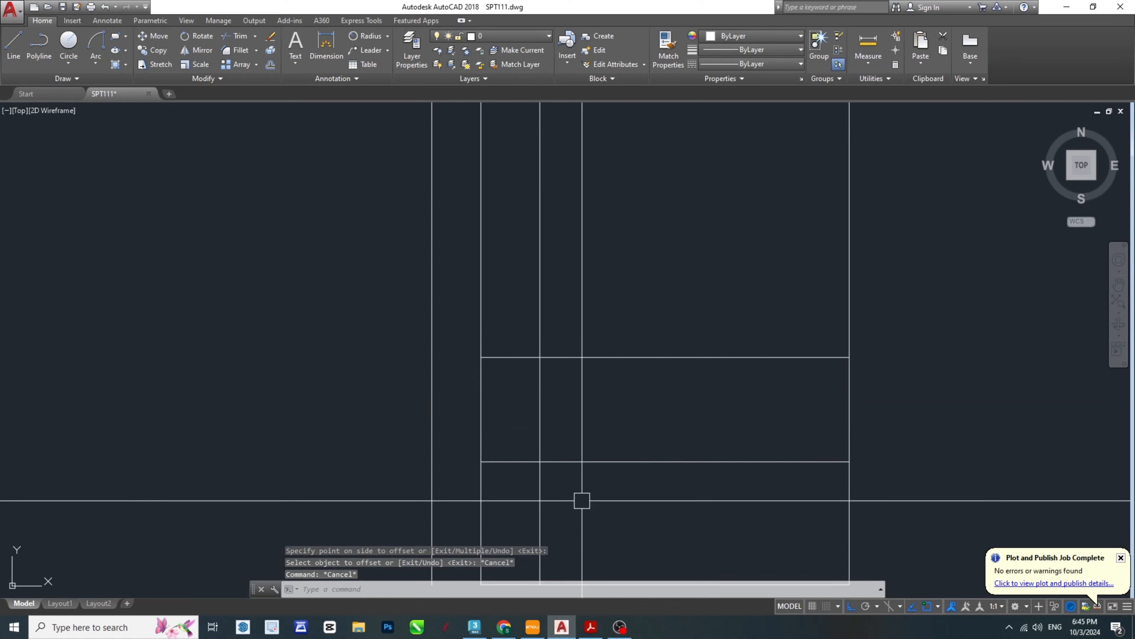
- Switch to the SPT-Model PDF in Acrobat and examine the ring lock's section, its height dimension and its clearance in the groove
{"action": "middle_click_drag", "start_coordinate": [581, 552], "coordinate": [565, 472]}
{"action": "left_click", "coordinate": [590, 627]}
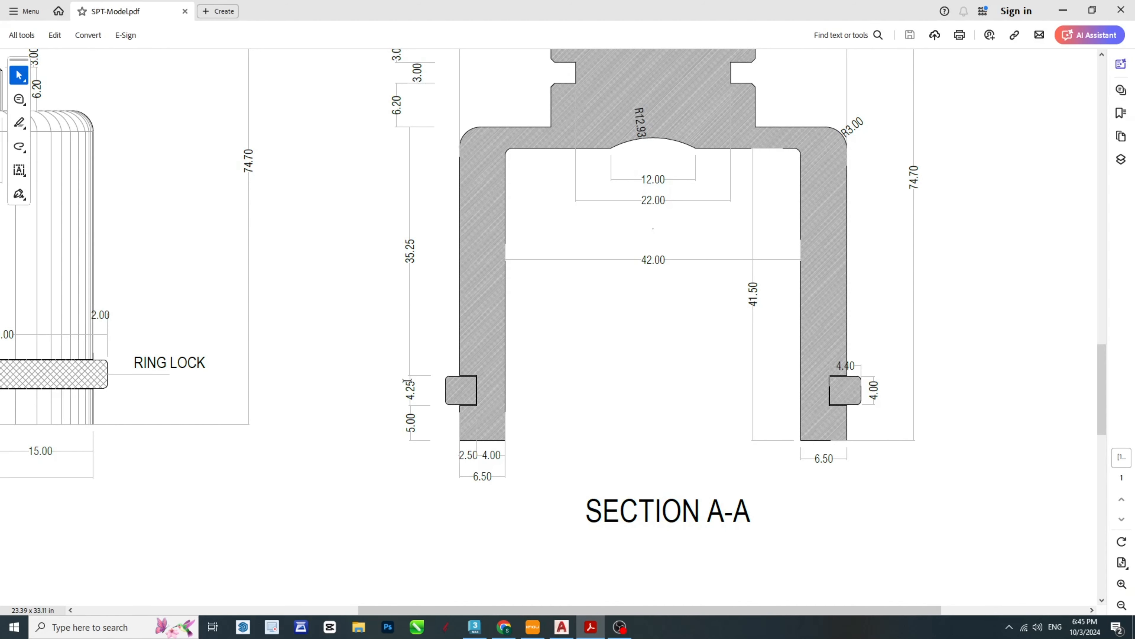
{"action": "left_click_drag", "start_coordinate": [486, 610], "coordinate": [237, 605]}
{"action": "scroll", "coordinate": [201, 381], "scroll_direction": "up", "scroll_amount": 1, "text": "ctrl"}
{"action": "scroll", "coordinate": [178, 373], "scroll_direction": "up", "scroll_amount": 5, "text": "ctrl"}
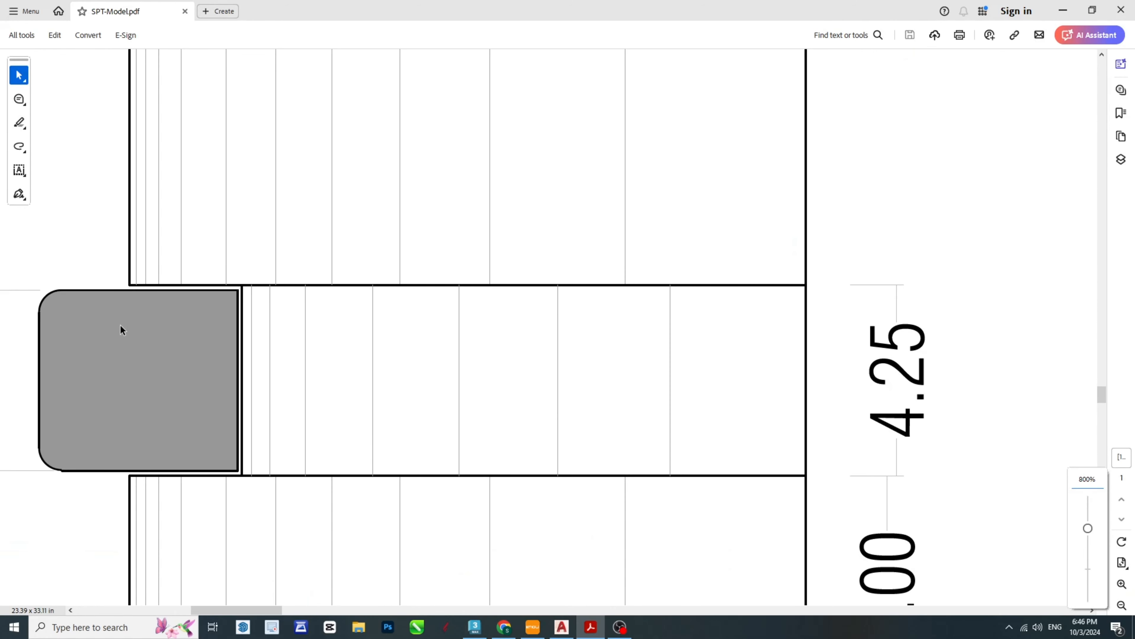
{"action": "left_click_drag", "start_coordinate": [228, 613], "coordinate": [184, 612]}
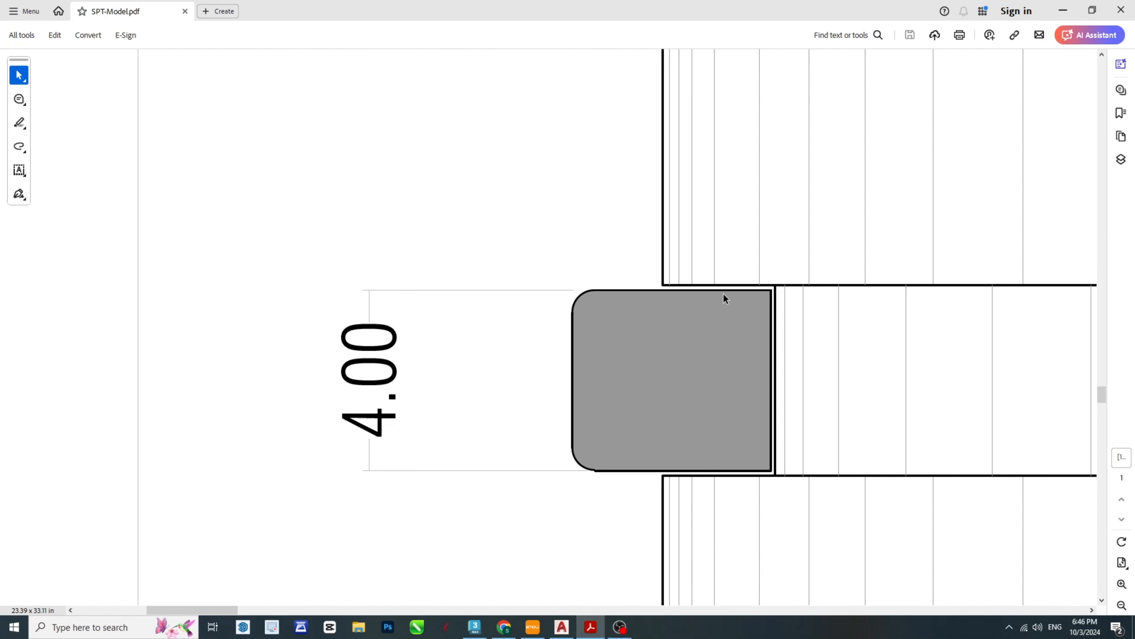
- Back in AutoCAD, offset the groove's inner vertical line 0.1 outward, toward the part's outer edge
{"action": "left_click", "coordinate": [562, 627]}
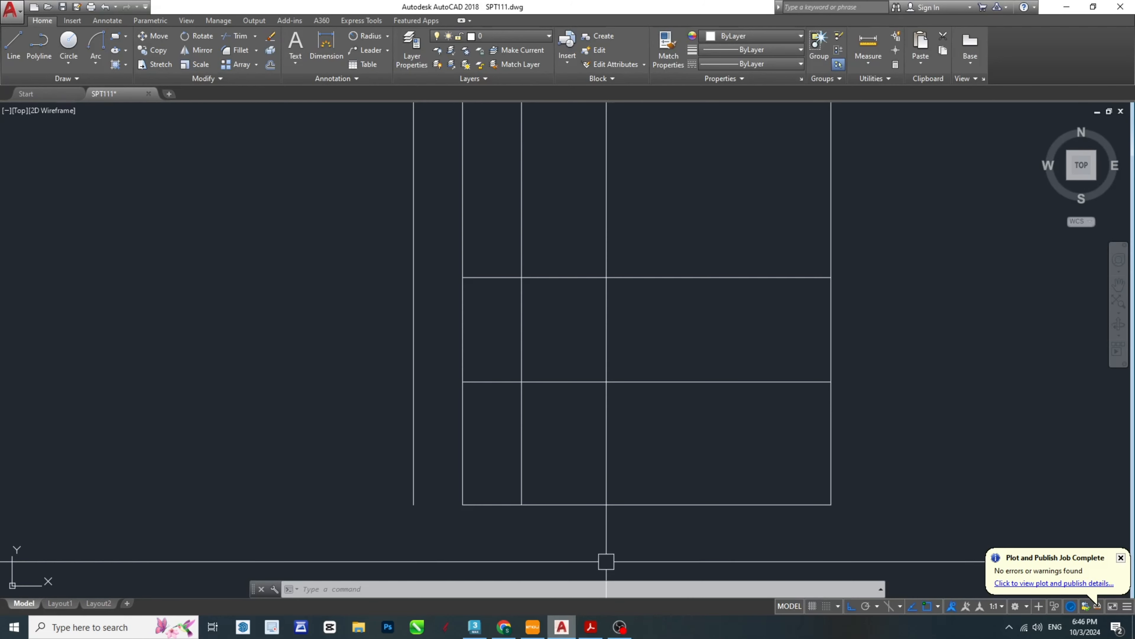
{"action": "scroll", "coordinate": [542, 330], "scroll_direction": "up", "scroll_amount": 3}
{"action": "key", "text": "Escape"}
{"action": "key", "text": "Escape"}
{"action": "key", "text": "Escape"}
{"action": "type", "text": "o"}
{"action": "key", "text": "Return"}
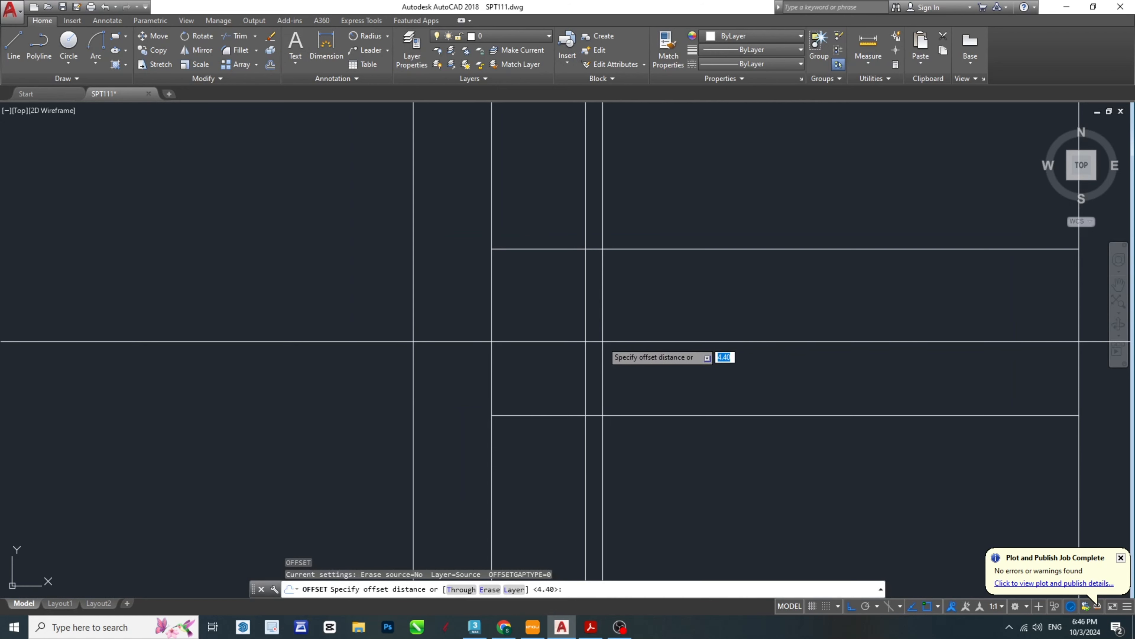
{"action": "type", "text": ".1"}
{"action": "key", "text": "Return"}
{"action": "left_click", "coordinate": [580, 330]}
{"action": "left_click", "coordinate": [573, 309]}
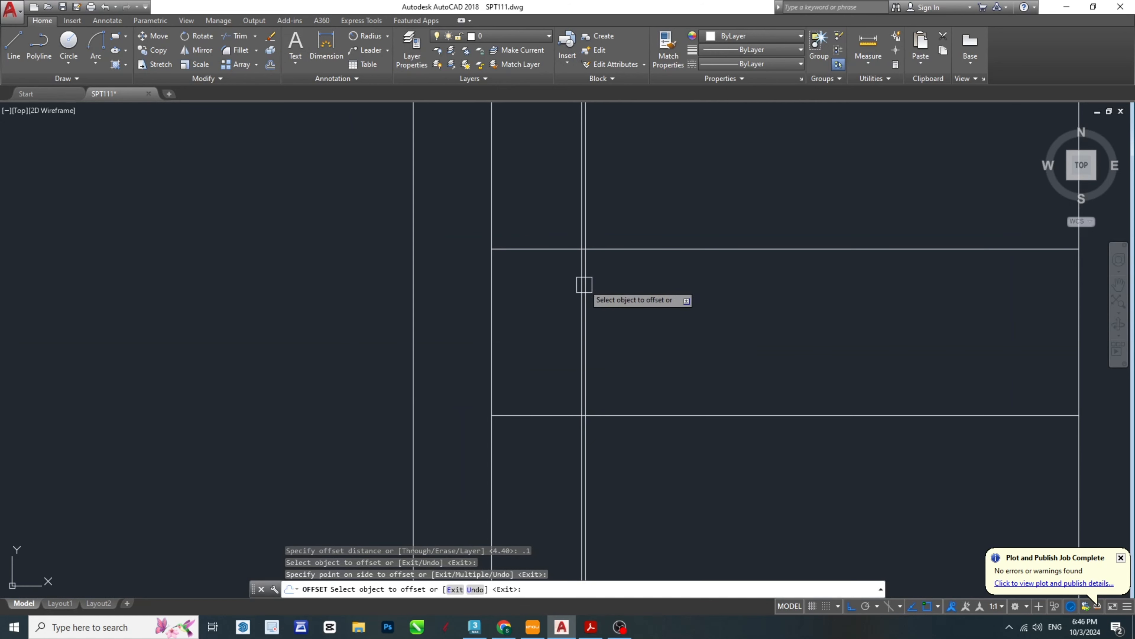
- Offset the groove's upper and lower horizontal lines 0.1 into the groove
{"action": "left_click", "coordinate": [560, 251]}
{"action": "left_click", "coordinate": [542, 358]}
{"action": "left_click", "coordinate": [529, 416]}
{"action": "left_click", "coordinate": [543, 412]}
{"action": "key", "text": "Escape"}
{"action": "key", "text": "Escape"}
{"action": "key", "text": "Escape"}
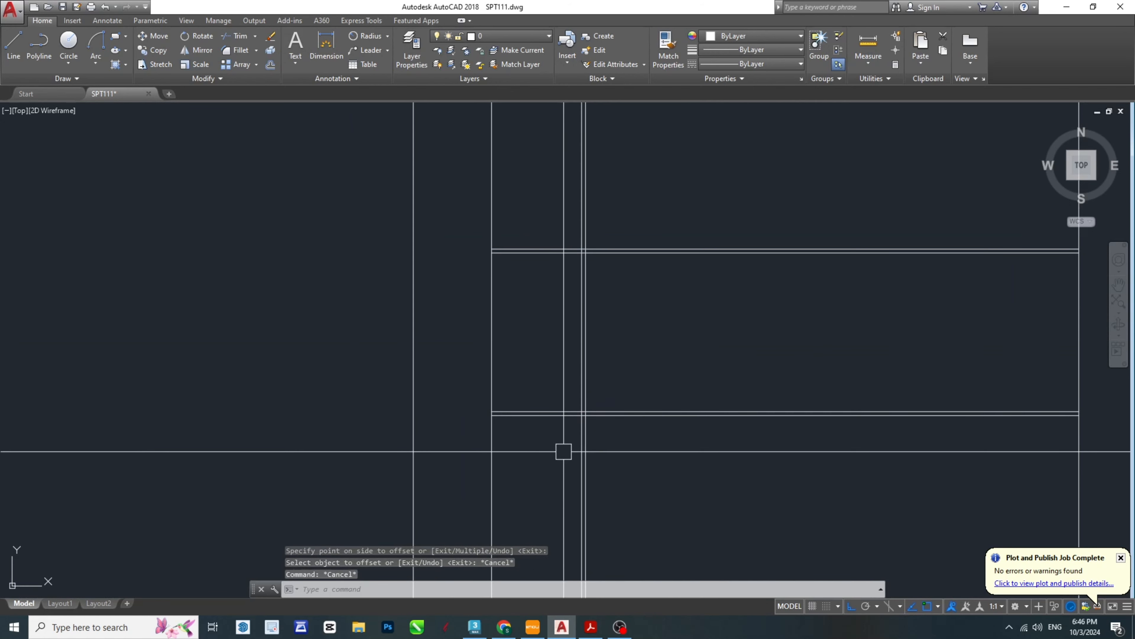
- Add a vertical linear dimension between the two inner offset lines at the part's outer edge
{"action": "middle_click_drag", "start_coordinate": [552, 365], "coordinate": [593, 381]}
{"action": "type", "text": "dli"}
{"action": "key", "text": "Return"}
{"action": "scroll", "coordinate": [560, 423], "scroll_direction": "up", "scroll_amount": 2}
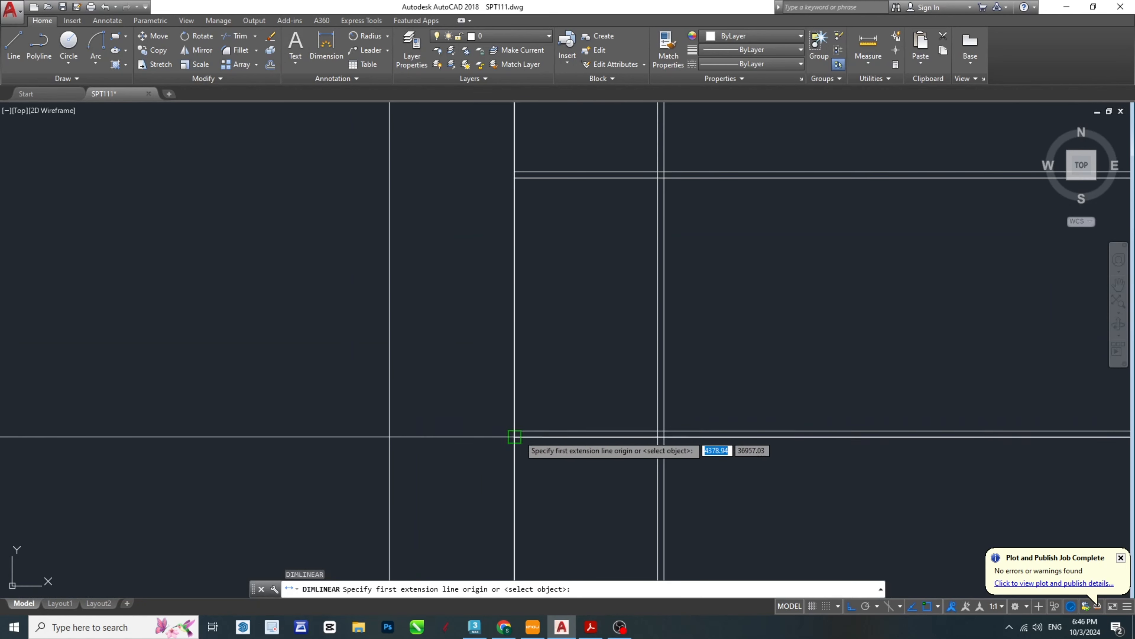
{"action": "left_click", "coordinate": [515, 431]}
{"action": "left_click", "coordinate": [515, 178]}
{"action": "left_click", "coordinate": [439, 264]}
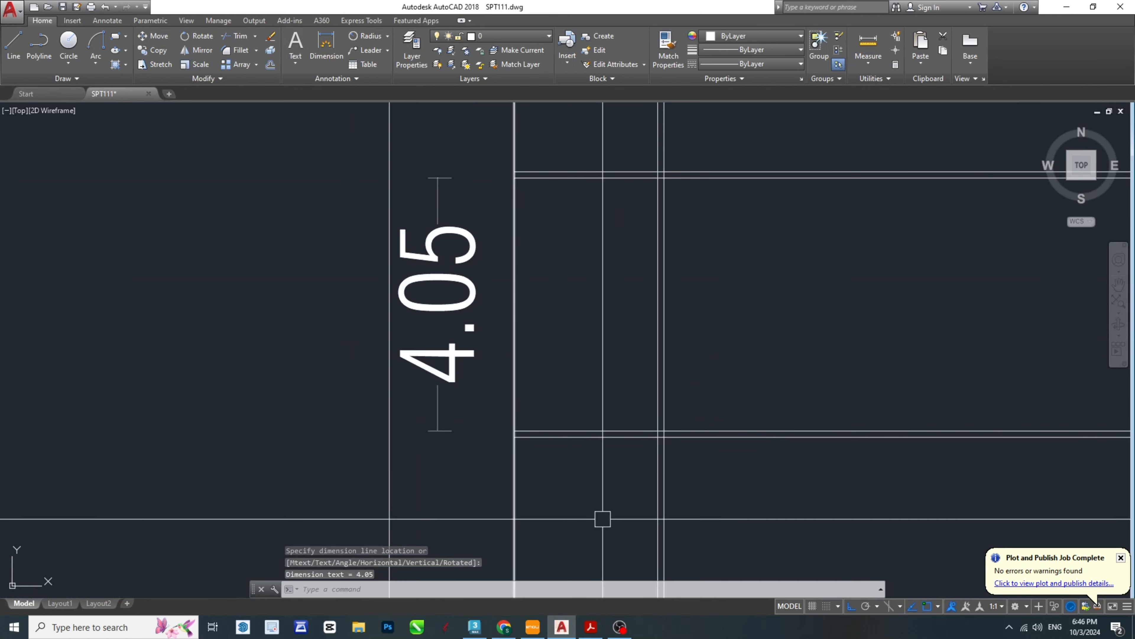
- Check the PDF's ring height again, and delete the trial dimension and the two horizontal offset lines inside the groove
{"action": "left_click", "coordinate": [591, 626]}
{"action": "left_click", "coordinate": [588, 635]}
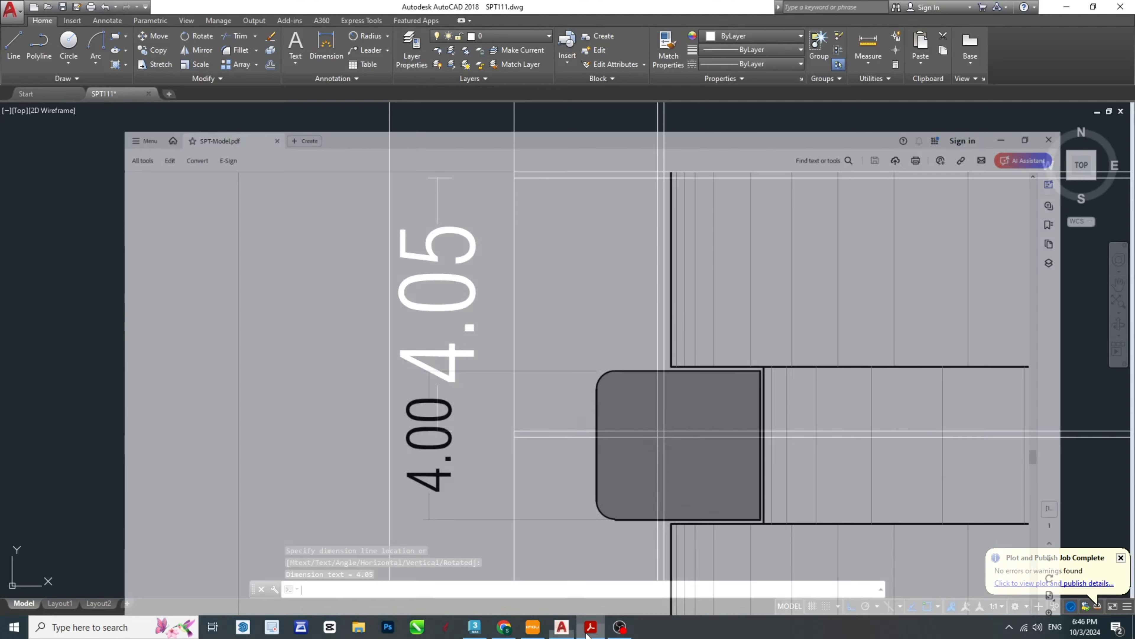
{"action": "left_click", "coordinate": [427, 264]}
{"action": "key", "text": "Delete"}
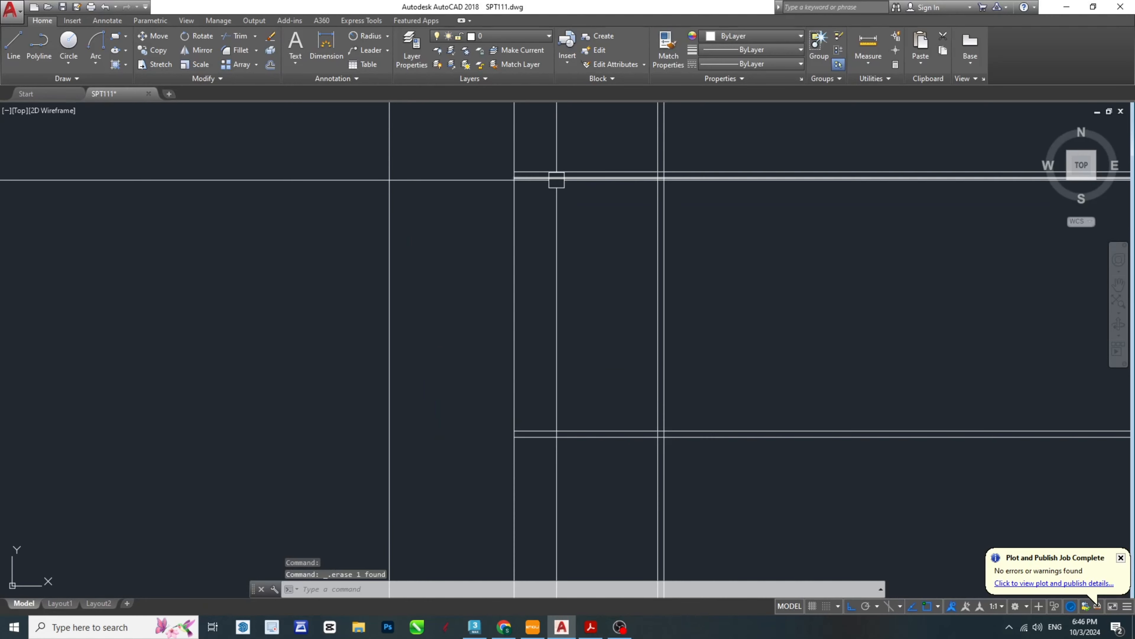
{"action": "key", "text": "Escape"}
{"action": "key", "text": "Escape"}
{"action": "key", "text": "Escape"}
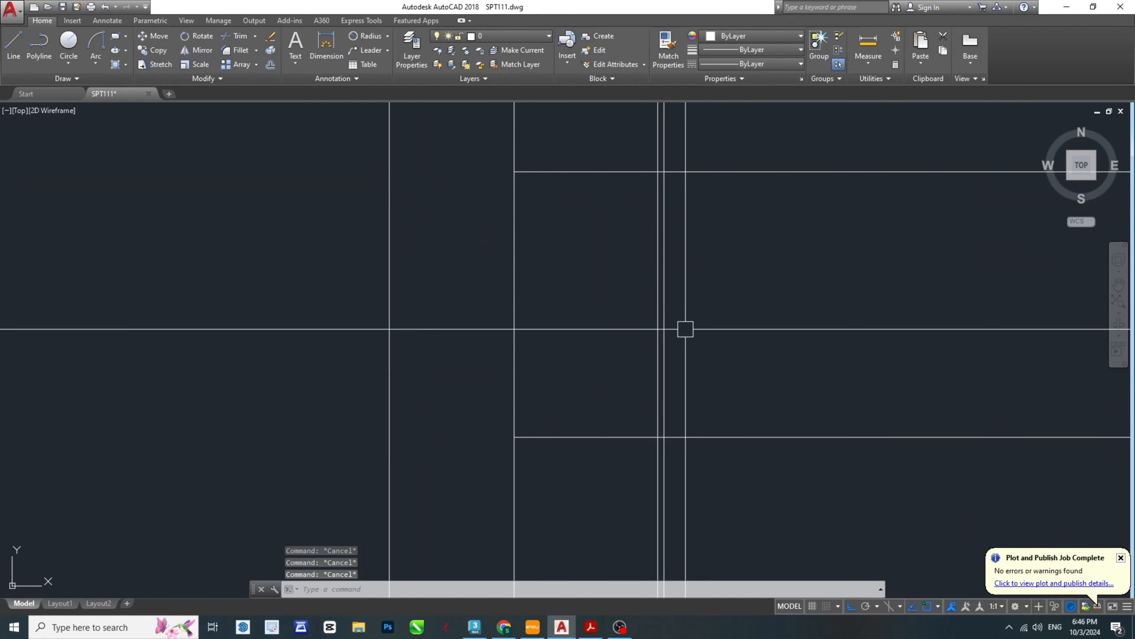
{"action": "type", "text": "dli"}
{"action": "key", "text": "Return"}
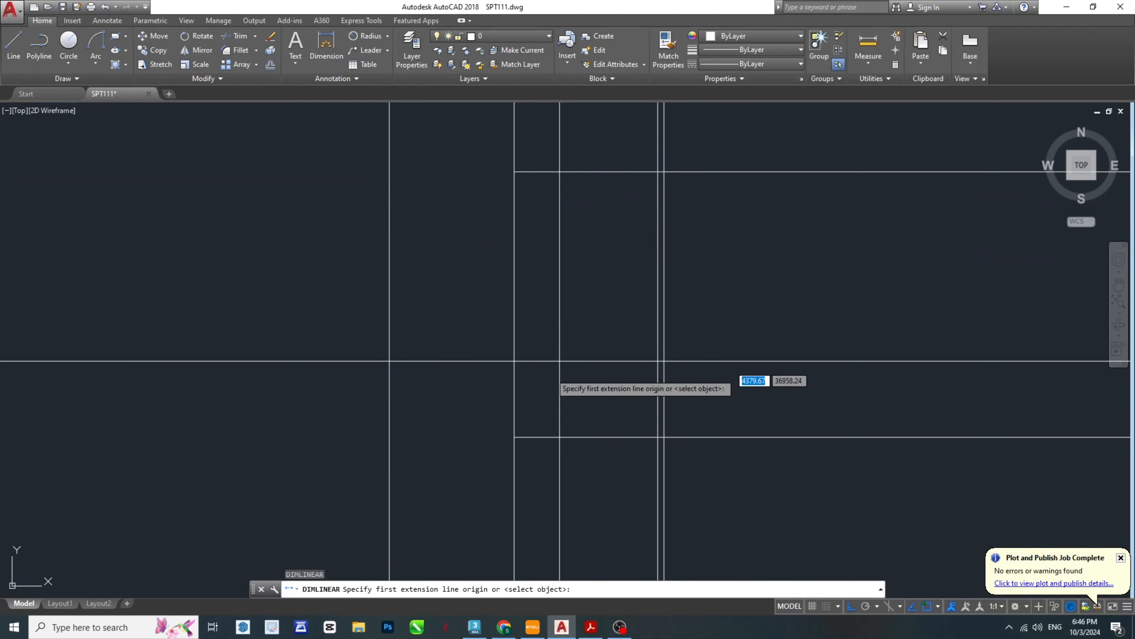
{"action": "middle_click_drag", "start_coordinate": [514, 437], "coordinate": [556, 456]}
{"action": "left_click", "coordinate": [556, 456]}
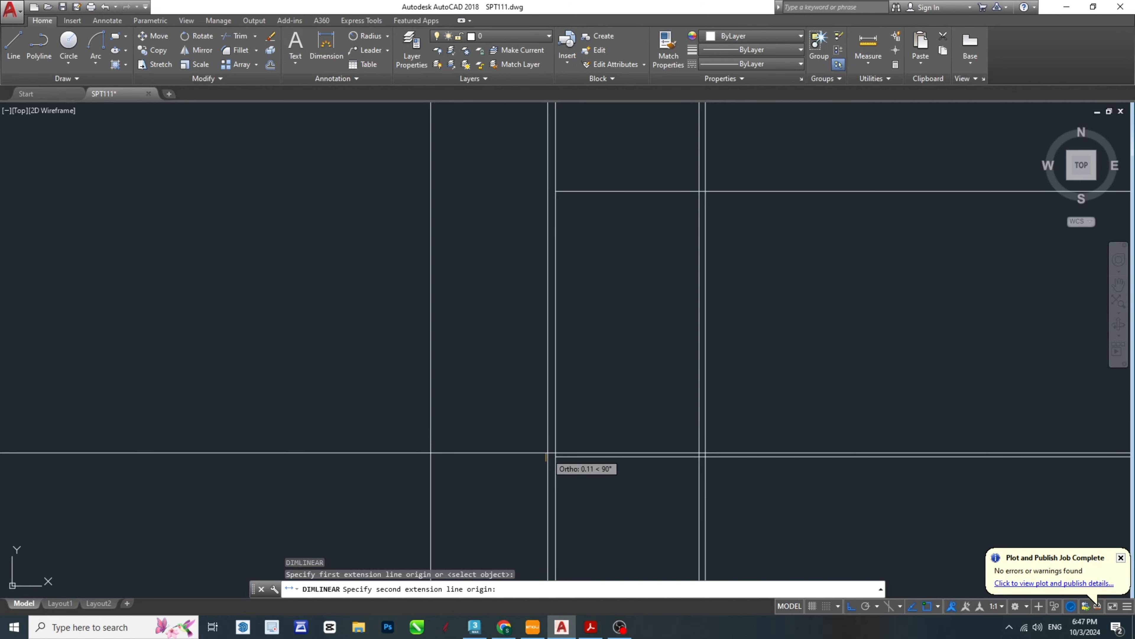
{"action": "key", "text": "Escape"}
{"action": "key", "text": "Escape"}
- Measure the groove's height between its lower and upper lines with a linear dimension, without placing it
{"action": "type", "text": "dli"}
{"action": "key", "text": "Return"}
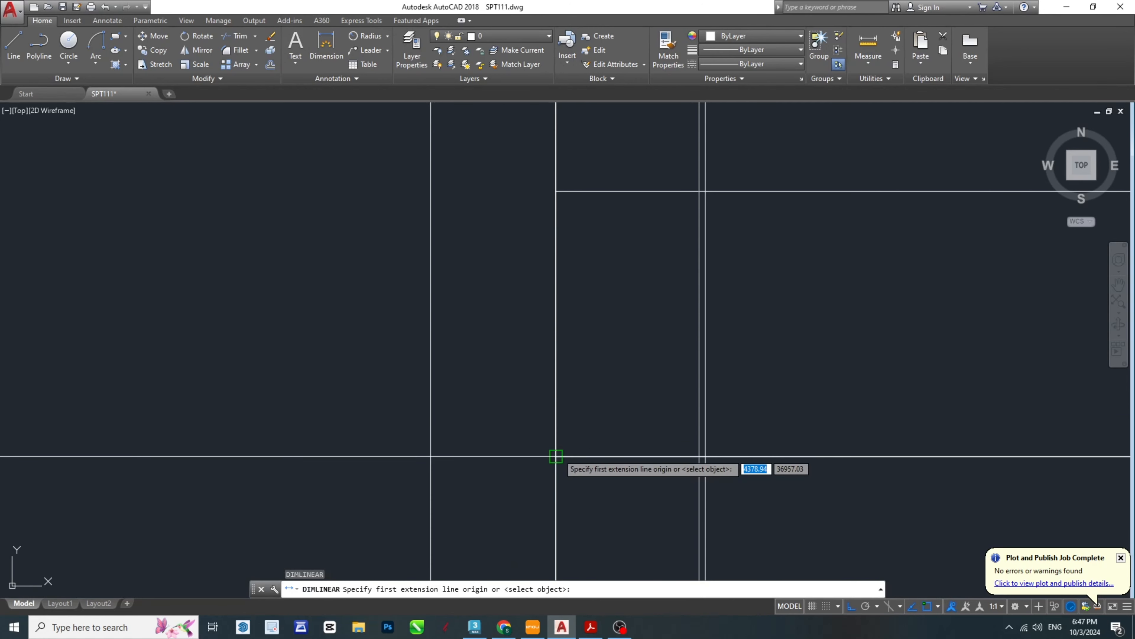
{"action": "left_click", "coordinate": [556, 456]}
{"action": "left_click", "coordinate": [555, 191]}
{"action": "key", "text": "Escape"}
{"action": "key", "text": "Escape"}
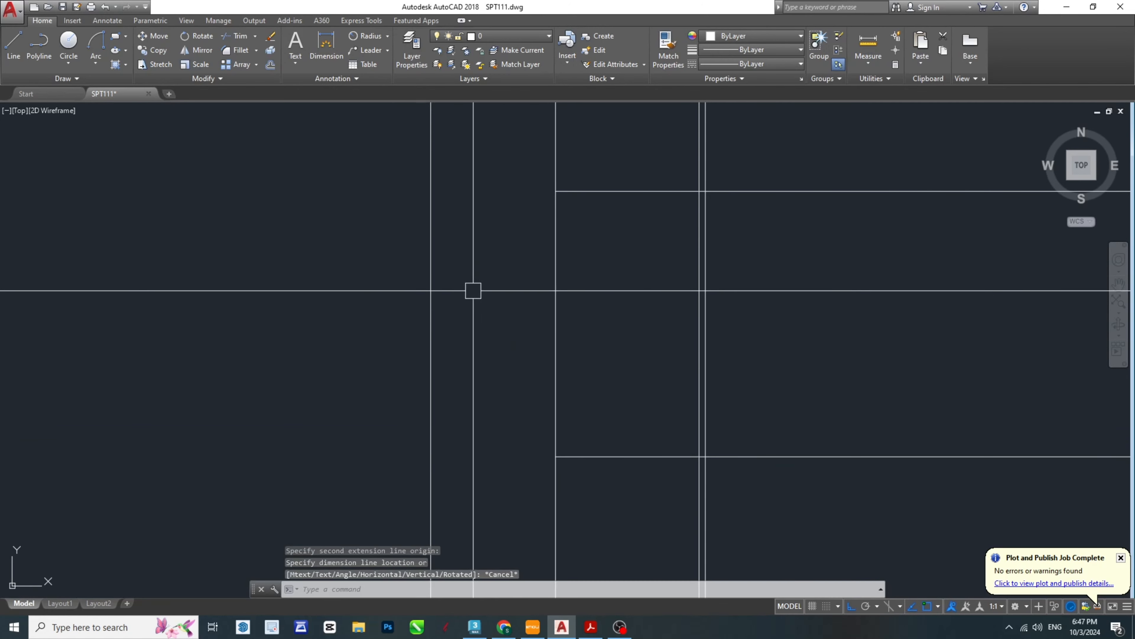
- Offset the groove's upper and lower horizontal lines 0.125 into the groove
{"action": "middle_click_drag", "start_coordinate": [658, 351], "coordinate": [540, 375]}
{"action": "key", "text": "Escape"}
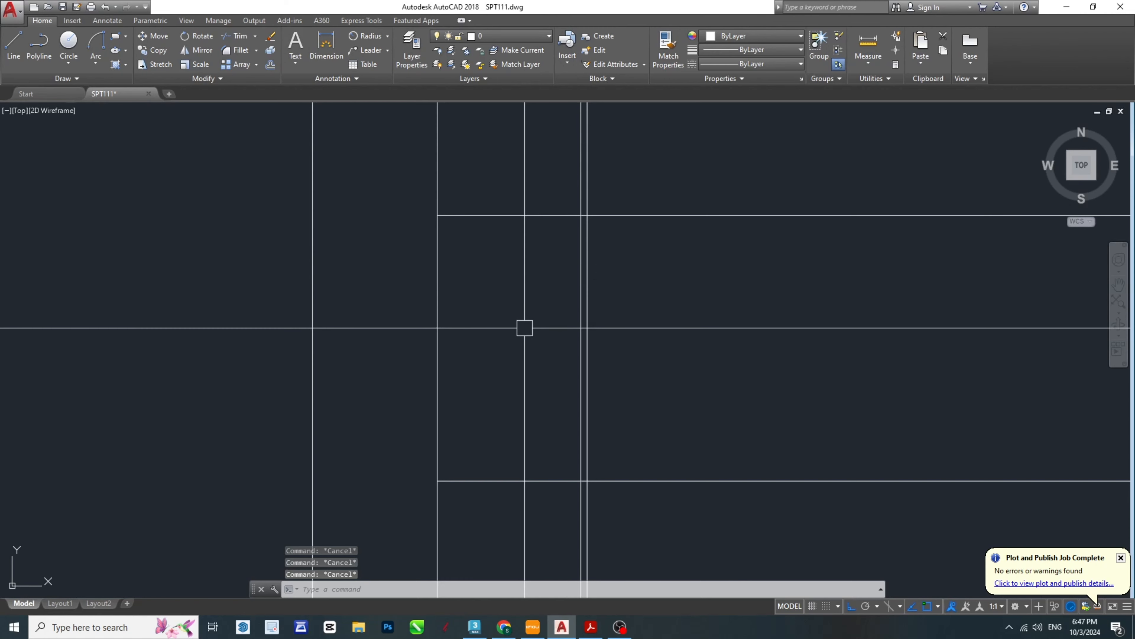
{"action": "type", "text": "o"}
{"action": "key", "text": "Return"}
{"action": "type", "text": "."}
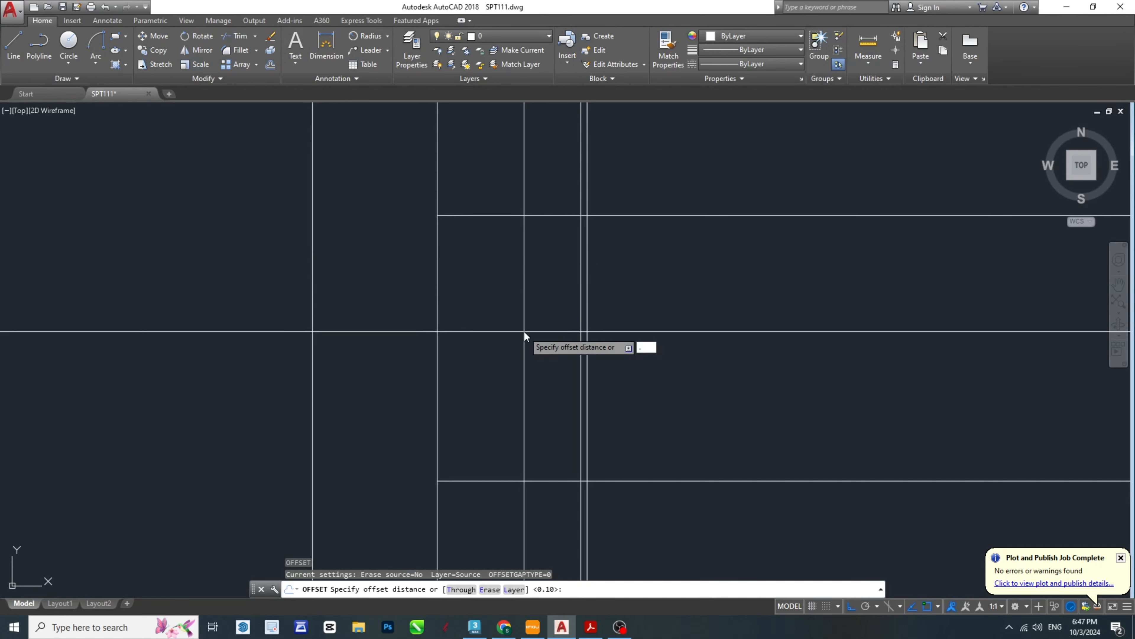
{"action": "type", "text": "125"}
{"action": "key", "text": "Return"}
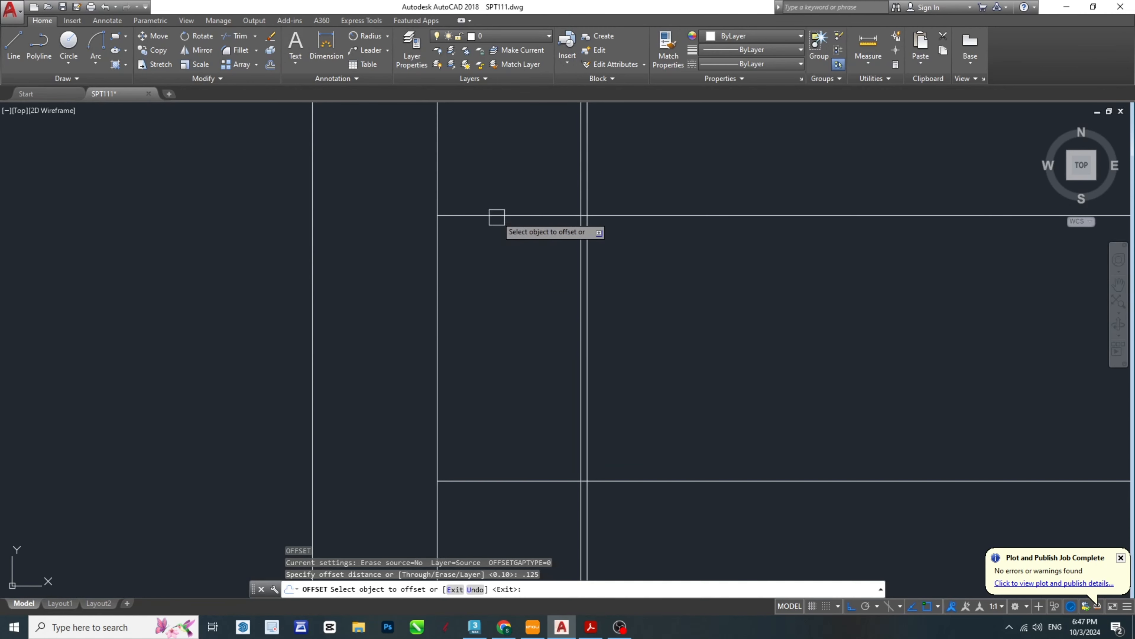
{"action": "left_click", "coordinate": [518, 216]}
{"action": "left_click", "coordinate": [523, 269]}
{"action": "left_click", "coordinate": [532, 481]}
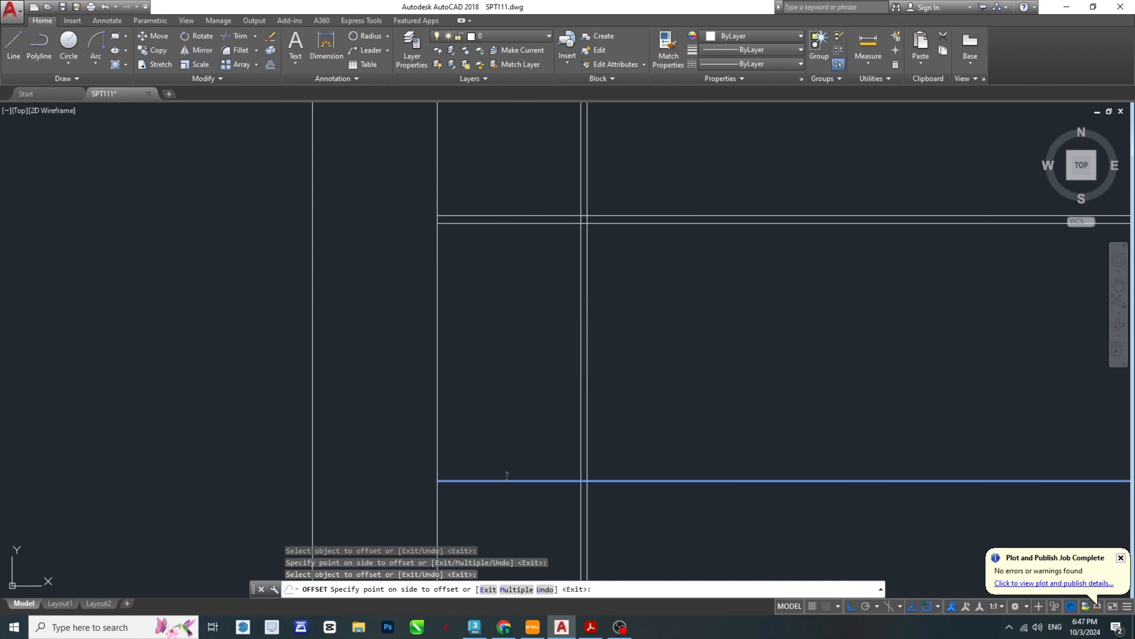
{"action": "left_click", "coordinate": [481, 412]}
{"action": "key", "text": "Escape"}
{"action": "key", "text": "Escape"}
{"action": "key", "text": "Escape"}
{"action": "middle_click_drag", "start_coordinate": [480, 412], "coordinate": [521, 414]}
{"action": "type", "text": "list"}
{"action": "key", "text": "Return"}
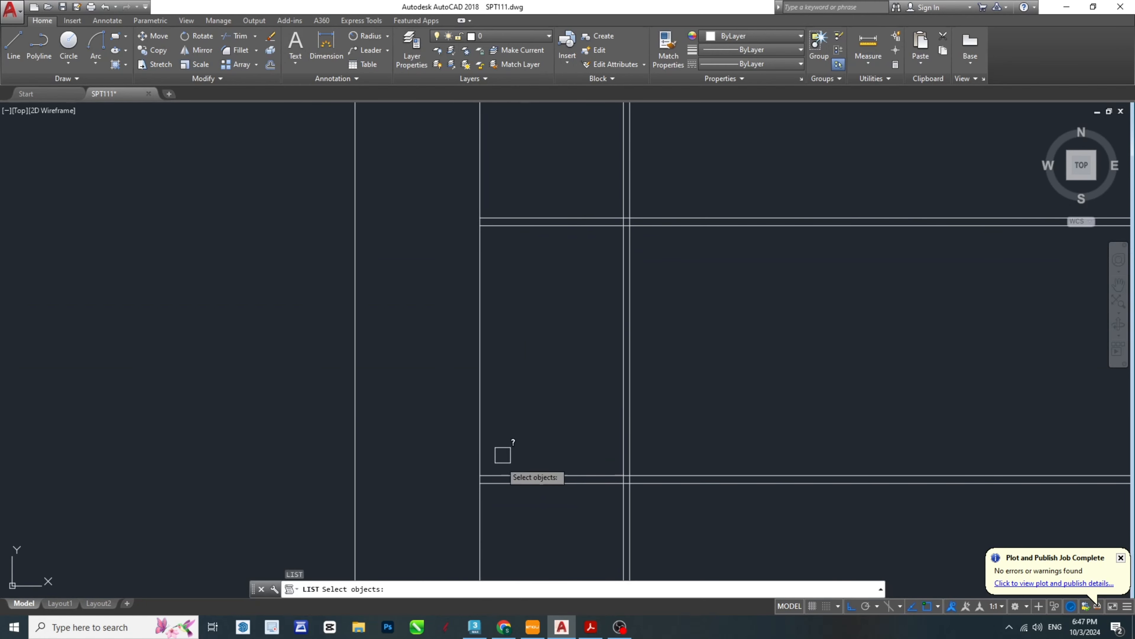
{"action": "key", "text": "Escape"}
{"action": "key", "text": "Escape"}
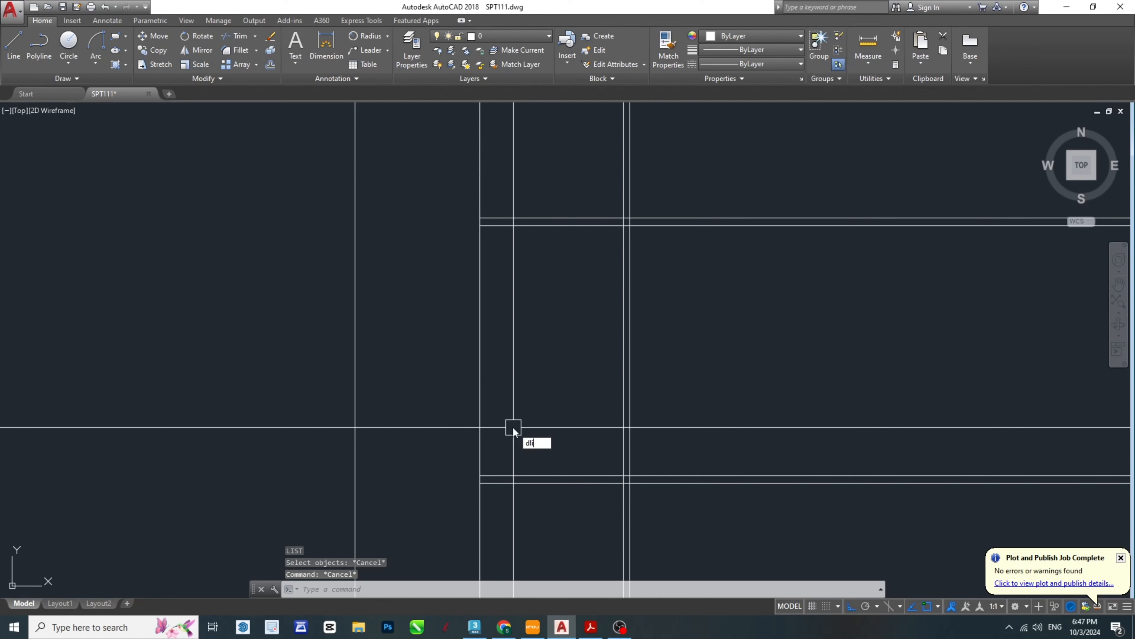
- Measure the vertical distance between the two inner offset lines with a linear dimension, without placing it
{"action": "key", "text": "Return"}
{"action": "left_click", "coordinate": [481, 474]}
{"action": "left_click", "coordinate": [480, 226]}
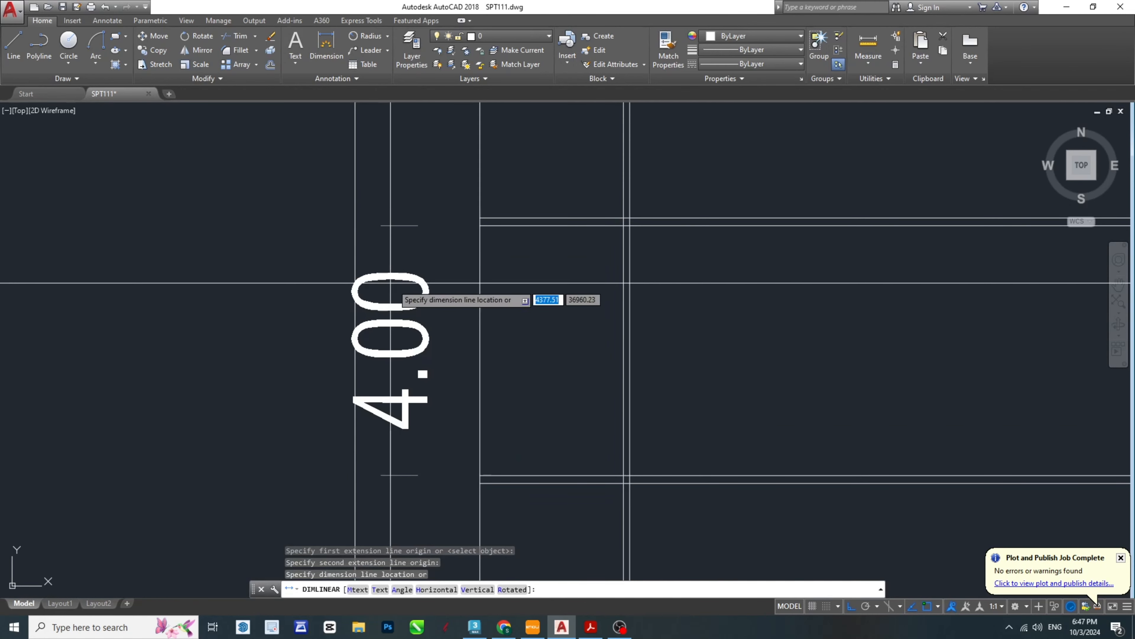
{"action": "key", "text": "Escape"}
{"action": "key", "text": "Escape"}
{"action": "key", "text": "Escape"}
- Extend the two inner offset lines past the part's edge to the outermost vertical line
{"action": "middle_click_drag", "start_coordinate": [505, 295], "coordinate": [662, 371]}
{"action": "type", "text": "ex"}
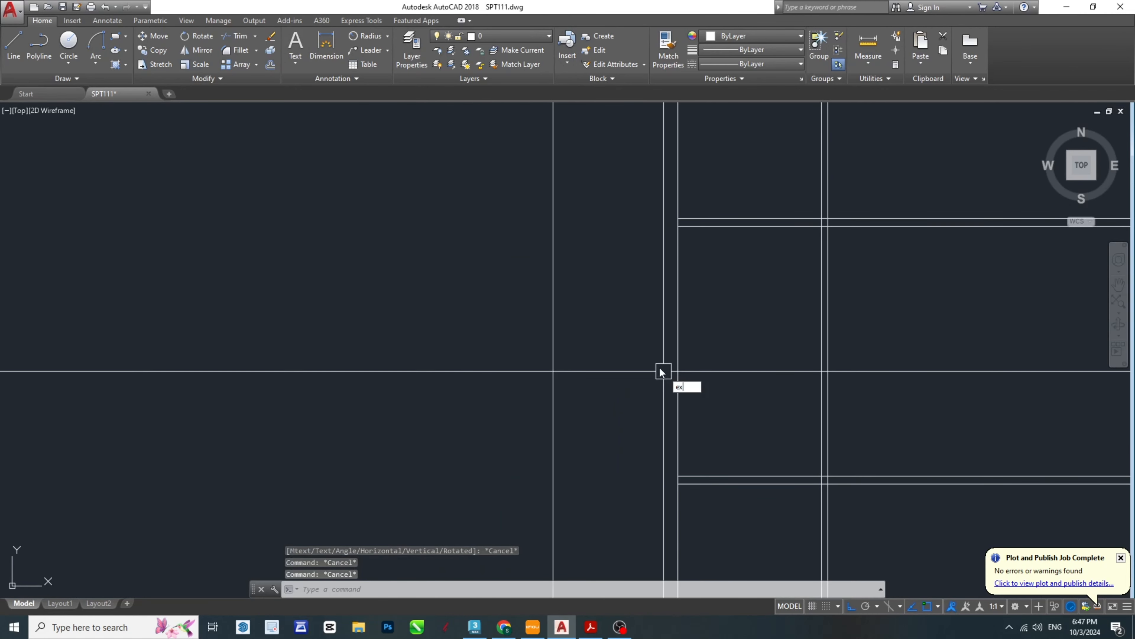
{"action": "key", "text": "Return"}
- Fillet the ring profile's upper outer corner with a radius of 0.25
{"action": "key", "text": "Return"}
{"action": "left_click", "coordinate": [703, 226]}
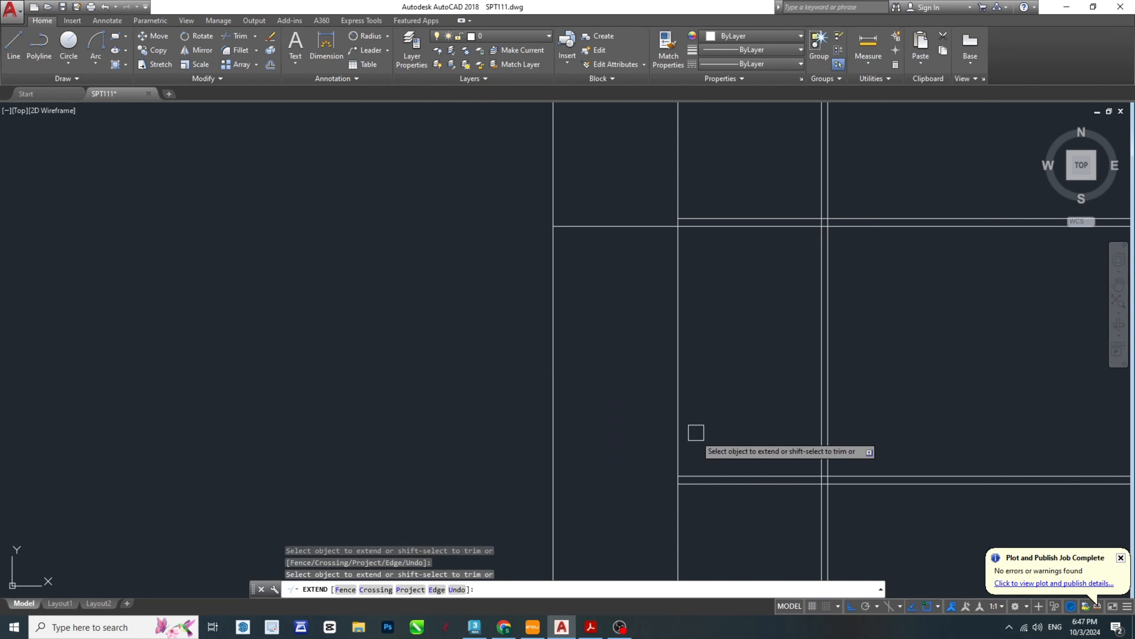
{"action": "left_click", "coordinate": [701, 470]}
{"action": "key", "text": "Escape"}
{"action": "key", "text": "Escape"}
{"action": "middle_click_drag", "start_coordinate": [562, 265], "coordinate": [452, 314]}
{"action": "type", "text": "f"}
{"action": "key", "text": "Return"}
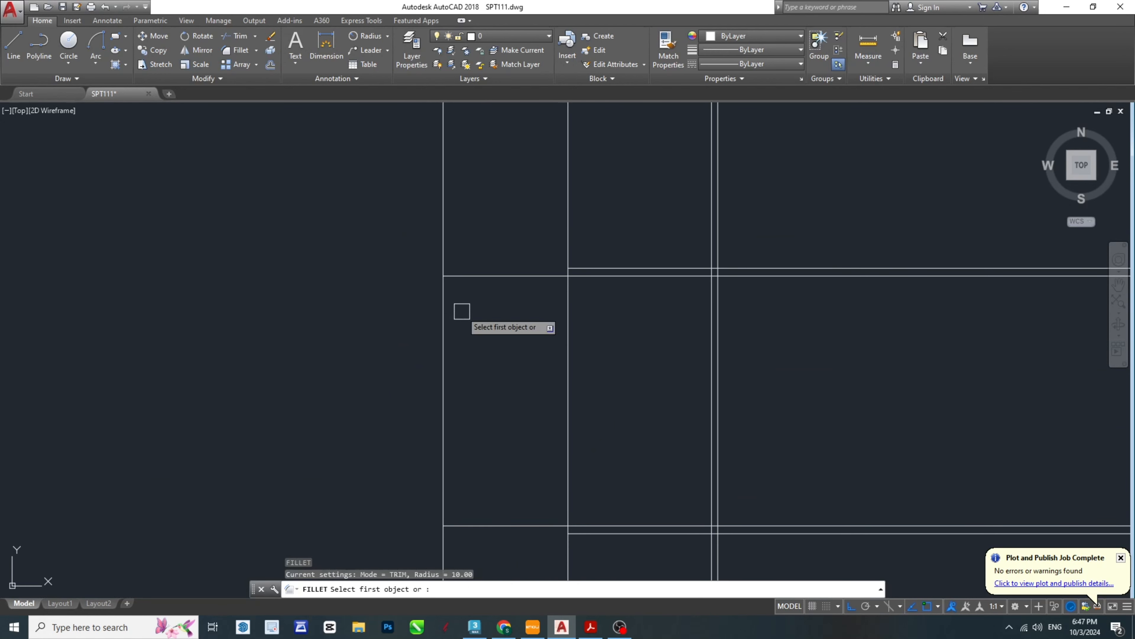
{"action": "type", "text": "r"}
{"action": "key", "text": "Return"}
{"action": "type", "text": ".25"}
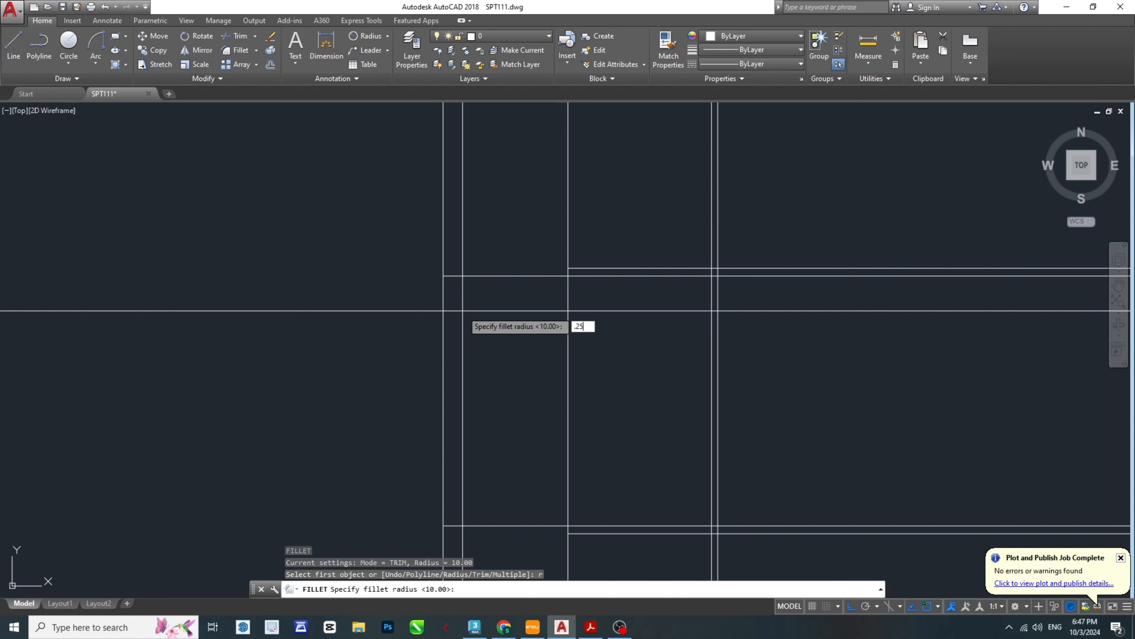
{"action": "key", "text": "Return"}
{"action": "left_click", "coordinate": [466, 276]}
{"action": "left_click", "coordinate": [439, 309]}
- Fillet the ring profile's lower outer corner with the same 0.25 radius
{"action": "key", "text": "Return"}
{"action": "left_click", "coordinate": [441, 509]}
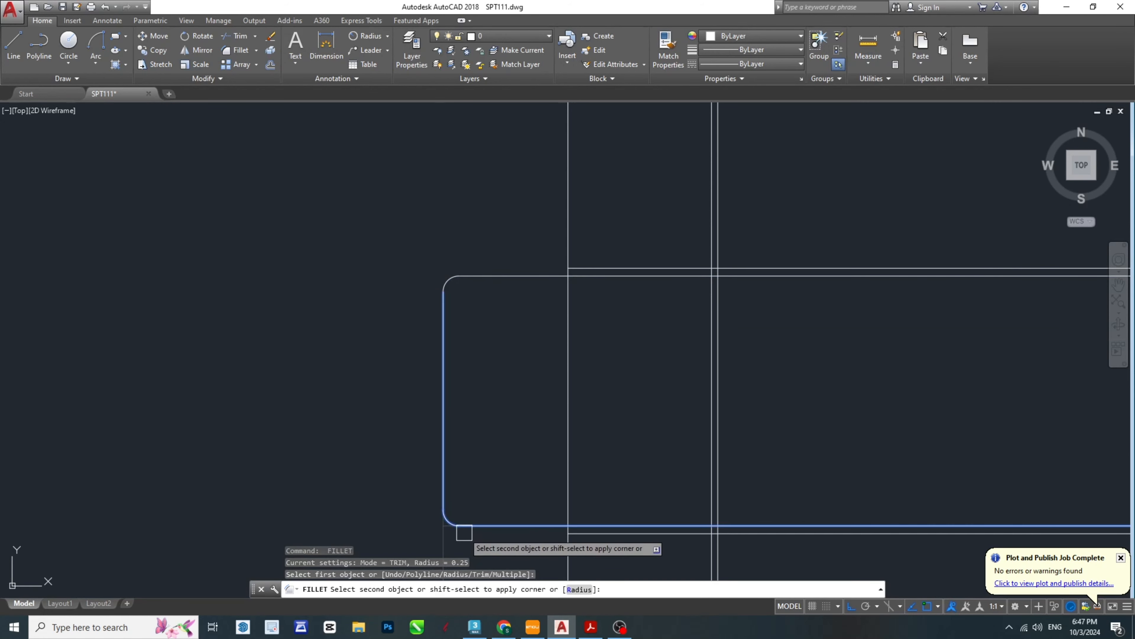
{"action": "left_click", "coordinate": [464, 531]}
{"action": "key", "text": "Escape"}
{"action": "key", "text": "Escape"}
- Trim the ring profile's upper and lower lines where they run past its inner vertical line
{"action": "middle_click_drag", "start_coordinate": [649, 488], "coordinate": [475, 429]}
{"action": "scroll", "coordinate": [537, 253], "scroll_direction": "up", "scroll_amount": 2}
{"action": "left_click", "coordinate": [533, 236]}
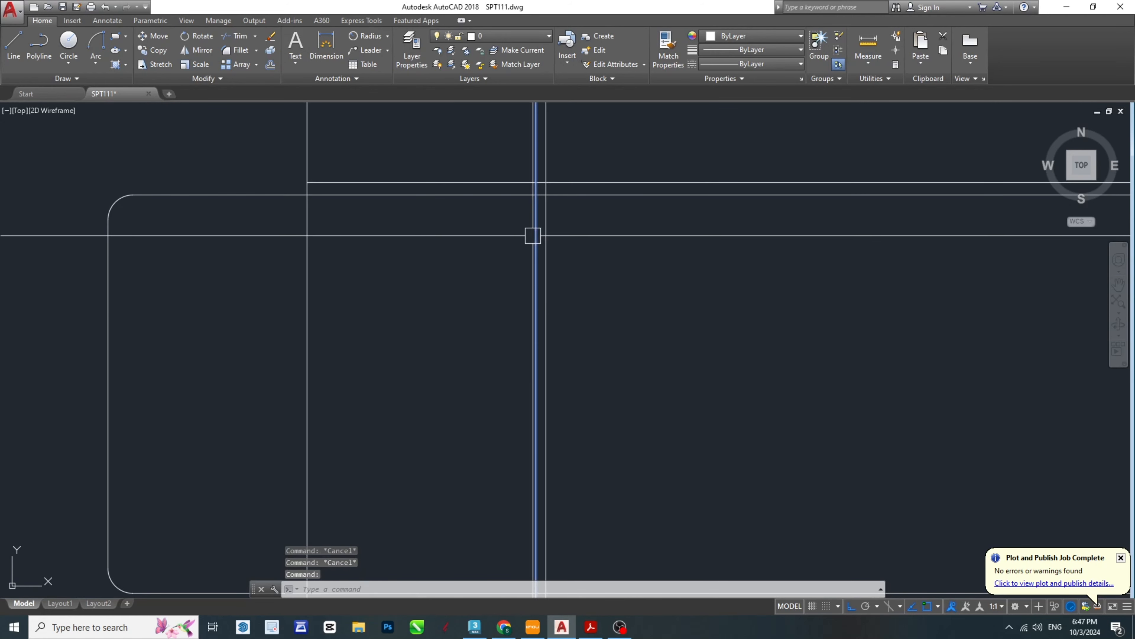
{"action": "middle_click_drag", "start_coordinate": [649, 442], "coordinate": [598, 436]}
{"action": "scroll", "coordinate": [597, 433], "scroll_direction": "down", "scroll_amount": 2}
{"action": "type", "text": "tr"}
{"action": "key", "text": "Return"}
{"action": "left_click", "coordinate": [580, 282]}
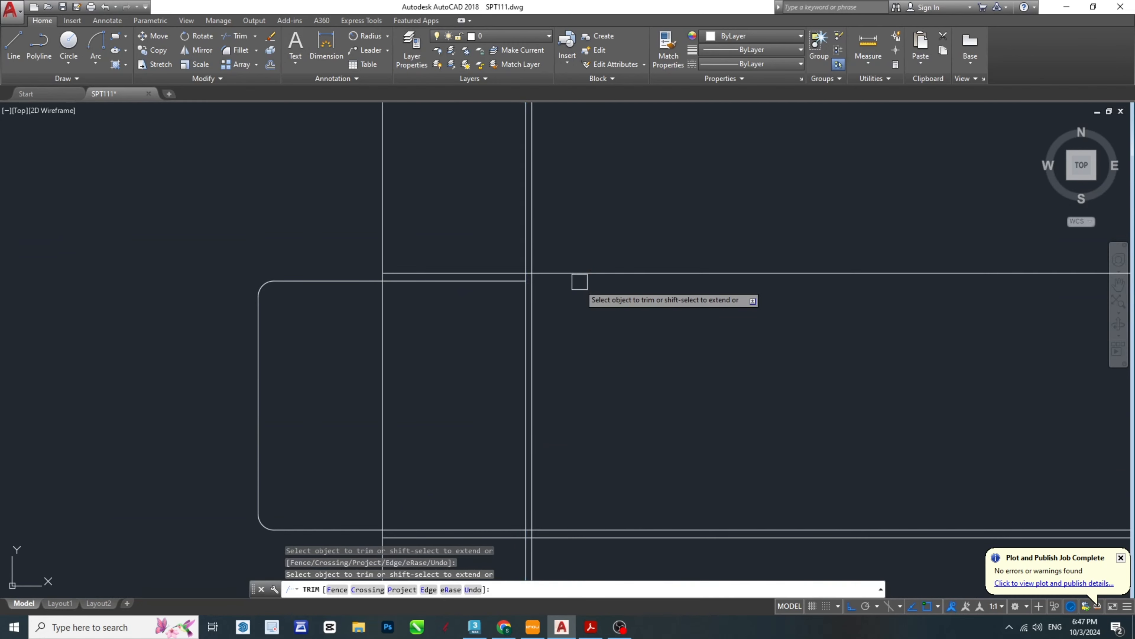
{"action": "key", "text": "Escape"}
- Join the ring profile's bottom line and inner vertical line into a sharp corner using Fillet with radius 0
{"action": "scroll", "coordinate": [561, 521], "scroll_direction": "up", "scroll_amount": 2}
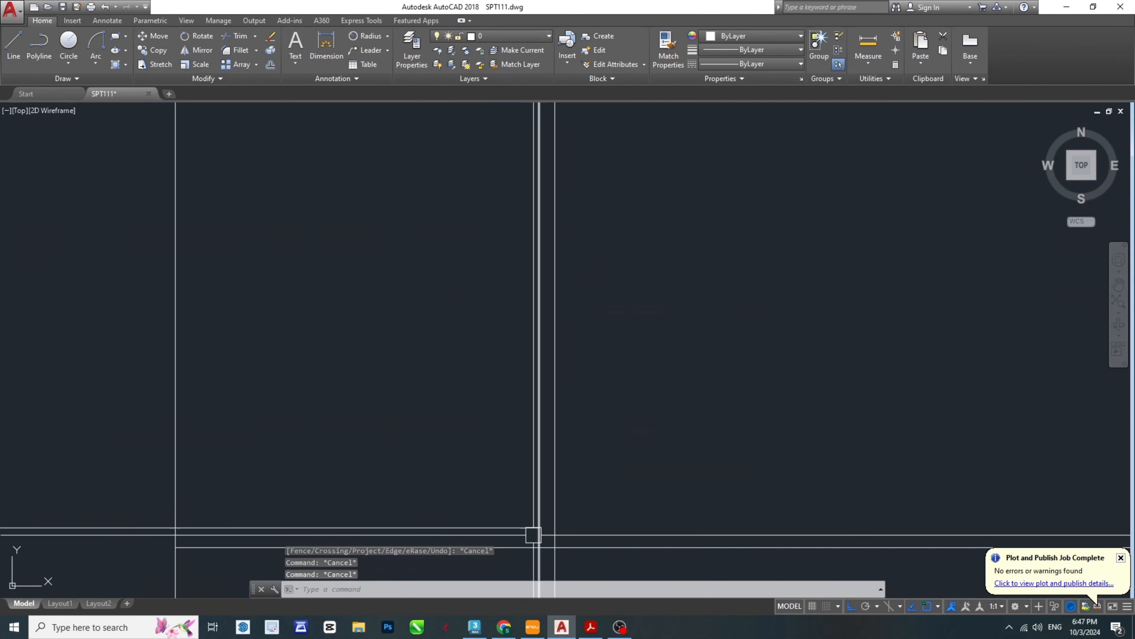
{"action": "middle_click_drag", "start_coordinate": [534, 533], "coordinate": [615, 482]}
{"action": "type", "text": "f"}
{"action": "key", "text": "Return"}
{"action": "type", "text": "r"}
{"action": "key", "text": "Return"}
{"action": "type", "text": ".0"}
{"action": "key", "text": "Return"}
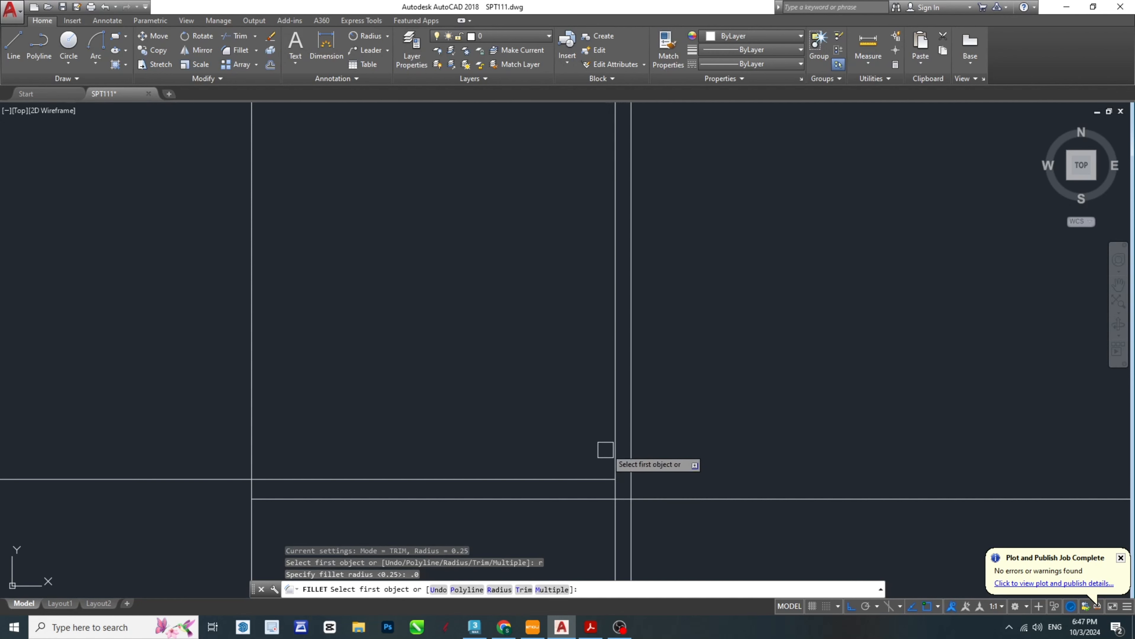
{"action": "left_click", "coordinate": [614, 446]}
{"action": "left_click", "coordinate": [572, 478]}
- Join the ring profile's top line and inner vertical line into a sharp corner with the zero-radius Fillet
{"action": "scroll", "coordinate": [612, 454], "scroll_direction": "down", "scroll_amount": 2}
{"action": "scroll", "coordinate": [593, 220], "scroll_direction": "up", "scroll_amount": 4}
{"action": "key", "text": "Return"}
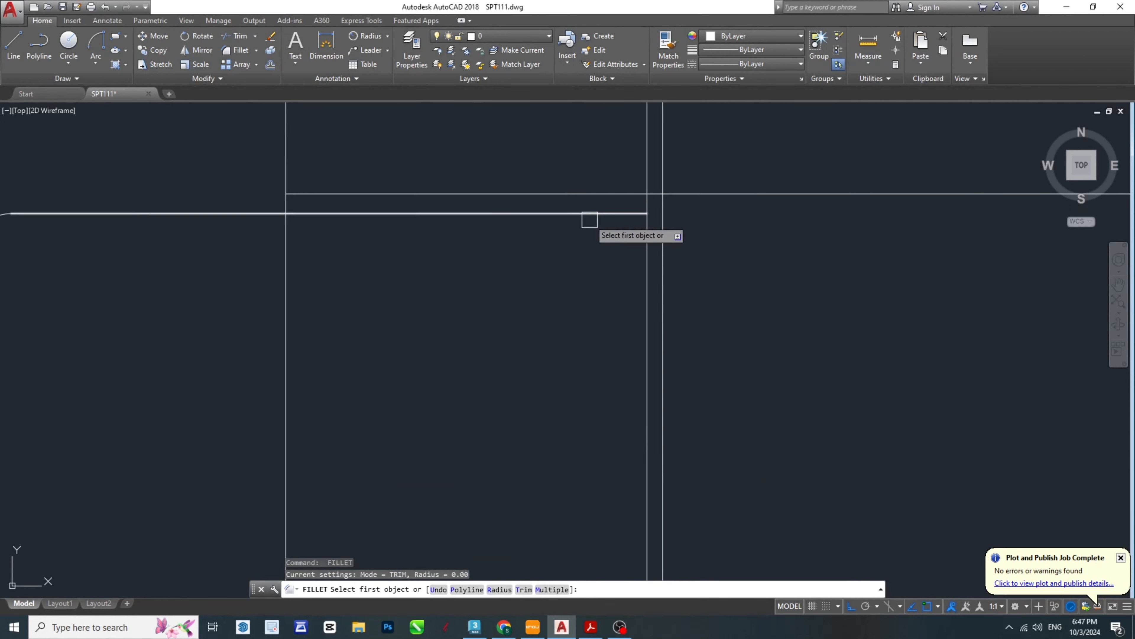
{"action": "left_click", "coordinate": [590, 218]}
{"action": "left_click", "coordinate": [643, 242]}
{"action": "key", "text": "Escape"}
{"action": "key", "text": "Escape"}
{"action": "key", "text": "Escape"}
{"action": "scroll", "coordinate": [348, 273], "scroll_direction": "down", "scroll_amount": 4}
{"action": "middle_click_drag", "start_coordinate": [325, 318], "coordinate": [460, 312]}
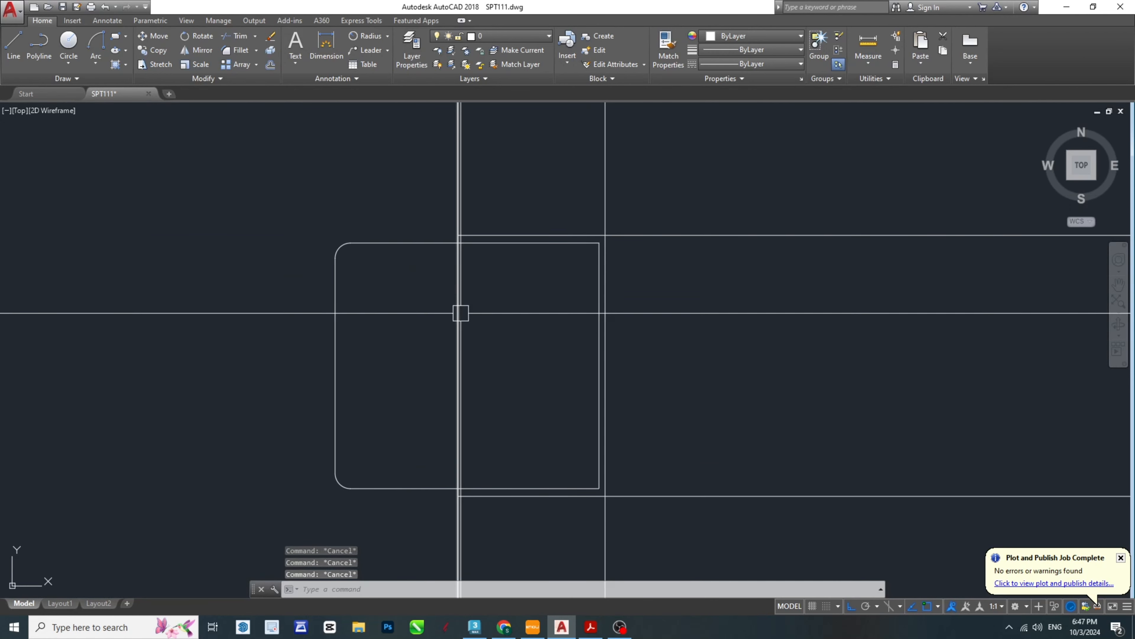
{"action": "type", "text": "tr"}
{"action": "key", "text": "Return"}
{"action": "left_click", "coordinate": [494, 366]}
{"action": "left_click", "coordinate": [451, 371]}
{"action": "key", "text": "Escape"}
{"action": "key", "text": "Escape"}
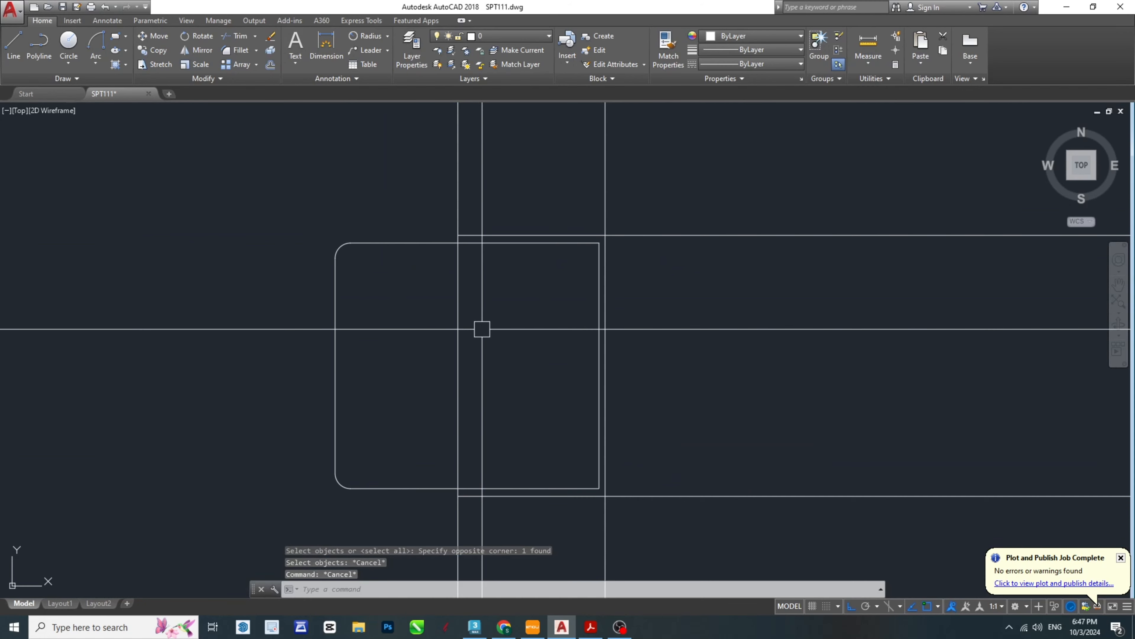
- Trim the part's outer vertical edge across the groove, including the short stubs just above and below the ring profile
{"action": "key", "text": "Return"}
{"action": "key", "text": "Return"}
{"action": "left_click", "coordinate": [502, 370]}
{"action": "left_click", "coordinate": [422, 361]}
{"action": "scroll", "coordinate": [447, 239], "scroll_direction": "up", "scroll_amount": 4}
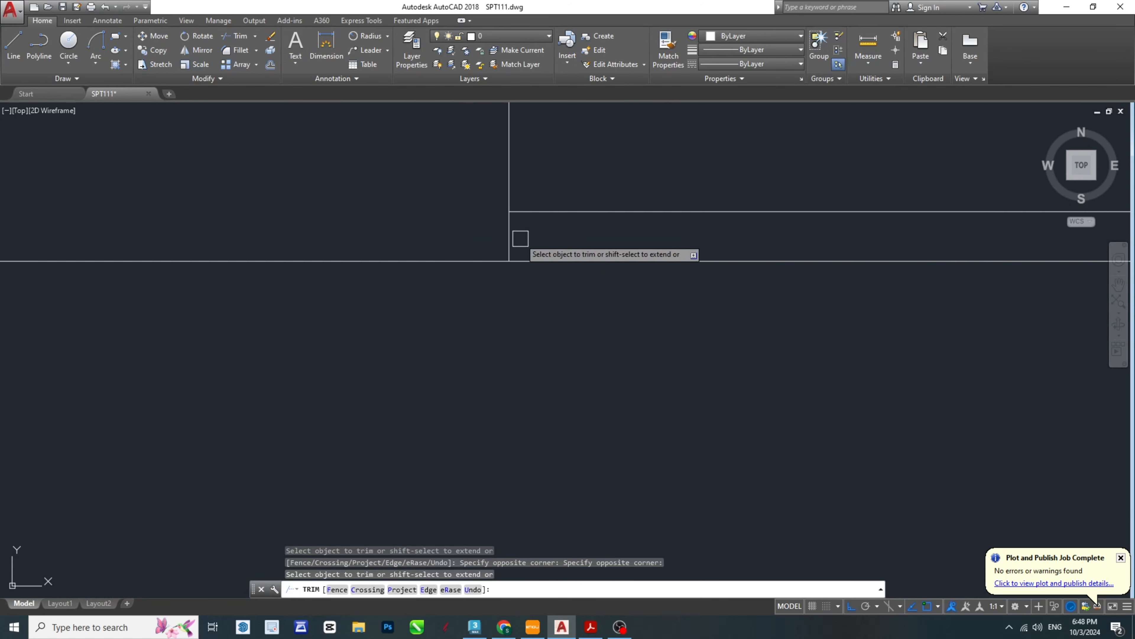
{"action": "left_click", "coordinate": [510, 237]}
{"action": "scroll", "coordinate": [522, 402], "scroll_direction": "down", "scroll_amount": 3}
{"action": "scroll", "coordinate": [379, 356], "scroll_direction": "up", "scroll_amount": 4}
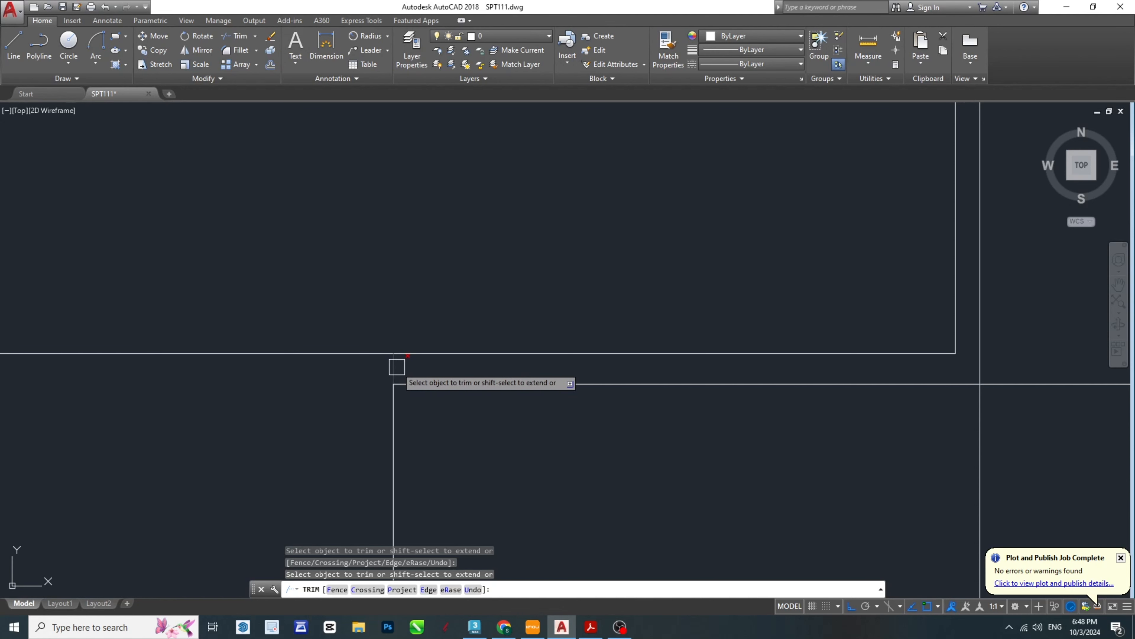
{"action": "scroll", "coordinate": [509, 404], "scroll_direction": "down", "scroll_amount": 2}
{"action": "left_click", "coordinate": [478, 414]}
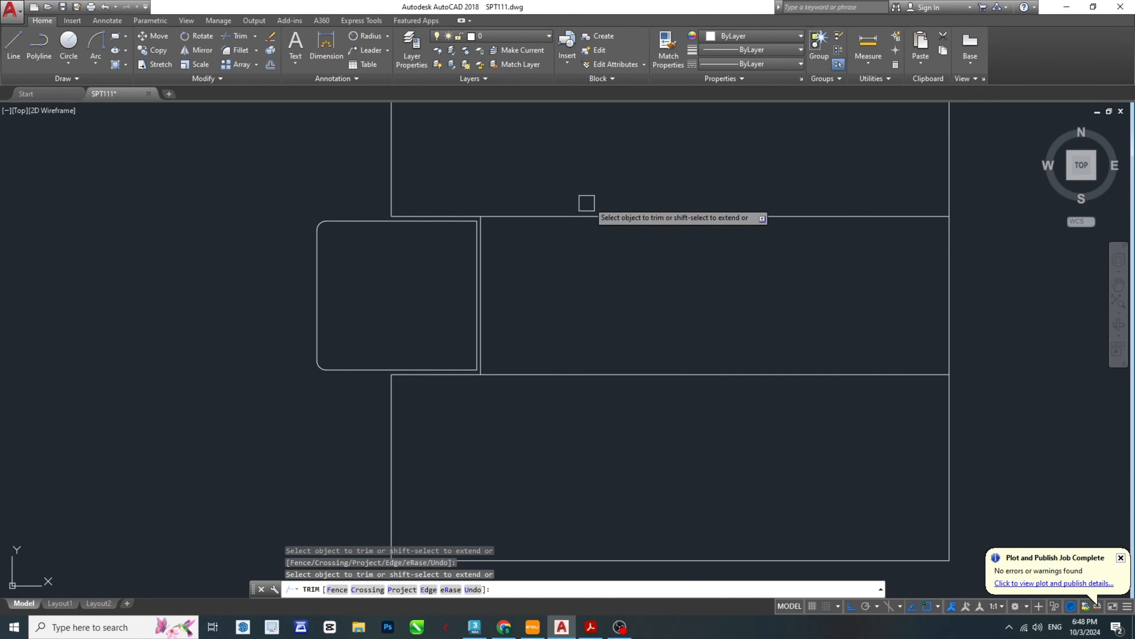
- End the Trim command and save the drawing
{"action": "middle_click_drag", "start_coordinate": [590, 204], "coordinate": [551, 347]}
{"action": "key", "text": "Escape"}
{"action": "scroll", "coordinate": [556, 347], "scroll_direction": "down", "scroll_amount": 4}
{"action": "key", "text": "Escape"}
{"action": "middle_click_drag", "start_coordinate": [624, 383], "coordinate": [416, 394]}
{"action": "scroll", "coordinate": [398, 405], "scroll_direction": "down", "scroll_amount": 4}
{"action": "scroll", "coordinate": [393, 408], "scroll_direction": "up", "scroll_amount": 6}
{"action": "key", "text": "Escape"}
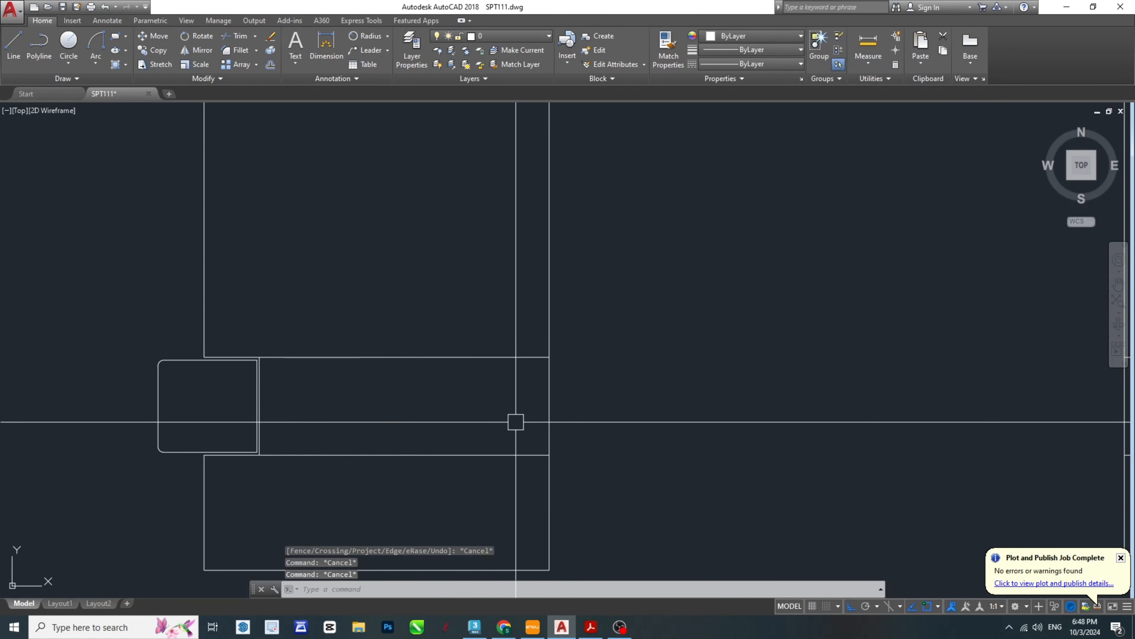
{"action": "key", "text": "Escape"}
{"action": "middle_click_drag", "start_coordinate": [456, 471], "coordinate": [563, 409]}
{"action": "key", "text": "ctrl+s"}
{"action": "scroll", "coordinate": [564, 386], "scroll_direction": "down", "scroll_amount": 4}
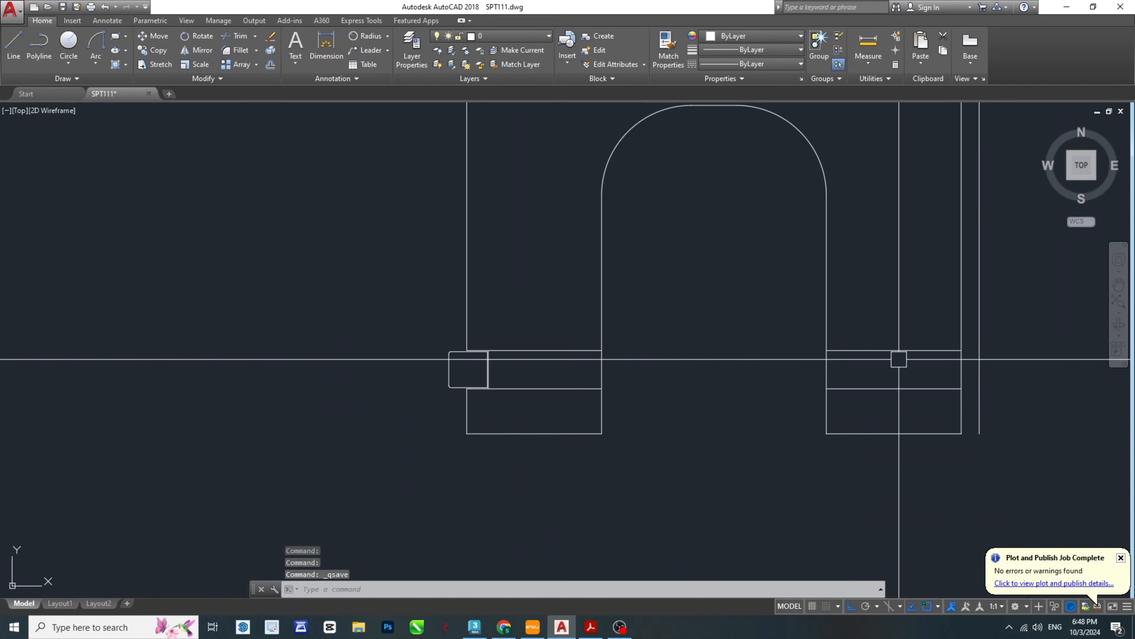
- Mirror the ring profile without its inner vertical line about the vertical axis through the top edge's midpoint, keeping the original
{"action": "middle_click_drag", "start_coordinate": [866, 373], "coordinate": [661, 372]}
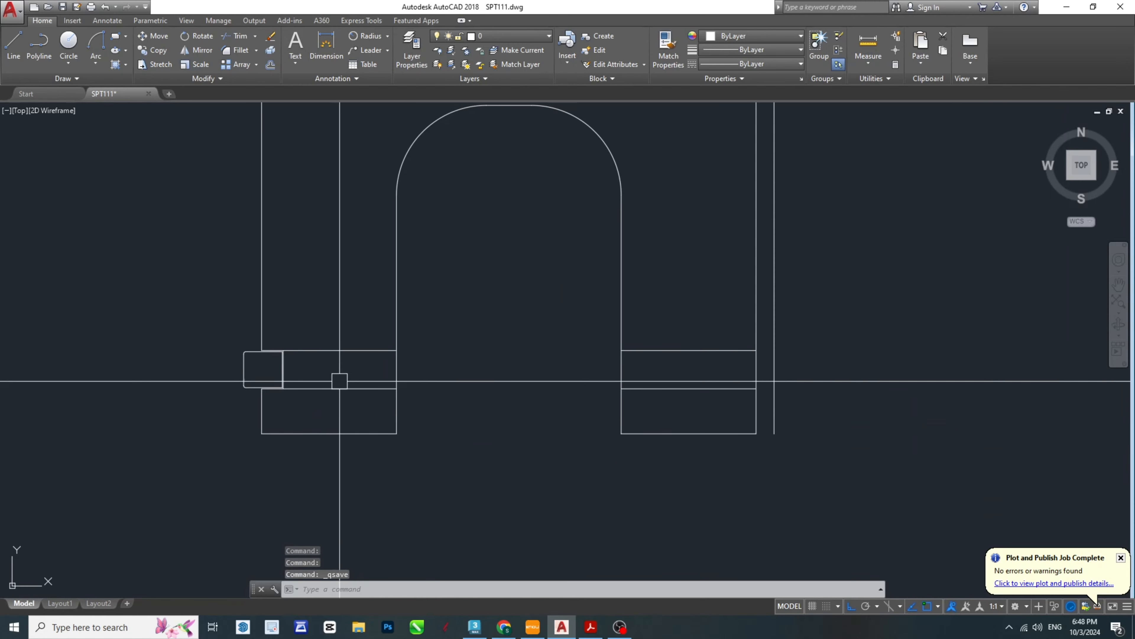
{"action": "scroll", "coordinate": [244, 375], "scroll_direction": "up", "scroll_amount": 5}
{"action": "middle_click_drag", "start_coordinate": [233, 381], "coordinate": [334, 373]}
{"action": "key", "text": "Escape"}
{"action": "left_click", "coordinate": [375, 465]}
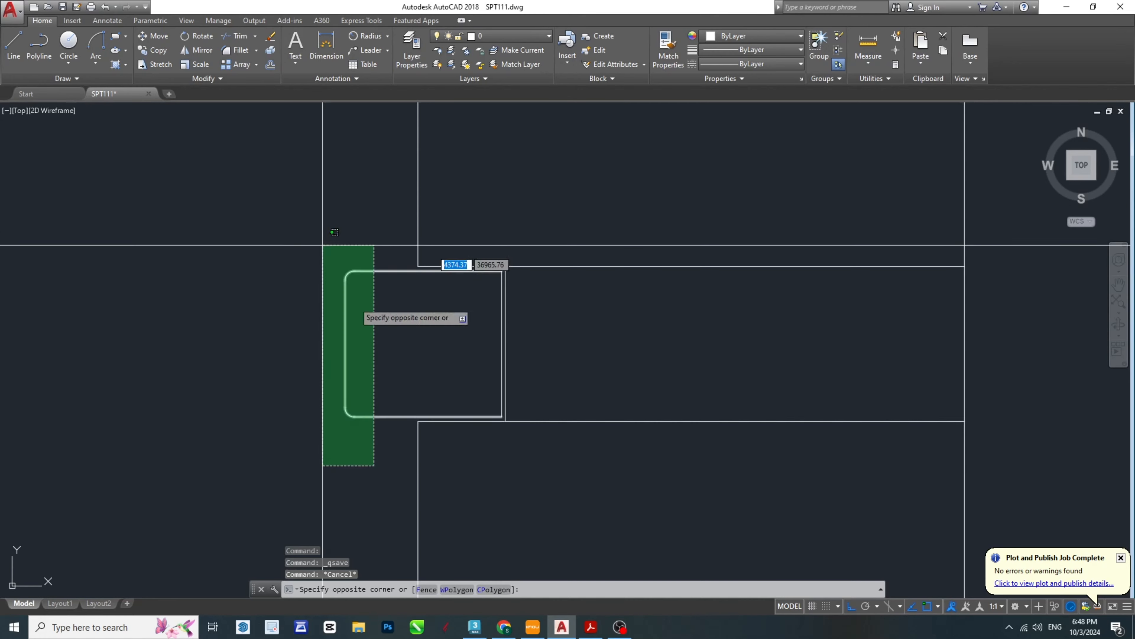
{"action": "left_click", "coordinate": [259, 322]}
{"action": "middle_click_drag", "start_coordinate": [451, 472], "coordinate": [246, 385]}
{"action": "scroll", "coordinate": [251, 385], "scroll_direction": "down", "scroll_amount": 2}
{"action": "type", "text": "m"}
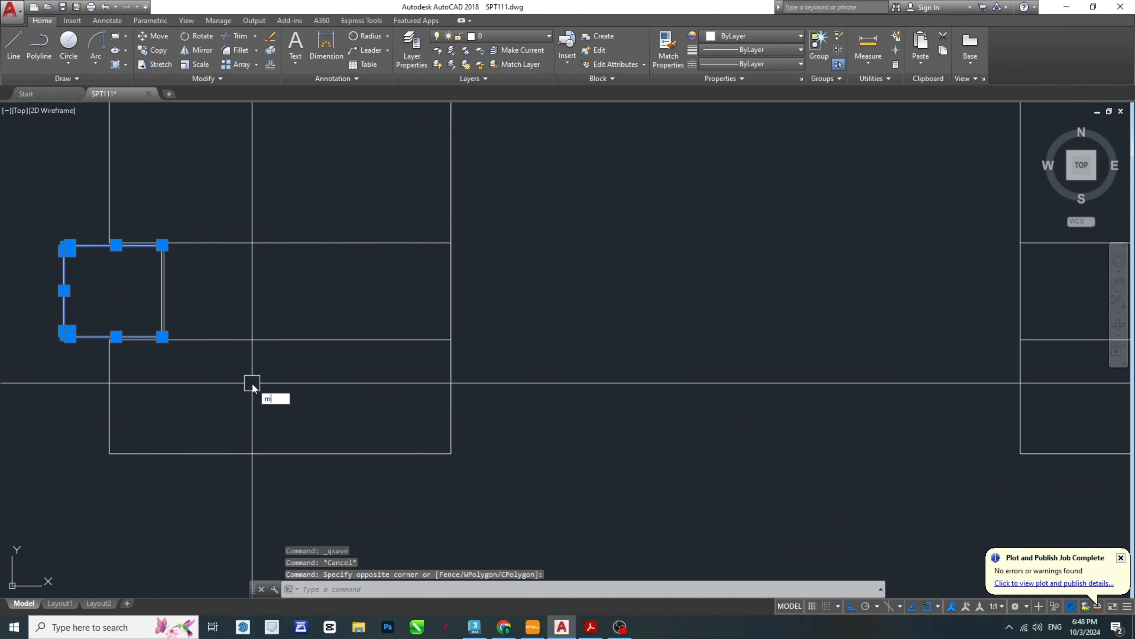
{"action": "type", "text": "i"}
{"action": "key", "text": "Return"}
{"action": "scroll", "coordinate": [251, 383], "scroll_direction": "down", "scroll_amount": 5}
{"action": "left_click", "coordinate": [376, 155]}
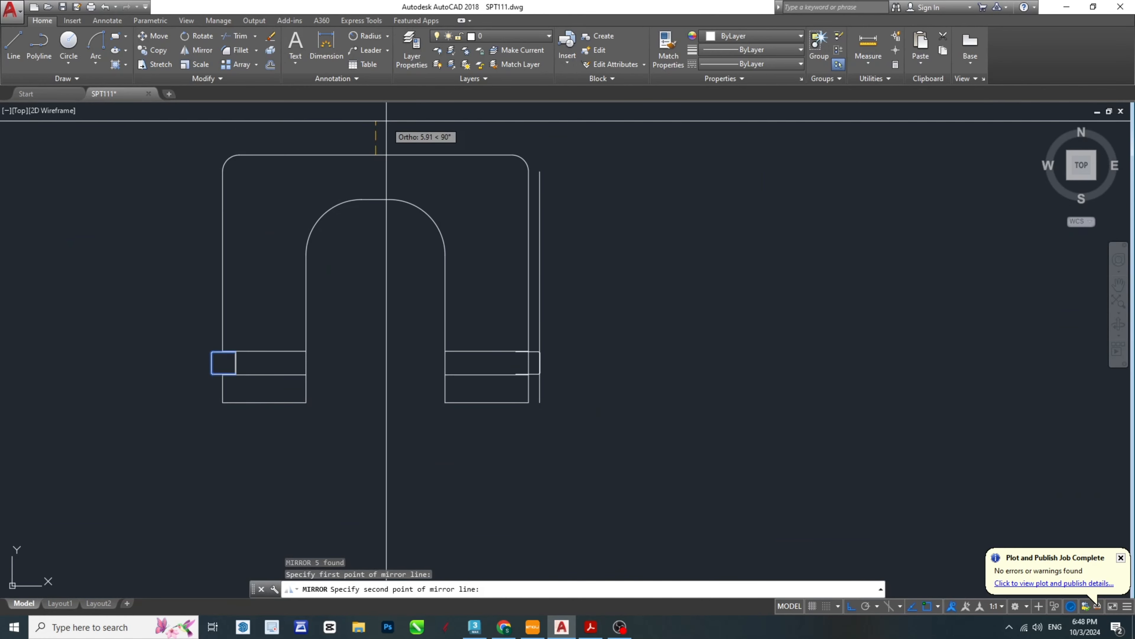
{"action": "key", "text": "Escape"}
{"action": "key", "text": "Escape"}
{"action": "key", "text": "Escape"}
- Switch to the SPT-Model PDF and examine the ring lock's length and overhang dimensions in the front view
{"action": "scroll", "coordinate": [501, 416], "scroll_direction": "up", "scroll_amount": 6}
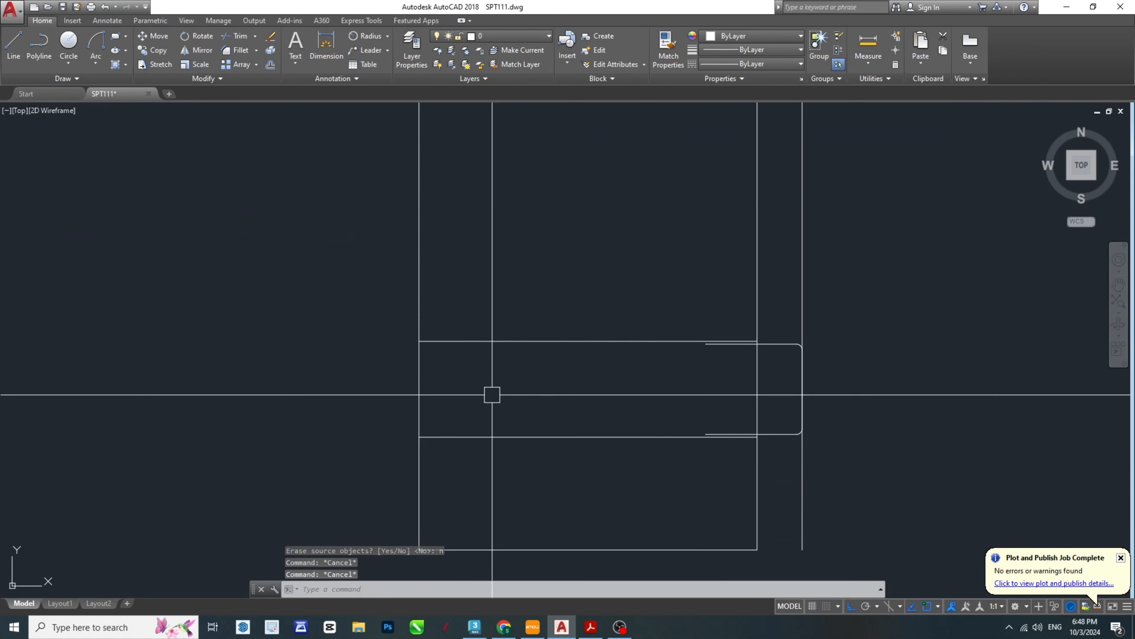
{"action": "middle_click_drag", "start_coordinate": [491, 394], "coordinate": [717, 383]}
{"action": "scroll", "coordinate": [717, 380], "scroll_direction": "down", "scroll_amount": 6}
{"action": "middle_click_drag", "start_coordinate": [241, 405], "coordinate": [678, 380]}
{"action": "scroll", "coordinate": [633, 360], "scroll_direction": "down", "scroll_amount": 6}
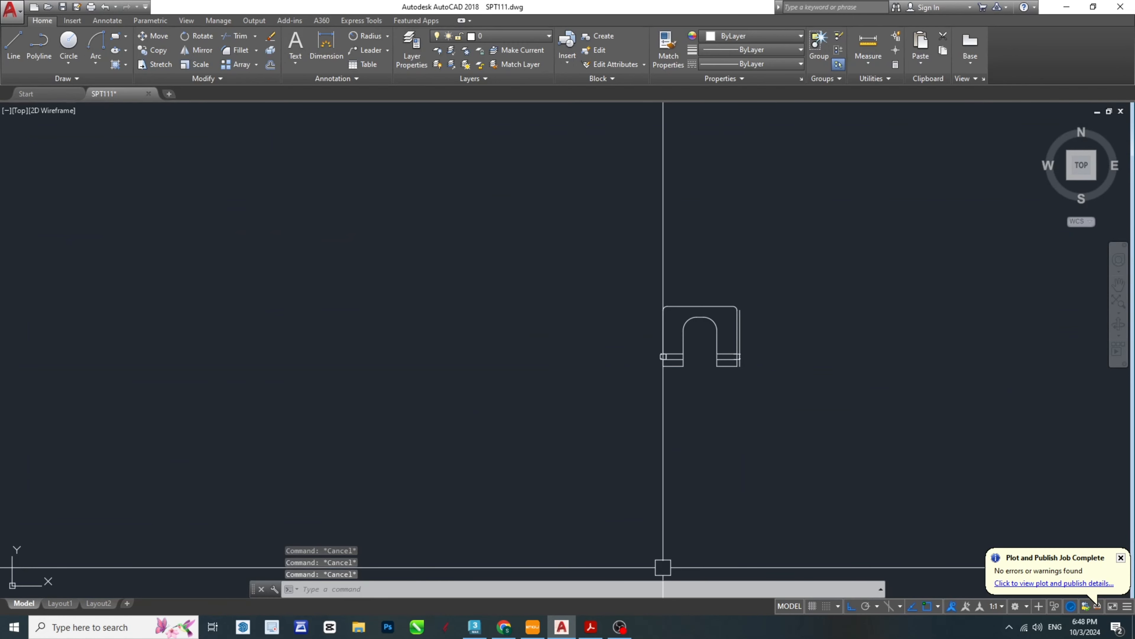
{"action": "left_click", "coordinate": [591, 627]}
{"action": "scroll", "coordinate": [887, 375], "scroll_direction": "up", "scroll_amount": 1}
{"action": "scroll", "coordinate": [887, 376], "scroll_direction": "down", "scroll_amount": 3}
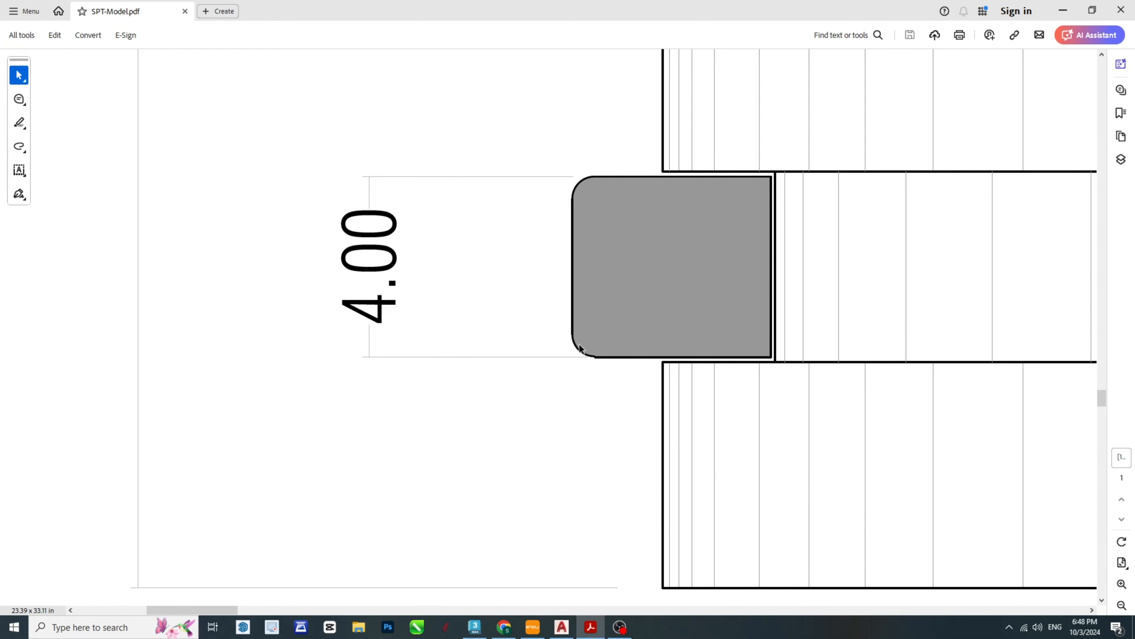
{"action": "scroll", "coordinate": [546, 332], "scroll_direction": "down", "scroll_amount": 2, "text": "ctrl"}
{"action": "scroll", "coordinate": [546, 332], "scroll_direction": "down", "scroll_amount": 1, "text": "ctrl"}
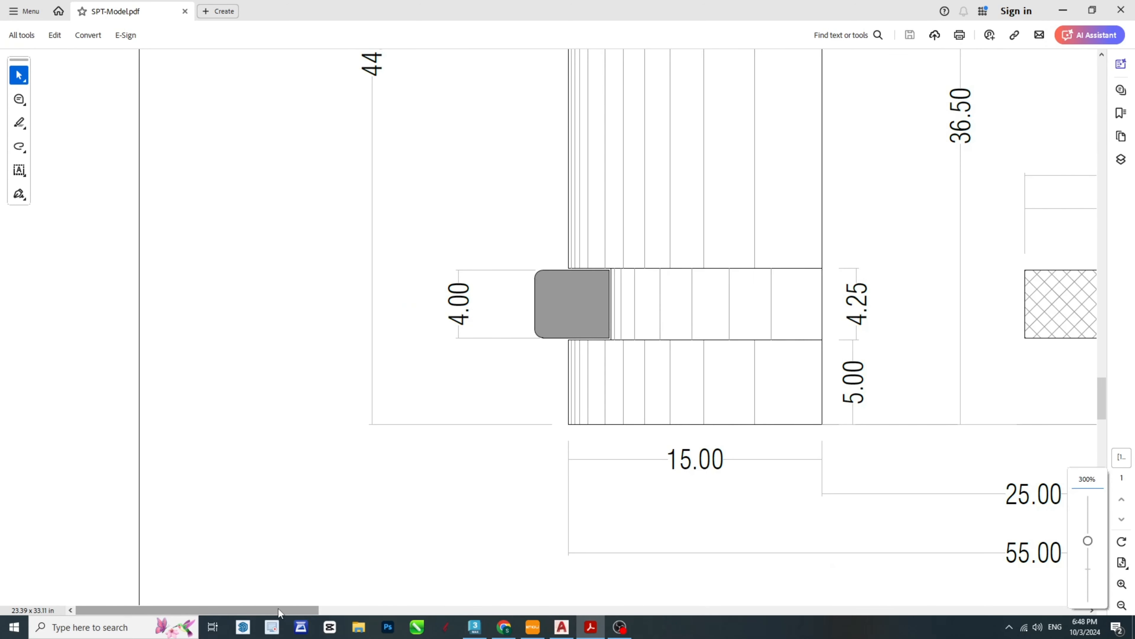
{"action": "left_click_drag", "start_coordinate": [278, 609], "coordinate": [448, 588]}
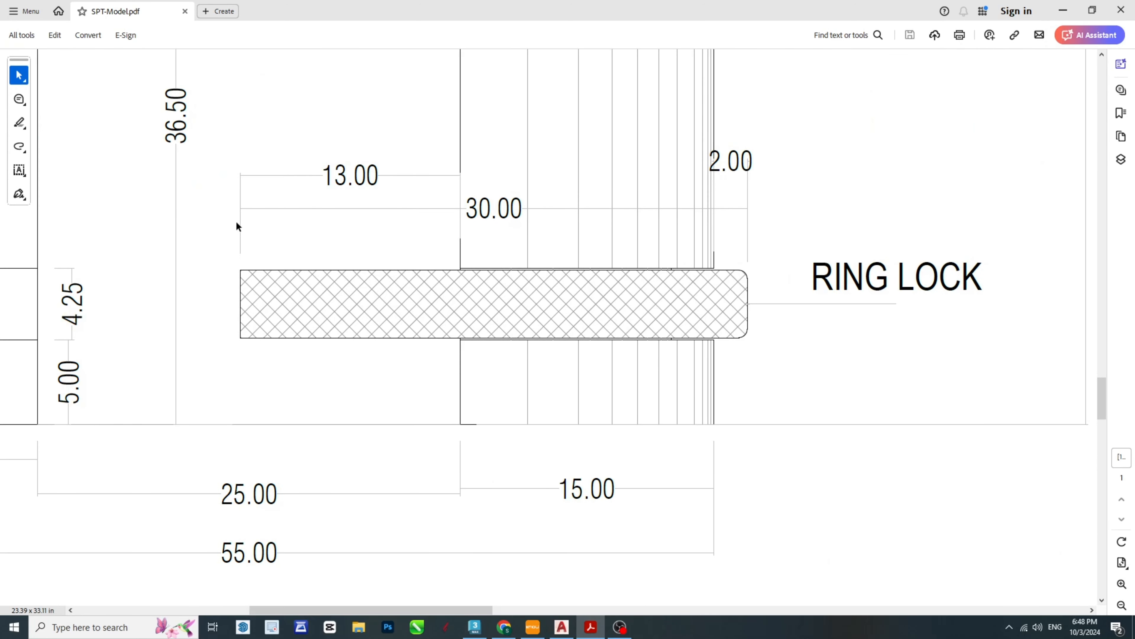
- Return to AutoCAD and erase the vertical helper line beyond the part's right edge
{"action": "left_click", "coordinate": [1066, 6]}
{"action": "scroll", "coordinate": [750, 393], "scroll_direction": "up", "scroll_amount": 5}
{"action": "key", "text": "Escape"}
{"action": "key", "text": "Escape"}
{"action": "key", "text": "Escape"}
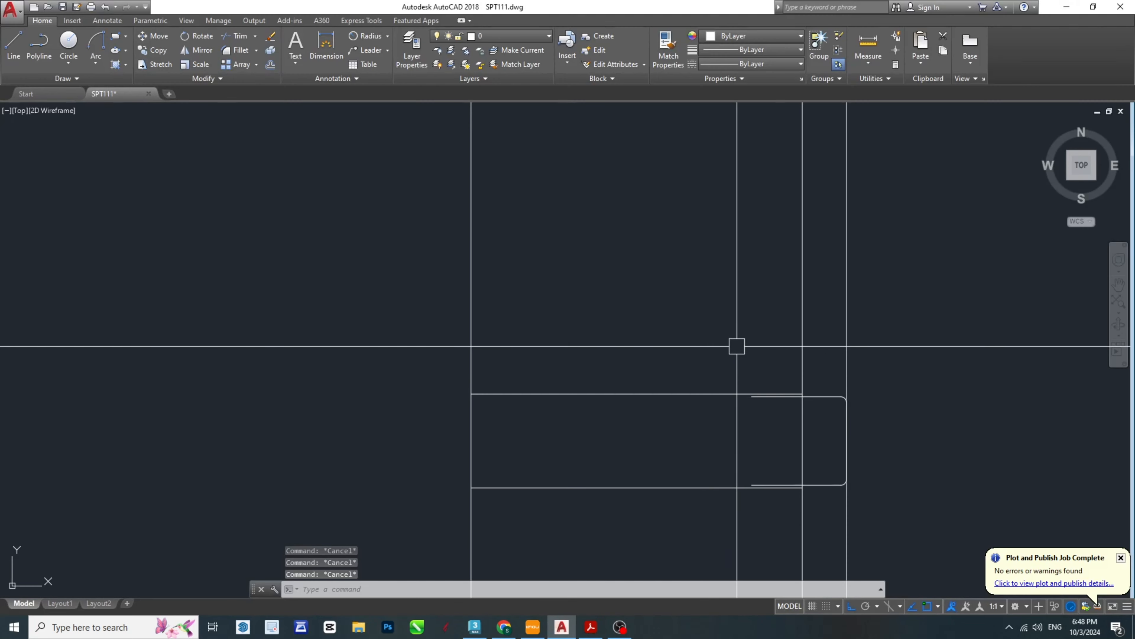
{"action": "middle_click_drag", "start_coordinate": [869, 398], "coordinate": [895, 411]}
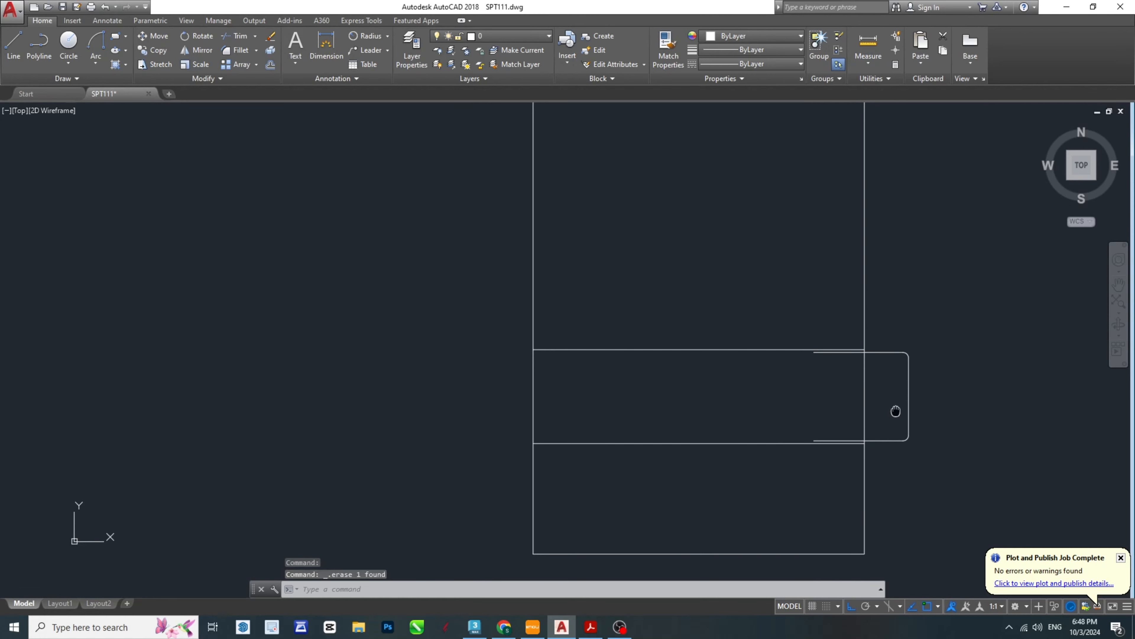
- Offset the mirrored ring's outer vertical line 30 towards the inside of the part
{"action": "type", "text": "o"}
{"action": "key", "text": "Return"}
{"action": "type", "text": "30"}
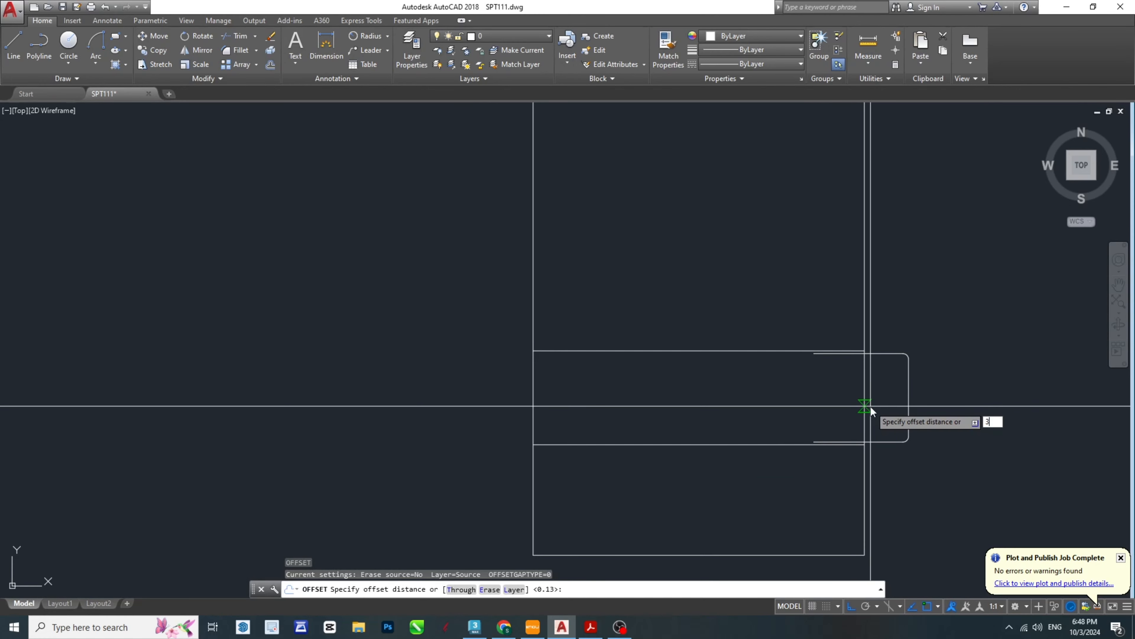
{"action": "key", "text": "Return"}
{"action": "left_click", "coordinate": [908, 398]}
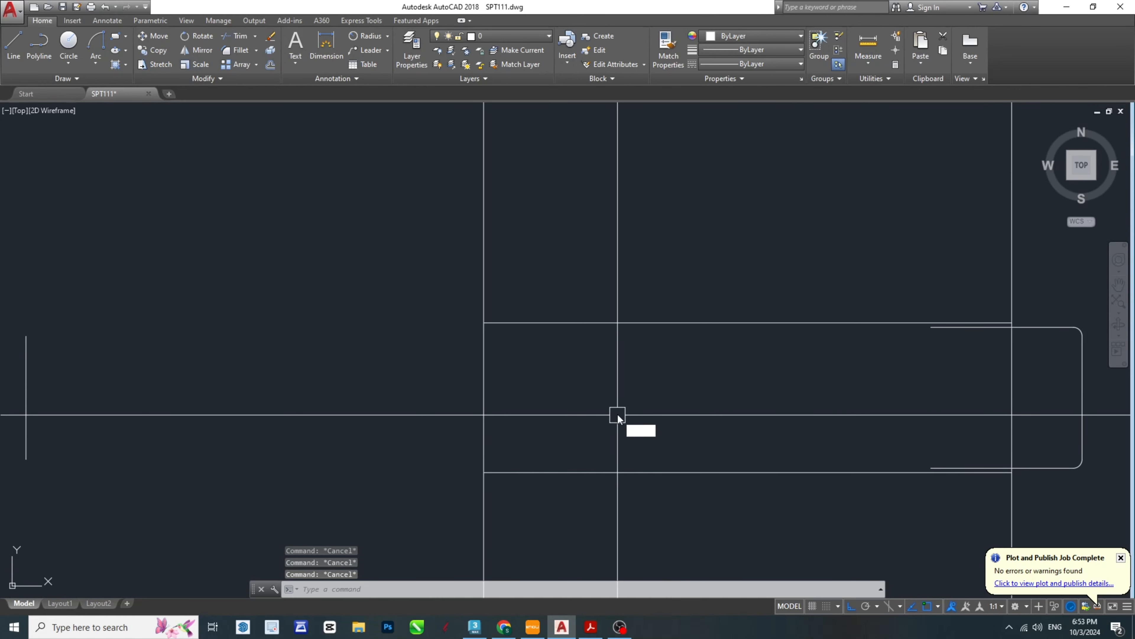
- Join the mirrored ring's top line to the offset vertical line in a sharp corner using Fillet with radius 0
{"action": "type", "text": "f"}
{"action": "key", "text": "Return"}
{"action": "type", "text": "r"}
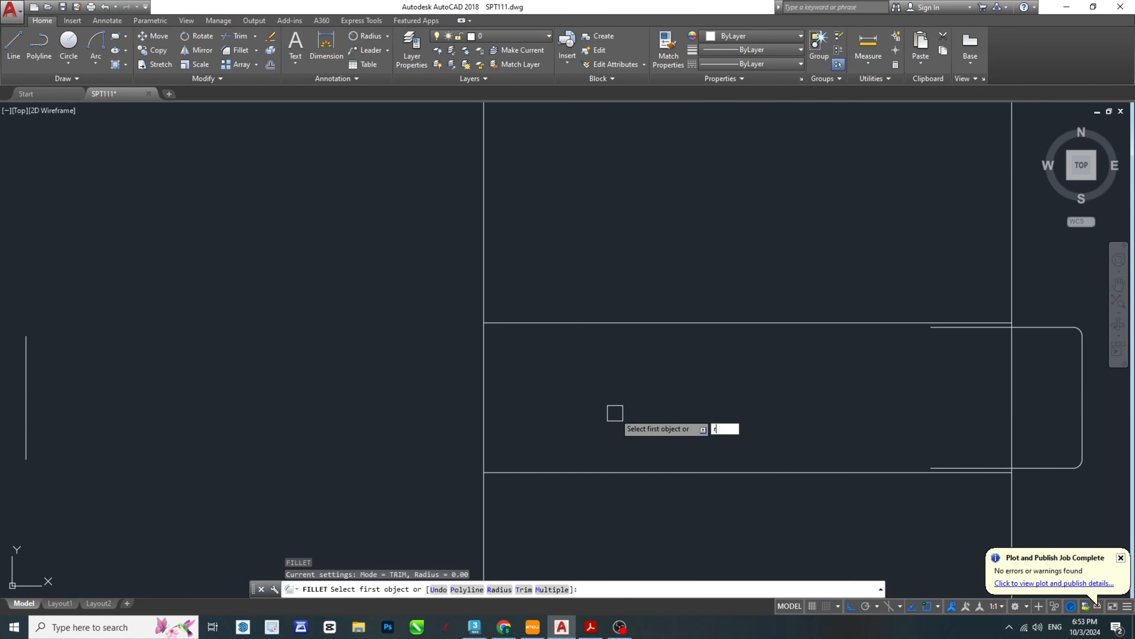
{"action": "key", "text": "Return"}
{"action": "type", "text": "0"}
{"action": "key", "text": "Return"}
{"action": "left_click", "coordinate": [937, 334]}
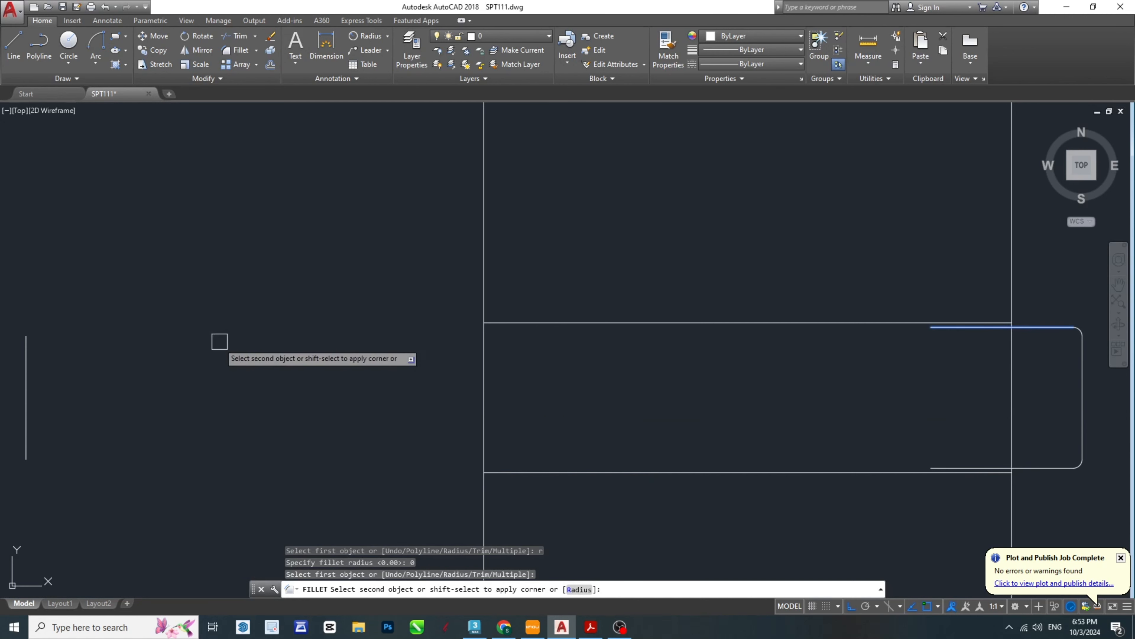
{"action": "left_click", "coordinate": [30, 371]}
- Join the mirrored ring's bottom line to the offset vertical line in a sharp corner with the zero-radius Fillet
{"action": "key", "text": "Return"}
{"action": "left_click", "coordinate": [30, 412]}
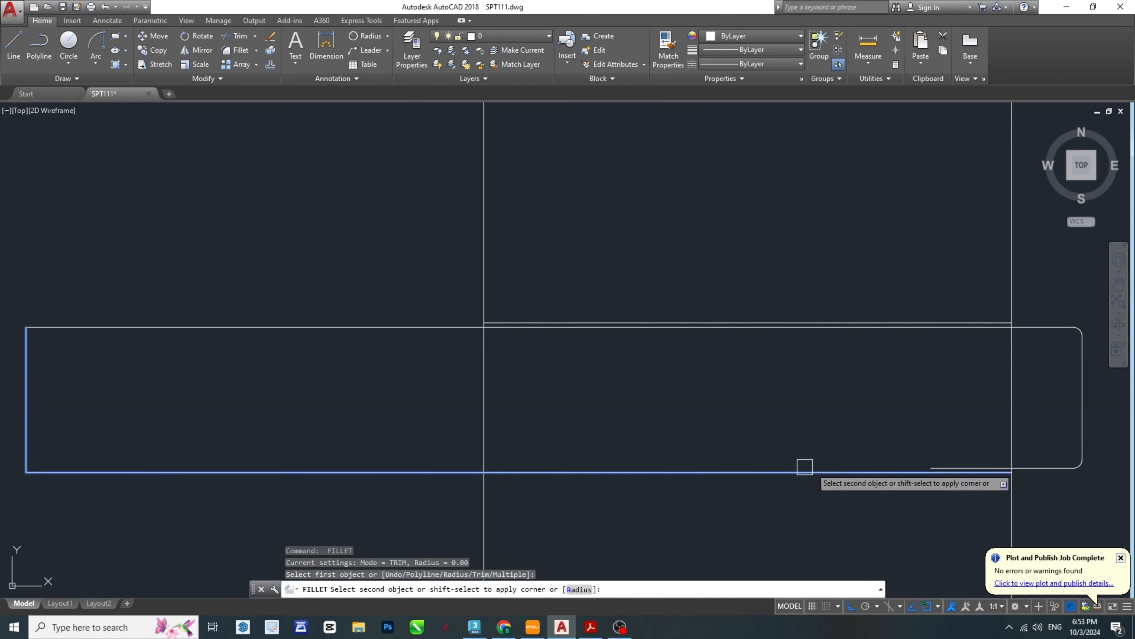
{"action": "left_click", "coordinate": [939, 464]}
{"action": "key", "text": "Escape"}
{"action": "key", "text": "Escape"}
{"action": "key", "text": "Escape"}
- Trim the right leg's inner vertical edge where it crosses the long ring lock bar
{"action": "middle_click_drag", "start_coordinate": [560, 389], "coordinate": [662, 410]}
{"action": "type", "text": "tr"}
{"action": "key", "text": "Return"}
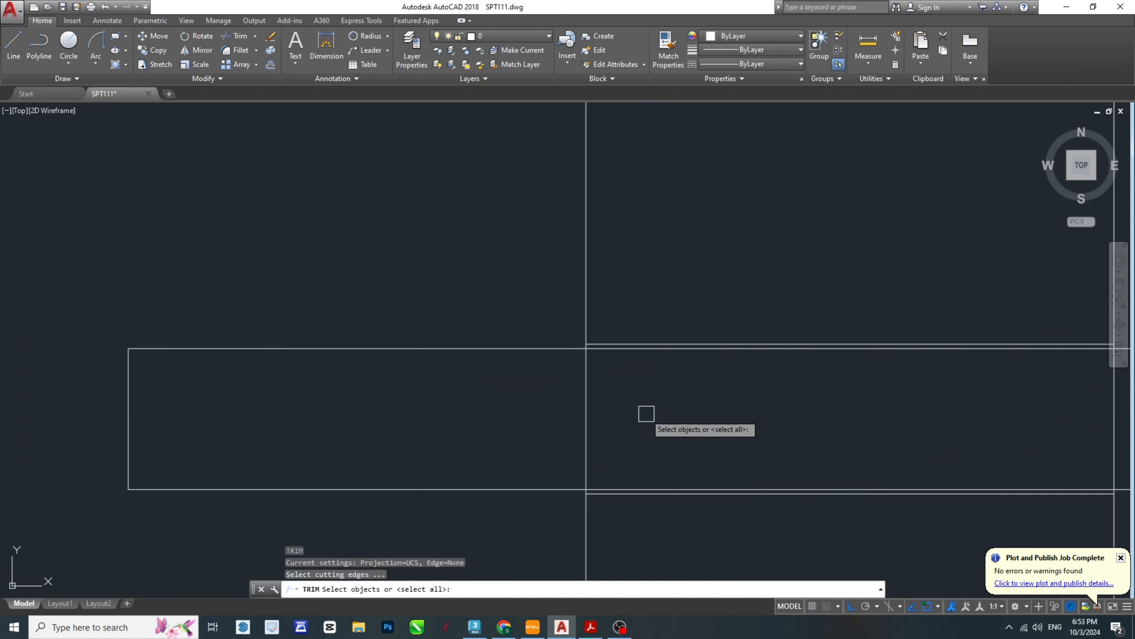
{"action": "key", "text": "Return"}
{"action": "left_click", "coordinate": [628, 412]}
{"action": "left_click", "coordinate": [559, 420]}
{"action": "key", "text": "Escape"}
- Trim the right leg's outer vertical edge where it passes through the ring lock bar
{"action": "middle_click_drag", "start_coordinate": [828, 450], "coordinate": [402, 422]}
{"action": "key", "text": "Escape"}
{"action": "middle_click_drag", "start_coordinate": [658, 395], "coordinate": [698, 400]}
{"action": "type", "text": "tr"}
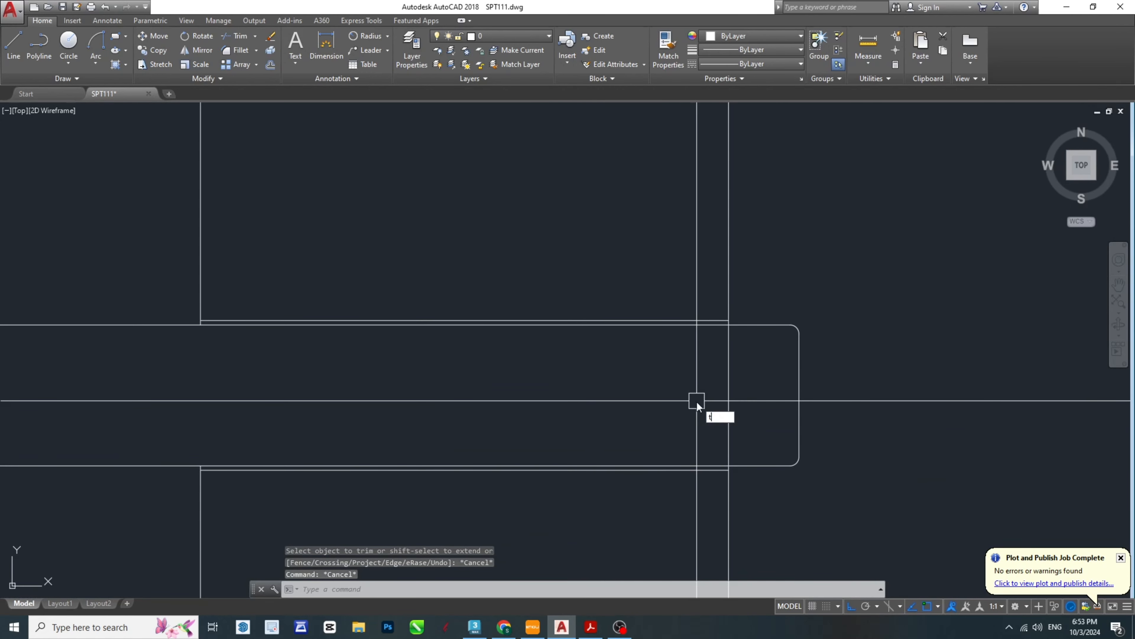
{"action": "key", "text": "Return"}
{"action": "key", "text": "Return"}
{"action": "left_click", "coordinate": [750, 416]}
{"action": "left_click", "coordinate": [648, 387]}
{"action": "key", "text": "Escape"}
{"action": "key", "text": "Escape"}
{"action": "key", "text": "Escape"}
- Review the finished ring lock, then examine the collar and neck dimensions above the body in the PDF's front view
{"action": "middle_click_drag", "start_coordinate": [466, 352], "coordinate": [809, 332]}
{"action": "scroll", "coordinate": [808, 332], "scroll_direction": "down", "scroll_amount": 3}
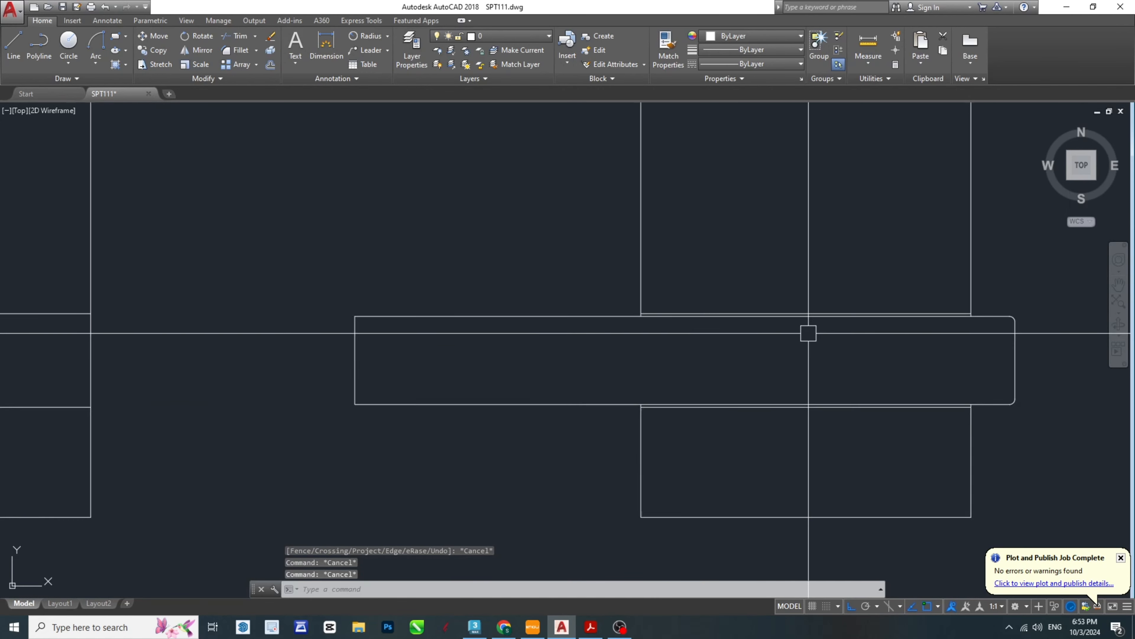
{"action": "scroll", "coordinate": [515, 306], "scroll_direction": "up", "scroll_amount": 4}
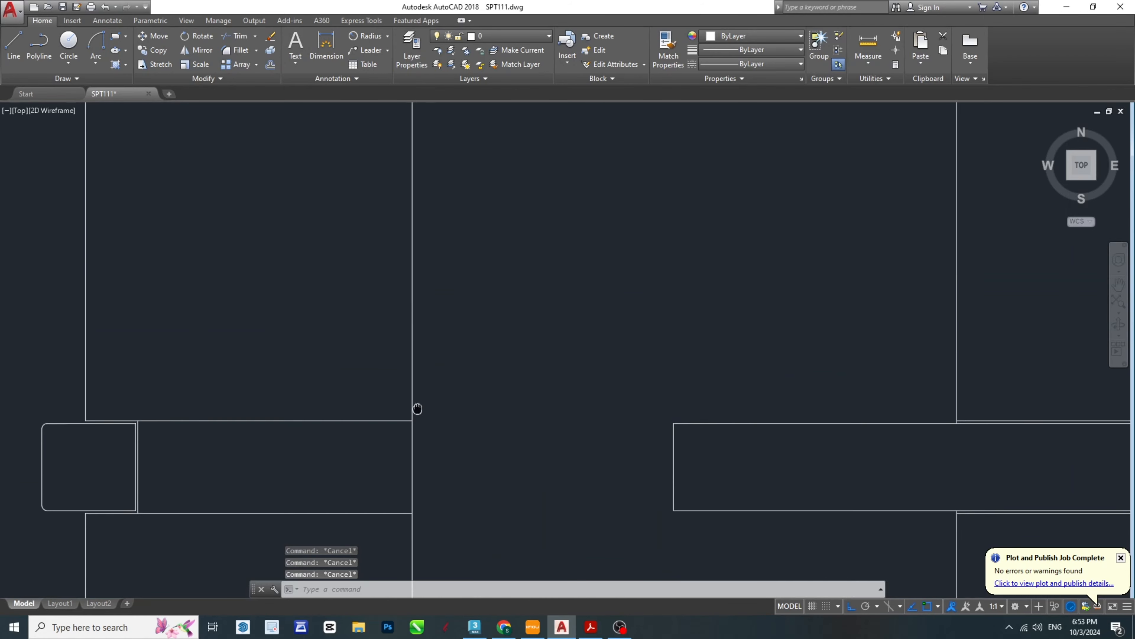
{"action": "scroll", "coordinate": [418, 411], "scroll_direction": "down", "scroll_amount": 6}
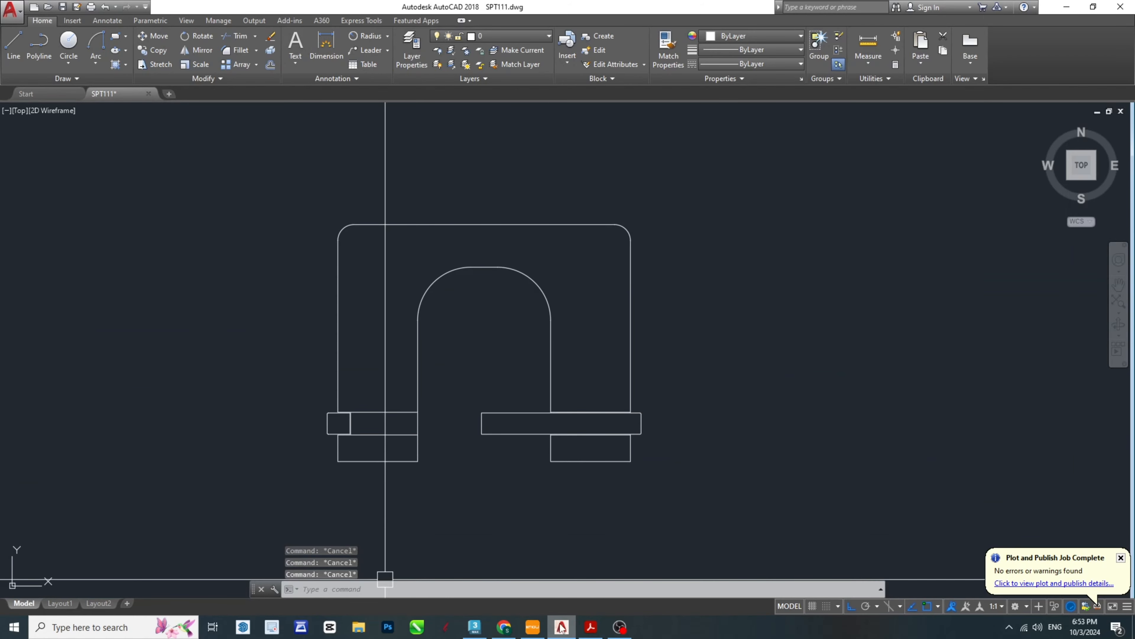
{"action": "left_click", "coordinate": [589, 634]}
{"action": "scroll", "coordinate": [641, 512], "scroll_direction": "down", "scroll_amount": 5}
{"action": "scroll", "coordinate": [641, 512], "scroll_direction": "right", "scroll_amount": 3}
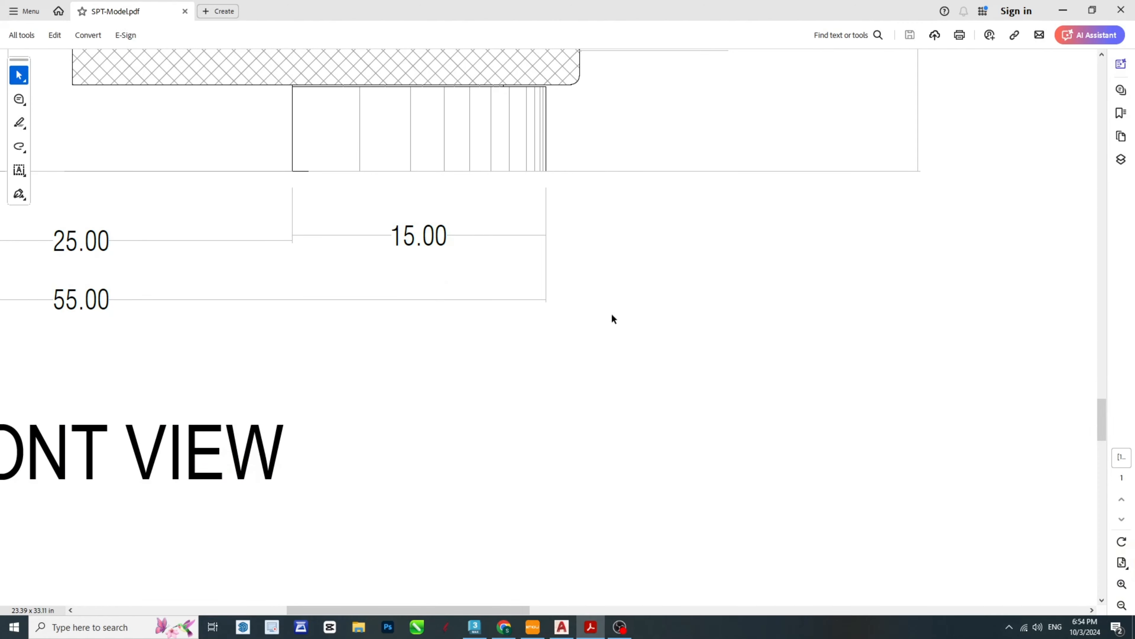
{"action": "scroll", "coordinate": [666, 360], "scroll_direction": "down", "scroll_amount": 3, "text": "ctrl"}
{"action": "scroll", "coordinate": [492, 304], "scroll_direction": "down", "scroll_amount": 2, "text": "ctrl"}
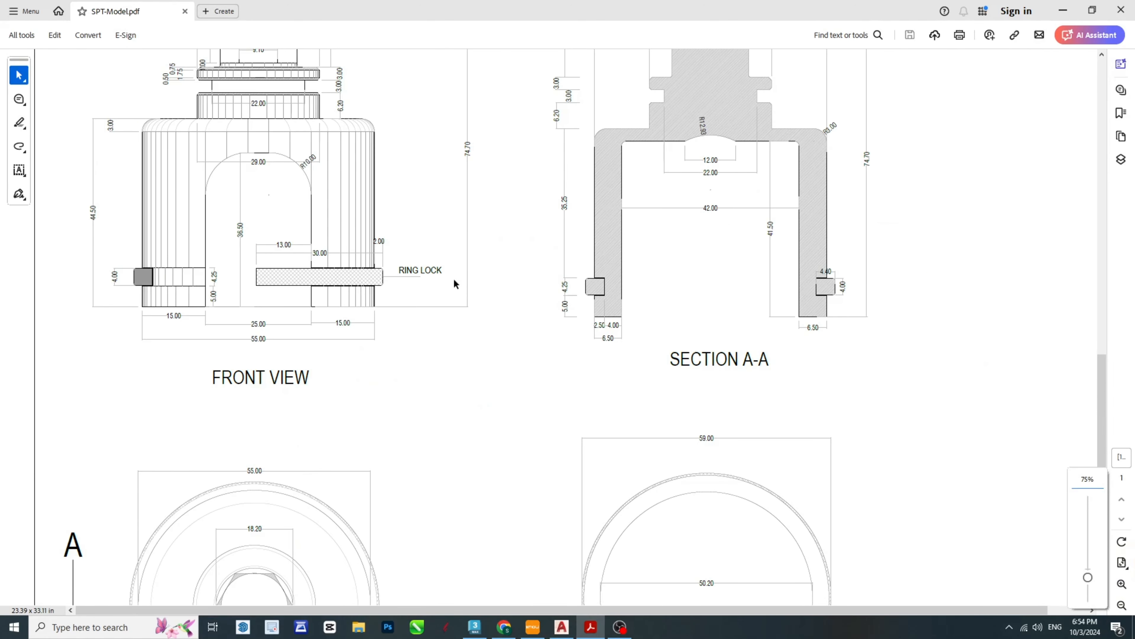
{"action": "scroll", "coordinate": [108, 121], "scroll_direction": "up", "scroll_amount": 1, "text": "ctrl"}
{"action": "scroll", "coordinate": [104, 111], "scroll_direction": "up", "scroll_amount": 2, "text": "ctrl"}
{"action": "scroll", "coordinate": [337, 183], "scroll_direction": "down", "scroll_amount": 2, "text": "ctrl"}
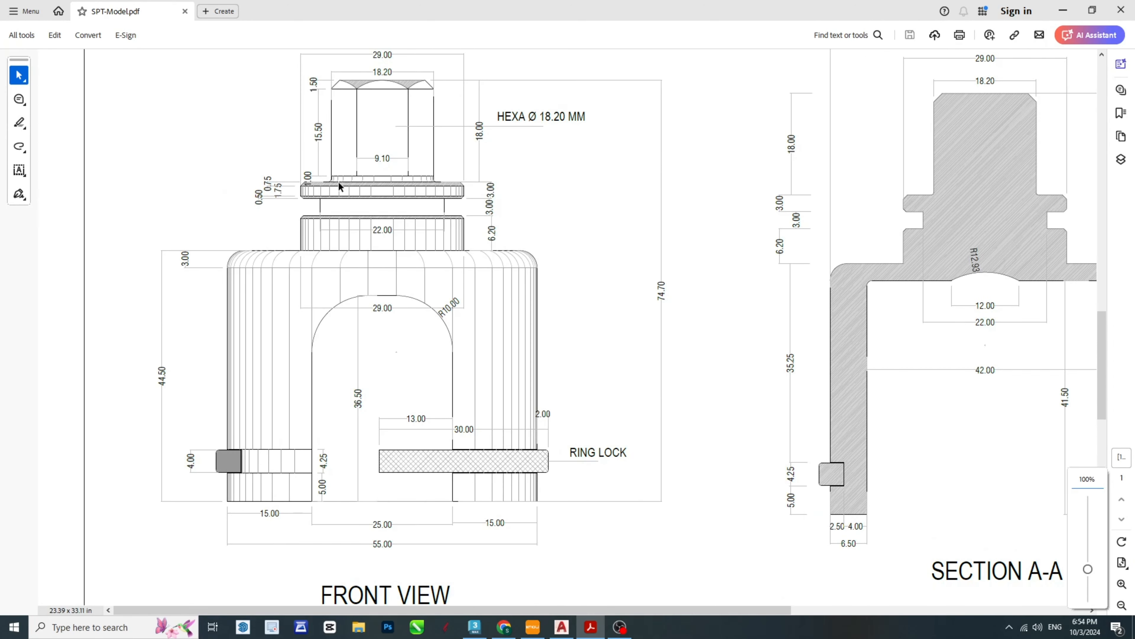
{"action": "scroll", "coordinate": [339, 210], "scroll_direction": "up", "scroll_amount": 4, "text": "ctrl"}
{"action": "scroll", "coordinate": [339, 213], "scroll_direction": "up", "scroll_amount": 1, "text": "ctrl"}
{"action": "scroll", "coordinate": [795, 337], "scroll_direction": "down", "scroll_amount": 2, "text": "ctrl"}
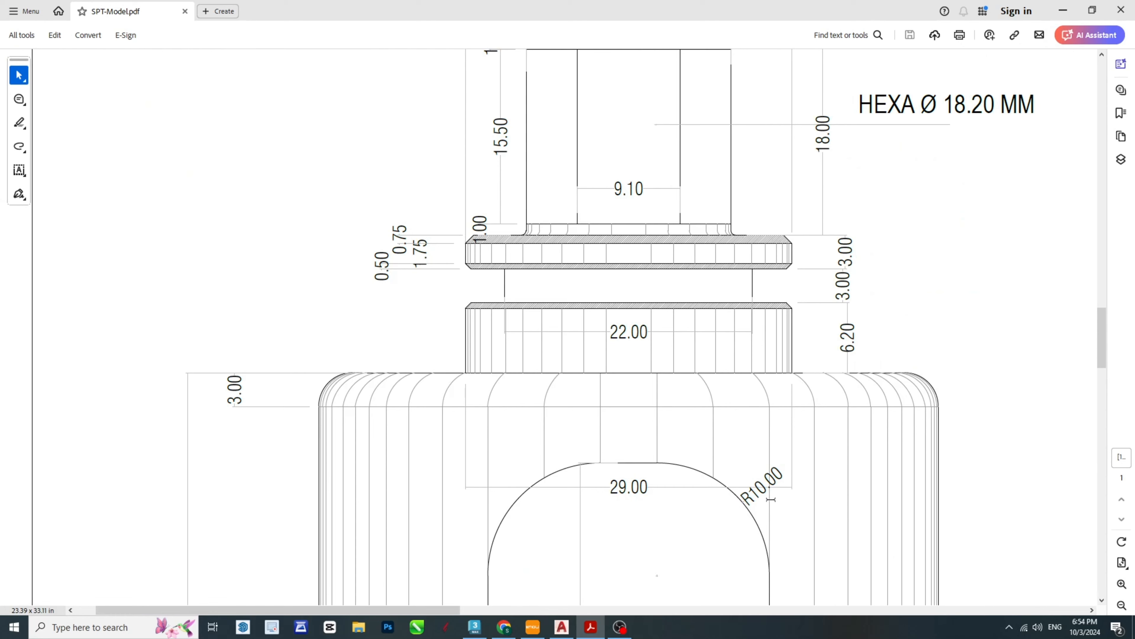
- Return to AutoCAD and draw a vertical construction line upward from the midpoint of the body's top edge
{"action": "key", "text": "alt+Tab"}
{"action": "key", "text": "Escape"}
{"action": "key", "text": "Escape"}
{"action": "key", "text": "Escape"}
{"action": "middle_click_drag", "start_coordinate": [525, 363], "coordinate": [641, 414]}
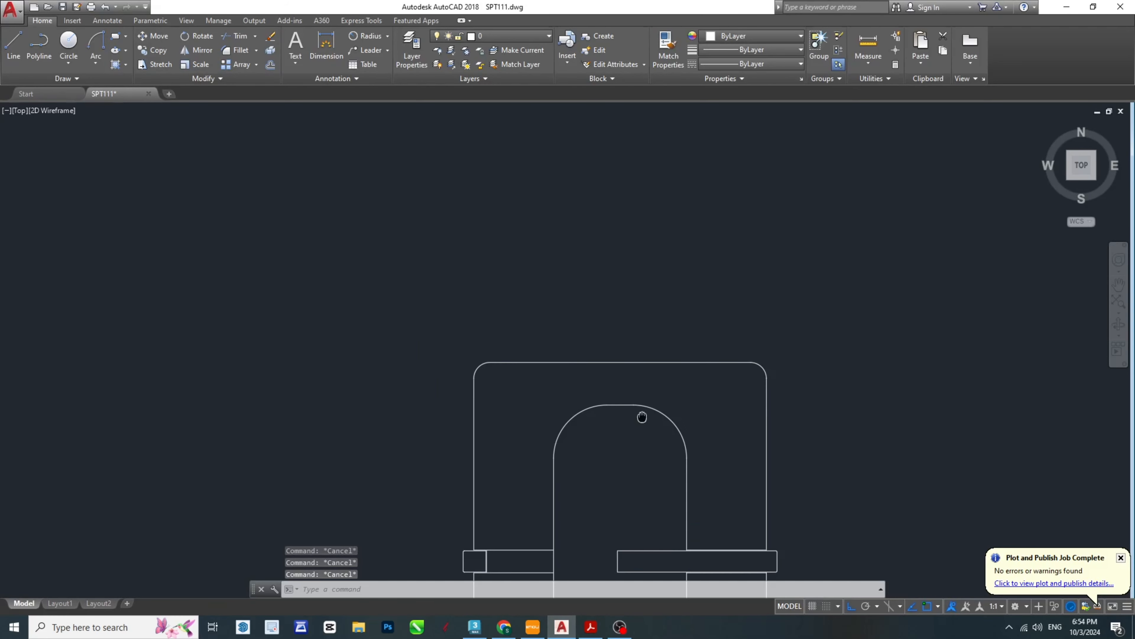
{"action": "scroll", "coordinate": [628, 370], "scroll_direction": "up", "scroll_amount": 2}
{"action": "middle_click_drag", "start_coordinate": [628, 370], "coordinate": [639, 396]}
{"action": "type", "text": "l"}
{"action": "key", "text": "Return"}
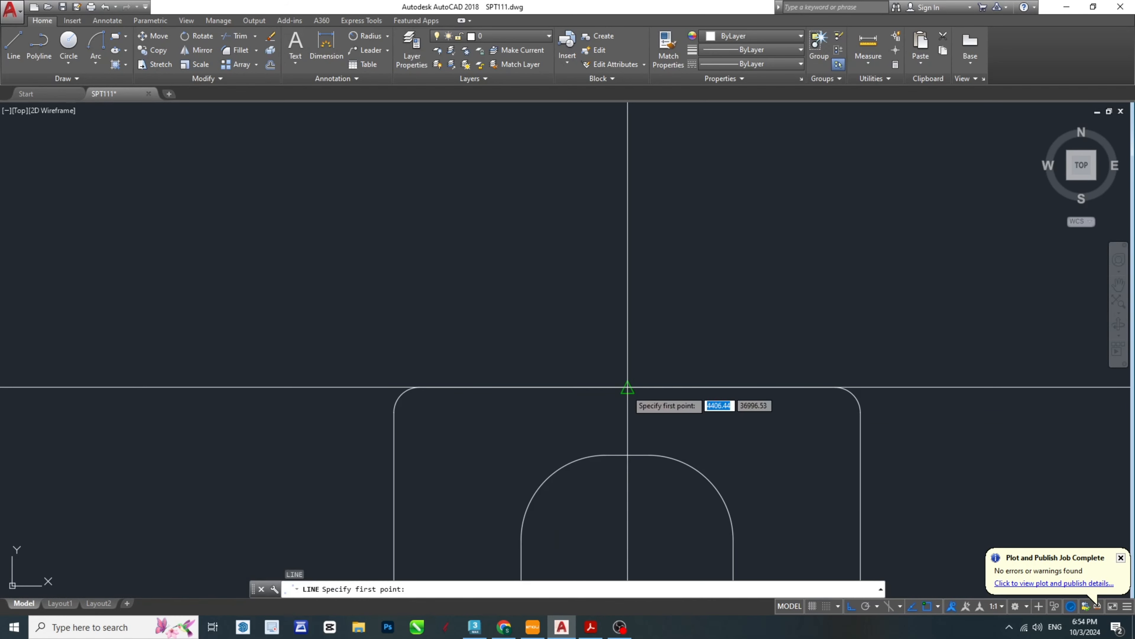
{"action": "left_click", "coordinate": [628, 387]}
{"action": "left_click", "coordinate": [651, 241]}
{"action": "key", "text": "Return"}
- Offset the vertical construction line 14.5 to both sides to form the collar's side edges
{"action": "type", "text": "o"}
{"action": "key", "text": "Return"}
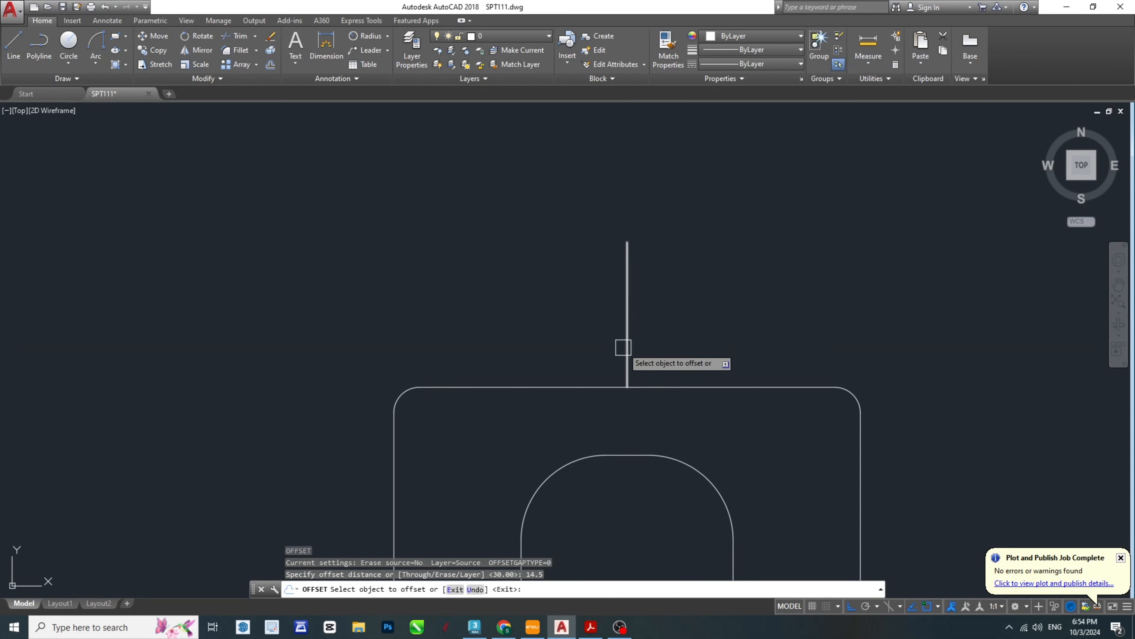
{"action": "left_click", "coordinate": [623, 347]}
{"action": "left_click", "coordinate": [716, 335]}
{"action": "left_click", "coordinate": [623, 342]}
{"action": "left_click", "coordinate": [445, 357]}
{"action": "key", "text": "Escape"}
- Delete the vertical construction line at the centre of the collar
{"action": "key", "text": "Escape"}
{"action": "left_click", "coordinate": [621, 348]}
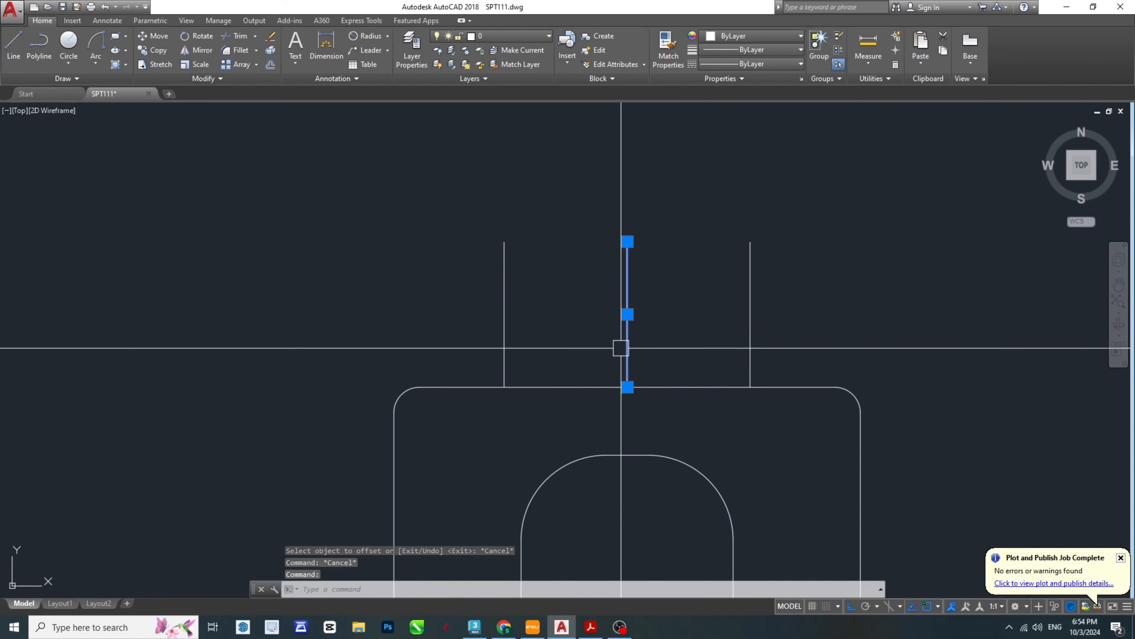
{"action": "middle_click_drag", "start_coordinate": [665, 341], "coordinate": [603, 361]}
{"action": "key", "text": "Delete"}
{"action": "key", "text": "Escape"}
{"action": "key", "text": "Escape"}
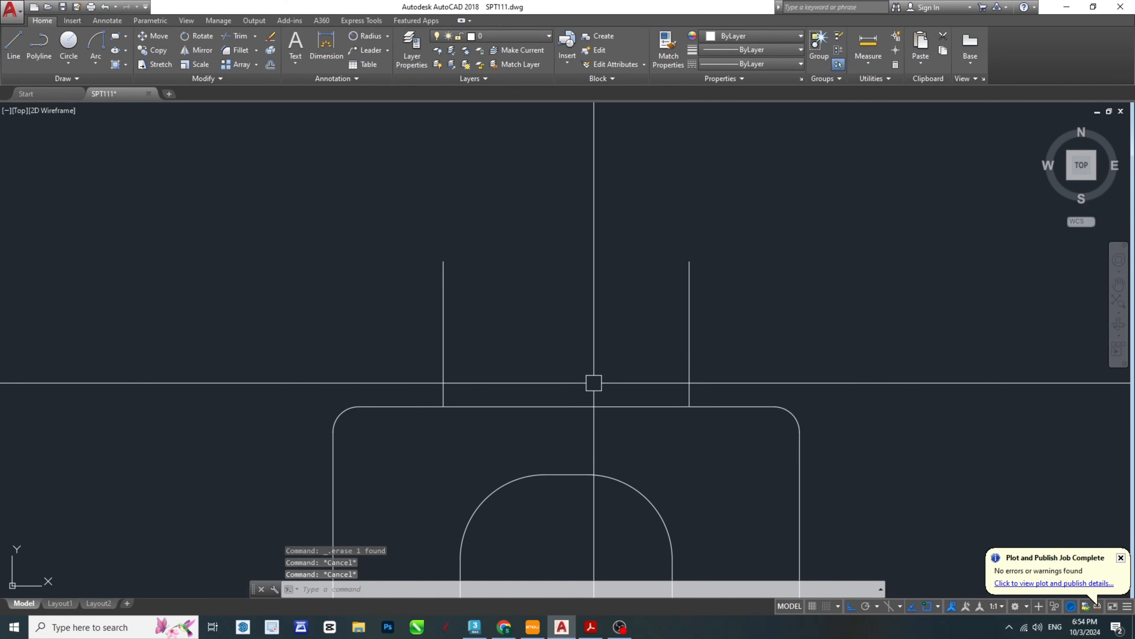
- Check the collar height in the PDF, return to AutoCAD, and offset the body's top edge 6.2 upward
{"action": "left_click", "coordinate": [590, 623]}
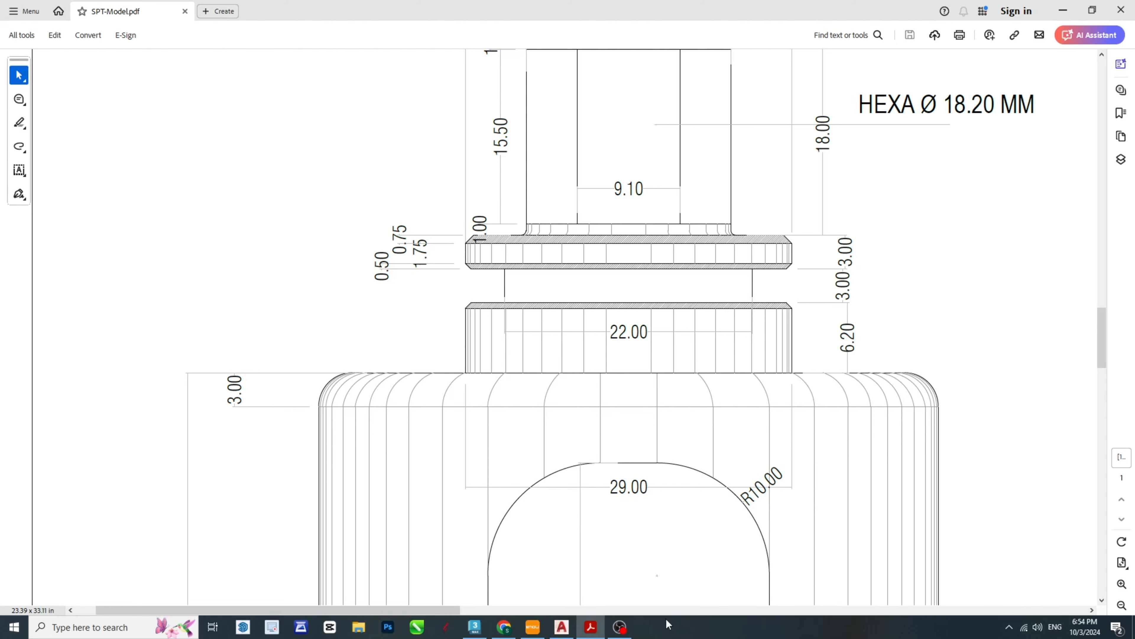
{"action": "left_click", "coordinate": [584, 630]}
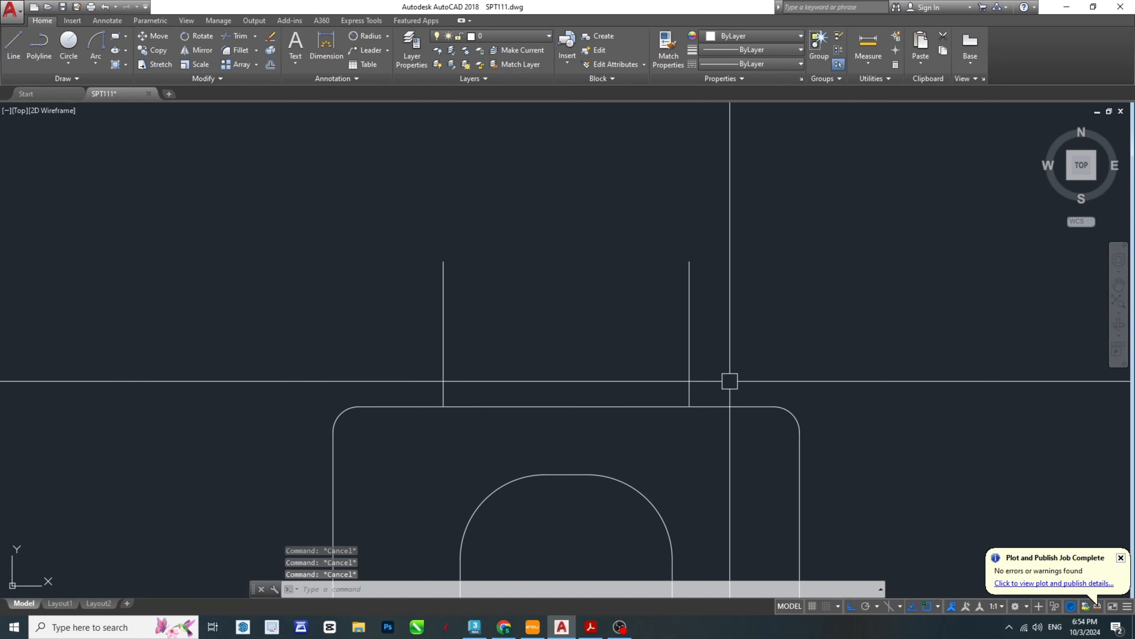
{"action": "type", "text": "o"}
{"action": "key", "text": "Return"}
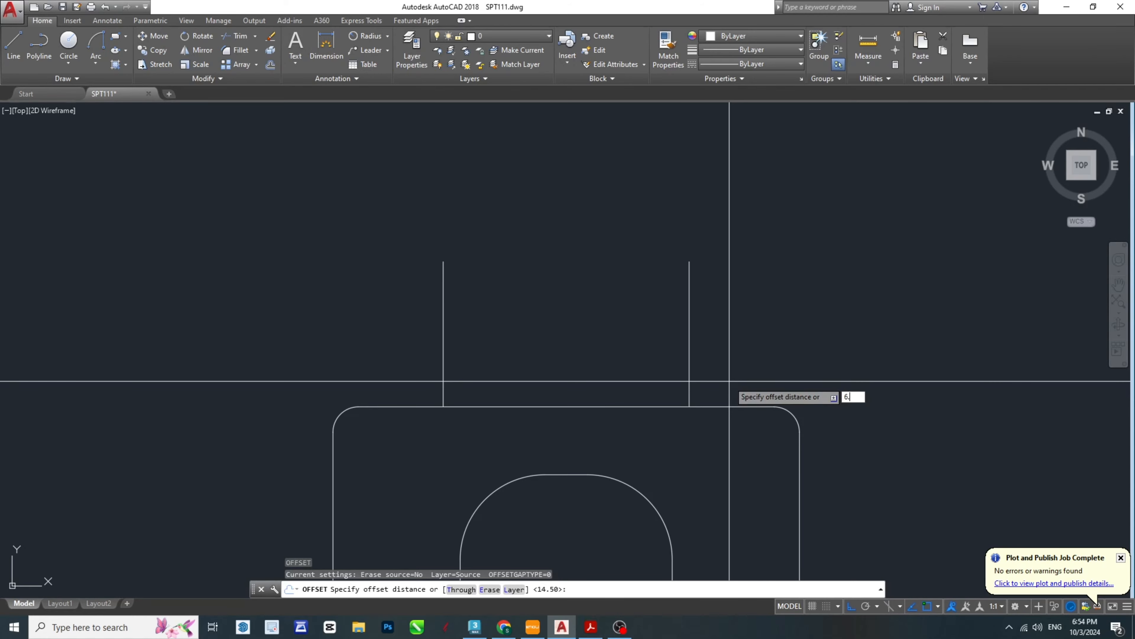
{"action": "key", "text": "Return"}
{"action": "left_click", "coordinate": [628, 405]}
{"action": "left_click", "coordinate": [629, 320]}
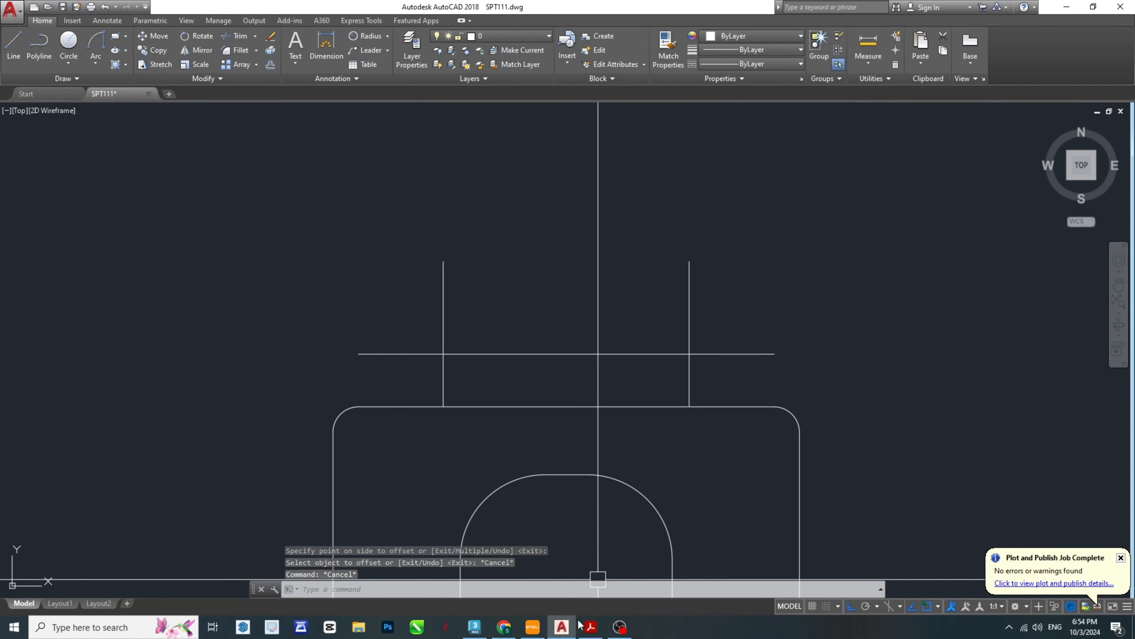
- Consult the PDF for the heights above the collar, then offset the collar's top line 3 upward in AutoCAD
{"action": "left_click", "coordinate": [562, 626]}
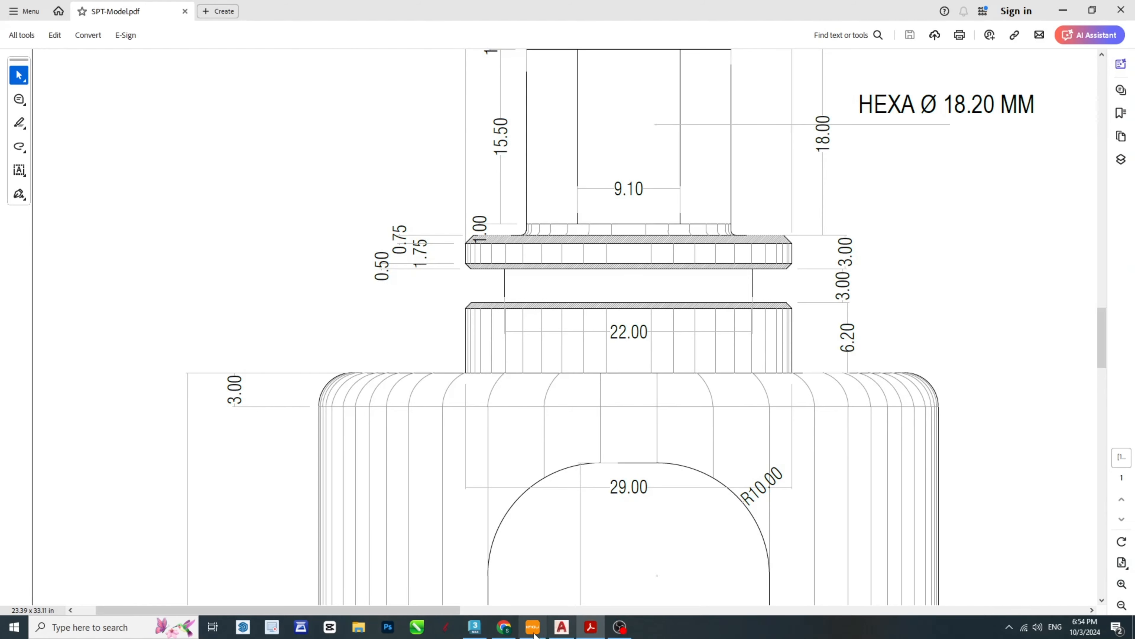
{"action": "left_click", "coordinate": [533, 628]}
{"action": "left_click", "coordinate": [540, 630]}
{"action": "mouse_move", "coordinate": [591, 630]}
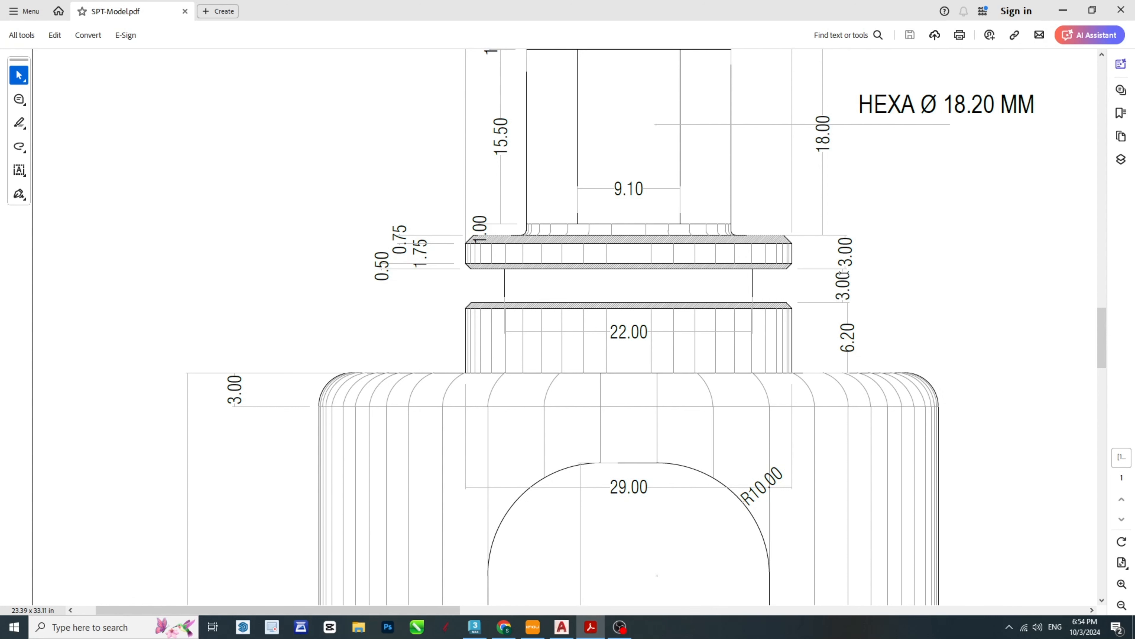
{"action": "left_click", "coordinate": [590, 629]}
{"action": "left_click", "coordinate": [562, 628]}
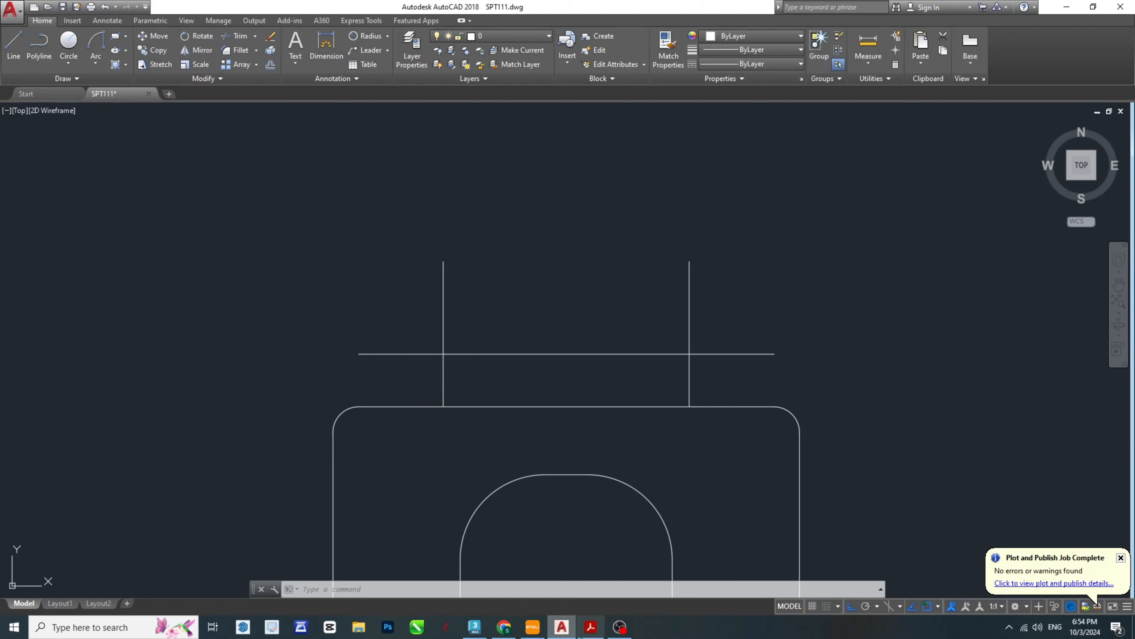
{"action": "key", "text": "Escape"}
{"action": "type", "text": "o"}
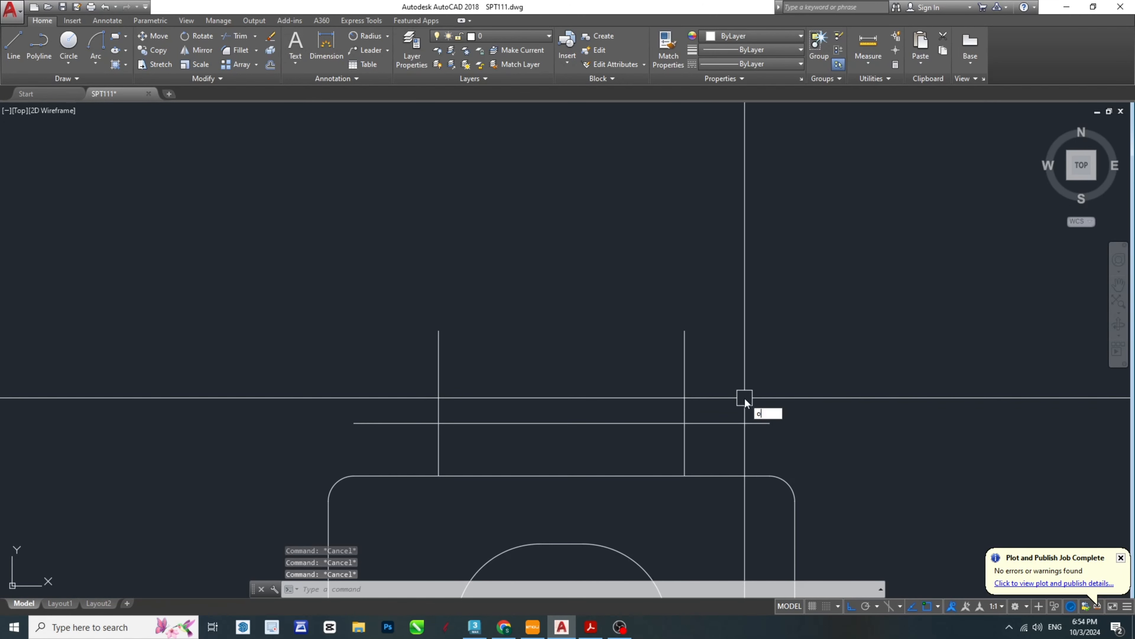
{"action": "key", "text": "Return"}
{"action": "type", "text": "3"}
{"action": "key", "text": "Return"}
{"action": "left_click", "coordinate": [740, 423]}
{"action": "left_click", "coordinate": [734, 329]}
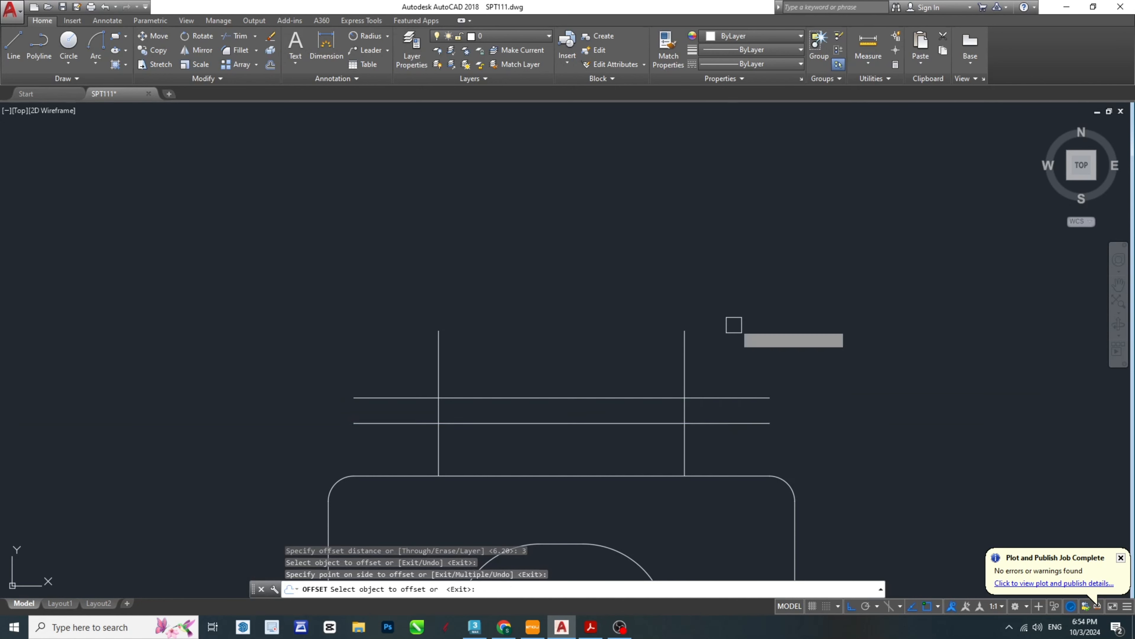
- Offset the uppermost horizontal line another 3 upward to form the flange's top edge
{"action": "left_click", "coordinate": [716, 397]}
{"action": "left_click", "coordinate": [714, 380]}
{"action": "key", "text": "Escape"}
{"action": "key", "text": "Escape"}
{"action": "key", "text": "Escape"}
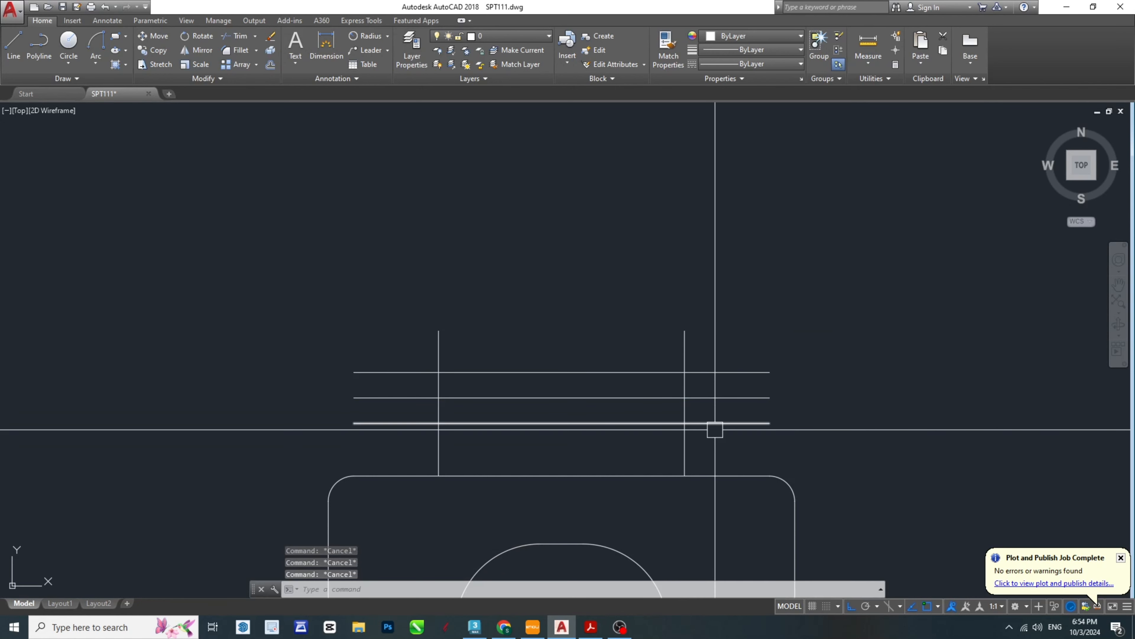
- Trim the three horizontal lines where they extend beyond the collar's two side edges
{"action": "scroll", "coordinate": [702, 436], "scroll_direction": "up", "scroll_amount": 2}
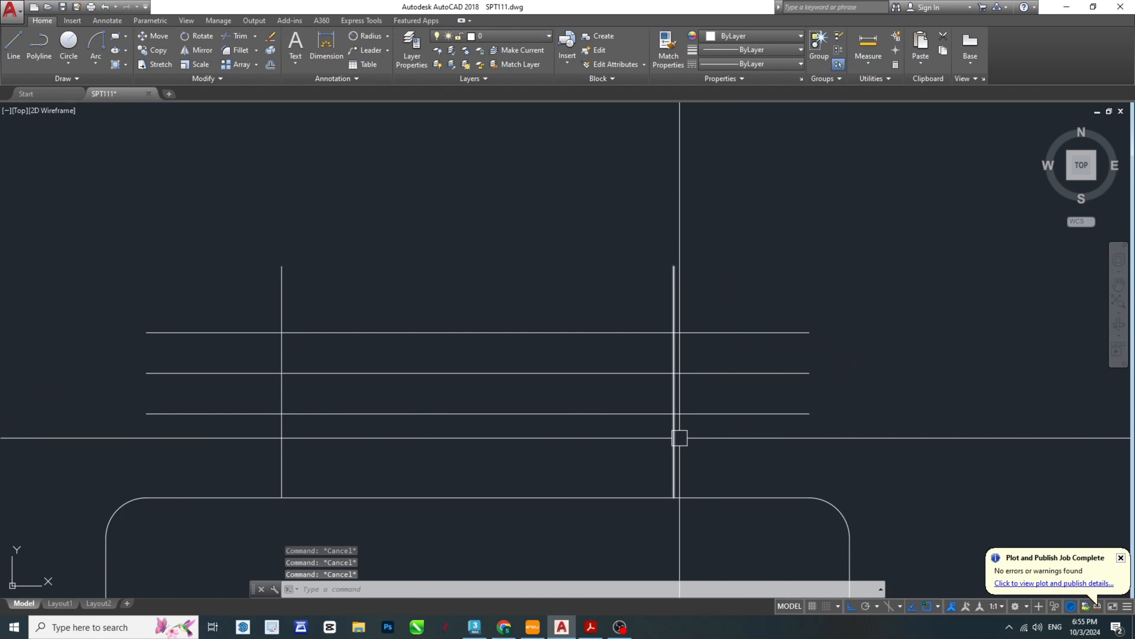
{"action": "type", "text": "ts or"}
{"action": "key", "text": "Return"}
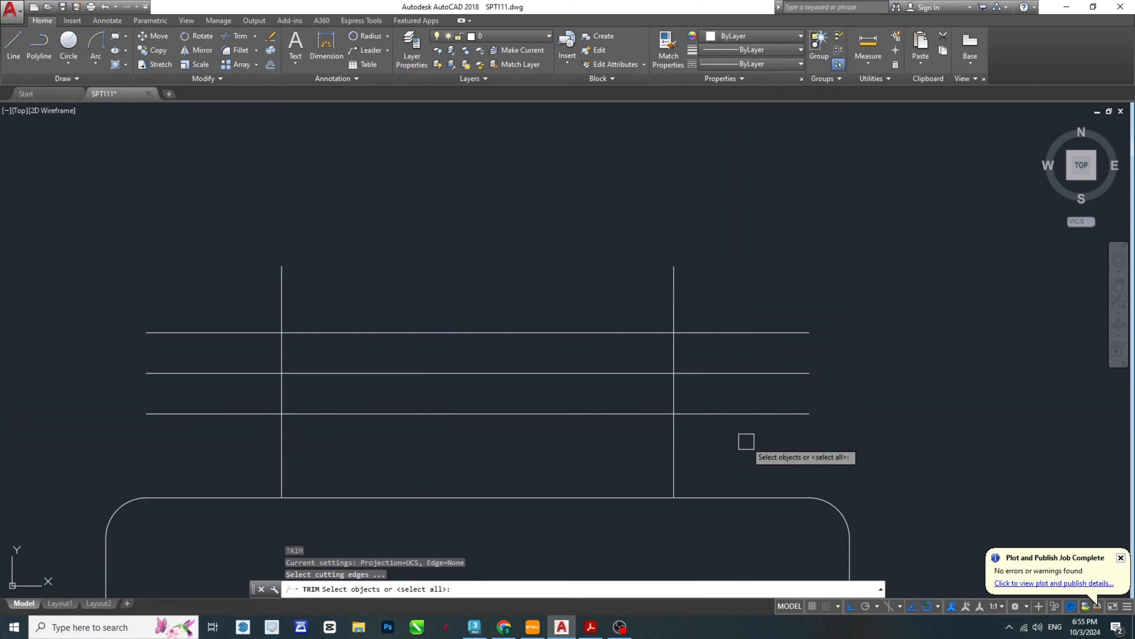
{"action": "key", "text": "Return"}
{"action": "left_click_drag", "start_coordinate": [762, 442], "coordinate": [736, 262]}
{"action": "left_click", "coordinate": [260, 453]}
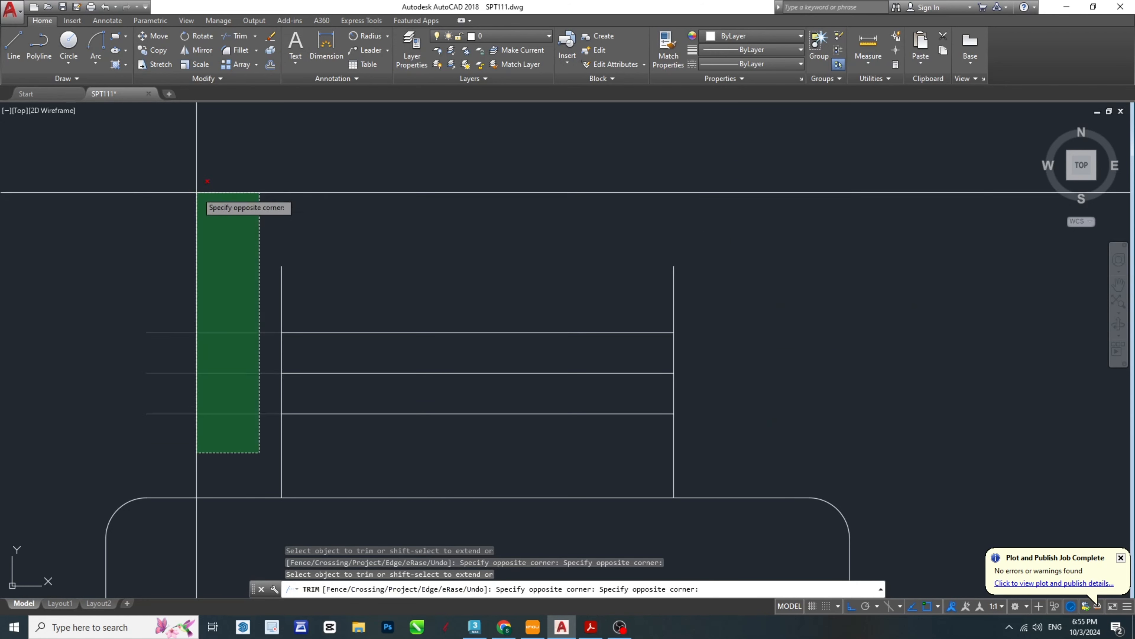
{"action": "left_click", "coordinate": [197, 193]}
{"action": "key", "text": "Escape"}
{"action": "key", "text": "Escape"}
- Check the neck width in the PDF and offset both collar side edges 3.5 inward in AutoCAD
{"action": "left_click", "coordinate": [591, 626]}
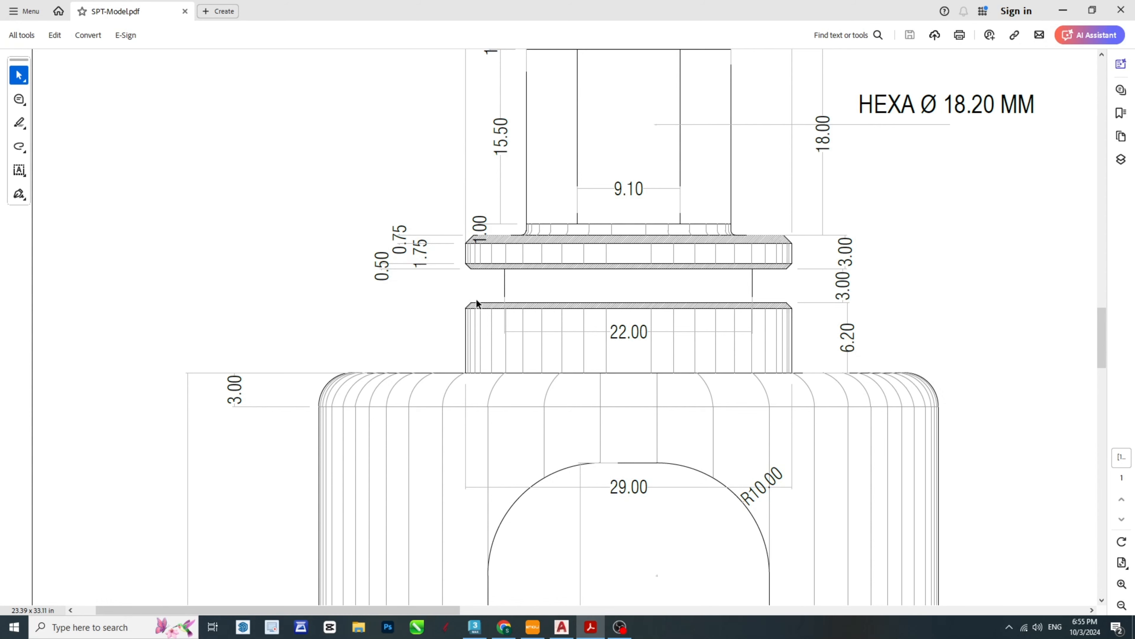
{"action": "left_click", "coordinate": [561, 627]}
{"action": "type", "text": "o"}
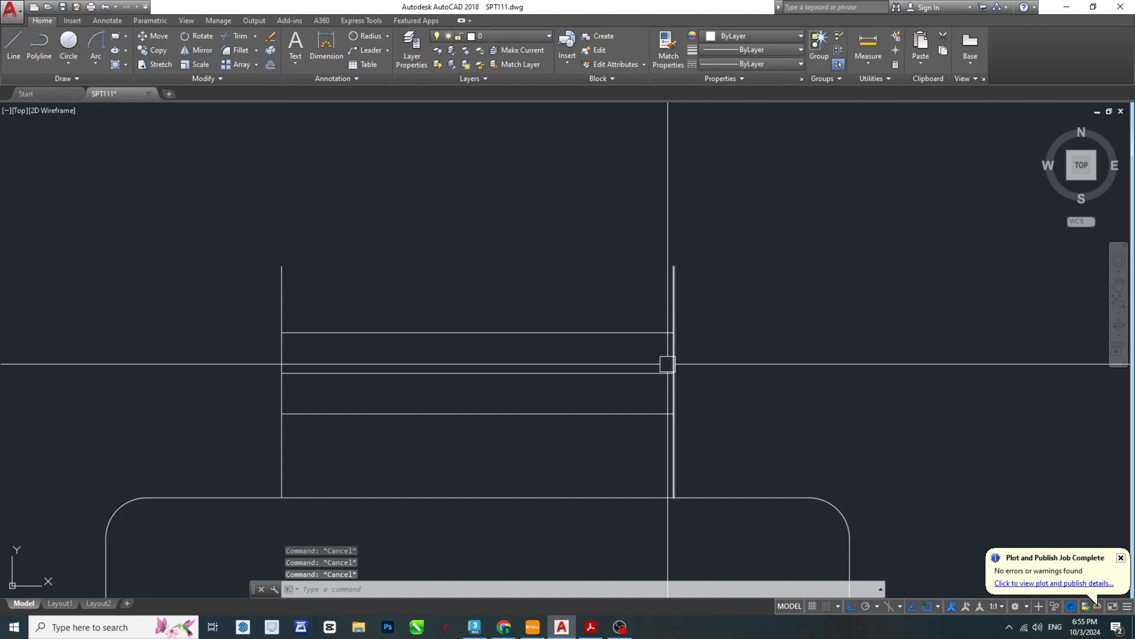
{"action": "key", "text": "Return"}
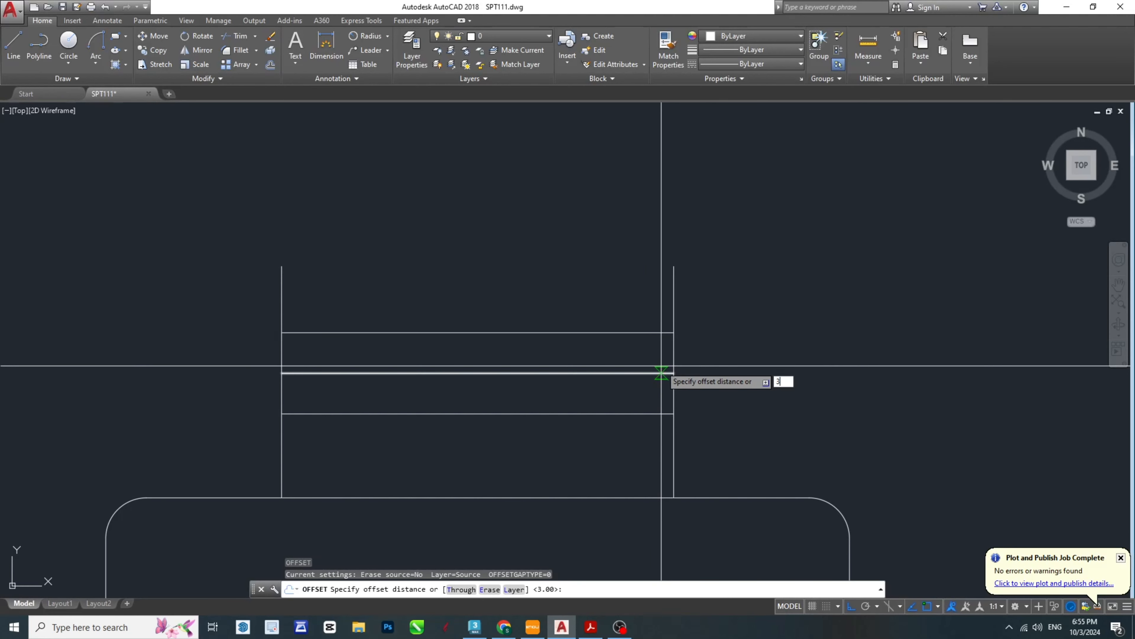
{"action": "key", "text": "Return"}
{"action": "left_click", "coordinate": [674, 384]}
{"action": "left_click", "coordinate": [563, 387]}
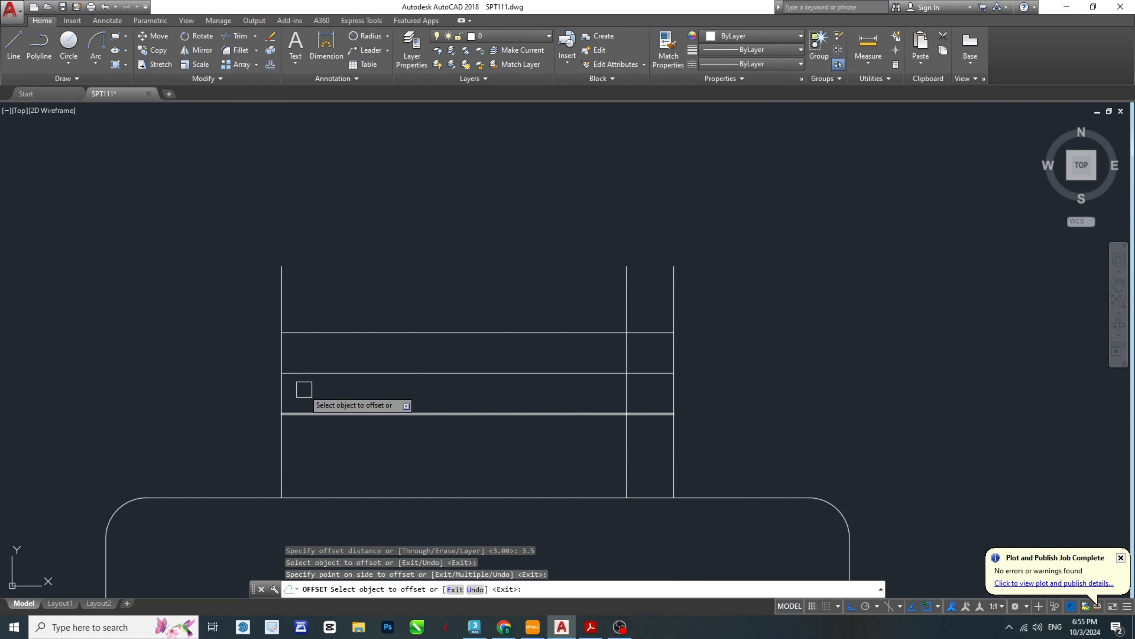
{"action": "left_click", "coordinate": [282, 386]}
{"action": "left_click", "coordinate": [394, 400]}
{"action": "key", "text": "Escape"}
{"action": "key", "text": "Escape"}
- Trim the left outer side edge in the gap between the collar and the flange
{"action": "scroll", "coordinate": [286, 372], "scroll_direction": "up", "scroll_amount": 5}
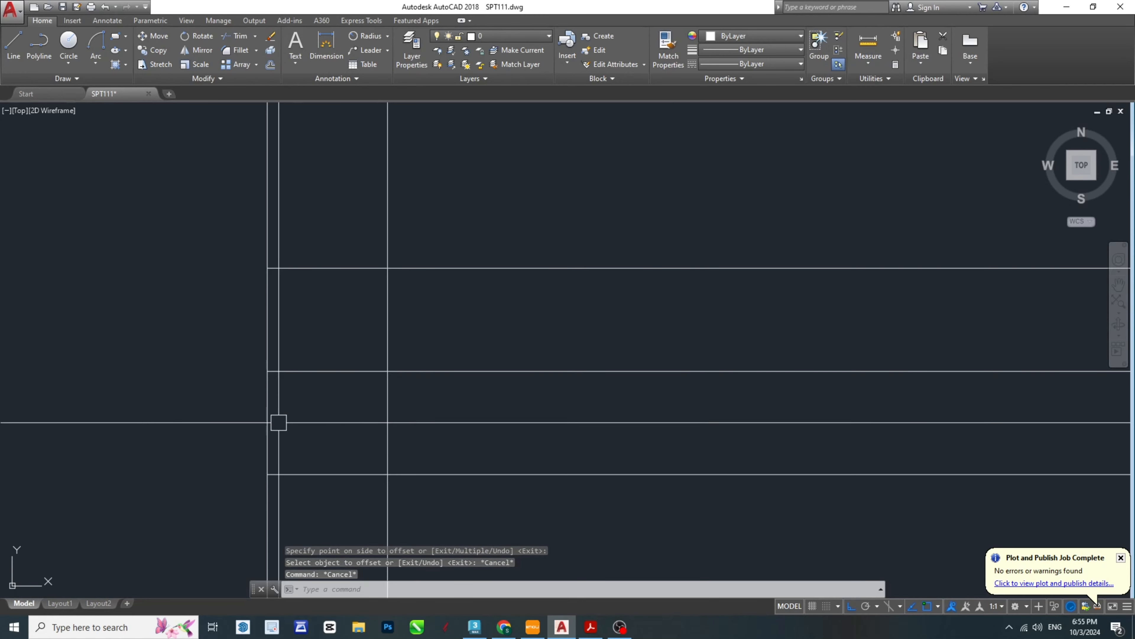
{"action": "key", "text": "Return"}
{"action": "key", "text": "Return"}
{"action": "left_click", "coordinate": [402, 400]}
{"action": "left_click", "coordinate": [251, 390]}
{"action": "scroll", "coordinate": [255, 394], "scroll_direction": "down", "scroll_amount": 5}
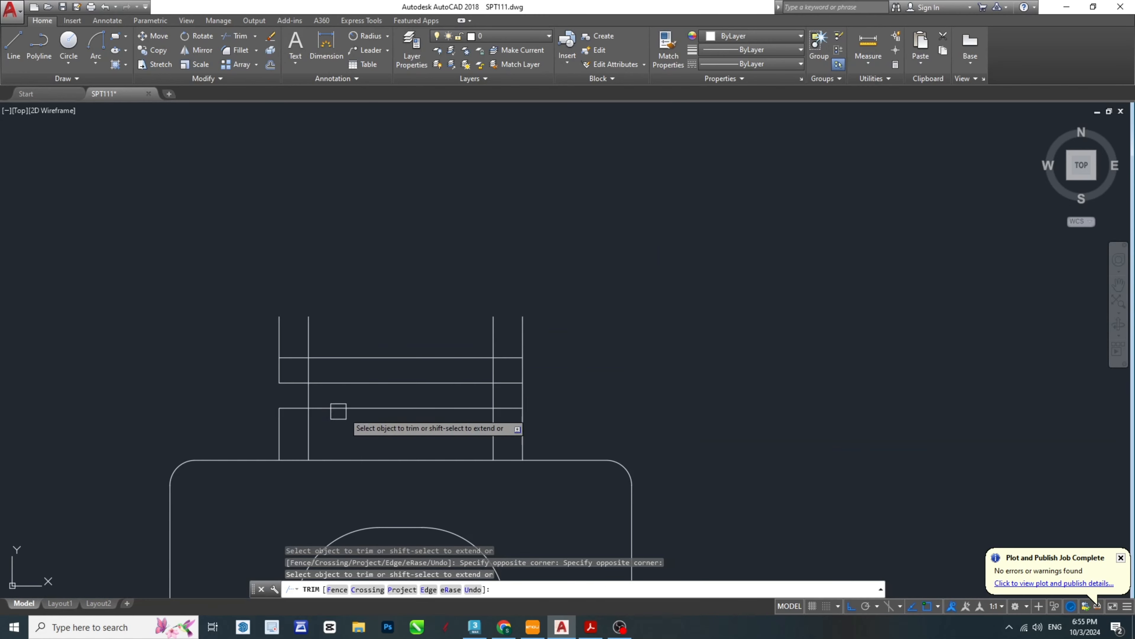
{"action": "scroll", "coordinate": [521, 406], "scroll_direction": "up", "scroll_amount": 5}
{"action": "left_click", "coordinate": [539, 394]}
{"action": "left_click", "coordinate": [342, 352]}
{"action": "key", "text": "ctrl+z"}
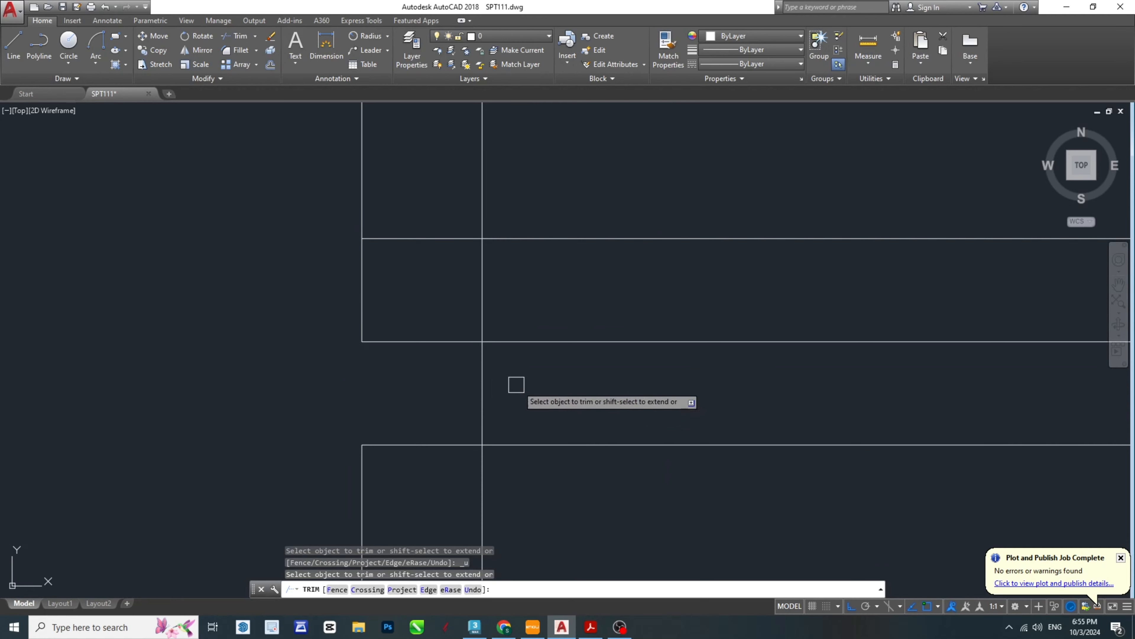
- Trim the right outer side edge in the gap and the neck lines inside the collar and flange
{"action": "scroll", "coordinate": [662, 406], "scroll_direction": "down", "scroll_amount": 2}
{"action": "middle_click_drag", "start_coordinate": [553, 390], "coordinate": [142, 361]}
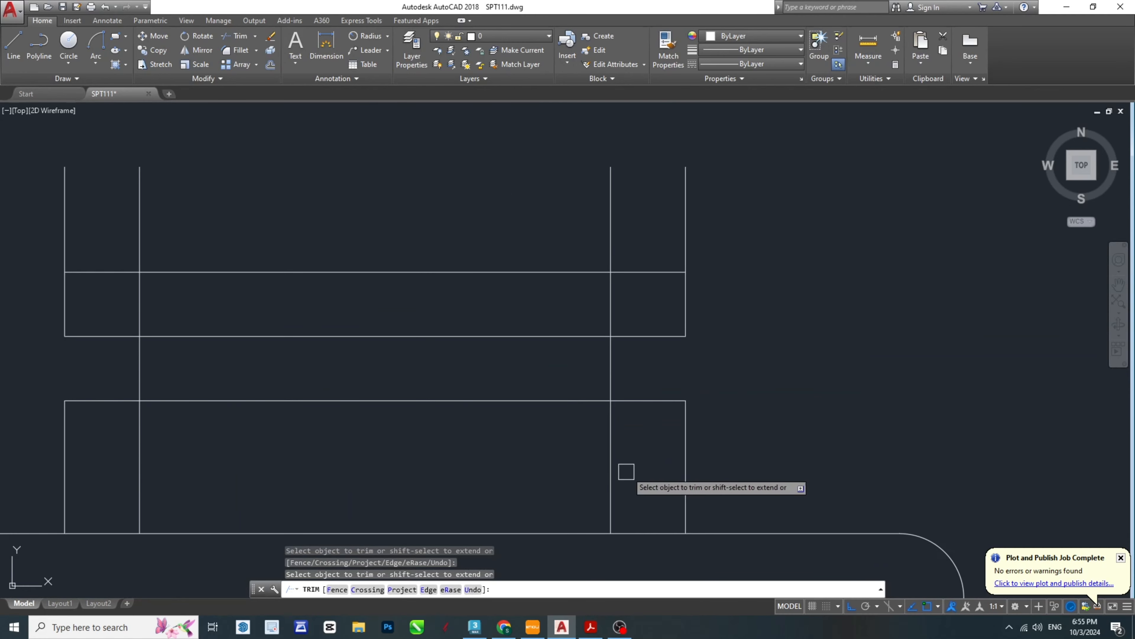
{"action": "left_click", "coordinate": [639, 461]}
{"action": "left_click", "coordinate": [170, 456]}
{"action": "left_click", "coordinate": [652, 298]}
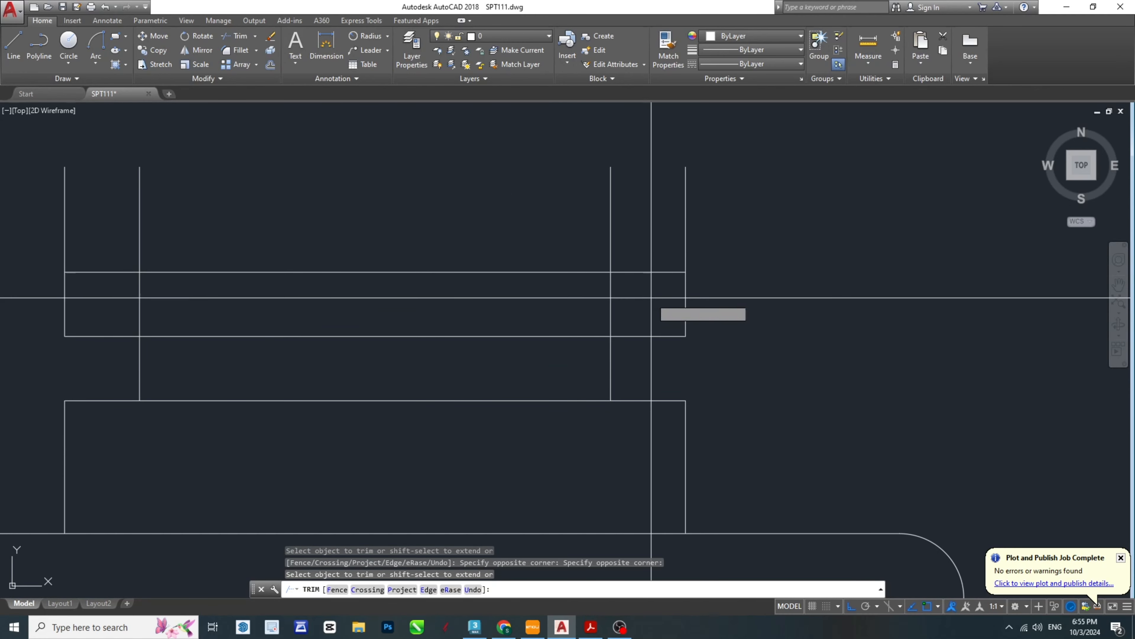
{"action": "left_click", "coordinate": [109, 305]}
{"action": "key", "text": "Escape"}
{"action": "key", "text": "Escape"}
{"action": "key", "text": "Escape"}
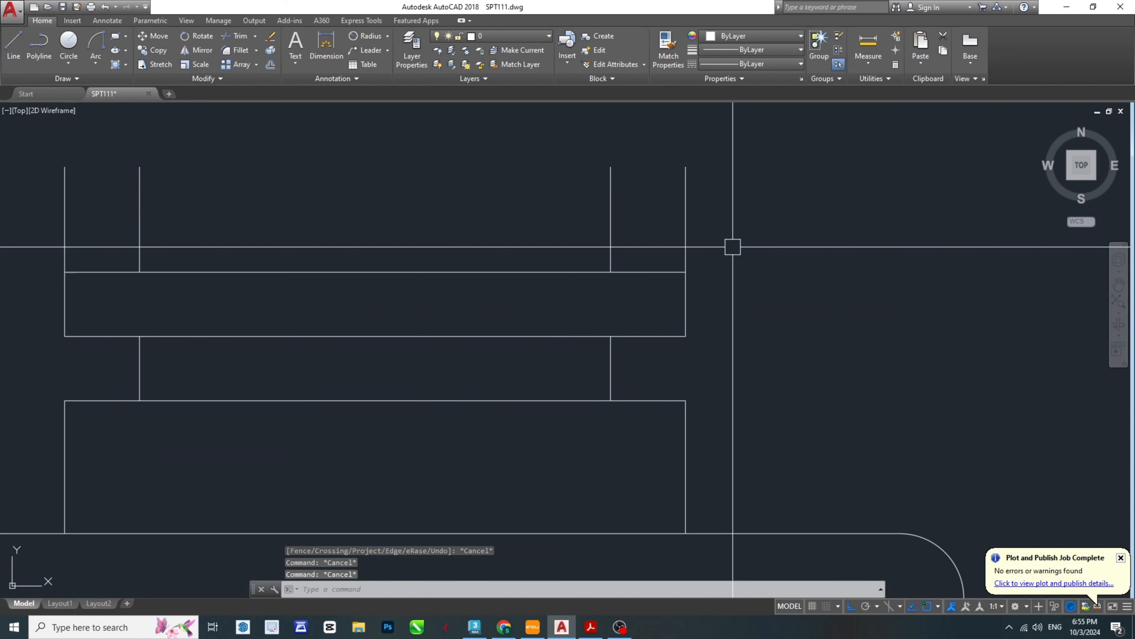
- Remove the four vertical line ends above the flange's top edge
{"action": "type", "text": "tr"}
{"action": "key", "text": "Return"}
{"action": "key", "text": "Return"}
{"action": "left_click", "coordinate": [764, 230]}
{"action": "left_click", "coordinate": [42, 195]}
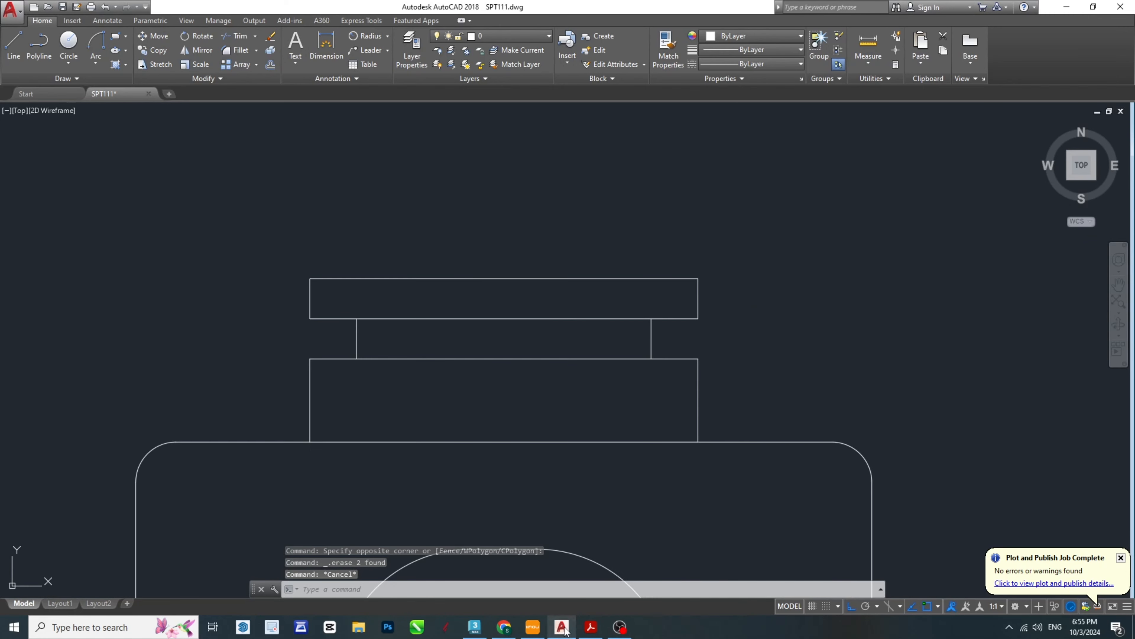
- Check the collar's bevelled corner in the PDF and try to offset the collar's right edge 1 inward in AutoCAD
{"action": "left_click", "coordinate": [593, 628]}
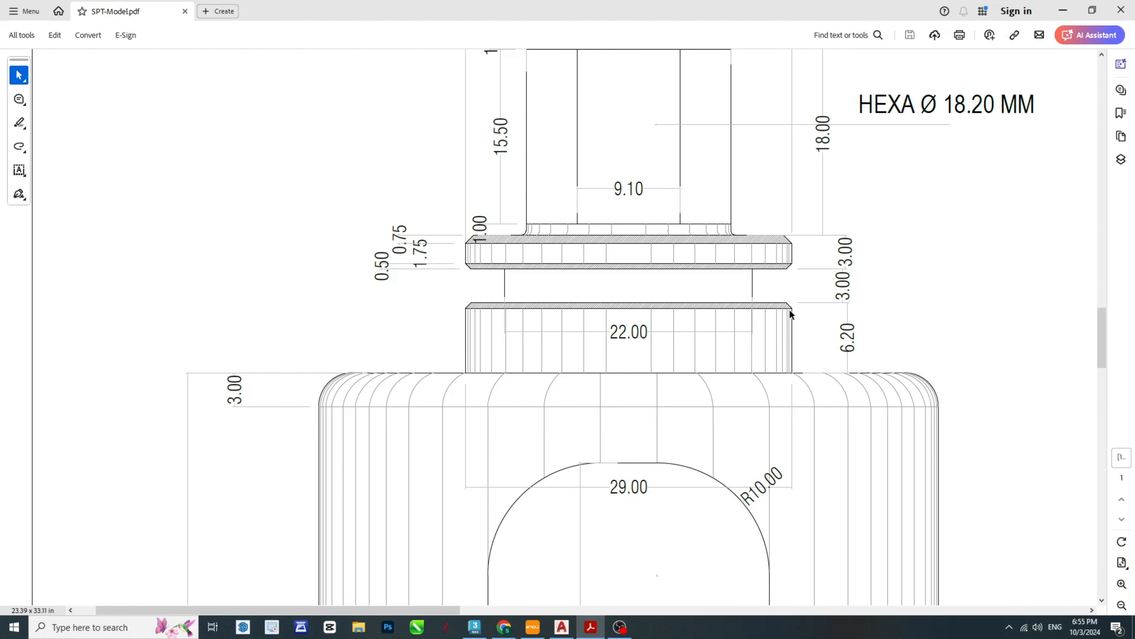
{"action": "left_click", "coordinate": [591, 626]}
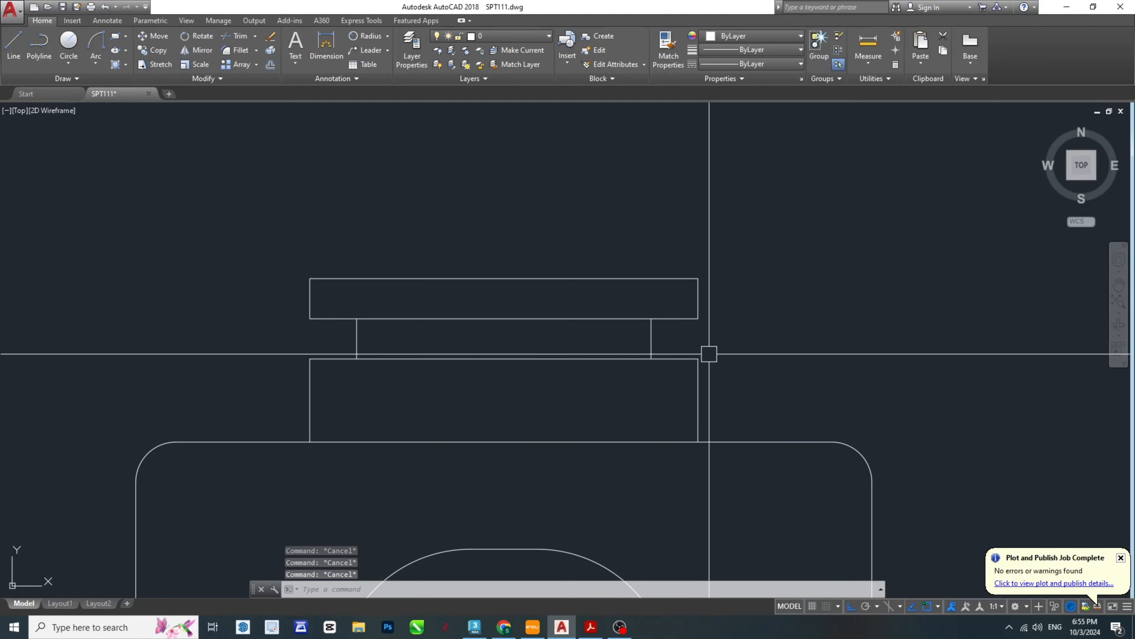
{"action": "scroll", "coordinate": [732, 418], "scroll_direction": "up", "scroll_amount": 4}
{"action": "type", "text": "o"}
{"action": "key", "text": "Return"}
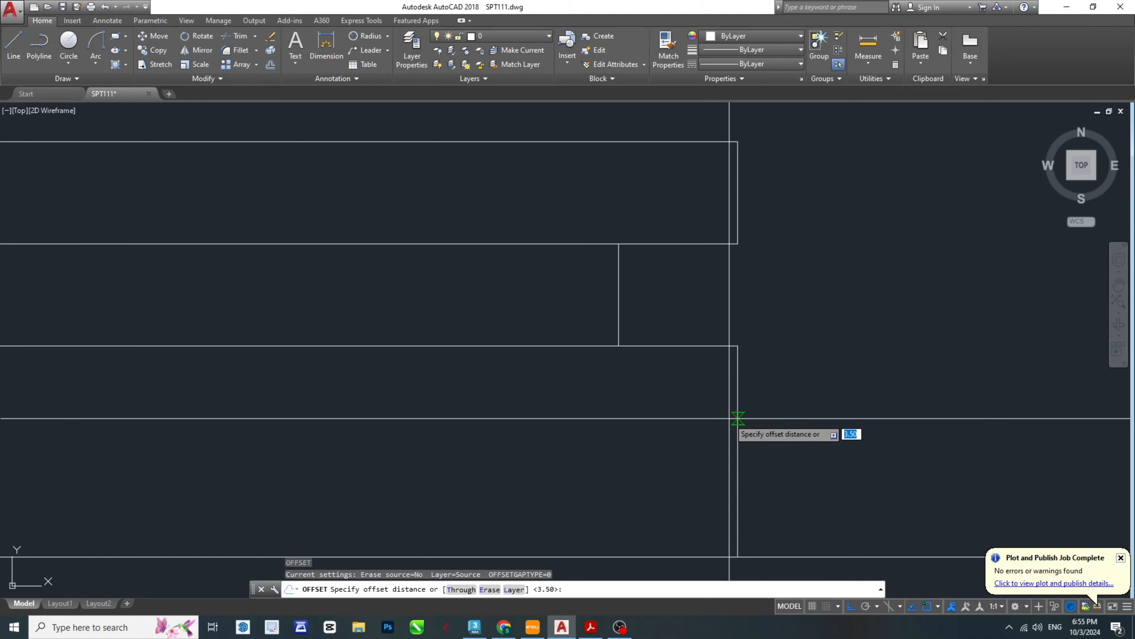
{"action": "type", "text": "1"}
{"action": "key", "text": "Return"}
{"action": "left_click", "coordinate": [737, 393]}
{"action": "left_click", "coordinate": [718, 394]}
{"action": "key", "text": "Escape"}
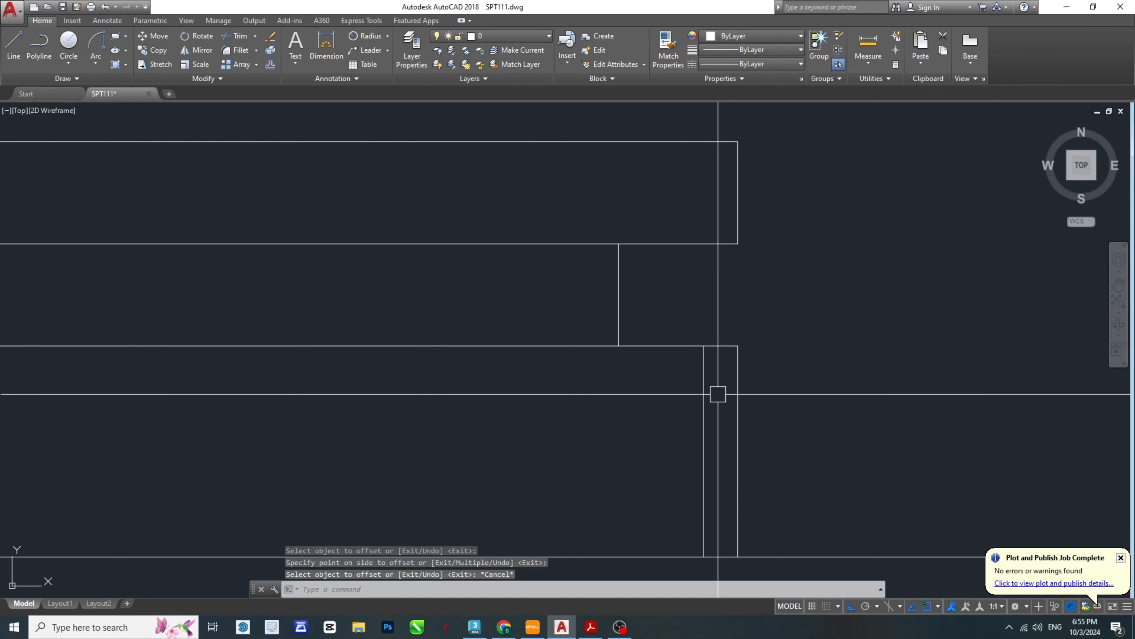
{"action": "key", "text": "ctrl+z"}
- Offset the collar's right, top and left edges 0.5 inward as guides for the corner chamfers
{"action": "type", "text": "o"}
{"action": "key", "text": "Return"}
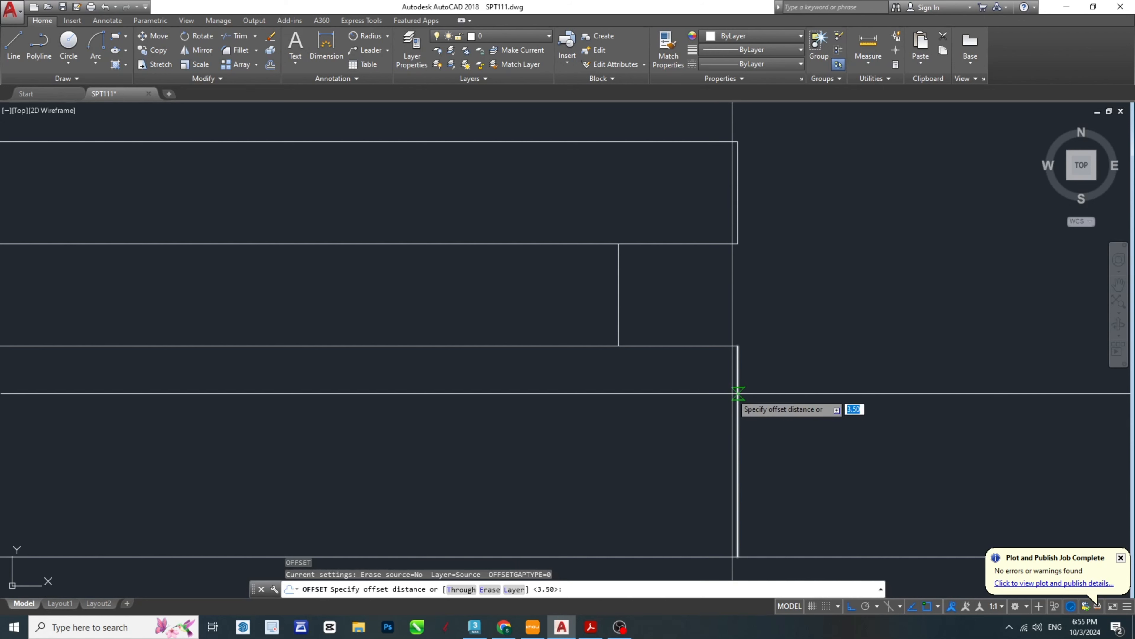
{"action": "type", "text": ".5"}
{"action": "key", "text": "Return"}
{"action": "left_click", "coordinate": [733, 394]}
{"action": "left_click", "coordinate": [633, 388]}
{"action": "left_click", "coordinate": [664, 346]}
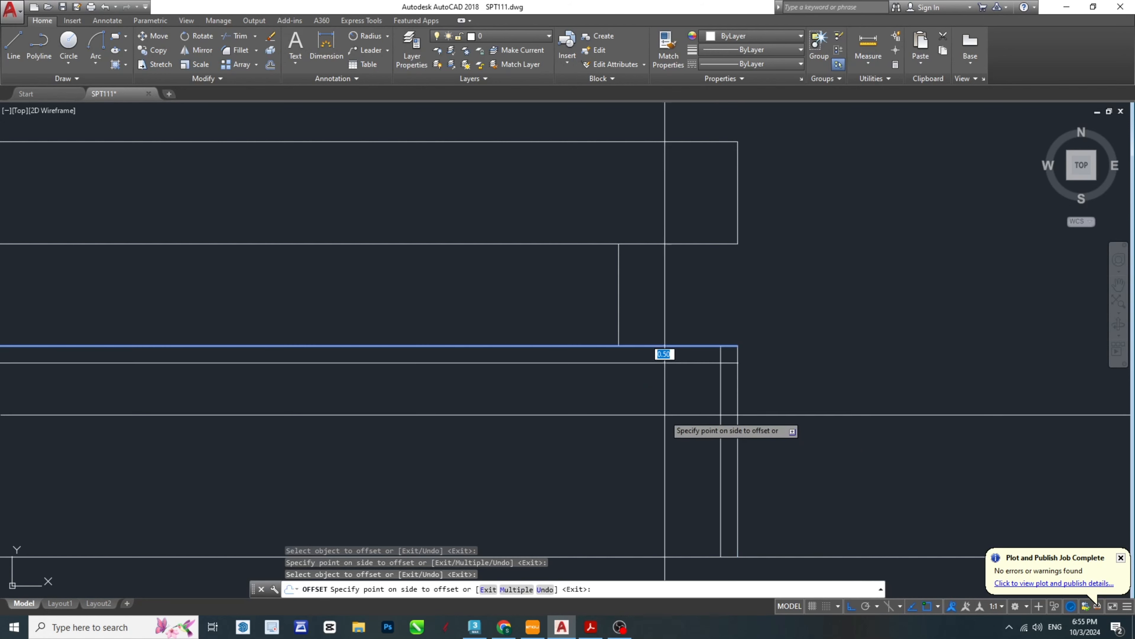
{"action": "left_click", "coordinate": [662, 412]}
{"action": "mouse_move", "coordinate": [475, 427]}
{"action": "middle_mouse_down"}
{"action": "mouse_move", "coordinate": [583, 430]}
{"action": "mouse_move", "coordinate": [746, 393]}
{"action": "middle_mouse_up"}
{"action": "scroll", "coordinate": [745, 393], "scroll_direction": "down", "scroll_amount": 2}
{"action": "scroll", "coordinate": [289, 382], "scroll_direction": "up", "scroll_amount": 5}
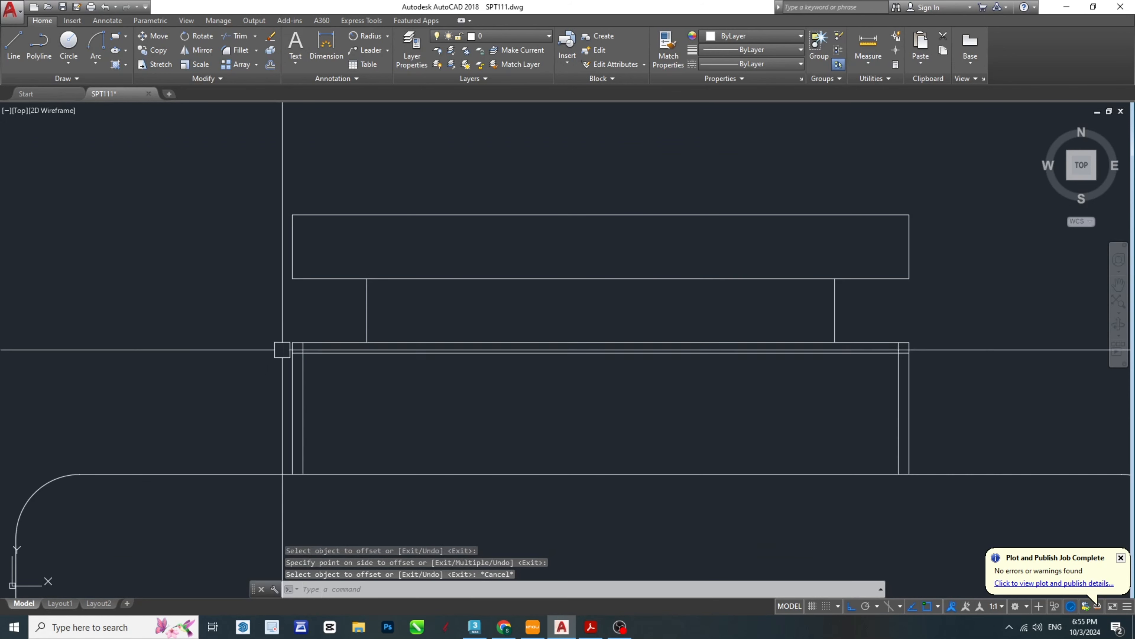
{"action": "key", "text": "Escape"}
- Draw the diagonal chamfer line across the collar's upper-left corner between the 0.5 offset guides' endpoints
{"action": "type", "text": "l"}
{"action": "key", "text": "Return"}
{"action": "left_click", "coordinate": [332, 396]}
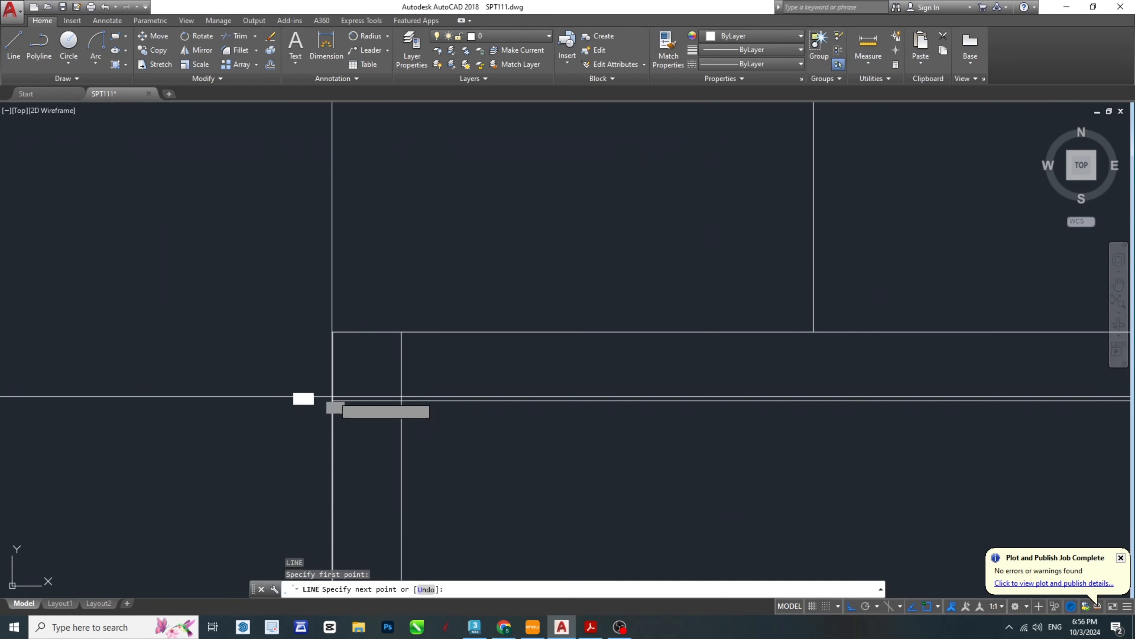
{"action": "left_click", "coordinate": [403, 335]}
{"action": "key", "text": "Escape"}
{"action": "scroll", "coordinate": [292, 388], "scroll_direction": "down", "scroll_amount": 5}
{"action": "key", "text": "Escape"}
{"action": "key", "text": "Escape"}
- Draw the diagonal chamfer line across the collar's upper-right corner, ending it at the guide's endpoint on the right edge
{"action": "scroll", "coordinate": [479, 365], "scroll_direction": "up", "scroll_amount": 5}
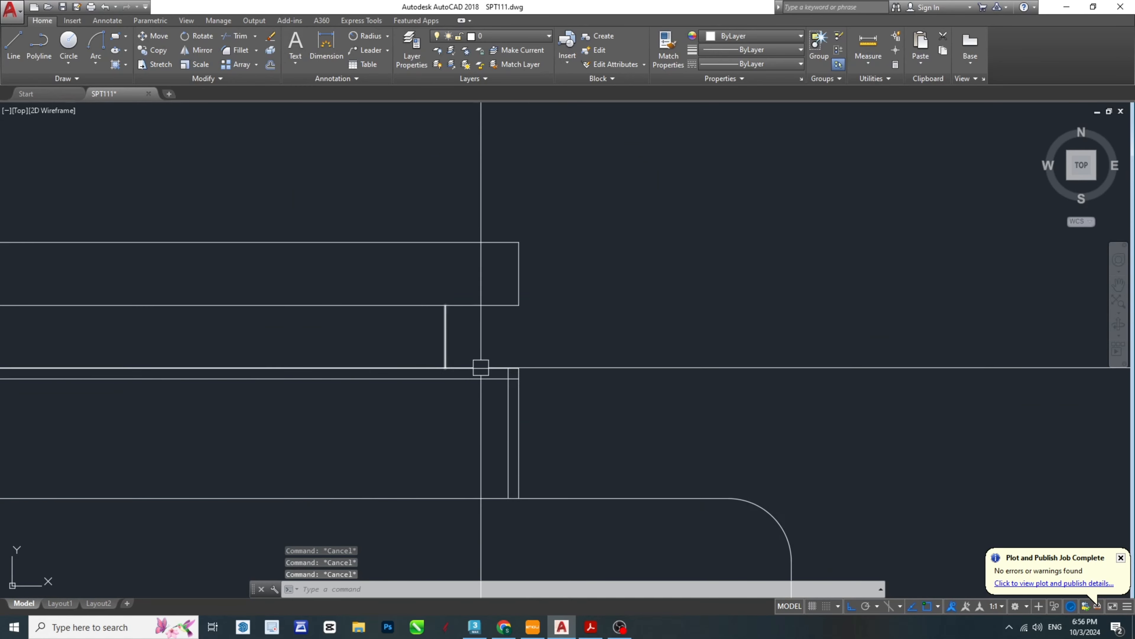
{"action": "type", "text": "l"}
{"action": "key", "text": "Return"}
{"action": "left_click", "coordinate": [437, 341]}
{"action": "left_click", "coordinate": [494, 407]}
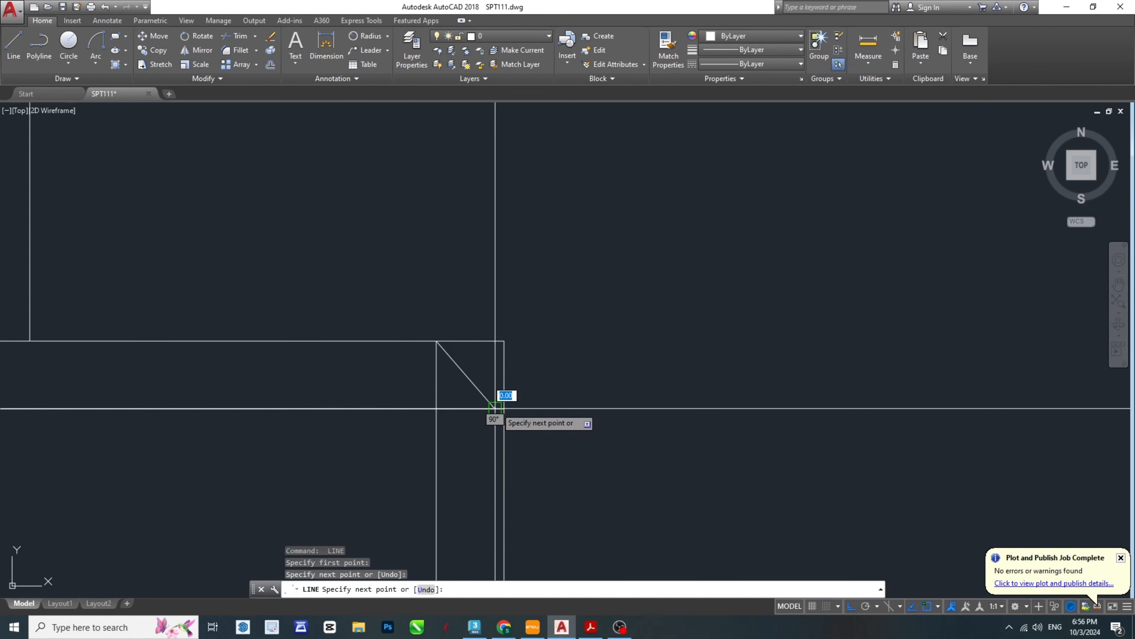
{"action": "key", "text": "Escape"}
{"action": "left_click", "coordinate": [475, 385]}
{"action": "left_click", "coordinate": [494, 407]}
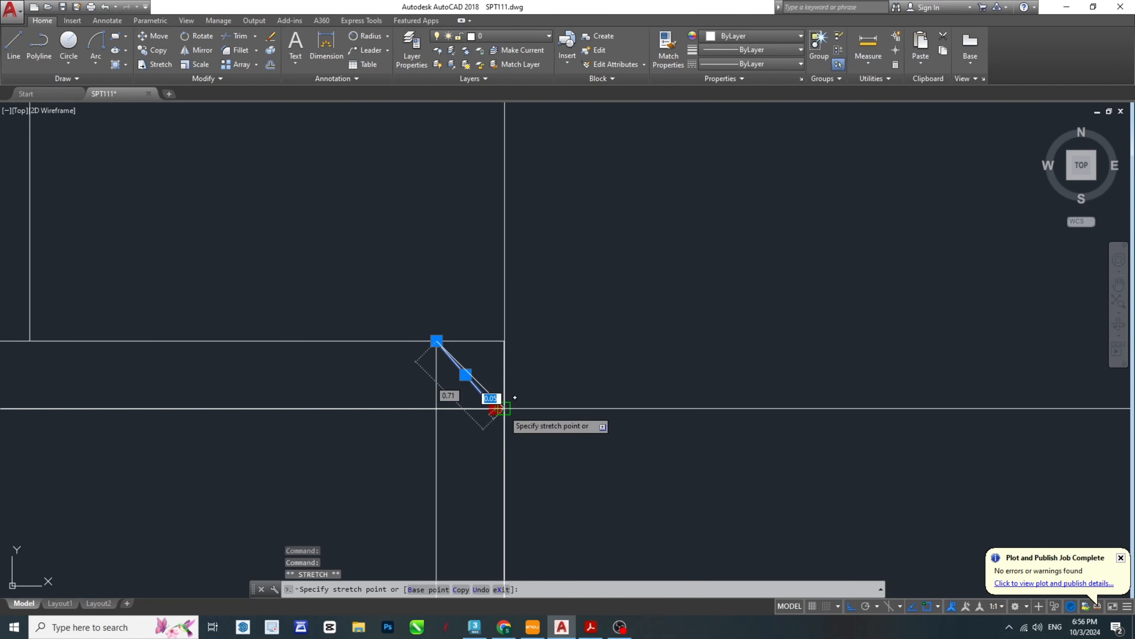
{"action": "key", "text": "Escape"}
{"action": "key", "text": "Escape"}
{"action": "scroll", "coordinate": [489, 365], "scroll_direction": "up", "scroll_amount": 4}
{"action": "scroll", "coordinate": [681, 404], "scroll_direction": "down", "scroll_amount": 4}
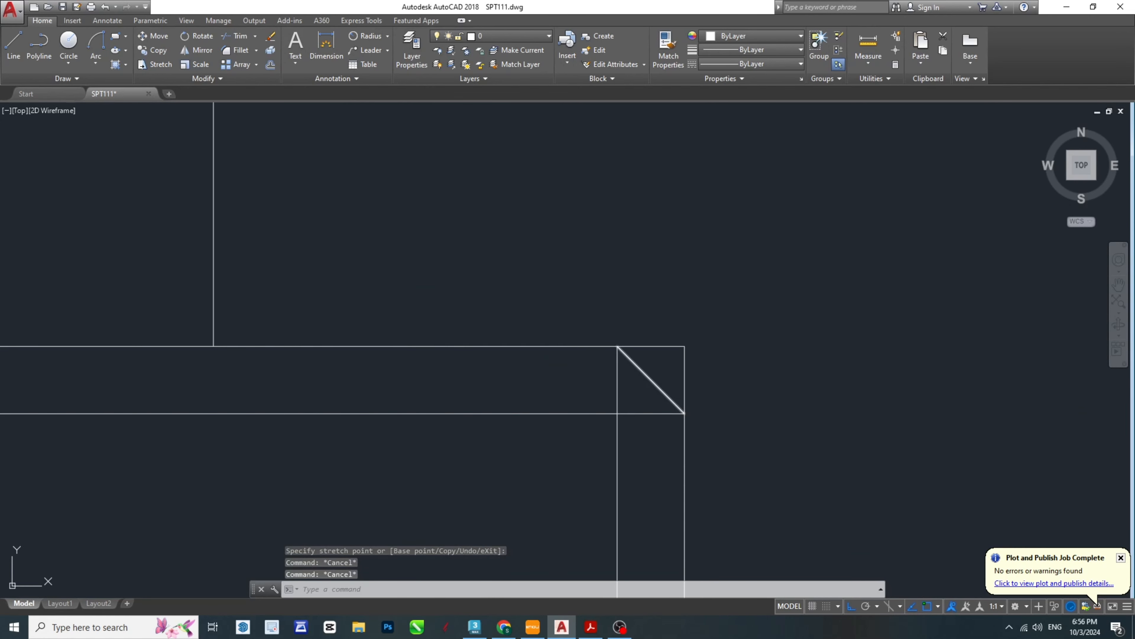
- Trim the collar's corner ends outside the chamfer lines and erase the vertical offset guides
{"action": "type", "text": "tr"}
{"action": "key", "text": "Return"}
{"action": "key", "text": "Return"}
{"action": "left_click", "coordinate": [684, 372]}
{"action": "left_click", "coordinate": [668, 347]}
{"action": "scroll", "coordinate": [728, 355], "scroll_direction": "down", "scroll_amount": 8}
{"action": "scroll", "coordinate": [368, 354], "scroll_direction": "up", "scroll_amount": 8}
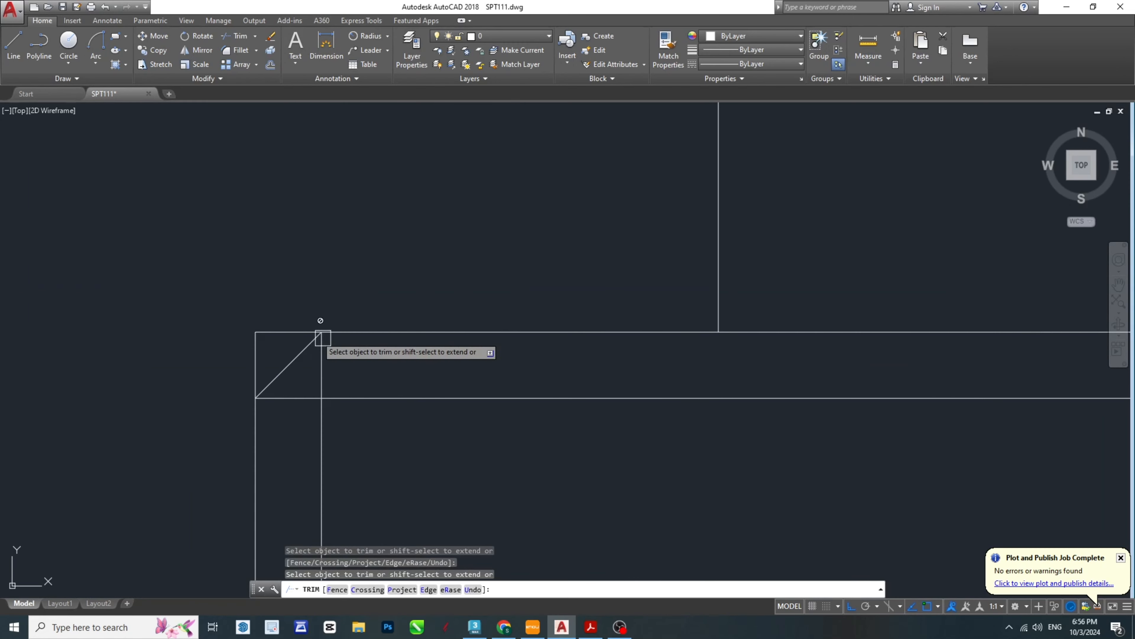
{"action": "key", "text": "Return"}
{"action": "left_click", "coordinate": [322, 360]}
{"action": "key", "text": "Delete"}
{"action": "scroll", "coordinate": [288, 363], "scroll_direction": "down", "scroll_amount": 8}
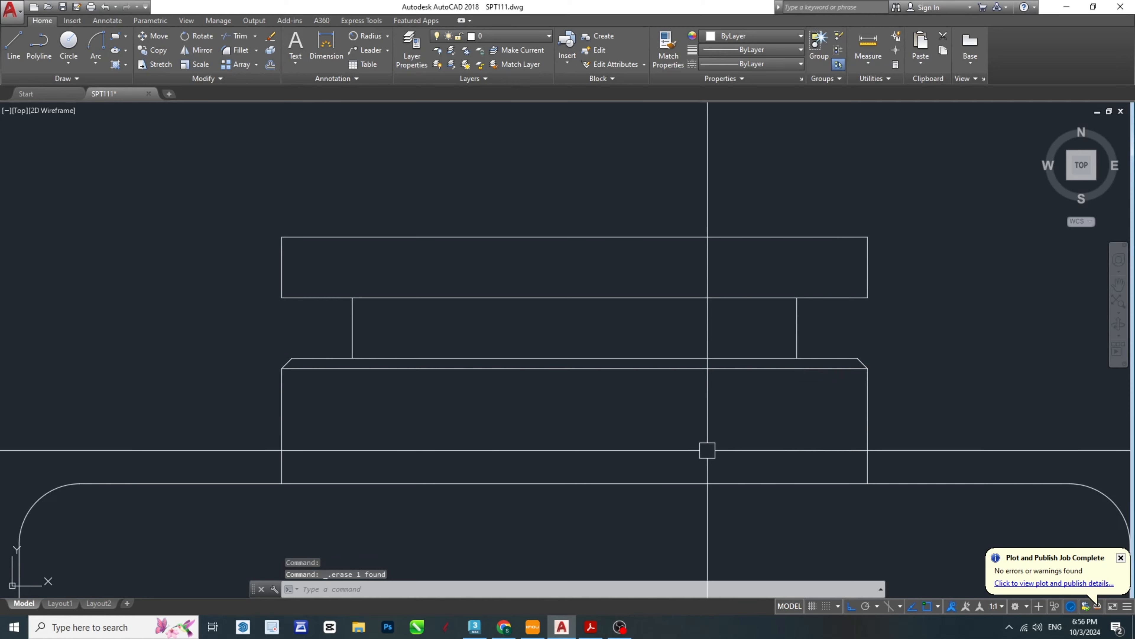
- Check the flange's lower bevels in the PDF and mirror both collar chamfer lines about the neck's mid-height in AutoCAD, keeping the originals
{"action": "left_click", "coordinate": [592, 627]}
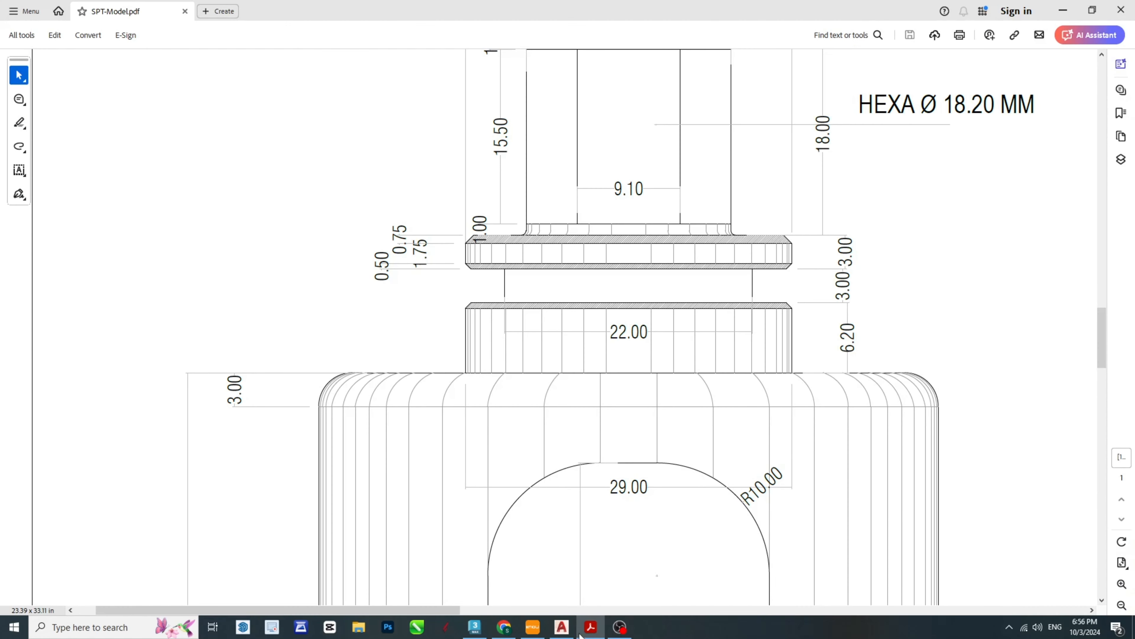
{"action": "left_click", "coordinate": [562, 627]}
{"action": "scroll", "coordinate": [277, 364], "scroll_direction": "up", "scroll_amount": 5}
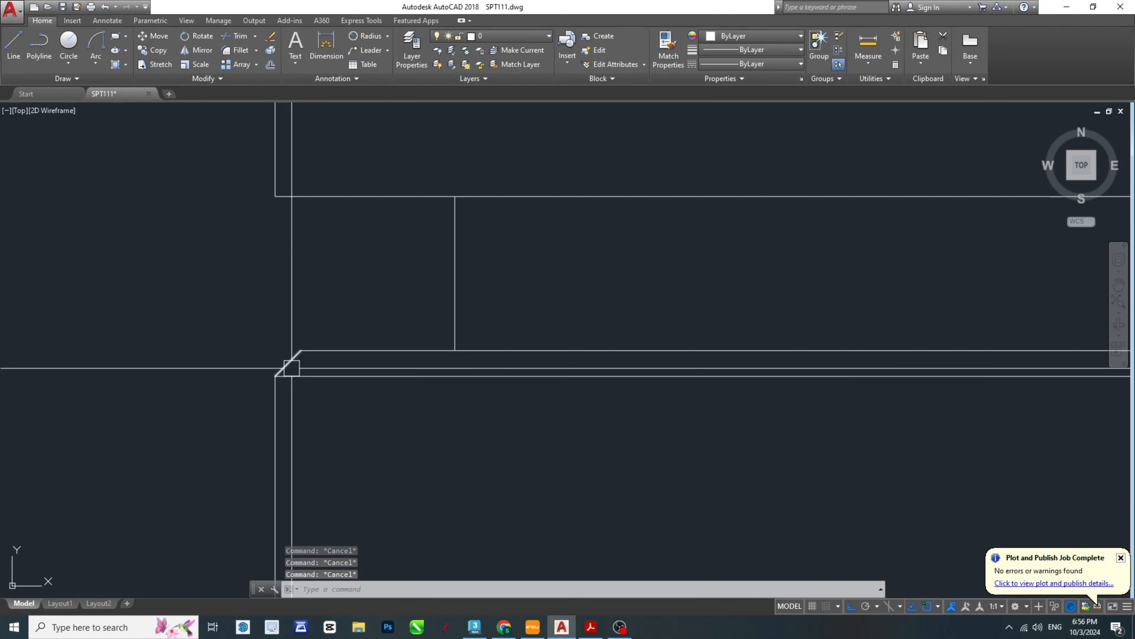
{"action": "scroll", "coordinate": [223, 378], "scroll_direction": "down", "scroll_amount": 5}
{"action": "scroll", "coordinate": [666, 391], "scroll_direction": "up", "scroll_amount": 5}
{"action": "left_click", "coordinate": [619, 357]}
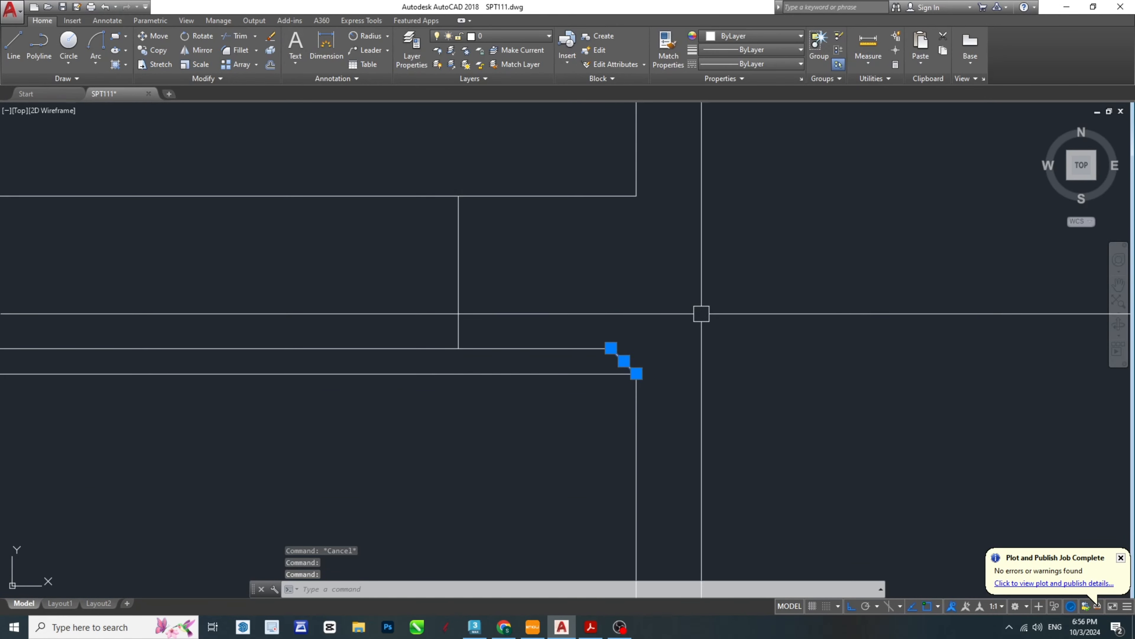
{"action": "middle_click_drag", "start_coordinate": [697, 315], "coordinate": [759, 381]}
{"action": "type", "text": "mi"}
{"action": "key", "text": "Return"}
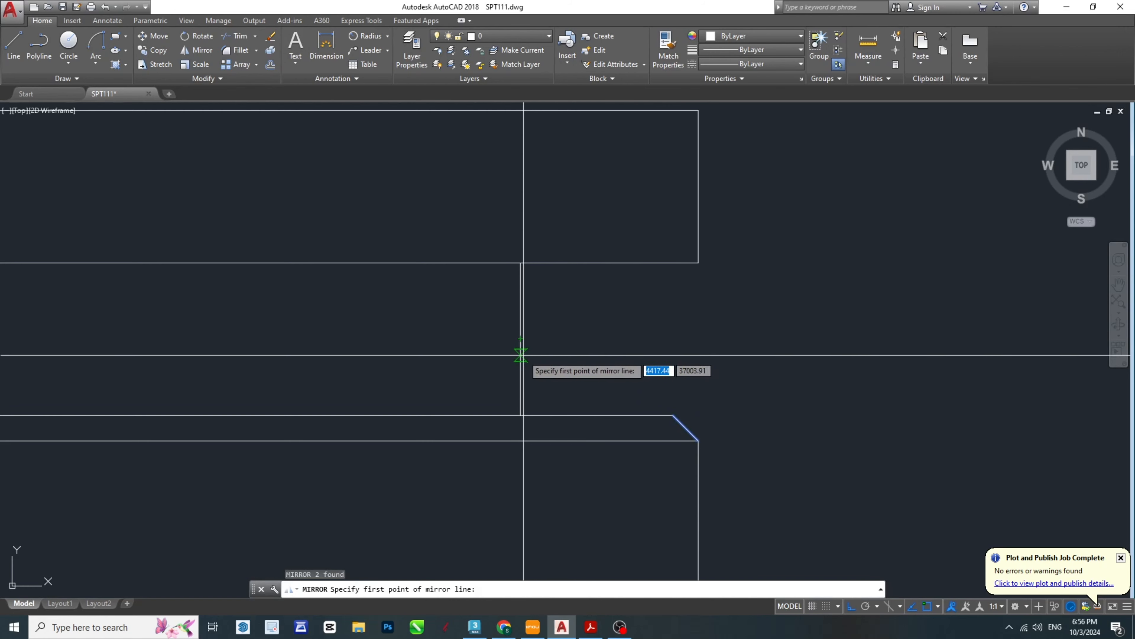
{"action": "left_click", "coordinate": [522, 342]}
{"action": "left_click", "coordinate": [769, 336]}
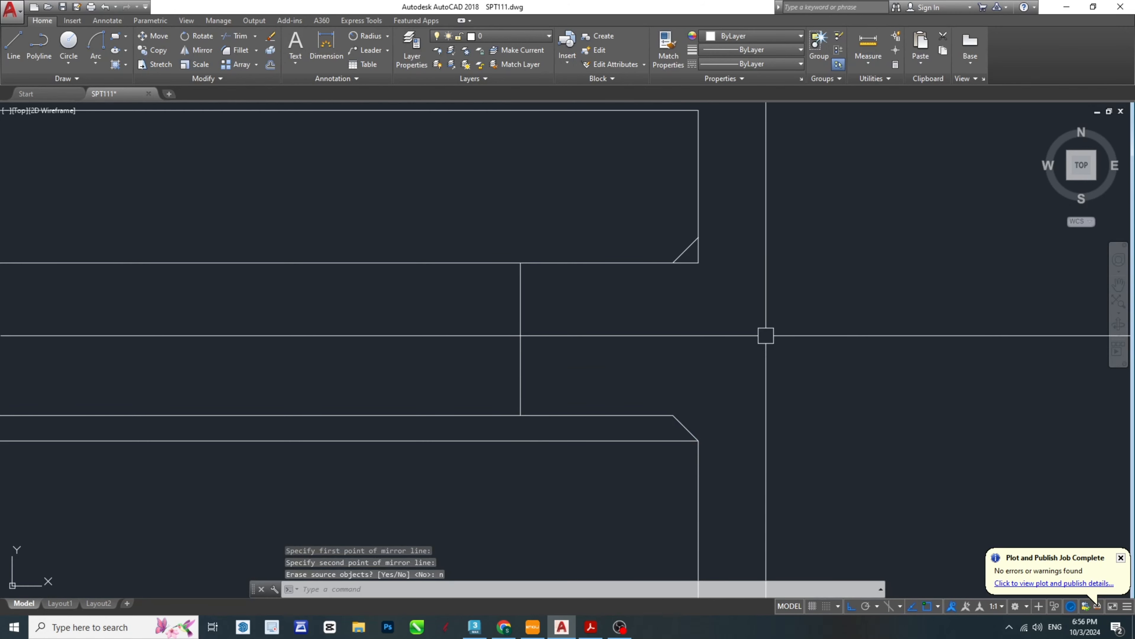
{"action": "type", "text": "n"}
{"action": "key", "text": "Return"}
- Trim the flange's two lower corners outside the mirrored chamfer lines
{"action": "mouse_move", "coordinate": [765, 332]}
{"action": "middle_mouse_down"}
{"action": "mouse_move", "coordinate": [830, 395]}
{"action": "mouse_move", "coordinate": [860, 404]}
{"action": "middle_mouse_up"}
{"action": "key", "text": "Escape"}
{"action": "key", "text": "Escape"}
{"action": "middle_click_drag", "start_coordinate": [721, 388], "coordinate": [791, 392]}
{"action": "type", "text": "tr"}
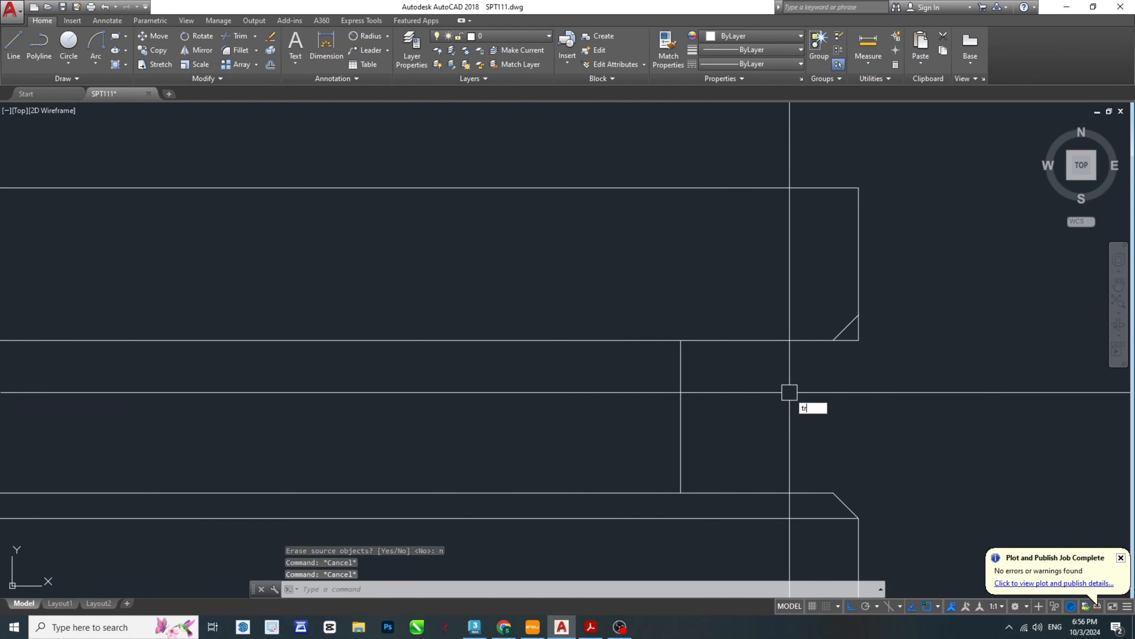
{"action": "key", "text": "Return"}
{"action": "key", "text": "Return"}
{"action": "scroll", "coordinate": [867, 348], "scroll_direction": "up", "scroll_amount": 2}
{"action": "scroll", "coordinate": [828, 348], "scroll_direction": "down", "scroll_amount": 3}
{"action": "scroll", "coordinate": [231, 333], "scroll_direction": "up", "scroll_amount": 3}
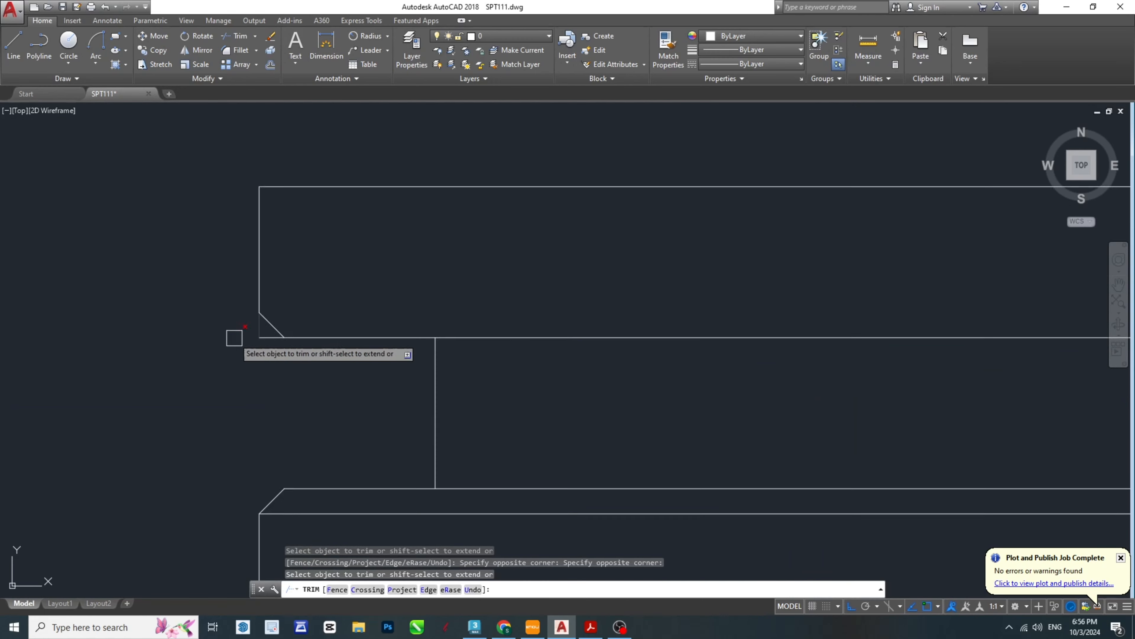
- Check the flange's upper bevel in the PDF and offset the flange's top and right edges 0.75 inward in AutoCAD
{"action": "key", "text": "alt+Tab"}
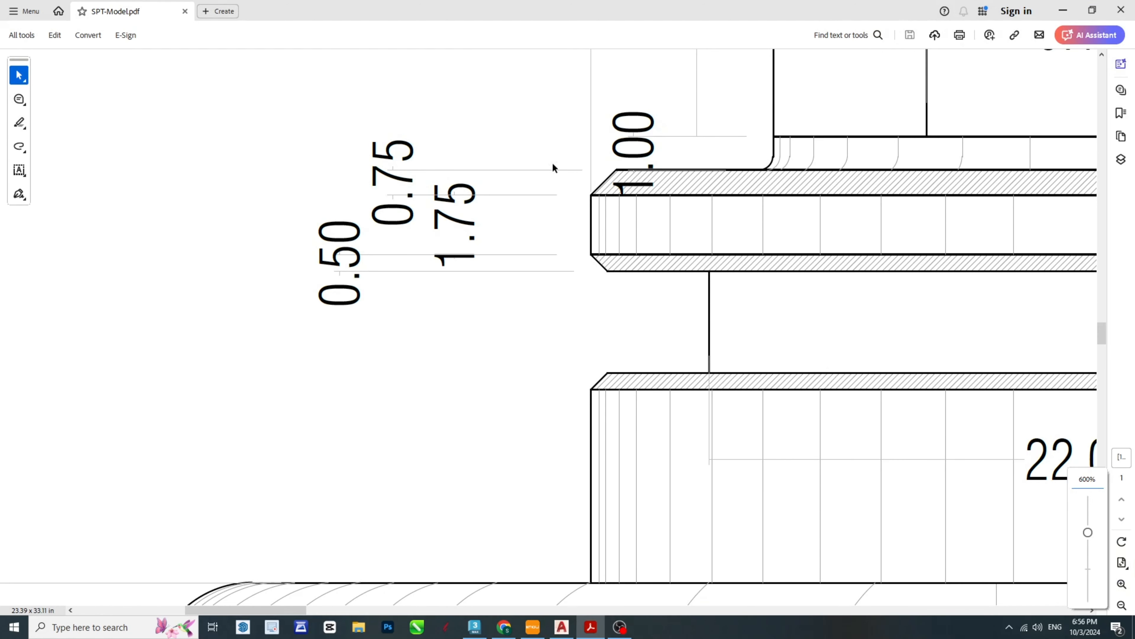
{"action": "scroll", "coordinate": [490, 248], "scroll_direction": "down", "scroll_amount": 3, "text": "ctrl"}
{"action": "scroll", "coordinate": [525, 217], "scroll_direction": "up", "scroll_amount": 2, "text": "ctrl"}
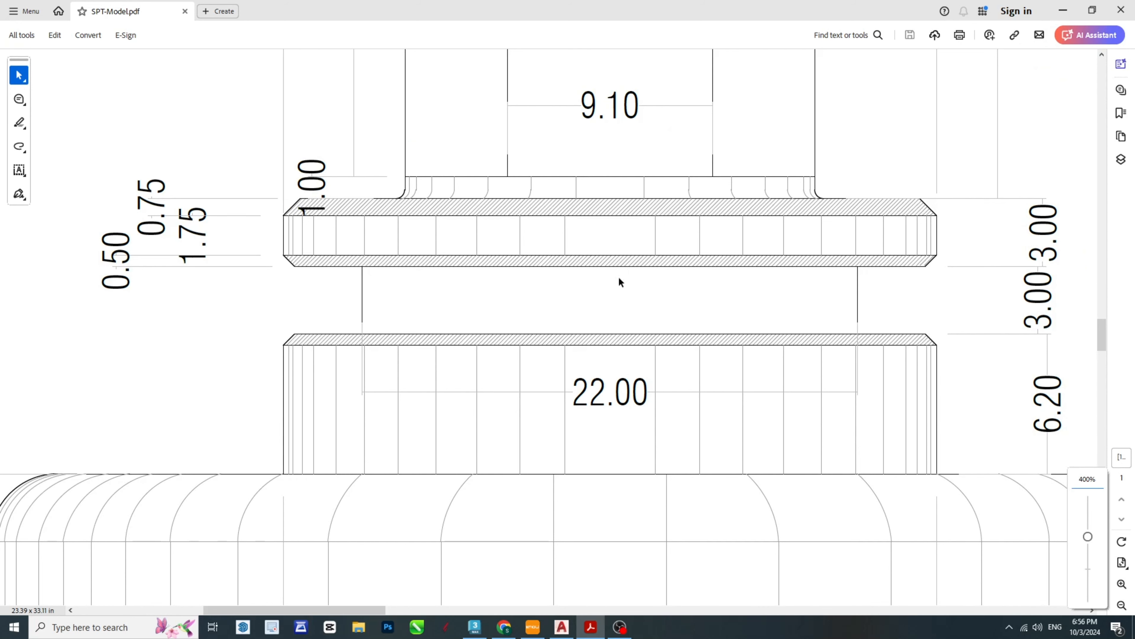
{"action": "mouse_move", "coordinate": [591, 630]}
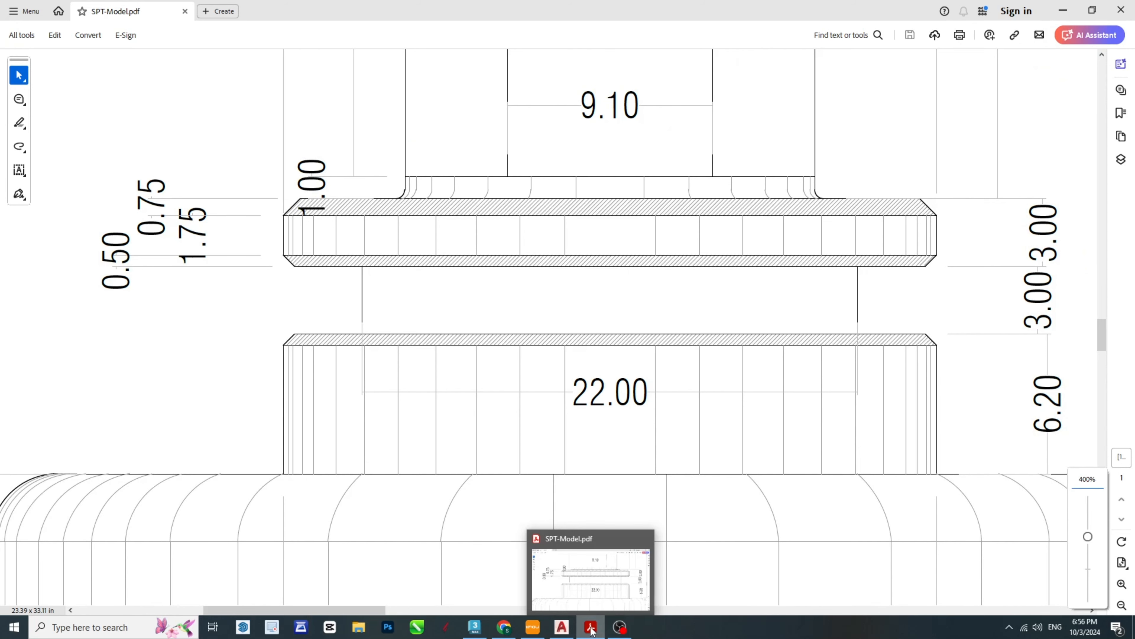
{"action": "left_click", "coordinate": [591, 627]}
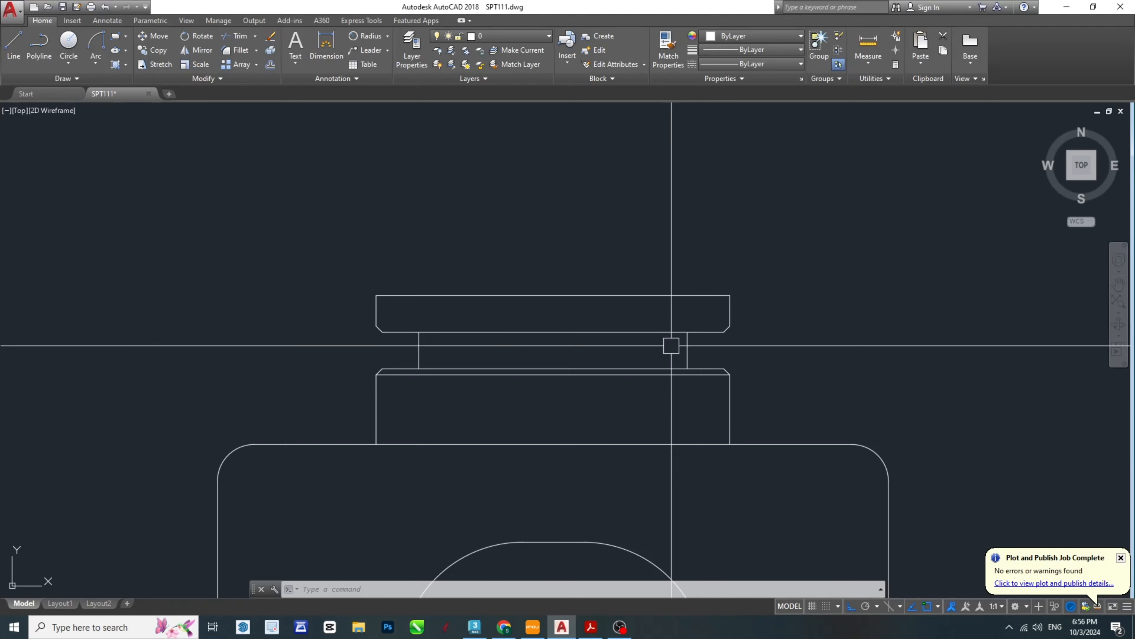
{"action": "scroll", "coordinate": [760, 318], "scroll_direction": "up", "scroll_amount": 5}
{"action": "type", "text": "o"}
{"action": "key", "text": "Return"}
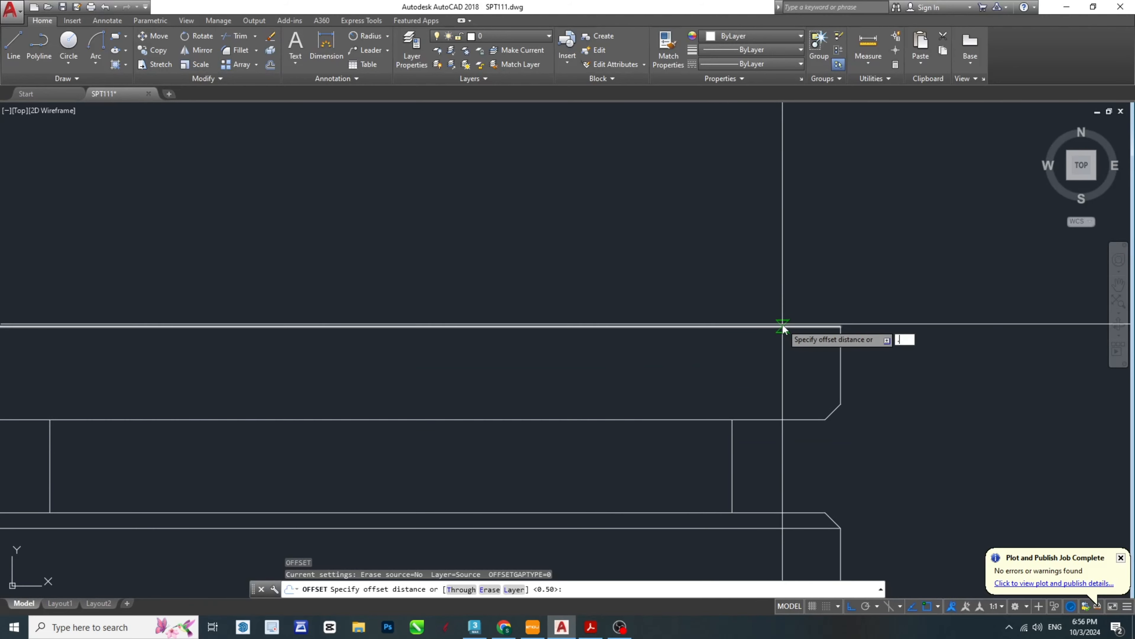
{"action": "type", "text": ".75"}
{"action": "key", "text": "Return"}
{"action": "left_click", "coordinate": [783, 326]}
{"action": "left_click", "coordinate": [765, 380]}
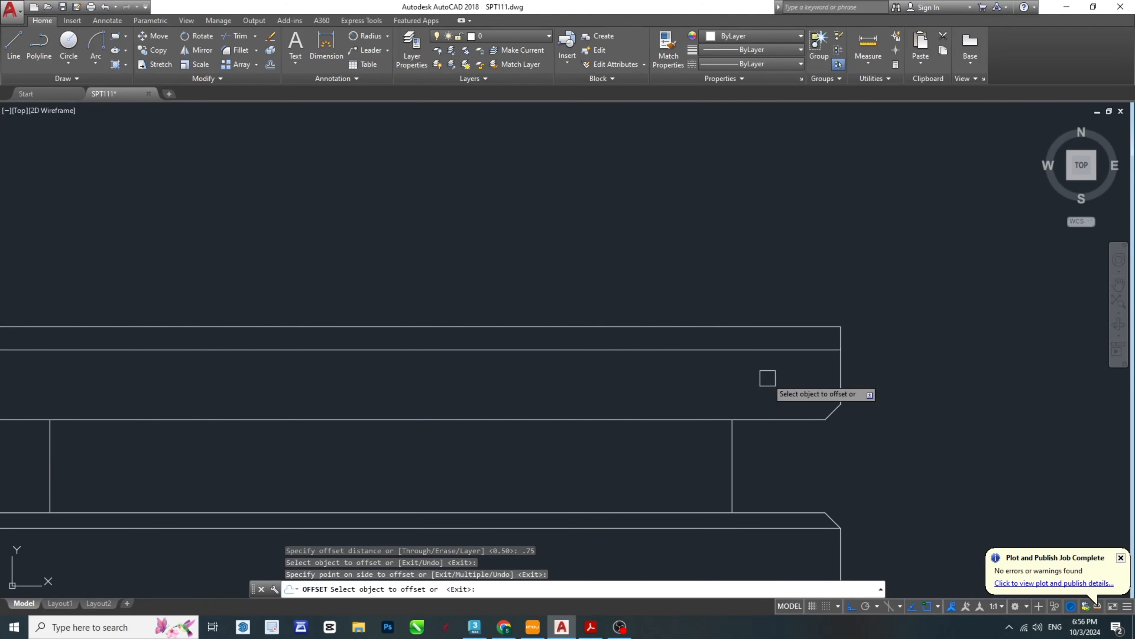
{"action": "scroll", "coordinate": [715, 365], "scroll_direction": "down", "scroll_amount": 2}
{"action": "key", "text": "Escape"}
- Draw the diagonal chamfer line across the flange's upper-right corner between the 0.75 offset guides' endpoints
{"action": "scroll", "coordinate": [760, 367], "scroll_direction": "up", "scroll_amount": 5}
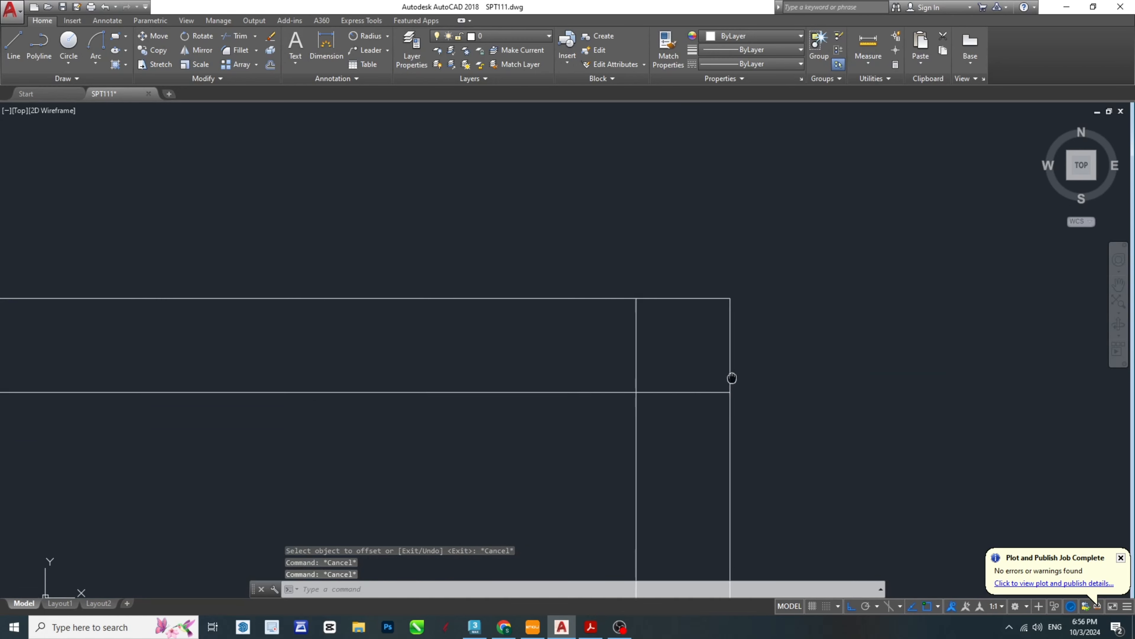
{"action": "type", "text": "l"}
{"action": "key", "text": "Return"}
{"action": "left_click", "coordinate": [704, 312]}
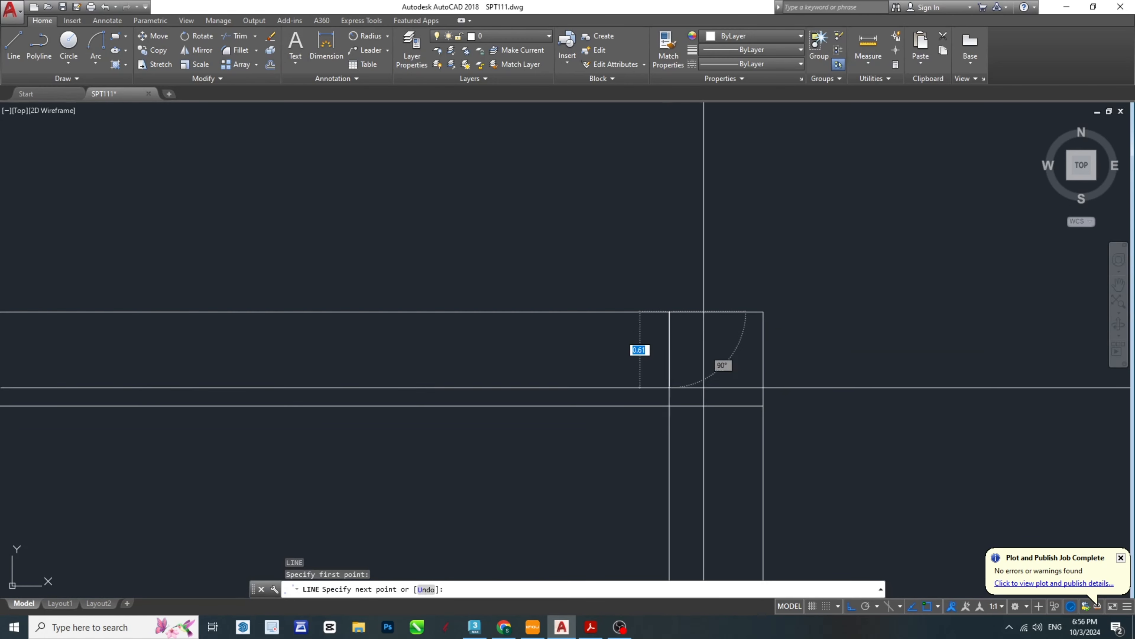
{"action": "left_click", "coordinate": [763, 405]}
{"action": "key", "text": "Escape"}
- Mirror the flange's upper-right chamfer line to the upper-left corner about the top edge's midpoint, keeping the original
{"action": "left_click", "coordinate": [701, 344]}
{"action": "scroll", "coordinate": [653, 414], "scroll_direction": "down", "scroll_amount": 4}
{"action": "middle_click_drag", "start_coordinate": [653, 412], "coordinate": [756, 413]}
{"action": "type", "text": "mi"}
{"action": "key", "text": "Return"}
{"action": "scroll", "coordinate": [756, 413], "scroll_direction": "down", "scroll_amount": 4}
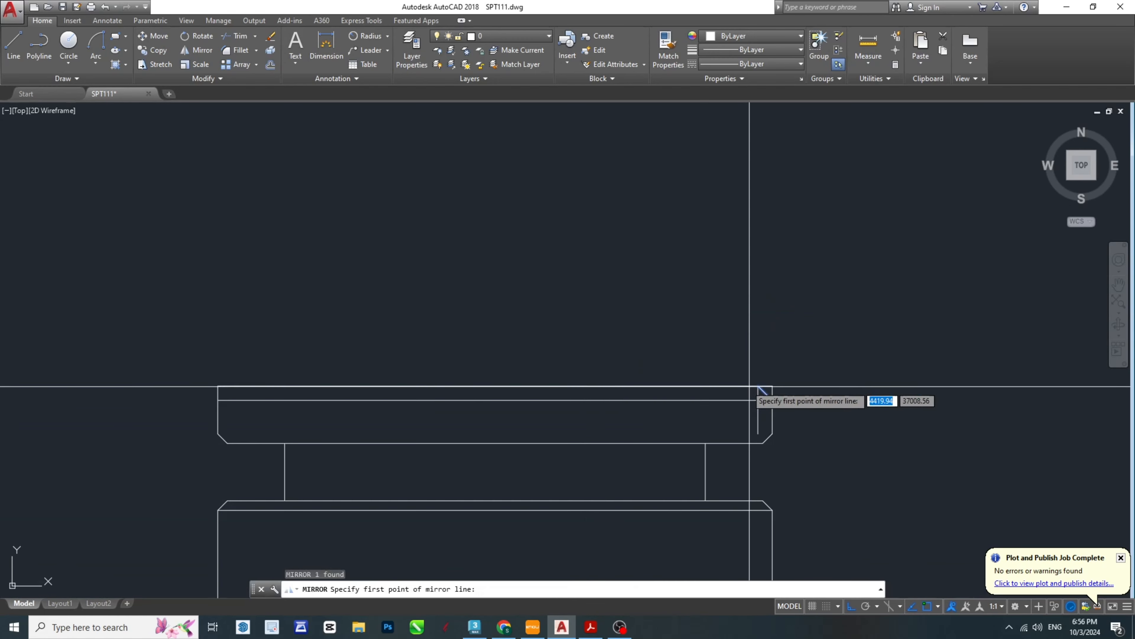
{"action": "left_click", "coordinate": [495, 386]}
{"action": "left_click", "coordinate": [525, 319]}
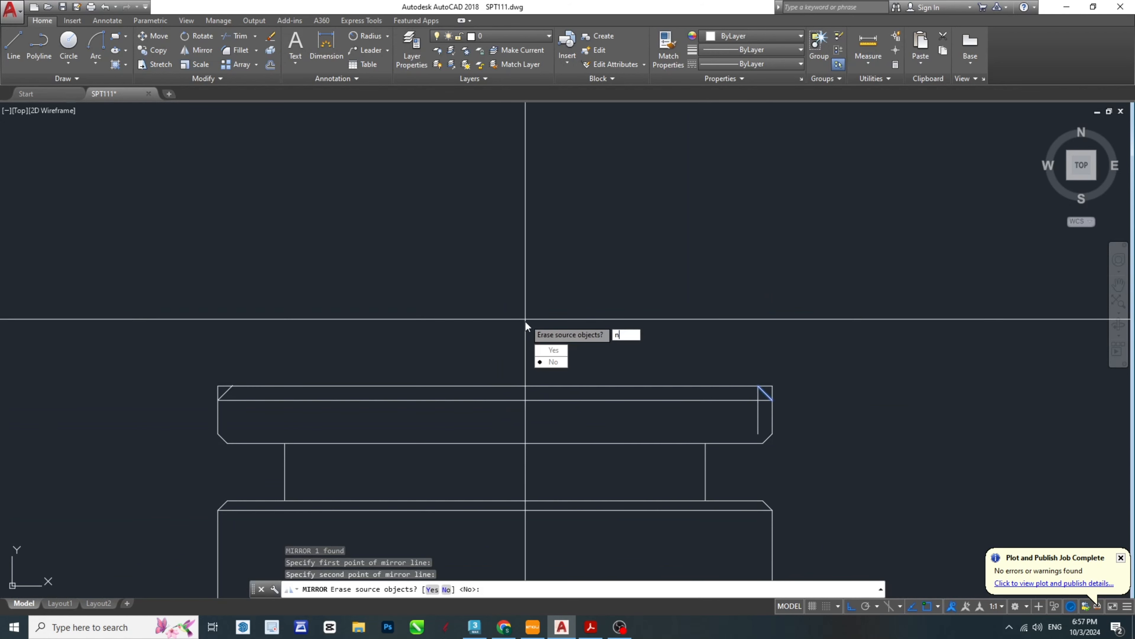
{"action": "key", "text": "Return"}
{"action": "key", "text": "Escape"}
{"action": "key", "text": "Escape"}
{"action": "key", "text": "Escape"}
- Trim the flange's upper-left and upper-right corners outside the chamfer lines
{"action": "scroll", "coordinate": [264, 398], "scroll_direction": "up", "scroll_amount": 4}
{"action": "middle_click_drag", "start_coordinate": [270, 426], "coordinate": [403, 375]}
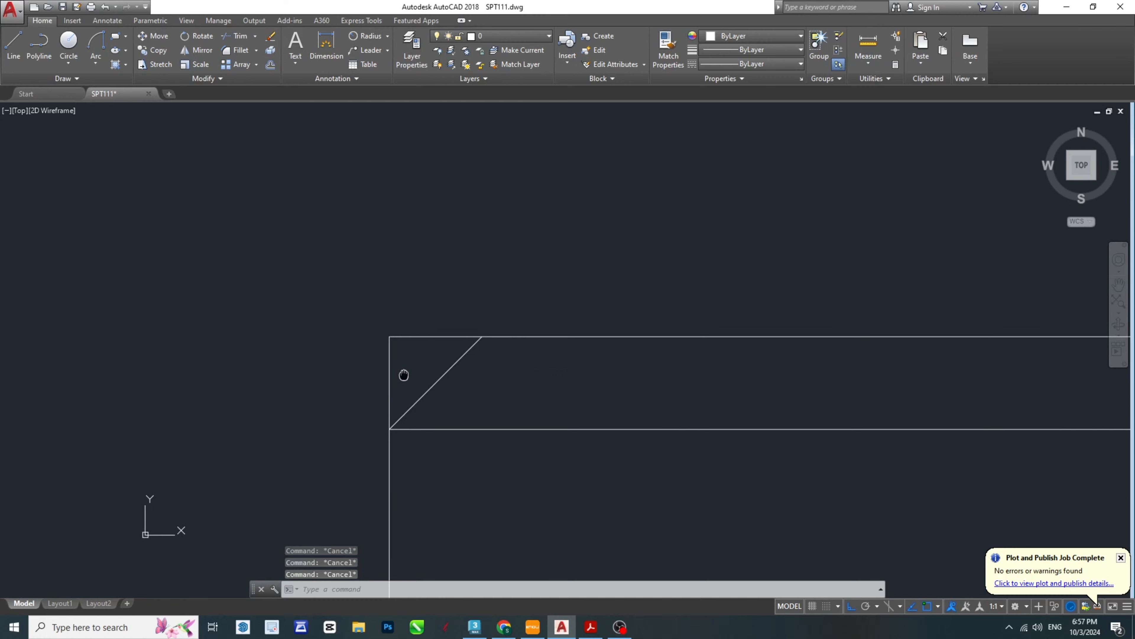
{"action": "type", "text": "tr"}
{"action": "key", "text": "Return"}
{"action": "key", "text": "Return"}
{"action": "left_click", "coordinate": [413, 335]}
{"action": "left_click", "coordinate": [391, 356]}
{"action": "scroll", "coordinate": [391, 355], "scroll_direction": "down", "scroll_amount": 4}
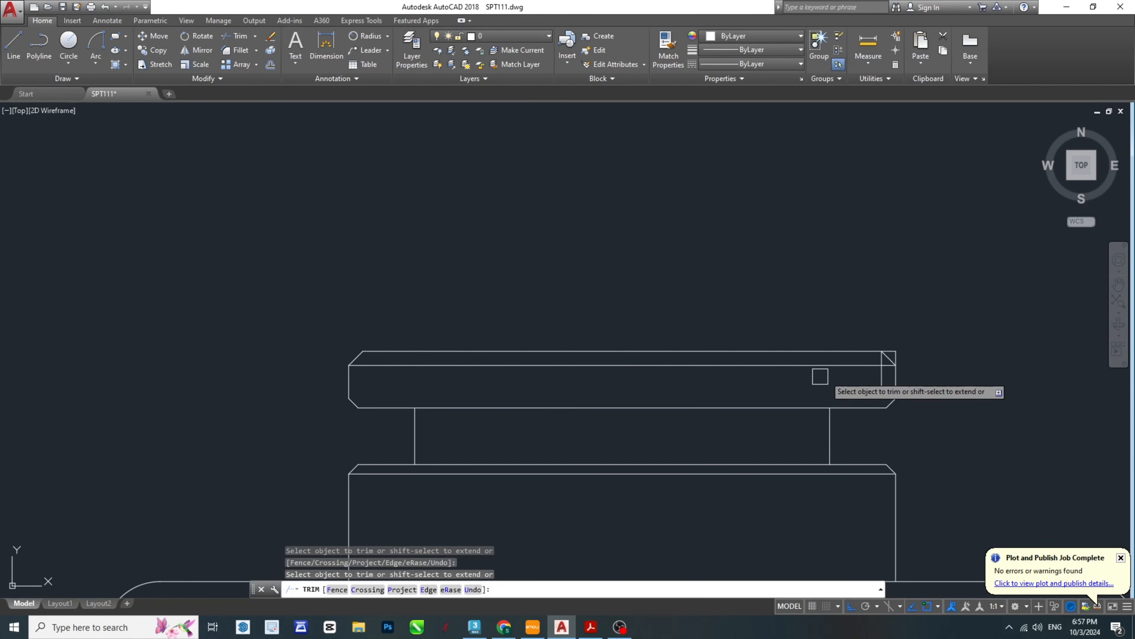
{"action": "scroll", "coordinate": [885, 357], "scroll_direction": "up", "scroll_amount": 4}
{"action": "left_click", "coordinate": [777, 321]}
{"action": "left_click", "coordinate": [768, 296]}
{"action": "key", "text": "Escape"}
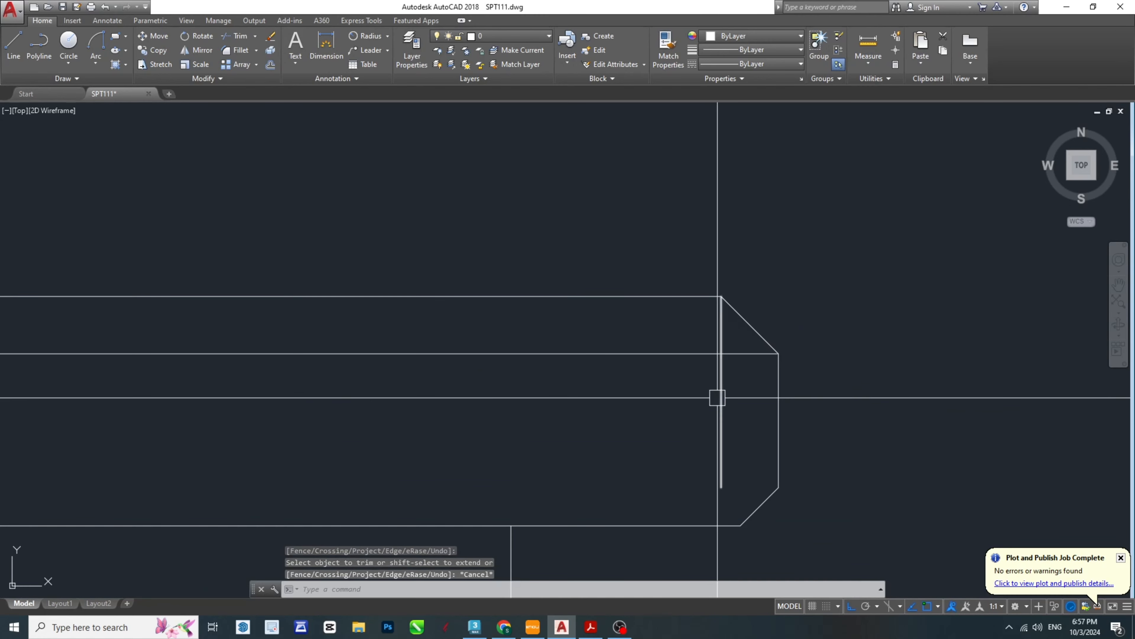
- Erase the vertical offset guide inside the flange's right end
{"action": "left_click", "coordinate": [719, 399]}
{"action": "middle_click_drag", "start_coordinate": [731, 409], "coordinate": [783, 388]}
{"action": "key", "text": "Delete"}
- Copy the flange's horizontal upper bevel line down to the upper end of the lower chamfer and save the drawing
{"action": "left_click", "coordinate": [723, 337]}
{"action": "middle_click_drag", "start_coordinate": [723, 338], "coordinate": [581, 388]}
{"action": "type", "text": "cp"}
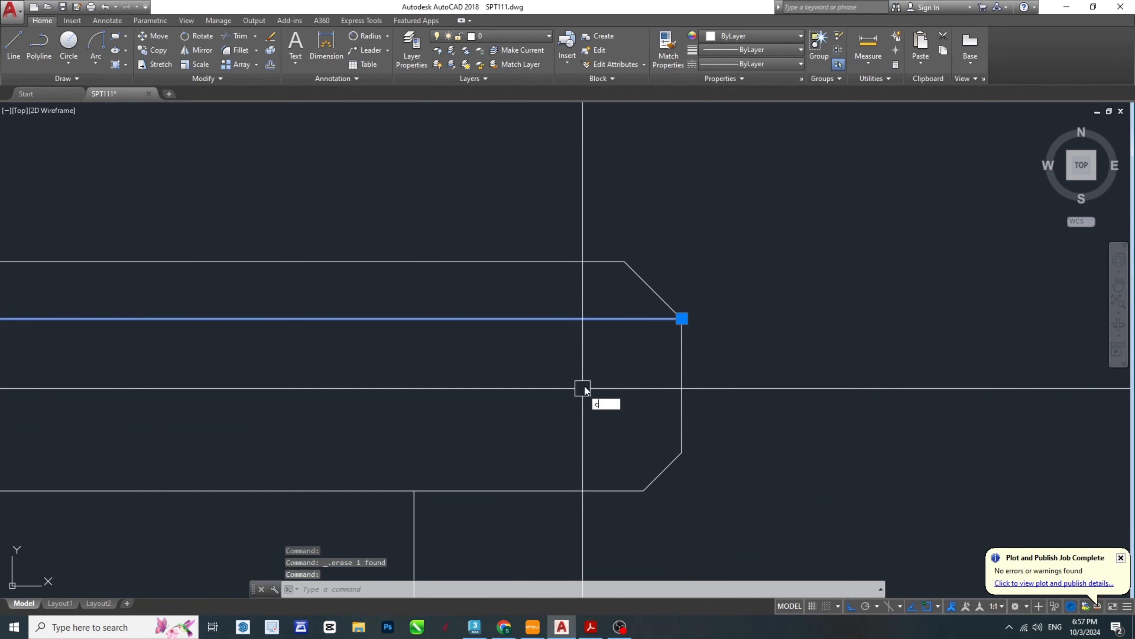
{"action": "key", "text": "Return"}
{"action": "left_click", "coordinate": [681, 318]}
{"action": "left_click", "coordinate": [682, 453]}
{"action": "key", "text": "Escape"}
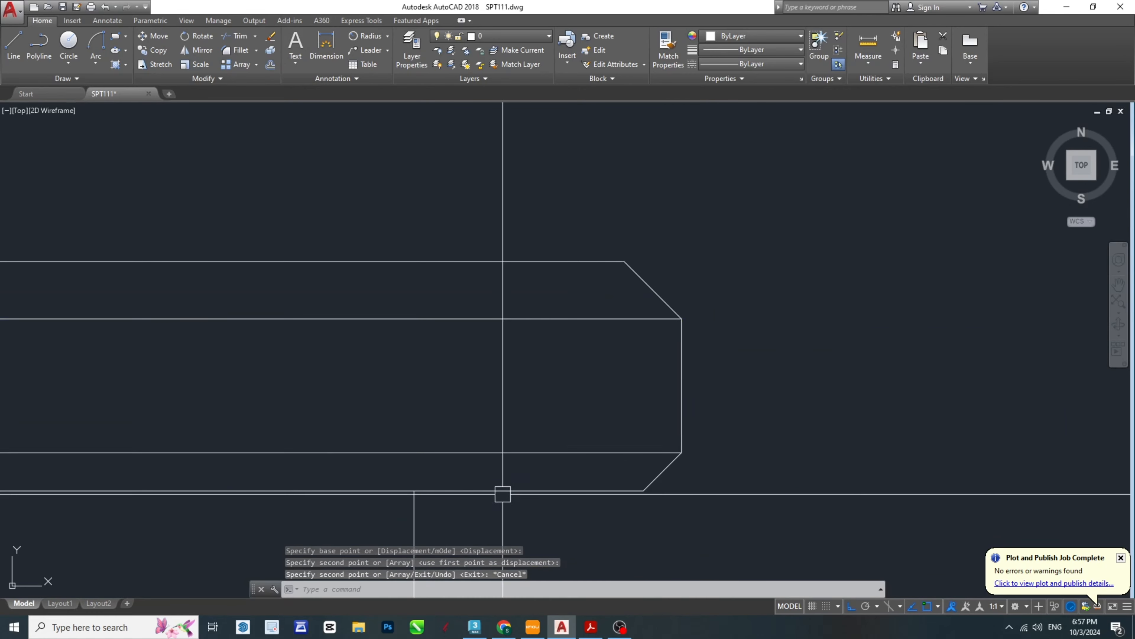
{"action": "scroll", "coordinate": [834, 351], "scroll_direction": "down", "scroll_amount": 6}
{"action": "key", "text": "Escape"}
{"action": "middle_click_drag", "start_coordinate": [505, 493], "coordinate": [622, 334]}
{"action": "key", "text": "Escape"}
{"action": "key", "text": "ctrl+s"}
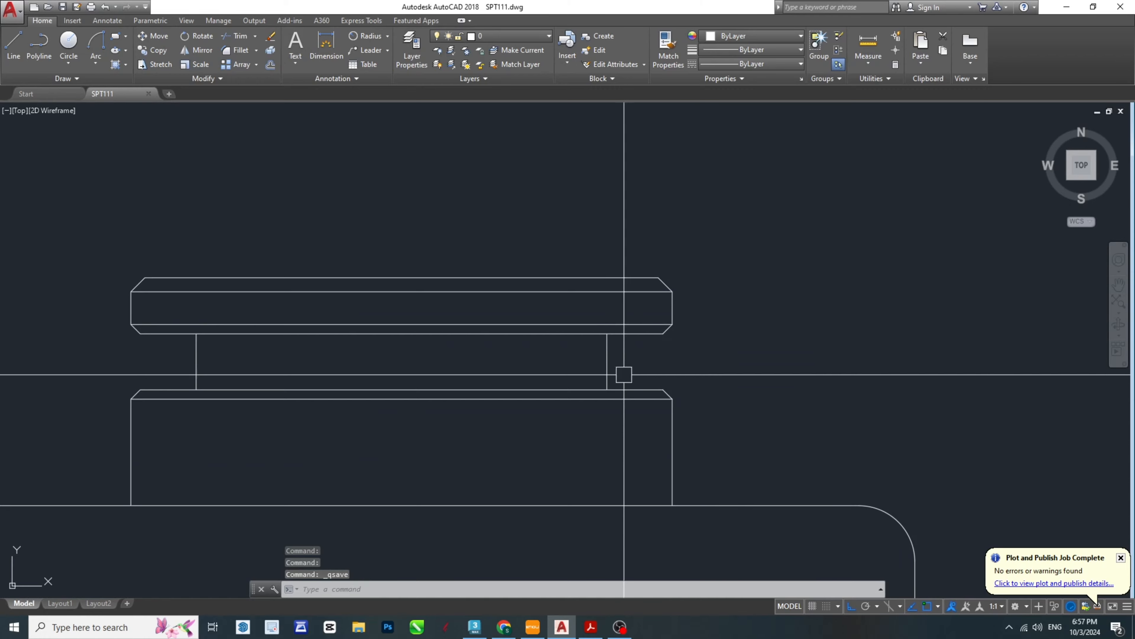
- Check the hexagonal head's dimensions in the SPT-Model PDF, return to AutoCAD and offset the flange's top edge 18 upward
{"action": "scroll", "coordinate": [689, 347], "scroll_direction": "down", "scroll_amount": 4}
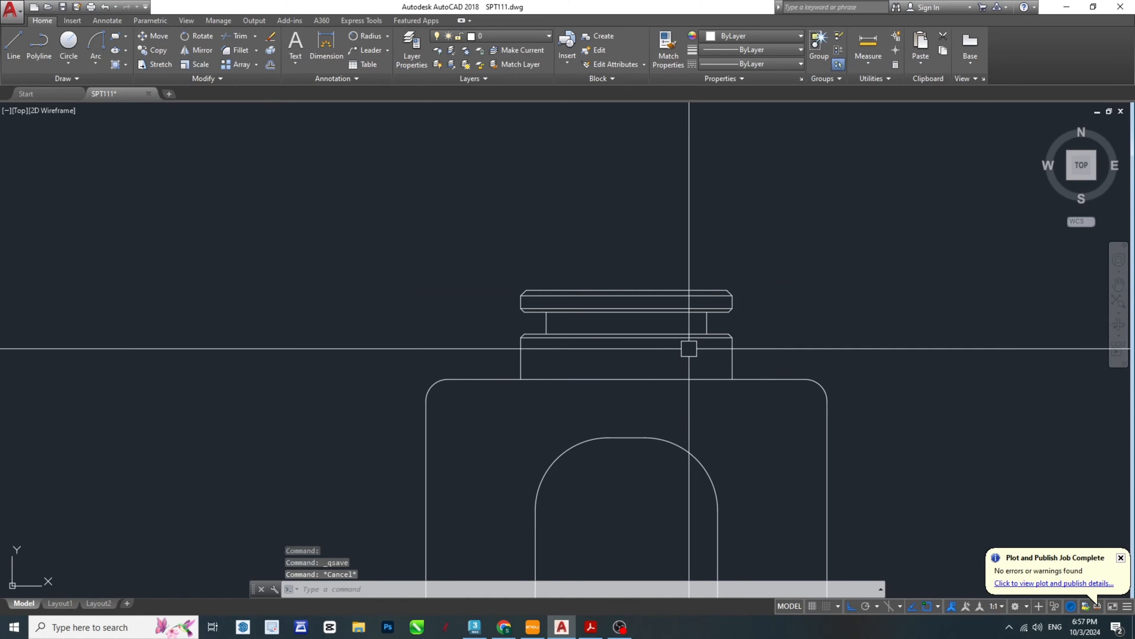
{"action": "left_click", "coordinate": [591, 627]}
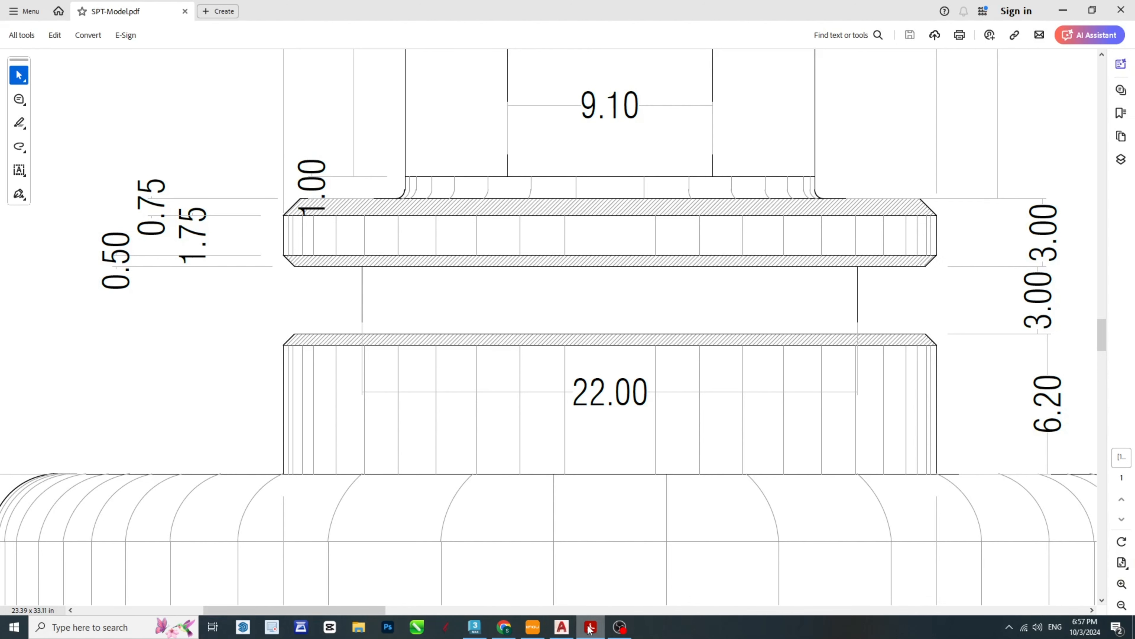
{"action": "scroll", "coordinate": [712, 457], "scroll_direction": "down", "scroll_amount": 2}
{"action": "scroll", "coordinate": [712, 450], "scroll_direction": "up", "scroll_amount": 7}
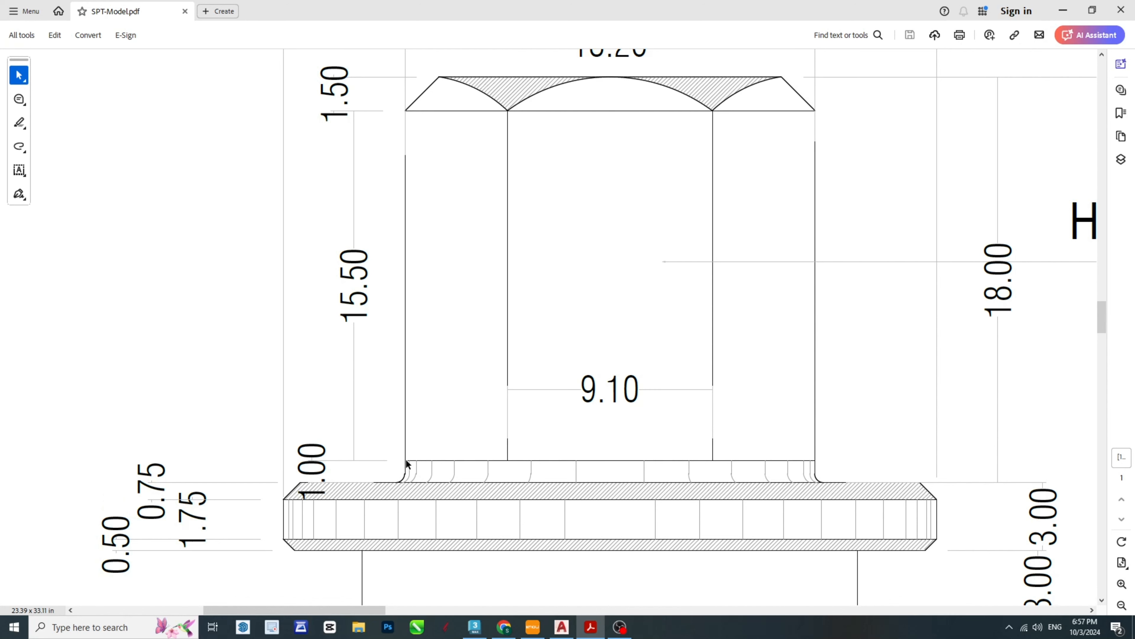
{"action": "scroll", "coordinate": [449, 479], "scroll_direction": "up", "scroll_amount": 1}
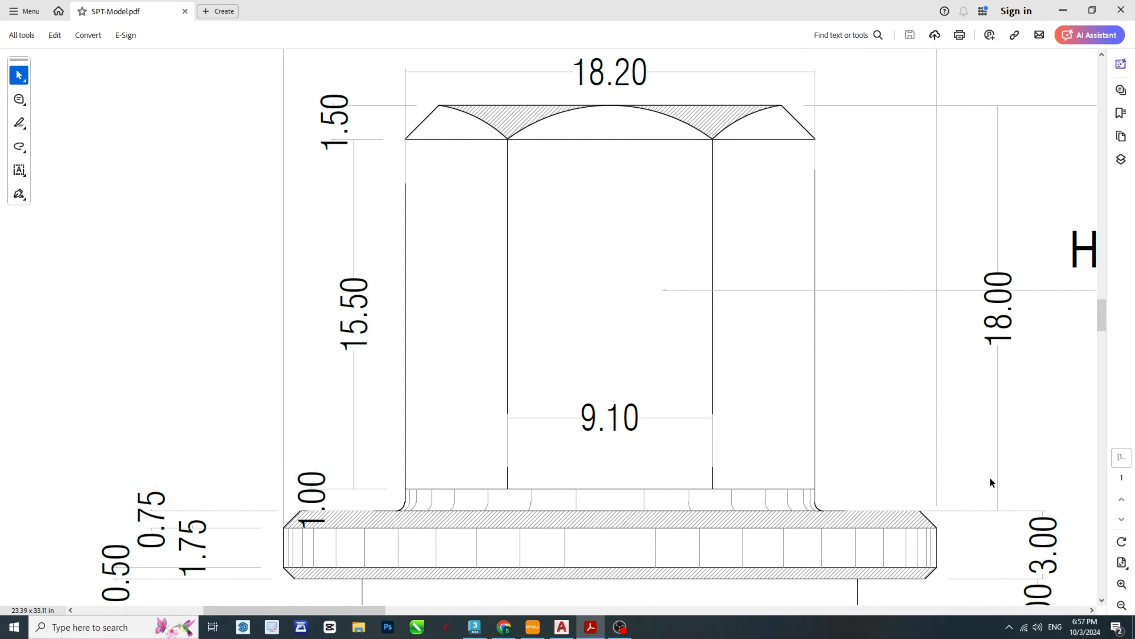
{"action": "left_click", "coordinate": [564, 630]}
{"action": "key", "text": "Escape"}
{"action": "key", "text": "Escape"}
{"action": "key", "text": "Escape"}
{"action": "middle_click_drag", "start_coordinate": [730, 272], "coordinate": [673, 407]}
{"action": "type", "text": "o"}
{"action": "key", "text": "Return"}
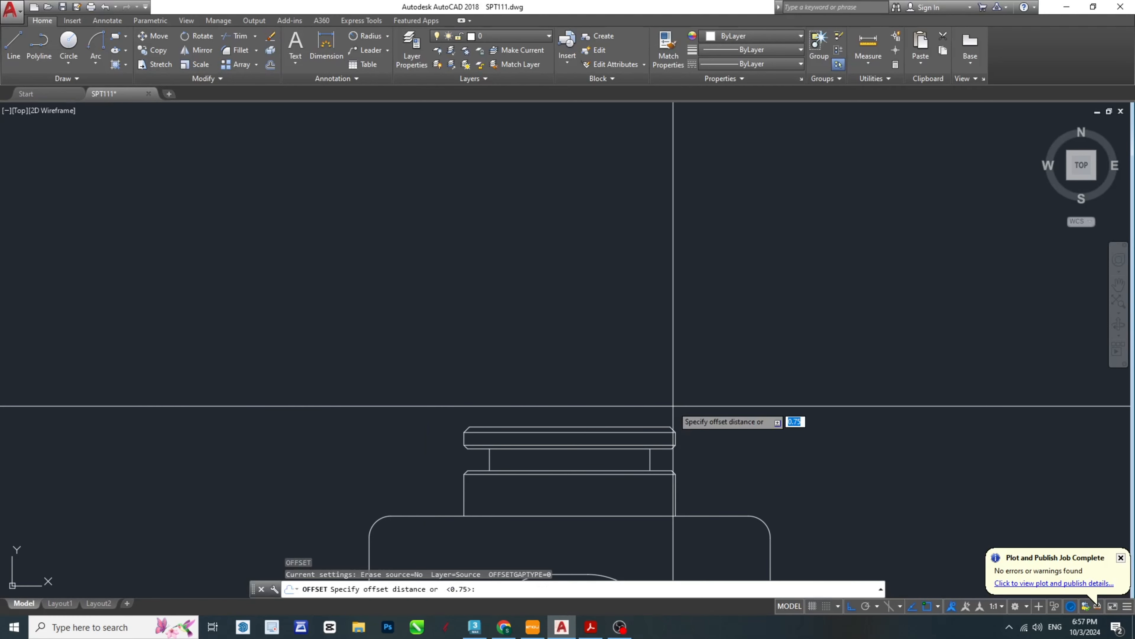
{"action": "type", "text": "18"}
{"action": "key", "text": "Return"}
{"action": "scroll", "coordinate": [663, 413], "scroll_direction": "up", "scroll_amount": 6}
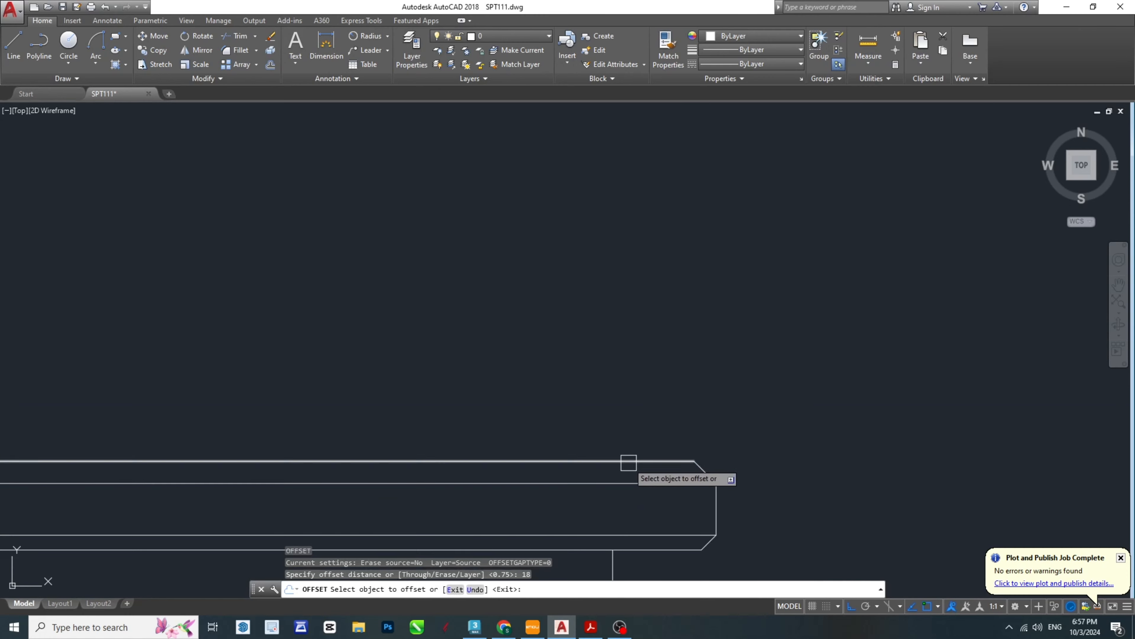
{"action": "left_click", "coordinate": [629, 461]}
{"action": "left_click", "coordinate": [642, 293]}
{"action": "scroll", "coordinate": [642, 293], "scroll_direction": "down", "scroll_amount": 4}
{"action": "scroll", "coordinate": [626, 268], "scroll_direction": "up", "scroll_amount": 3}
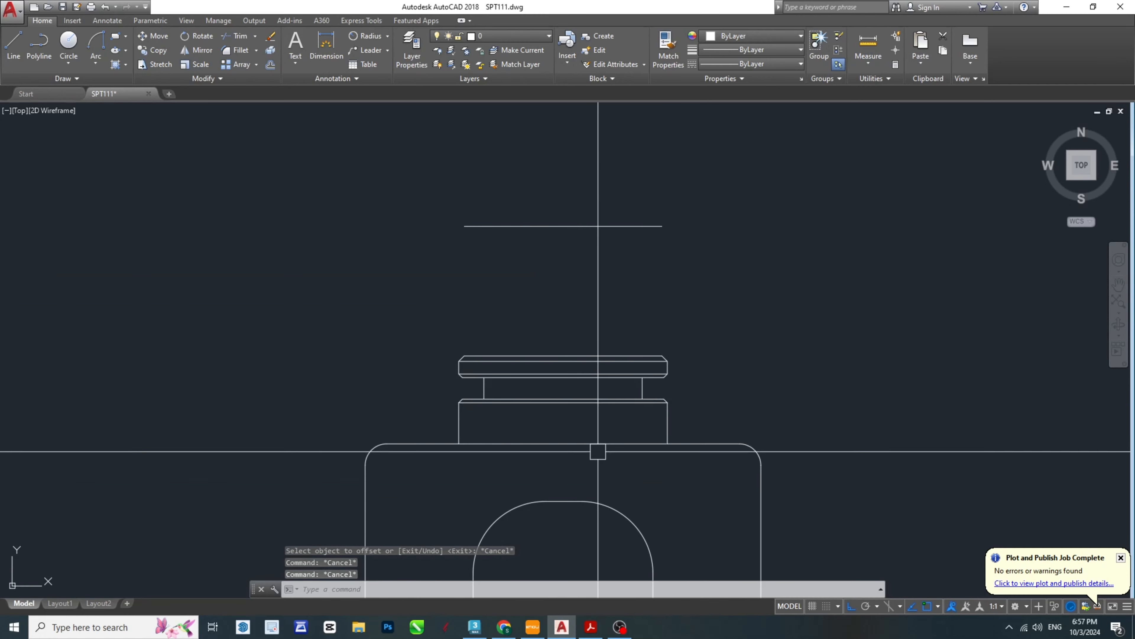
- Recheck the head in the PDF and, in AutoCAD, draw a vertical centre line from the upper offset line's midpoint down to the flange's top edge
{"action": "left_click", "coordinate": [590, 627]}
{"action": "scroll", "coordinate": [713, 309], "scroll_direction": "up", "scroll_amount": 1}
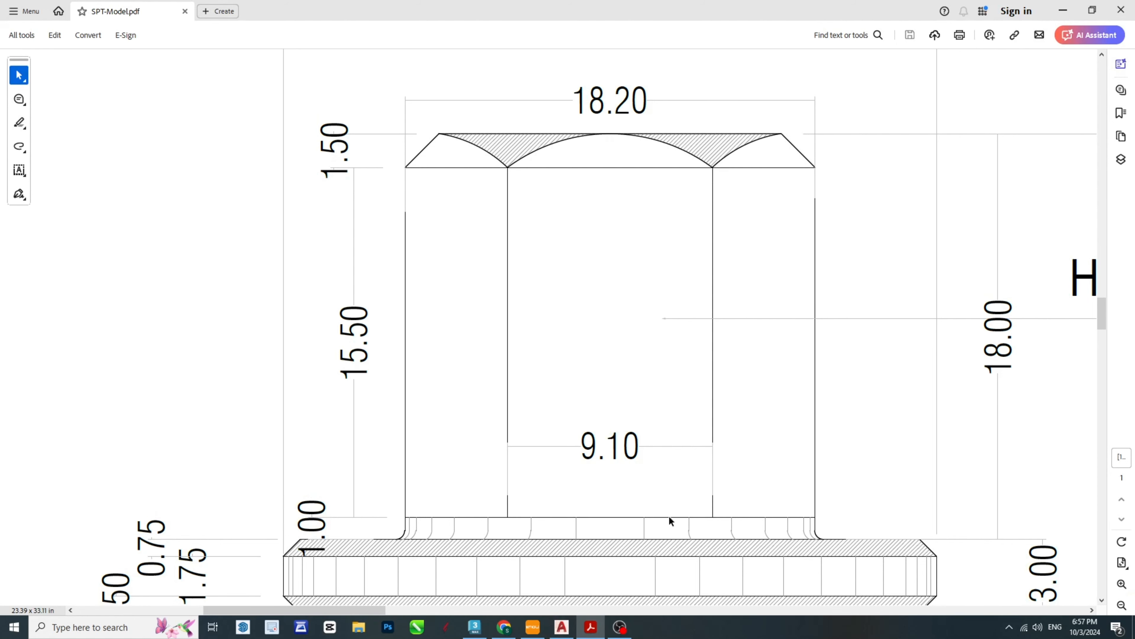
{"action": "left_click", "coordinate": [562, 628]}
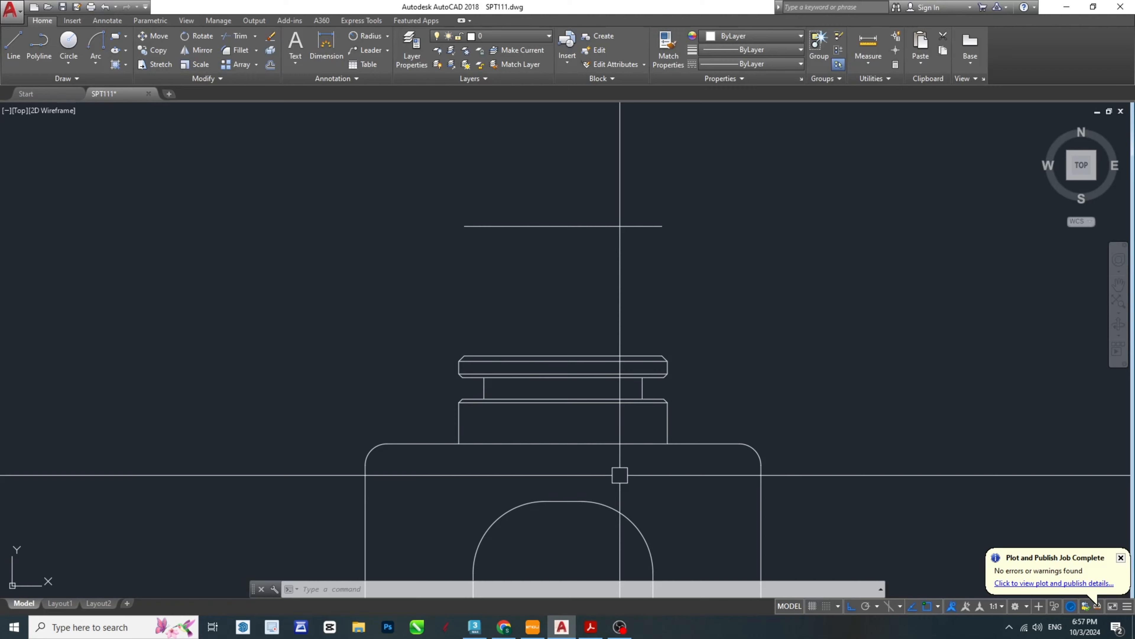
{"action": "key", "text": "Return"}
{"action": "left_click", "coordinate": [577, 226]}
{"action": "scroll", "coordinate": [574, 377], "scroll_direction": "up", "scroll_amount": 4}
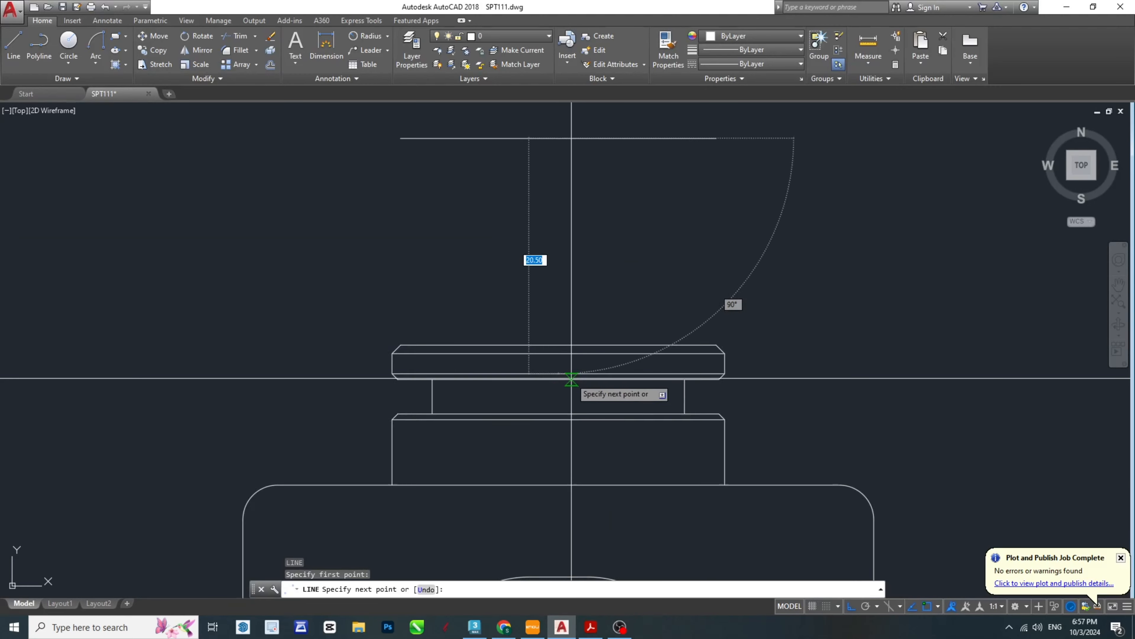
{"action": "key", "text": "Escape"}
{"action": "key", "text": "Escape"}
{"action": "key", "text": "Escape"}
{"action": "scroll", "coordinate": [581, 250], "scroll_direction": "down", "scroll_amount": 3}
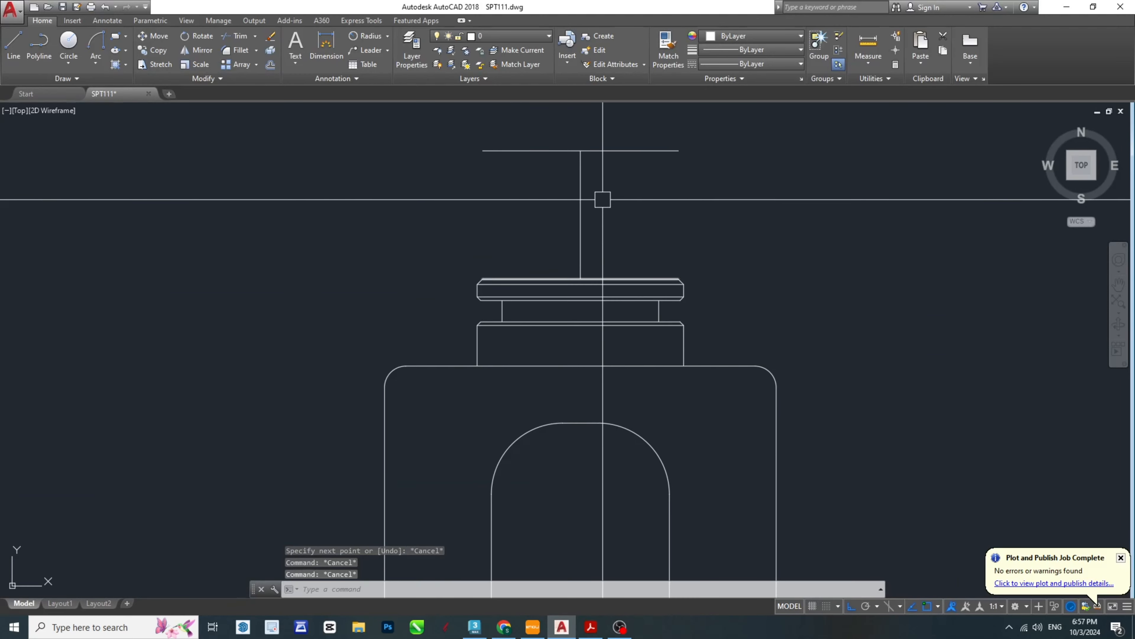
- Offset the vertical centre line 9.1 to both sides to form the head's left and right sides
{"action": "scroll", "coordinate": [603, 234], "scroll_direction": "up", "scroll_amount": 2}
{"action": "type", "text": "o"}
{"action": "key", "text": "Return"}
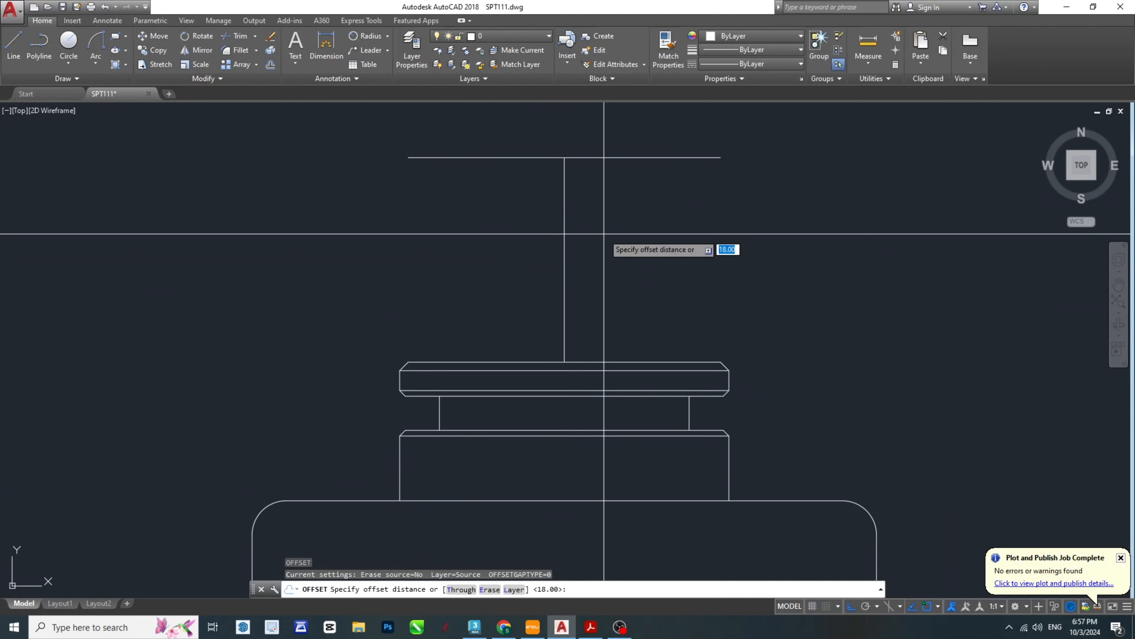
{"action": "type", "text": "9.1"}
{"action": "key", "text": "Return"}
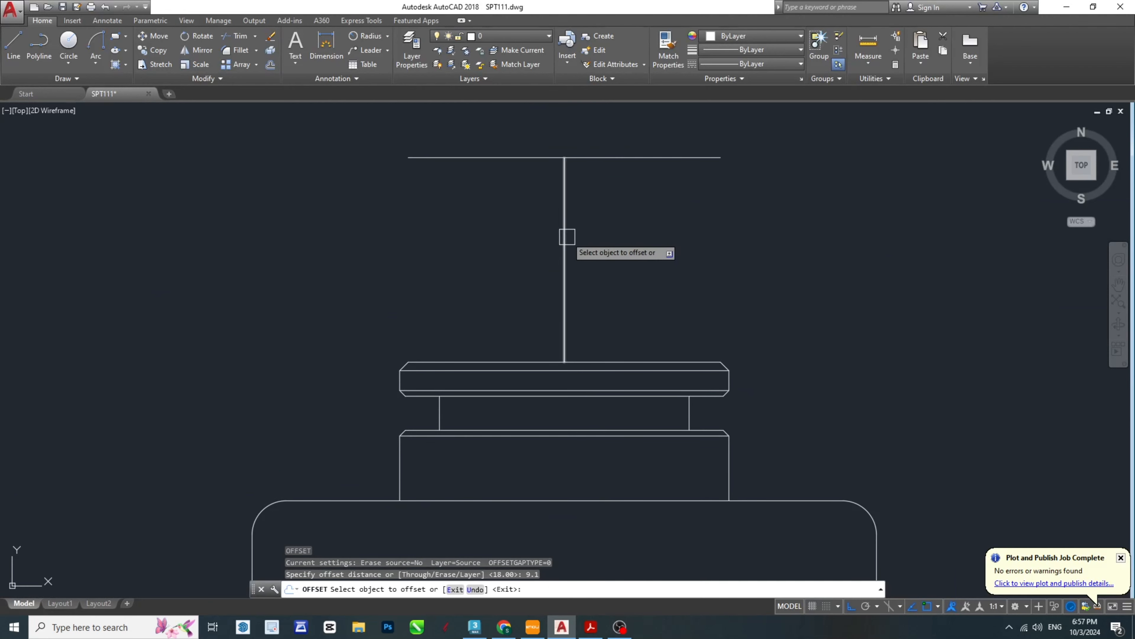
{"action": "left_click", "coordinate": [565, 236]}
{"action": "left_click", "coordinate": [610, 215]}
{"action": "left_click", "coordinate": [564, 250]}
{"action": "left_click", "coordinate": [514, 250]}
{"action": "key", "text": "Escape"}
- Erase the vertical centre line between the head's two sides
{"action": "left_click", "coordinate": [564, 239]}
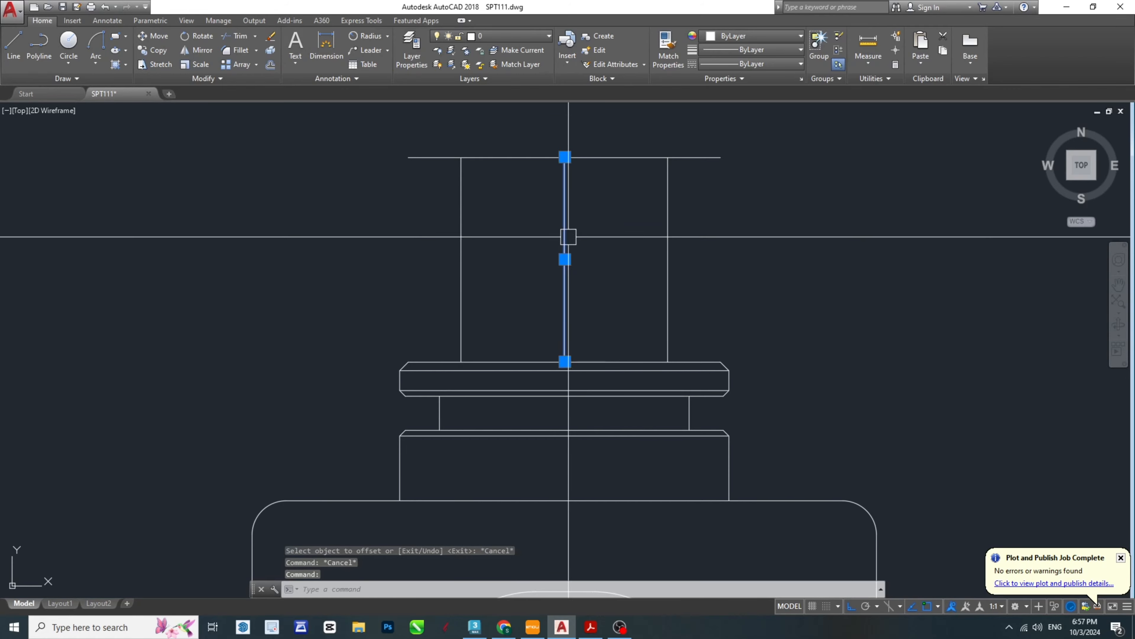
{"action": "key", "text": "Delete"}
{"action": "scroll", "coordinate": [648, 246], "scroll_direction": "down", "scroll_amount": 1}
{"action": "scroll", "coordinate": [673, 220], "scroll_direction": "up", "scroll_amount": 1}
{"action": "key", "text": "Escape"}
{"action": "key", "text": "Escape"}
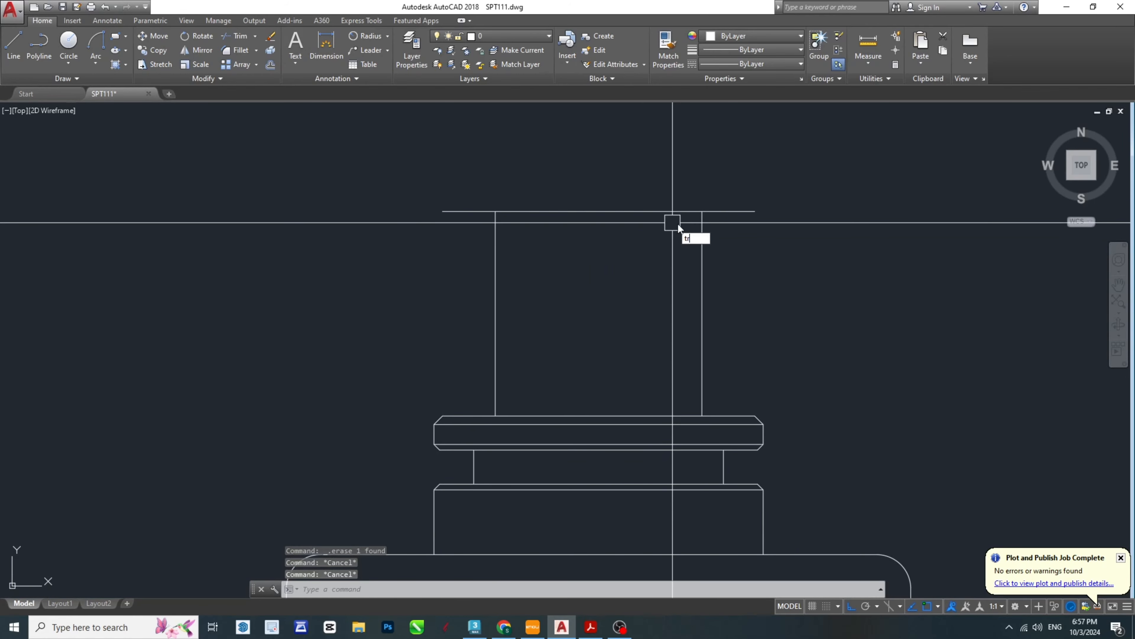
- Trim both ends of the head's top line that extend beyond its vertical sides
{"action": "key", "text": "Return"}
{"action": "key", "text": "Return"}
{"action": "left_click", "coordinate": [735, 211]}
{"action": "left_click", "coordinate": [471, 212]}
{"action": "key", "text": "Escape"}
{"action": "key", "text": "Escape"}
{"action": "scroll", "coordinate": [494, 218], "scroll_direction": "down", "scroll_amount": 4}
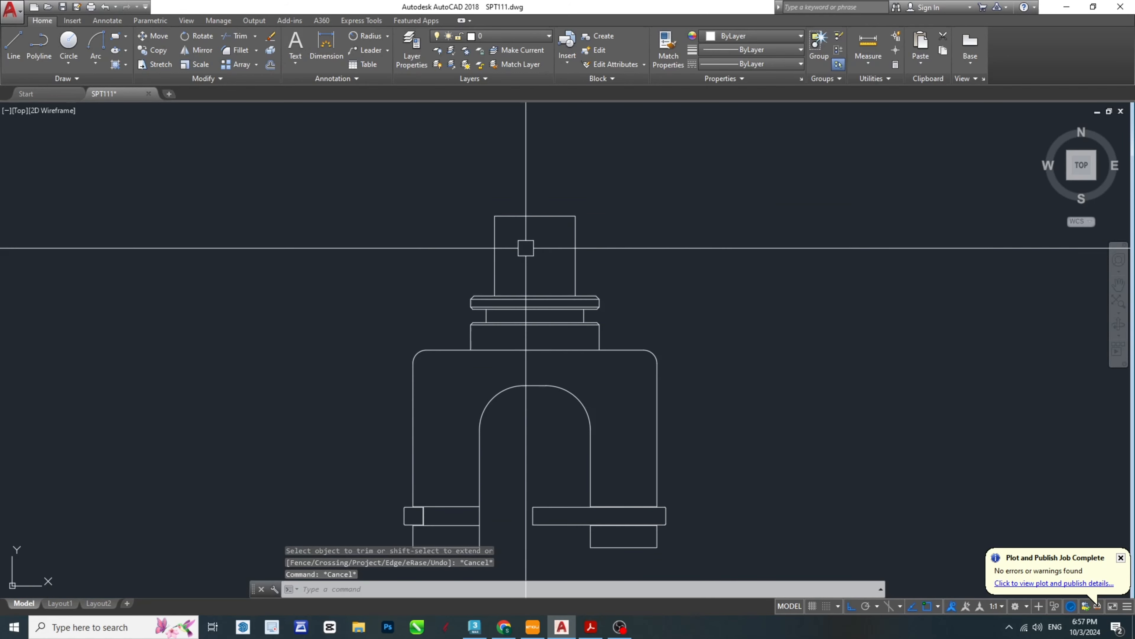
- Check the head's width across its top edge with a temporary linear dimension and erase that dimension
{"action": "scroll", "coordinate": [526, 248], "scroll_direction": "up", "scroll_amount": 4}
{"action": "key", "text": "Escape"}
{"action": "key", "text": "Escape"}
{"action": "middle_click_drag", "start_coordinate": [556, 231], "coordinate": [601, 289]}
{"action": "type", "text": "dl"}
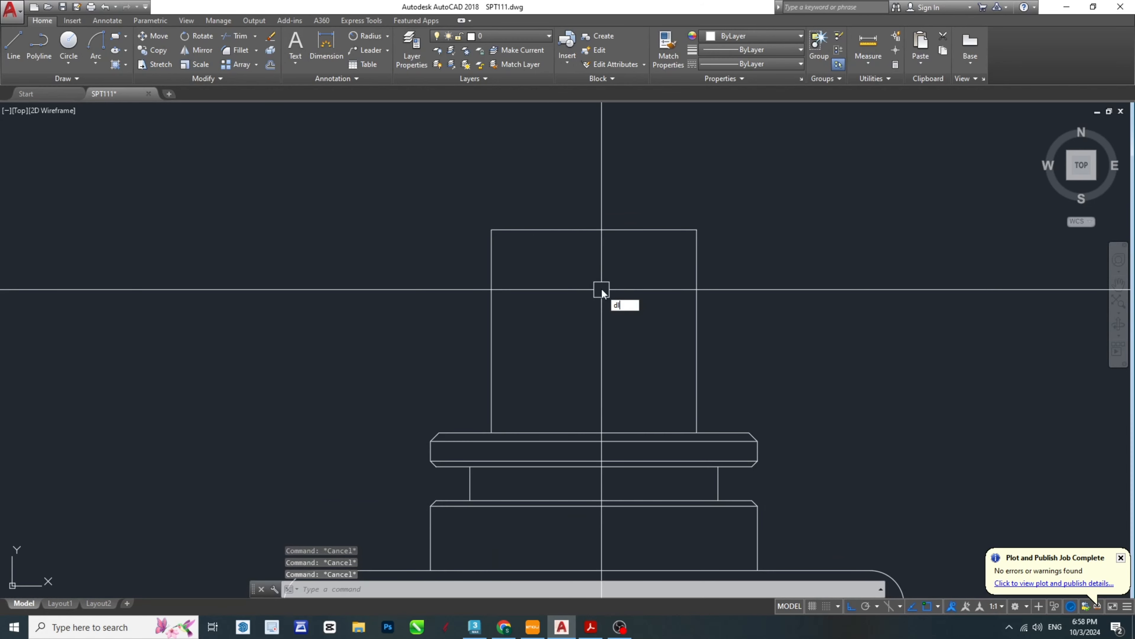
{"action": "key", "text": "Return"}
{"action": "left_click", "coordinate": [491, 230]}
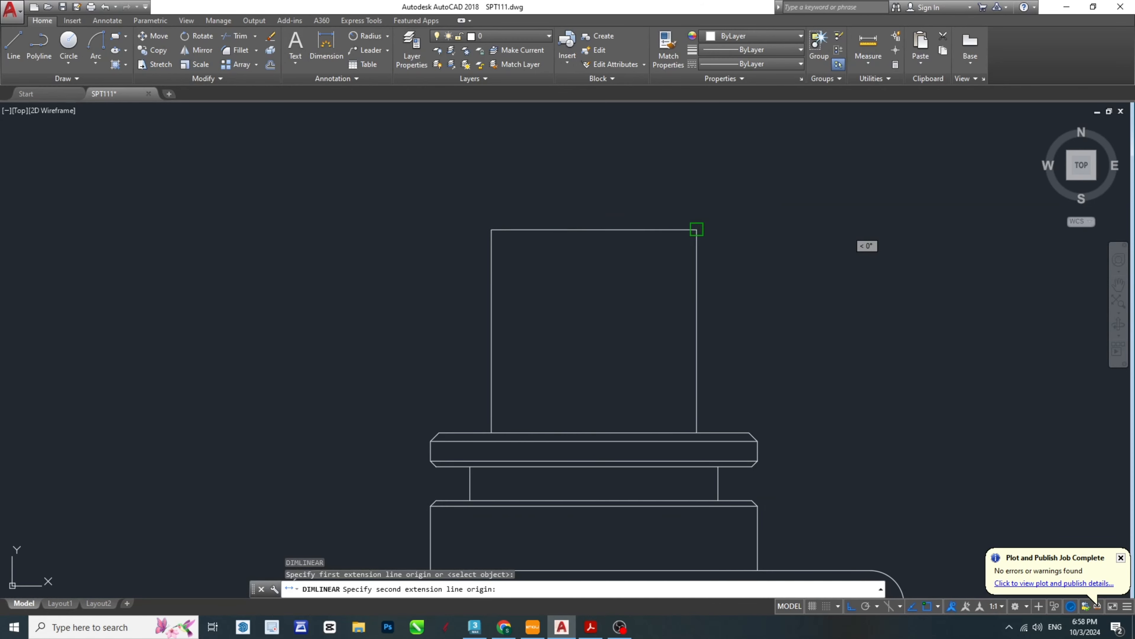
{"action": "left_click", "coordinate": [697, 229]}
{"action": "left_click", "coordinate": [664, 193]}
{"action": "key", "text": "Escape"}
{"action": "left_click", "coordinate": [593, 193]}
{"action": "scroll", "coordinate": [727, 264], "scroll_direction": "down", "scroll_amount": 2}
{"action": "middle_click_drag", "start_coordinate": [727, 263], "coordinate": [624, 258]}
{"action": "key", "text": "Delete"}
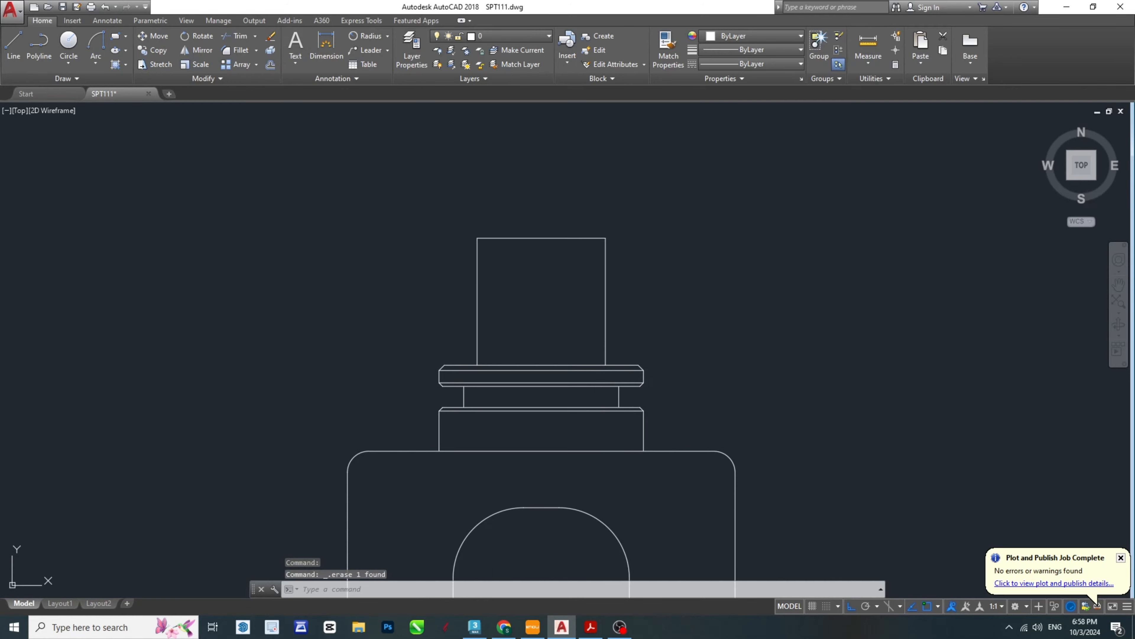
{"action": "scroll", "coordinate": [647, 309], "scroll_direction": "up", "scroll_amount": 3}
{"action": "key", "text": "Escape"}
{"action": "key", "text": "Escape"}
{"action": "key", "text": "Escape"}
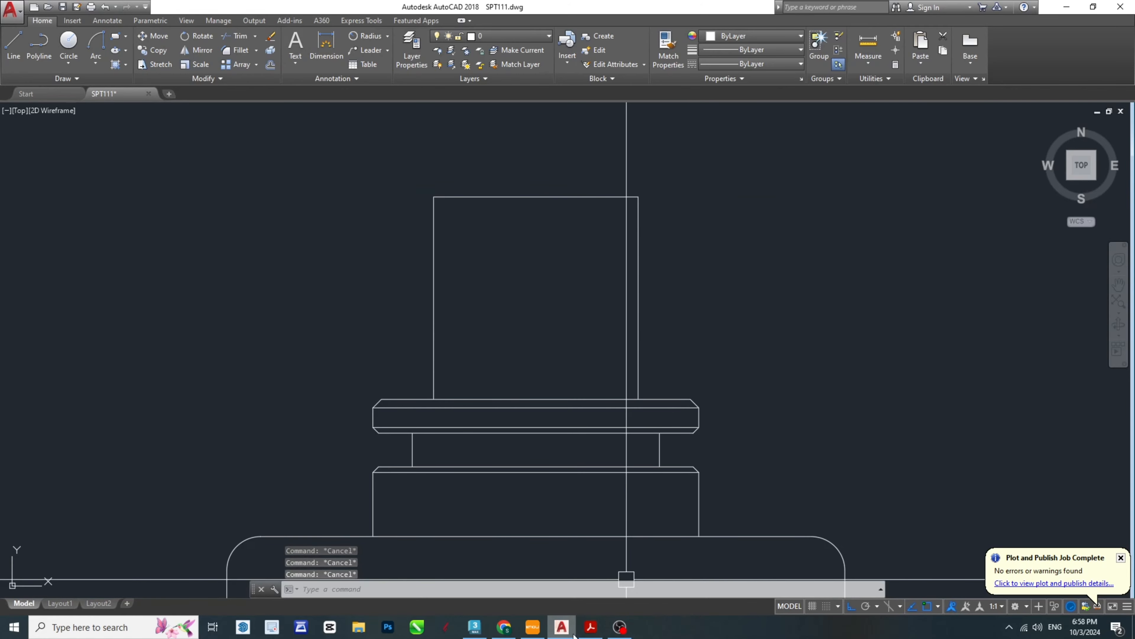
- Recheck the head in the SPT-Model PDF and, back in AutoCAD, offset the flange's top edge 1 upward
{"action": "left_click", "coordinate": [591, 626]}
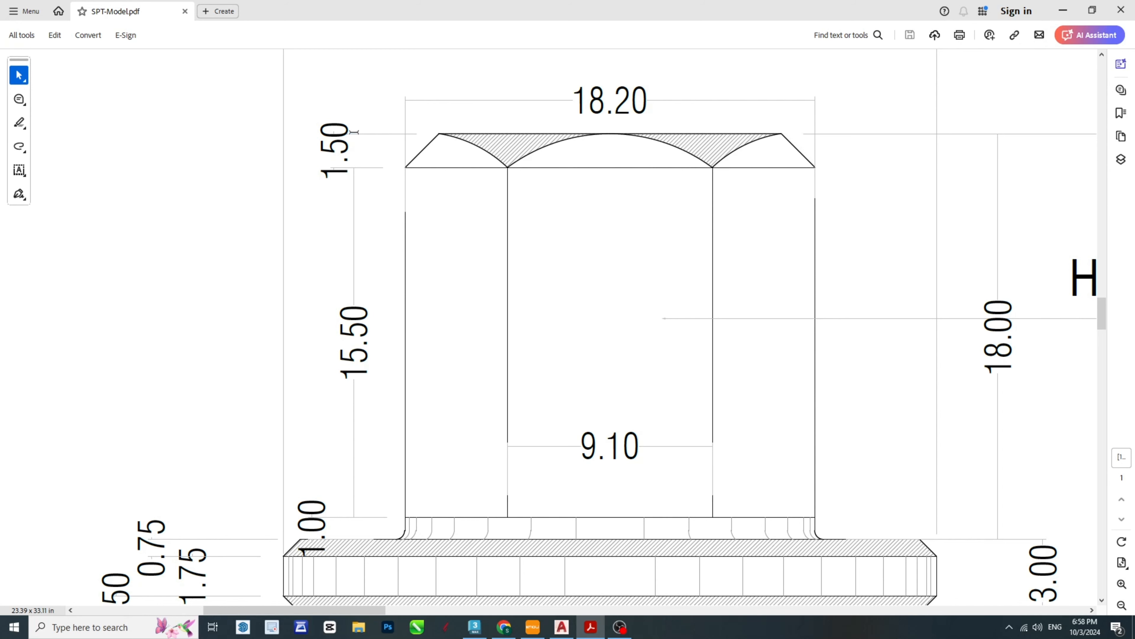
{"action": "left_click", "coordinate": [593, 629]}
{"action": "key", "text": "Escape"}
{"action": "key", "text": "Escape"}
{"action": "key", "text": "Escape"}
{"action": "type", "text": "o"}
{"action": "key", "text": "space"}
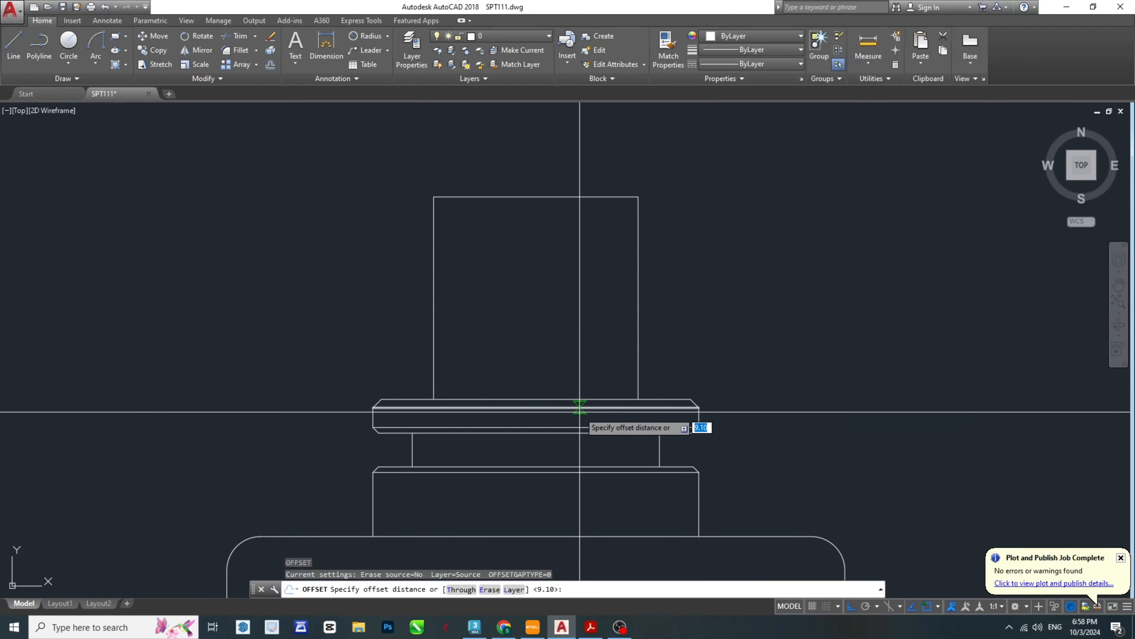
{"action": "type", "text": "1"}
{"action": "key", "text": "space"}
{"action": "scroll", "coordinate": [565, 411], "scroll_direction": "up", "scroll_amount": 4}
{"action": "left_click", "coordinate": [563, 384]}
{"action": "left_click", "coordinate": [574, 319]}
{"action": "scroll", "coordinate": [485, 312], "scroll_direction": "down", "scroll_amount": 2}
{"action": "middle_click_drag", "start_coordinate": [482, 299], "coordinate": [500, 494]}
{"action": "key", "text": "Escape"}
{"action": "key", "text": "Escape"}
{"action": "key", "text": "Escape"}
- Offset the head's top edge 1.5 downward
{"action": "type", "text": "o"}
{"action": "key", "text": "space"}
{"action": "type", "text": "1.5"}
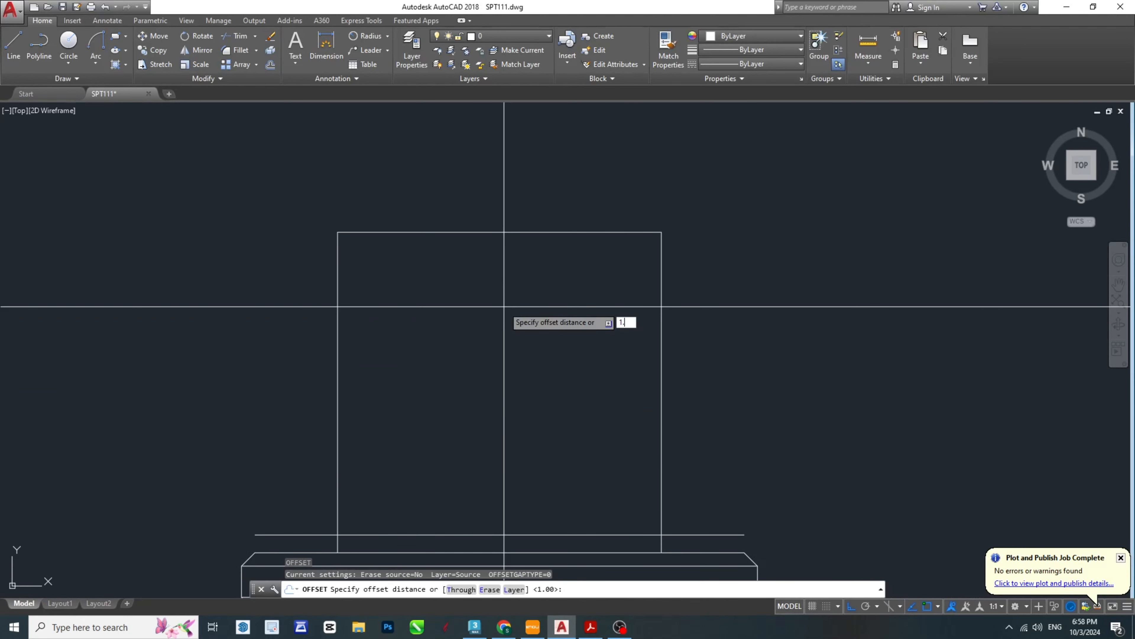
{"action": "key", "text": "space"}
{"action": "key", "text": "Escape"}
{"action": "key", "text": "Escape"}
{"action": "key", "text": "Escape"}
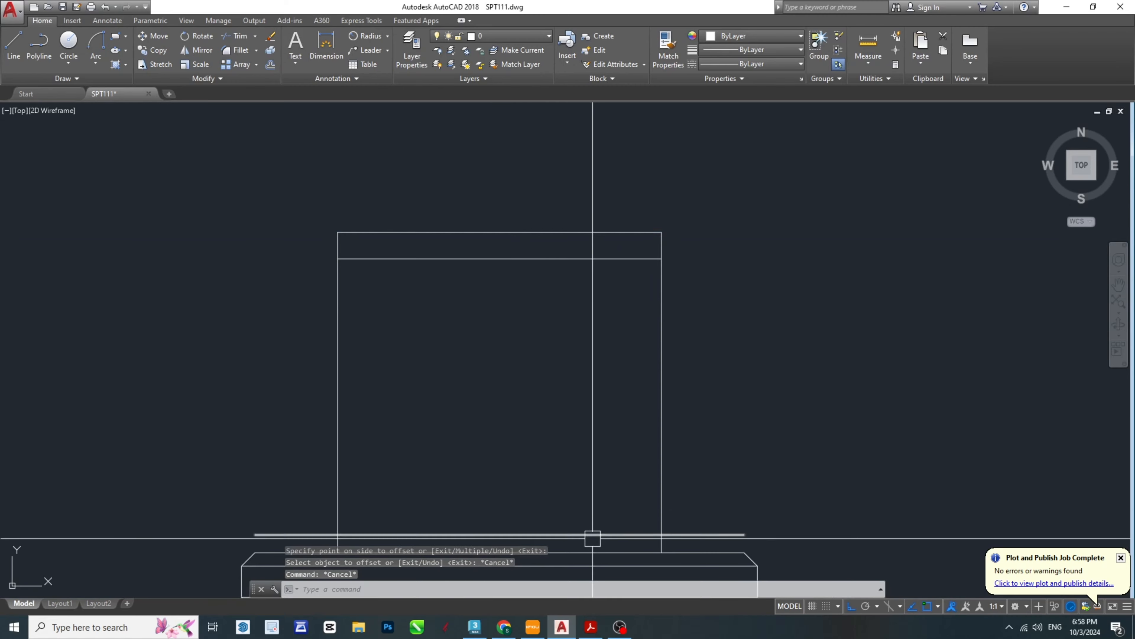
- Trim both ends of the horizontal line just above the flange that extend beyond the head's sides
{"action": "middle_click_drag", "start_coordinate": [589, 537], "coordinate": [713, 403]}
{"action": "scroll", "coordinate": [712, 403], "scroll_direction": "up", "scroll_amount": 2}
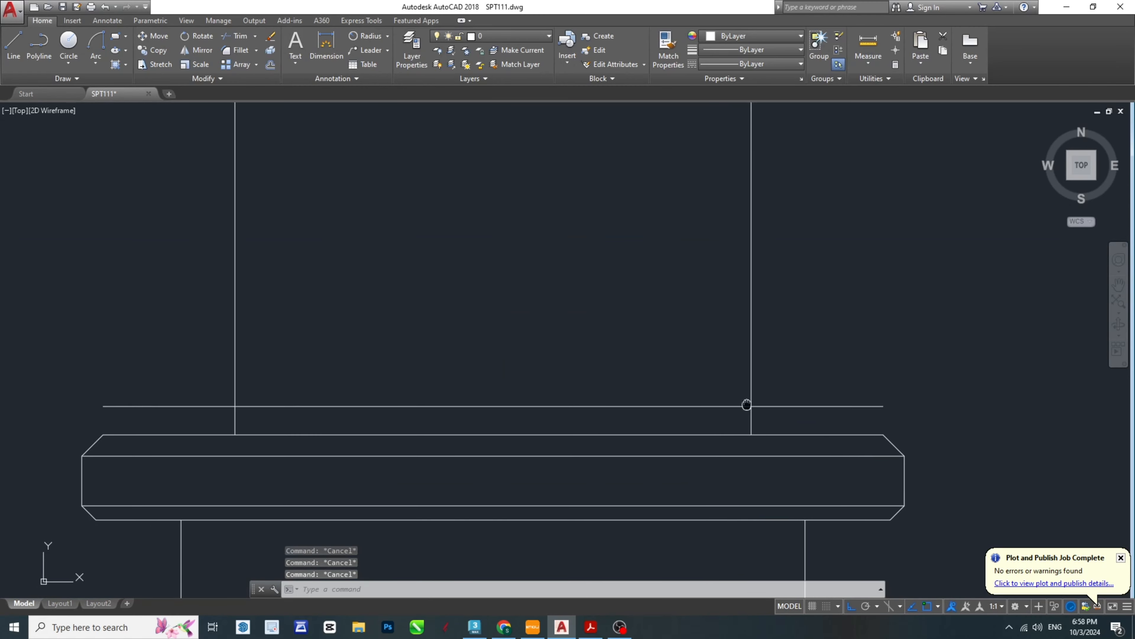
{"action": "type", "text": "tr"}
{"action": "key", "text": "space"}
{"action": "key", "text": "space"}
{"action": "key", "text": "Escape"}
{"action": "key", "text": "Escape"}
{"action": "key", "text": "Escape"}
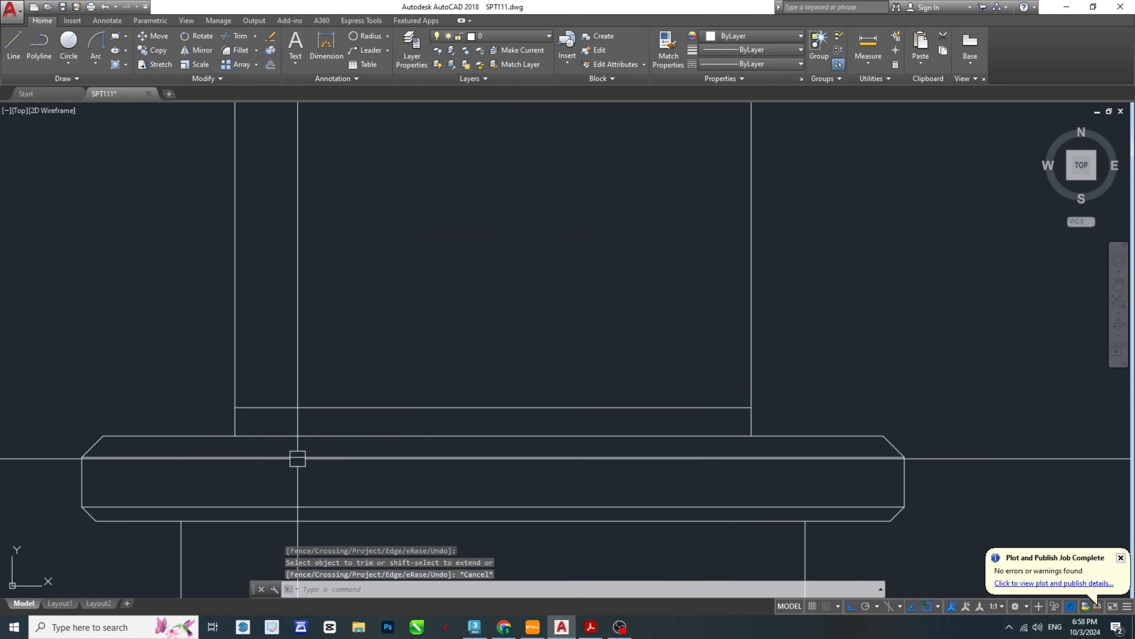
- Examine the hexagonal head and the detail at its base in the SPT-Model PDF, and return to AutoCAD
{"action": "scroll", "coordinate": [235, 426], "scroll_direction": "up", "scroll_amount": 8}
{"action": "scroll", "coordinate": [385, 411], "scroll_direction": "down", "scroll_amount": 4}
{"action": "scroll", "coordinate": [375, 406], "scroll_direction": "down", "scroll_amount": 5}
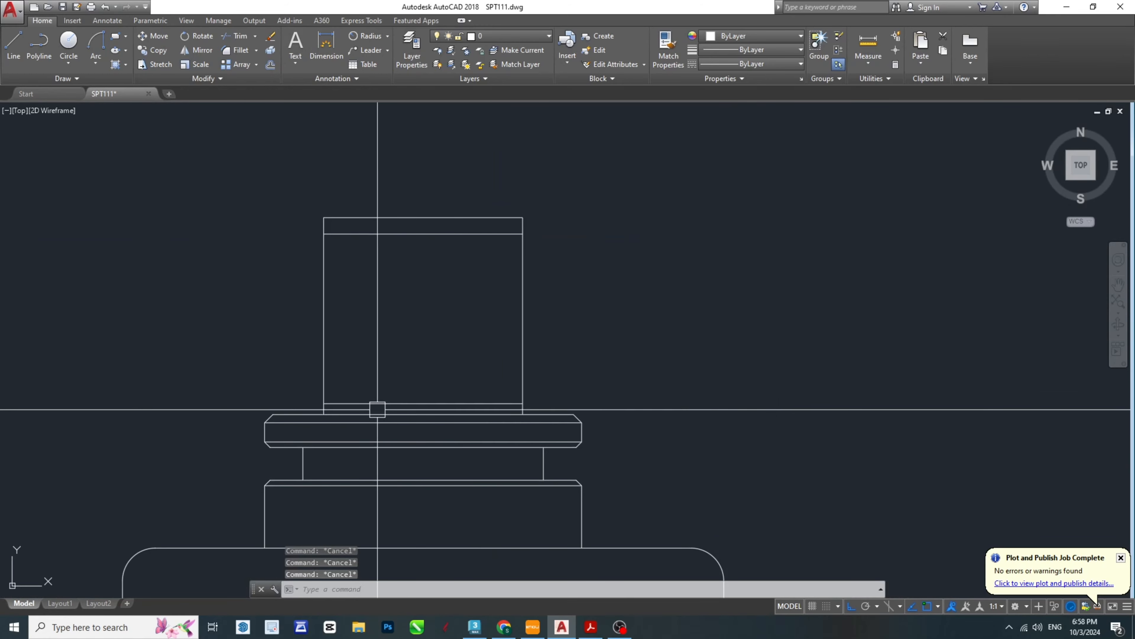
{"action": "left_click", "coordinate": [590, 628]}
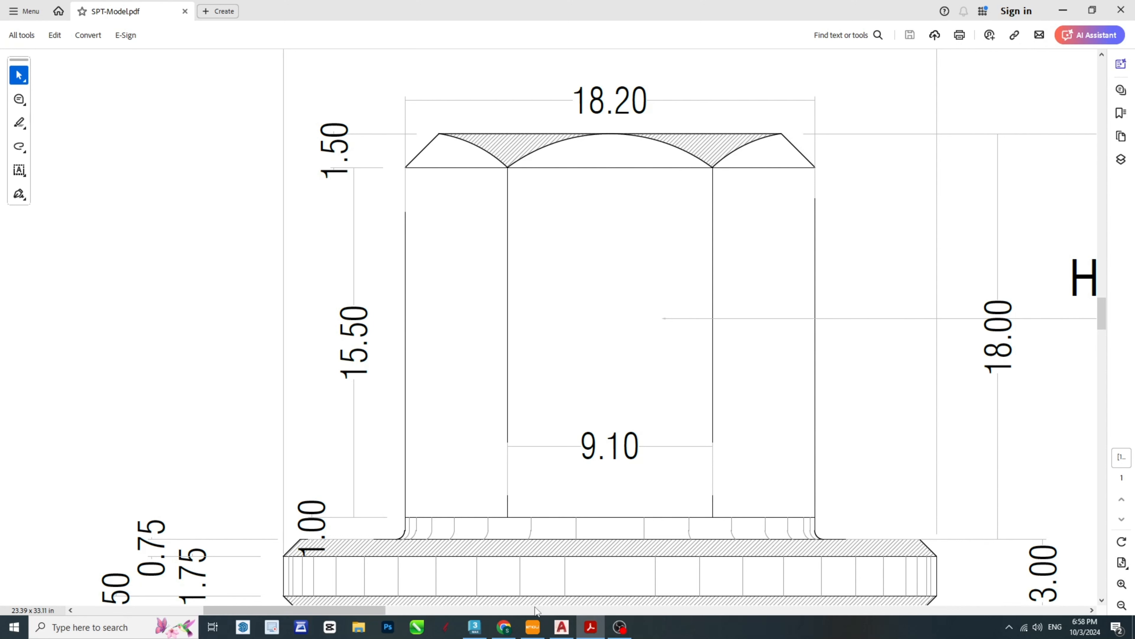
{"action": "left_click", "coordinate": [590, 631]}
{"action": "key", "text": "Escape"}
{"action": "key", "text": "Escape"}
{"action": "key", "text": "Escape"}
{"action": "scroll", "coordinate": [259, 380], "scroll_direction": "up", "scroll_amount": 2}
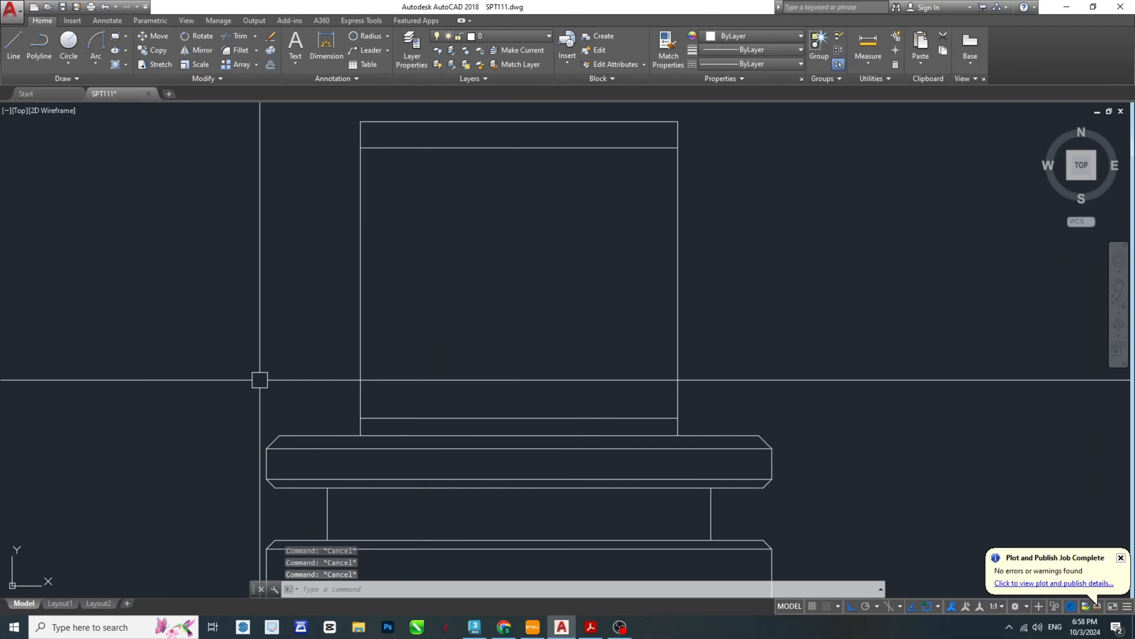
- Offset the head's left vertical side 0.3 outward to the left
{"action": "scroll", "coordinate": [379, 431], "scroll_direction": "up", "scroll_amount": 6}
{"action": "middle_click_drag", "start_coordinate": [380, 431], "coordinate": [532, 488]}
{"action": "scroll", "coordinate": [532, 489], "scroll_direction": "up", "scroll_amount": 2}
{"action": "type", "text": "o"}
{"action": "key", "text": "Return"}
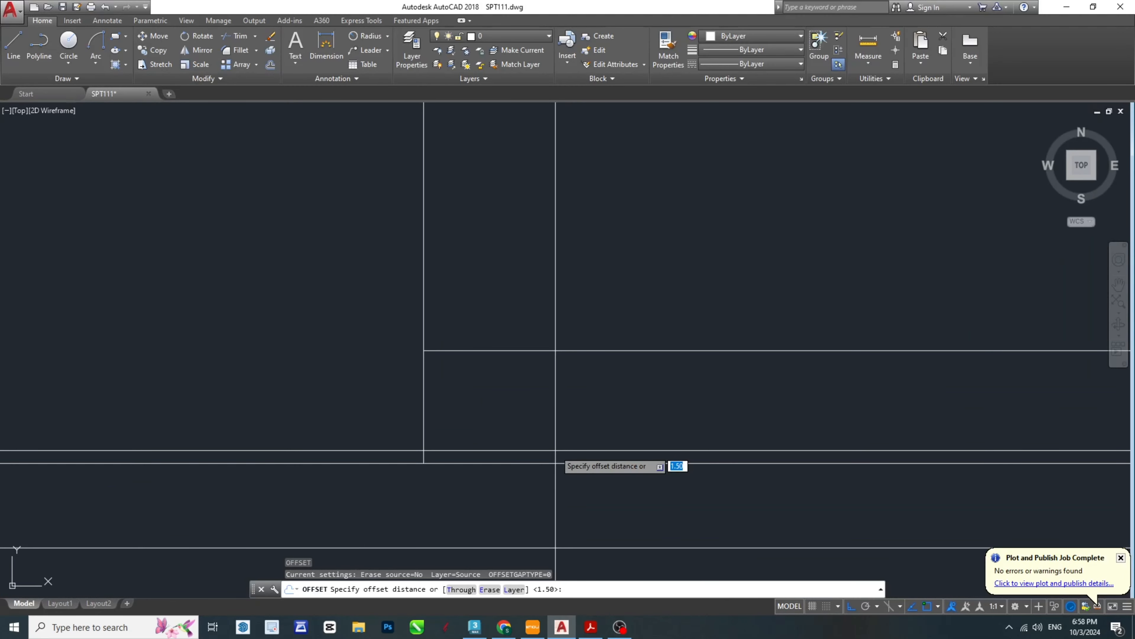
{"action": "type", "text": ".3"}
{"action": "key", "text": "Return"}
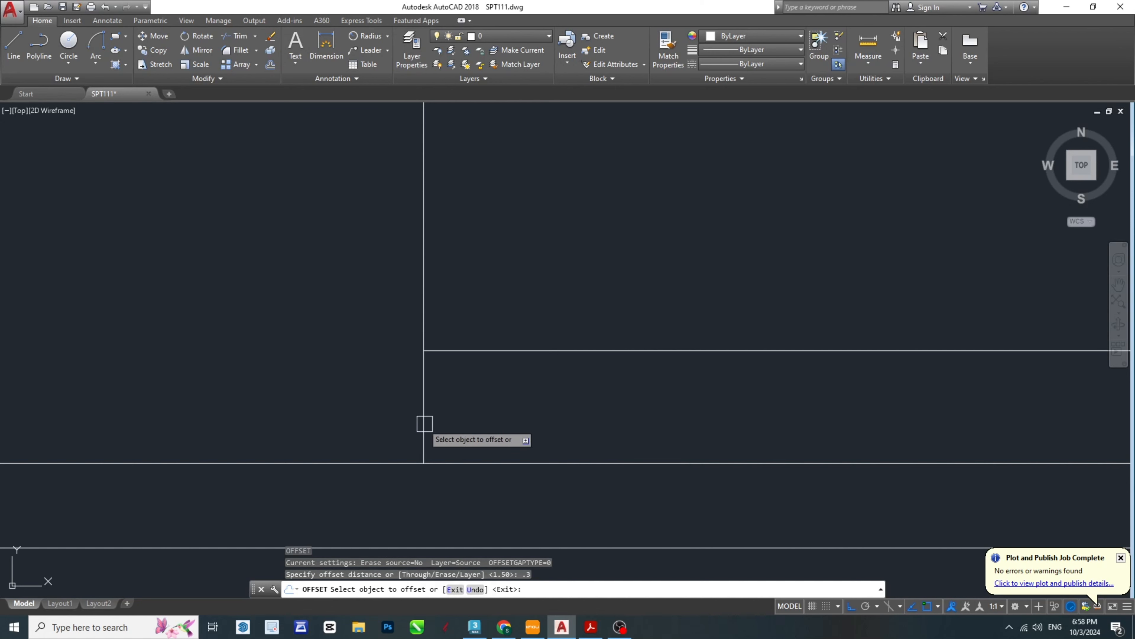
{"action": "left_click", "coordinate": [424, 425]}
{"action": "left_click", "coordinate": [322, 413]}
{"action": "scroll", "coordinate": [390, 446], "scroll_direction": "down", "scroll_amount": 4}
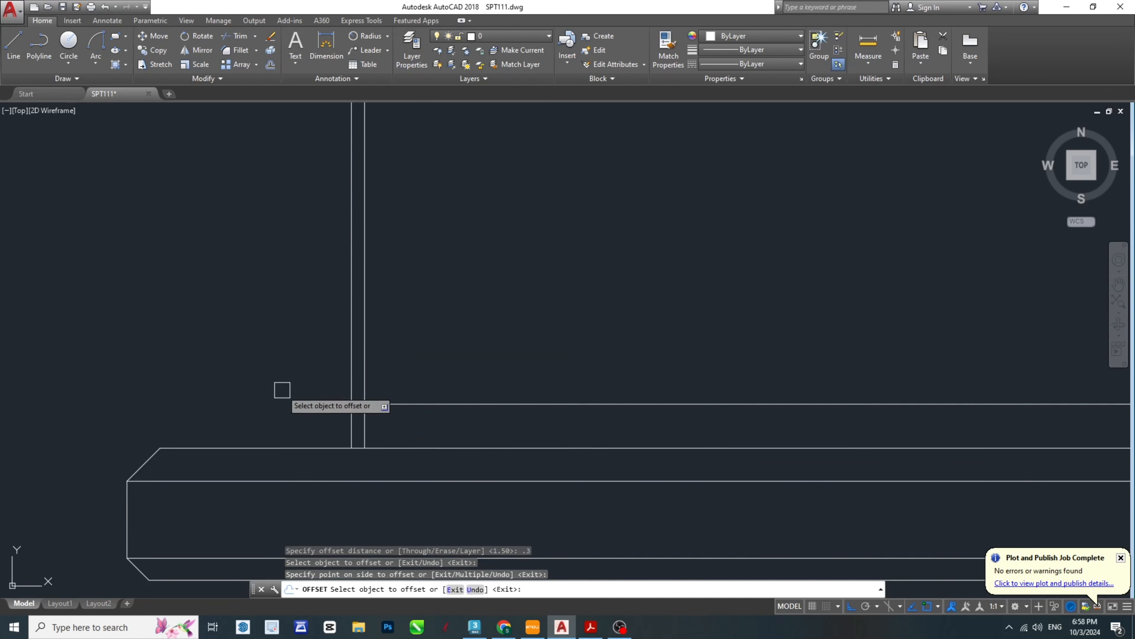
{"action": "scroll", "coordinate": [307, 438], "scroll_direction": "up", "scroll_amount": 8}
{"action": "middle_click_drag", "start_coordinate": [733, 389], "coordinate": [531, 380]}
{"action": "key", "text": "Escape"}
{"action": "key", "text": "Escape"}
{"action": "key", "text": "Escape"}
- Offset the flange's top edge 0.3 upward at the head's left base
{"action": "scroll", "coordinate": [406, 487], "scroll_direction": "up", "scroll_amount": 2}
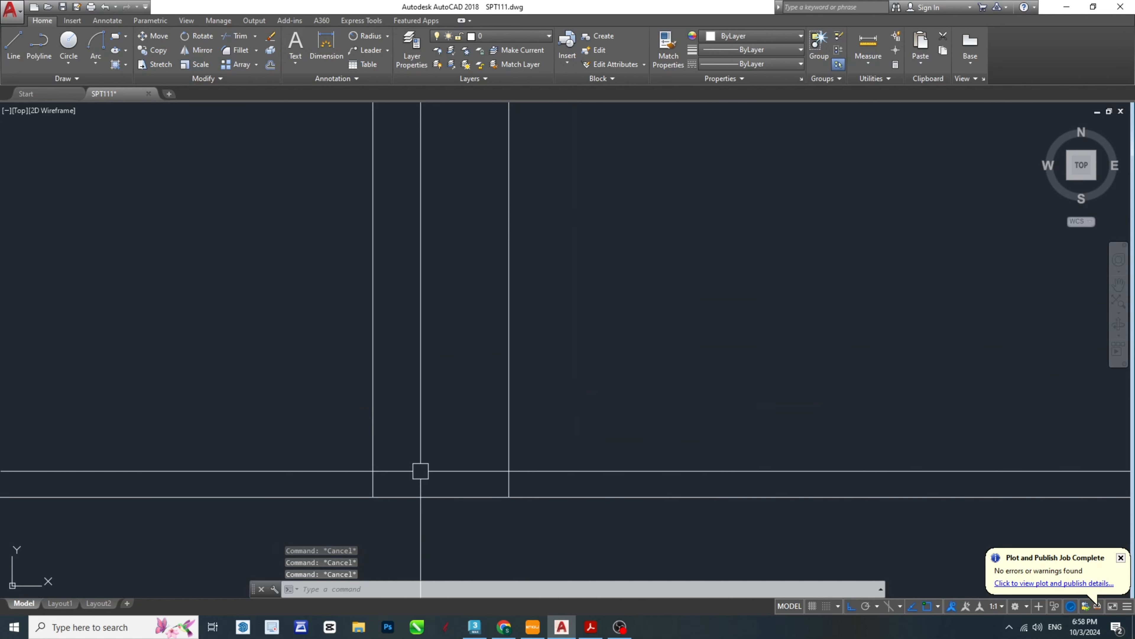
{"action": "middle_click_drag", "start_coordinate": [397, 494], "coordinate": [431, 482]}
{"action": "scroll", "coordinate": [434, 476], "scroll_direction": "down", "scroll_amount": 2}
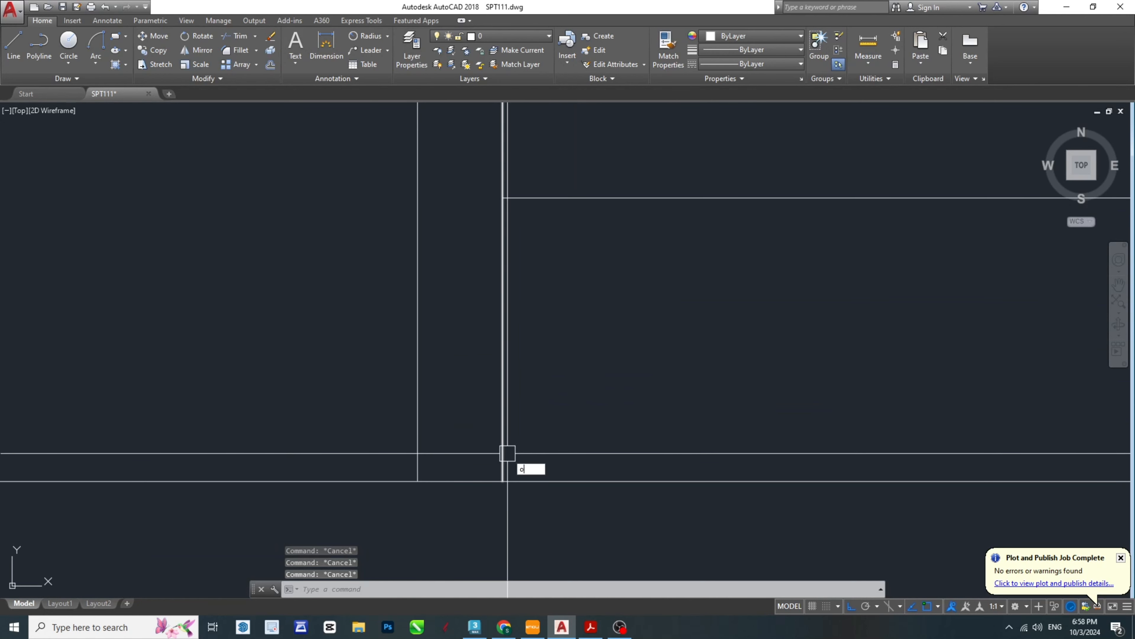
{"action": "key", "text": "Return"}
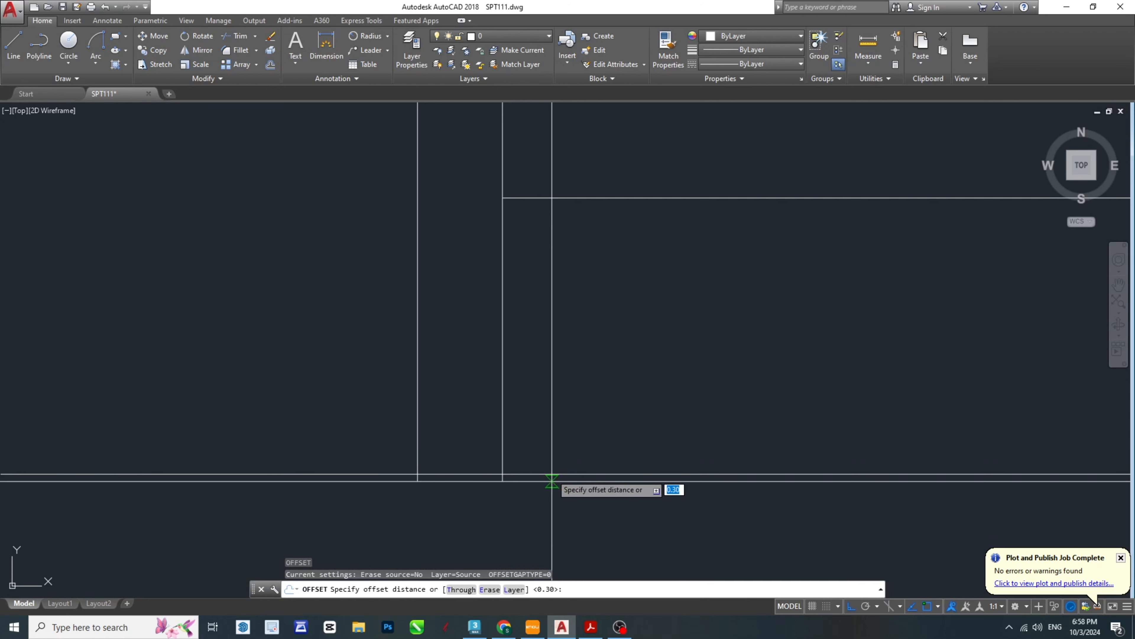
{"action": "key", "text": "Return"}
{"action": "left_click", "coordinate": [546, 481]}
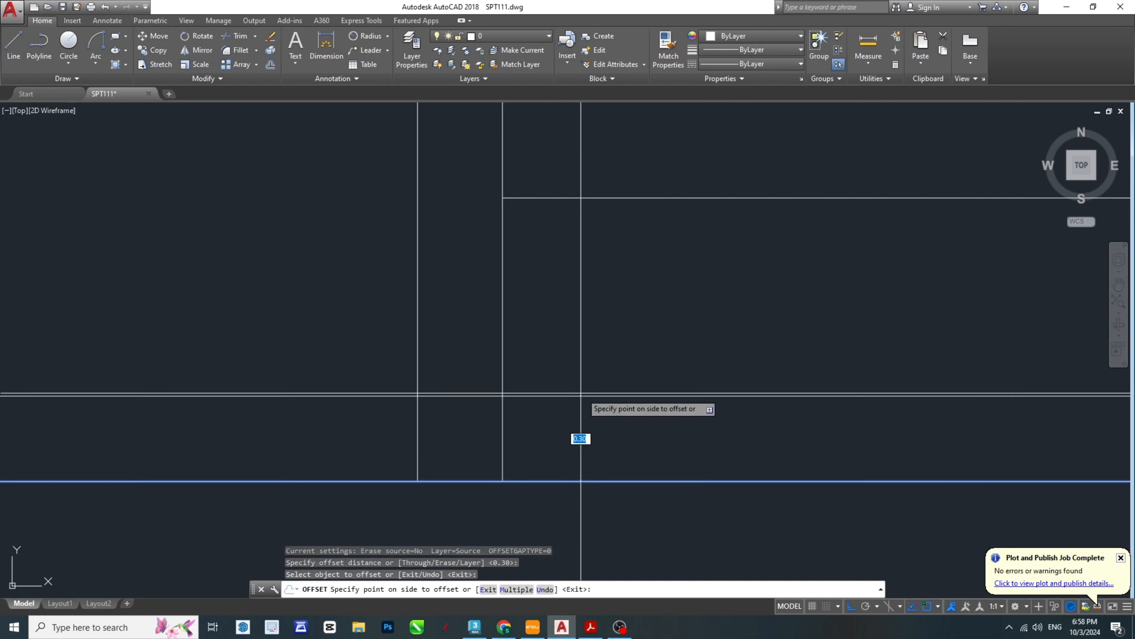
{"action": "left_click", "coordinate": [580, 438]}
{"action": "key", "text": "Escape"}
{"action": "key", "text": "Escape"}
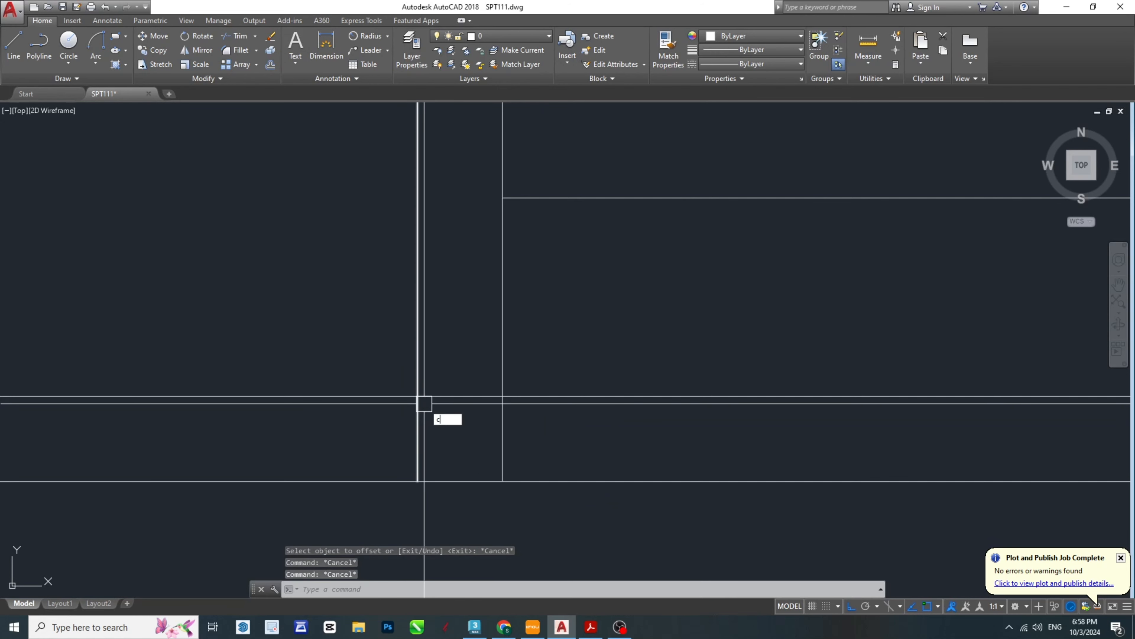
- Draw a circle centred where the two 0.3 offset lines intersect, with its radius reaching the head's left side
{"action": "key", "text": "Return"}
{"action": "left_click", "coordinate": [417, 396]}
{"action": "left_click", "coordinate": [502, 396]}
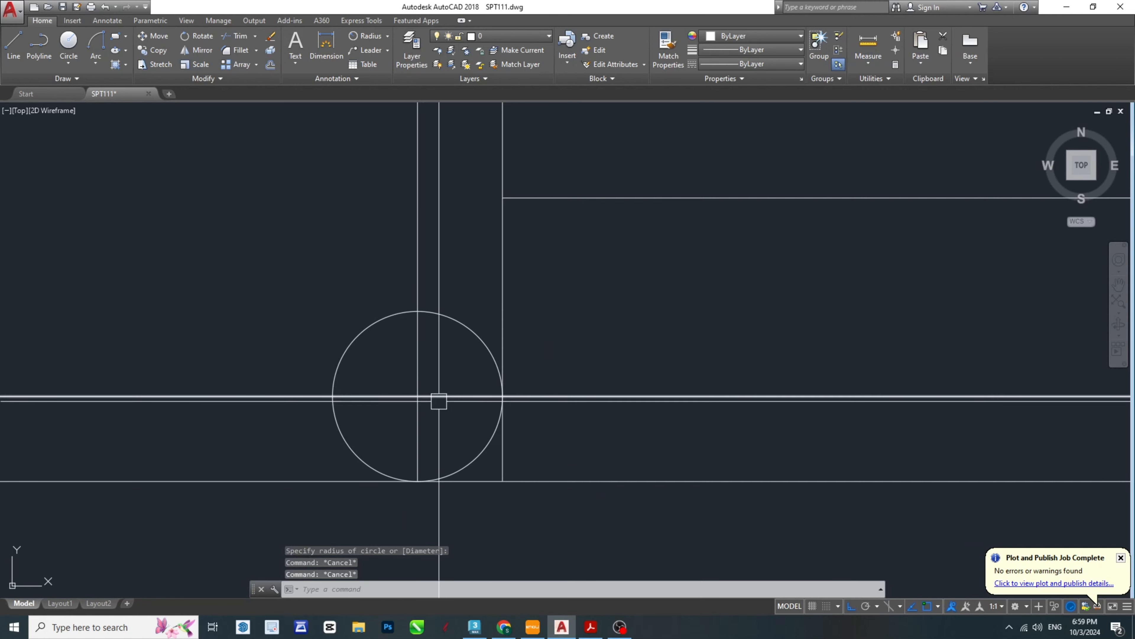
{"action": "left_click", "coordinate": [501, 315]}
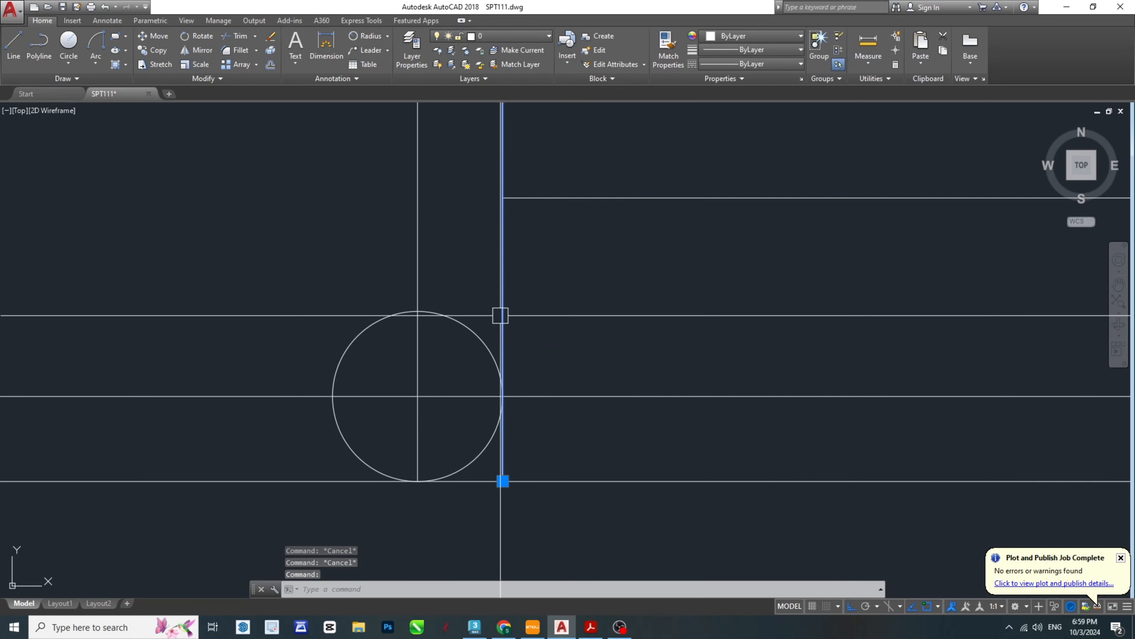
{"action": "key", "text": "Escape"}
- Delete the two 0.3 offset construction lines that cross at the circle's centre
{"action": "left_click", "coordinate": [431, 444]}
{"action": "left_click", "coordinate": [398, 370]}
{"action": "key", "text": "Delete"}
{"action": "middle_click_drag", "start_coordinate": [533, 348], "coordinate": [560, 376]}
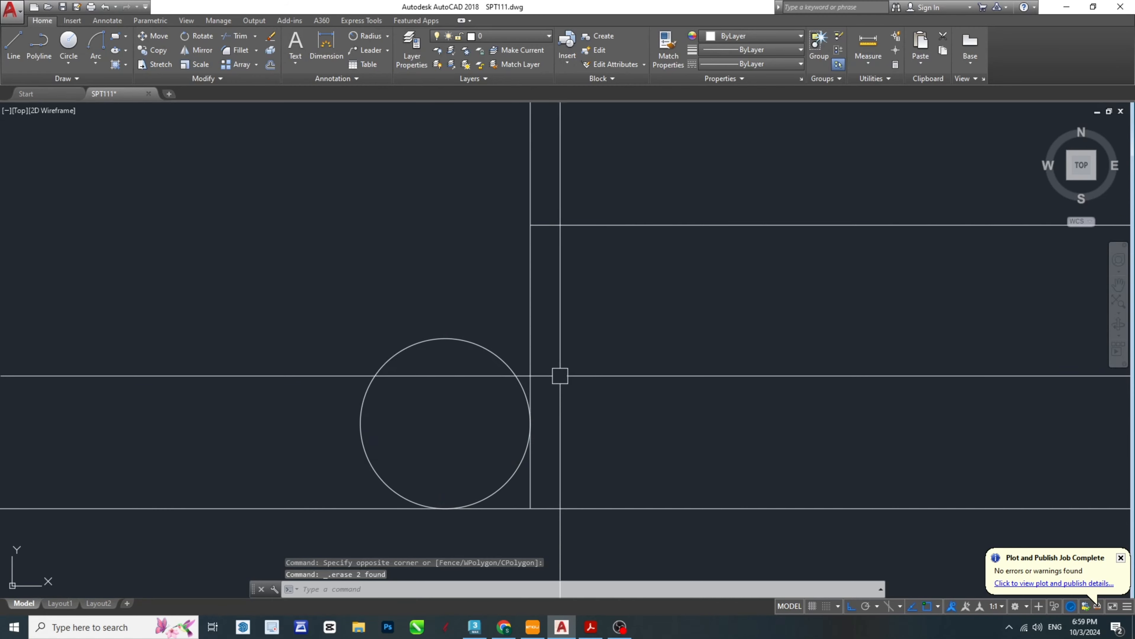
{"action": "left_click", "coordinate": [530, 344]}
{"action": "key", "text": "Escape"}
{"action": "key", "text": "Escape"}
- Trim the circle to its lower-right quarter arc, using the flange's top edge and the head's left side as cutting edges
{"action": "left_click", "coordinate": [369, 507]}
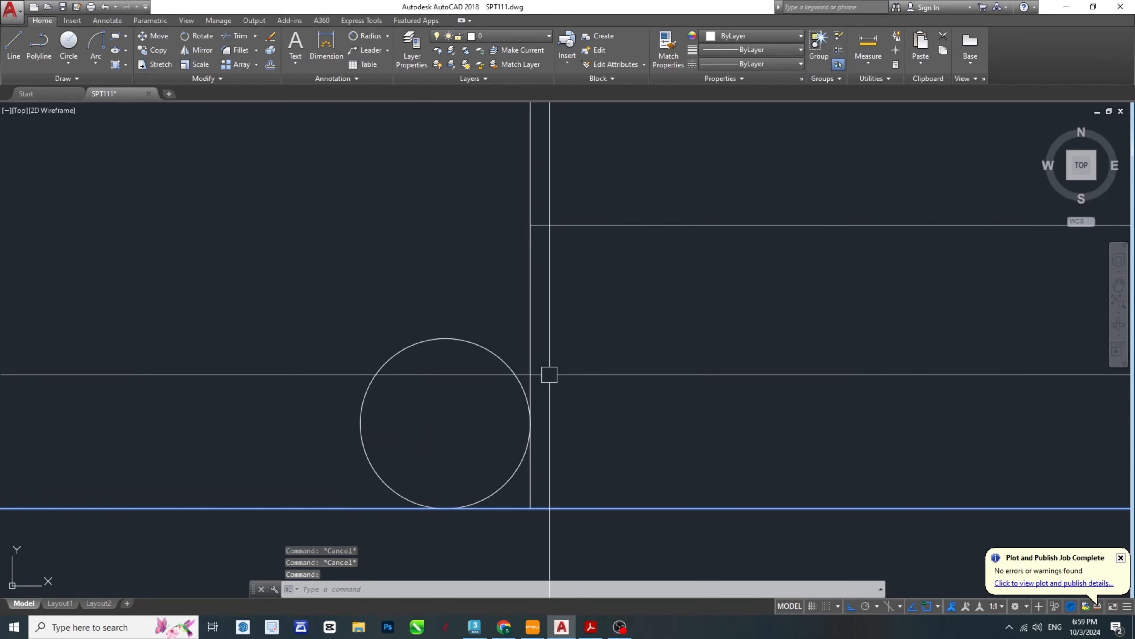
{"action": "left_click", "coordinate": [531, 330]}
{"action": "middle_click_drag", "start_coordinate": [530, 330], "coordinate": [633, 317]}
{"action": "key", "text": "space"}
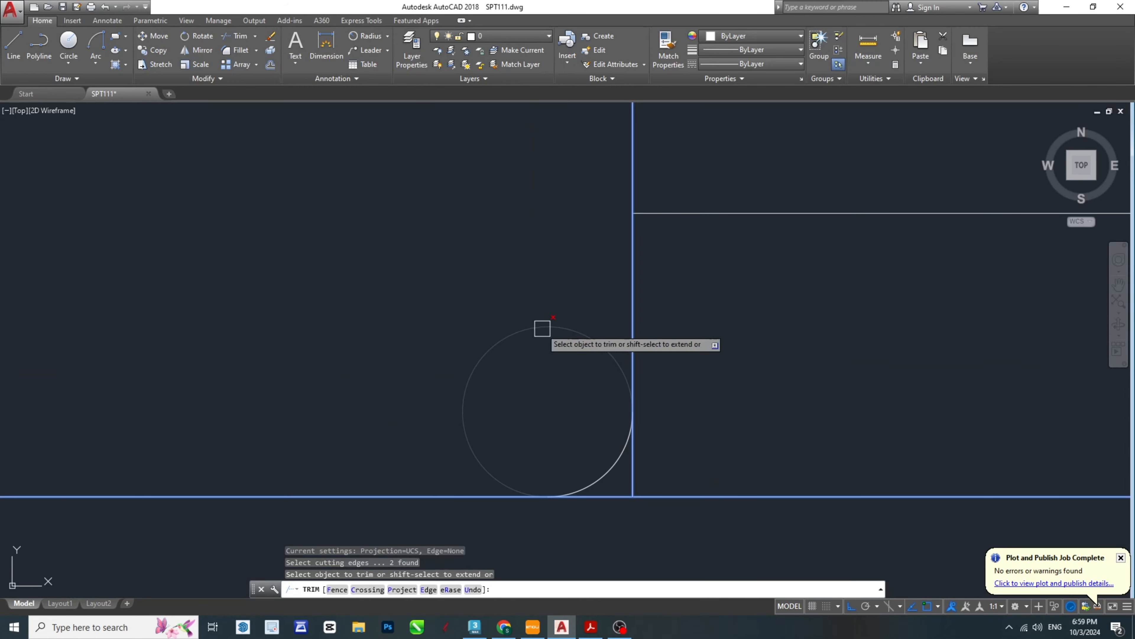
{"action": "left_click", "coordinate": [542, 327]}
{"action": "key", "text": "Escape"}
- Trim the lower end of the head's left side between the quarter arc and the flange
{"action": "key", "text": "Escape"}
{"action": "middle_click_drag", "start_coordinate": [637, 472], "coordinate": [567, 459]}
{"action": "scroll", "coordinate": [569, 458], "scroll_direction": "up", "scroll_amount": 3}
{"action": "type", "text": "tr"}
{"action": "key", "text": "space"}
{"action": "key", "text": "space"}
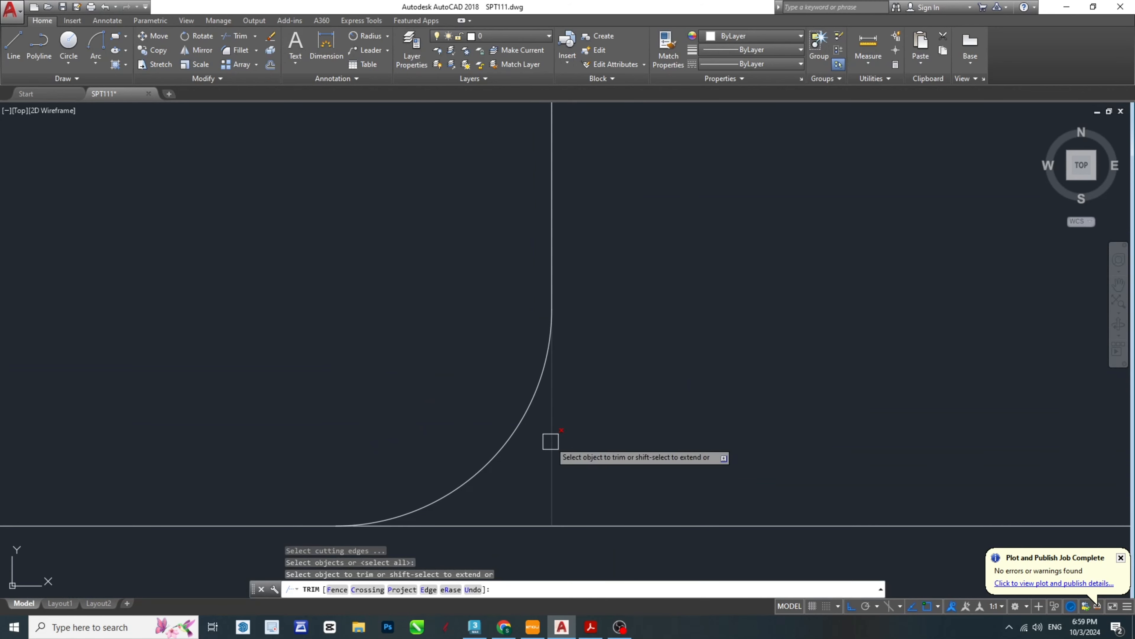
{"action": "scroll", "coordinate": [512, 439], "scroll_direction": "down", "scroll_amount": 5}
{"action": "key", "text": "Escape"}
{"action": "key", "text": "Escape"}
- Mirror the quarter arc to the head's right base about the vertical centreline, keeping the original
{"action": "scroll", "coordinate": [508, 439], "scroll_direction": "up", "scroll_amount": 1}
{"action": "left_click", "coordinate": [499, 441]}
{"action": "scroll", "coordinate": [581, 443], "scroll_direction": "down", "scroll_amount": 1}
{"action": "middle_click_drag", "start_coordinate": [675, 443], "coordinate": [514, 411]}
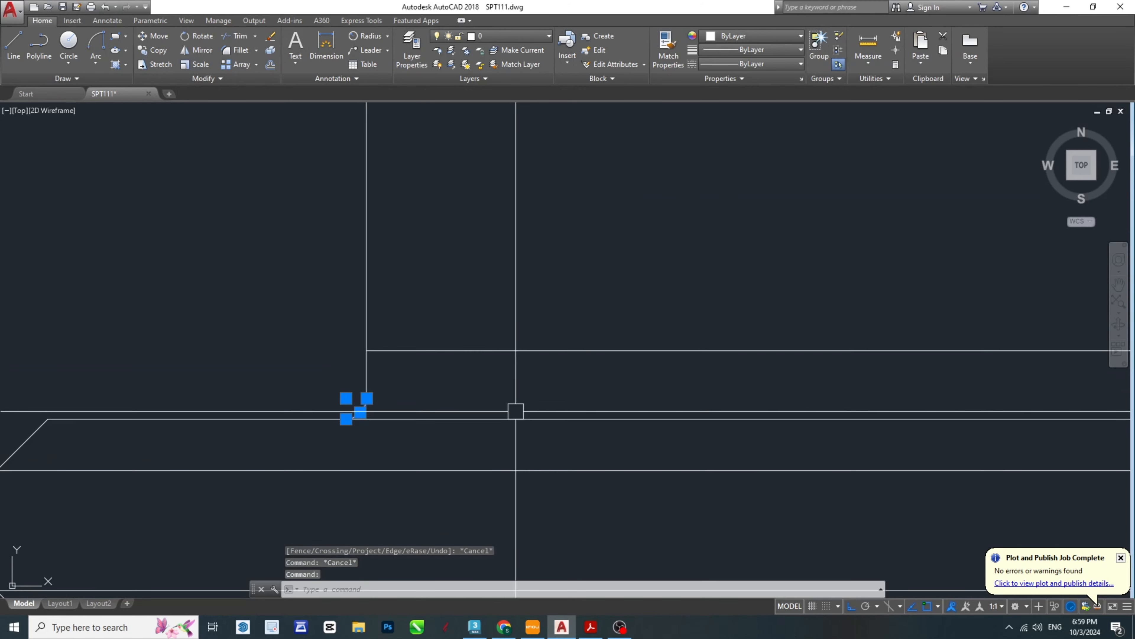
{"action": "type", "text": "mi"}
{"action": "key", "text": "space"}
{"action": "scroll", "coordinate": [516, 410], "scroll_direction": "down", "scroll_amount": 2}
{"action": "scroll", "coordinate": [514, 402], "scroll_direction": "up", "scroll_amount": 2}
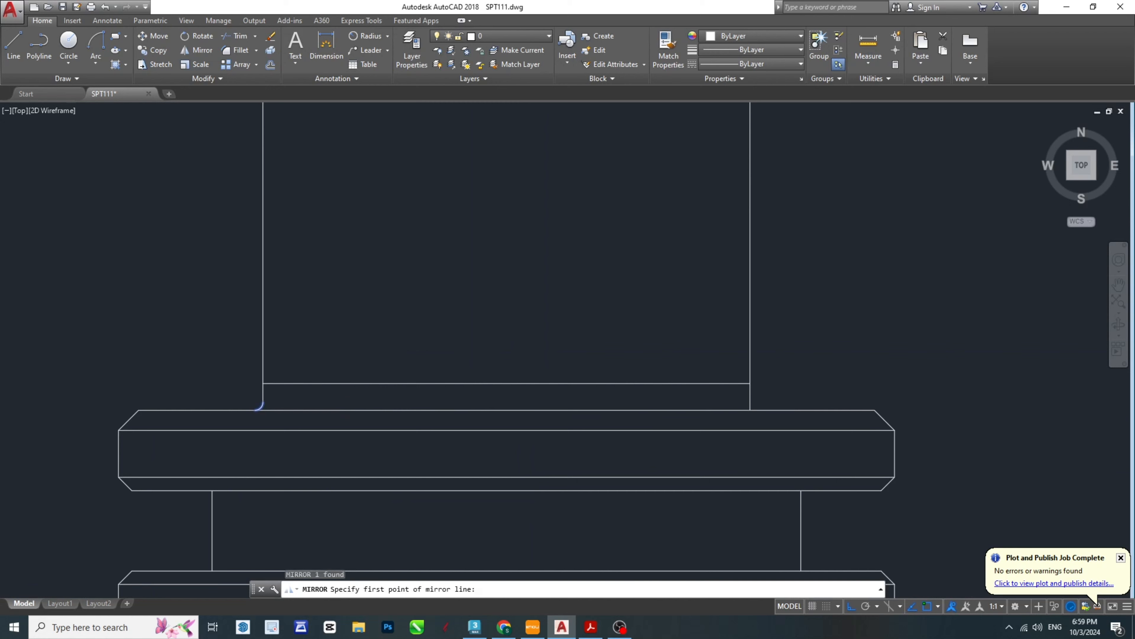
{"action": "left_click", "coordinate": [507, 382]}
{"action": "left_click", "coordinate": [518, 292]}
{"action": "key", "text": "space"}
{"action": "scroll", "coordinate": [767, 404], "scroll_direction": "up", "scroll_amount": 9}
{"action": "key", "text": "Escape"}
{"action": "key", "text": "Escape"}
{"action": "key", "text": "Escape"}
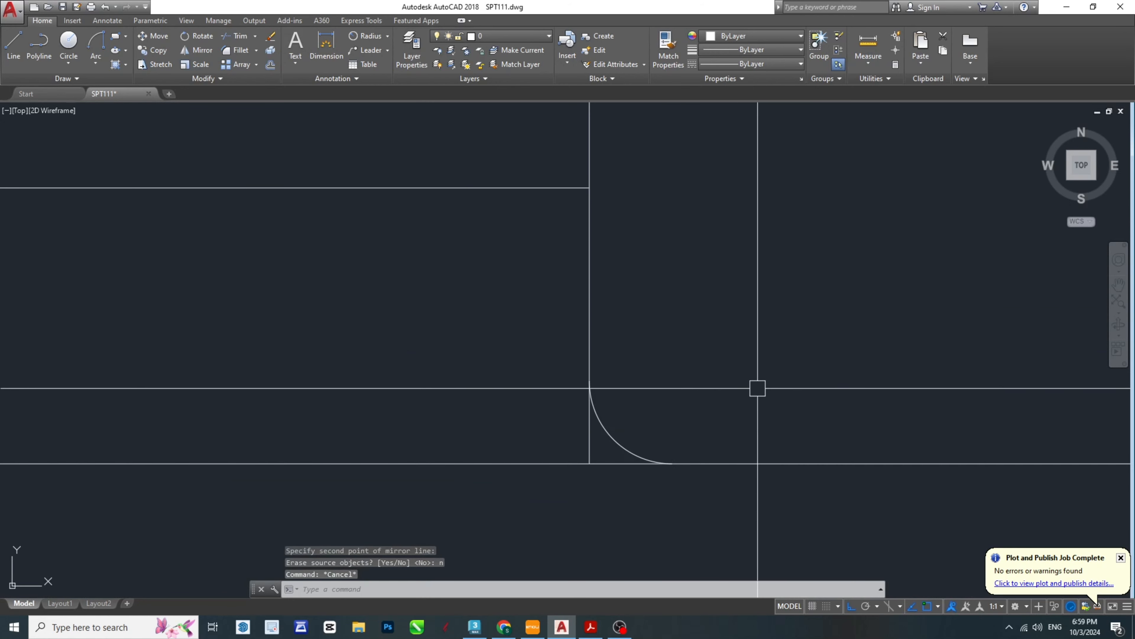
- Trim the lower end of the head's right side between the mirrored arc and the flange
{"action": "scroll", "coordinate": [603, 402], "scroll_direction": "up", "scroll_amount": 2}
{"action": "middle_click_drag", "start_coordinate": [619, 391], "coordinate": [642, 397]}
{"action": "type", "text": "tr"}
{"action": "key", "text": "space"}
{"action": "key", "text": "space"}
{"action": "left_click", "coordinate": [603, 455]}
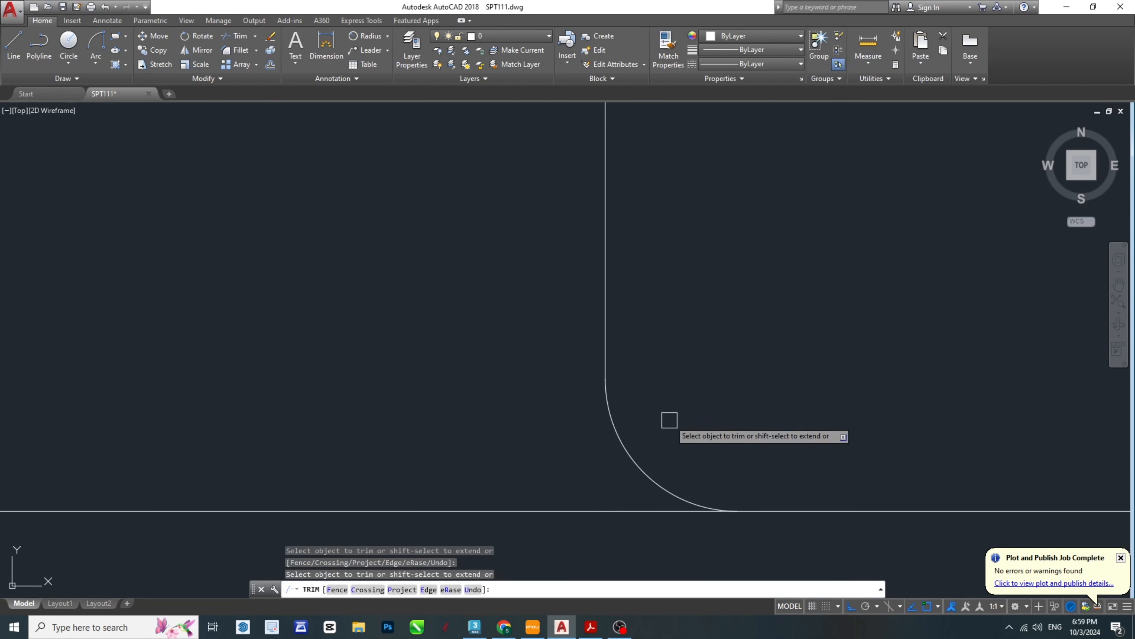
{"action": "scroll", "coordinate": [682, 416], "scroll_direction": "down", "scroll_amount": 10}
{"action": "key", "text": "Escape"}
{"action": "key", "text": "Escape"}
{"action": "scroll", "coordinate": [655, 360], "scroll_direction": "up", "scroll_amount": 8}
{"action": "scroll", "coordinate": [686, 452], "scroll_direction": "down", "scroll_amount": 8}
{"action": "key", "text": "Escape"}
{"action": "key", "text": "Escape"}
- Check the chamfered corners at the top of the hexagonal head in the SPT-Model PDF, and return to AutoCAD
{"action": "scroll", "coordinate": [679, 254], "scroll_direction": "up", "scroll_amount": 2}
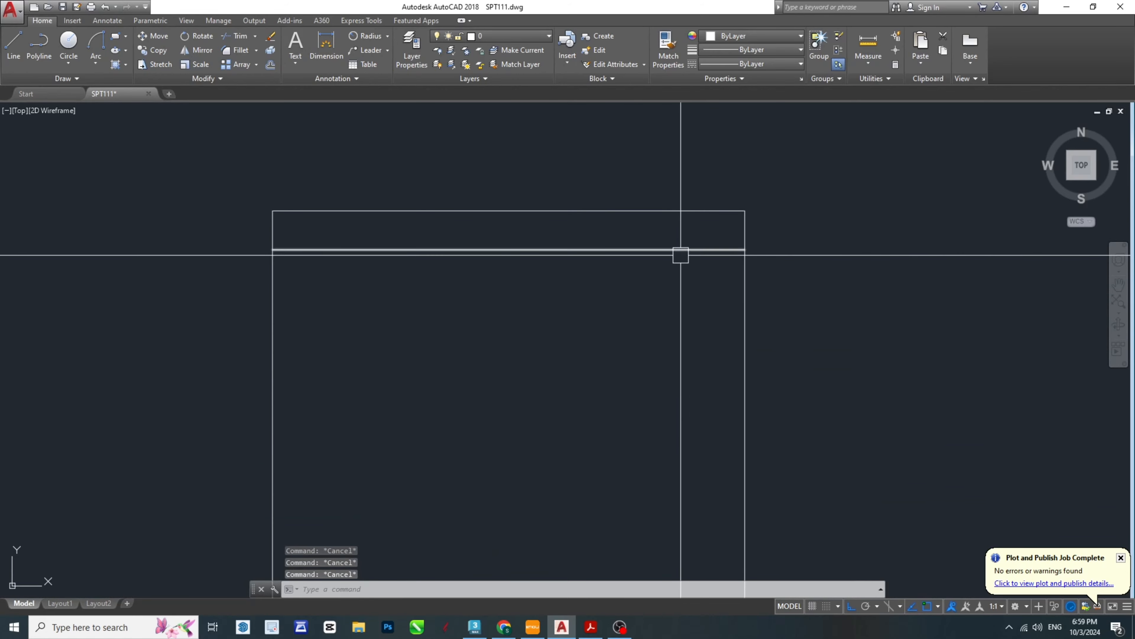
{"action": "left_click", "coordinate": [585, 630]}
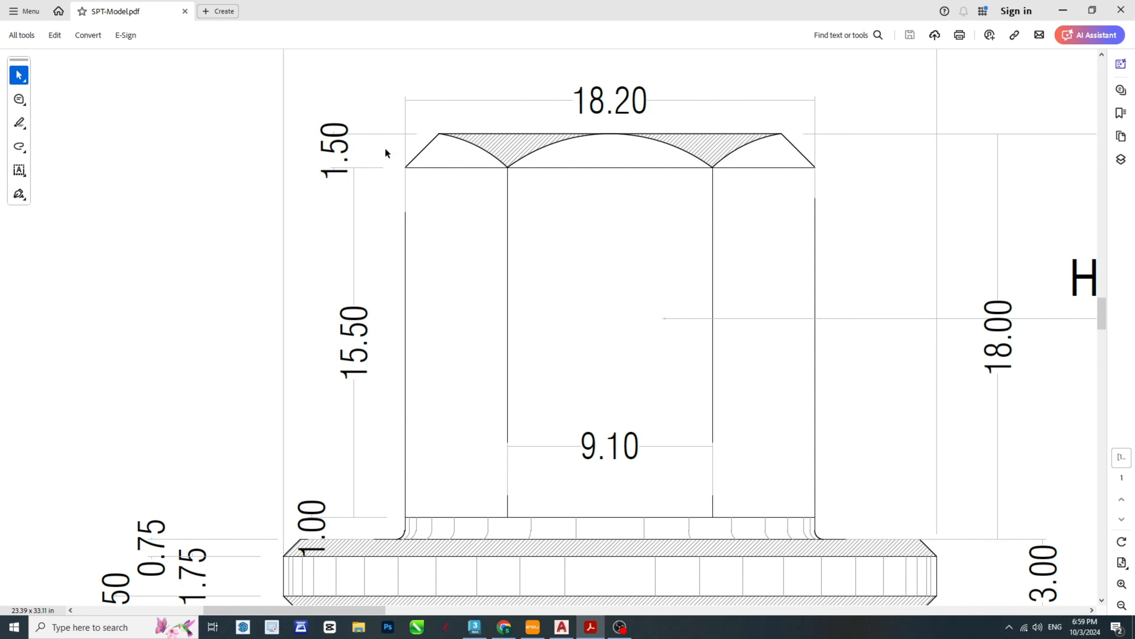
{"action": "left_click", "coordinate": [562, 628]}
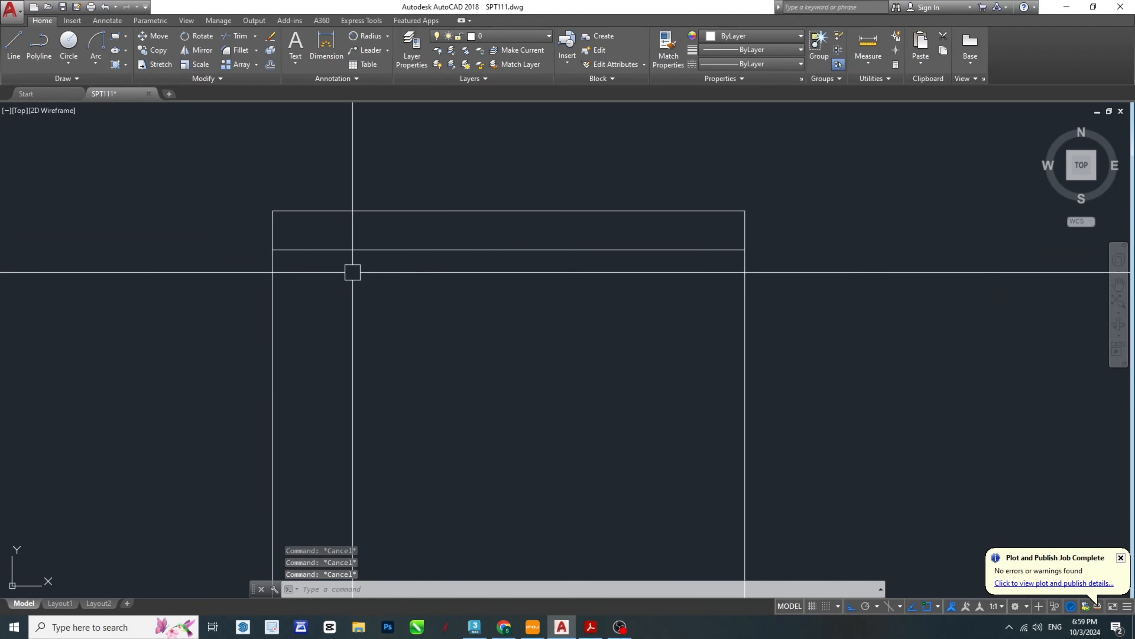
- Offset the head's left and right vertical sides 1.5 inward
{"action": "scroll", "coordinate": [264, 246], "scroll_direction": "up", "scroll_amount": 2}
{"action": "type", "text": "o"}
{"action": "key", "text": "Return"}
{"action": "type", "text": "1."}
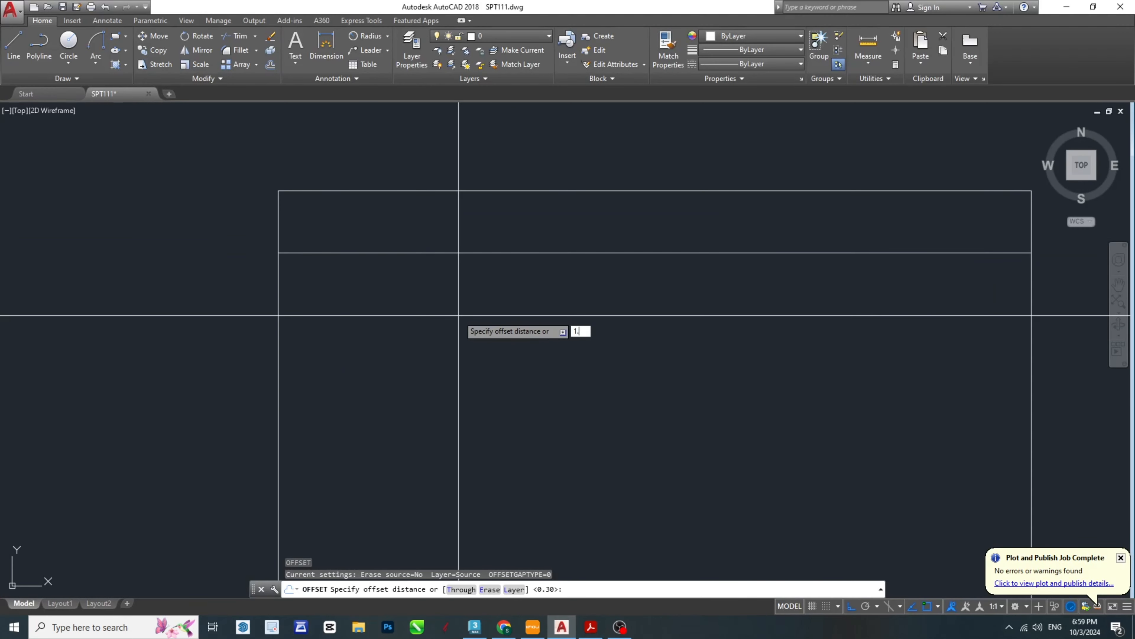
{"action": "type", "text": "5"}
{"action": "key", "text": "Return"}
{"action": "left_click", "coordinate": [279, 230]}
{"action": "left_click", "coordinate": [313, 230]}
{"action": "middle_click_drag", "start_coordinate": [1040, 233], "coordinate": [905, 245]}
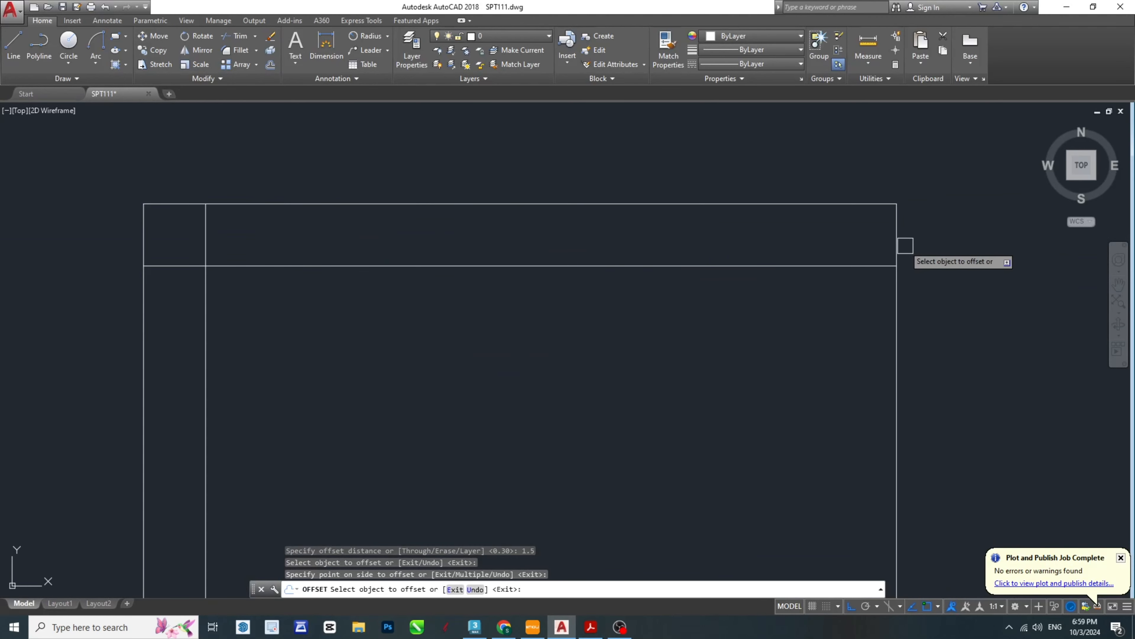
{"action": "left_click", "coordinate": [903, 225]}
{"action": "left_click", "coordinate": [684, 241]}
{"action": "key", "text": "Escape"}
{"action": "key", "text": "Escape"}
{"action": "key", "text": "Escape"}
- Draw diagonal chamfer lines at both top corners of the head, joining the offset lines' top ends to the sides at the lower horizontal line
{"action": "middle_click_drag", "start_coordinate": [536, 305], "coordinate": [620, 315]}
{"action": "type", "text": "l"}
{"action": "key", "text": "Return"}
{"action": "left_click", "coordinate": [227, 276]}
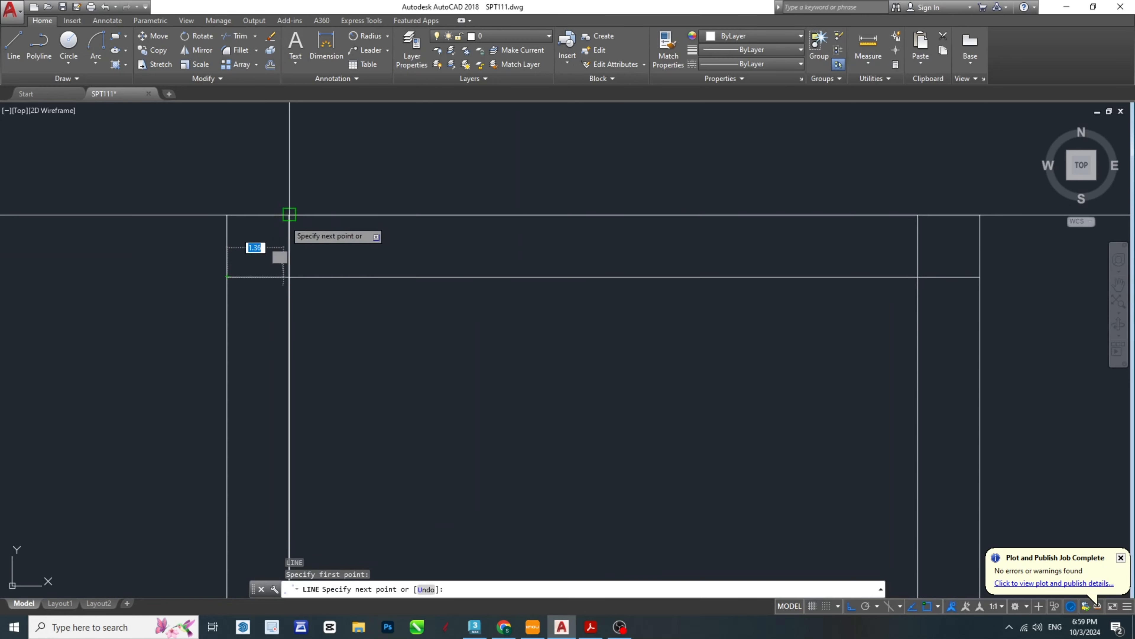
{"action": "left_click", "coordinate": [289, 215]}
{"action": "key", "text": "Escape"}
{"action": "key", "text": "Escape"}
{"action": "key", "text": "Return"}
{"action": "left_click", "coordinate": [918, 215]}
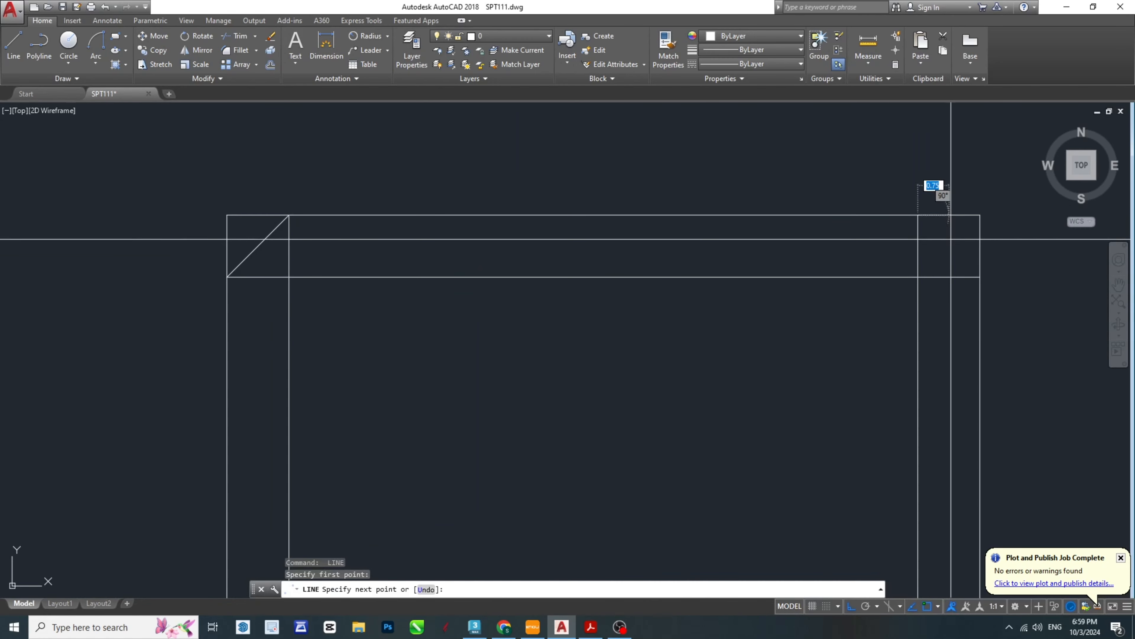
{"action": "left_click", "coordinate": [980, 277]}
{"action": "key", "text": "Escape"}
- Trim the head's top edge and vertical sides outside the two diagonal chamfer lines
{"action": "middle_click_drag", "start_coordinate": [904, 281], "coordinate": [870, 298]}
{"action": "type", "text": "tr"}
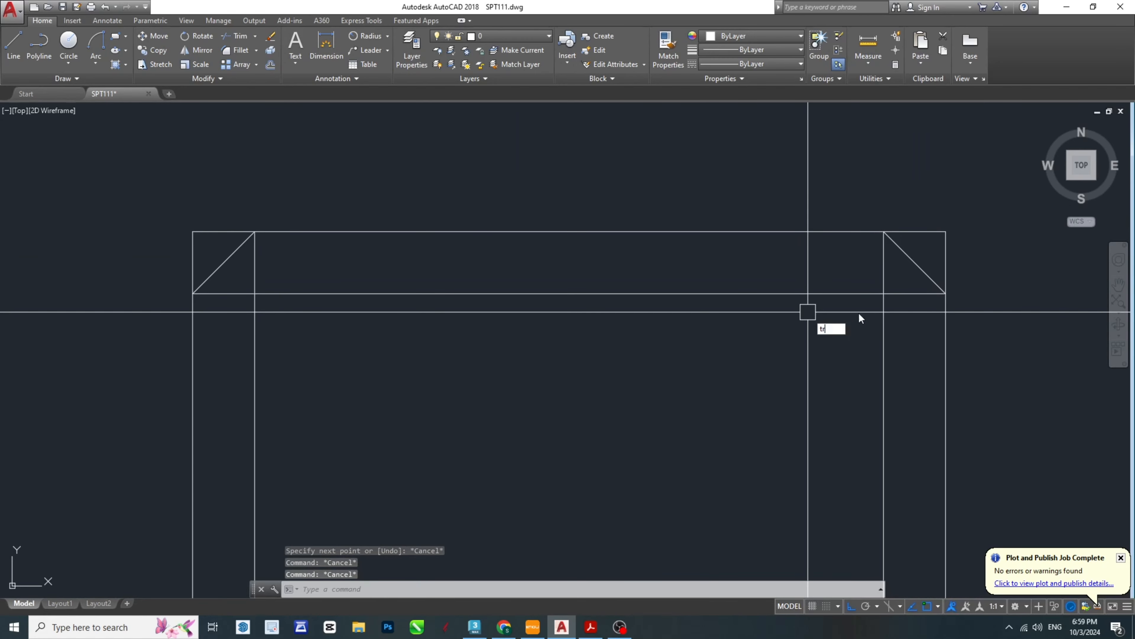
{"action": "key", "text": "Return"}
{"action": "key", "text": "Return"}
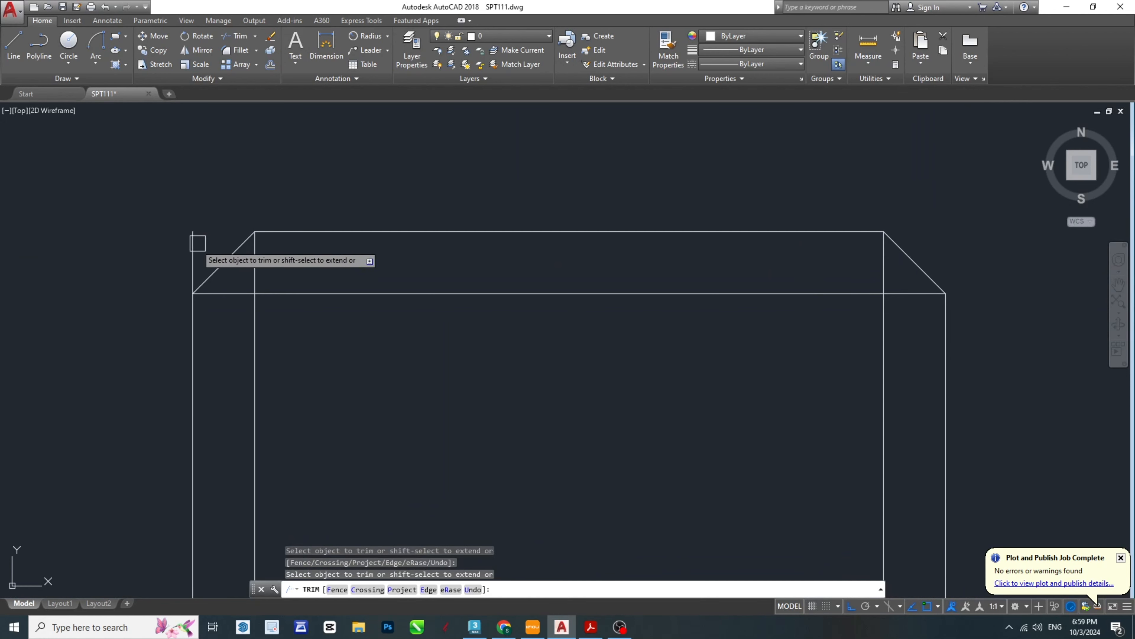
{"action": "key", "text": "Escape"}
- Delete the two vertical construction lines offset inside the head
{"action": "left_click", "coordinate": [253, 353]}
{"action": "left_click", "coordinate": [882, 332]}
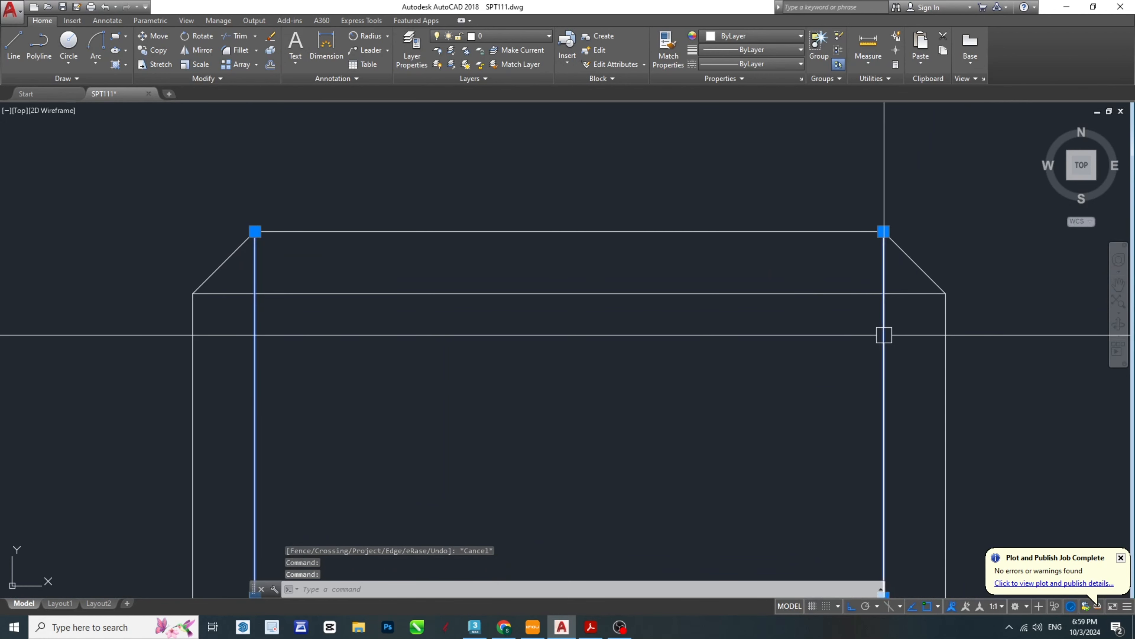
{"action": "key", "text": "Delete"}
{"action": "middle_click_drag", "start_coordinate": [740, 429], "coordinate": [594, 237]}
{"action": "scroll", "coordinate": [595, 238], "scroll_direction": "down", "scroll_amount": 6}
{"action": "key", "text": "Escape"}
{"action": "key", "text": "Escape"}
{"action": "middle_click_drag", "start_coordinate": [548, 473], "coordinate": [624, 370]}
{"action": "scroll", "coordinate": [625, 371], "scroll_direction": "down", "scroll_amount": 4}
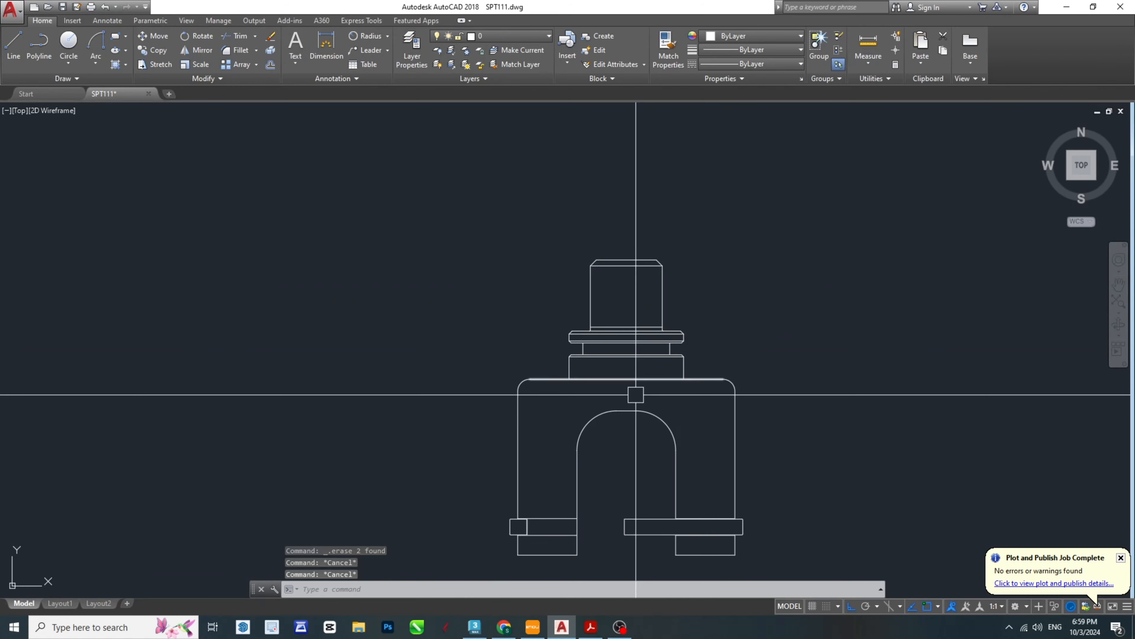
{"action": "middle_click_drag", "start_coordinate": [642, 436], "coordinate": [650, 404]}
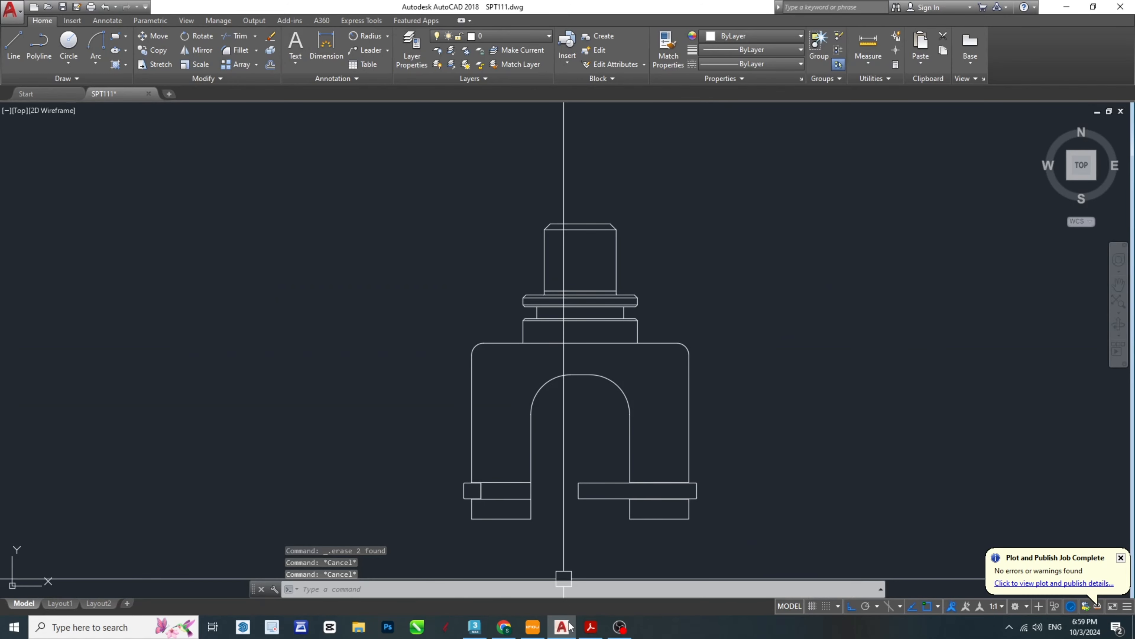
- Examine the hexagonal head's vertical edges, top arcs and dimensions in the SPT-Model PDF, and return to AutoCAD
{"action": "left_click", "coordinate": [592, 627]}
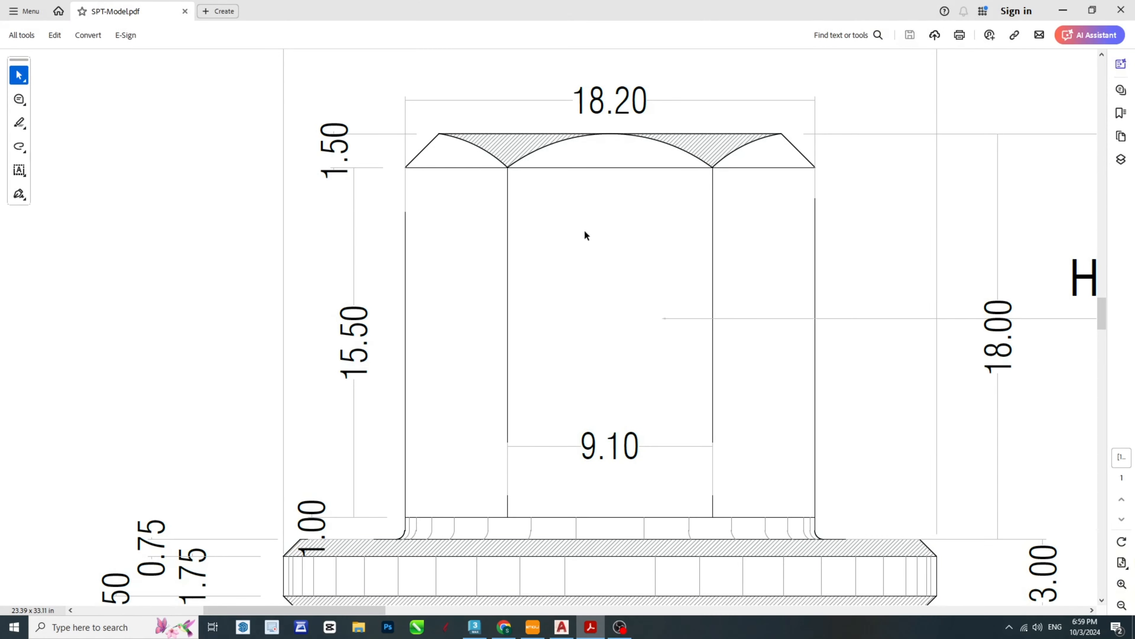
{"action": "scroll", "coordinate": [640, 353], "scroll_direction": "down", "scroll_amount": 15}
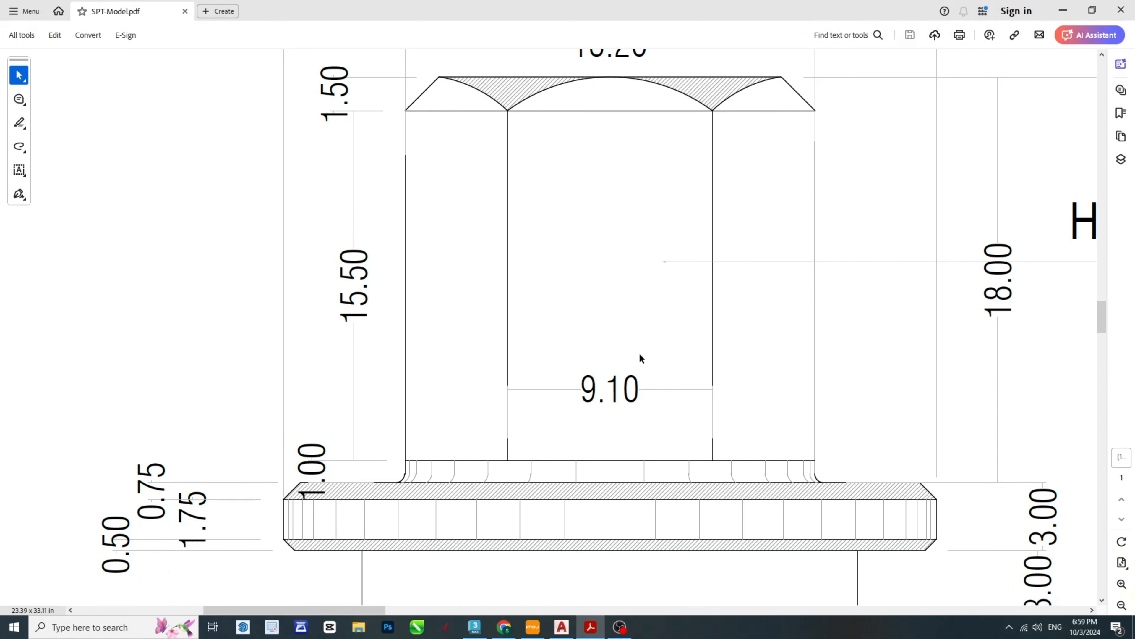
{"action": "scroll", "coordinate": [655, 365], "scroll_direction": "down", "scroll_amount": 4, "text": "ctrl"}
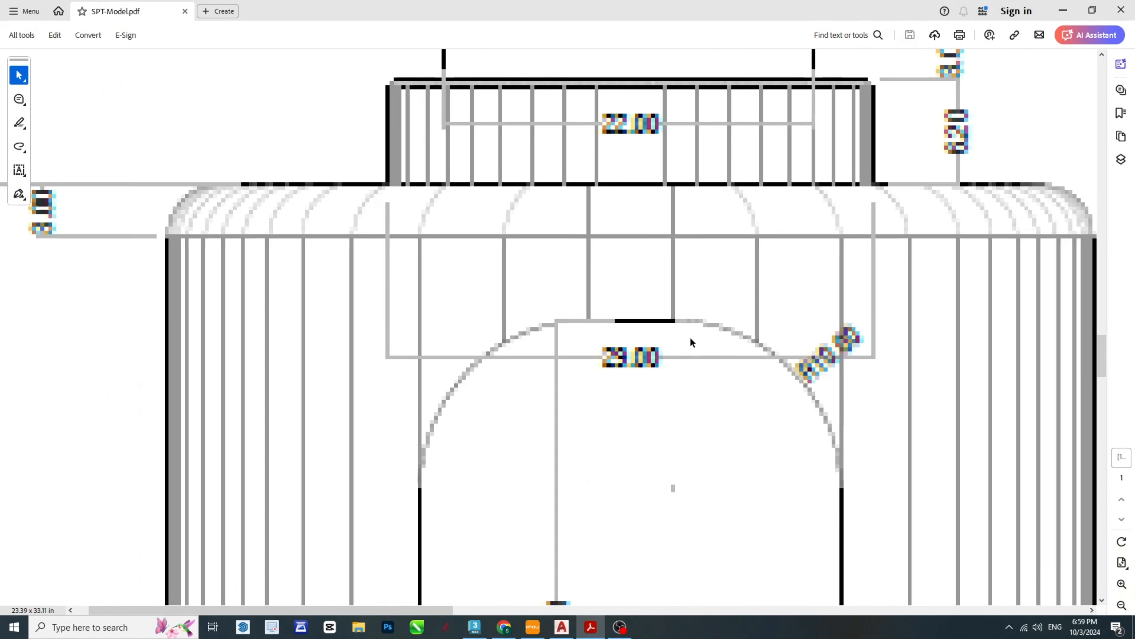
{"action": "scroll", "coordinate": [522, 404], "scroll_direction": "down", "scroll_amount": 1, "text": "ctrl"}
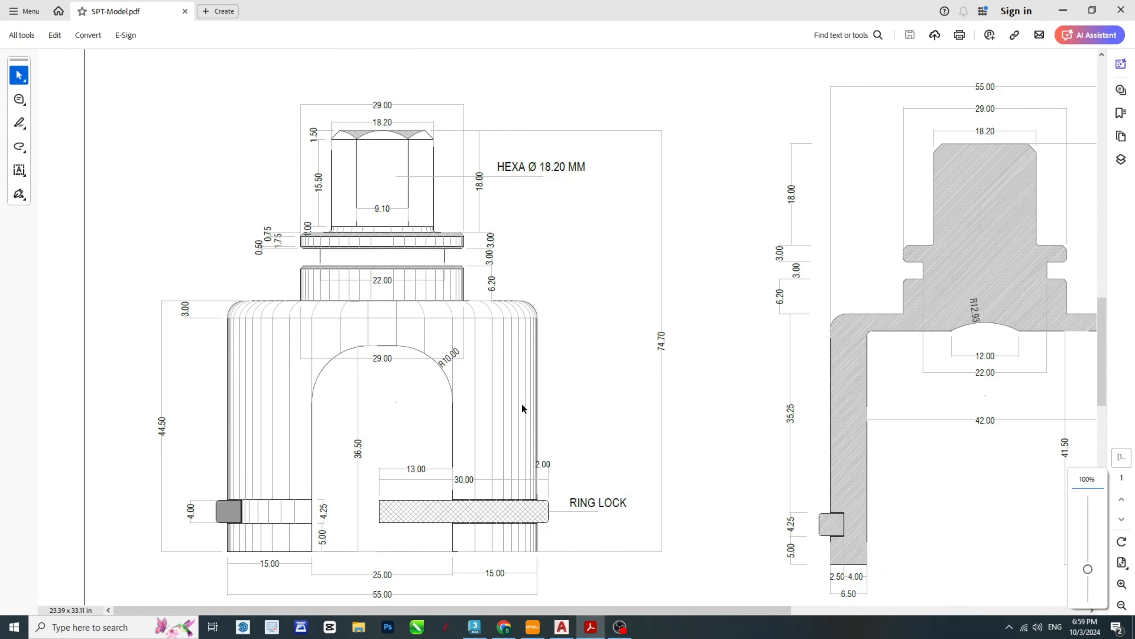
{"action": "scroll", "coordinate": [303, 229], "scroll_direction": "up", "scroll_amount": 2, "text": "ctrl"}
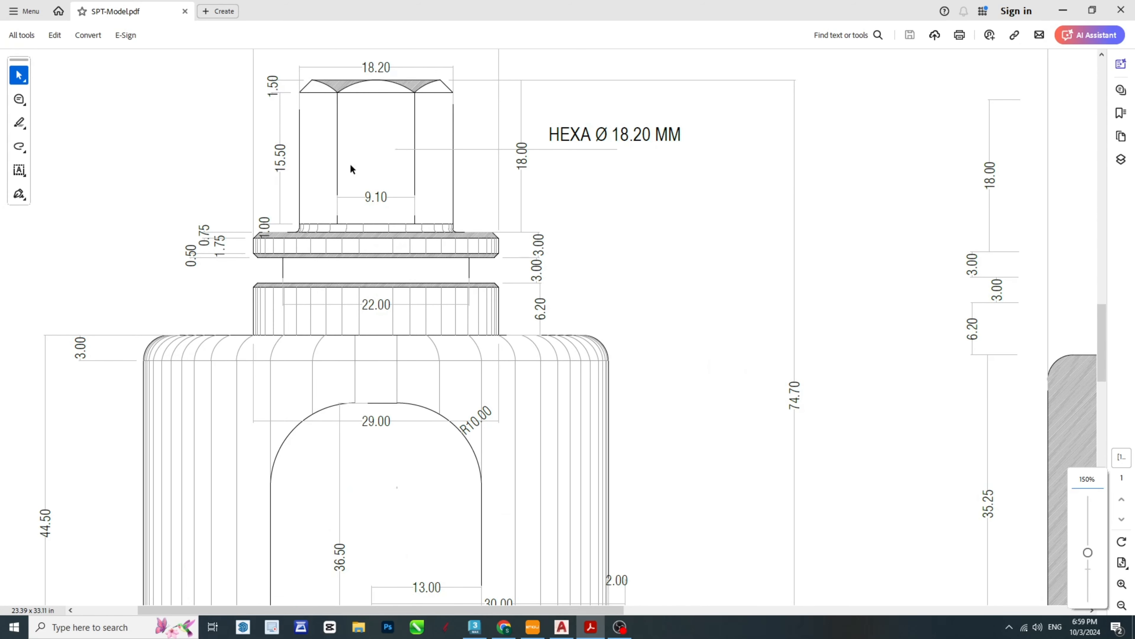
{"action": "scroll", "coordinate": [591, 266], "scroll_direction": "up", "scroll_amount": 3, "text": "ctrl"}
{"action": "scroll", "coordinate": [674, 393], "scroll_direction": "down", "scroll_amount": 2}
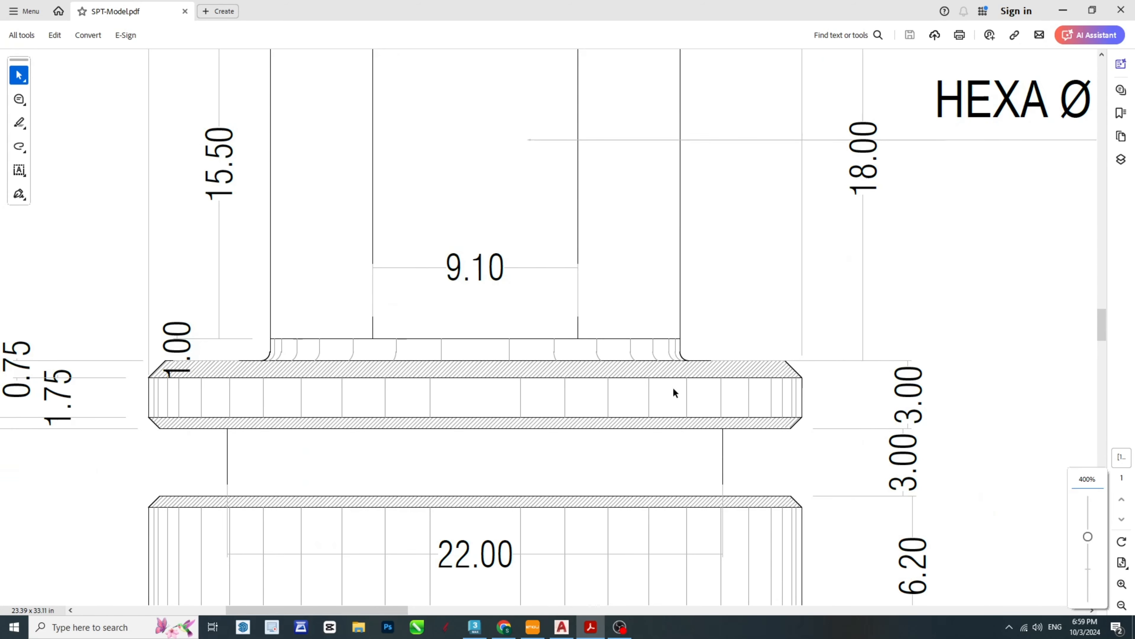
{"action": "scroll", "coordinate": [663, 341], "scroll_direction": "up", "scroll_amount": 5}
{"action": "scroll", "coordinate": [528, 299], "scroll_direction": "down", "scroll_amount": 1, "text": "ctrl"}
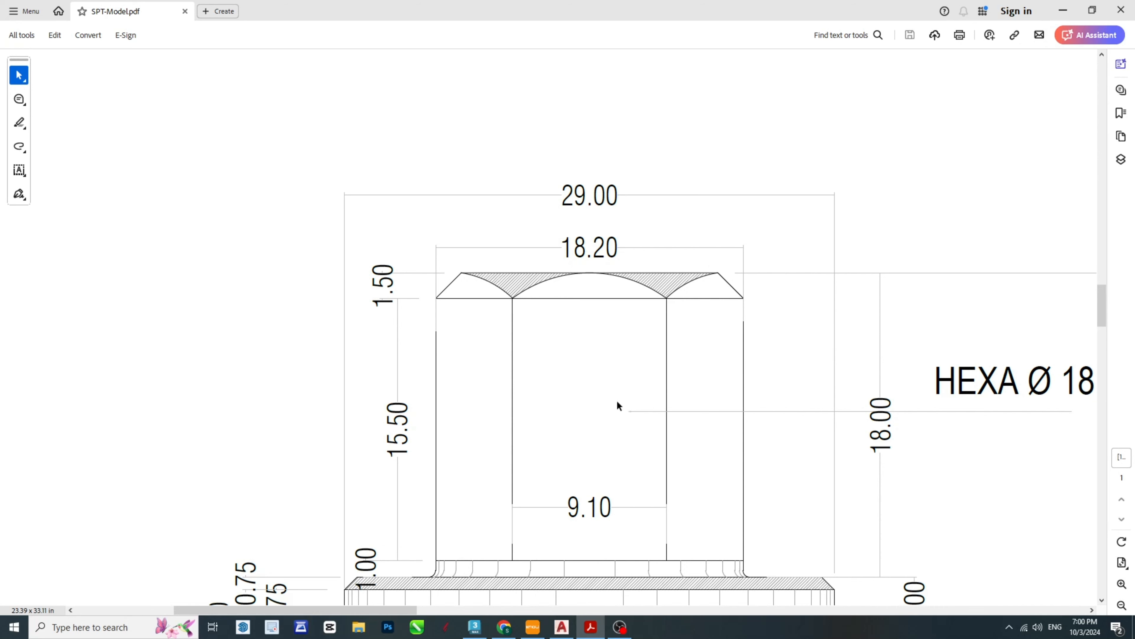
{"action": "left_click", "coordinate": [565, 629]}
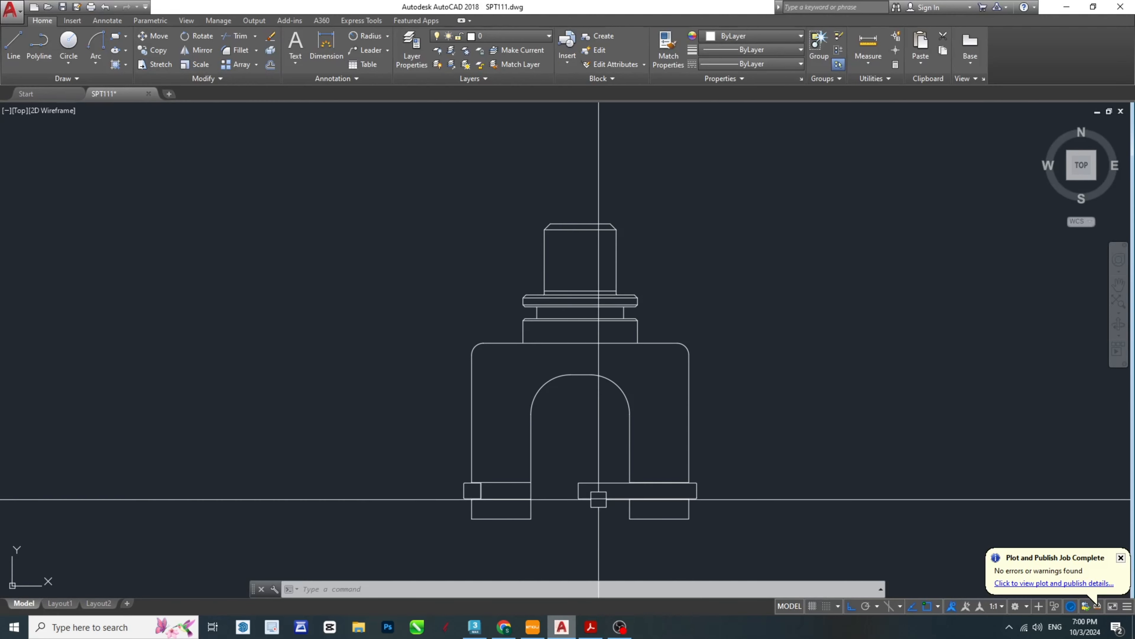
- Offset the head's vertical centre line by 4.55 to both sides
{"action": "key", "text": "Escape"}
{"action": "key", "text": "Escape"}
{"action": "key", "text": "Escape"}
{"action": "scroll", "coordinate": [580, 331], "scroll_direction": "up", "scroll_amount": 6}
{"action": "middle_click_drag", "start_coordinate": [590, 229], "coordinate": [646, 393]}
{"action": "type", "text": "o"}
{"action": "key", "text": "space"}
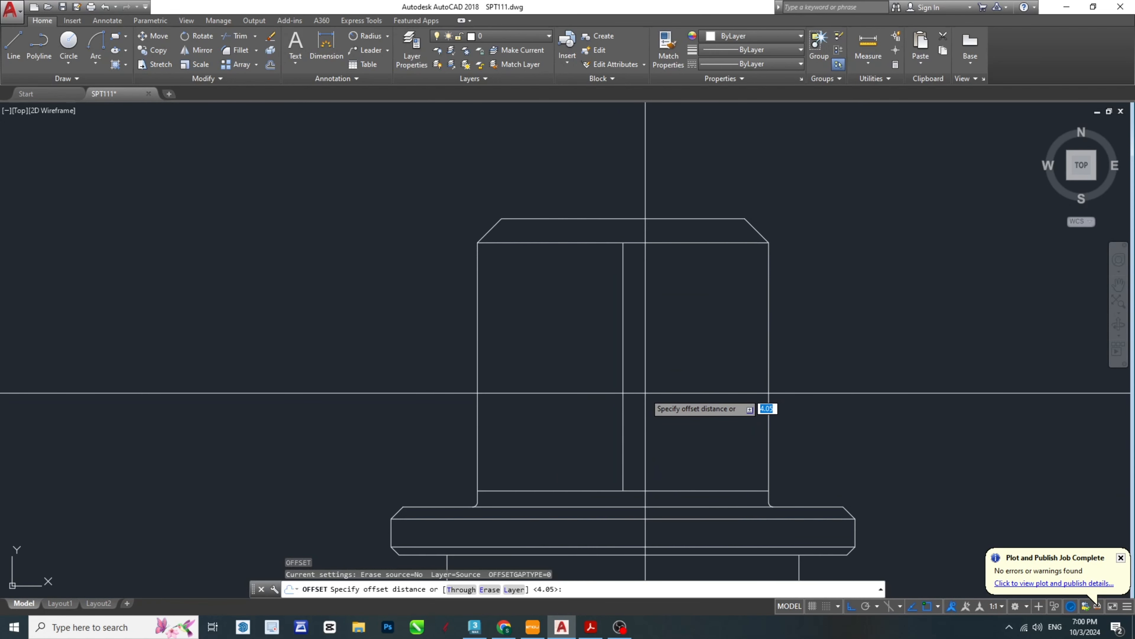
{"action": "type", "text": "4."}
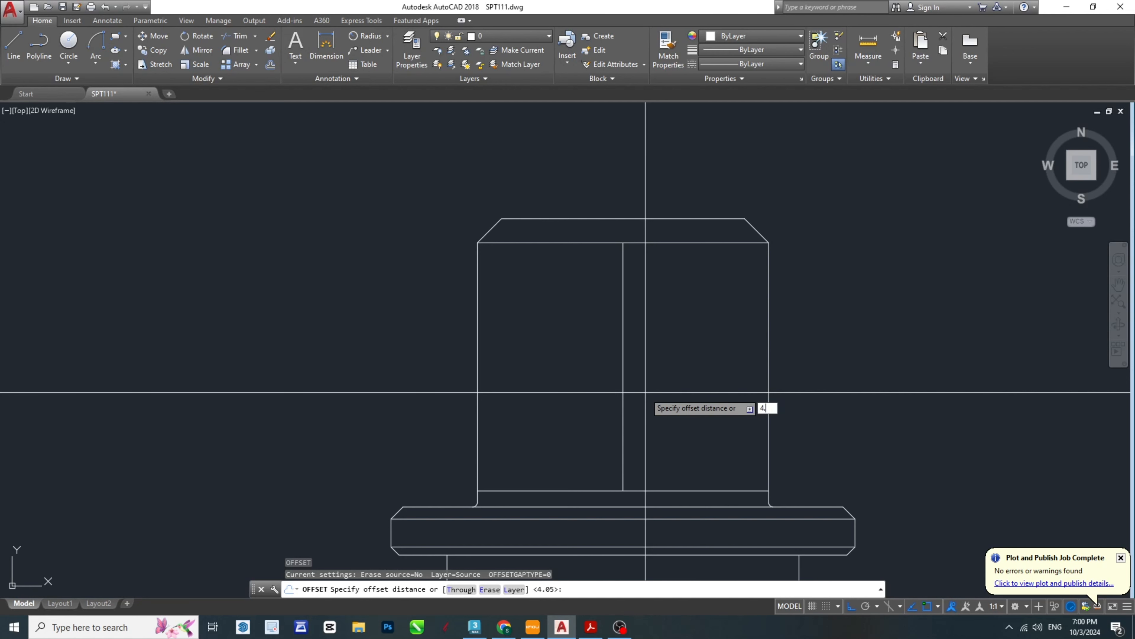
{"action": "type", "text": "5"}
{"action": "key", "text": "Return"}
{"action": "left_click", "coordinate": [623, 375]}
{"action": "left_click", "coordinate": [652, 342]}
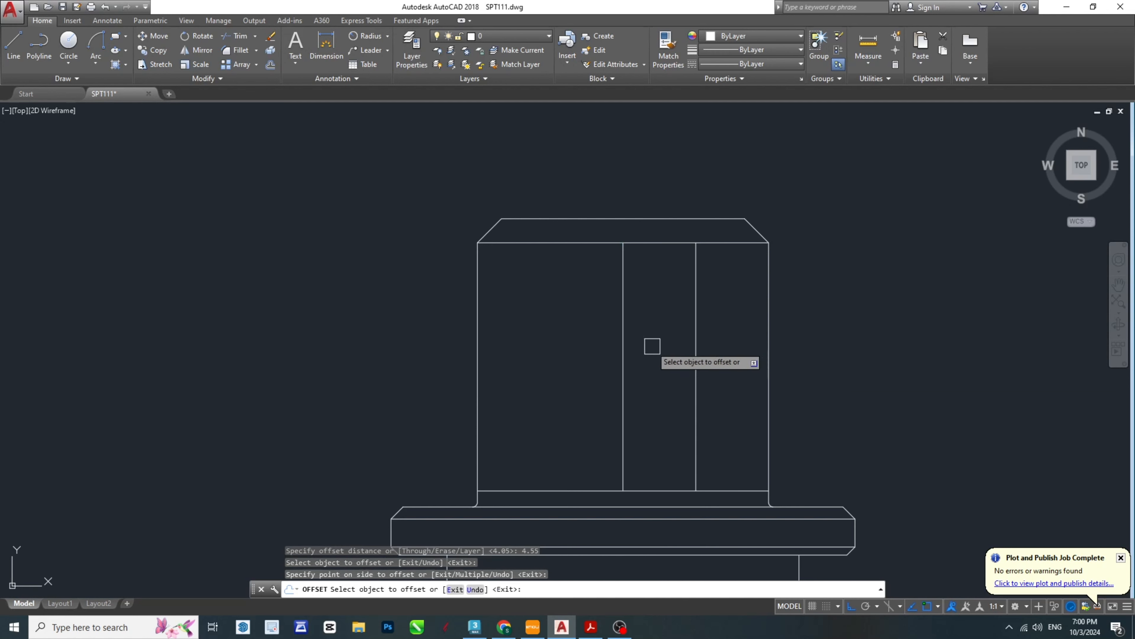
{"action": "left_click", "coordinate": [623, 360]}
{"action": "left_click", "coordinate": [587, 363]}
{"action": "key", "text": "Escape"}
{"action": "key", "text": "Escape"}
{"action": "key", "text": "Escape"}
- Add a linear dimension between the top ends of the two offset lines and delete the centre line between them
{"action": "middle_click_drag", "start_coordinate": [653, 348], "coordinate": [634, 365]}
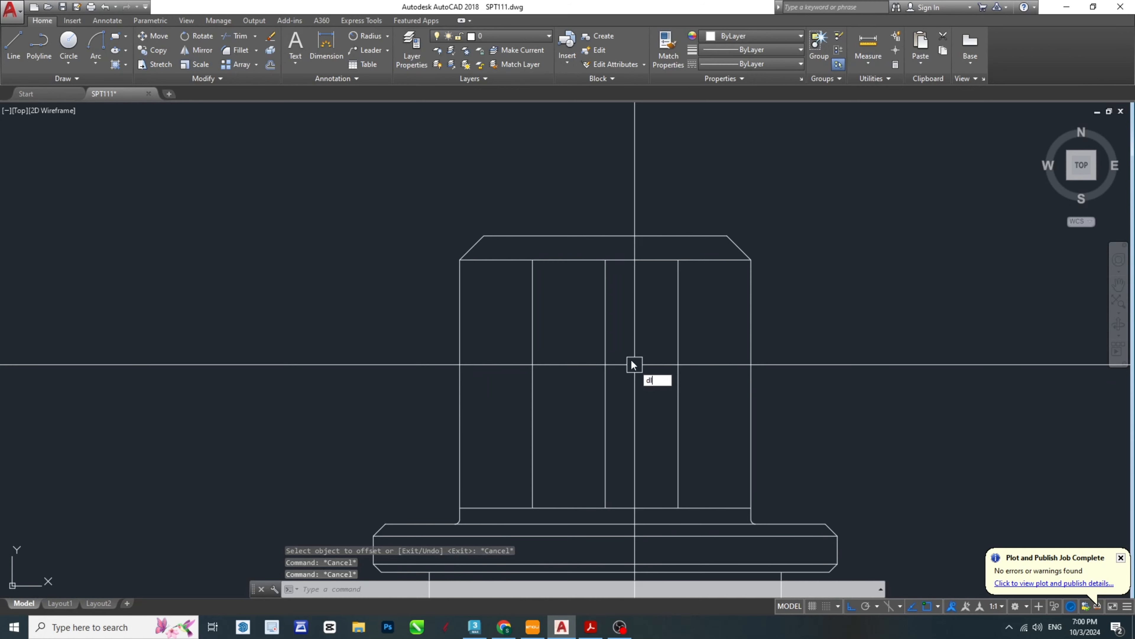
{"action": "key", "text": "Return"}
{"action": "left_click", "coordinate": [533, 259]}
{"action": "left_click", "coordinate": [678, 260]}
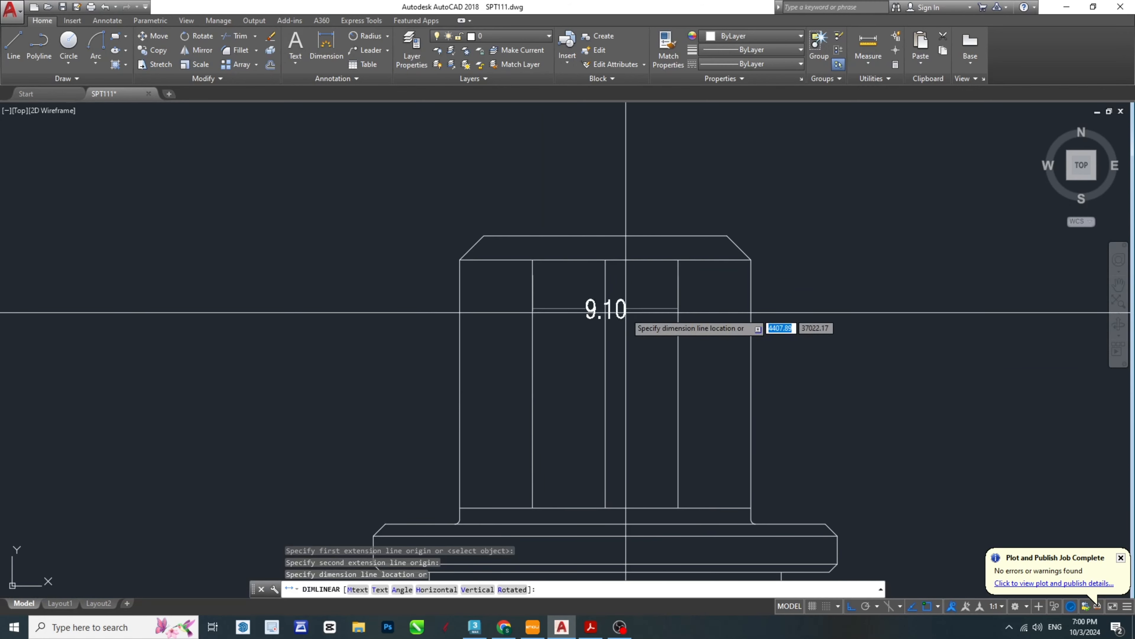
{"action": "left_click", "coordinate": [626, 312]}
{"action": "left_click", "coordinate": [604, 386]}
{"action": "key", "text": "Delete"}
{"action": "scroll", "coordinate": [588, 363], "scroll_direction": "down", "scroll_amount": 3}
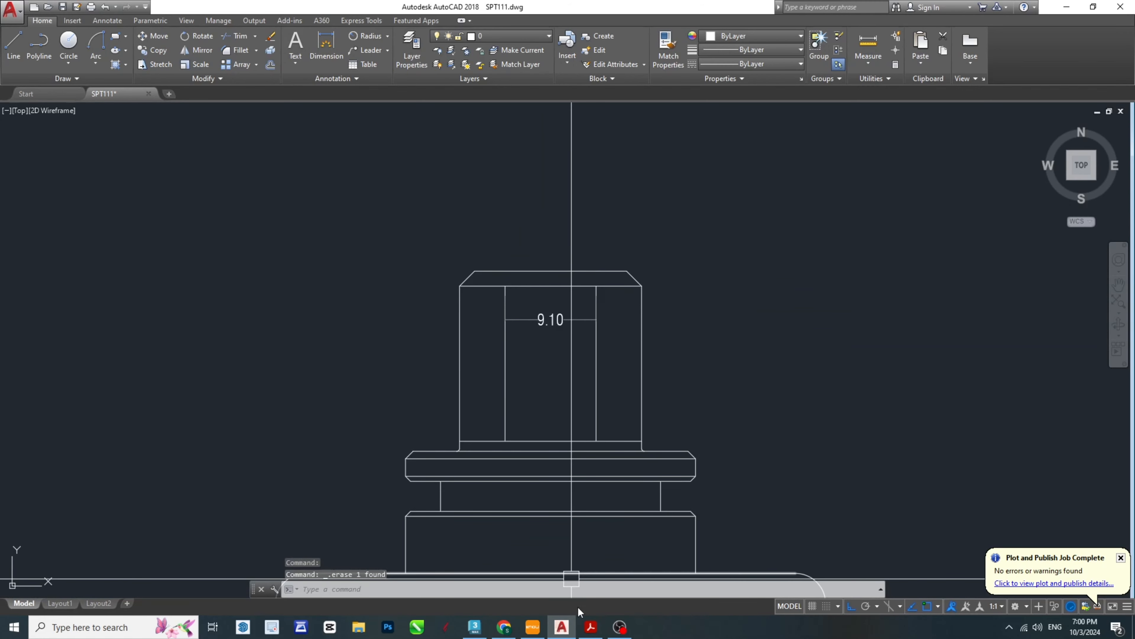
- Examine the arcs at the chamfered top of the hexagonal head in the SPT-Model PDF, and return to AutoCAD
{"action": "left_click", "coordinate": [589, 626]}
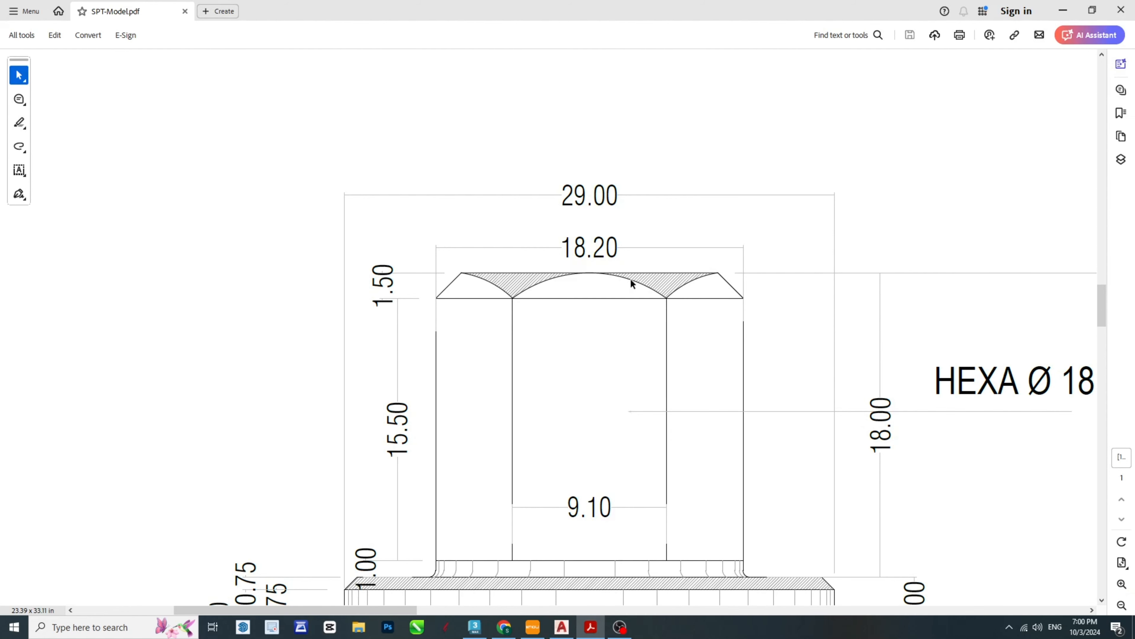
{"action": "left_click", "coordinate": [565, 627]}
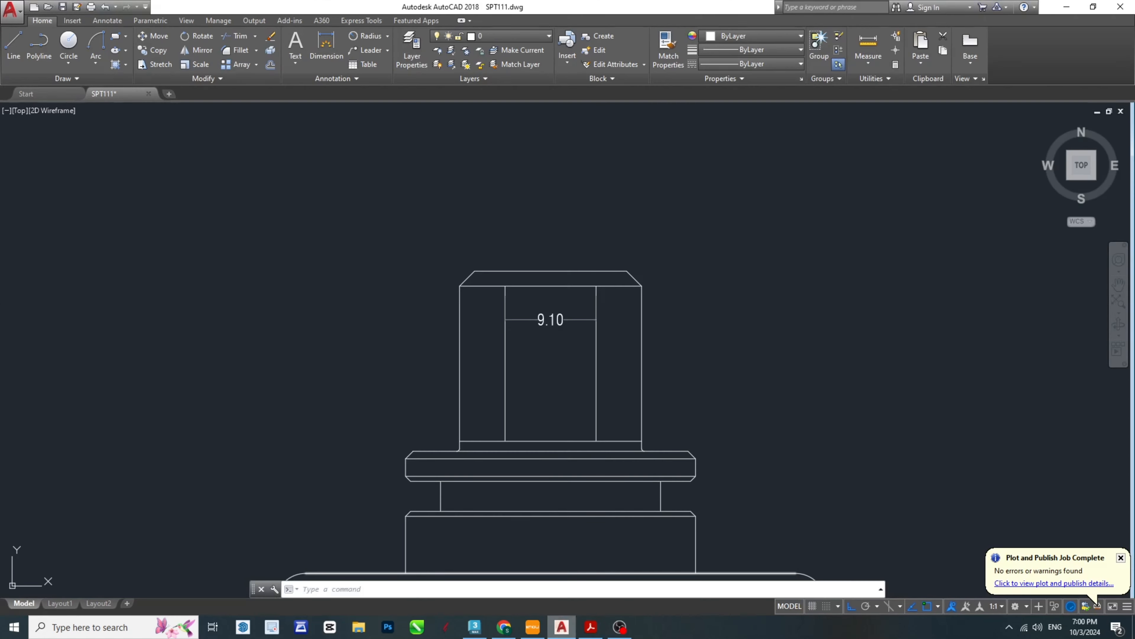
{"action": "key", "text": "Escape"}
{"action": "key", "text": "Escape"}
{"action": "key", "text": "Escape"}
{"action": "scroll", "coordinate": [536, 263], "scroll_direction": "up", "scroll_amount": 4}
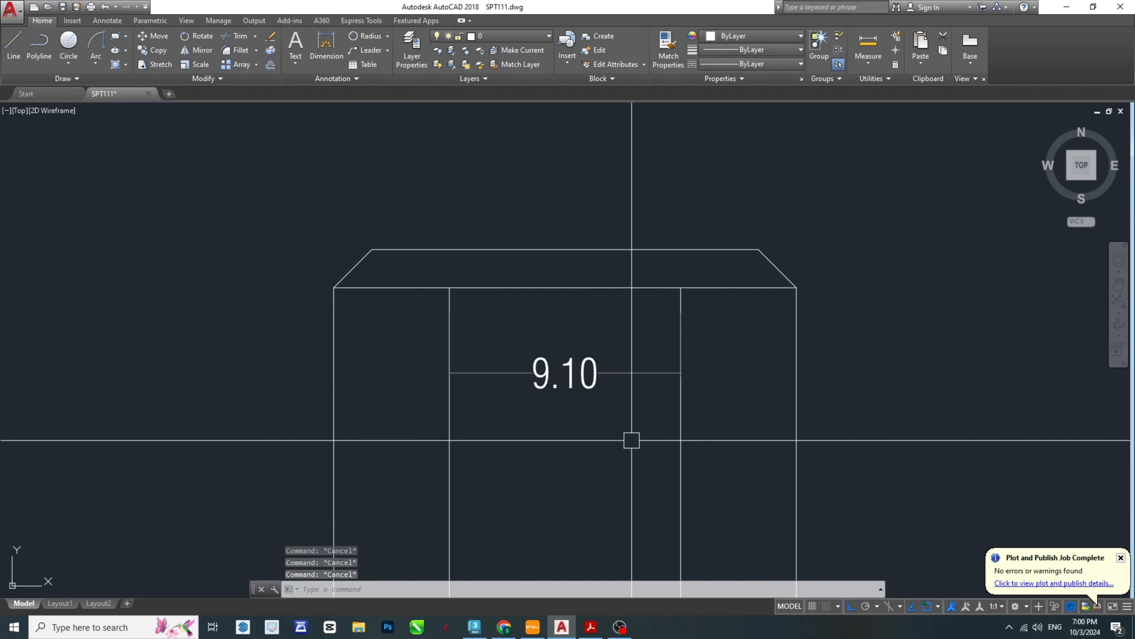
{"action": "left_click", "coordinate": [592, 630]}
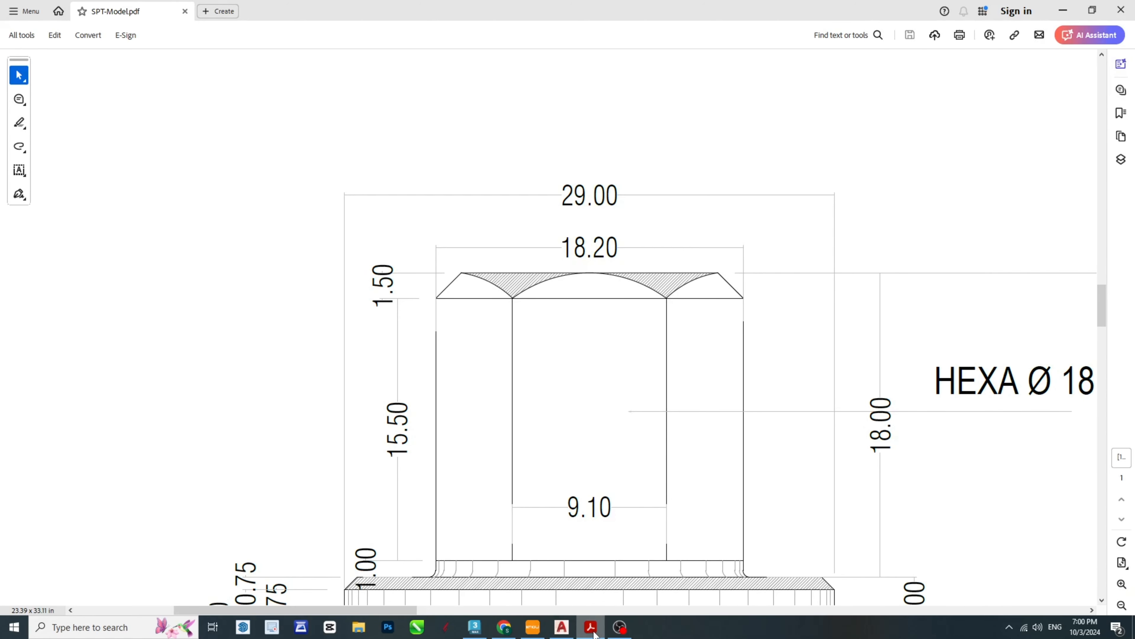
{"action": "left_click", "coordinate": [594, 631]}
- Draw a three-point arc between the two inner vertical lines' top ends, passing through the midpoint of the head's top edge
{"action": "scroll", "coordinate": [537, 287], "scroll_direction": "up", "scroll_amount": 2}
{"action": "left_click", "coordinate": [98, 63]}
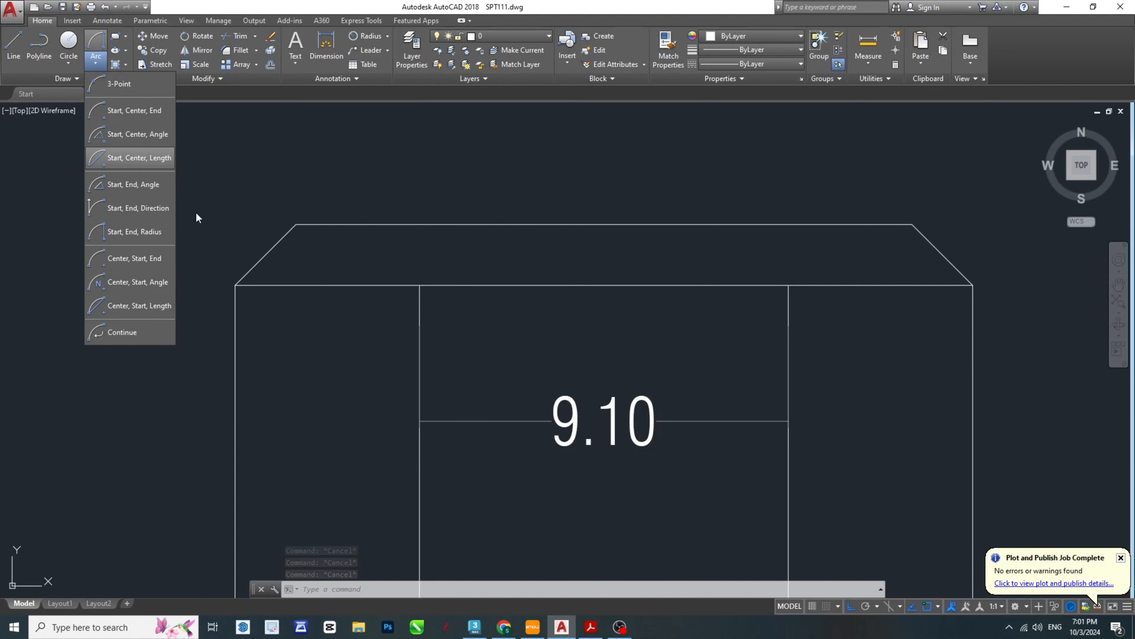
{"action": "left_click", "coordinate": [126, 84]}
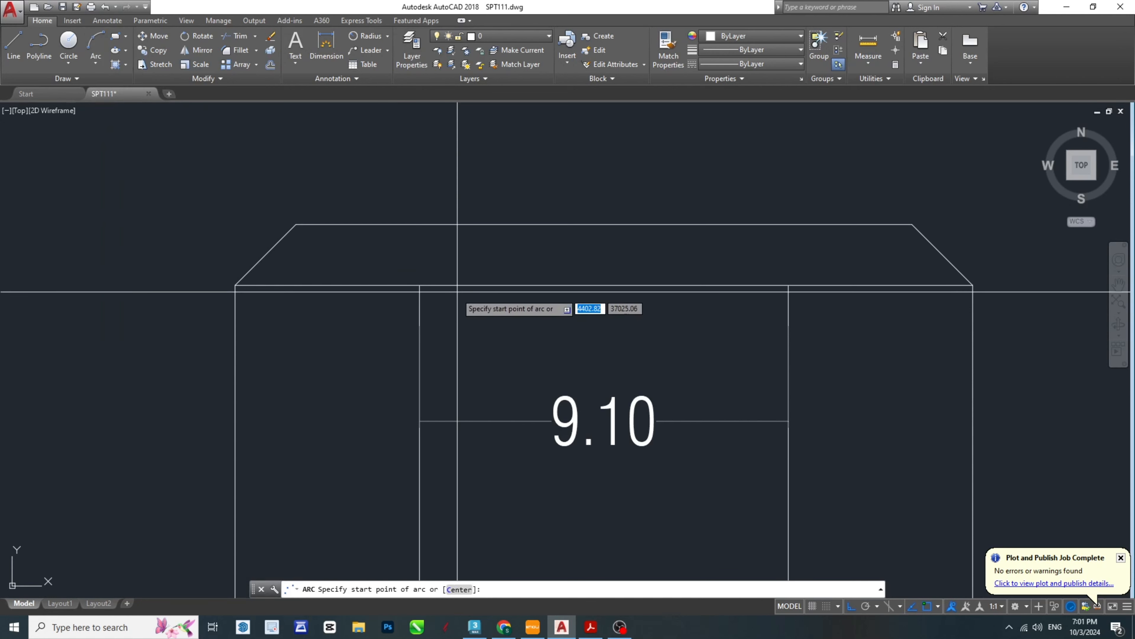
{"action": "left_click", "coordinate": [419, 285]}
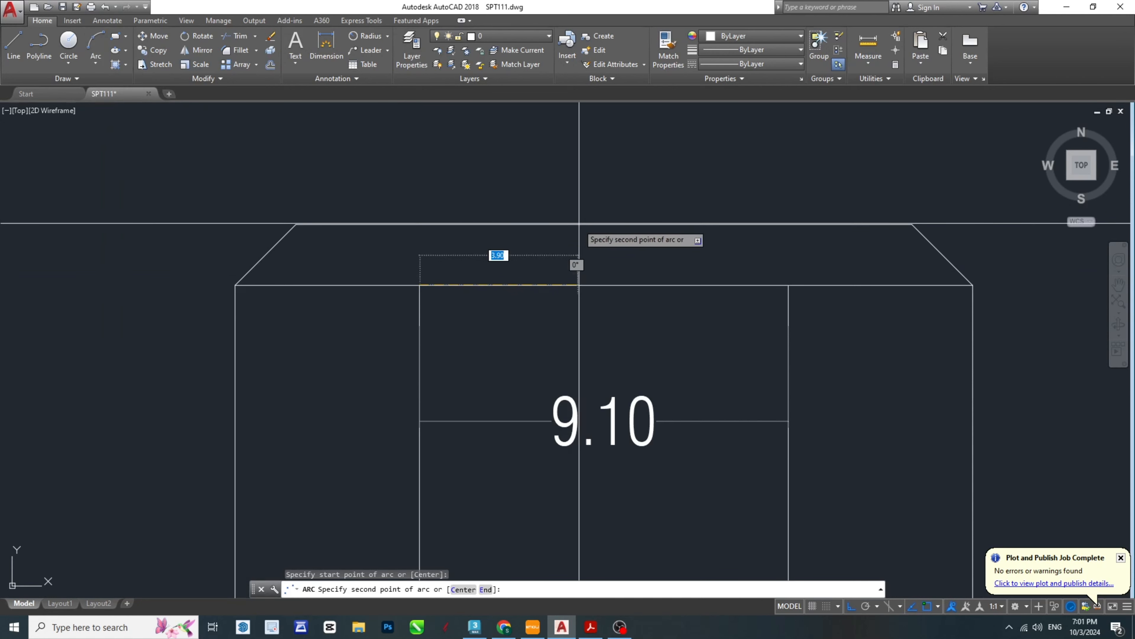
{"action": "left_click", "coordinate": [604, 224]}
{"action": "left_click", "coordinate": [788, 285]}
{"action": "key", "text": "Escape"}
{"action": "key", "text": "Escape"}
{"action": "key", "text": "Escape"}
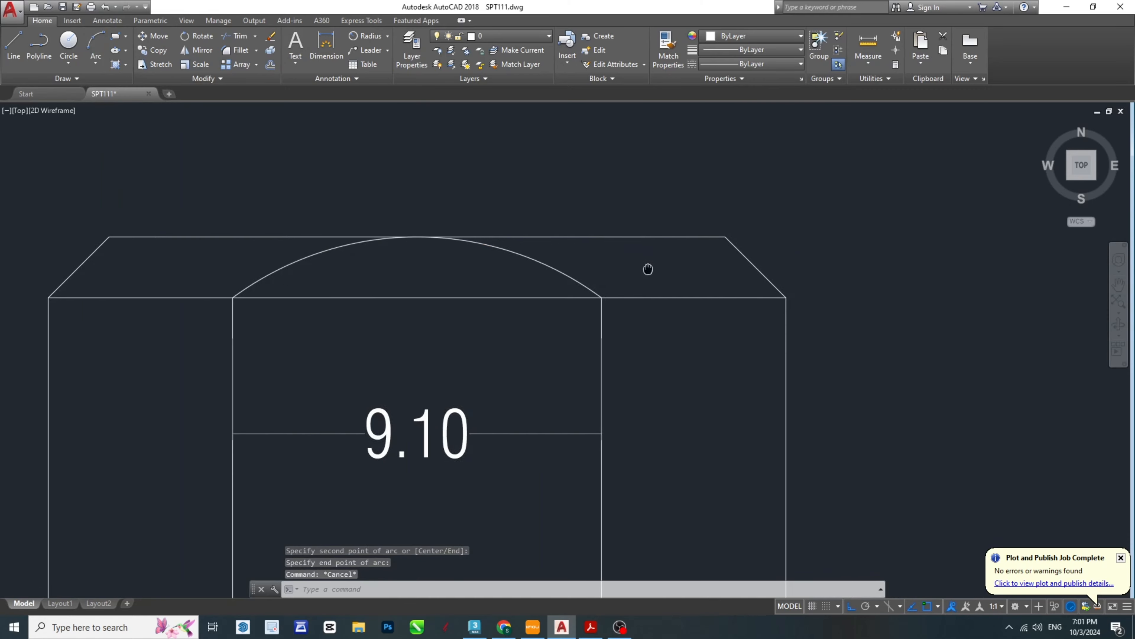
- Copy the middle arc to the right-hand face, moving its left endpoint onto its right endpoint
{"action": "scroll", "coordinate": [648, 265], "scroll_direction": "up", "scroll_amount": 2}
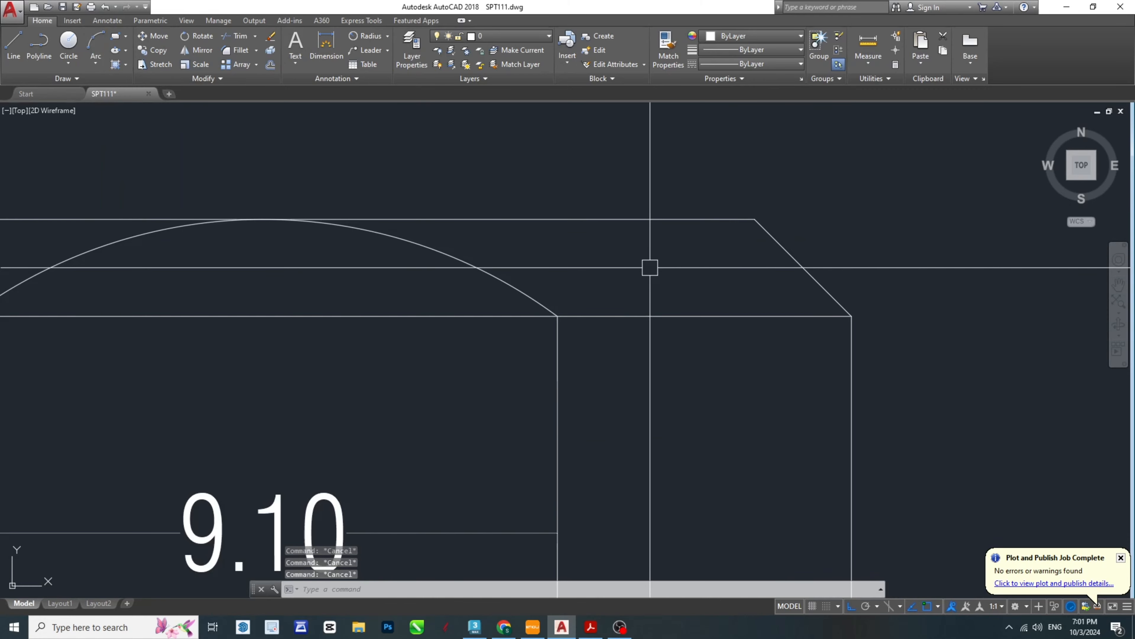
{"action": "left_click", "coordinate": [458, 268]}
{"action": "middle_click_drag", "start_coordinate": [350, 392], "coordinate": [599, 374]}
{"action": "type", "text": "cond p"}
{"action": "key", "text": "Return"}
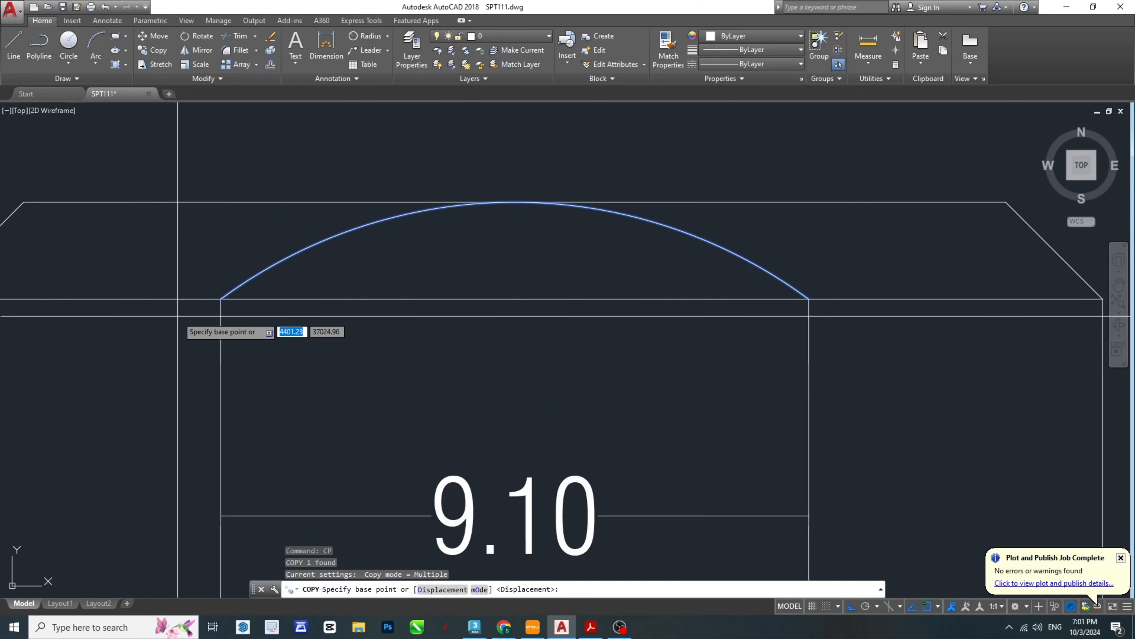
{"action": "left_click", "coordinate": [221, 299]}
{"action": "left_click", "coordinate": [809, 299]}
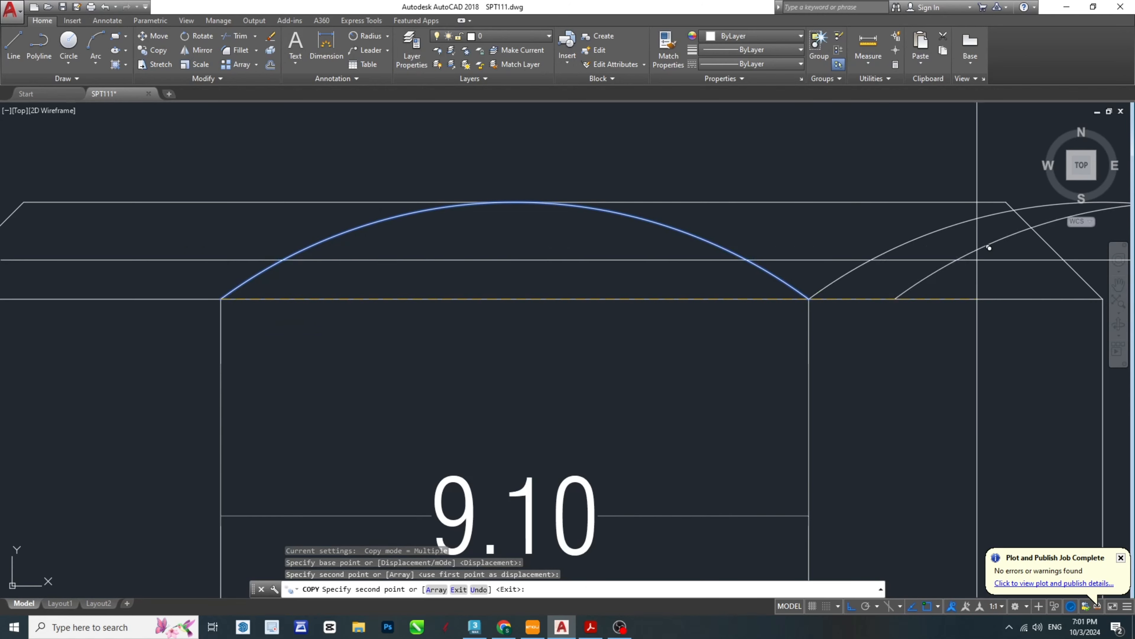
{"action": "middle_click_drag", "start_coordinate": [989, 262], "coordinate": [481, 301]}
{"action": "key", "text": "Escape"}
- Stretch the copied arc's midpoint so that the arc passes through the top corner of the right chamfer
{"action": "left_click", "coordinate": [808, 279]}
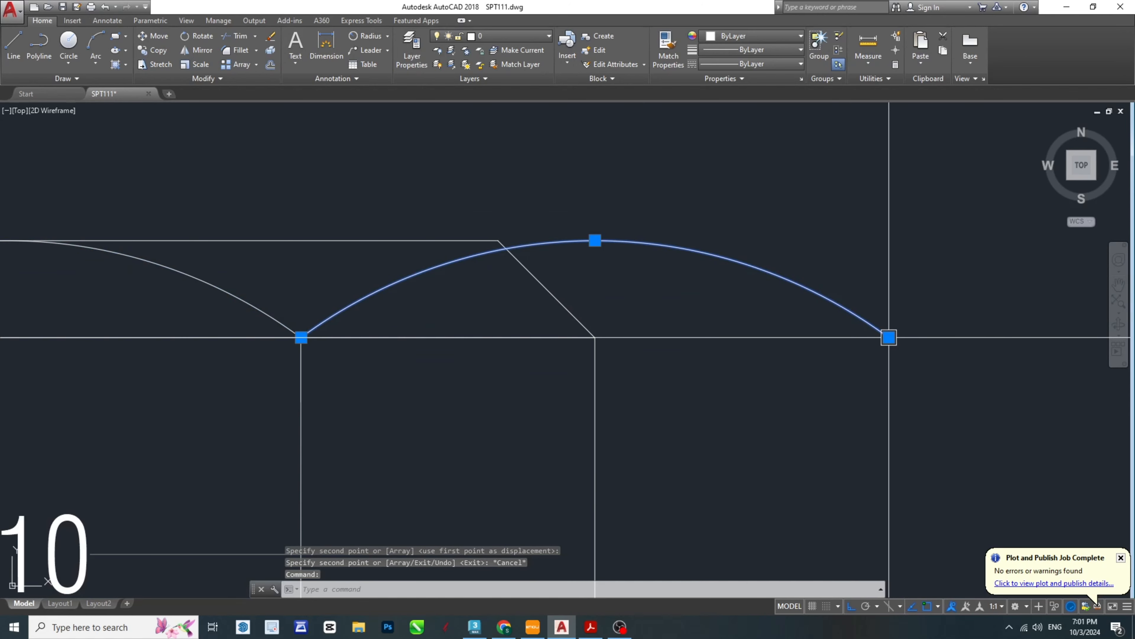
{"action": "left_click", "coordinate": [594, 241]}
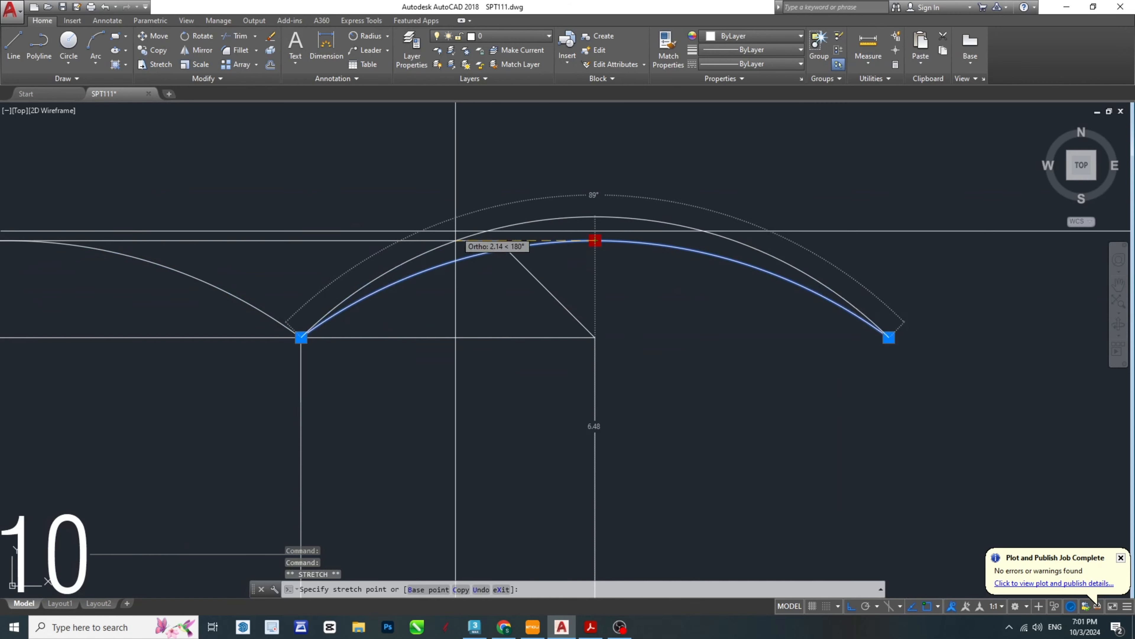
{"action": "key", "text": "Escape"}
{"action": "key", "text": "Escape"}
{"action": "middle_click_drag", "start_coordinate": [509, 266], "coordinate": [560, 277]}
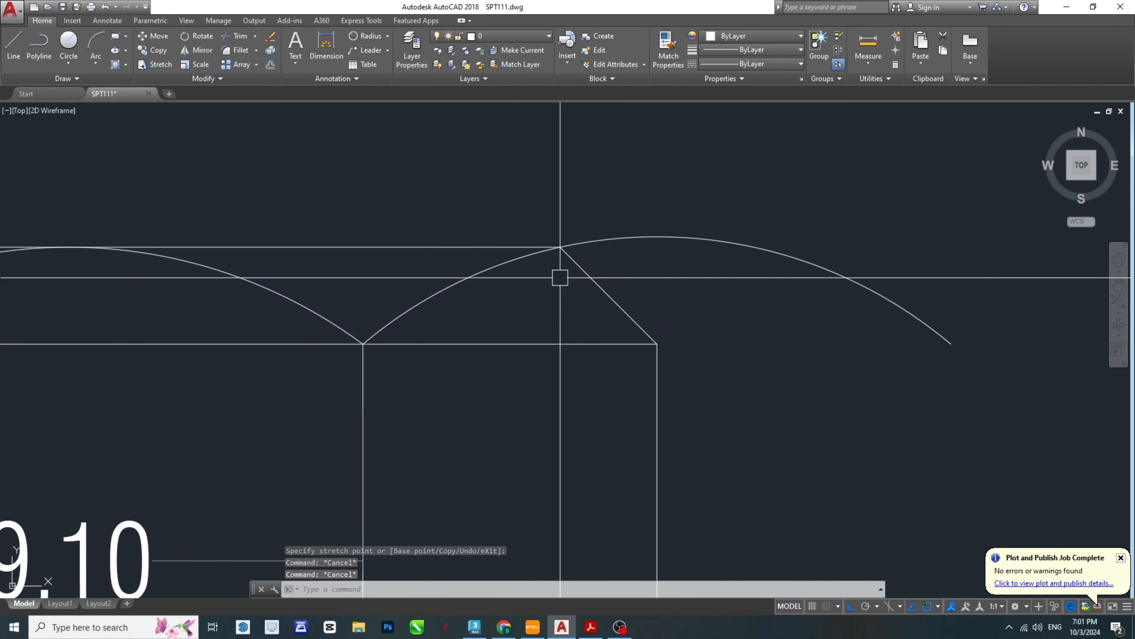
- Trim the part of the copied arc that extends beyond the right chamfer's top corner
{"action": "type", "text": "tr"}
{"action": "key", "text": "Return"}
{"action": "key", "text": "Return"}
{"action": "left_click", "coordinate": [649, 239]}
{"action": "key", "text": "Escape"}
- Mirror the trimmed right arc about the head's vertical centre axis, keeping the source arc
{"action": "left_click", "coordinate": [458, 282]}
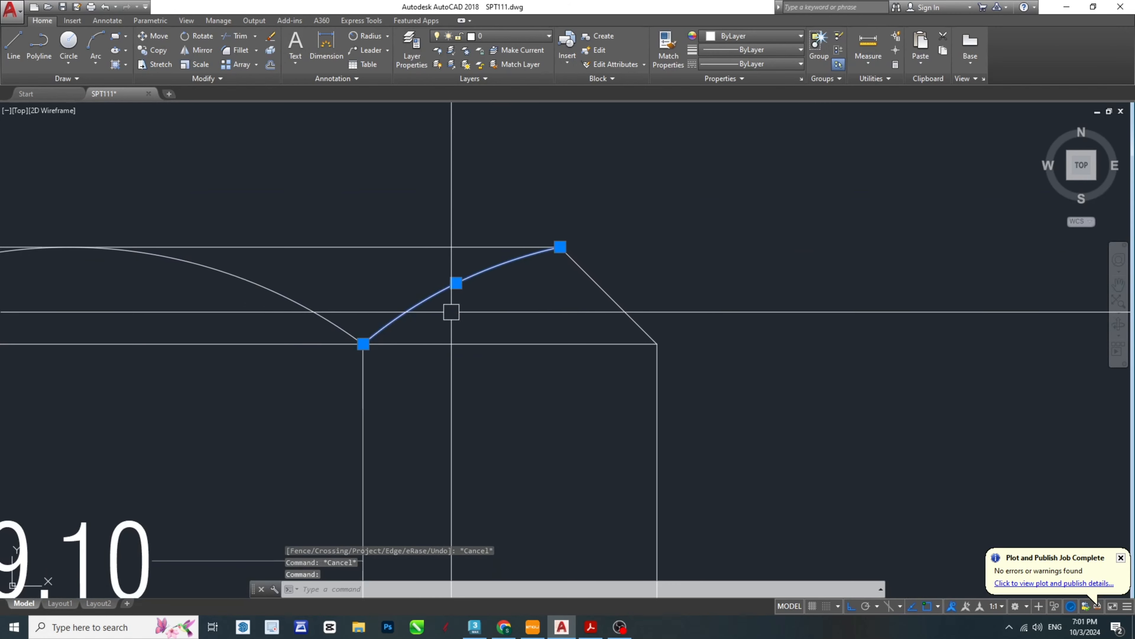
{"action": "scroll", "coordinate": [451, 312], "scroll_direction": "down", "scroll_amount": 4}
{"action": "middle_click_drag", "start_coordinate": [451, 312], "coordinate": [727, 340]}
{"action": "type", "text": "mi"}
{"action": "key", "text": "Return"}
{"action": "left_click", "coordinate": [581, 326]}
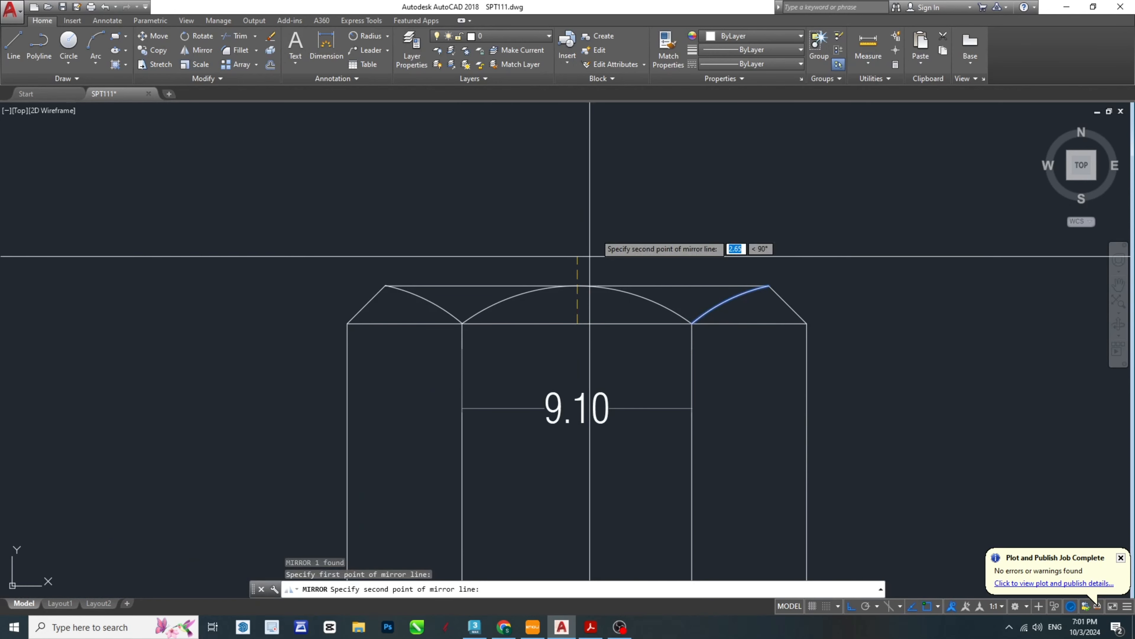
{"action": "left_click", "coordinate": [603, 189]}
{"action": "type", "text": "n"}
{"action": "key", "text": "Return"}
- Delete the linear dimension between the head's two inner vertical lines
{"action": "left_click", "coordinate": [617, 409]}
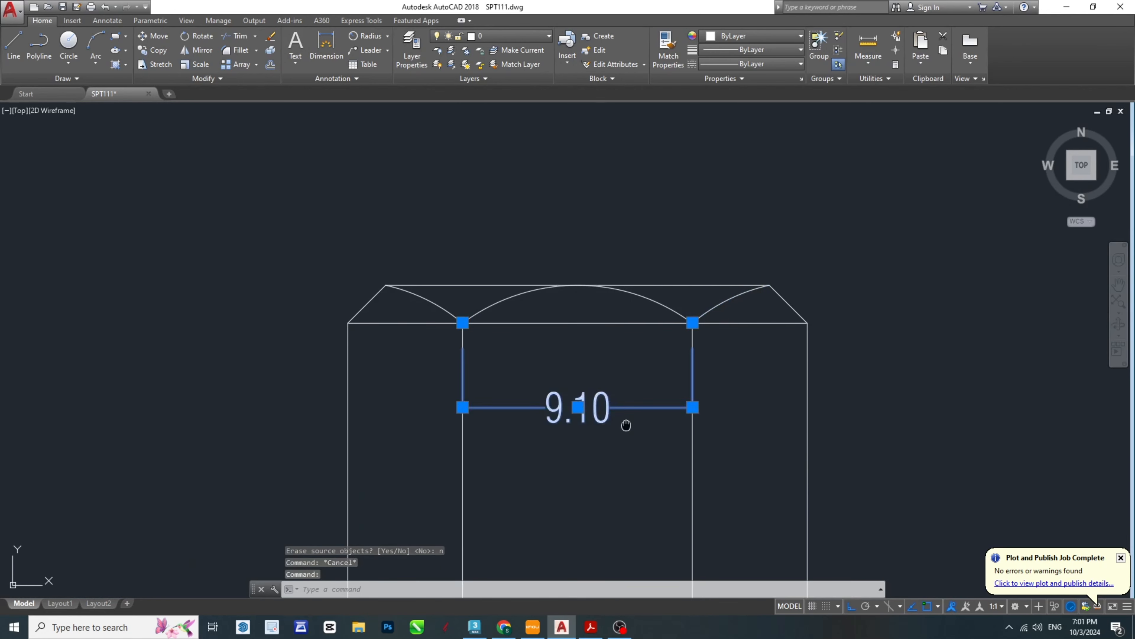
{"action": "key", "text": "Delete"}
{"action": "scroll", "coordinate": [690, 246], "scroll_direction": "down", "scroll_amount": 3}
{"action": "mouse_move", "coordinate": [689, 246]}
{"action": "middle_mouse_down"}
{"action": "mouse_move", "coordinate": [696, 233]}
{"action": "mouse_move", "coordinate": [674, 221]}
{"action": "middle_mouse_up"}
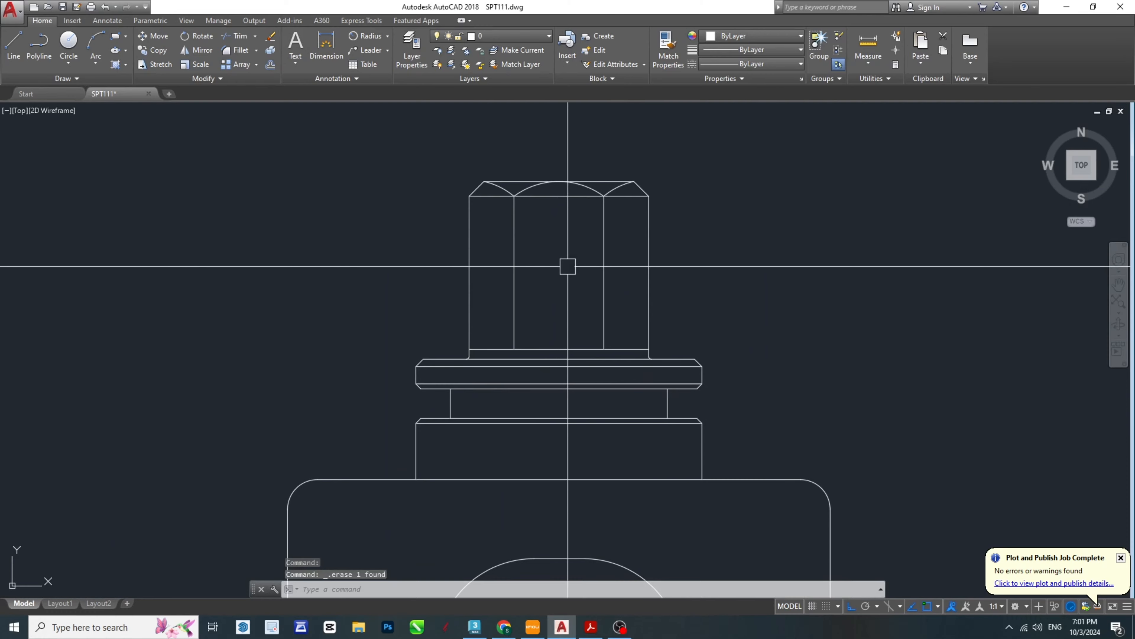
{"action": "middle_click_drag", "start_coordinate": [654, 372], "coordinate": [634, 328]}
{"action": "key", "text": "Escape"}
{"action": "key", "text": "Escape"}
{"action": "scroll", "coordinate": [692, 170], "scroll_direction": "down", "scroll_amount": 2}
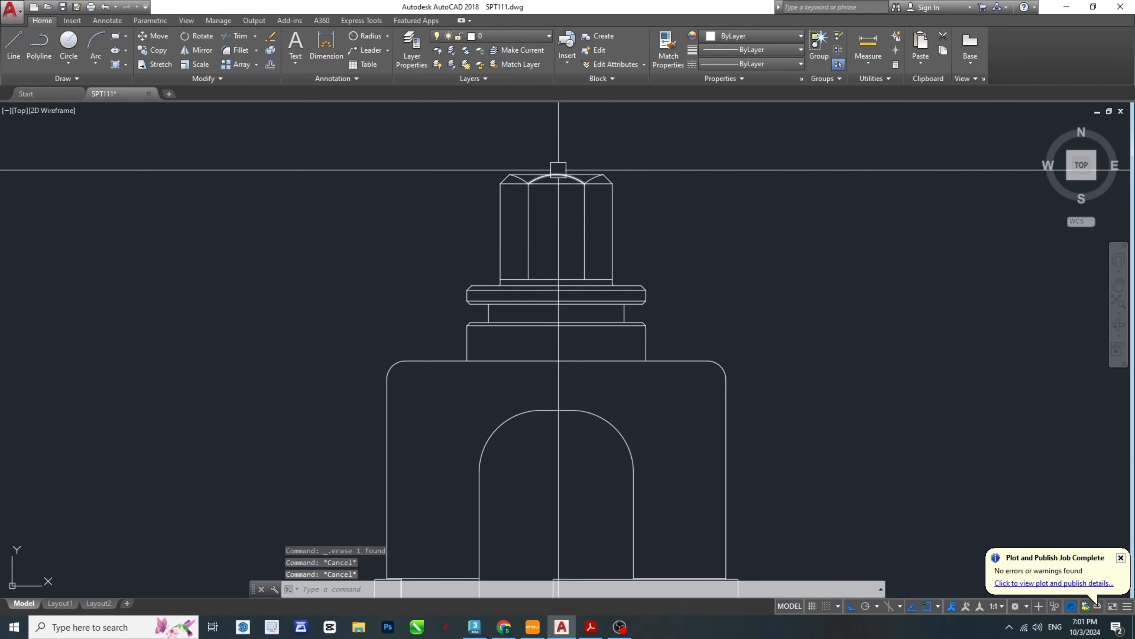
{"action": "key", "text": "Escape"}
{"action": "scroll", "coordinate": [690, 254], "scroll_direction": "up", "scroll_amount": 6}
- Check the top's hatching in the SPT-Model PDF, and in AutoCAD hatch both areas between the arcs and top edge with ANSI31 at scale 1
{"action": "left_click", "coordinate": [591, 627]}
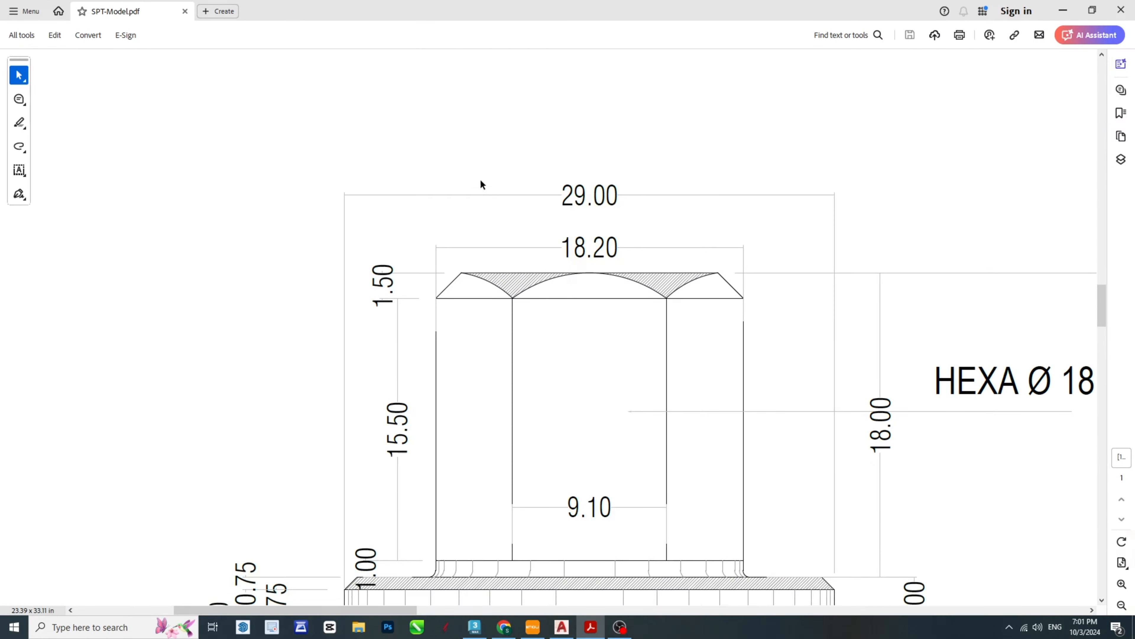
{"action": "scroll", "coordinate": [531, 291], "scroll_direction": "up", "scroll_amount": 2}
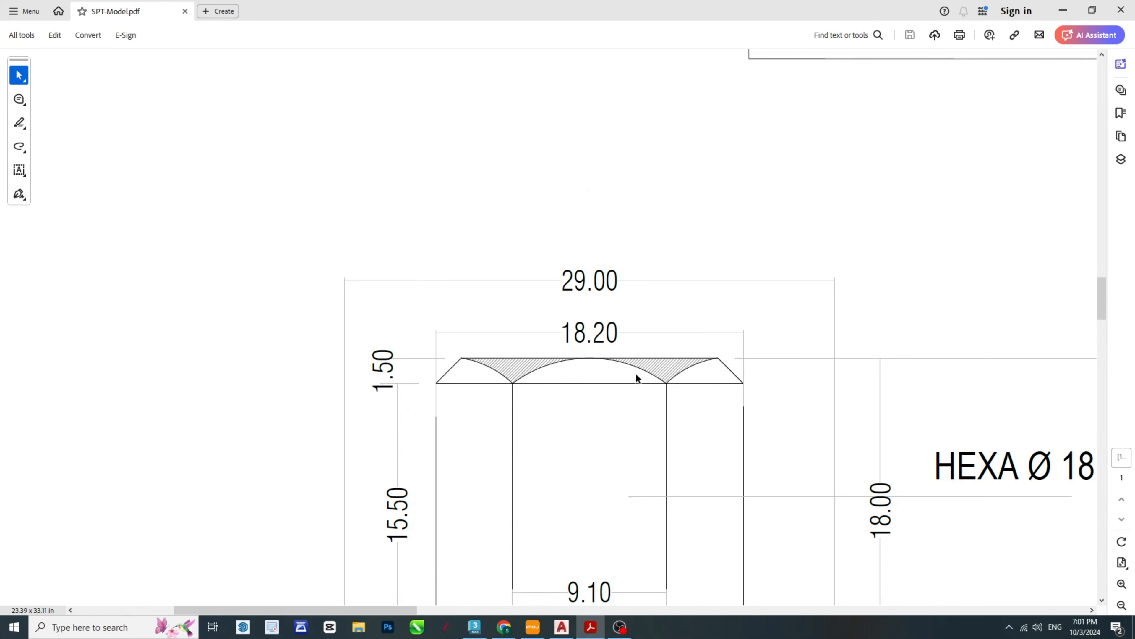
{"action": "left_click", "coordinate": [595, 628]}
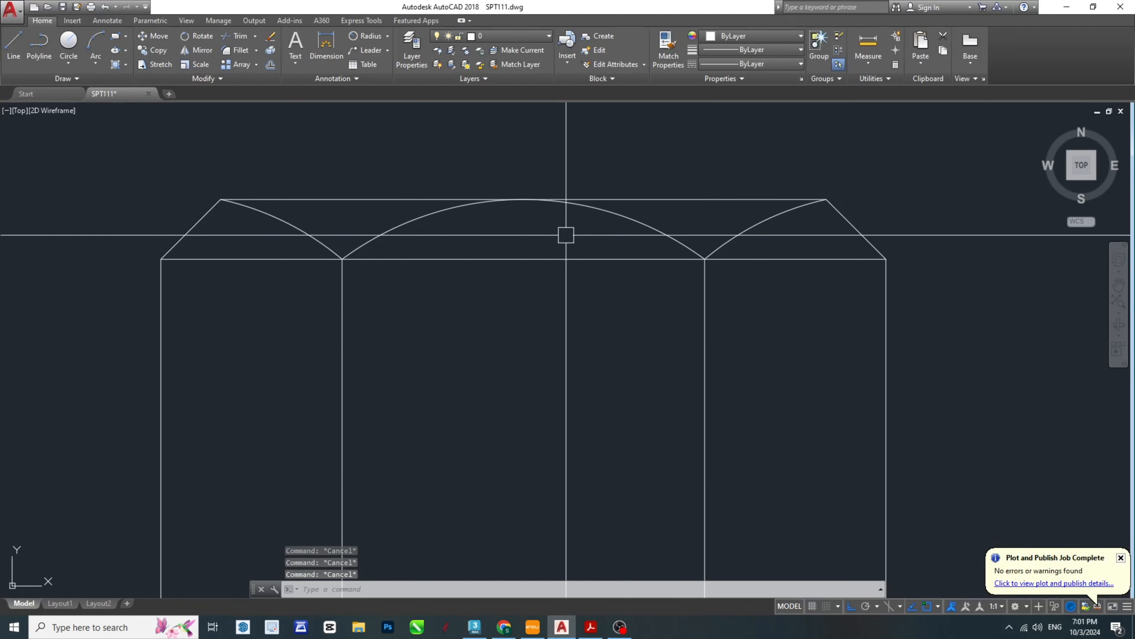
{"action": "middle_click_drag", "start_coordinate": [566, 235], "coordinate": [595, 304]}
{"action": "type", "text": "h"}
{"action": "key", "text": "Return"}
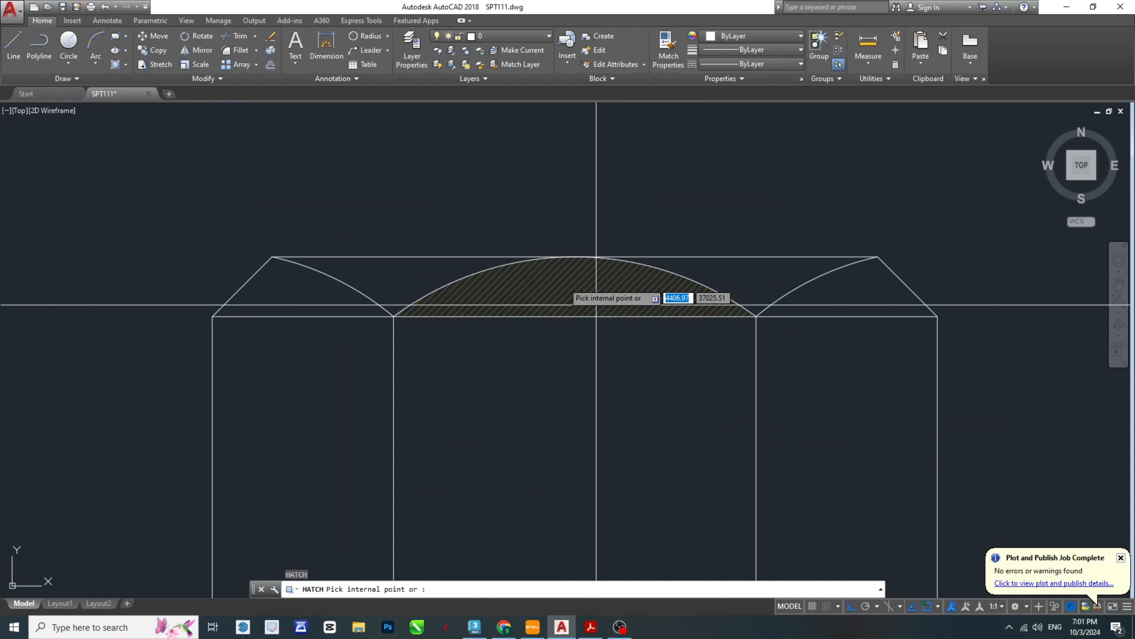
{"action": "left_click", "coordinate": [386, 284]}
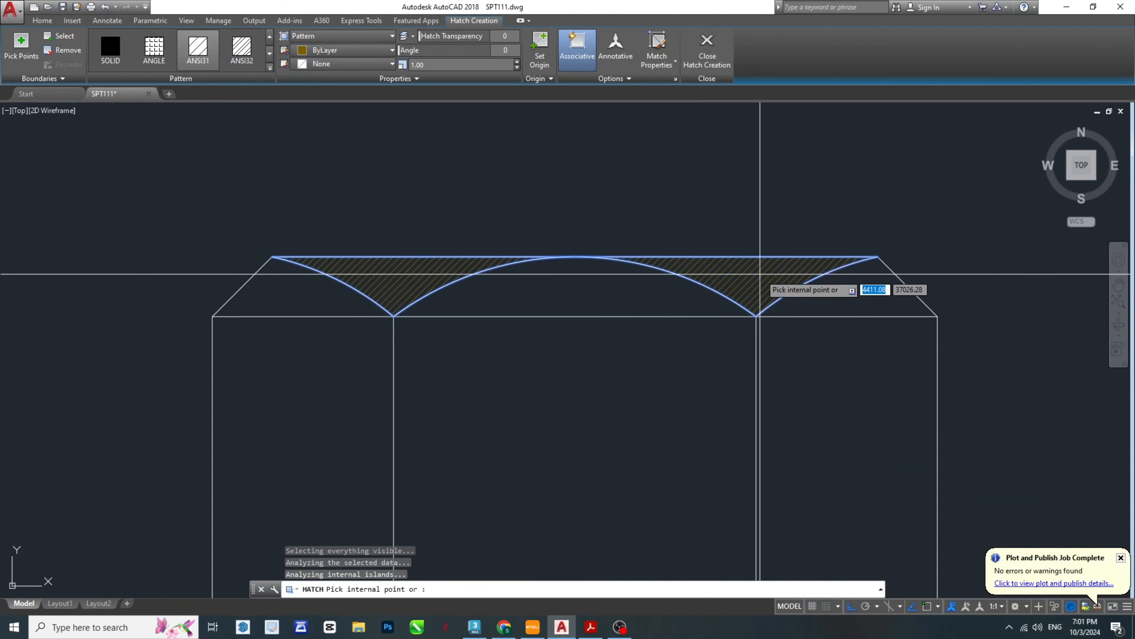
{"action": "key", "text": "Escape"}
{"action": "key", "text": "Escape"}
- Move the hatch at the head's top to the HAT layer, and switch to the SPT-Model PDF
{"action": "left_click", "coordinate": [728, 267]}
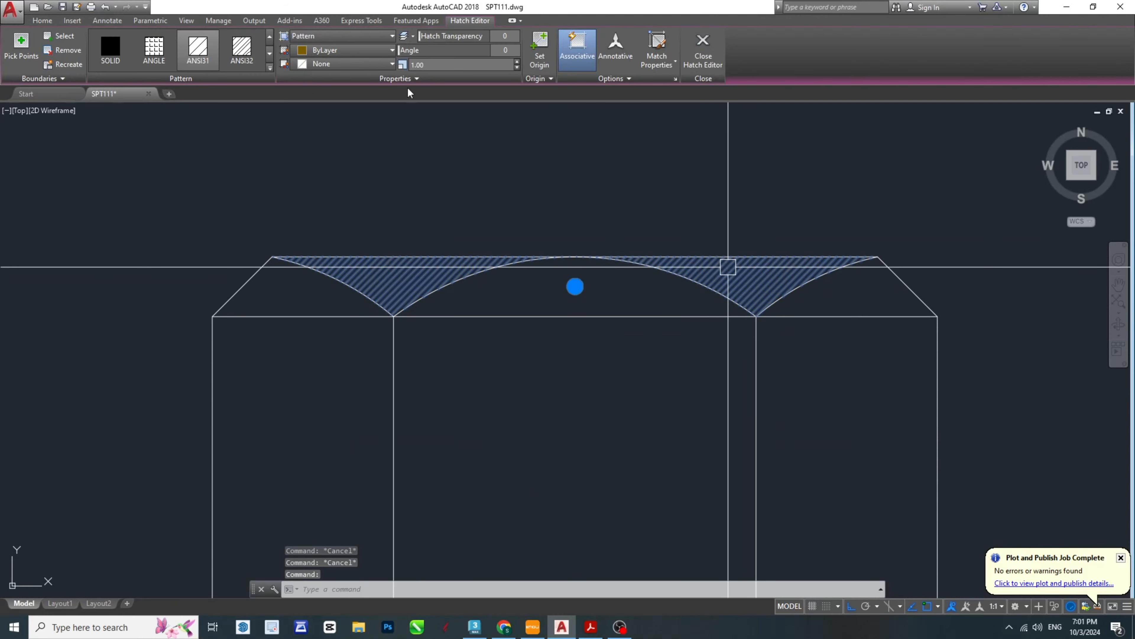
{"action": "left_click", "coordinate": [35, 21]}
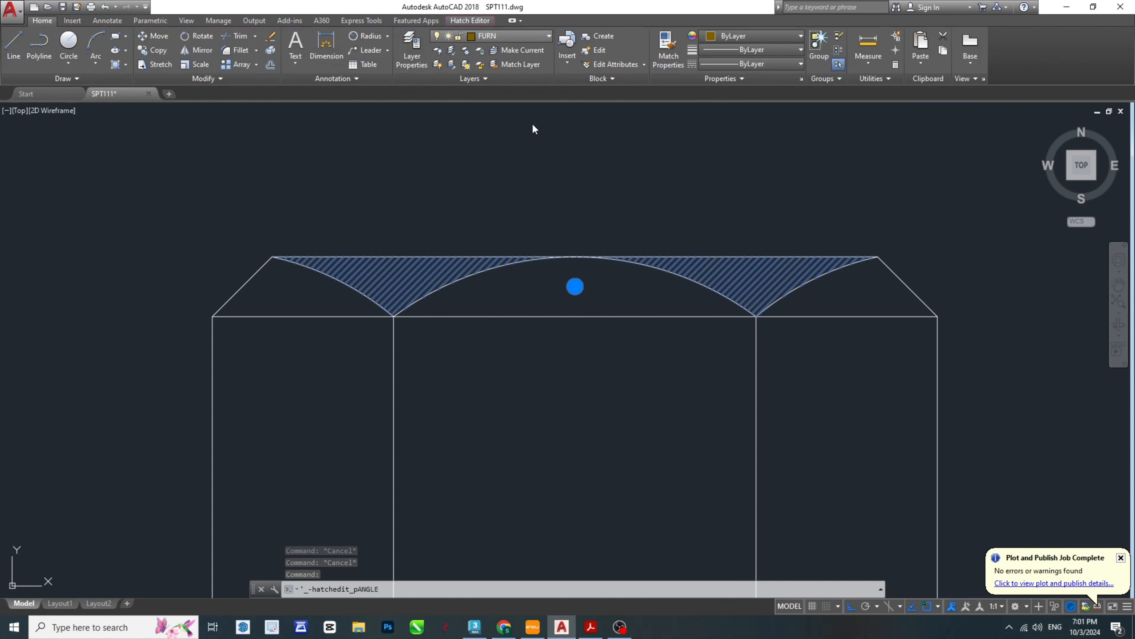
{"action": "left_click", "coordinate": [548, 36]}
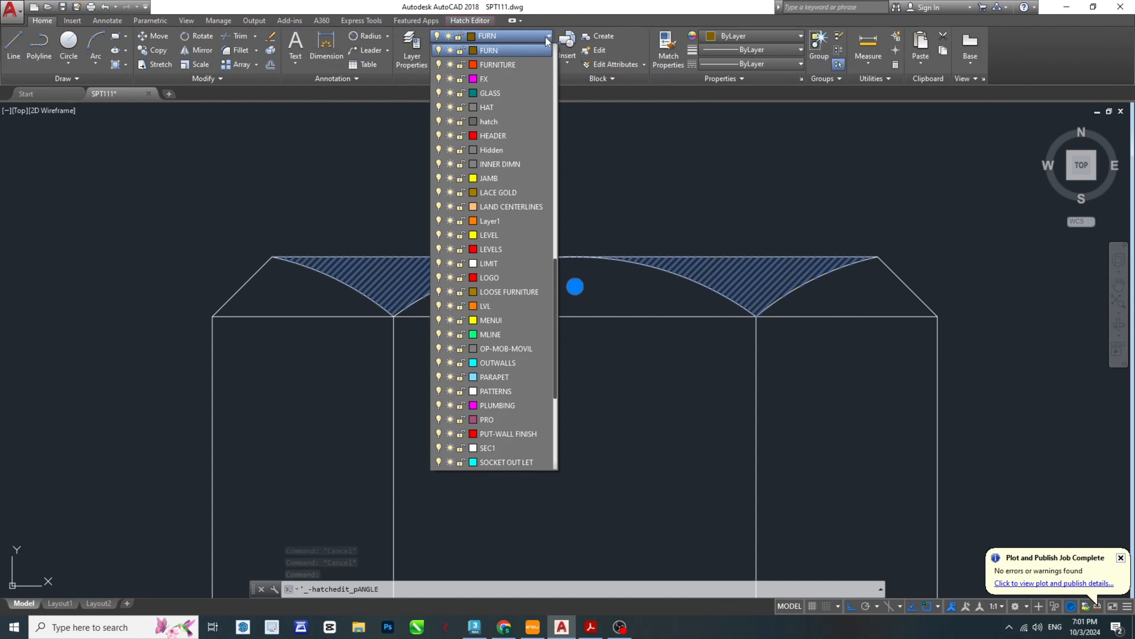
{"action": "left_click", "coordinate": [491, 107]}
{"action": "scroll", "coordinate": [546, 237], "scroll_direction": "down", "scroll_amount": 5}
{"action": "scroll", "coordinate": [588, 269], "scroll_direction": "up", "scroll_amount": 3}
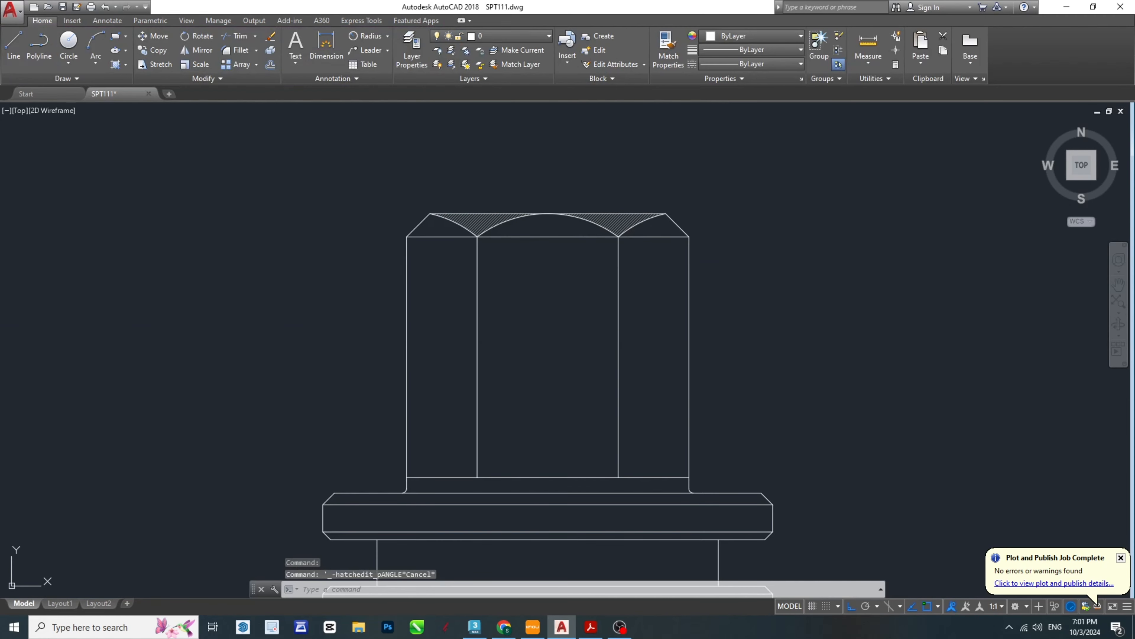
{"action": "key", "text": "Escape"}
{"action": "left_click", "coordinate": [593, 628]}
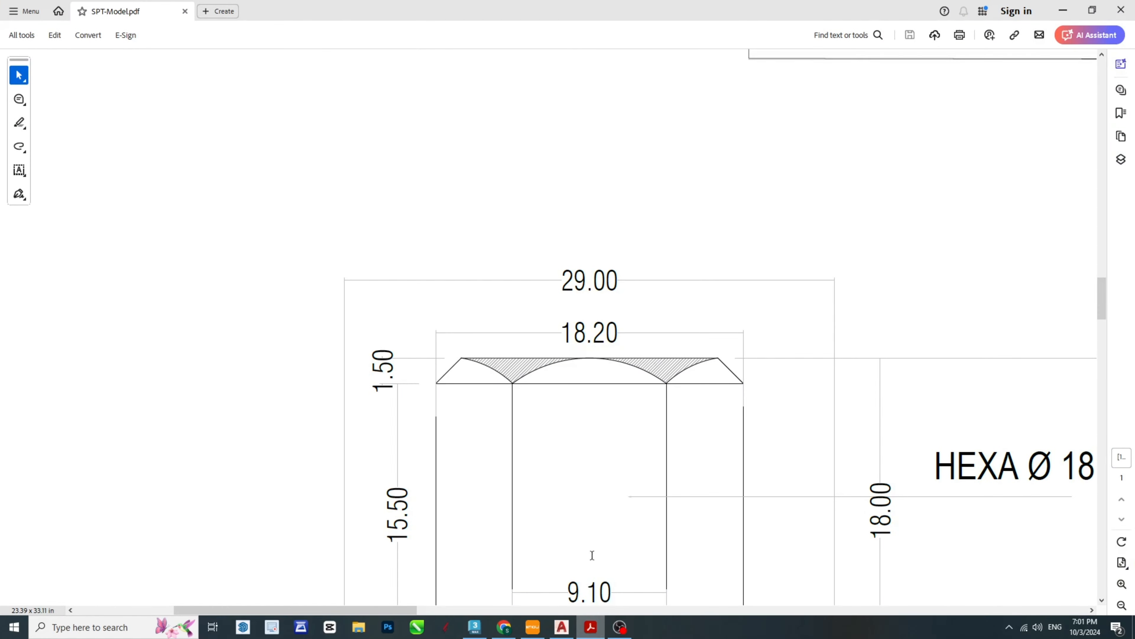
- Examine the hatching and line details of the head, collar, neck and lower slotted body in the SPT-Model PDF
{"action": "scroll", "coordinate": [592, 555], "scroll_direction": "down", "scroll_amount": 5}
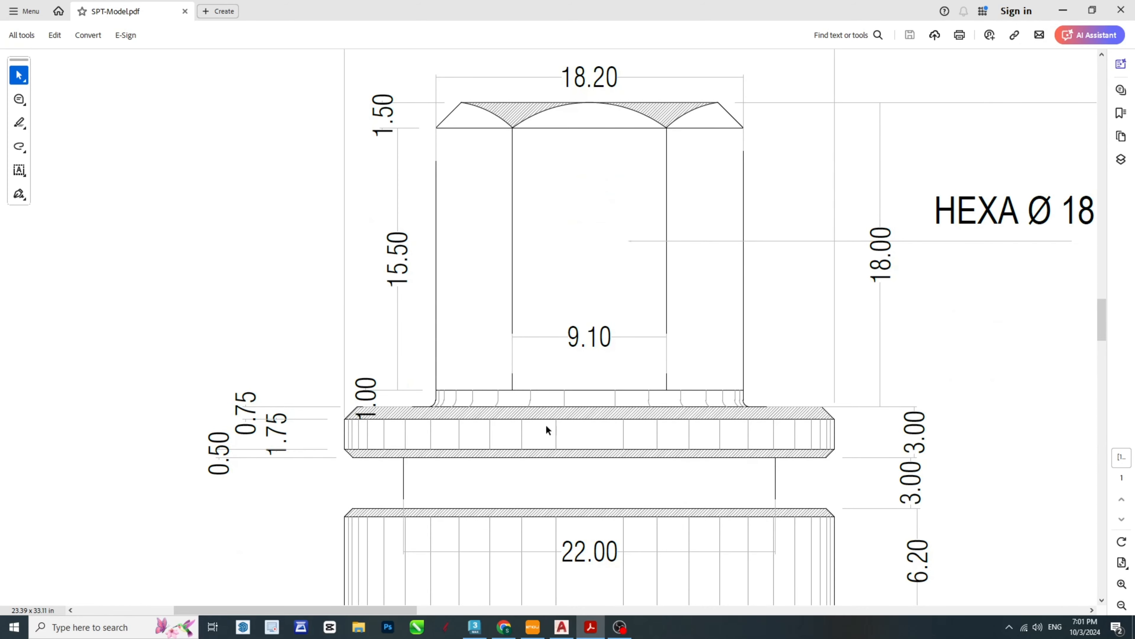
{"action": "scroll", "coordinate": [566, 388], "scroll_direction": "down", "scroll_amount": 2}
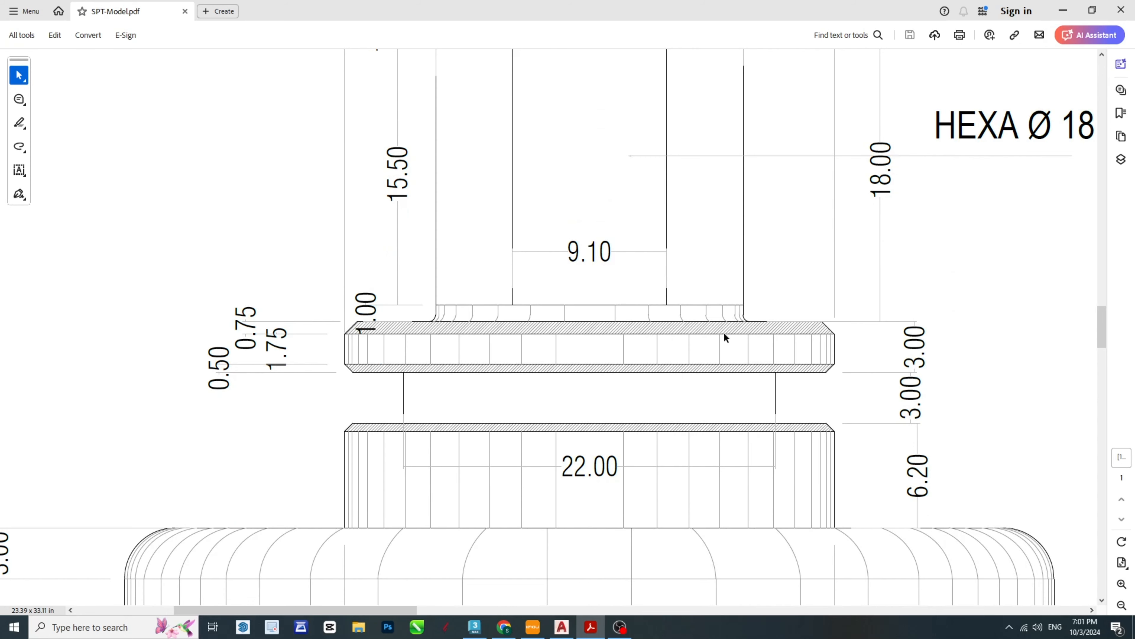
{"action": "scroll", "coordinate": [608, 381], "scroll_direction": "down", "scroll_amount": 16}
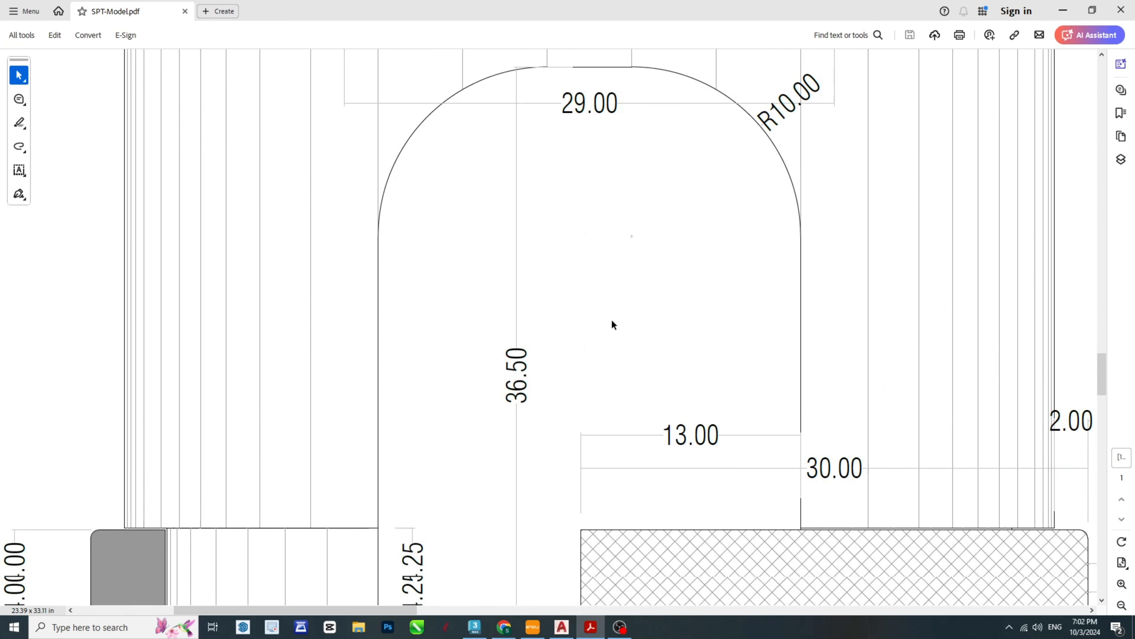
{"action": "scroll", "coordinate": [156, 357], "scroll_direction": "up", "scroll_amount": 1}
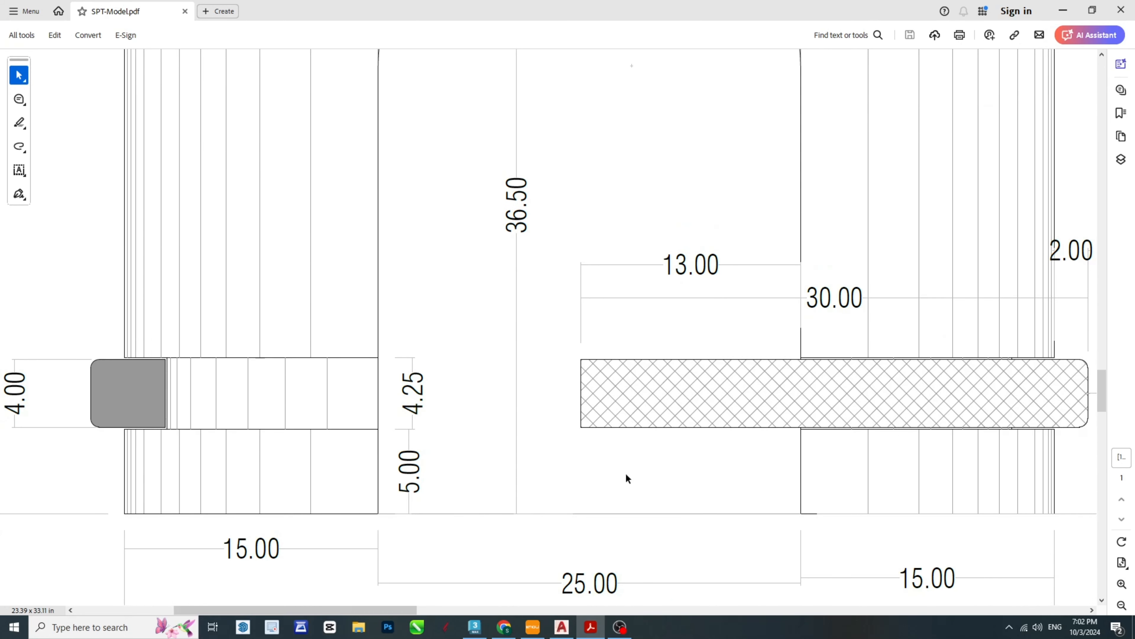
{"action": "scroll", "coordinate": [625, 474], "scroll_direction": "up", "scroll_amount": 15}
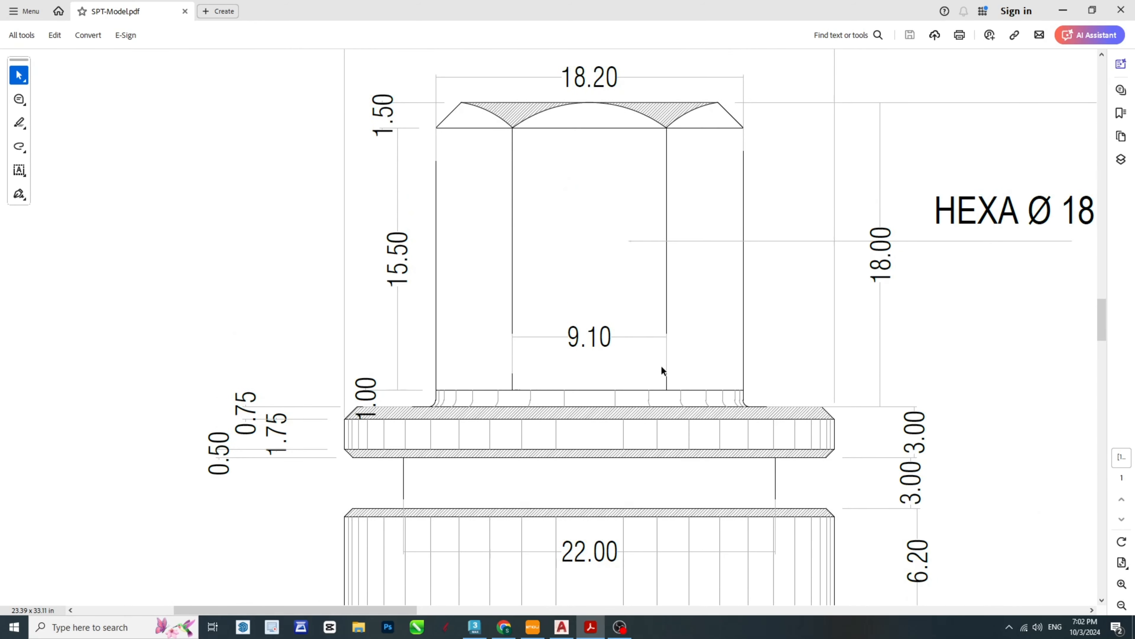
{"action": "scroll", "coordinate": [632, 206], "scroll_direction": "up", "scroll_amount": 5}
{"action": "scroll", "coordinate": [676, 253], "scroll_direction": "down", "scroll_amount": 3}
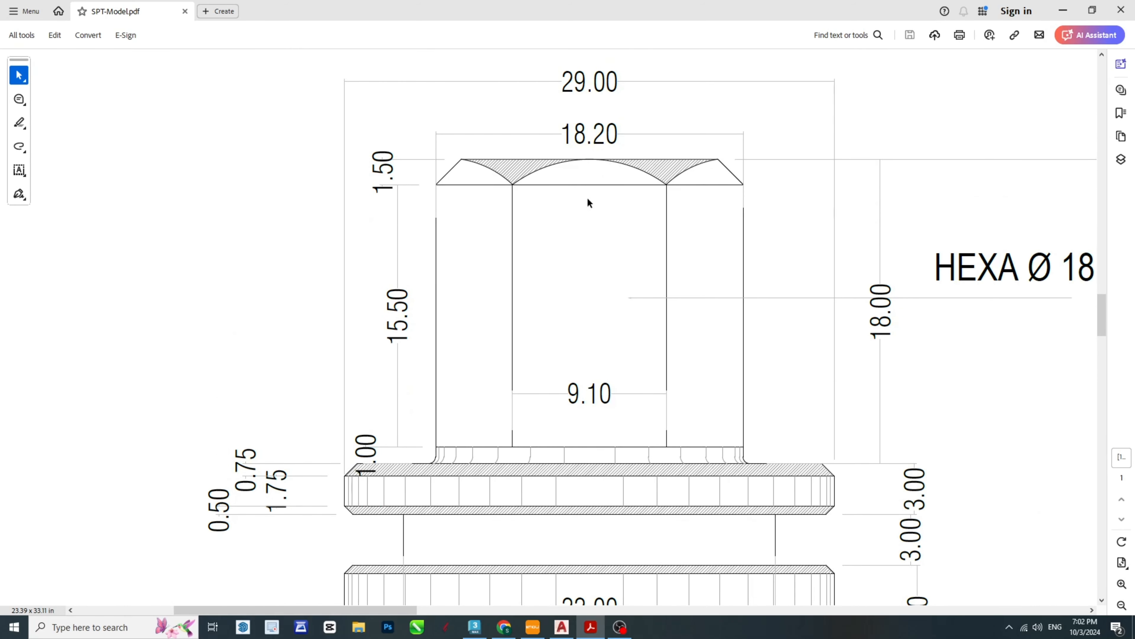
{"action": "scroll", "coordinate": [588, 202], "scroll_direction": "down", "scroll_amount": 5}
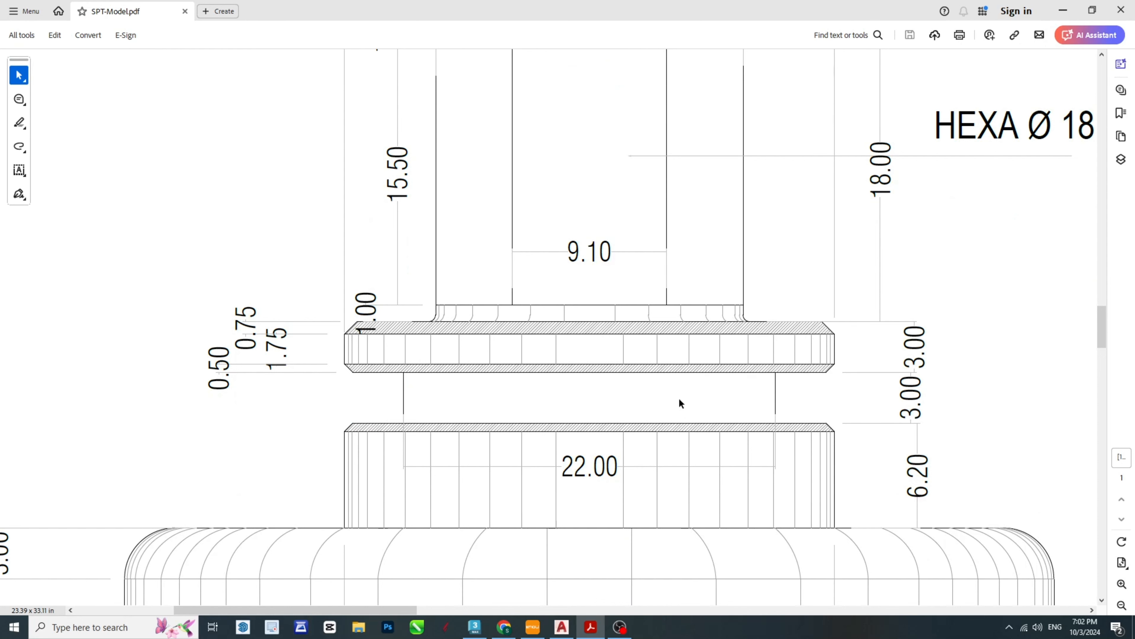
- Switch to AutoCAD and hatch the collar's upper and lower chamfer bands and the chamfer band below the neck with ANSI31 at scale 1
{"action": "left_click", "coordinate": [562, 627]}
{"action": "key", "text": "Escape"}
{"action": "key", "text": "Escape"}
{"action": "key", "text": "Escape"}
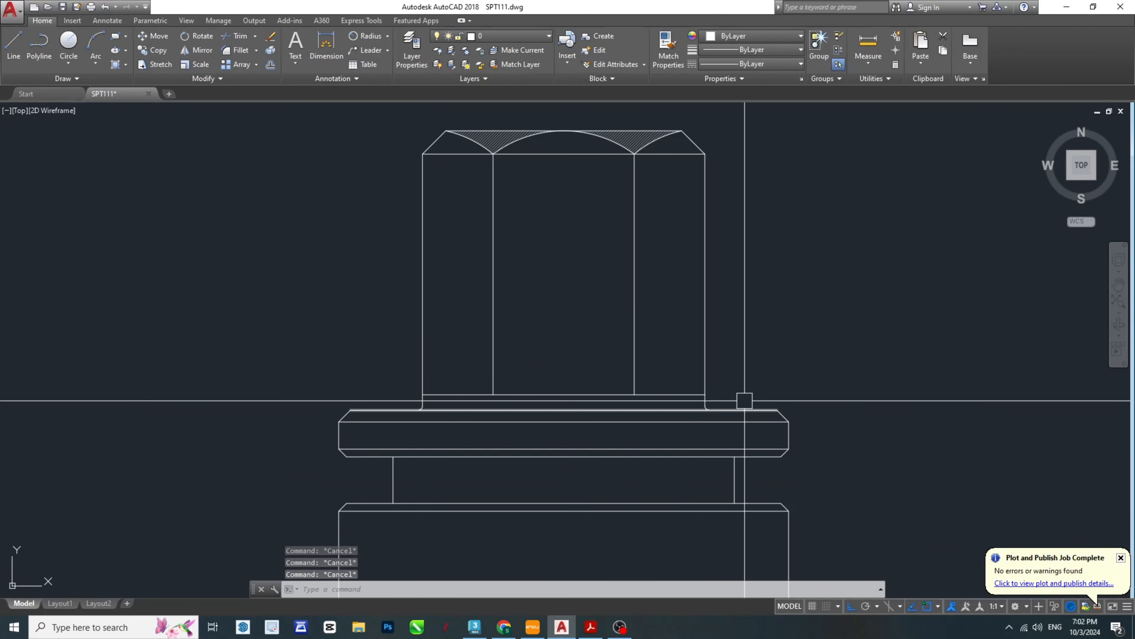
{"action": "type", "text": "h"}
{"action": "key", "text": "Return"}
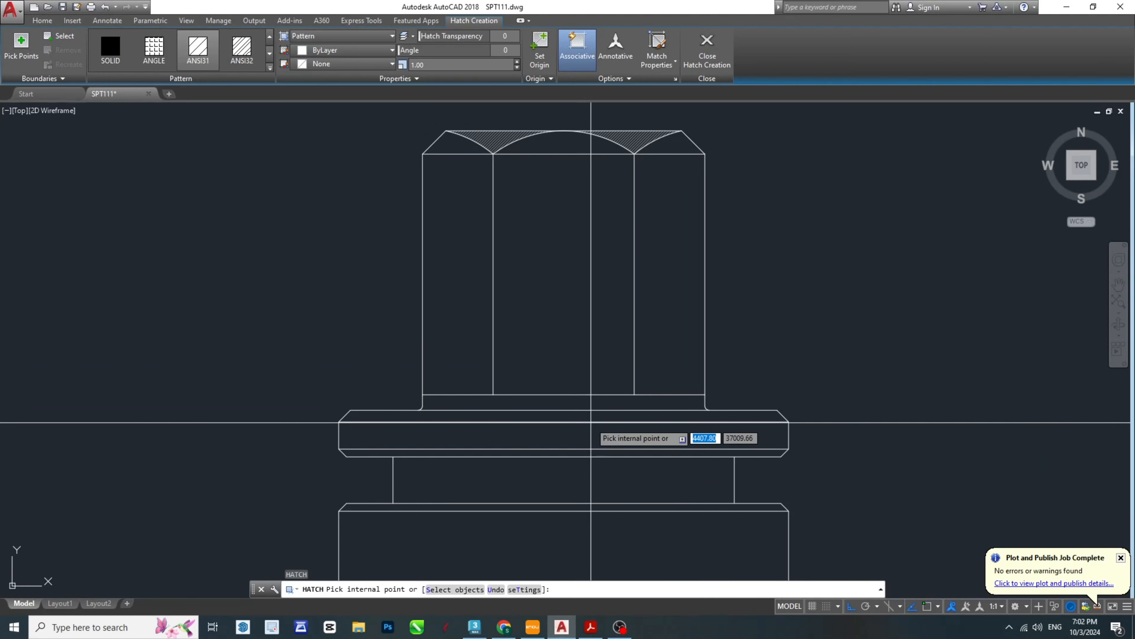
{"action": "left_click", "coordinate": [591, 414]}
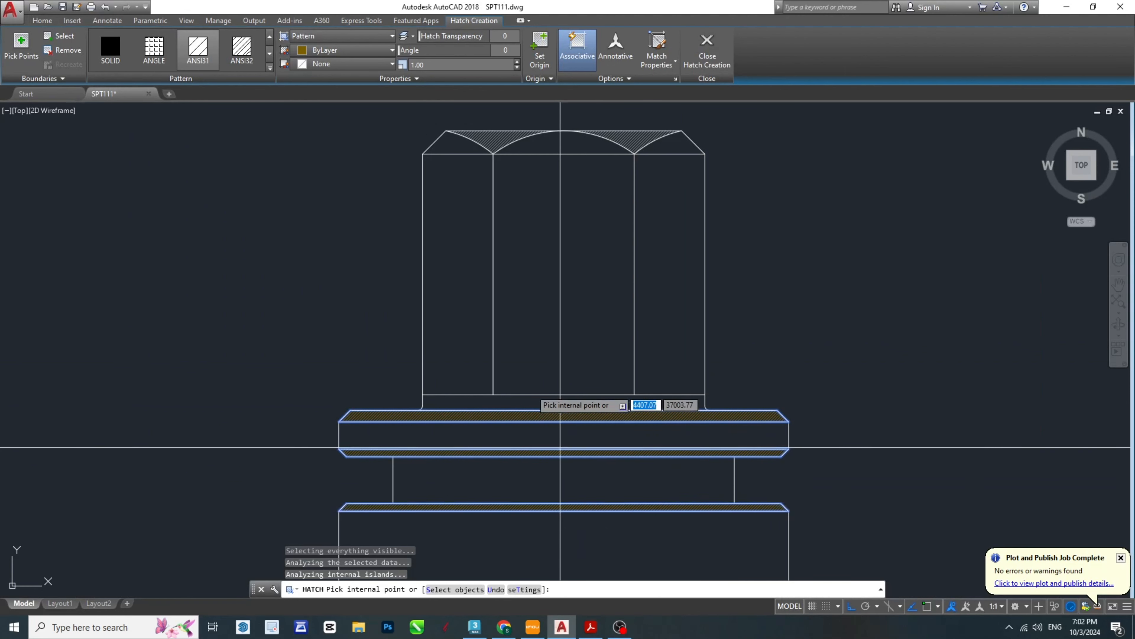
{"action": "scroll", "coordinate": [530, 388], "scroll_direction": "down", "scroll_amount": 5}
{"action": "key", "text": "Escape"}
{"action": "key", "text": "Escape"}
{"action": "scroll", "coordinate": [563, 398], "scroll_direction": "up", "scroll_amount": 5}
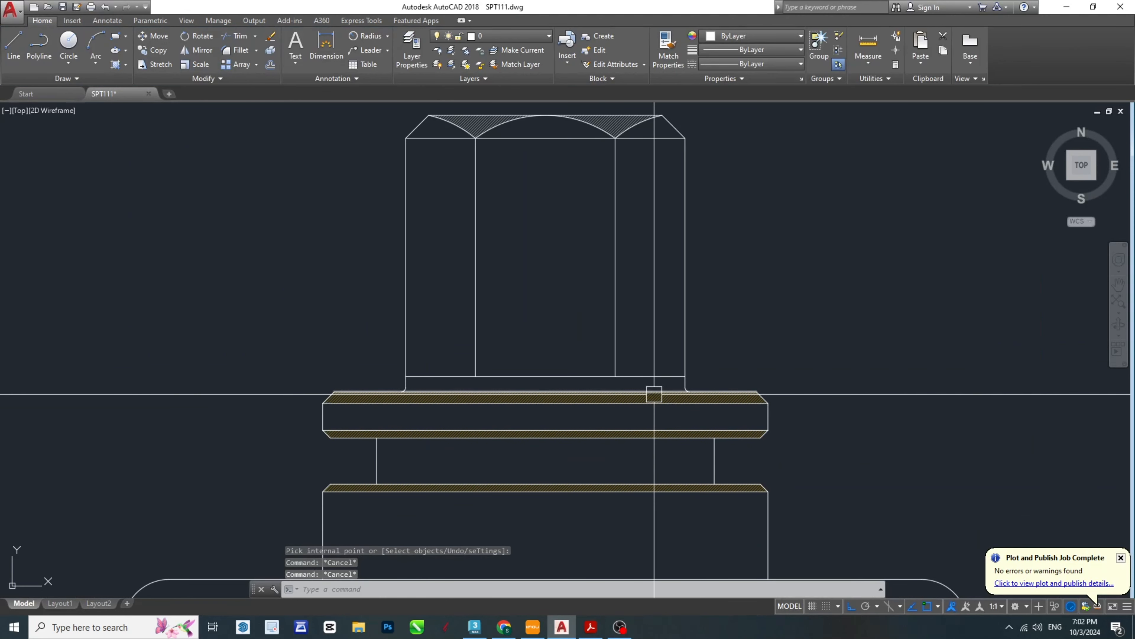
{"action": "key", "text": "Escape"}
- Compare the hatching on the collar's chamfer bands with the hatching between the arcs at the head's top
{"action": "middle_click_drag", "start_coordinate": [801, 423], "coordinate": [665, 418]}
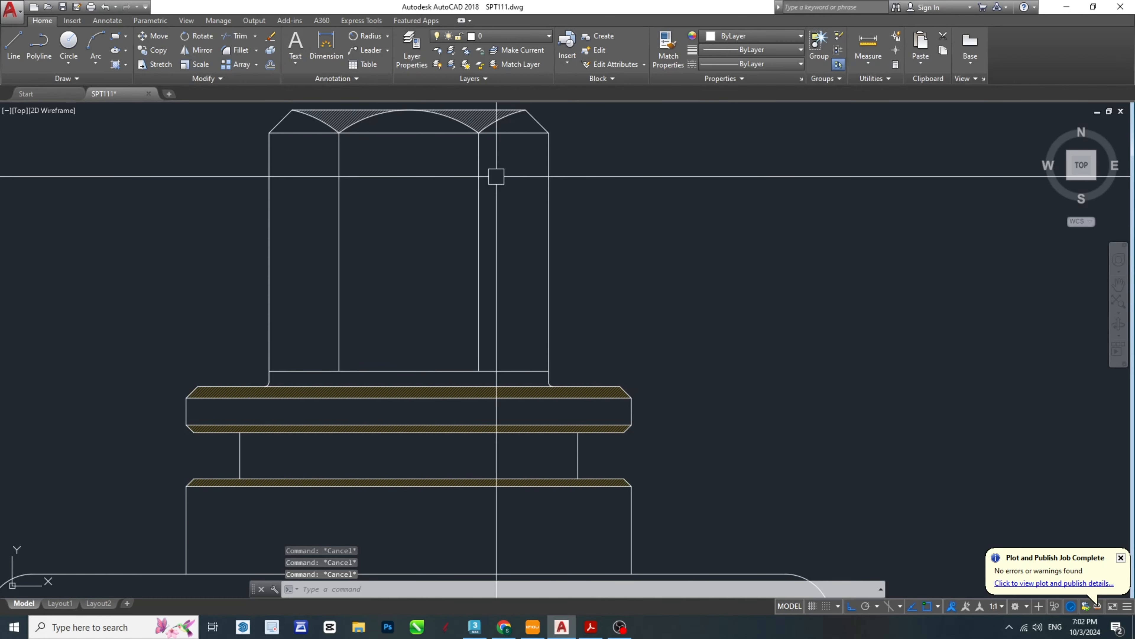
{"action": "middle_click_drag", "start_coordinate": [453, 365], "coordinate": [579, 409]}
{"action": "scroll", "coordinate": [579, 408], "scroll_direction": "up", "scroll_amount": 3}
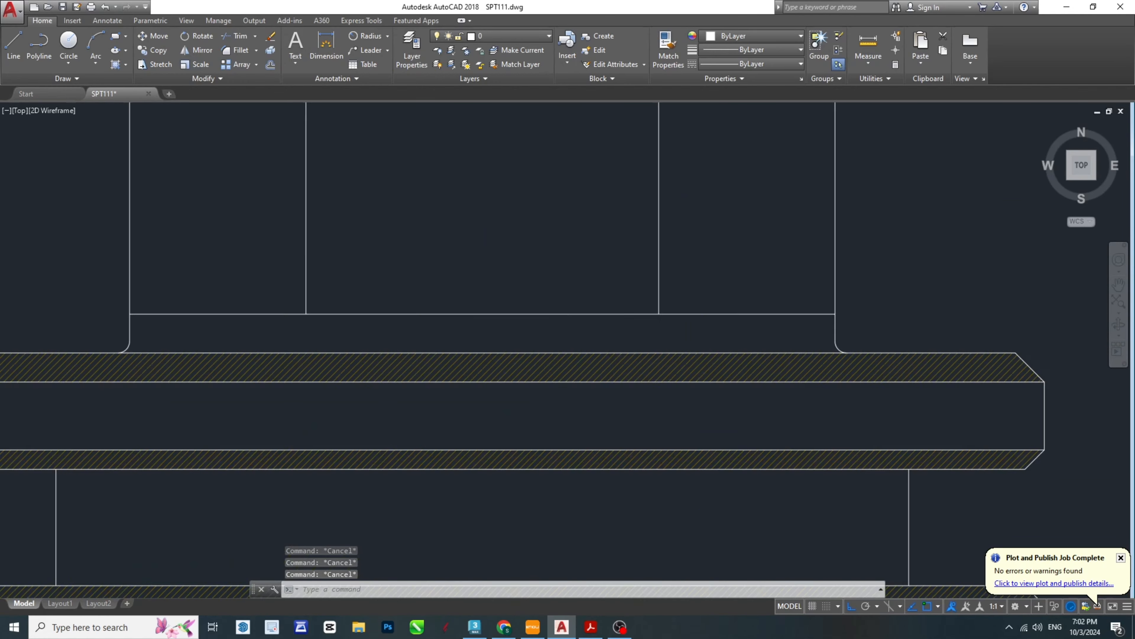
{"action": "scroll", "coordinate": [562, 385], "scroll_direction": "down", "scroll_amount": 5}
{"action": "scroll", "coordinate": [583, 246], "scroll_direction": "up", "scroll_amount": 6}
{"action": "scroll", "coordinate": [583, 246], "scroll_direction": "down", "scroll_amount": 6}
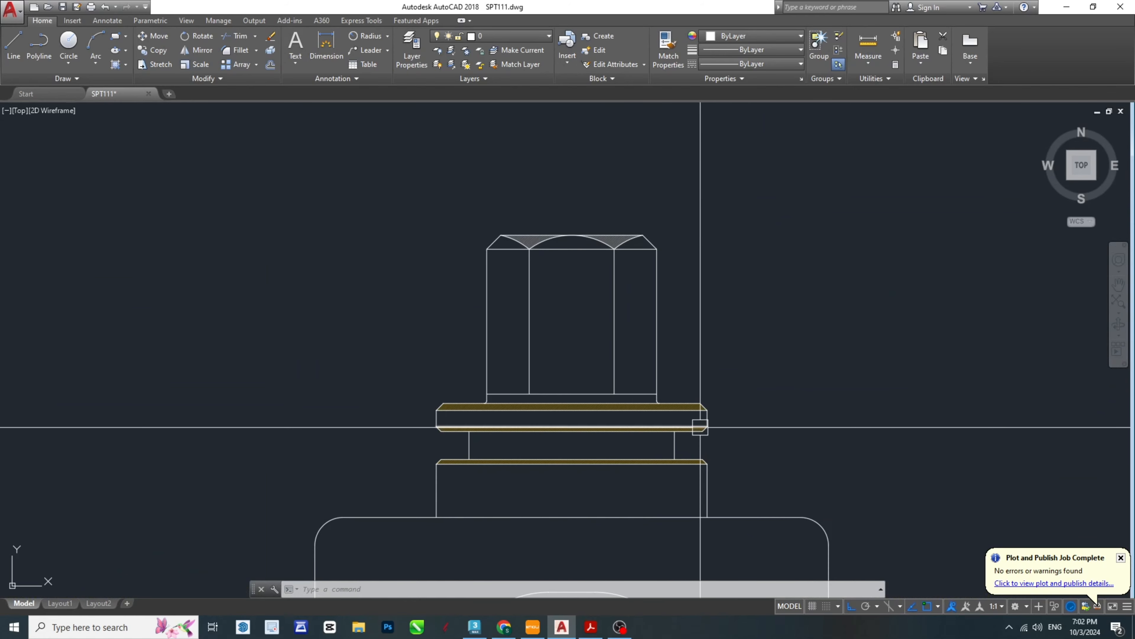
{"action": "middle_click_drag", "start_coordinate": [699, 423], "coordinate": [735, 423]}
{"action": "scroll", "coordinate": [648, 244], "scroll_direction": "up", "scroll_amount": 6}
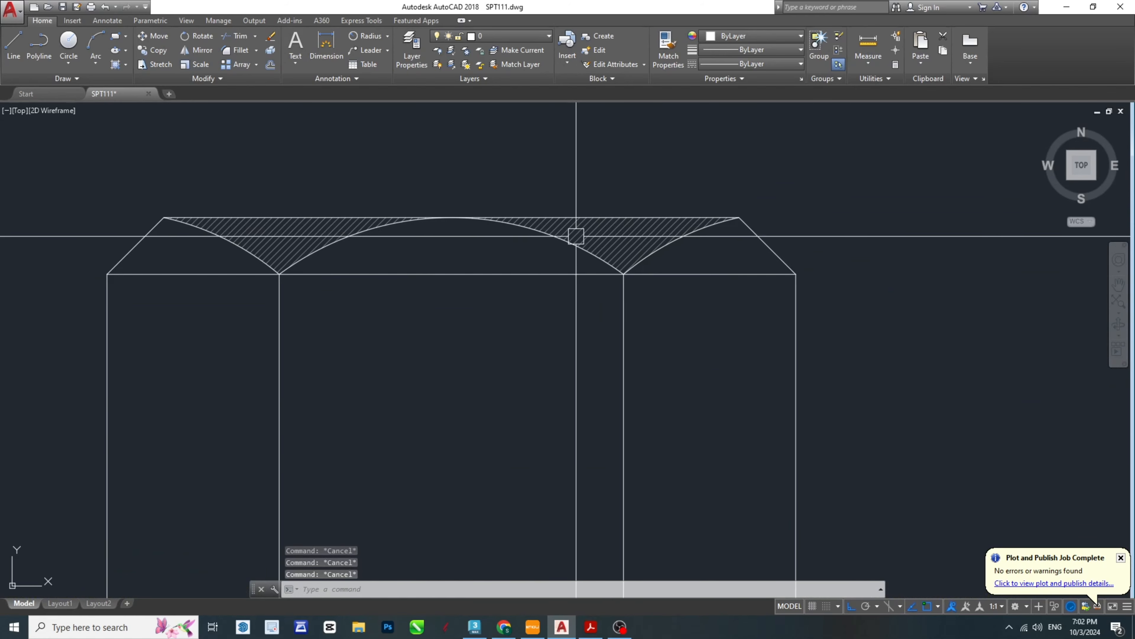
{"action": "scroll", "coordinate": [631, 240], "scroll_direction": "up", "scroll_amount": 2}
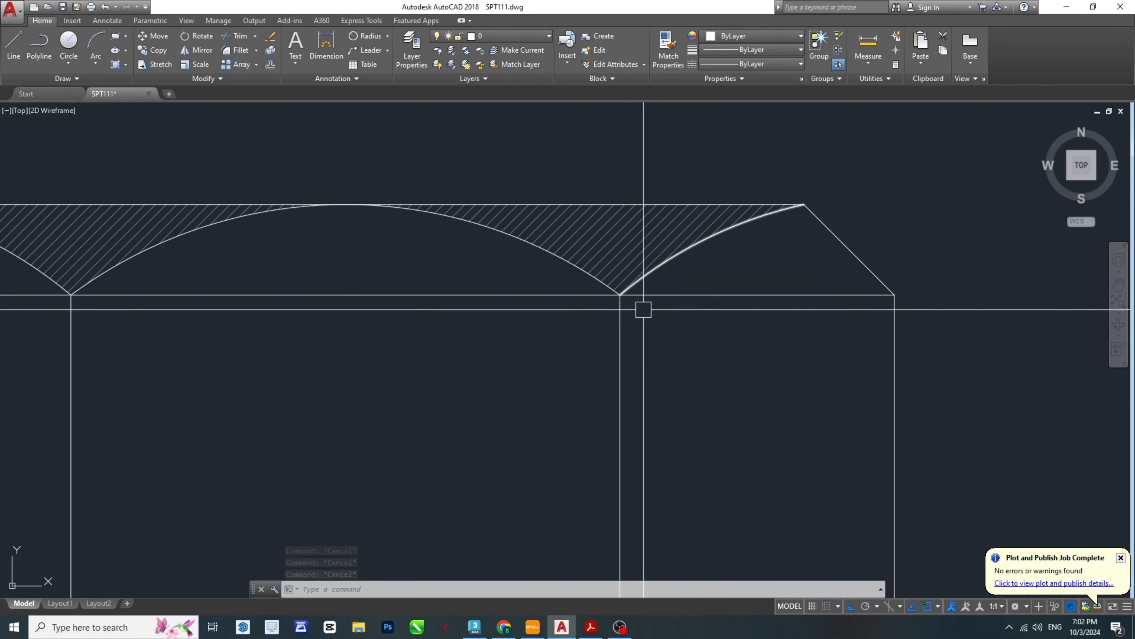
{"action": "scroll", "coordinate": [644, 223], "scroll_direction": "down", "scroll_amount": 4}
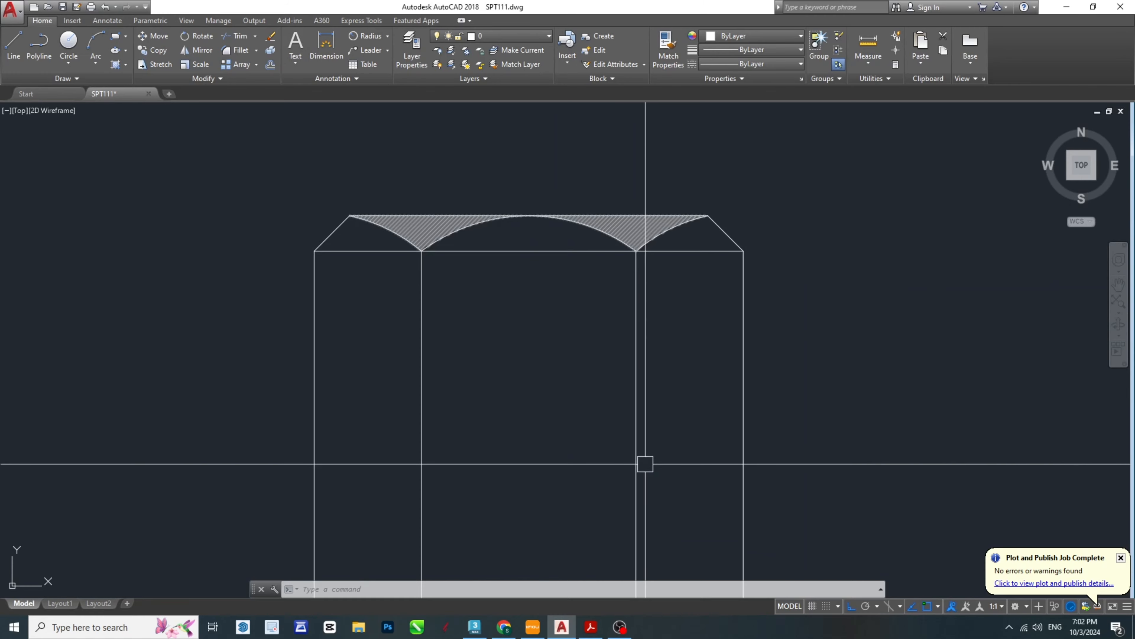
{"action": "middle_click_drag", "start_coordinate": [645, 464], "coordinate": [658, 236]}
{"action": "scroll", "coordinate": [649, 261], "scroll_direction": "down", "scroll_amount": 2}
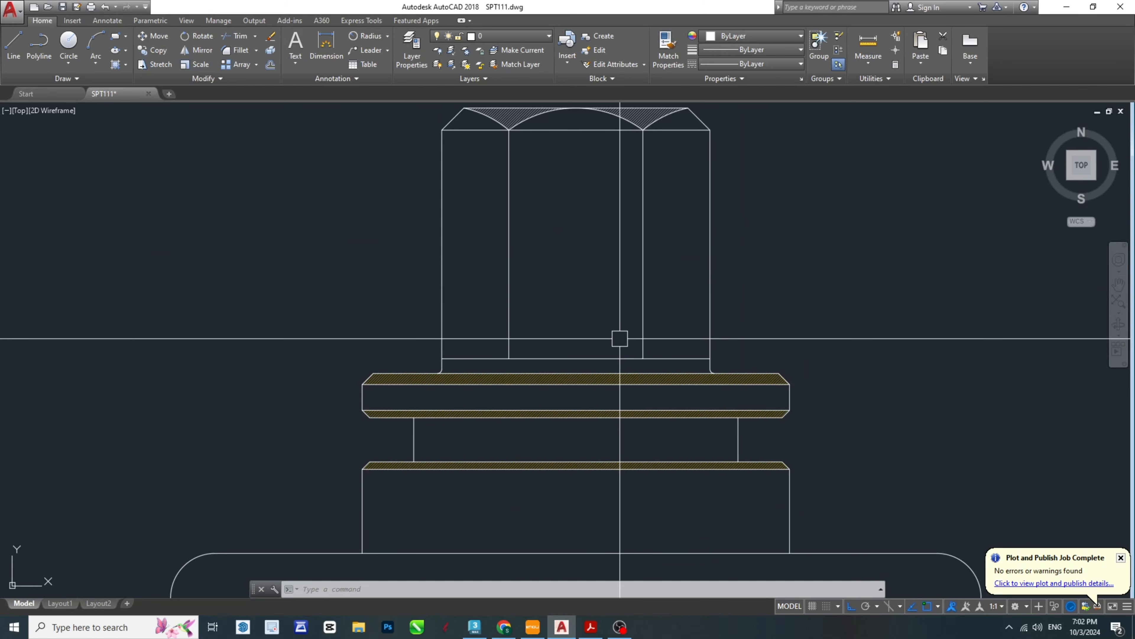
- Match the properties of the chamfer-band hatches to those of the hatch at the head's top
{"action": "key", "text": "Escape"}
{"action": "key", "text": "Escape"}
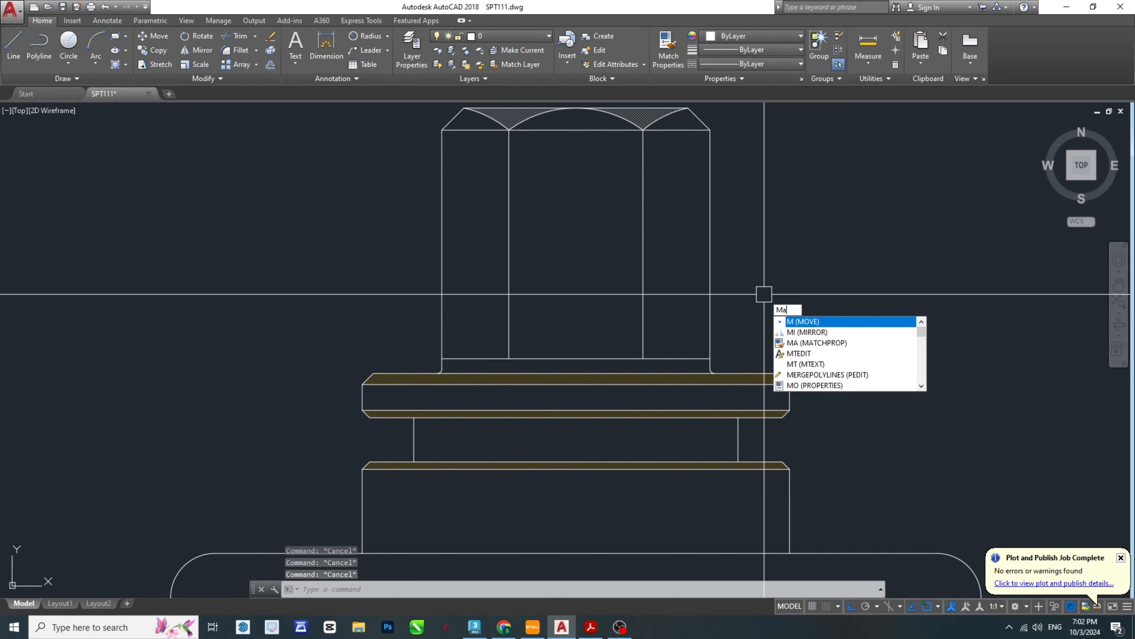
{"action": "key", "text": "Return"}
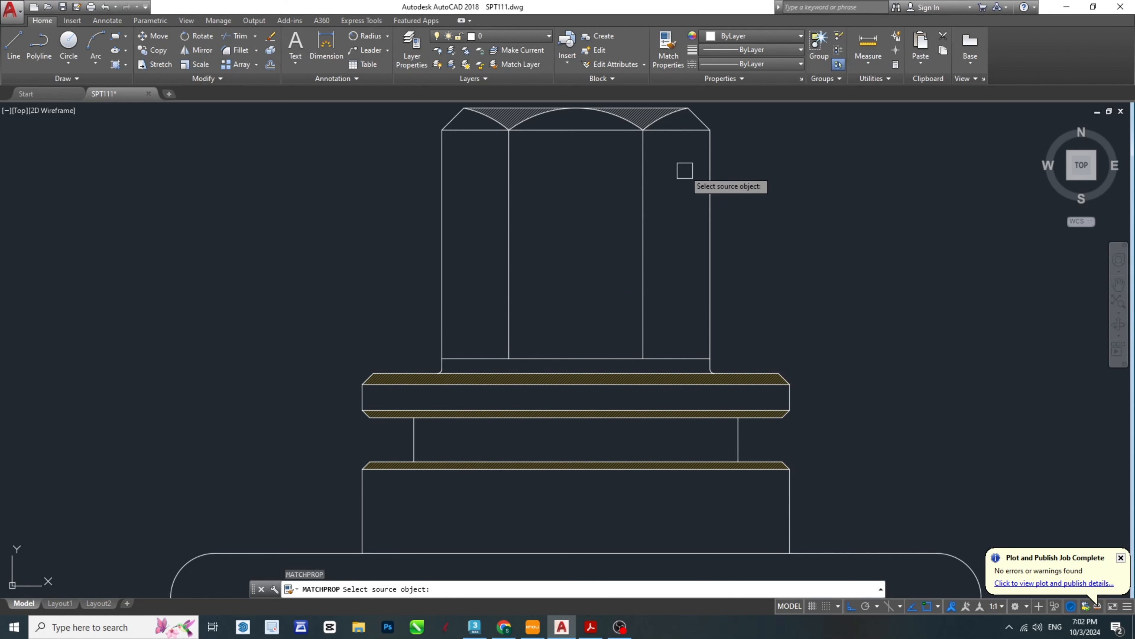
{"action": "middle_click_drag", "start_coordinate": [667, 138], "coordinate": [656, 238]}
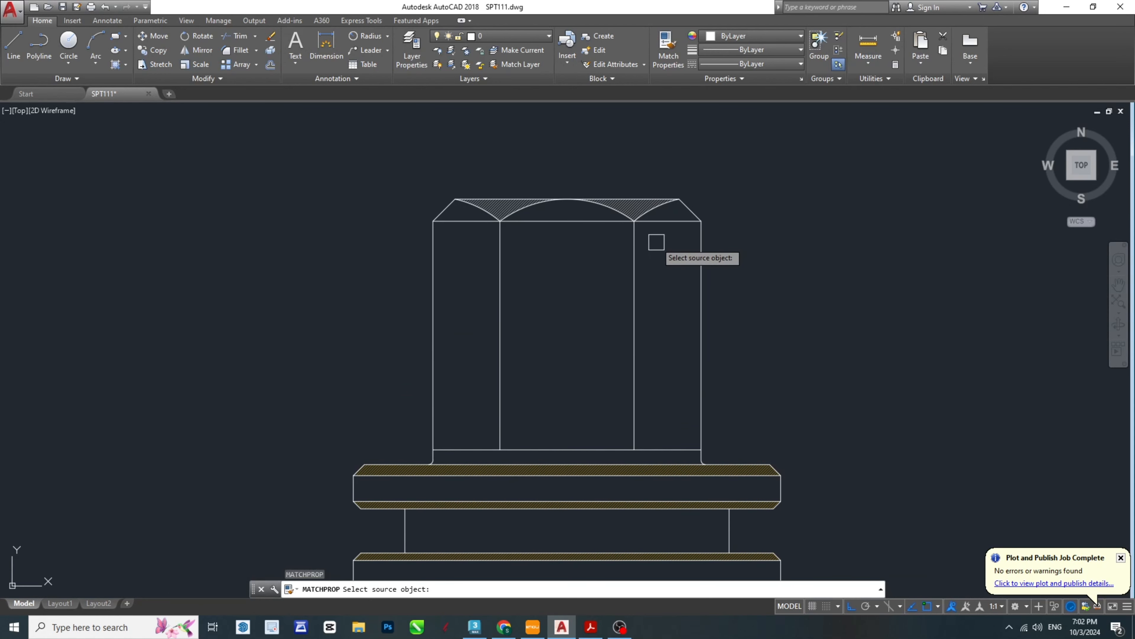
{"action": "scroll", "coordinate": [656, 240], "scroll_direction": "up", "scroll_amount": 6}
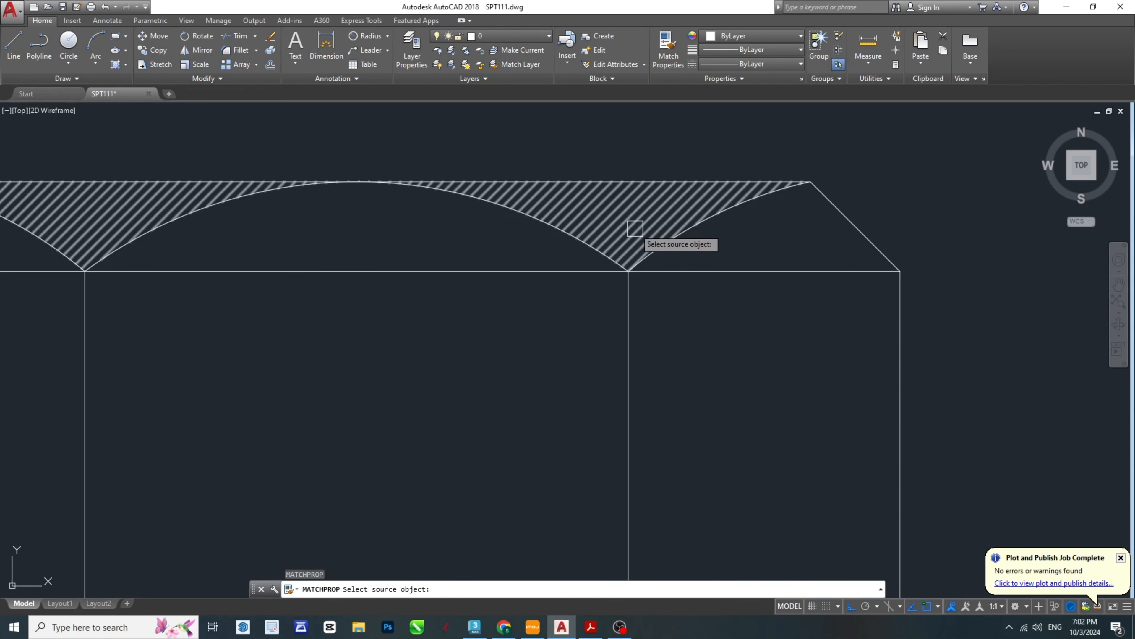
{"action": "left_click", "coordinate": [635, 209]}
{"action": "scroll", "coordinate": [658, 204], "scroll_direction": "down", "scroll_amount": 8}
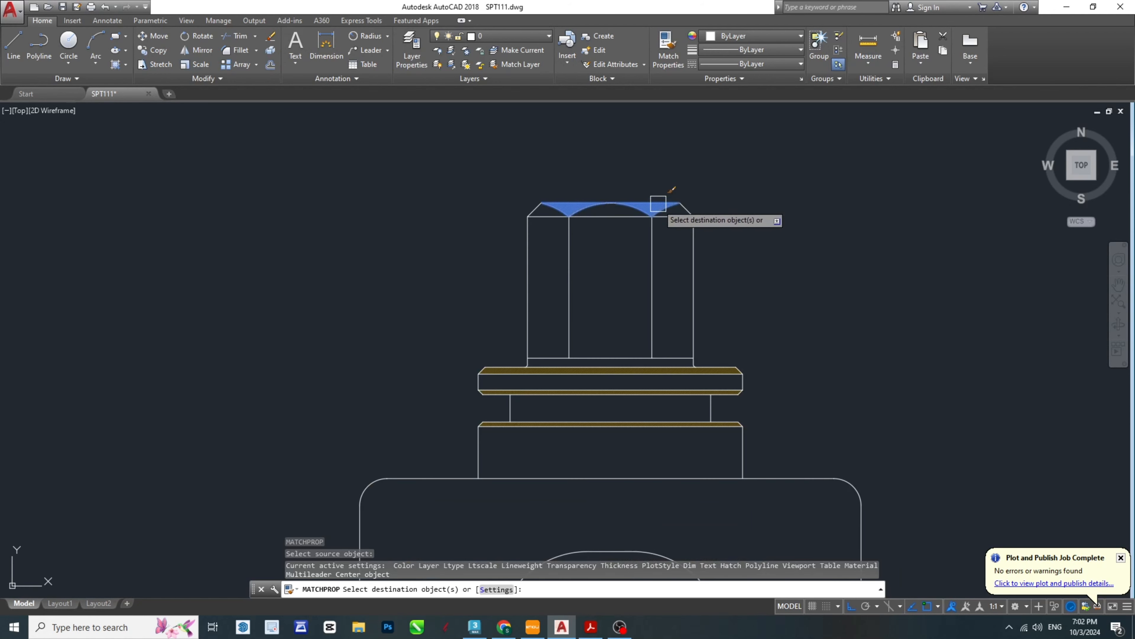
{"action": "scroll", "coordinate": [649, 382], "scroll_direction": "up", "scroll_amount": 10}
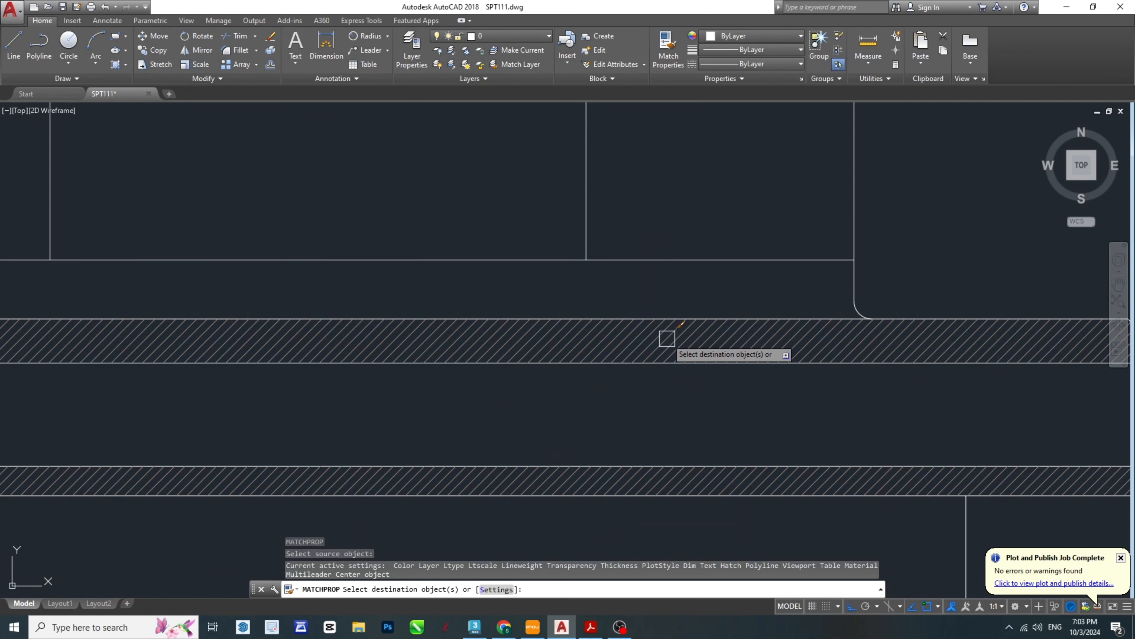
{"action": "left_click", "coordinate": [667, 338]}
{"action": "scroll", "coordinate": [582, 228], "scroll_direction": "down", "scroll_amount": 8}
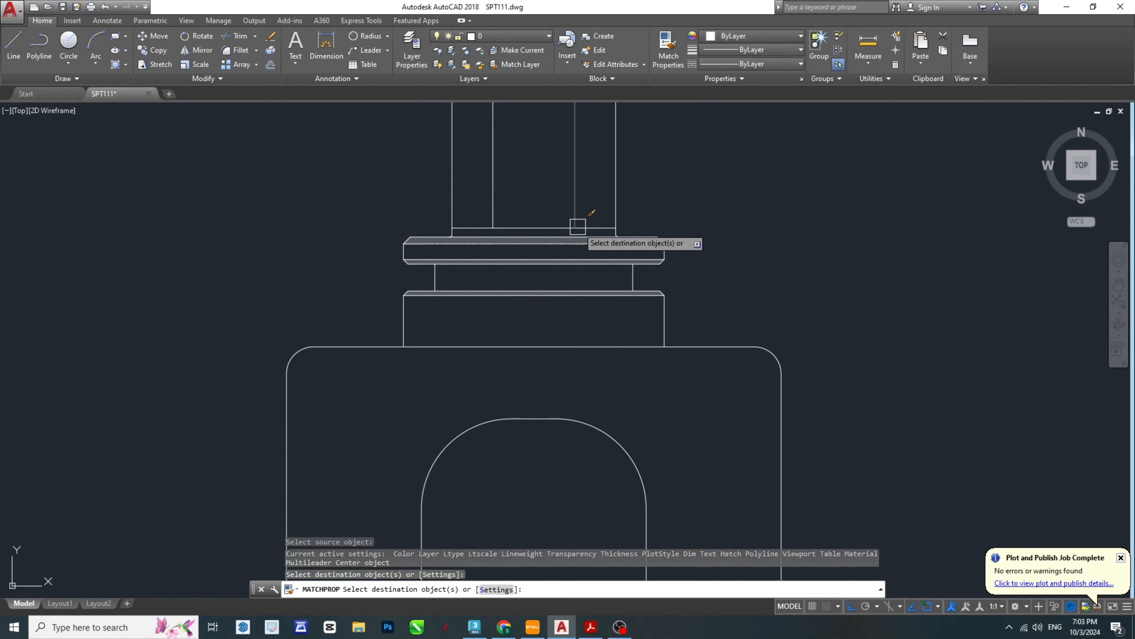
{"action": "scroll", "coordinate": [591, 283], "scroll_direction": "up", "scroll_amount": 6}
{"action": "scroll", "coordinate": [684, 386], "scroll_direction": "down", "scroll_amount": 4}
{"action": "key", "text": "Escape"}
{"action": "key", "text": "Escape"}
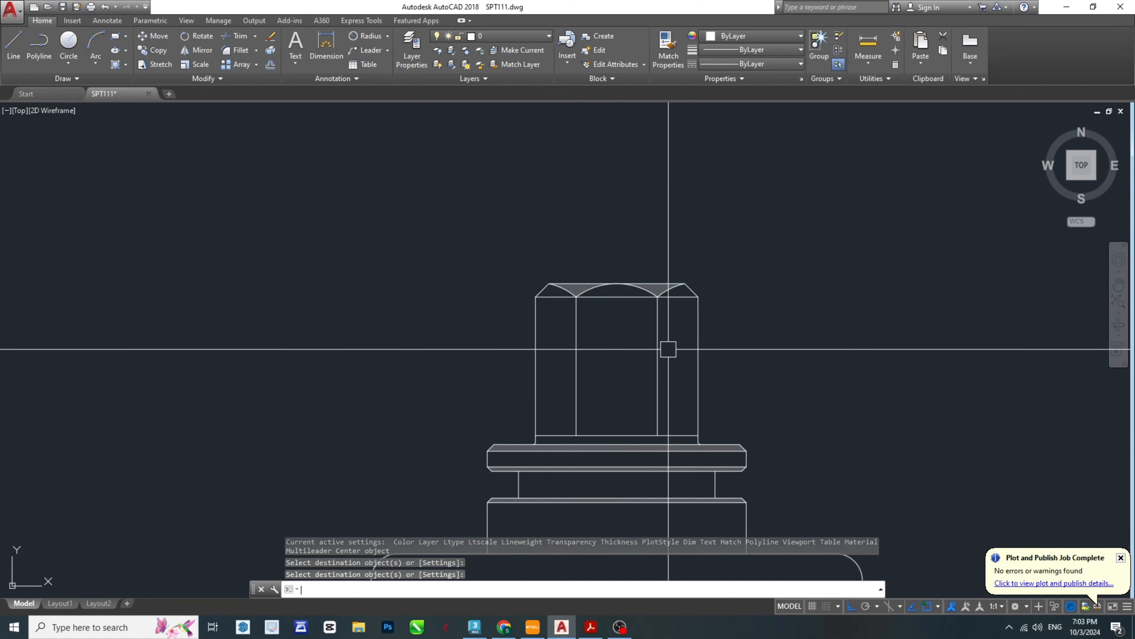
- Save the front-view drawing SPT111.dwg
{"action": "middle_click_drag", "start_coordinate": [780, 449], "coordinate": [706, 410]}
{"action": "middle_click_drag", "start_coordinate": [598, 425], "coordinate": [685, 345]}
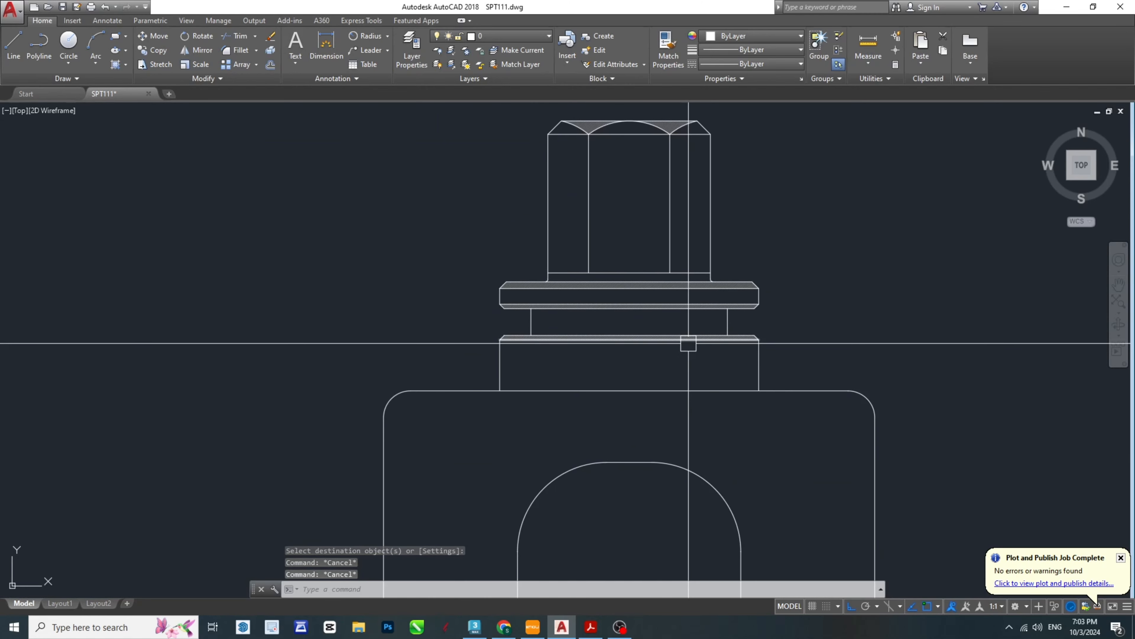
{"action": "key", "text": "ctrl+s"}
{"action": "middle_click_drag", "start_coordinate": [738, 396], "coordinate": [600, 322]}
{"action": "scroll", "coordinate": [606, 326], "scroll_direction": "down", "scroll_amount": 2}
{"action": "key", "text": "Escape"}
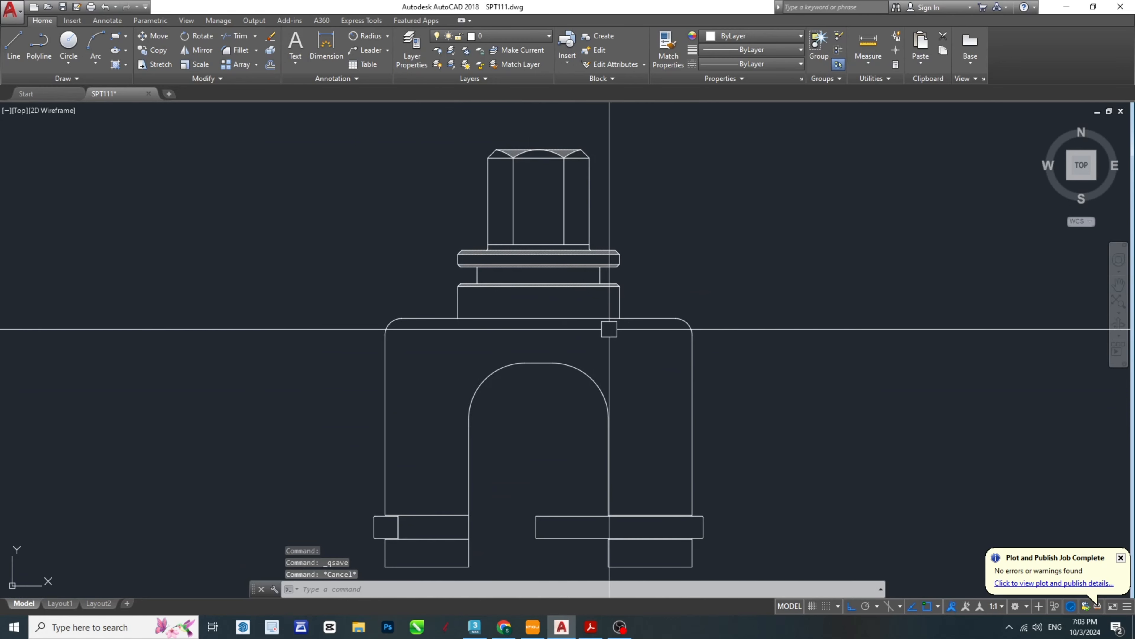
{"action": "scroll", "coordinate": [559, 439], "scroll_direction": "down", "scroll_amount": 4}
{"action": "key", "text": "Escape"}
{"action": "key", "text": "Escape"}
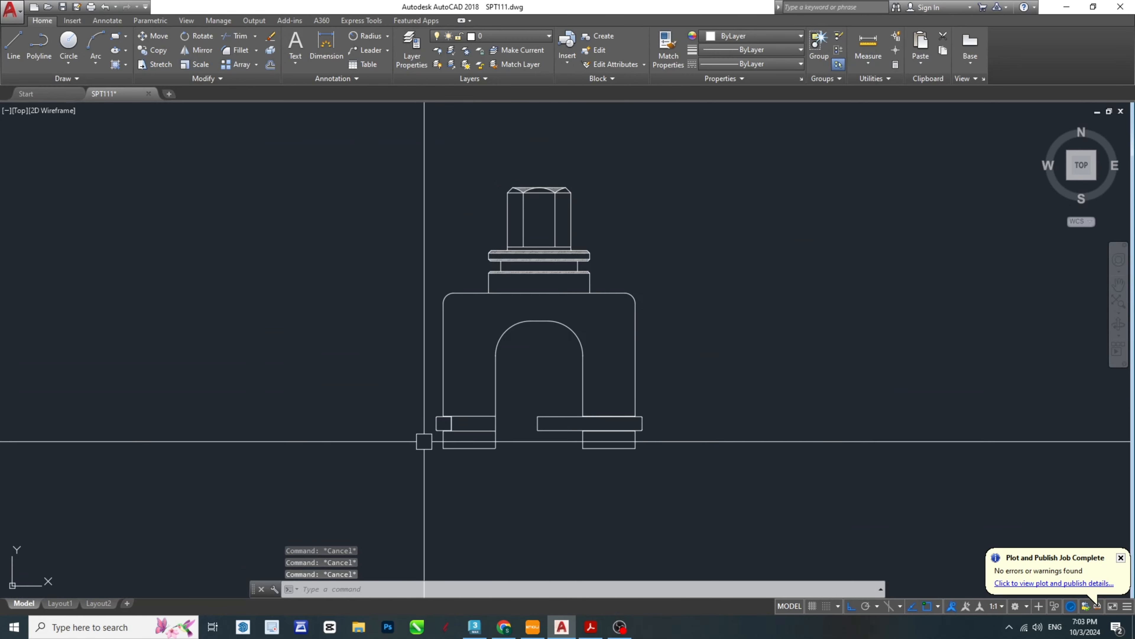
- Check the left rounded block's fill in the SPT-Model PDF, and in AutoCAD fill that block with a SOLID hatch
{"action": "scroll", "coordinate": [577, 367], "scroll_direction": "up", "scroll_amount": 8}
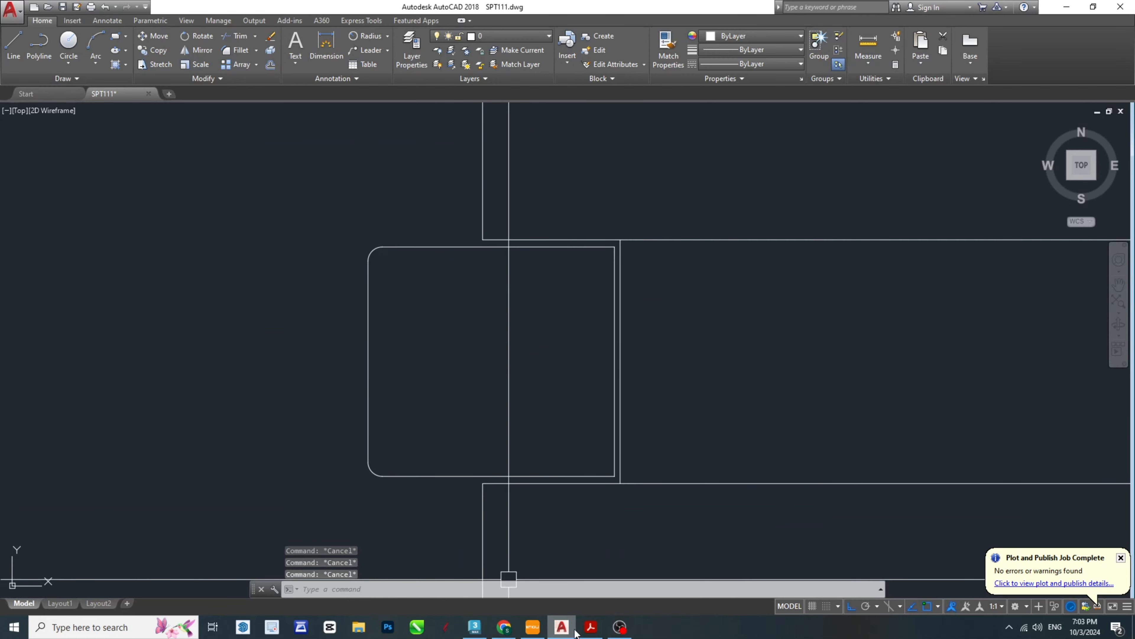
{"action": "left_click", "coordinate": [590, 628]}
{"action": "scroll", "coordinate": [495, 437], "scroll_direction": "down", "scroll_amount": 15}
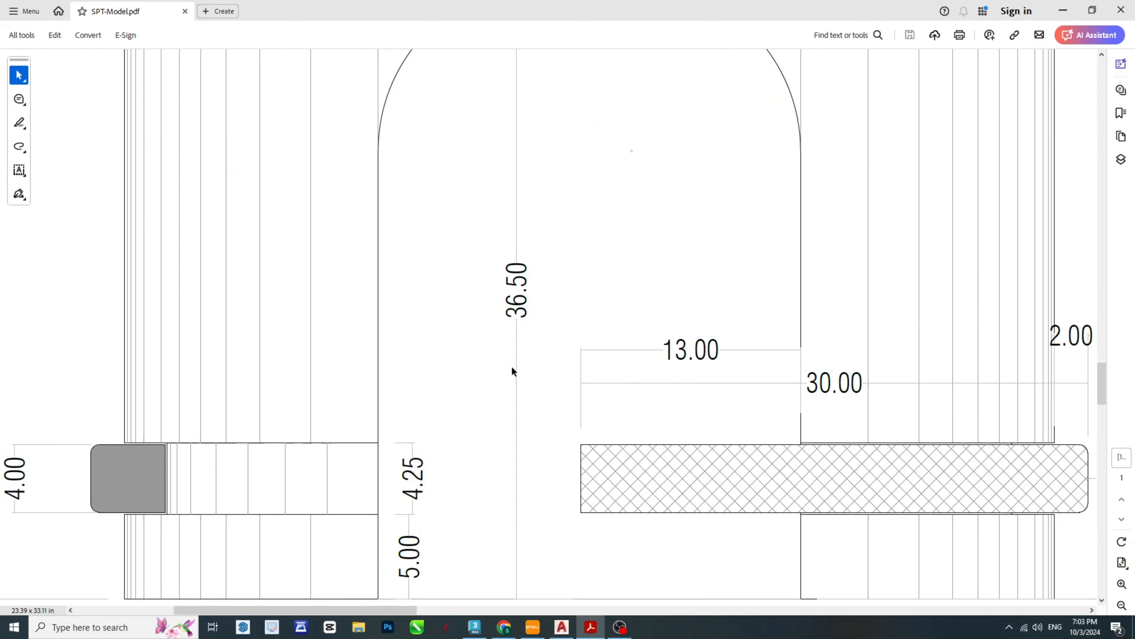
{"action": "left_click", "coordinate": [599, 630]}
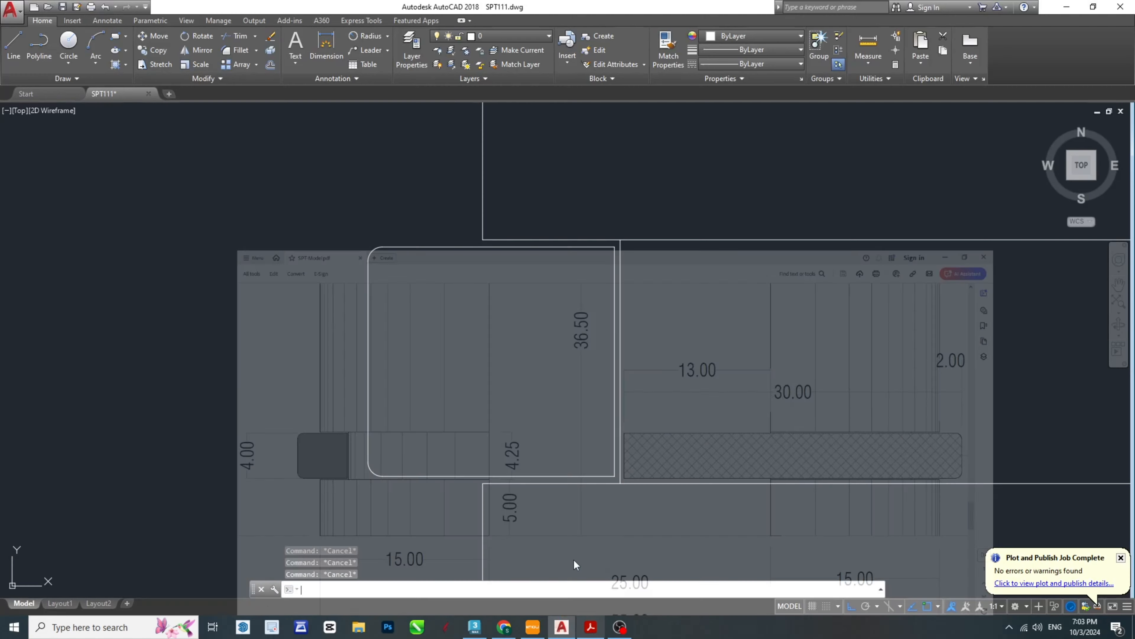
{"action": "left_click", "coordinate": [525, 342]}
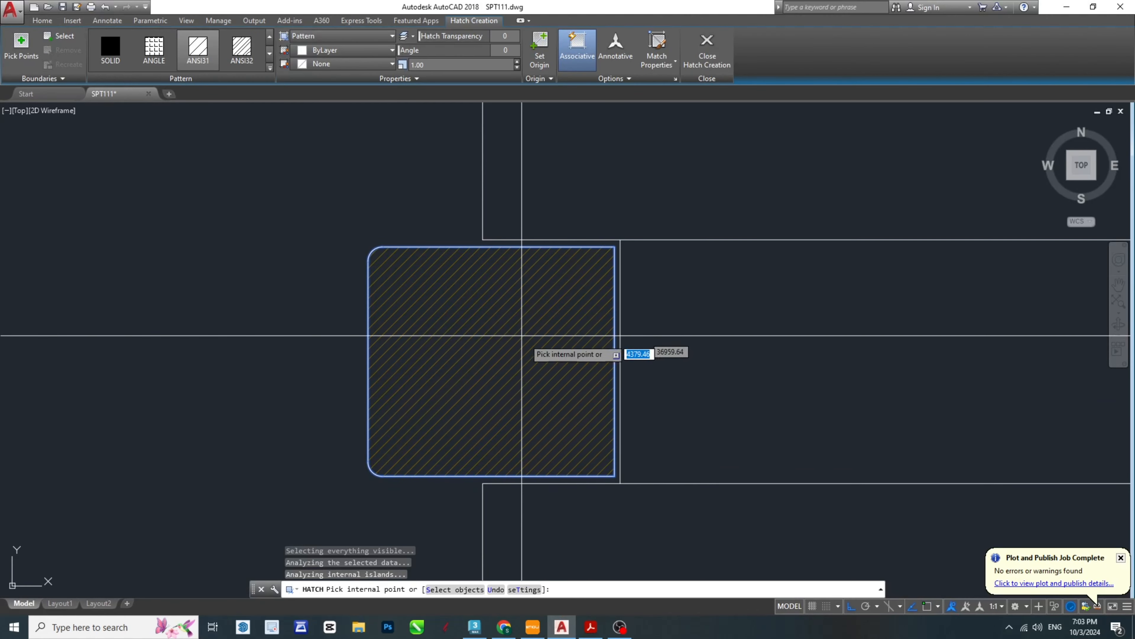
{"action": "left_click", "coordinate": [107, 43]}
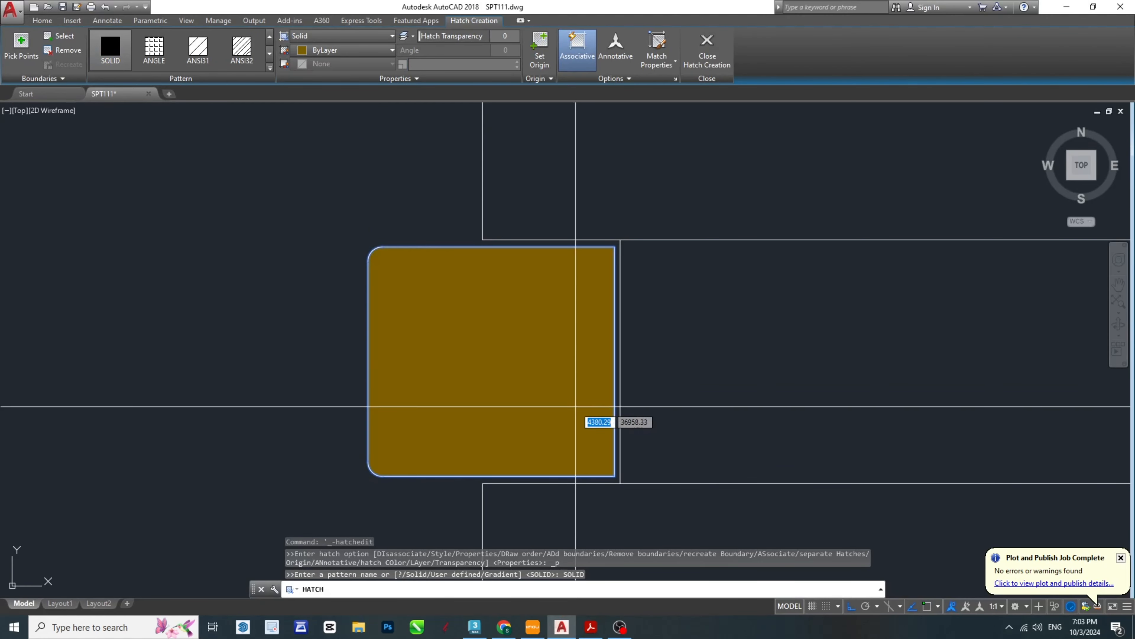
{"action": "key", "text": "Escape"}
{"action": "key", "text": "Escape"}
{"action": "key", "text": "Escape"}
- Move the left rounded block's solid hatch to the HAT layer
{"action": "left_click", "coordinate": [432, 300]}
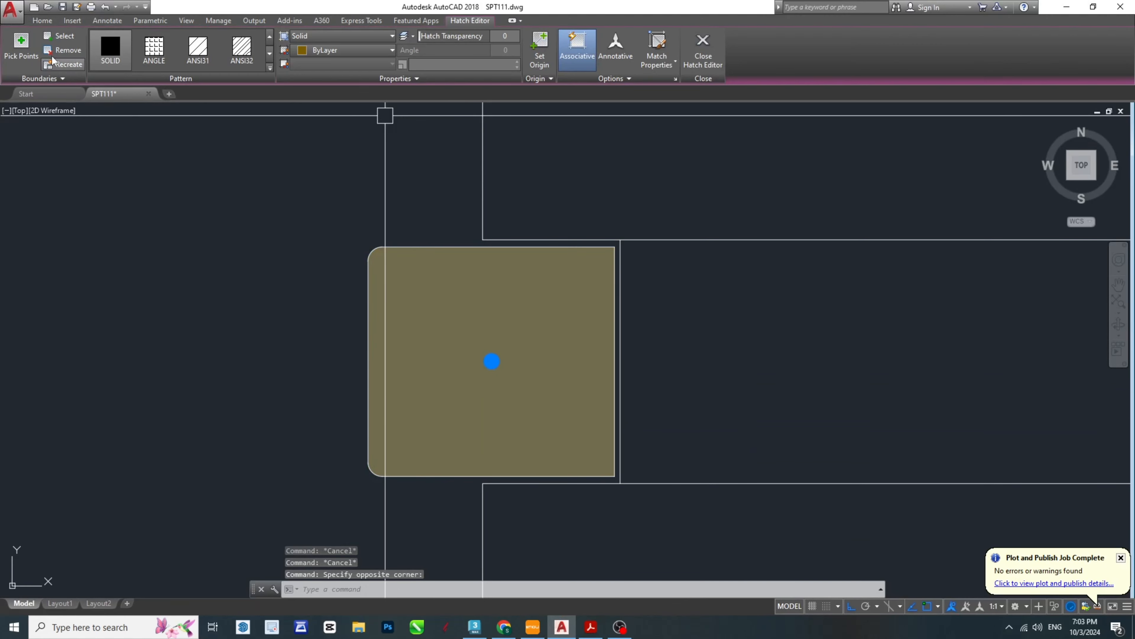
{"action": "left_click", "coordinate": [42, 21]}
{"action": "left_click", "coordinate": [526, 33]}
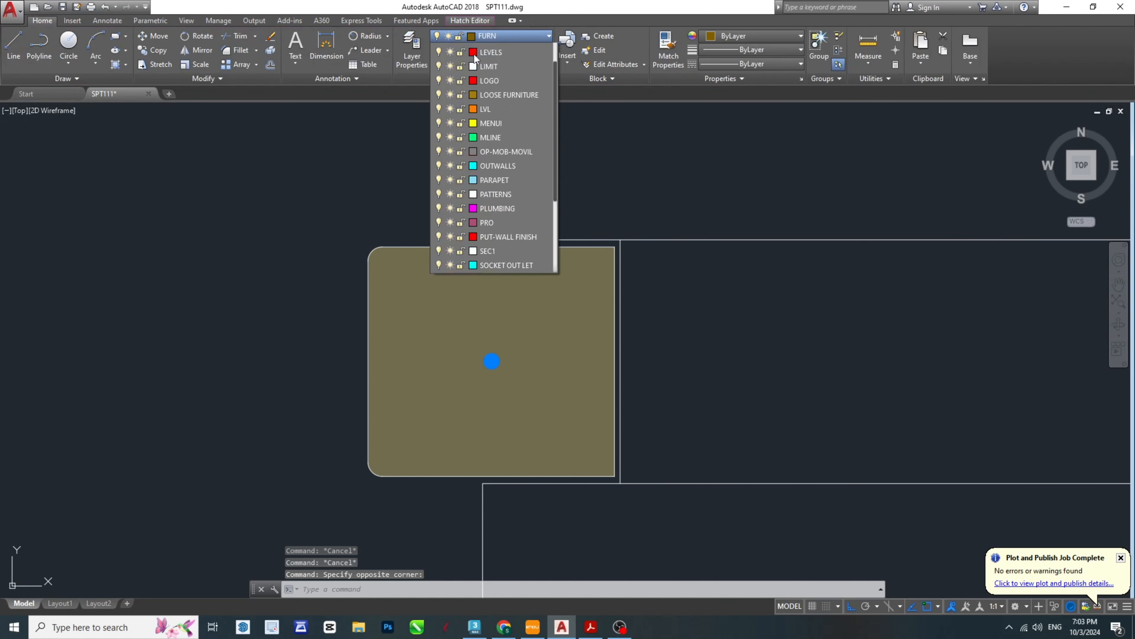
{"action": "left_click", "coordinate": [488, 106]}
{"action": "middle_click_drag", "start_coordinate": [673, 340], "coordinate": [565, 340]}
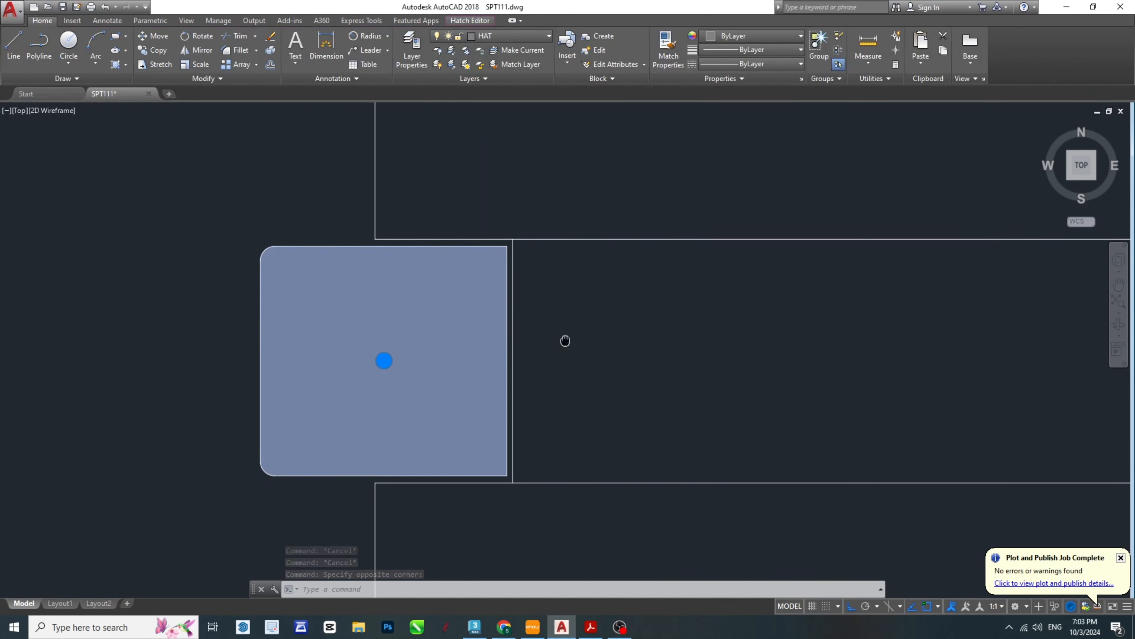
{"action": "scroll", "coordinate": [448, 326], "scroll_direction": "down", "scroll_amount": 6}
{"action": "key", "text": "Escape"}
- Check the hatch pattern of the ring lock bar across the right leg in the SPT-Model PDF, and return to AutoCAD
{"action": "middle_click_drag", "start_coordinate": [809, 335], "coordinate": [596, 341]}
{"action": "scroll", "coordinate": [595, 341], "scroll_direction": "up", "scroll_amount": 2}
{"action": "key", "text": "Escape"}
{"action": "key", "text": "Escape"}
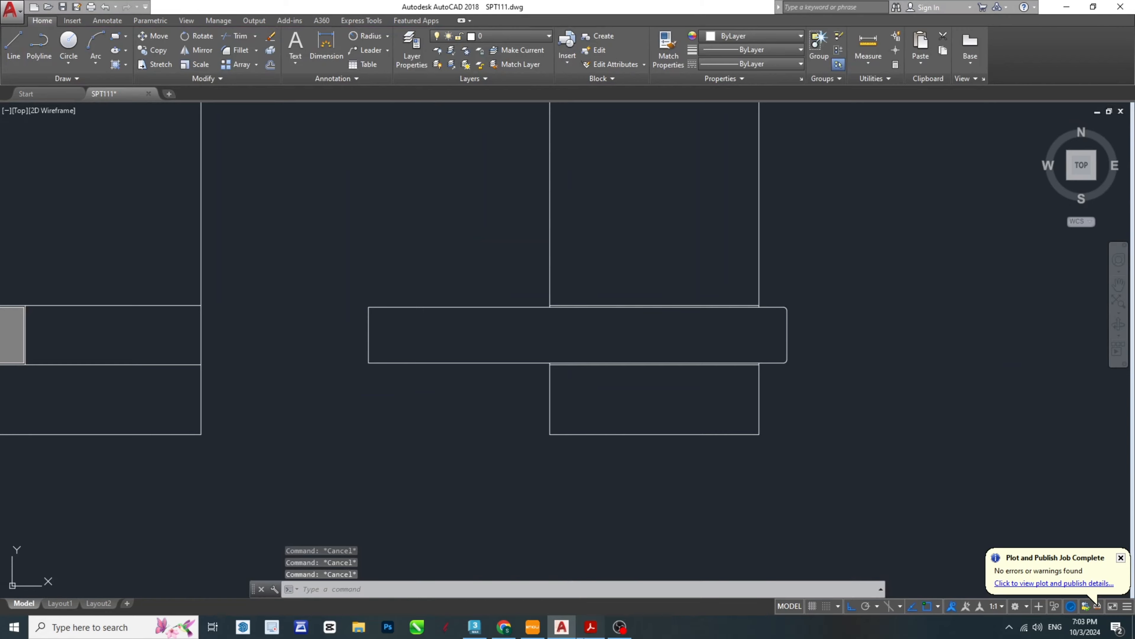
{"action": "left_click", "coordinate": [590, 628]}
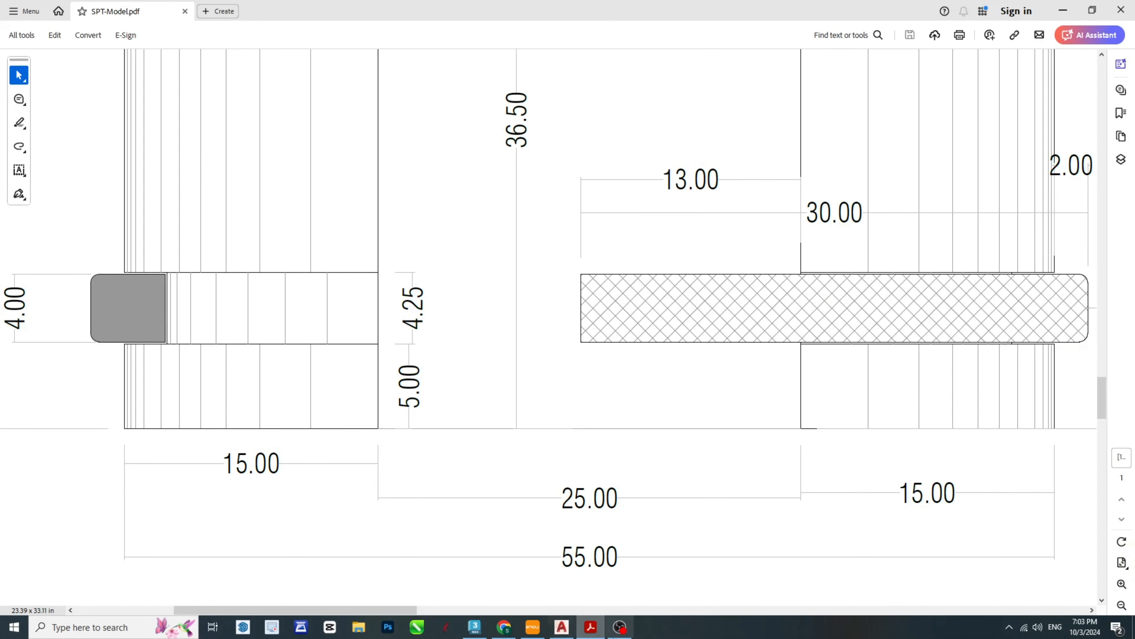
{"action": "left_click", "coordinate": [592, 631]}
- Hatch the ring lock bar across the right leg with the ANSI37 pattern
{"action": "middle_click_drag", "start_coordinate": [657, 322], "coordinate": [649, 358]}
{"action": "type", "text": "h"}
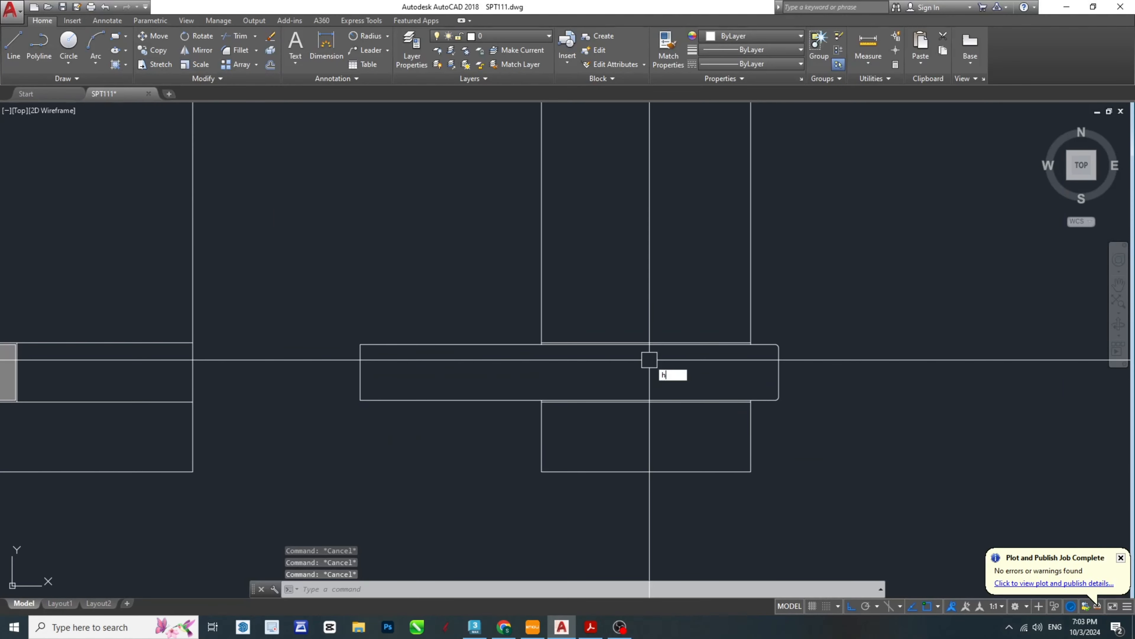
{"action": "key", "text": "space"}
{"action": "left_click", "coordinate": [603, 365]}
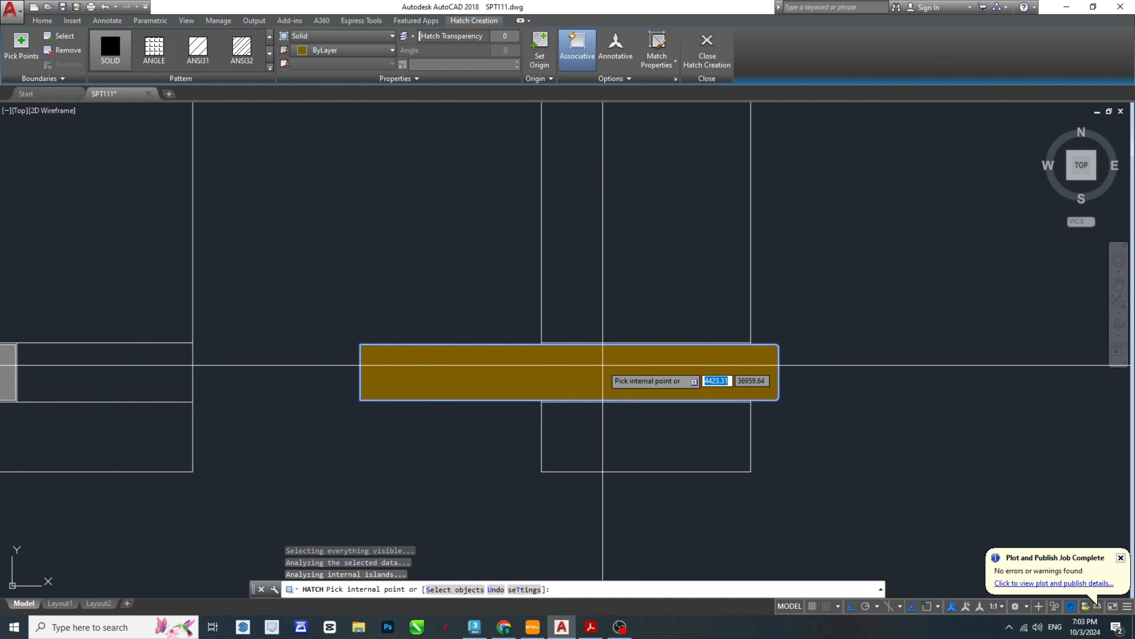
{"action": "left_click", "coordinate": [197, 47]}
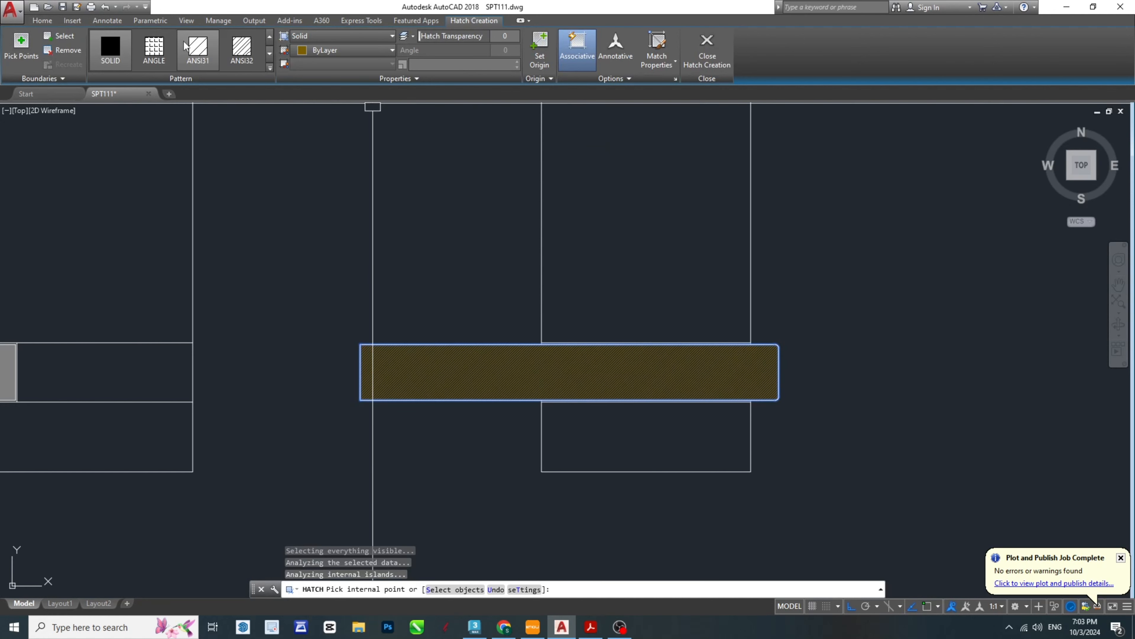
{"action": "left_click", "coordinate": [269, 67]}
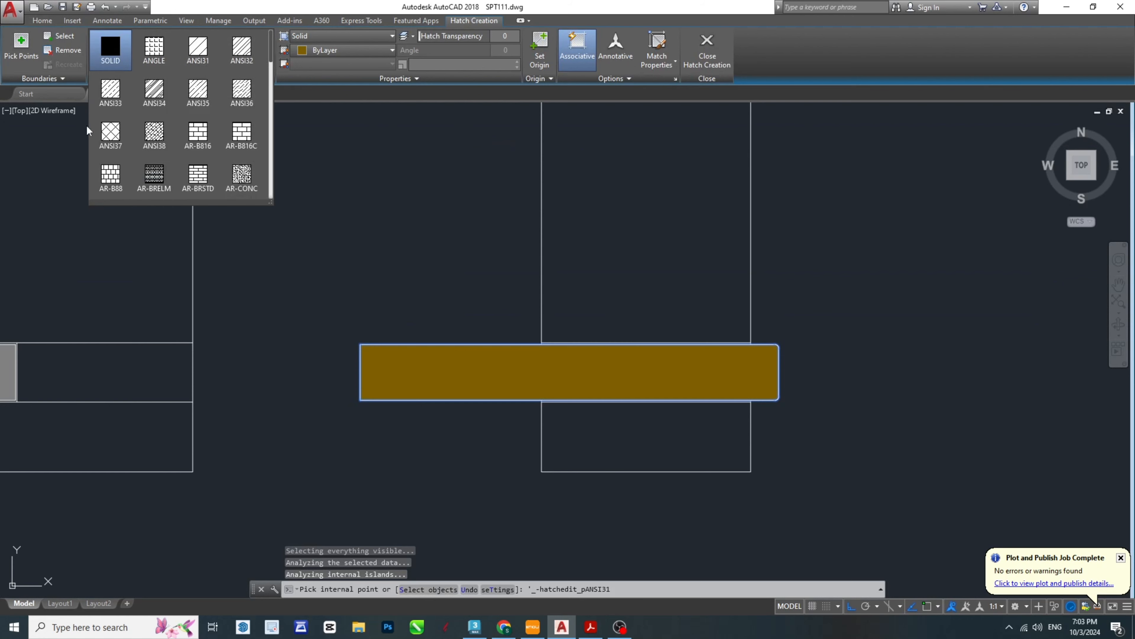
{"action": "left_click", "coordinate": [107, 132]}
- Set the scale of the ring lock bar's hatch to 5 and finish the hatch
{"action": "scroll", "coordinate": [562, 365], "scroll_direction": "up", "scroll_amount": 4}
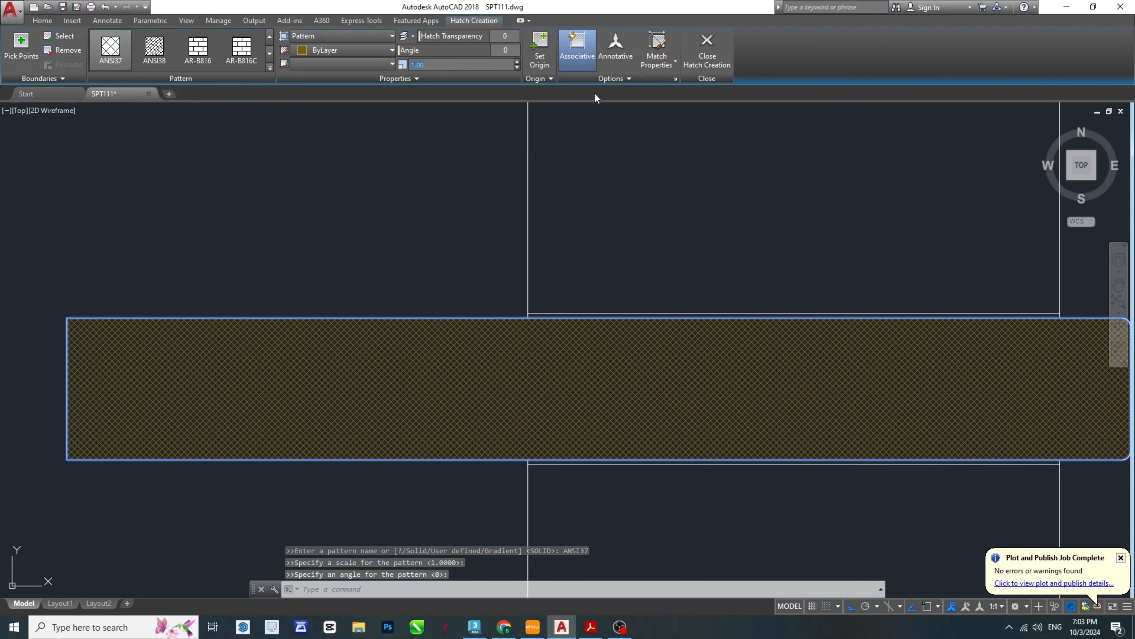
{"action": "type", "text": "5"}
{"action": "key", "text": "Return"}
{"action": "right_click", "coordinate": [589, 86]}
{"action": "scroll", "coordinate": [560, 402], "scroll_direction": "down", "scroll_amount": 2}
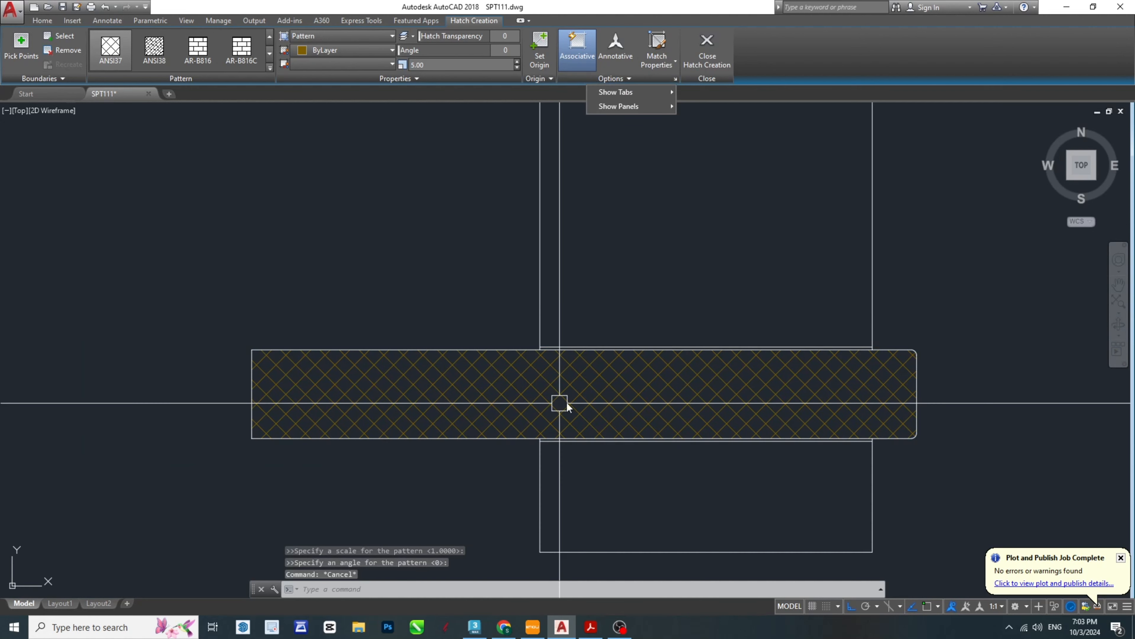
{"action": "key", "text": "Escape"}
{"action": "key", "text": "Escape"}
{"action": "key", "text": "Escape"}
- Move the ring lock bar's crosshatch to the HAT layer
{"action": "scroll", "coordinate": [560, 403], "scroll_direction": "down", "scroll_amount": 5}
{"action": "scroll", "coordinate": [476, 427], "scroll_direction": "up", "scroll_amount": 7}
{"action": "scroll", "coordinate": [566, 381], "scroll_direction": "down", "scroll_amount": 5}
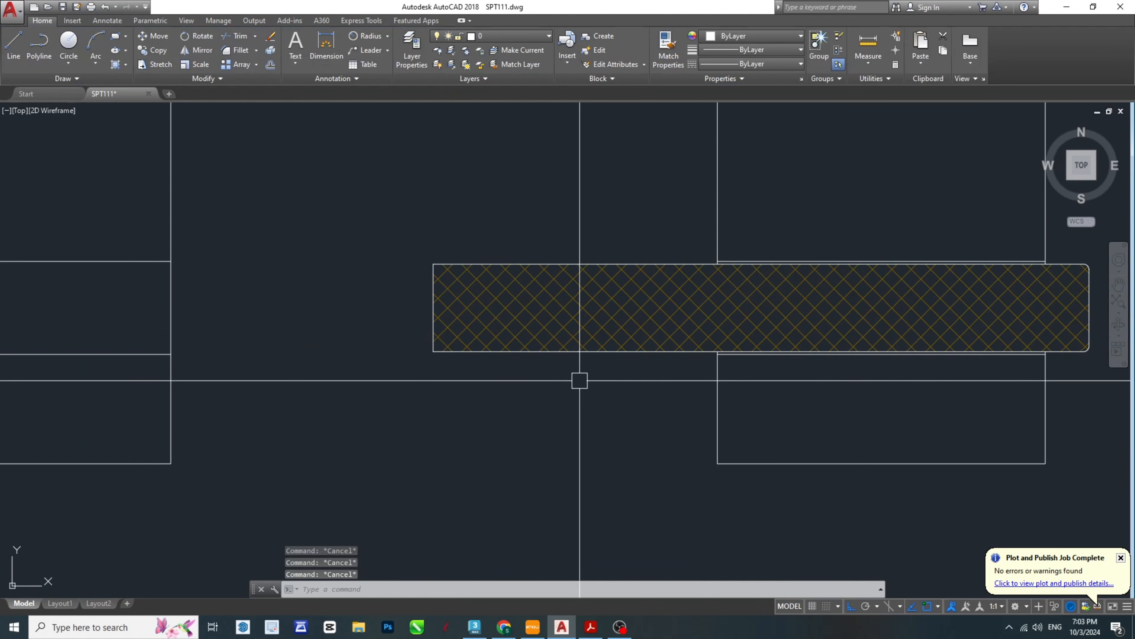
{"action": "scroll", "coordinate": [684, 374], "scroll_direction": "up", "scroll_amount": 4}
{"action": "left_click", "coordinate": [685, 370]}
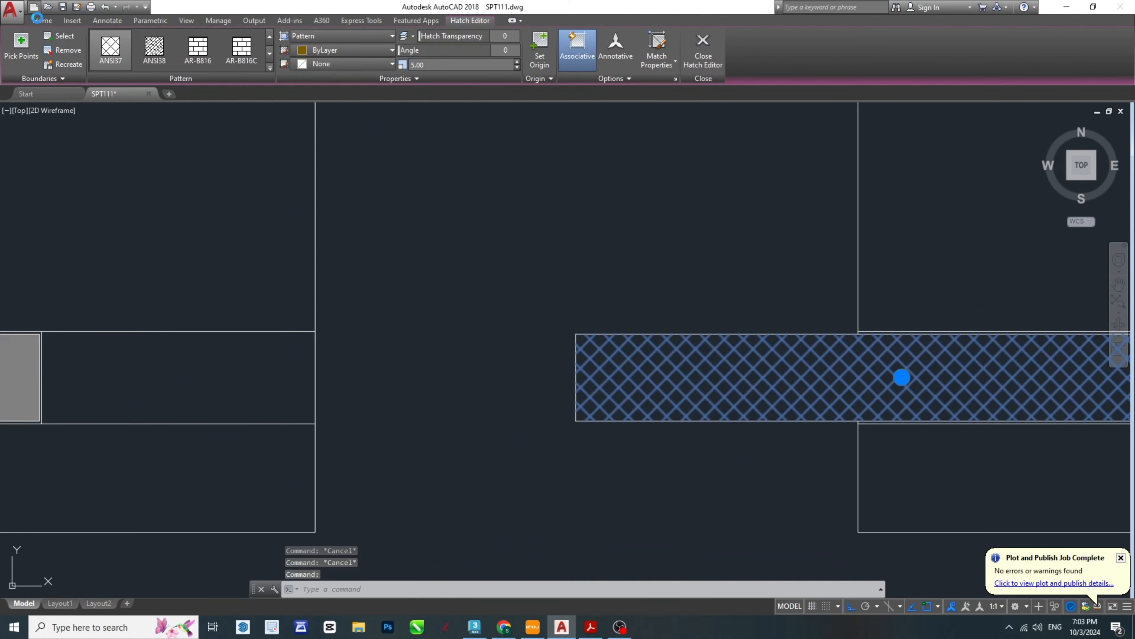
{"action": "key", "text": "Return"}
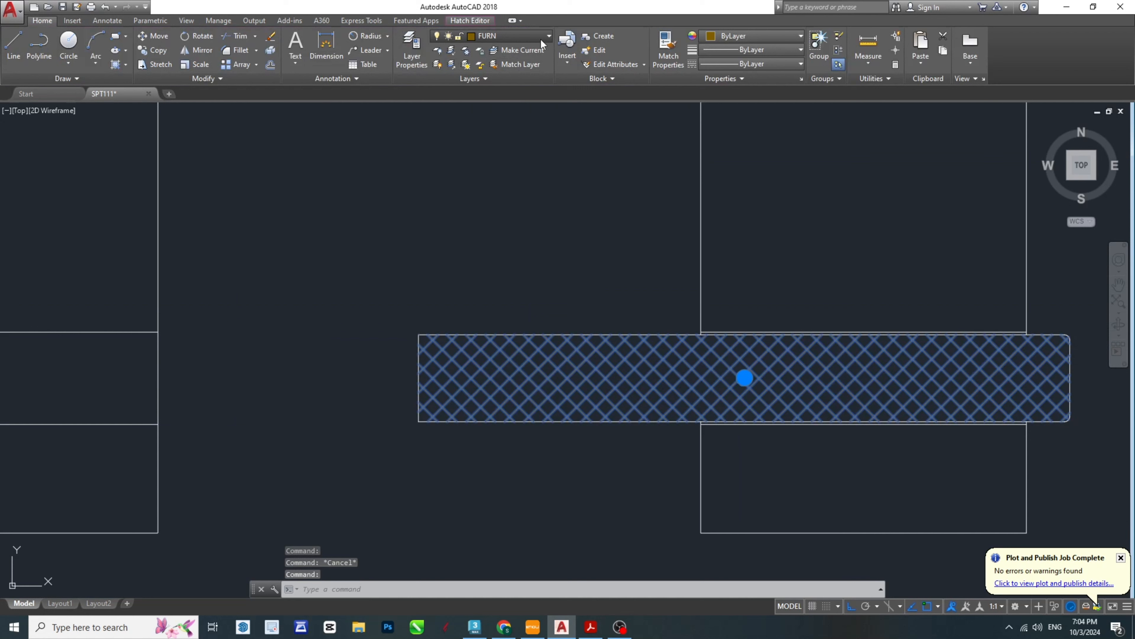
{"action": "left_click", "coordinate": [541, 39]}
{"action": "left_click", "coordinate": [486, 106]}
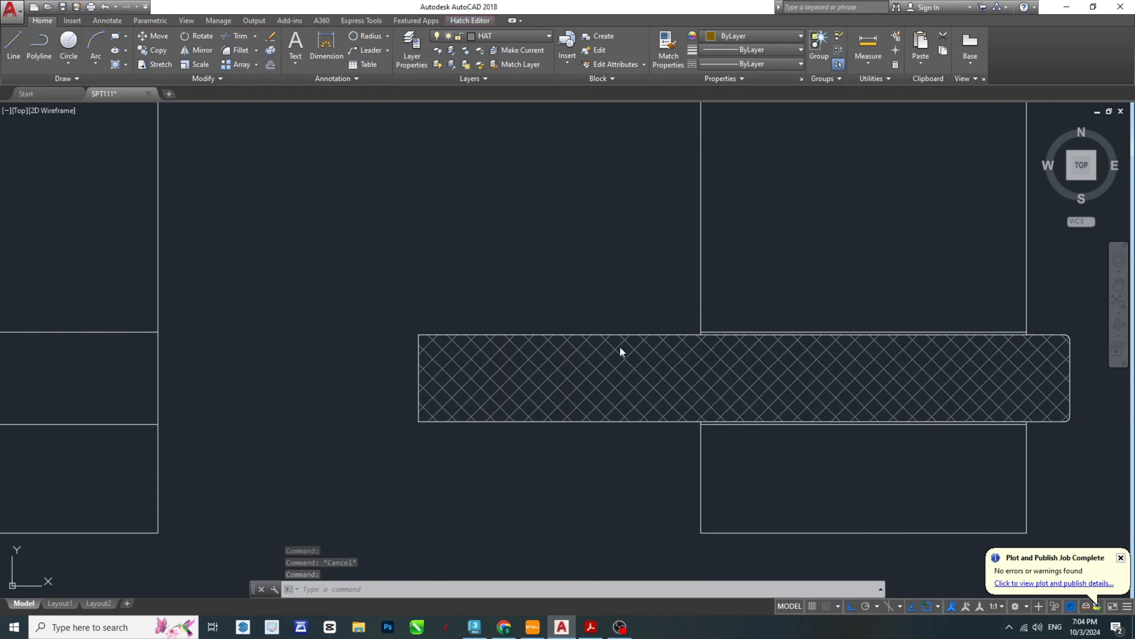
{"action": "scroll", "coordinate": [621, 351], "scroll_direction": "down", "scroll_amount": 4}
{"action": "key", "text": "Escape"}
- Draw a 25 mm horizontal line on the HAT layer joining the inner bottom corners of the two legs
{"action": "scroll", "coordinate": [756, 334], "scroll_direction": "down", "scroll_amount": 3}
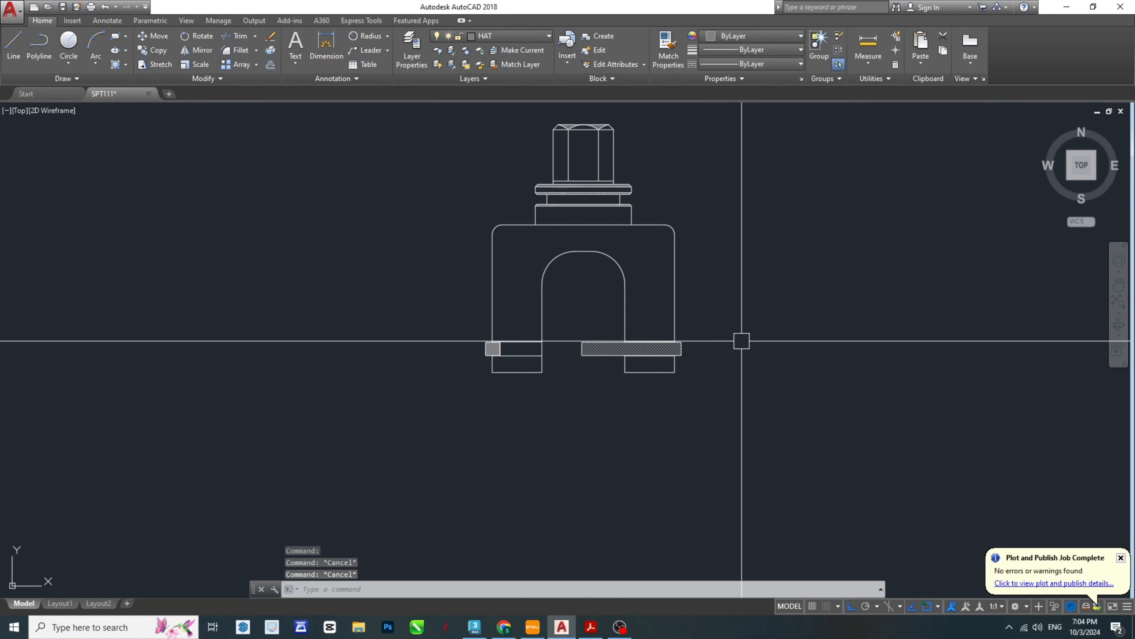
{"action": "middle_click_drag", "start_coordinate": [667, 256], "coordinate": [656, 350]}
{"action": "key", "text": "Escape"}
{"action": "middle_click_drag", "start_coordinate": [697, 440], "coordinate": [660, 375]}
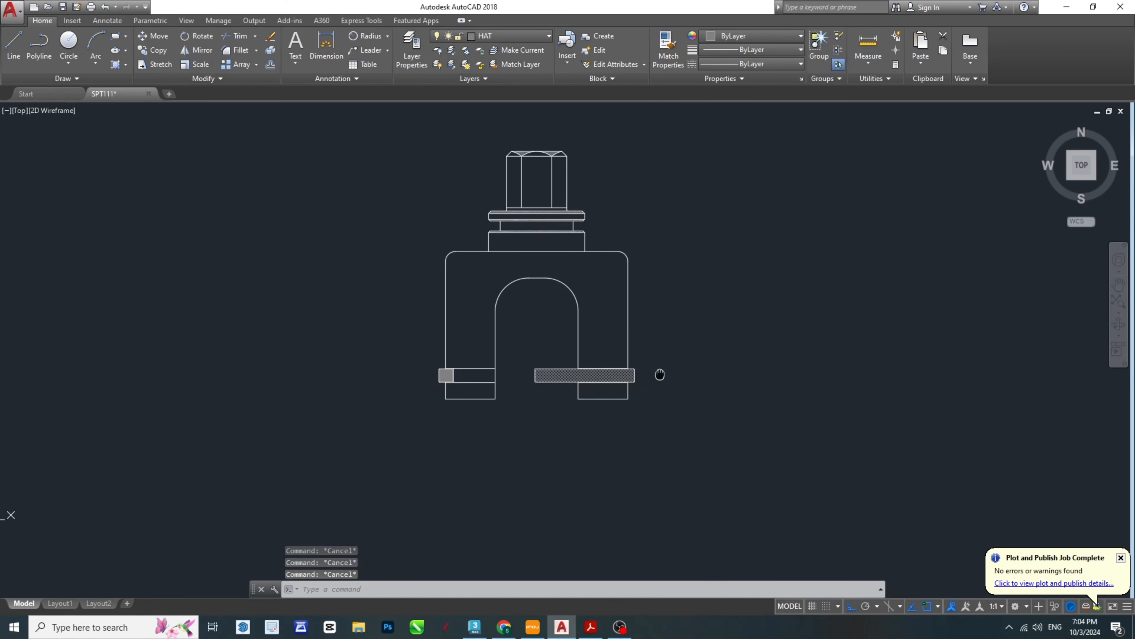
{"action": "scroll", "coordinate": [515, 397], "scroll_direction": "up", "scroll_amount": 8}
{"action": "middle_click_drag", "start_coordinate": [755, 465], "coordinate": [698, 440]}
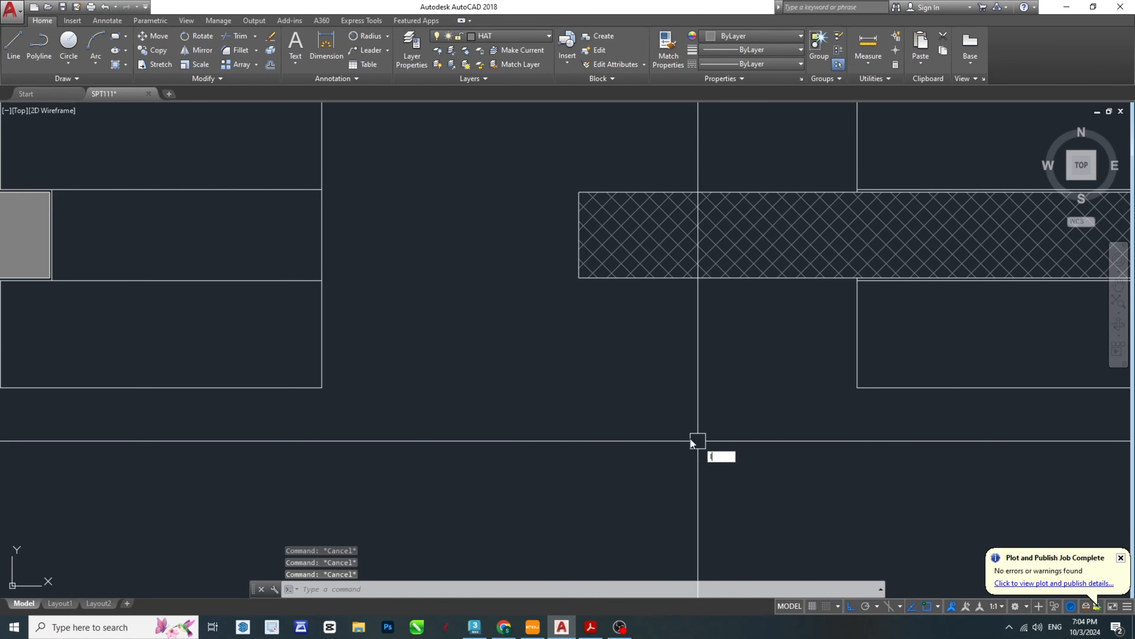
{"action": "type", "text": "l"}
{"action": "key", "text": "Return"}
{"action": "left_click", "coordinate": [322, 388]}
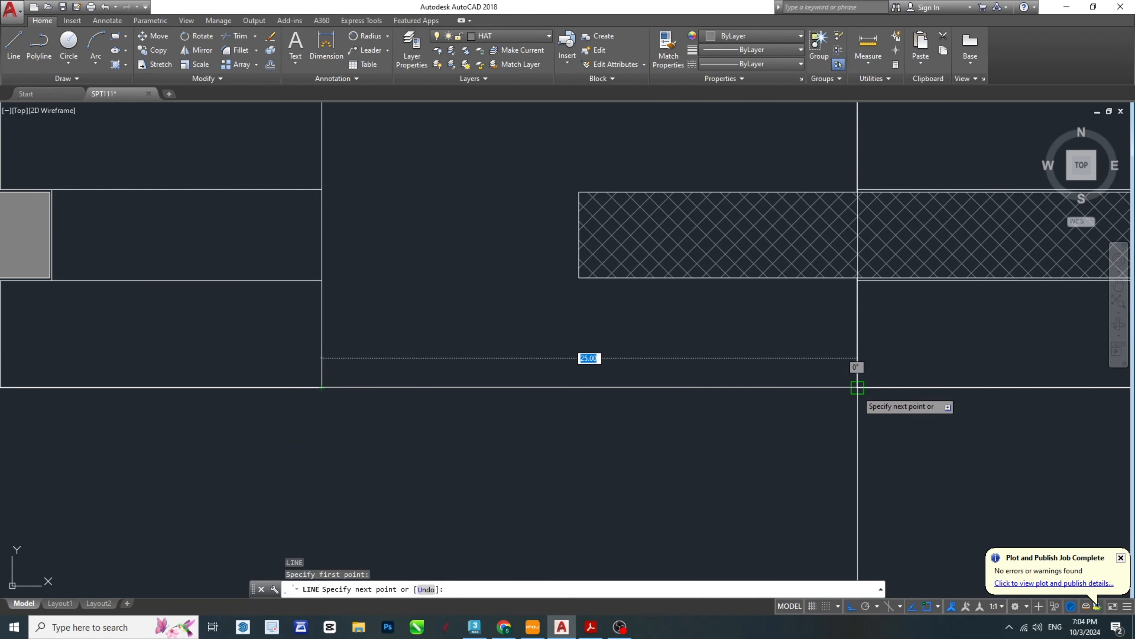
{"action": "left_click", "coordinate": [858, 387]}
{"action": "key", "text": "Escape"}
{"action": "left_click", "coordinate": [583, 387]}
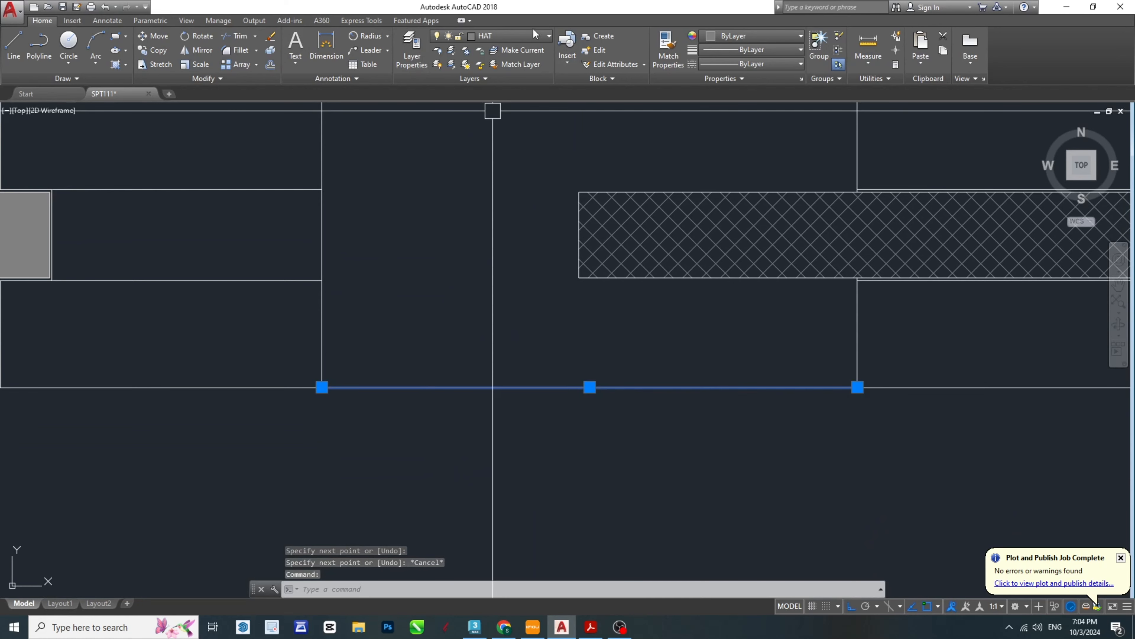
{"action": "key", "text": "Escape"}
{"action": "key", "text": "Escape"}
- Review the drawn front view, and switch to the SPT-Model PDF to compare its legs and ring lock with the drawing
{"action": "scroll", "coordinate": [793, 398], "scroll_direction": "down", "scroll_amount": 6}
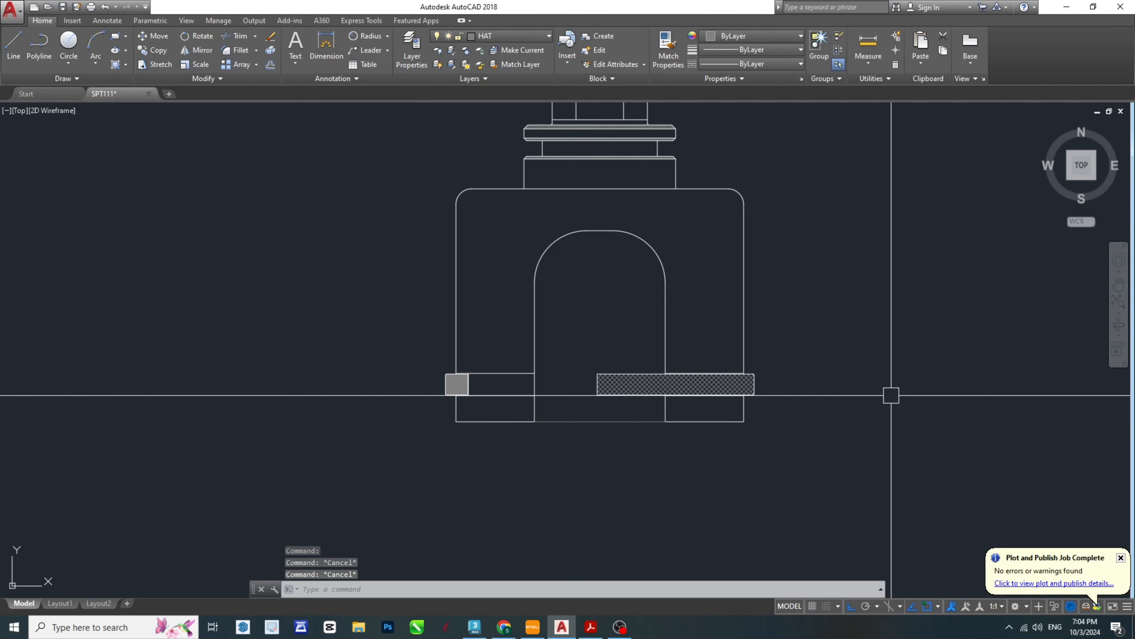
{"action": "scroll", "coordinate": [778, 332], "scroll_direction": "down", "scroll_amount": 4}
{"action": "scroll", "coordinate": [752, 273], "scroll_direction": "up", "scroll_amount": 2}
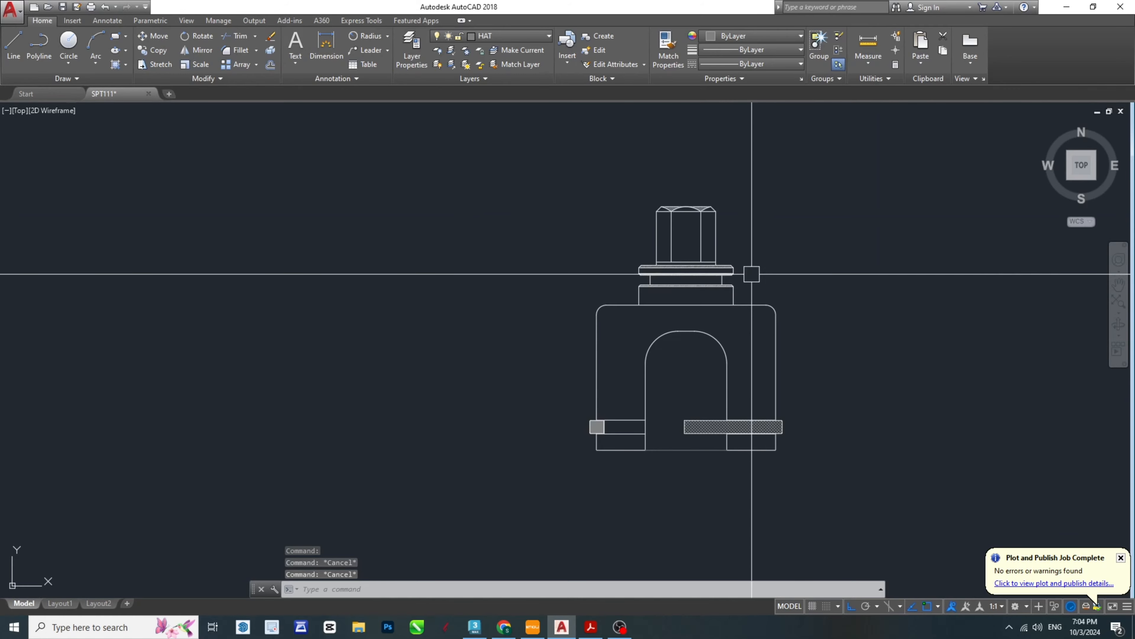
{"action": "middle_click_drag", "start_coordinate": [853, 382], "coordinate": [700, 366]}
{"action": "scroll", "coordinate": [524, 351], "scroll_direction": "up", "scroll_amount": 4}
{"action": "scroll", "coordinate": [591, 350], "scroll_direction": "down", "scroll_amount": 2}
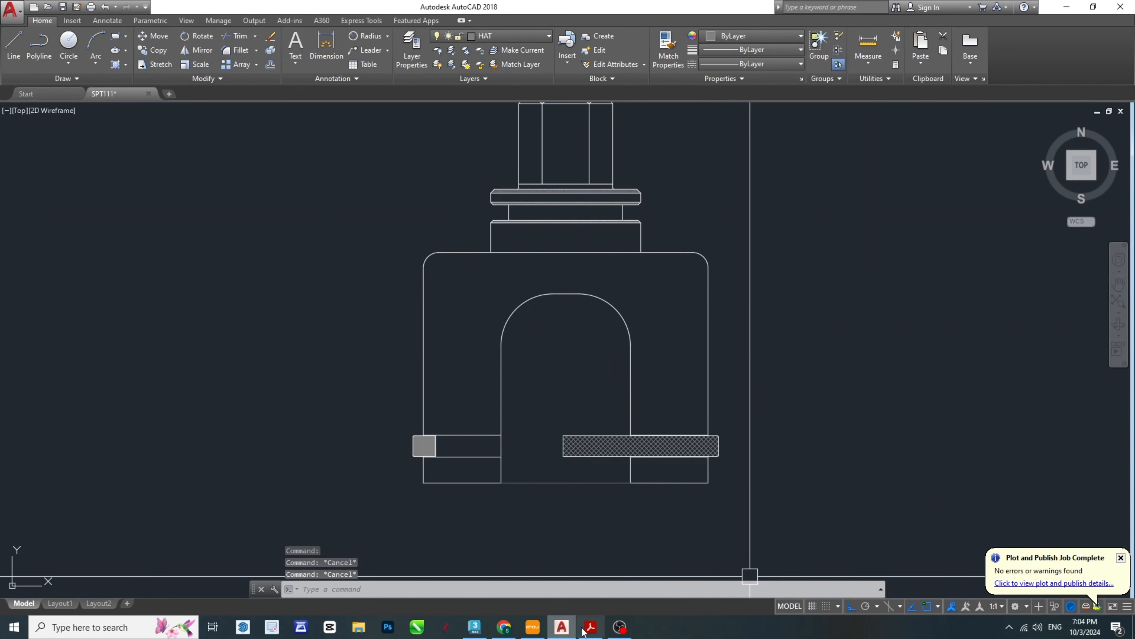
{"action": "left_click", "coordinate": [595, 630]}
{"action": "scroll", "coordinate": [627, 406], "scroll_direction": "down", "scroll_amount": 2}
{"action": "scroll", "coordinate": [683, 425], "scroll_direction": "up", "scroll_amount": 4}
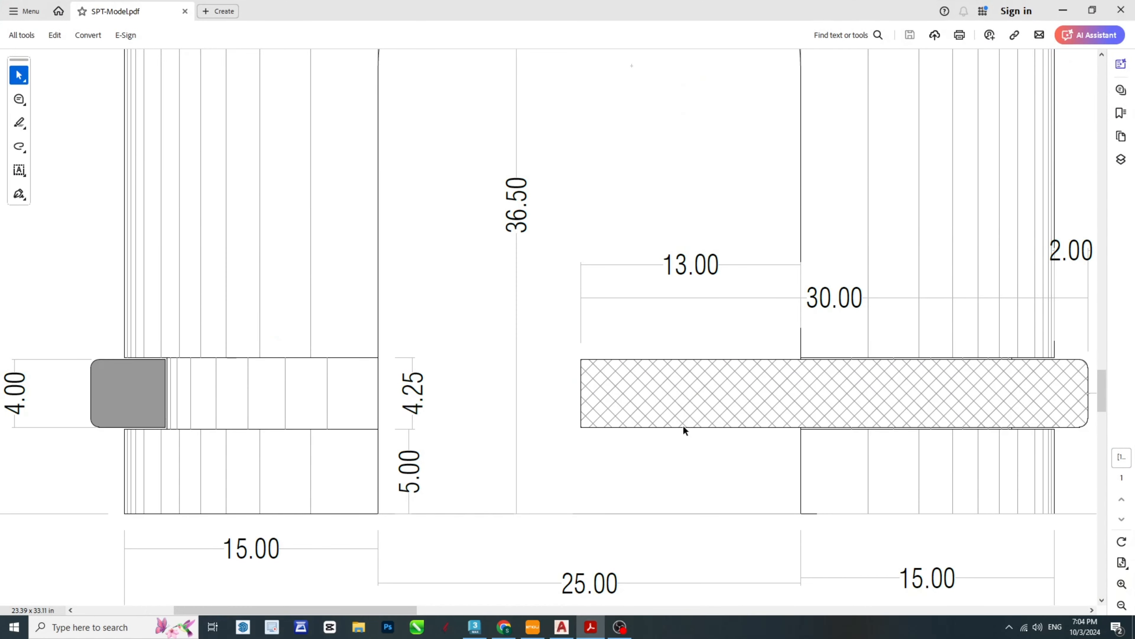
{"action": "scroll", "coordinate": [701, 390], "scroll_direction": "down", "scroll_amount": 3, "text": "ctrl"}
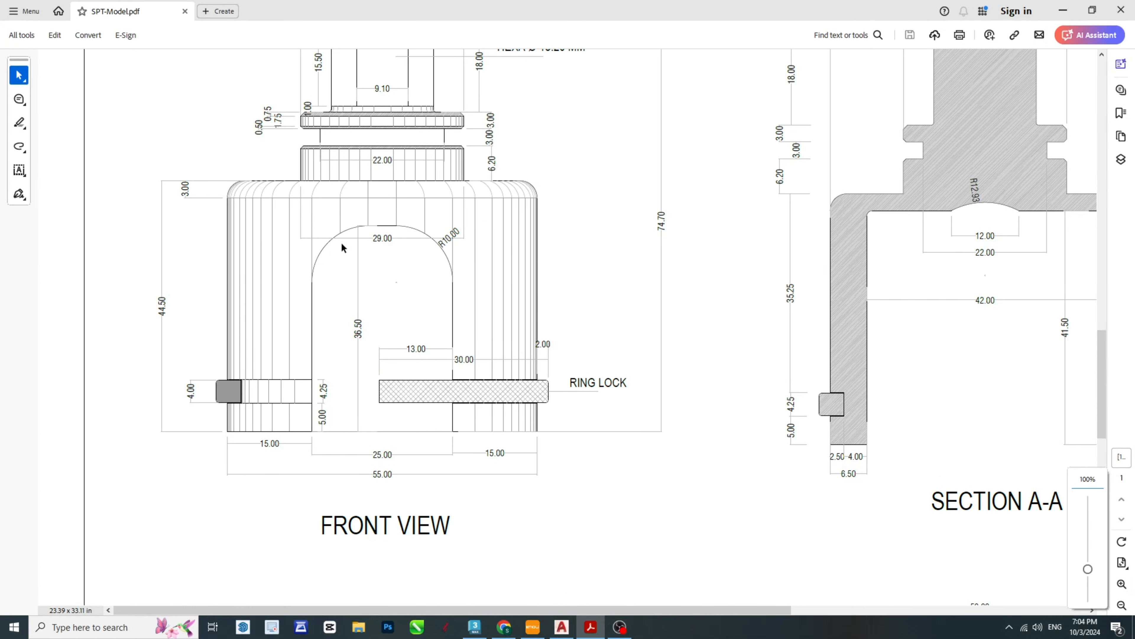
{"action": "scroll", "coordinate": [474, 298], "scroll_direction": "down", "scroll_amount": 3, "text": "ctrl"}
- Examine the vertical shading lines on the body, its rounded shoulders and the collar in the SPT-Model PDF's front view
{"action": "scroll", "coordinate": [271, 179], "scroll_direction": "up", "scroll_amount": 1}
{"action": "scroll", "coordinate": [197, 249], "scroll_direction": "up", "scroll_amount": 4, "text": "ctrl"}
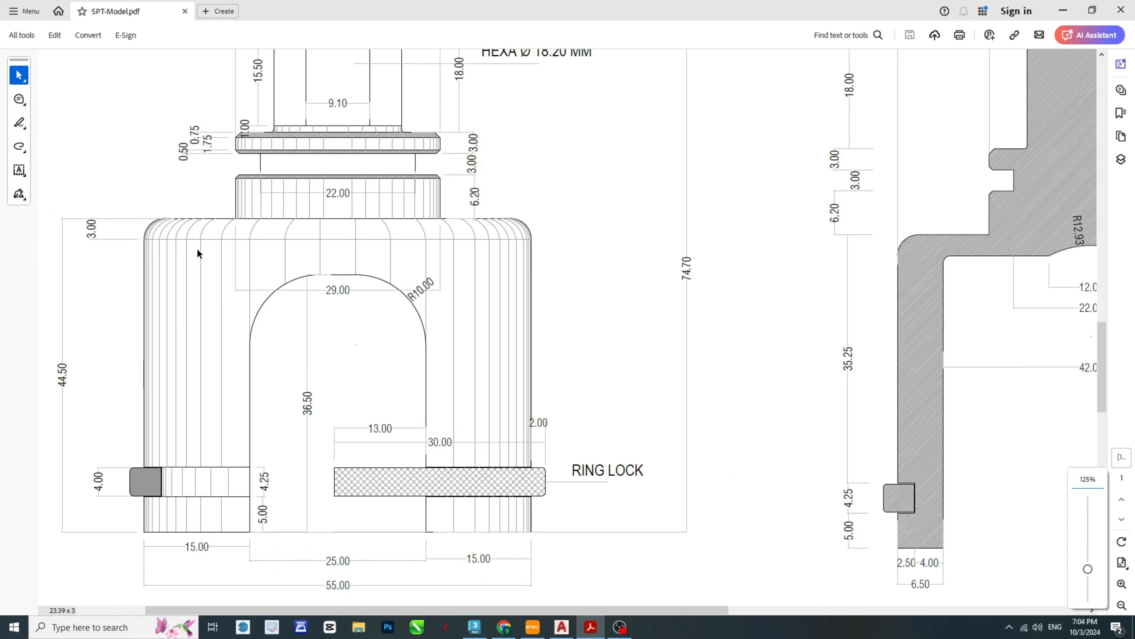
{"action": "scroll", "coordinate": [198, 253], "scroll_direction": "up", "scroll_amount": 1, "text": "ctrl"}
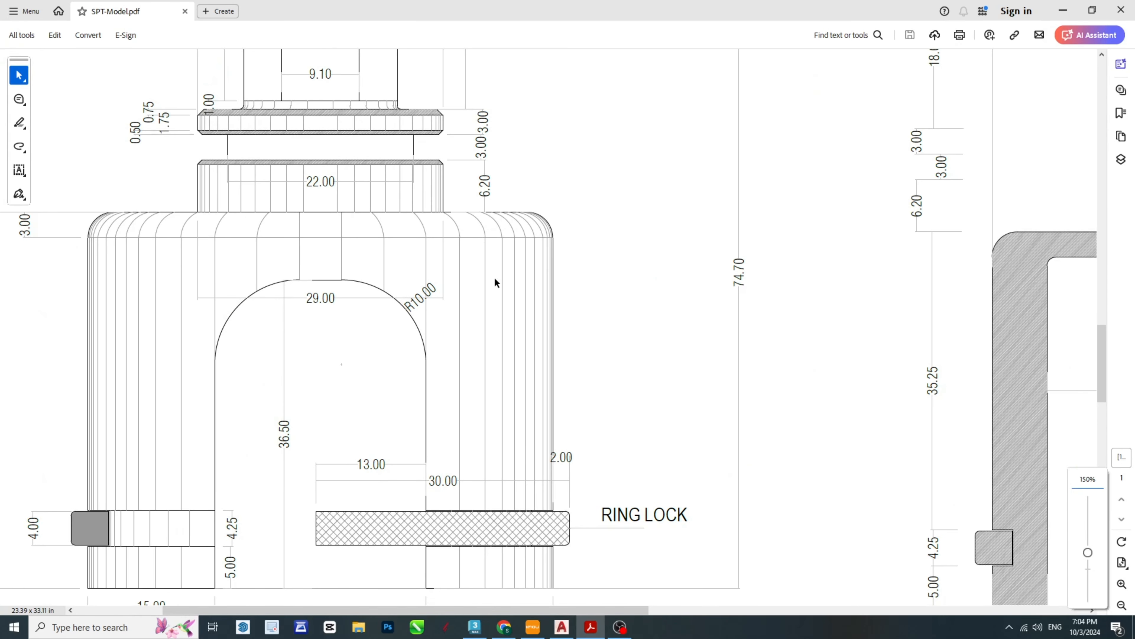
{"action": "scroll", "coordinate": [495, 282], "scroll_direction": "up", "scroll_amount": 3}
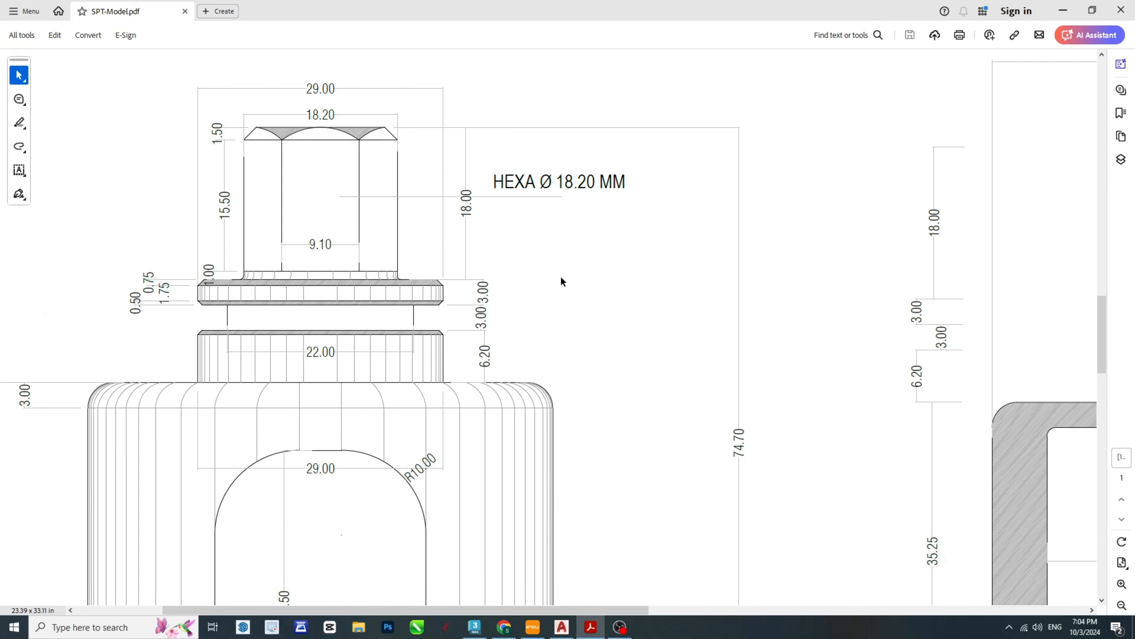
{"action": "scroll", "coordinate": [561, 281], "scroll_direction": "down", "scroll_amount": 3, "text": "ctrl"}
{"action": "scroll", "coordinate": [232, 331], "scroll_direction": "up", "scroll_amount": 2, "text": "ctrl"}
{"action": "scroll", "coordinate": [334, 365], "scroll_direction": "up", "scroll_amount": 3, "text": "ctrl"}
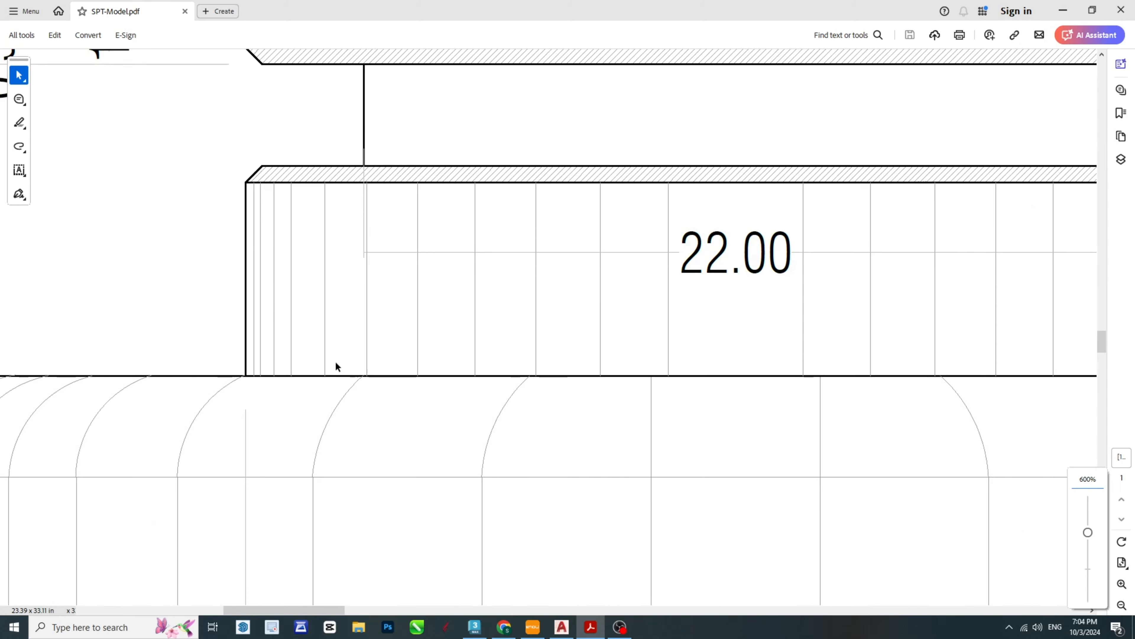
{"action": "scroll", "coordinate": [535, 340], "scroll_direction": "down", "scroll_amount": 4, "text": "ctrl"}
{"action": "scroll", "coordinate": [393, 271], "scroll_direction": "up", "scroll_amount": 2, "text": "ctrl"}
{"action": "scroll", "coordinate": [393, 268], "scroll_direction": "up", "scroll_amount": 3, "text": "ctrl"}
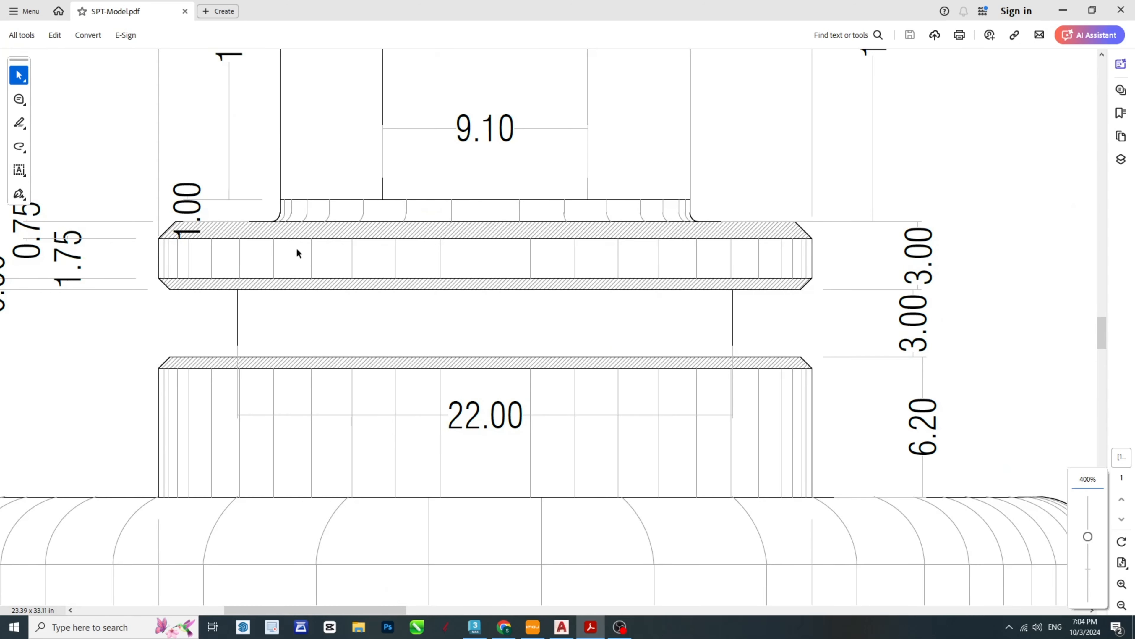
{"action": "scroll", "coordinate": [296, 248], "scroll_direction": "down", "scroll_amount": 2, "text": "ctrl"}
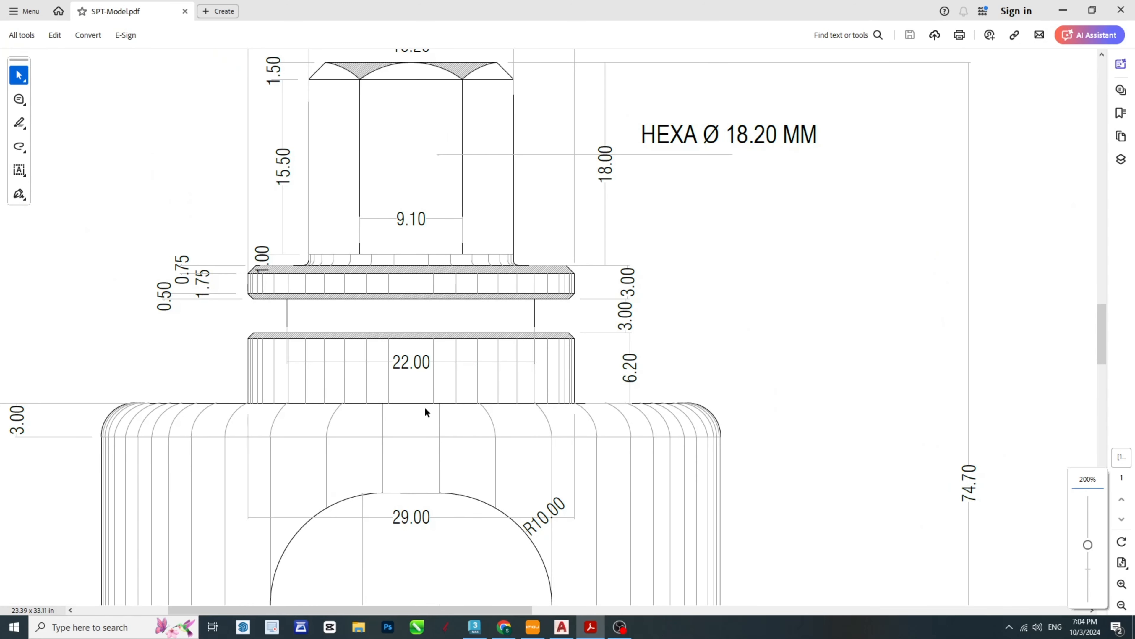
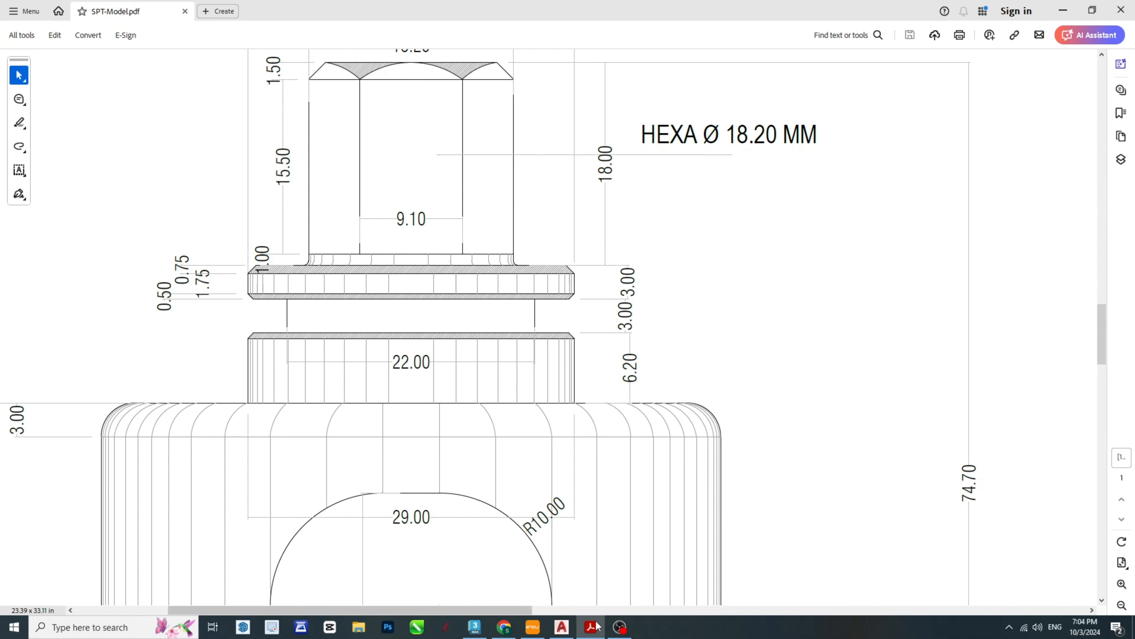
- Switch from the PDF to the AutoCAD drawing and bring the front view's collar into close view
{"action": "left_click", "coordinate": [561, 628]}
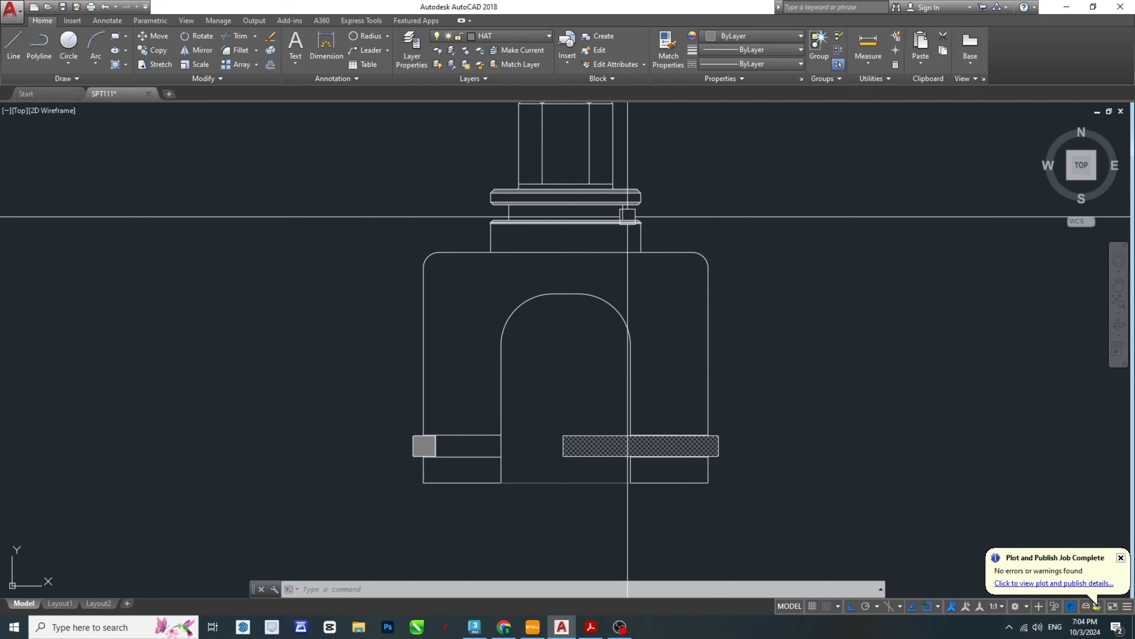
{"action": "scroll", "coordinate": [509, 210], "scroll_direction": "up", "scroll_amount": 5}
{"action": "scroll", "coordinate": [889, 313], "scroll_direction": "down", "scroll_amount": 5}
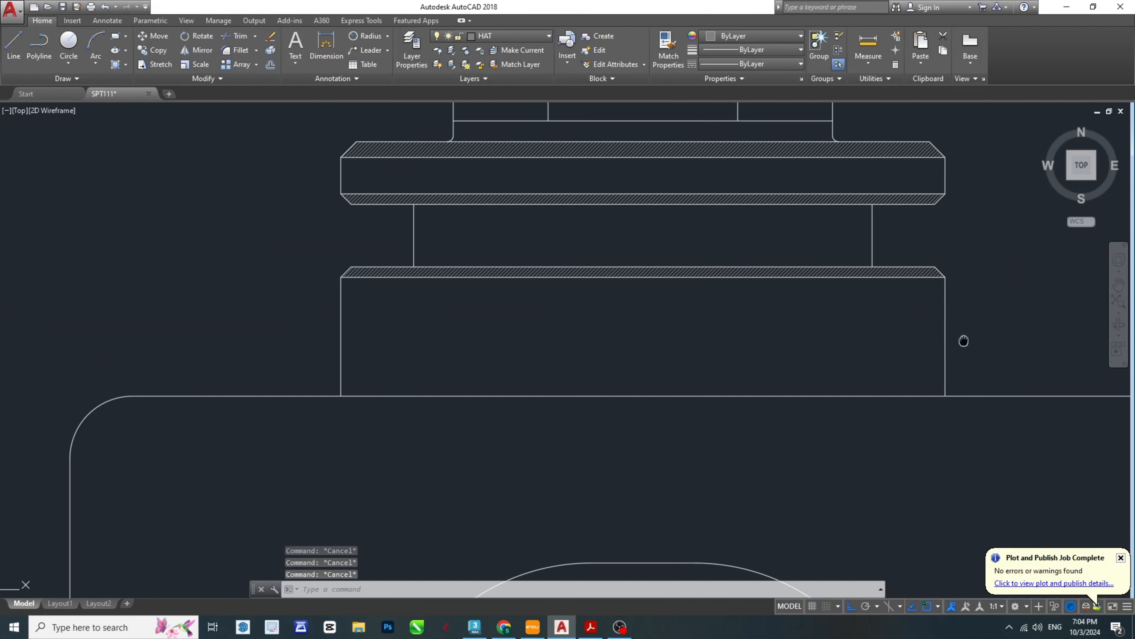
{"action": "type", "text": "o"}
{"action": "key", "text": "Return"}
{"action": "key", "text": "Escape"}
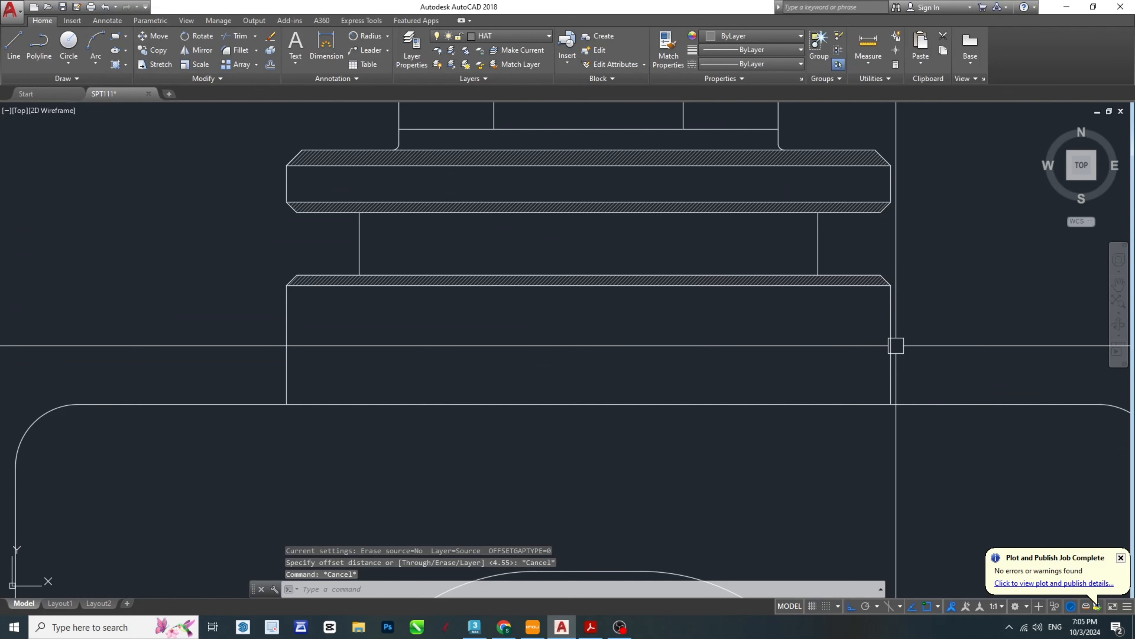
- Try a 1 mm inward offset of the collar's right edge, and erase the trial line
{"action": "type", "text": "o"}
{"action": "key", "text": "Return"}
{"action": "type", "text": "2"}
{"action": "key", "text": "Return"}
{"action": "left_click", "coordinate": [894, 343]}
{"action": "left_click", "coordinate": [789, 340]}
{"action": "key", "text": "Escape"}
{"action": "key", "text": "Escape"}
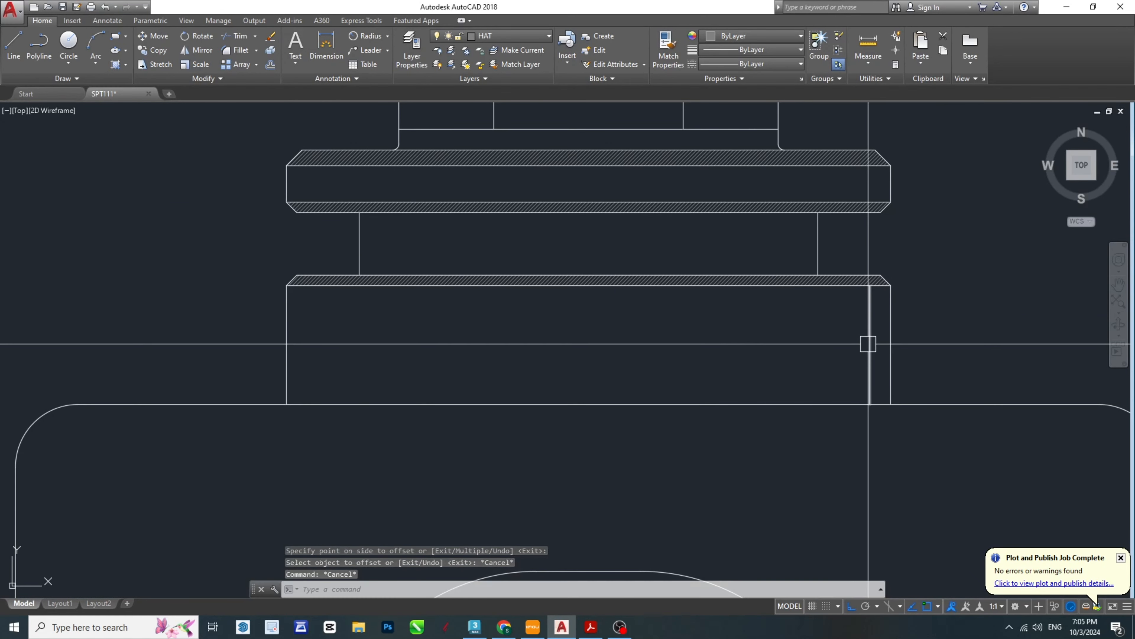
{"action": "left_click", "coordinate": [869, 343]}
{"action": "key", "text": "Delete"}
- Offset the collar's right edge inward by 0.25 mm to make the first shading line
{"action": "middle_click_drag", "start_coordinate": [942, 350], "coordinate": [844, 338]}
{"action": "scroll", "coordinate": [827, 345], "scroll_direction": "up", "scroll_amount": 3}
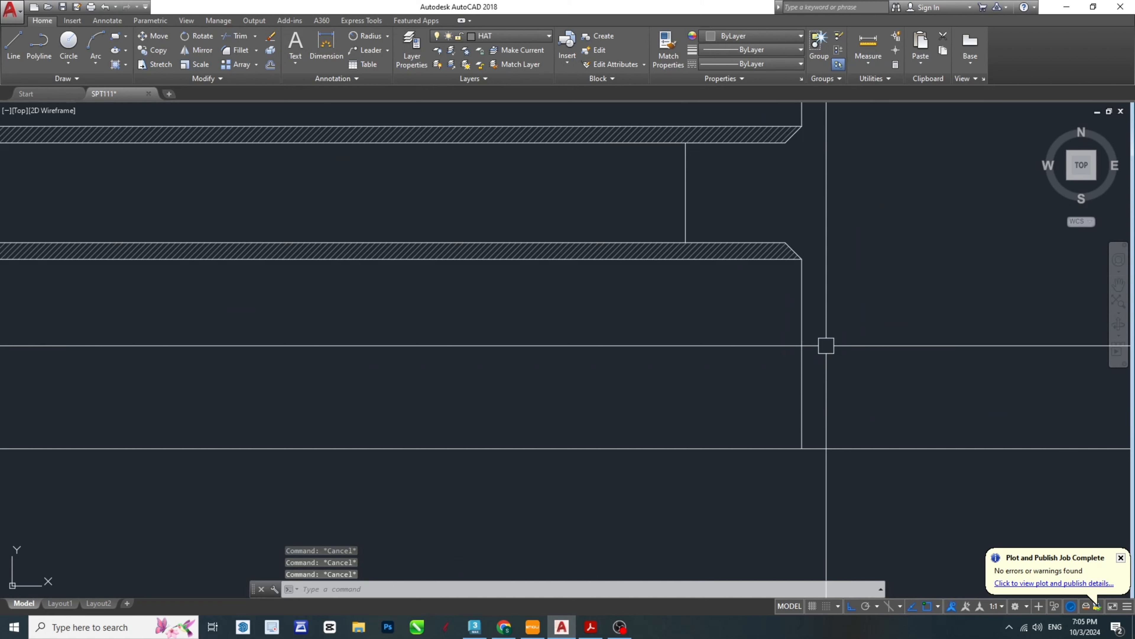
{"action": "type", "text": "o"}
{"action": "key", "text": "Return"}
{"action": "type", "text": ".5"}
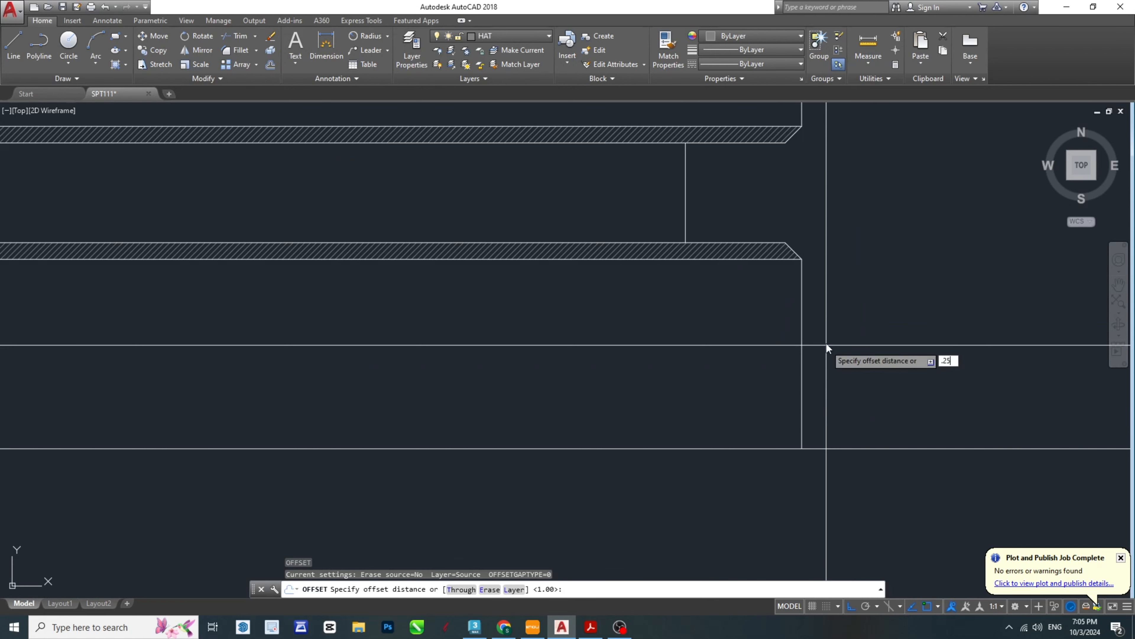
{"action": "key", "text": "Return"}
{"action": "left_click", "coordinate": [801, 348]}
{"action": "left_click", "coordinate": [730, 347]}
{"action": "key", "text": "Escape"}
- Offset the collar's first shading line inward by 0.5 mm to make the second one
{"action": "type", "text": "o"}
{"action": "key", "text": "Return"}
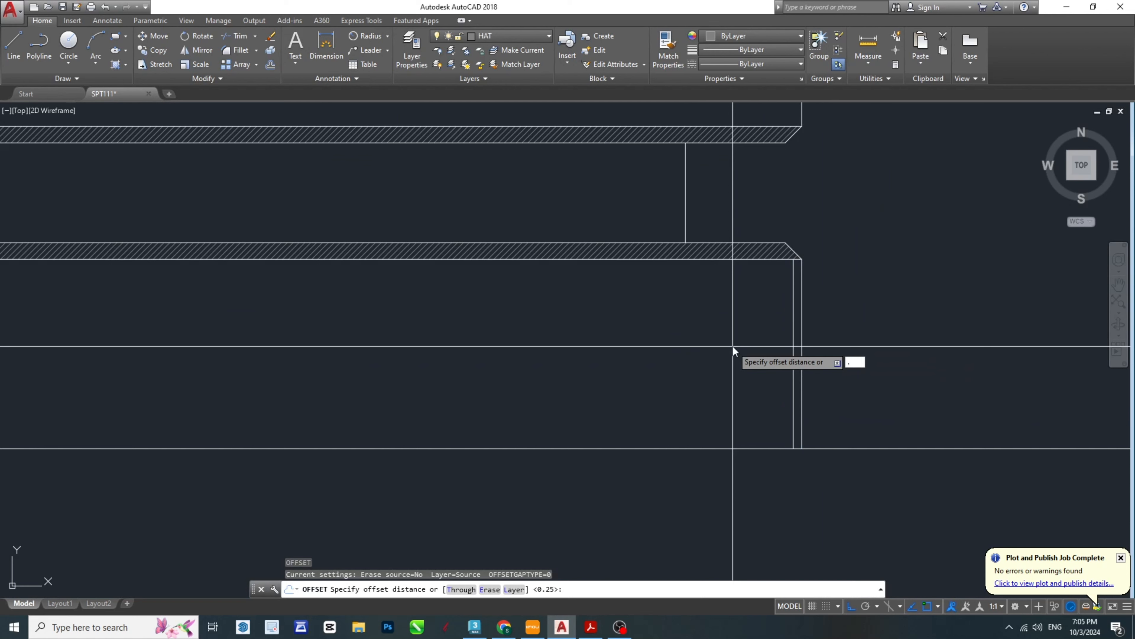
{"action": "type", "text": "1"}
{"action": "key", "text": "Return"}
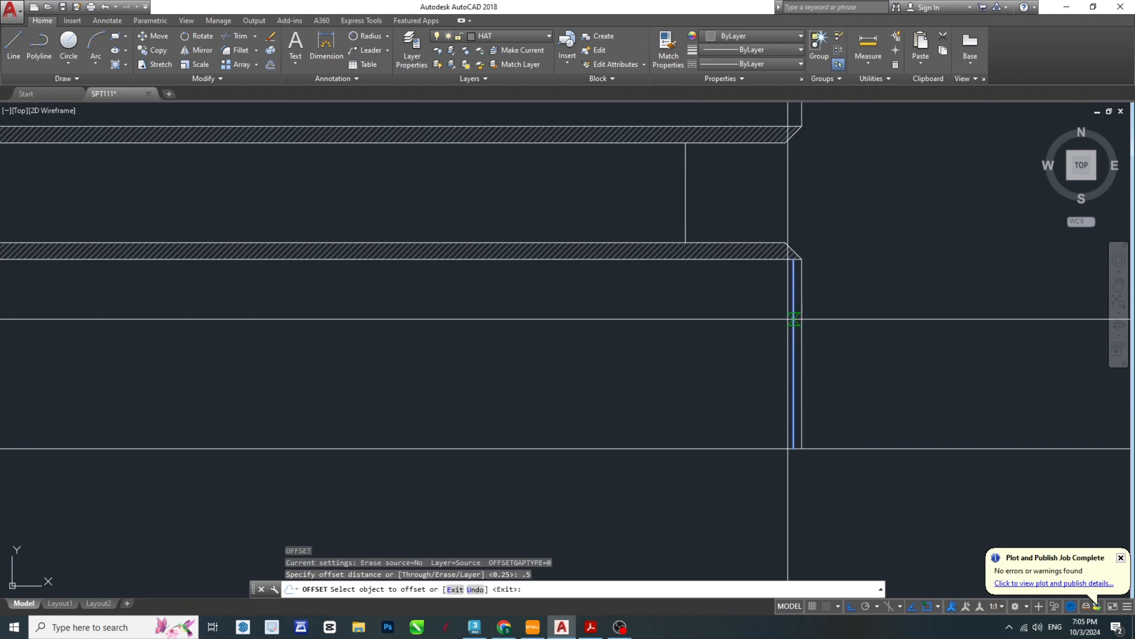
{"action": "left_click", "coordinate": [794, 336]}
{"action": "left_click", "coordinate": [792, 336]}
{"action": "key", "text": "Escape"}
- Offset the collar's second shading line inward by 0.75 mm to make the third one
{"action": "type", "text": "o"}
{"action": "key", "text": "Return"}
{"action": "type", "text": "."}
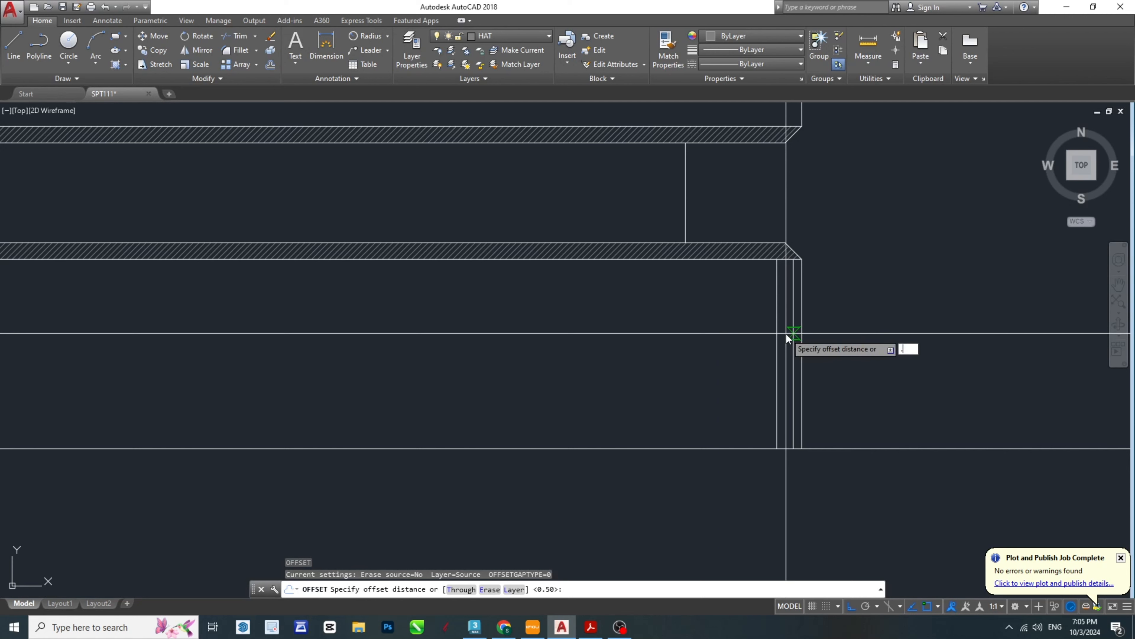
{"action": "type", "text": "75"}
{"action": "key", "text": "Return"}
{"action": "left_click", "coordinate": [777, 322]}
{"action": "left_click", "coordinate": [665, 323]}
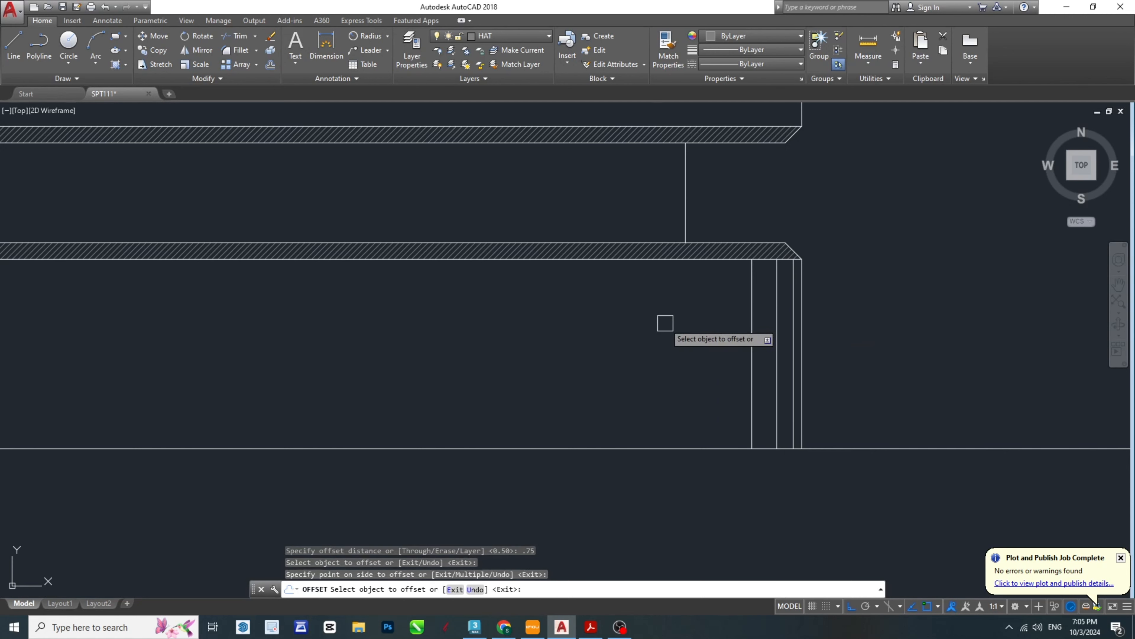
{"action": "key", "text": "Escape"}
- Try a 0.1 mm inward offset of the collar's third shading line, and undo it
{"action": "type", "text": "o"}
{"action": "key", "text": "Return"}
{"action": "type", "text": "."}
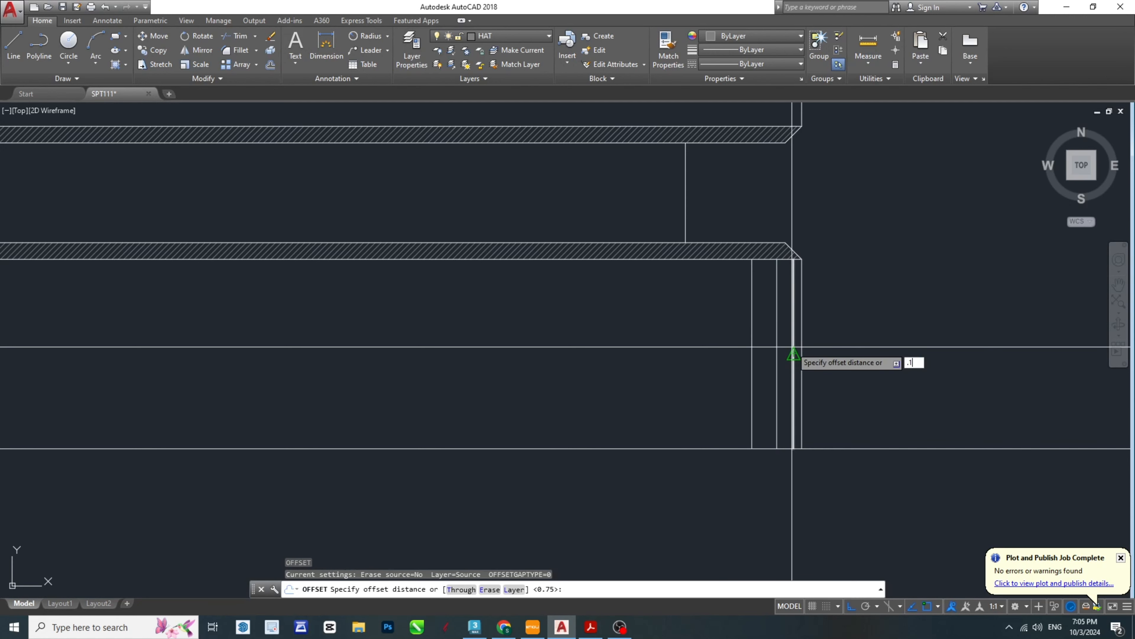
{"action": "type", "text": "1"}
{"action": "key", "text": "Return"}
{"action": "left_click", "coordinate": [752, 322]}
{"action": "left_click", "coordinate": [614, 325]}
{"action": "key", "text": "Escape"}
{"action": "key", "text": "ctrl+z"}
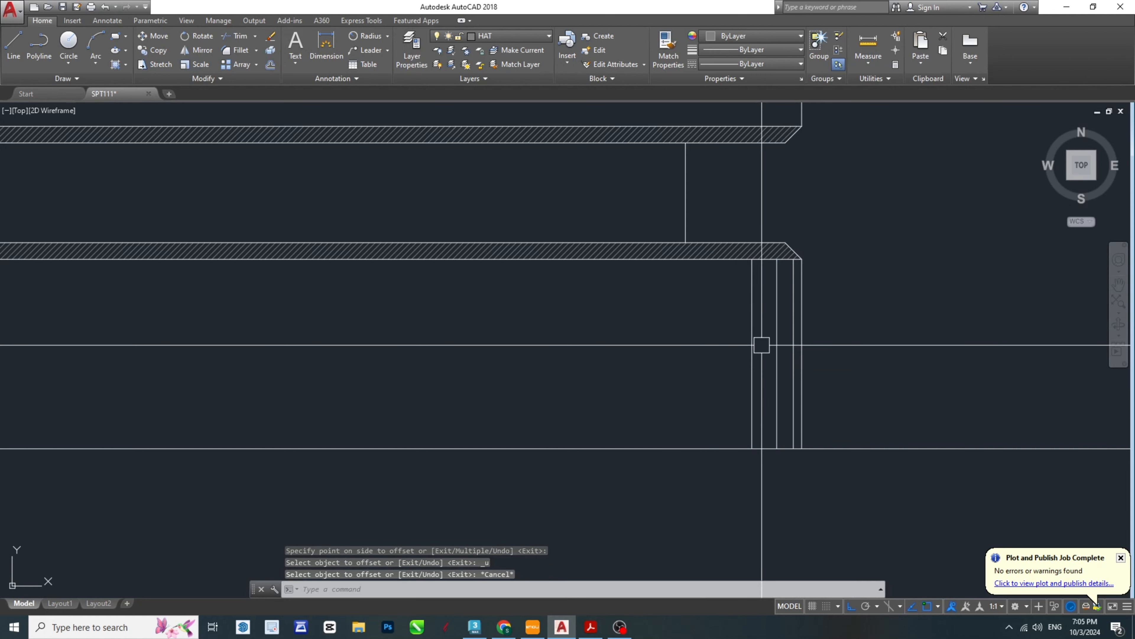
- Offset the collar's third shading line inward by 1 mm to make the fourth one
{"action": "type", "text": "o"}
{"action": "key", "text": "Return"}
{"action": "type", "text": "1"}
{"action": "key", "text": "Return"}
{"action": "left_click", "coordinate": [752, 325]}
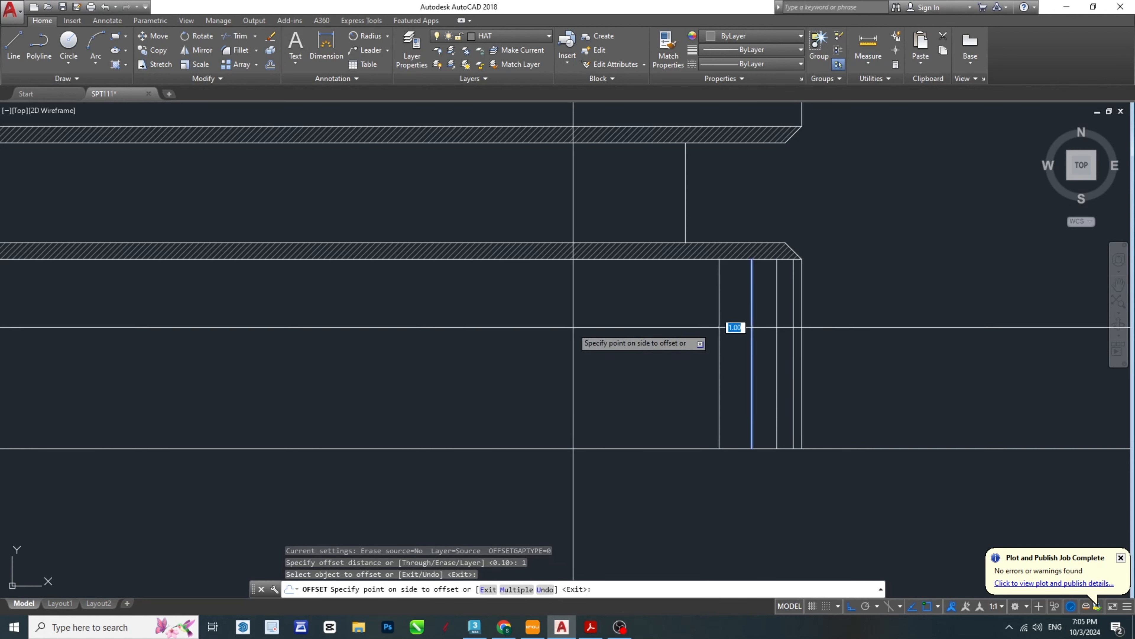
{"action": "left_click", "coordinate": [695, 347]}
{"action": "key", "text": "Escape"}
- Offset the collar's fourth shading line inward by 1.5 mm to make the fifth one
{"action": "type", "text": "o"}
{"action": "key", "text": "Return"}
{"action": "type", "text": "1.5"}
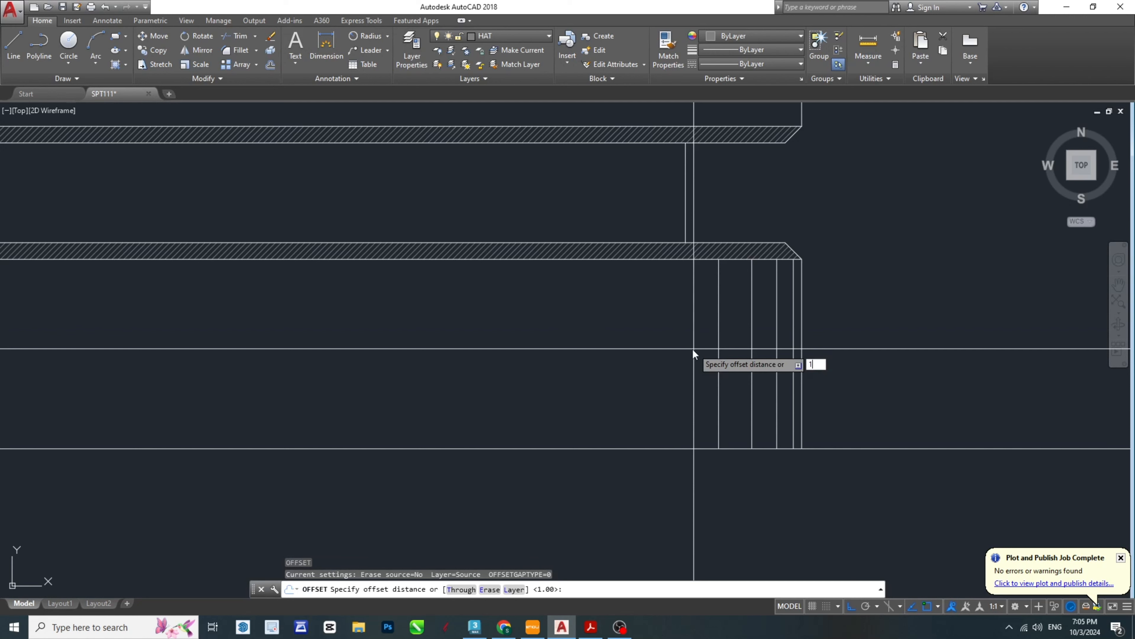
{"action": "key", "text": "Return"}
{"action": "left_click", "coordinate": [715, 324]}
{"action": "left_click", "coordinate": [573, 347]}
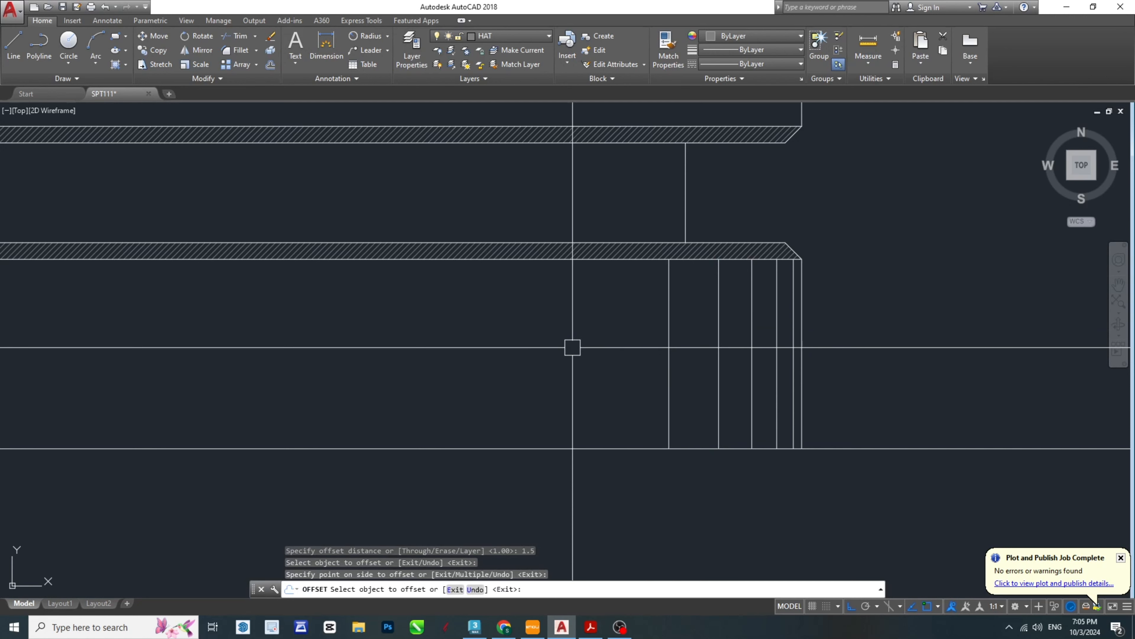
{"action": "key", "text": "Escape"}
{"action": "key", "text": "Escape"}
{"action": "key", "text": "Escape"}
- Offset the collar's fifth shading line inward by 1.75 mm to make the sixth one
{"action": "type", "text": "o"}
{"action": "key", "text": "Return"}
{"action": "type", "text": "1"}
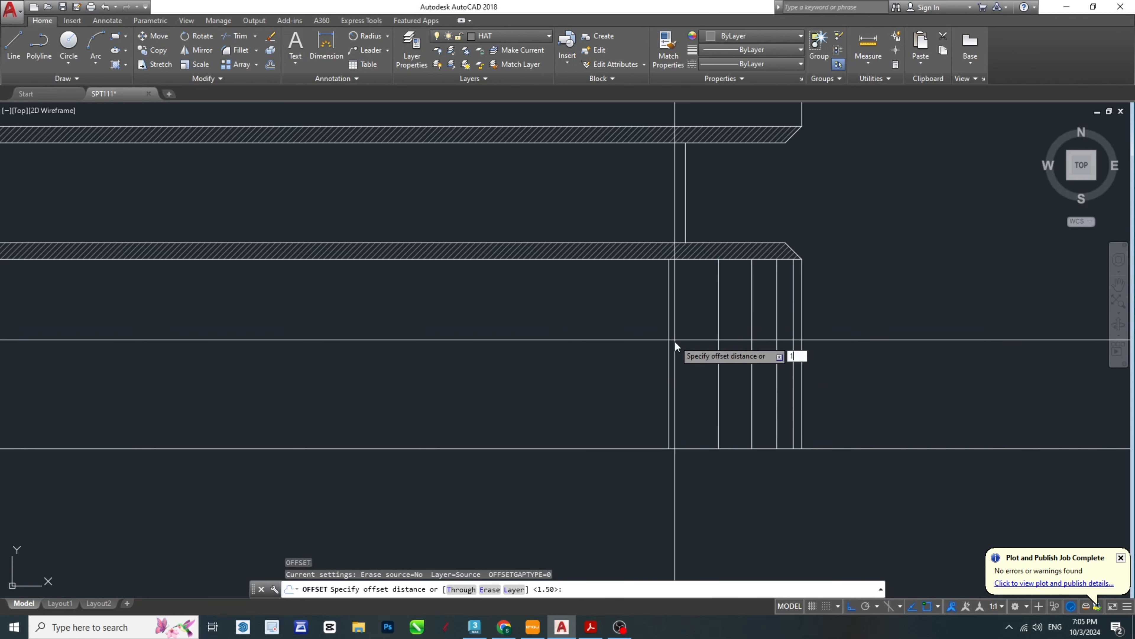
{"action": "type", "text": ".7"}
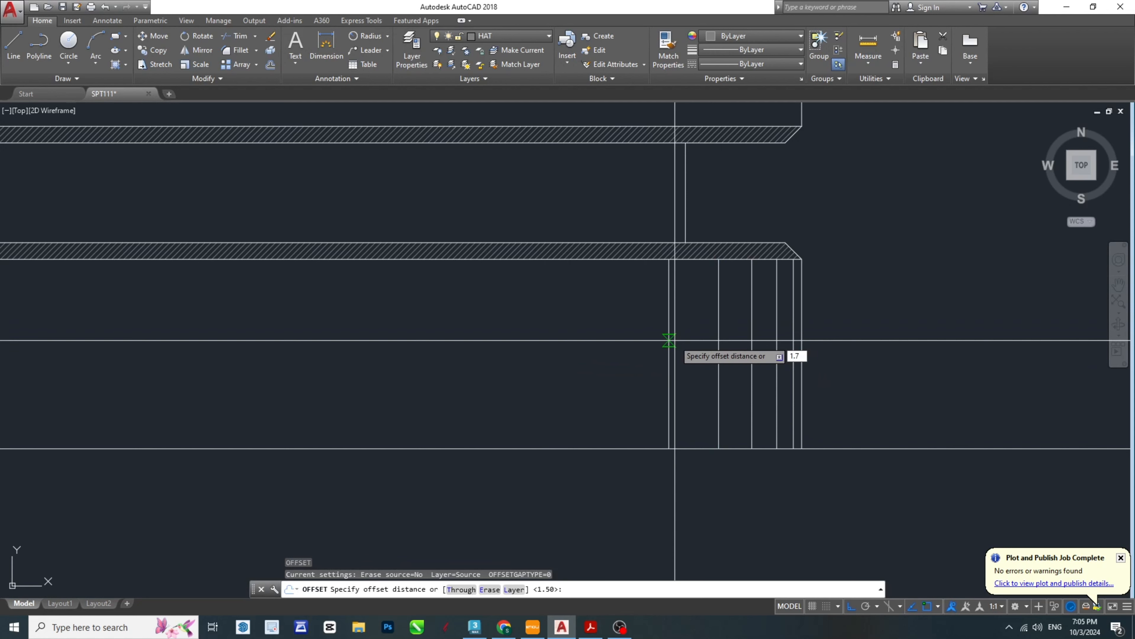
{"action": "type", "text": "5"}
{"action": "key", "text": "Return"}
{"action": "left_click", "coordinate": [669, 314]}
{"action": "left_click", "coordinate": [504, 337]}
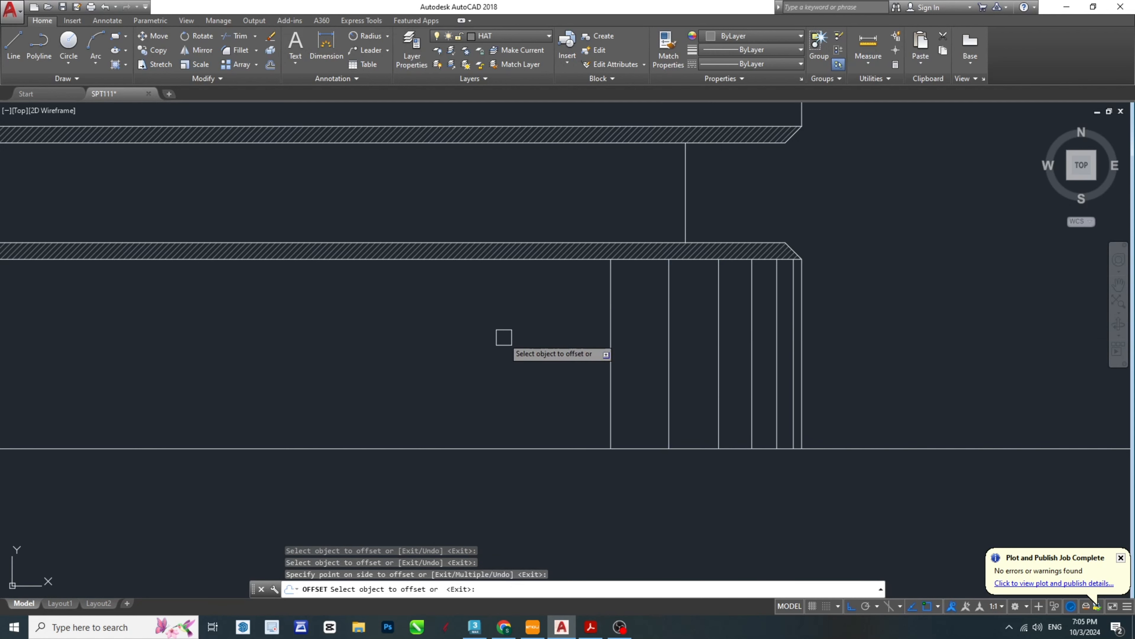
{"action": "key", "text": "Escape"}
{"action": "key", "text": "Escape"}
- Offset the collar's sixth shading line inward by 2 mm to make the seventh one
{"action": "type", "text": "o"}
{"action": "key", "text": "Return"}
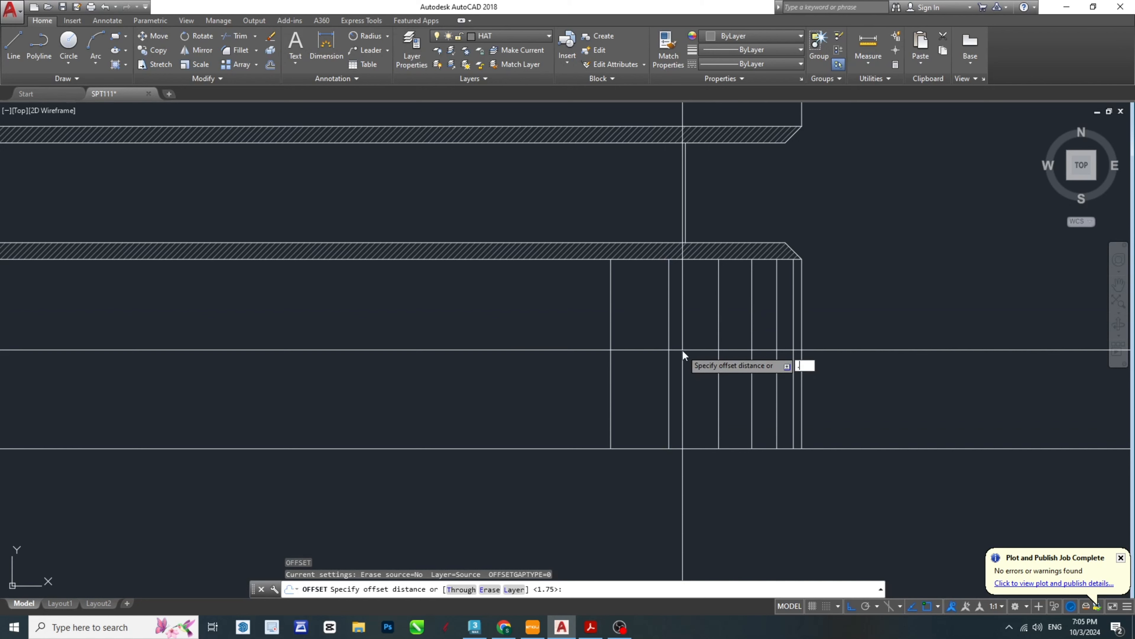
{"action": "type", "text": "2"}
{"action": "key", "text": "Return"}
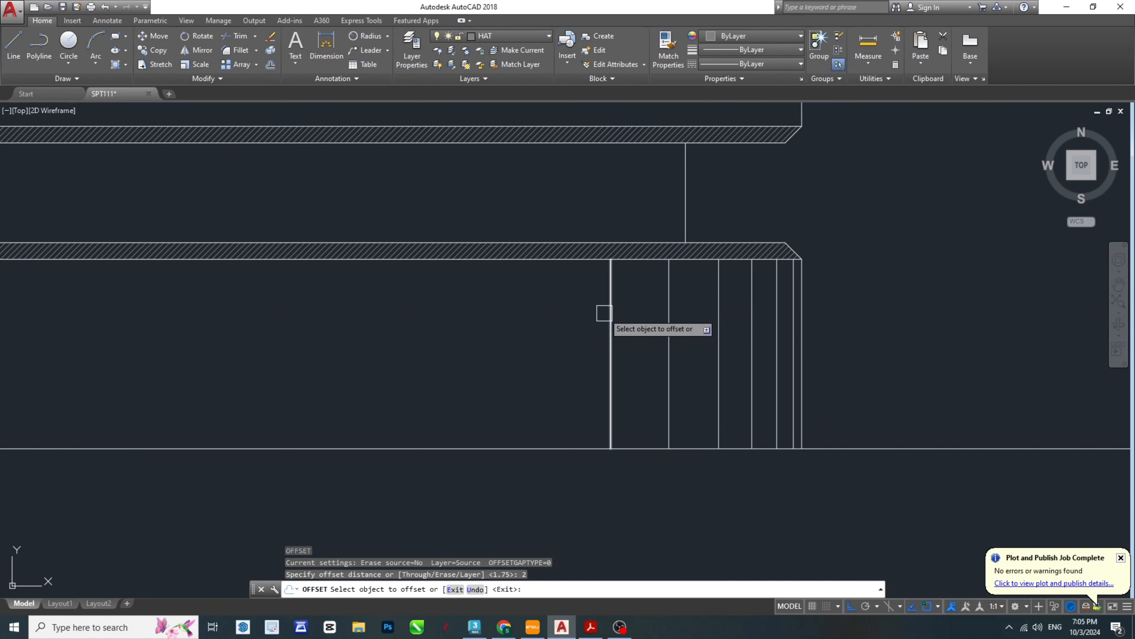
{"action": "left_click", "coordinate": [604, 313]}
{"action": "left_click", "coordinate": [507, 363]}
{"action": "scroll", "coordinate": [808, 372], "scroll_direction": "down", "scroll_amount": 1}
{"action": "key", "text": "Escape"}
{"action": "middle_click_drag", "start_coordinate": [510, 363], "coordinate": [799, 372]}
{"action": "key", "text": "Escape"}
- Offset the collar's seventh shading line inward by 3 mm to make the eighth one
{"action": "type", "text": "o"}
{"action": "key", "text": "Return"}
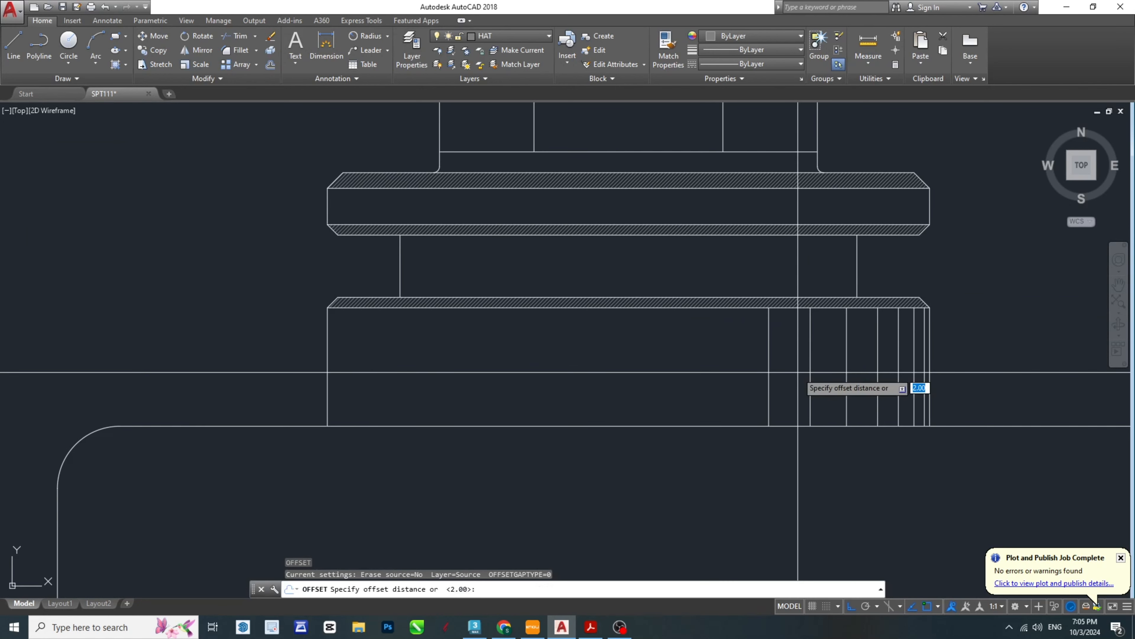
{"action": "key", "text": "Return"}
{"action": "left_click", "coordinate": [768, 353]}
{"action": "left_click", "coordinate": [743, 387]}
{"action": "key", "text": "Escape"}
{"action": "key", "text": "Escape"}
{"action": "key", "text": "Escape"}
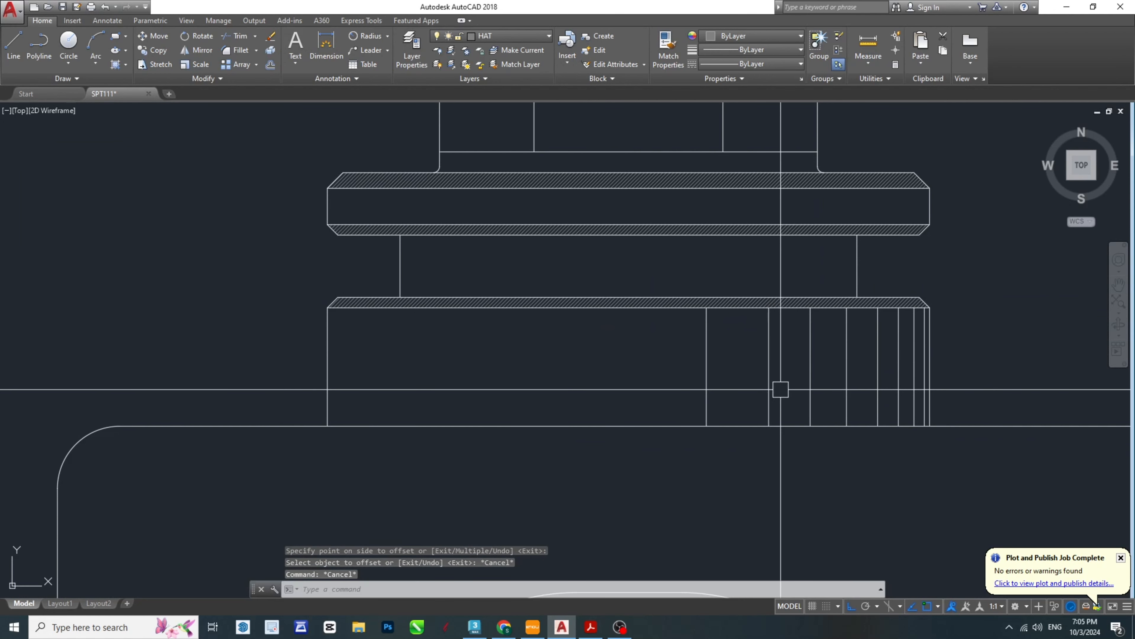
- Try a 4 mm inward offset of the collar's innermost shading line, and erase the resulting line
{"action": "type", "text": "o"}
{"action": "key", "text": "Return"}
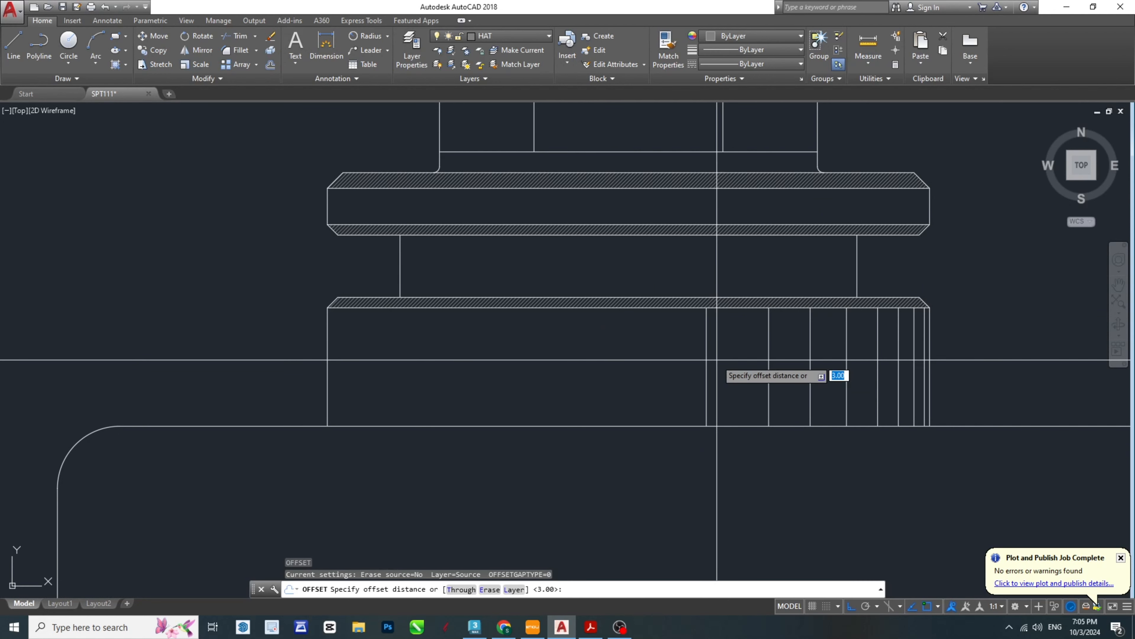
{"action": "type", "text": "4"}
{"action": "key", "text": "Return"}
{"action": "left_click", "coordinate": [706, 348]}
{"action": "left_click", "coordinate": [641, 383]}
{"action": "middle_click_drag", "start_coordinate": [666, 392], "coordinate": [612, 384]}
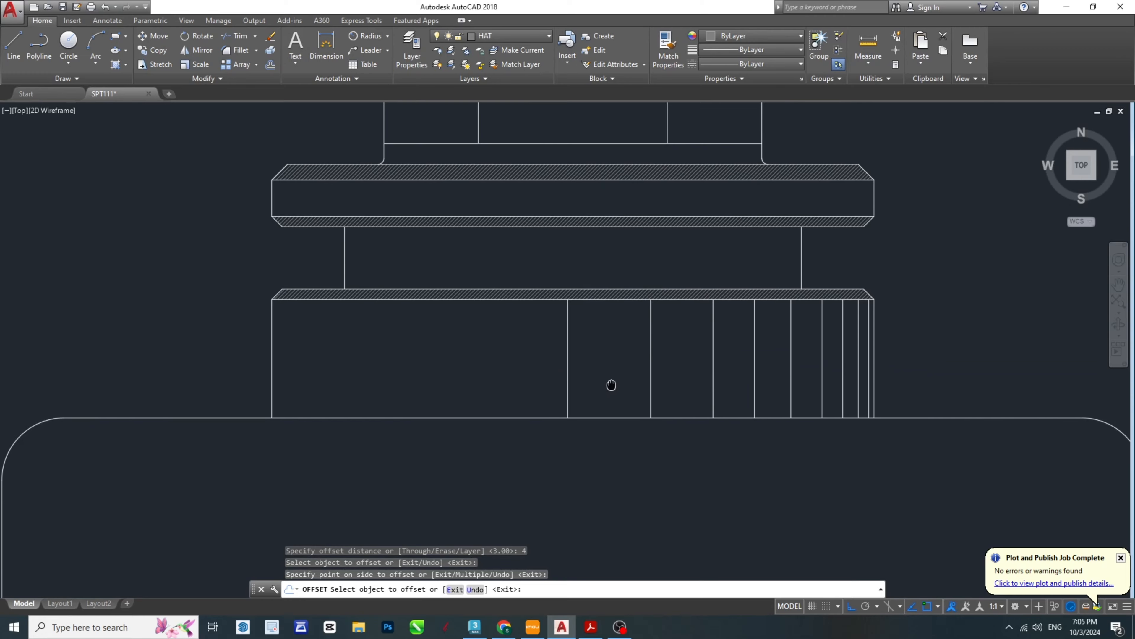
{"action": "key", "text": "Escape"}
{"action": "left_click", "coordinate": [567, 360]}
{"action": "key", "text": "Delete"}
- Move the eight vertical shading lines on the collar's right half to the HAT layer
{"action": "scroll", "coordinate": [804, 412], "scroll_direction": "up", "scroll_amount": 5}
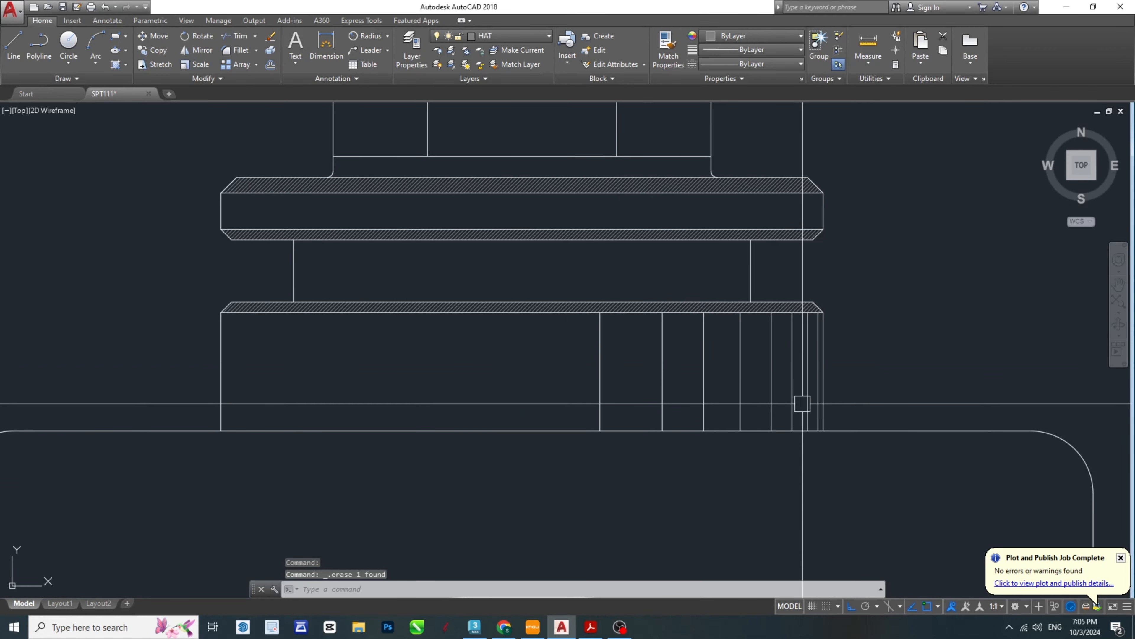
{"action": "key", "text": "Escape"}
{"action": "scroll", "coordinate": [814, 428], "scroll_direction": "down", "scroll_amount": 3}
{"action": "left_click", "coordinate": [807, 405]}
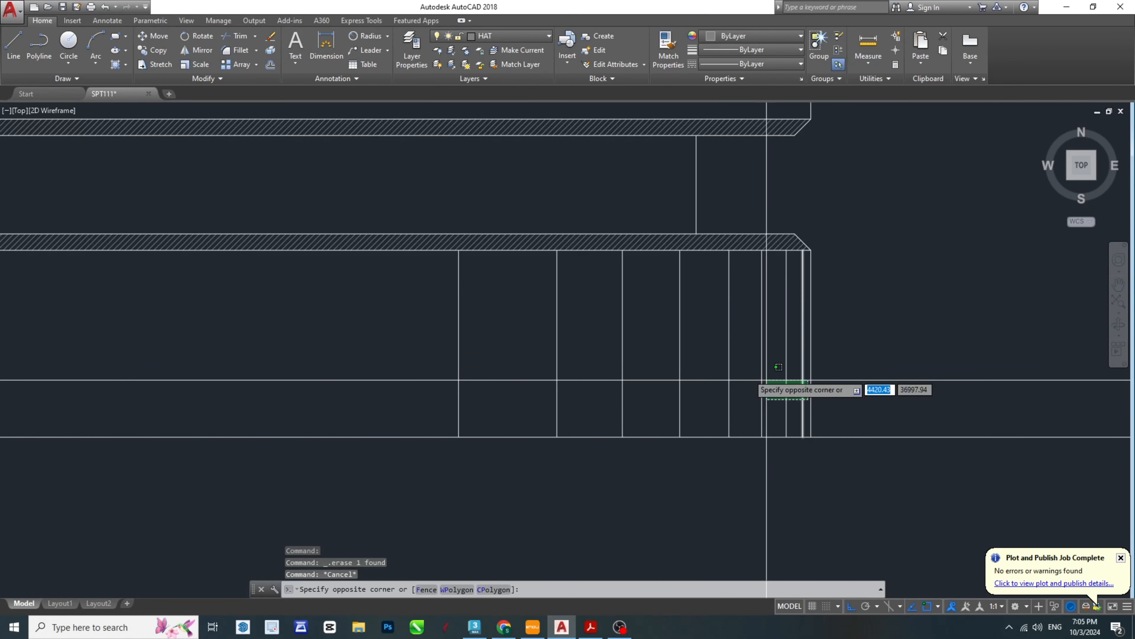
{"action": "left_click", "coordinate": [418, 306]}
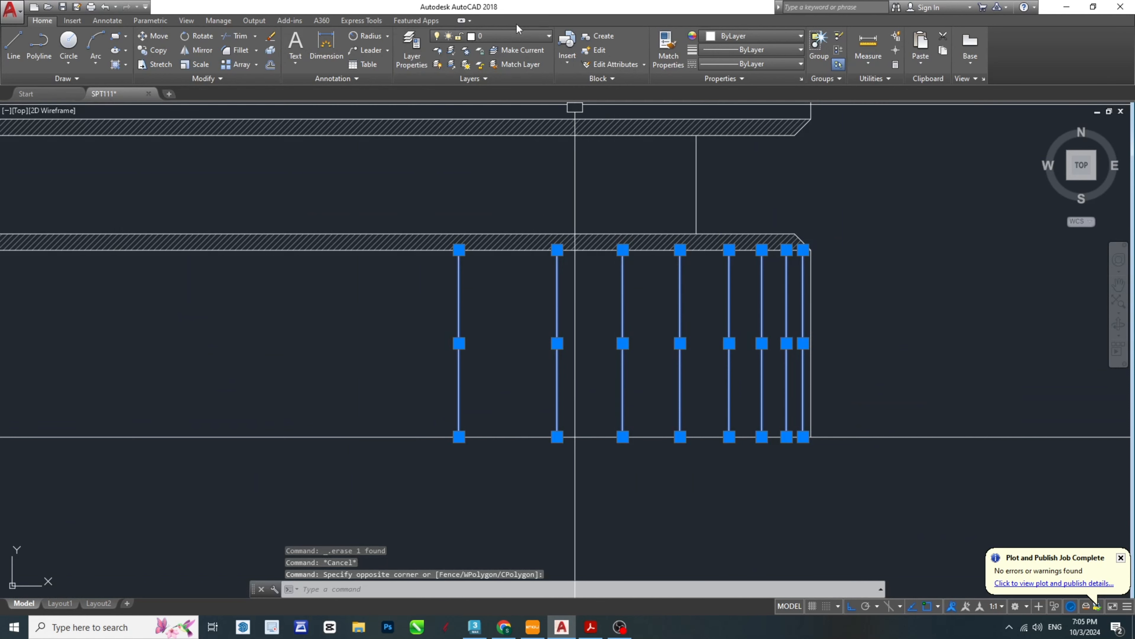
{"action": "left_click", "coordinate": [514, 35]}
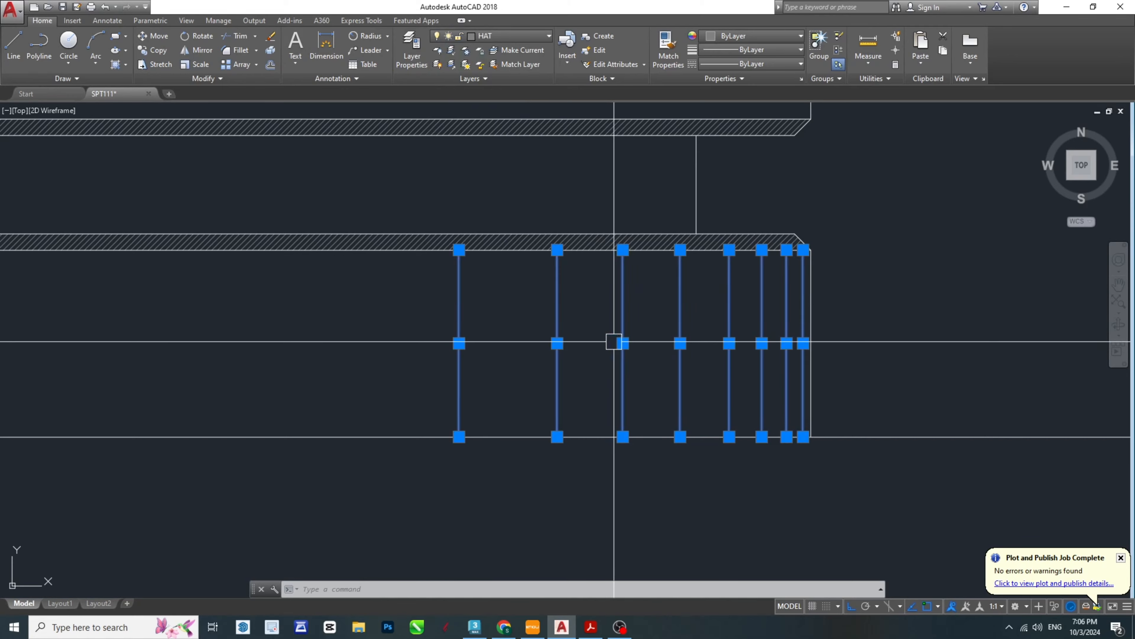
- Mirror the eight shading lines about the collar's vertical centerline, keeping the originals
{"action": "middle_click_drag", "start_coordinate": [613, 342], "coordinate": [798, 336]}
{"action": "middle_click_drag", "start_coordinate": [724, 428], "coordinate": [837, 394]}
{"action": "type", "text": "mi"}
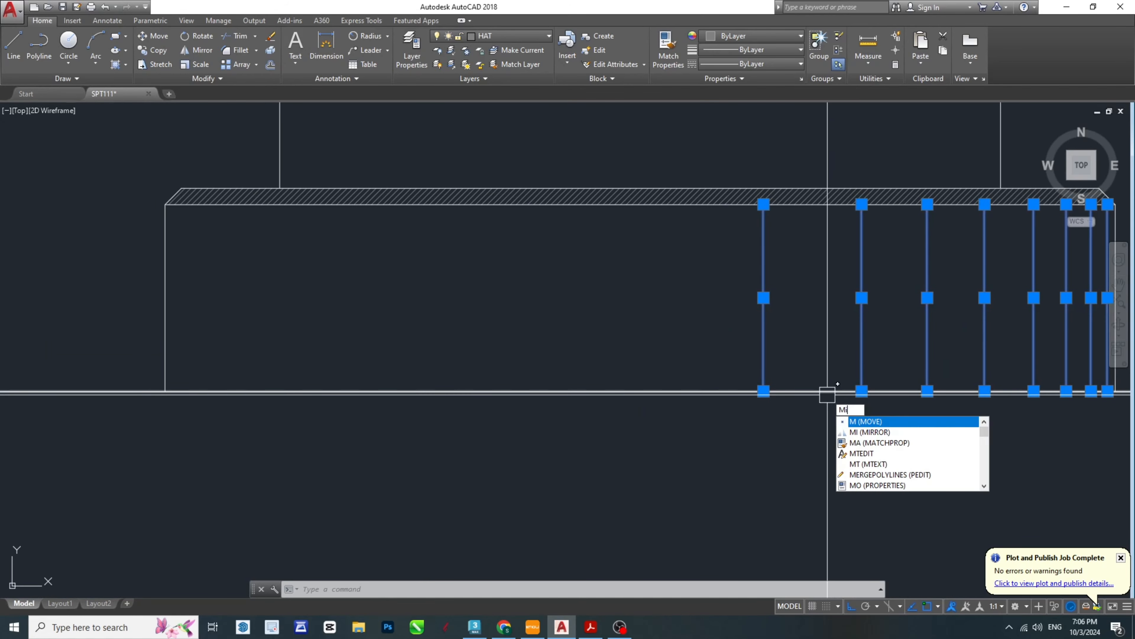
{"action": "key", "text": "Return"}
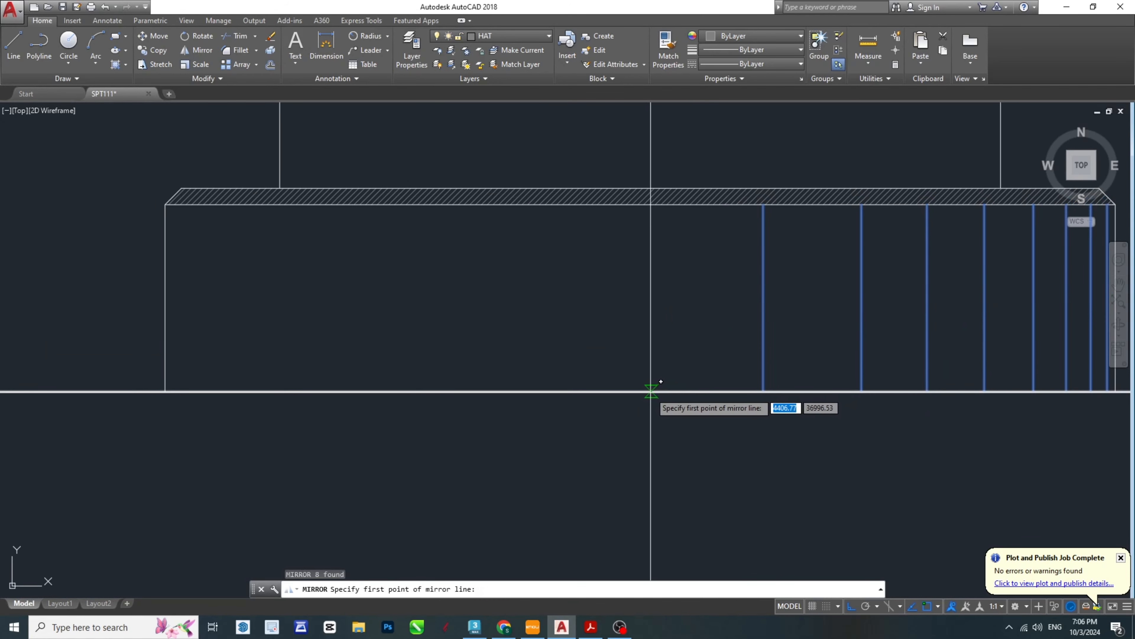
{"action": "left_click", "coordinate": [641, 391]}
{"action": "scroll", "coordinate": [645, 455], "scroll_direction": "down", "scroll_amount": 4}
{"action": "left_click", "coordinate": [645, 454]}
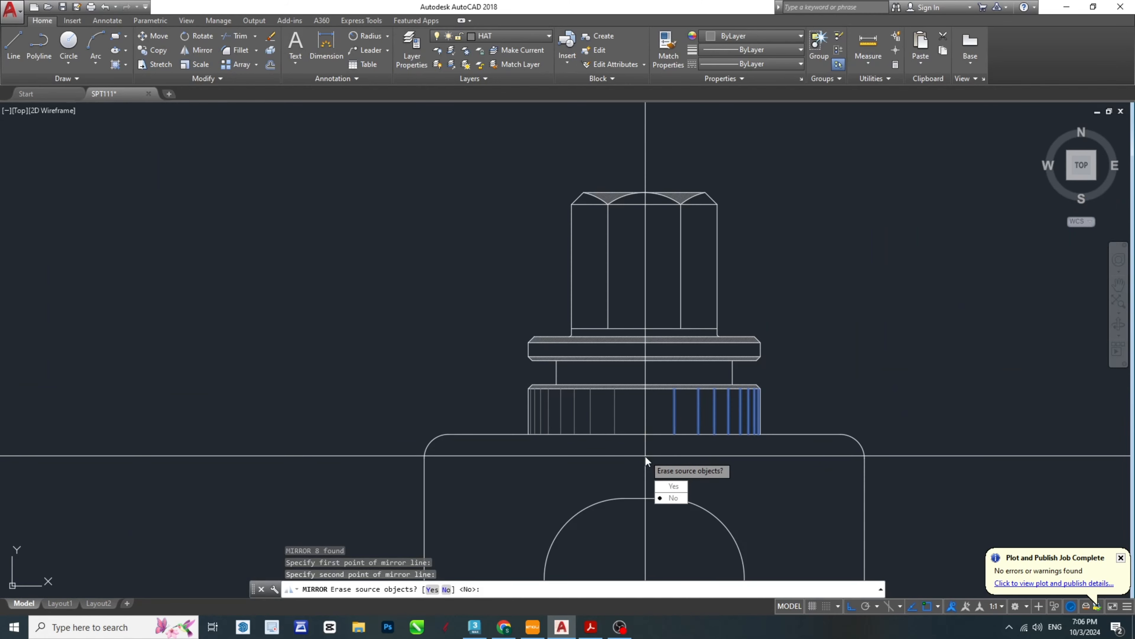
{"action": "type", "text": "n"}
{"action": "key", "text": "Return"}
{"action": "scroll", "coordinate": [745, 436], "scroll_direction": "up", "scroll_amount": 5}
{"action": "key", "text": "Escape"}
{"action": "key", "text": "Escape"}
{"action": "middle_click_drag", "start_coordinate": [552, 367], "coordinate": [675, 365]}
{"action": "key", "text": "Escape"}
{"action": "type", "text": "l"}
{"action": "key", "text": "Return"}
{"action": "key", "text": "Escape"}
{"action": "key", "text": "Escape"}
{"action": "scroll", "coordinate": [787, 334], "scroll_direction": "down", "scroll_amount": 4}
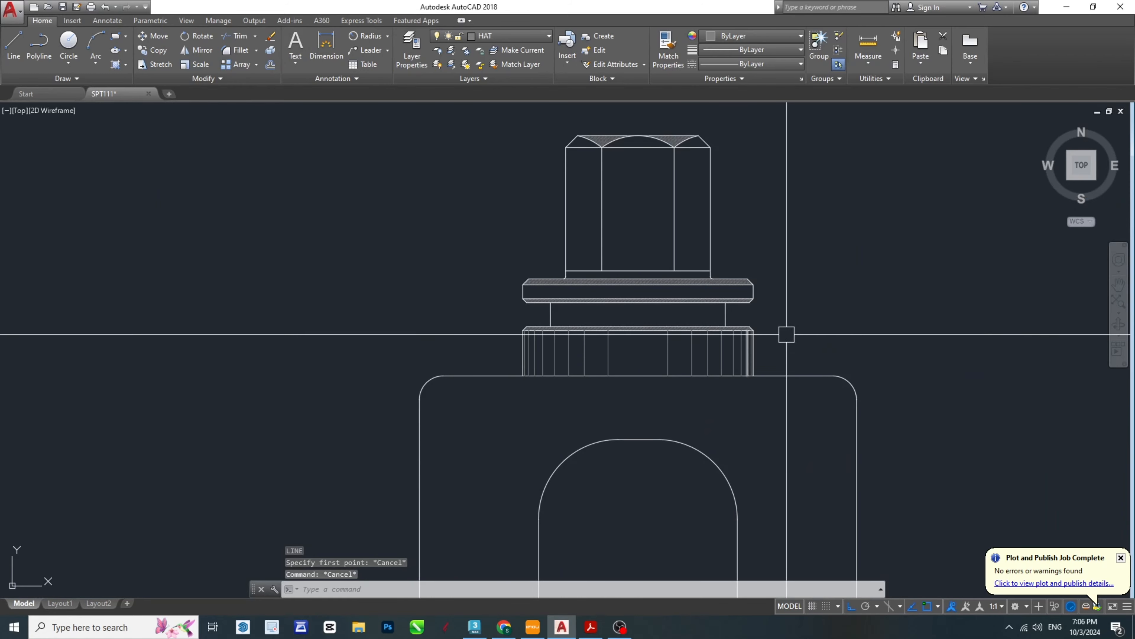
{"action": "key", "text": "Escape"}
{"action": "key", "text": "Escape"}
{"action": "middle_click_drag", "start_coordinate": [767, 370], "coordinate": [723, 378]}
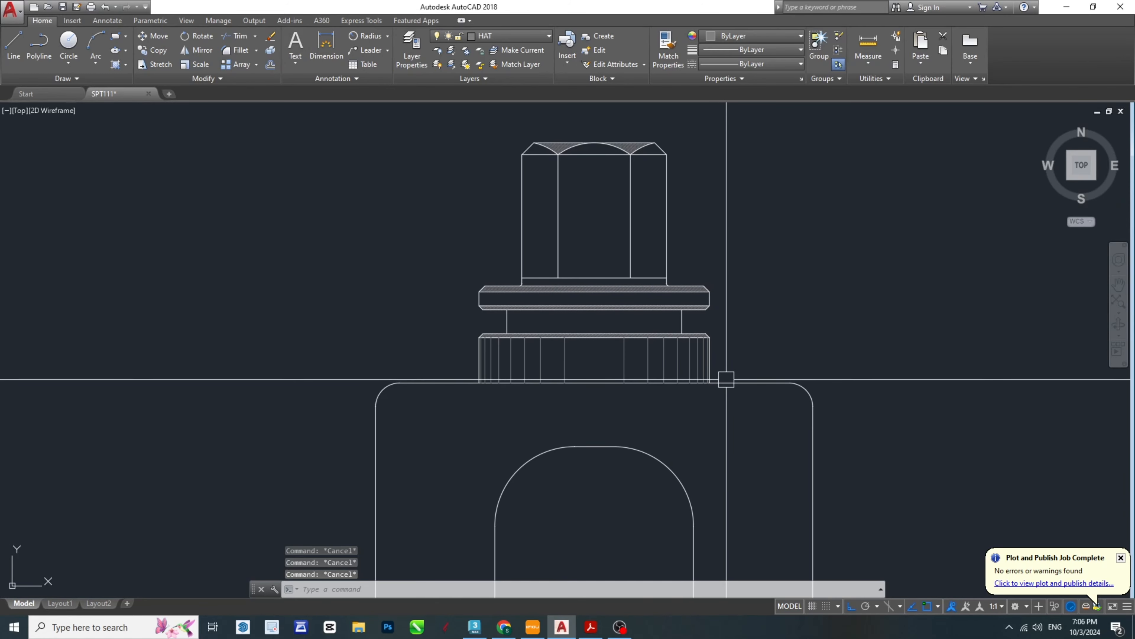
{"action": "key", "text": "Escape"}
{"action": "key", "text": "Escape"}
{"action": "key", "text": "Escape"}
- Copy the collar's 16 vertical shading lines from its lower right corner to the lower right corner of the neck above
{"action": "scroll", "coordinate": [702, 368], "scroll_direction": "up", "scroll_amount": 5}
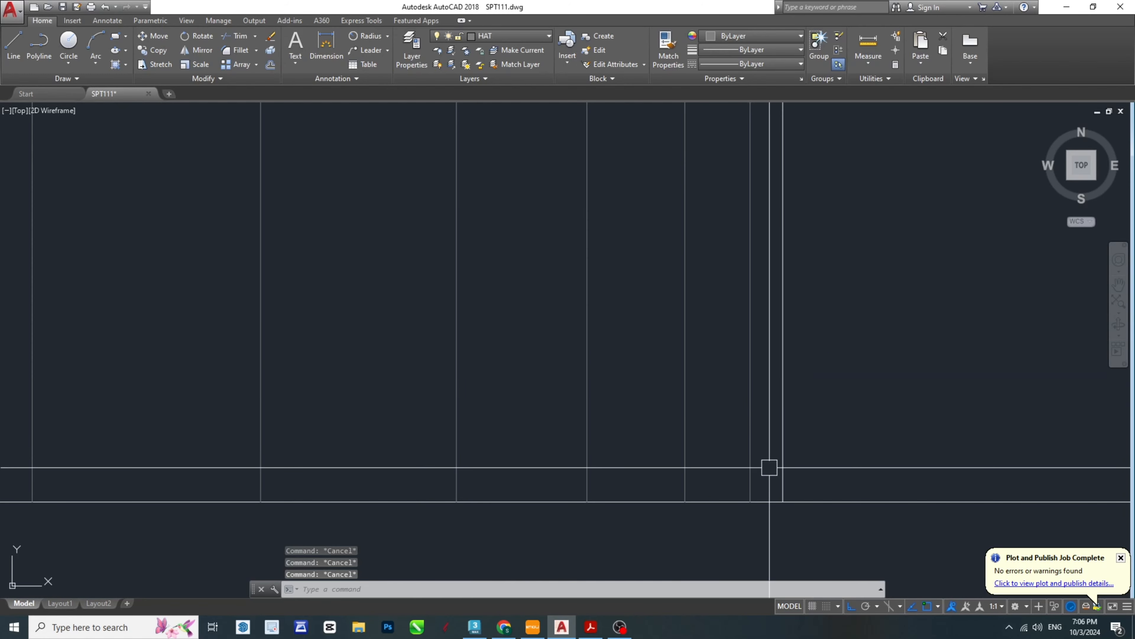
{"action": "scroll", "coordinate": [769, 467], "scroll_direction": "down", "scroll_amount": 5}
{"action": "left_click", "coordinate": [621, 347]}
{"action": "scroll", "coordinate": [253, 331], "scroll_direction": "up", "scroll_amount": 3}
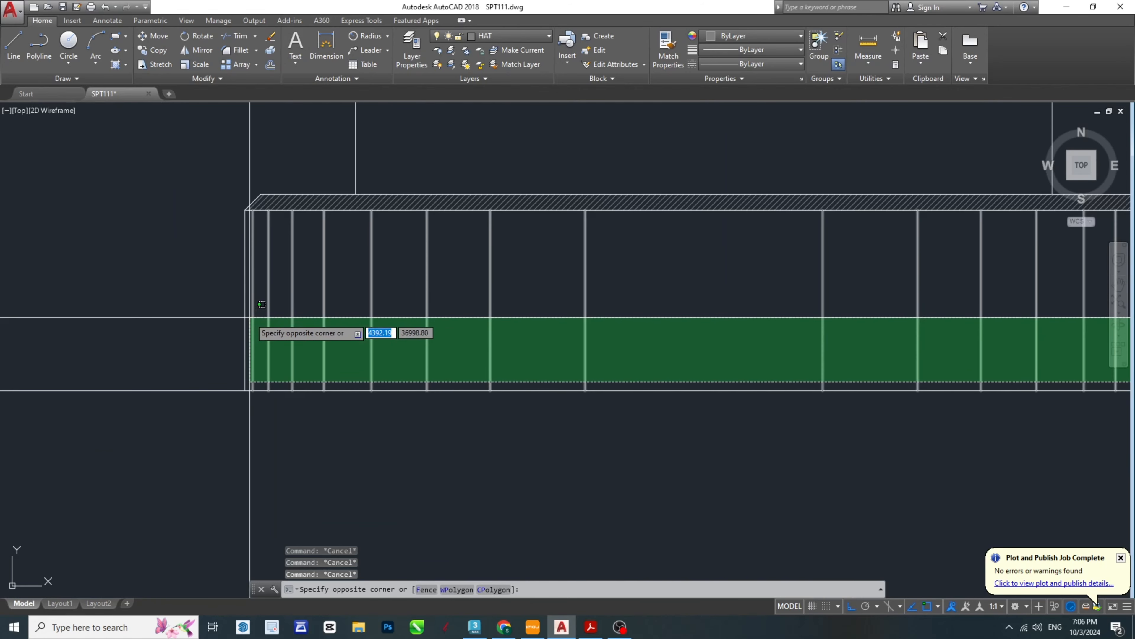
{"action": "left_click", "coordinate": [252, 316]}
{"action": "scroll", "coordinate": [252, 316], "scroll_direction": "down", "scroll_amount": 4}
{"action": "type", "text": "cp"}
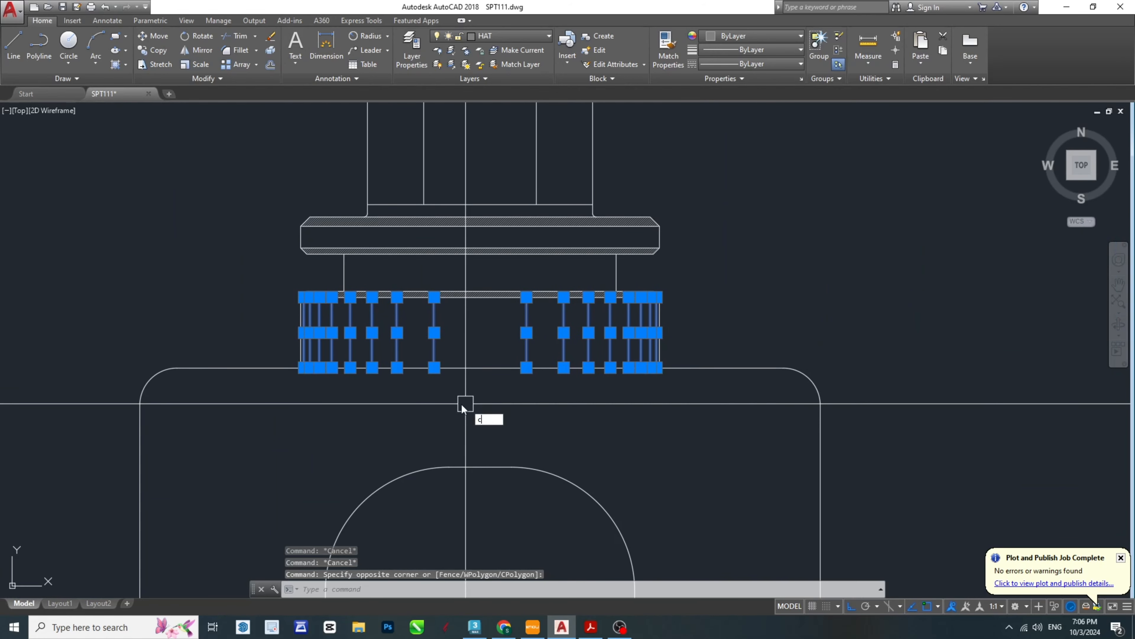
{"action": "key", "text": "Return"}
{"action": "scroll", "coordinate": [647, 358], "scroll_direction": "up", "scroll_amount": 5}
{"action": "left_click", "coordinate": [705, 405]}
{"action": "scroll", "coordinate": [635, 309], "scroll_direction": "down", "scroll_amount": 4}
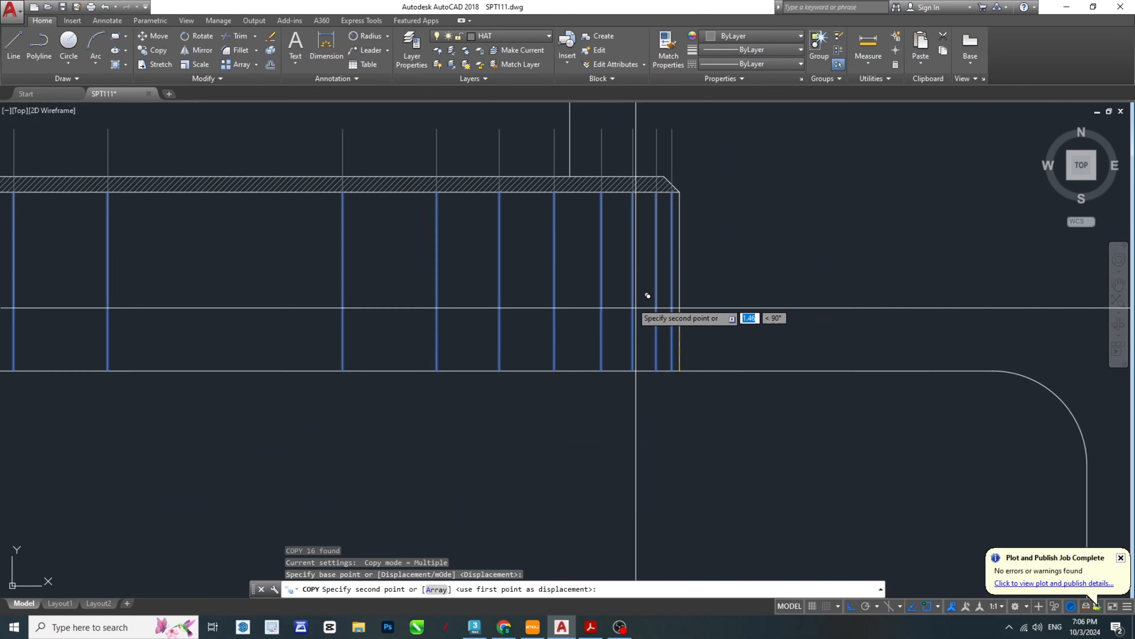
{"action": "scroll", "coordinate": [592, 212], "scroll_direction": "up", "scroll_amount": 4}
{"action": "left_click", "coordinate": [591, 235]}
{"action": "key", "text": "Escape"}
{"action": "key", "text": "Escape"}
{"action": "key", "text": "Escape"}
{"action": "scroll", "coordinate": [770, 365], "scroll_direction": "up", "scroll_amount": 7}
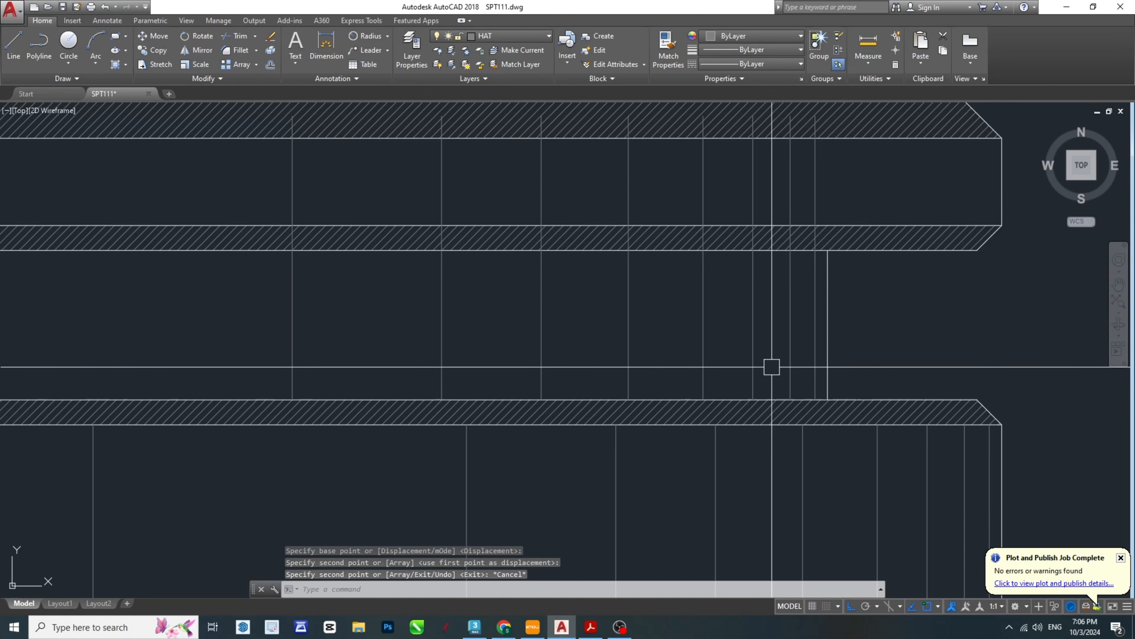
{"action": "scroll", "coordinate": [730, 353], "scroll_direction": "down", "scroll_amount": 8}
{"action": "middle_click_drag", "start_coordinate": [197, 303], "coordinate": [442, 325]}
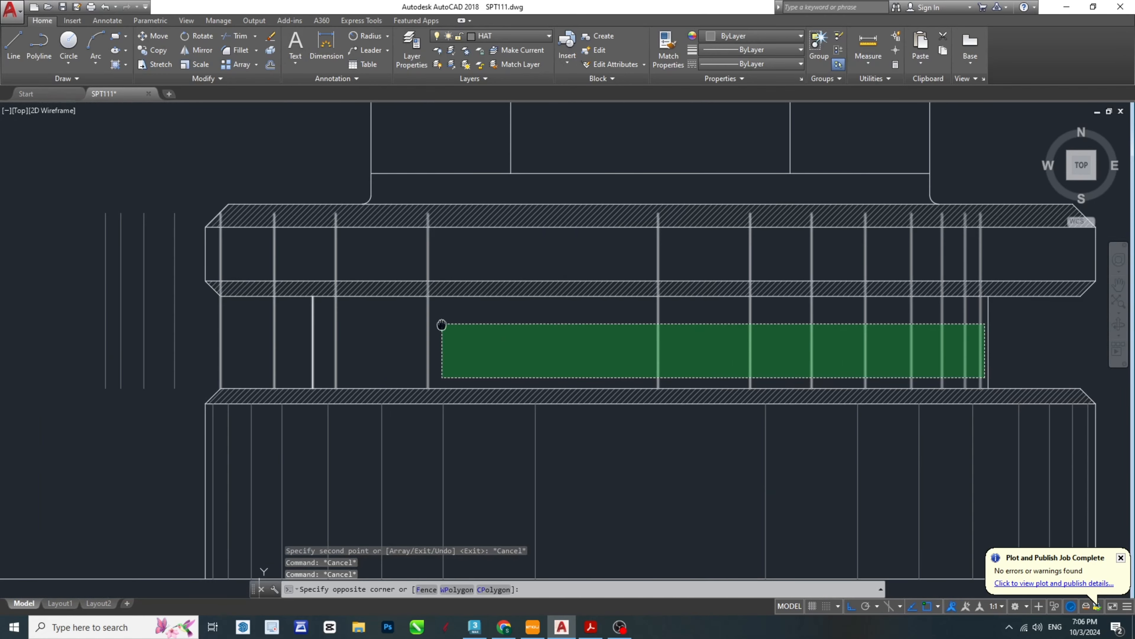
{"action": "left_click", "coordinate": [328, 329]}
{"action": "scroll", "coordinate": [294, 353], "scroll_direction": "up", "scroll_amount": 1}
{"action": "left_click", "coordinate": [294, 353]}
{"action": "scroll", "coordinate": [282, 348], "scroll_direction": "down", "scroll_amount": 2}
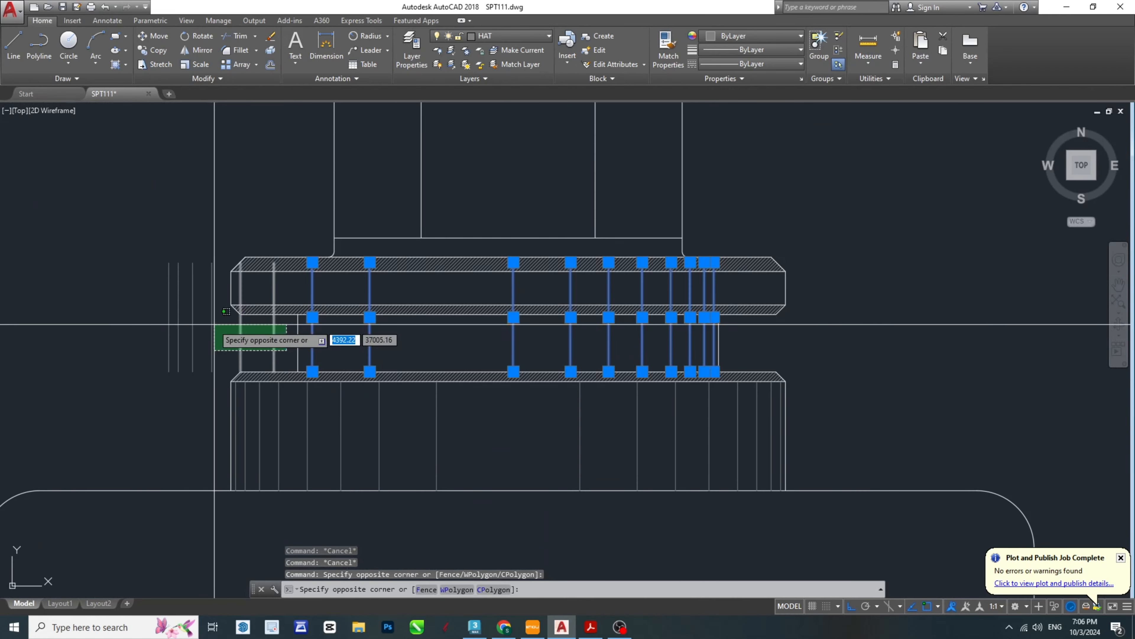
{"action": "left_click", "coordinate": [139, 328]}
{"action": "scroll", "coordinate": [380, 342], "scroll_direction": "up", "scroll_amount": 4}
{"action": "type", "text": "sc"}
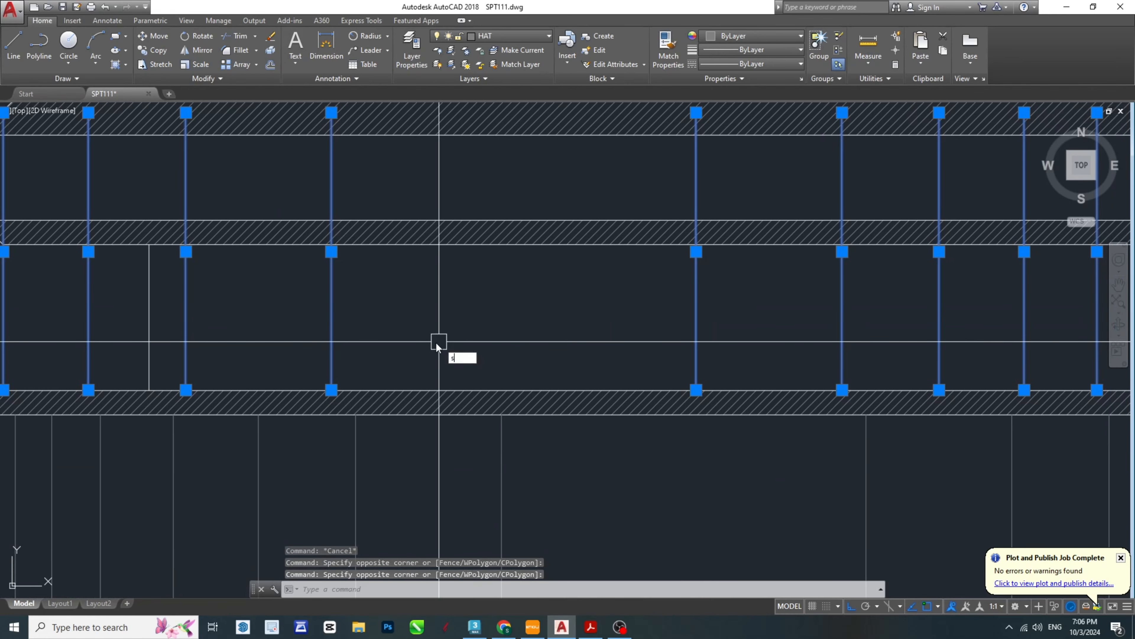
{"action": "key", "text": "Return"}
{"action": "scroll", "coordinate": [804, 384], "scroll_direction": "down", "scroll_amount": 3}
{"action": "scroll", "coordinate": [688, 349], "scroll_direction": "up", "scroll_amount": 5}
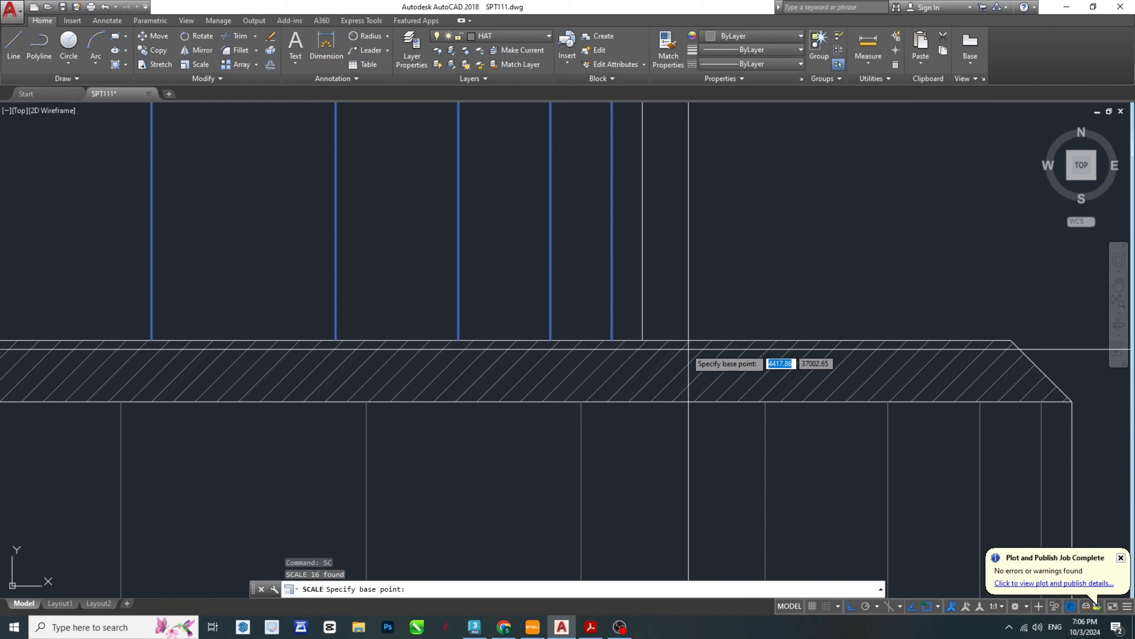
{"action": "left_click", "coordinate": [643, 340]}
{"action": "scroll", "coordinate": [692, 331], "scroll_direction": "down", "scroll_amount": 3}
{"action": "type", "text": "r"}
{"action": "key", "text": "Return"}
{"action": "scroll", "coordinate": [693, 331], "scroll_direction": "down", "scroll_amount": 3}
{"action": "scroll", "coordinate": [355, 330], "scroll_direction": "up", "scroll_amount": 6}
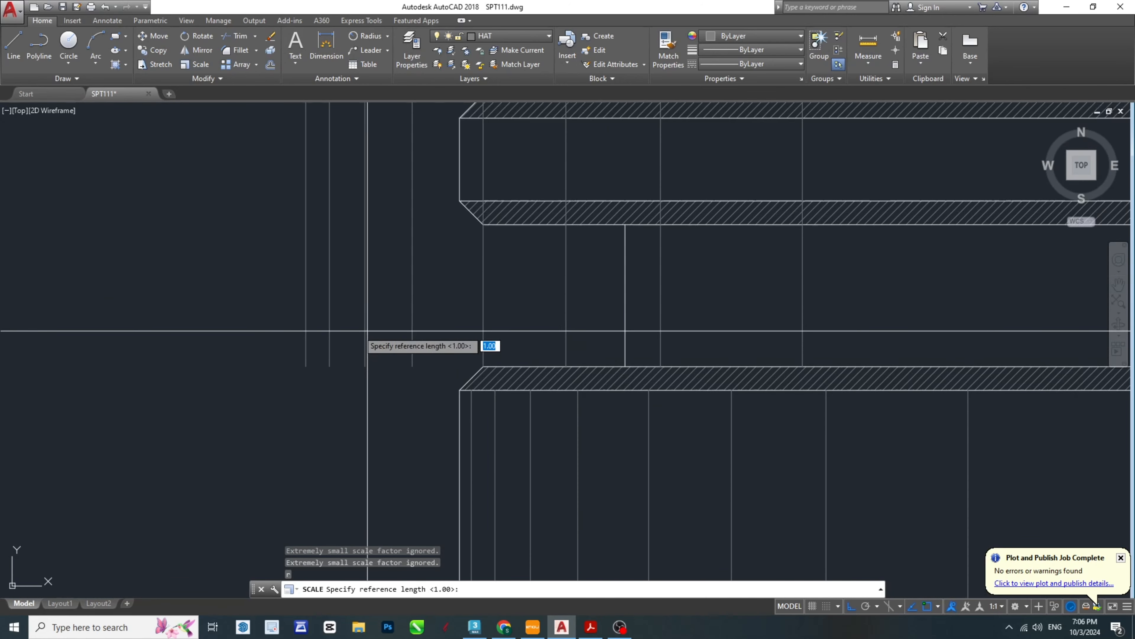
{"action": "left_click", "coordinate": [322, 380]}
{"action": "scroll", "coordinate": [322, 380], "scroll_direction": "down", "scroll_amount": 3}
{"action": "scroll", "coordinate": [581, 377], "scroll_direction": "up", "scroll_amount": 5}
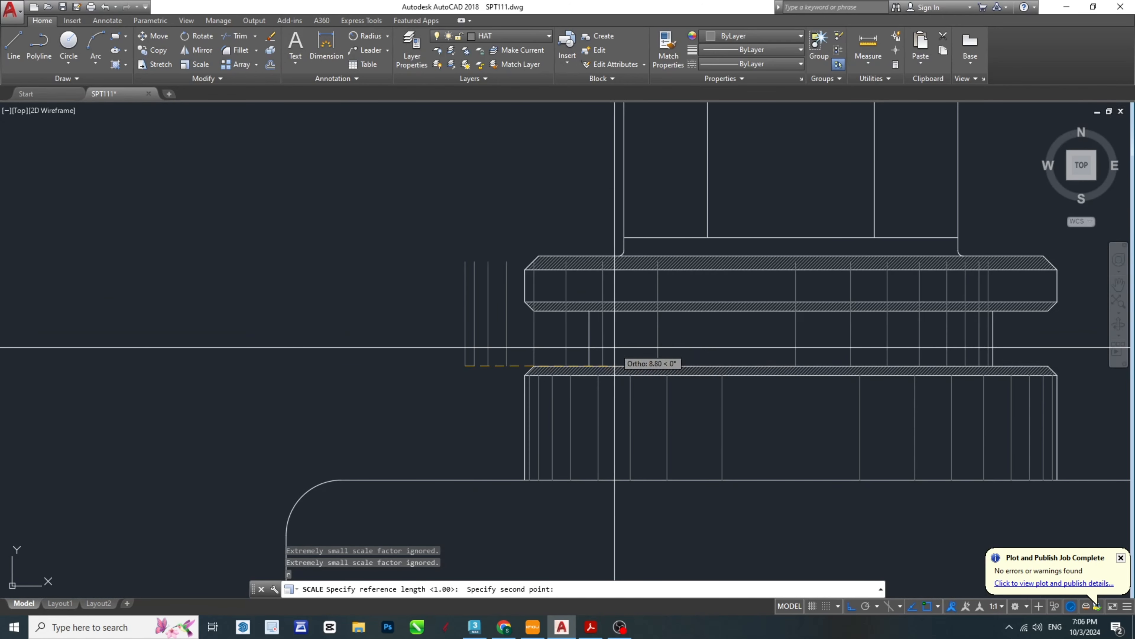
{"action": "scroll", "coordinate": [502, 372], "scroll_direction": "down", "scroll_amount": 3}
{"action": "key", "text": "Escape"}
{"action": "key", "text": "Escape"}
{"action": "key", "text": "Escape"}
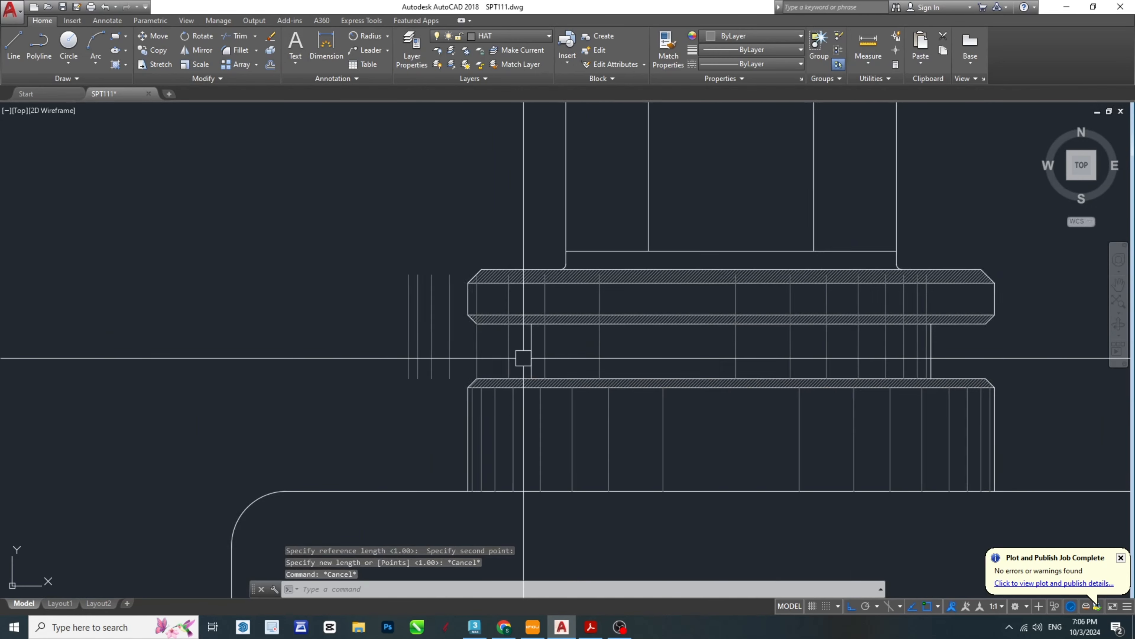
- Scale the 16 copied lines by reference from the neck's lower right corner so they fit the neck's width
{"action": "scroll", "coordinate": [793, 375], "scroll_direction": "up", "scroll_amount": 5}
{"action": "scroll", "coordinate": [794, 375], "scroll_direction": "down", "scroll_amount": 4}
{"action": "left_click", "coordinate": [724, 342]}
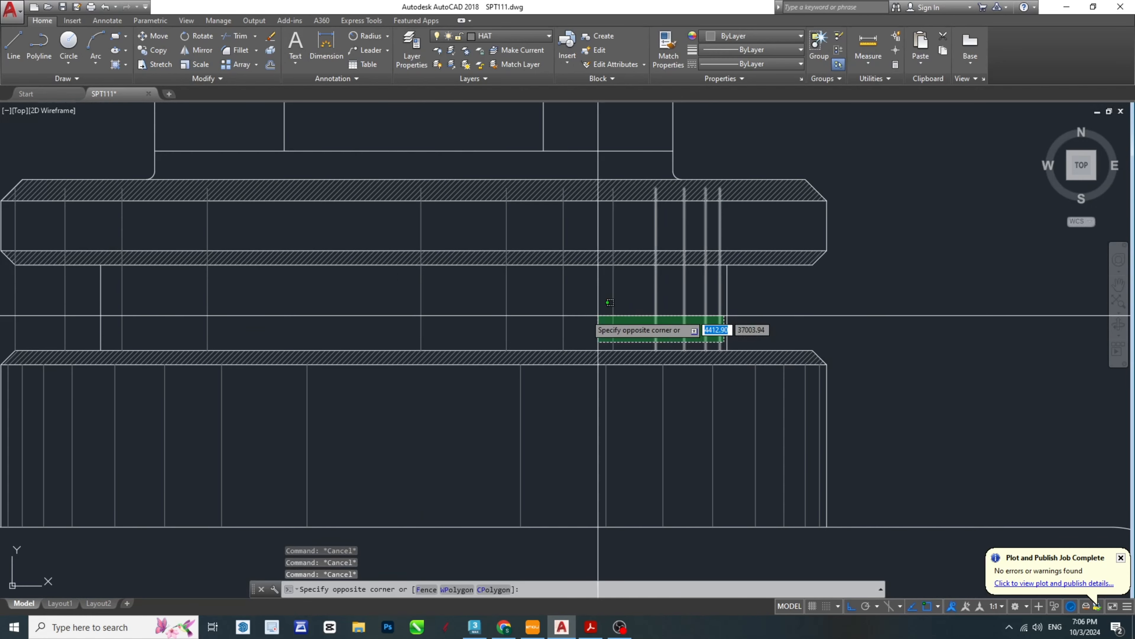
{"action": "left_click", "coordinate": [121, 304]}
{"action": "middle_click_drag", "start_coordinate": [96, 307], "coordinate": [440, 330]}
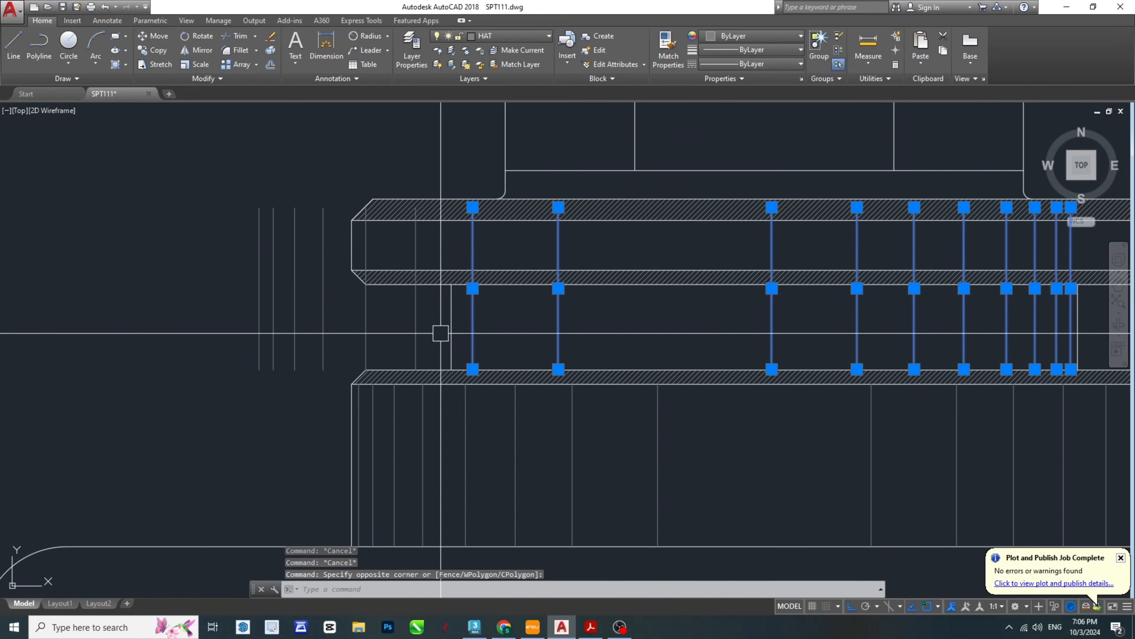
{"action": "scroll", "coordinate": [436, 338], "scroll_direction": "up", "scroll_amount": 2}
{"action": "left_click", "coordinate": [429, 341]}
{"action": "left_click", "coordinate": [124, 310]}
{"action": "middle_click_drag", "start_coordinate": [158, 428], "coordinate": [258, 400]}
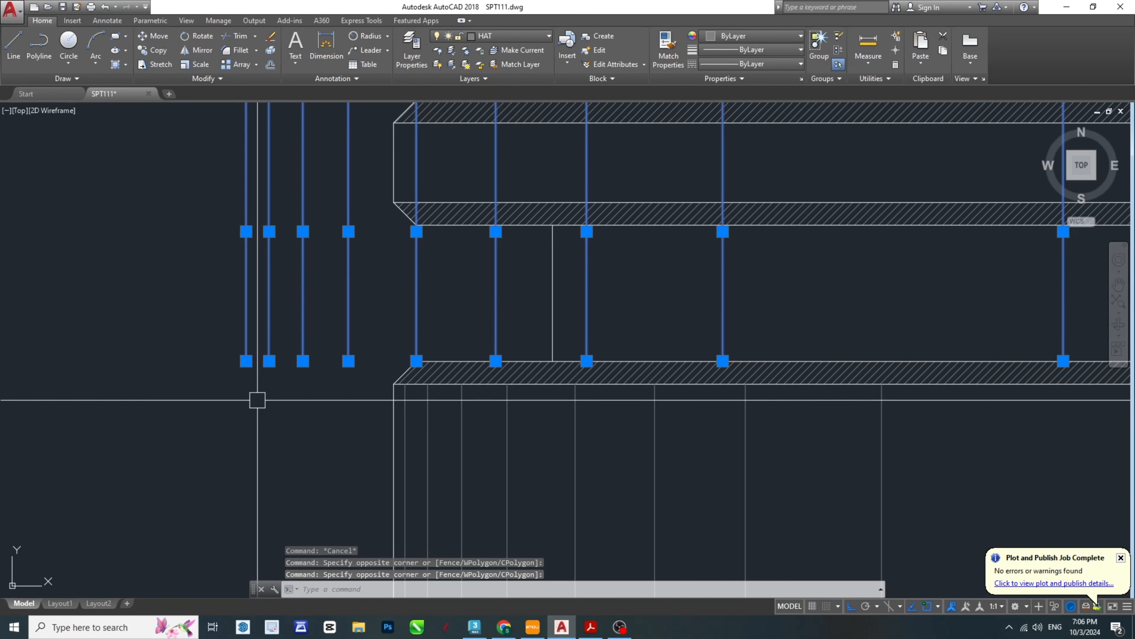
{"action": "type", "text": "sc"}
{"action": "key", "text": "Return"}
{"action": "scroll", "coordinate": [330, 386], "scroll_direction": "down", "scroll_amount": 2}
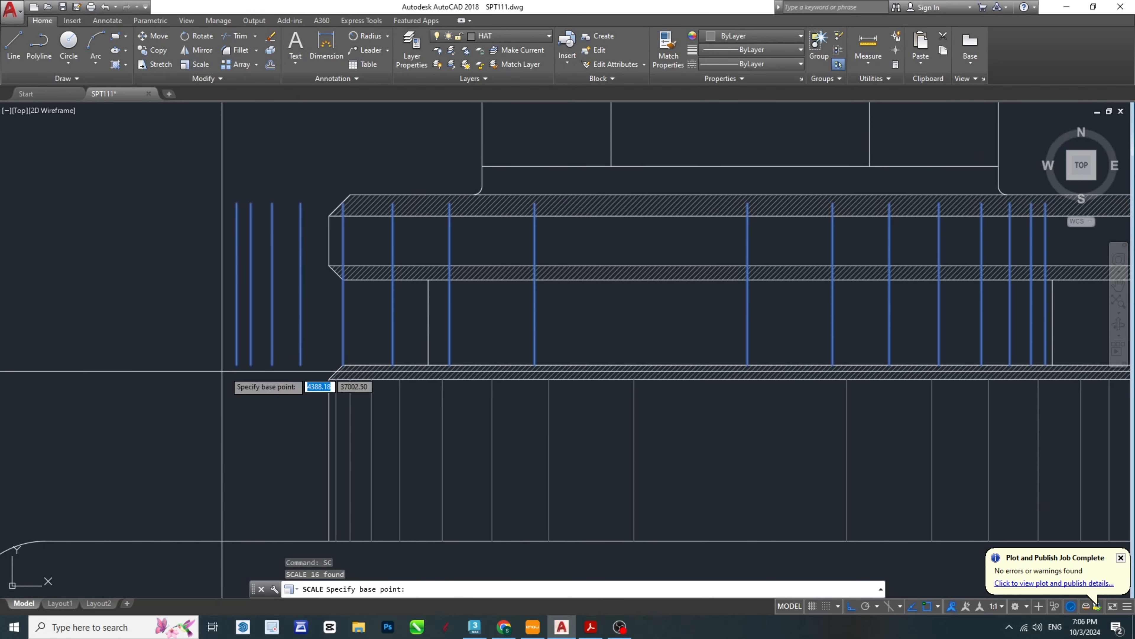
{"action": "scroll", "coordinate": [816, 355], "scroll_direction": "up", "scroll_amount": 5}
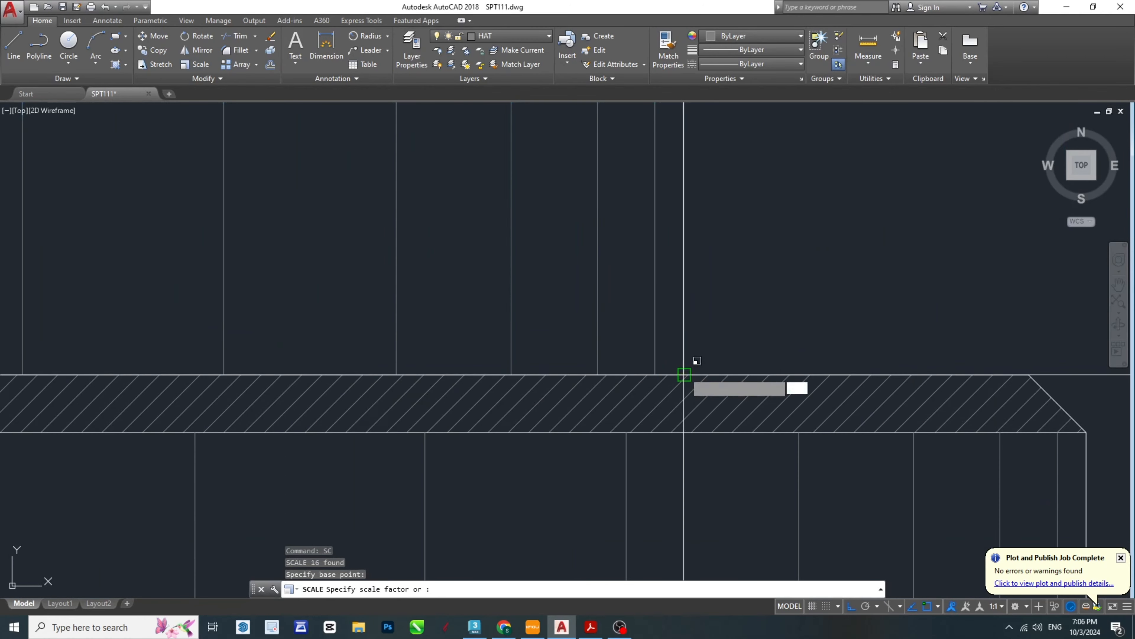
{"action": "scroll", "coordinate": [684, 375], "scroll_direction": "down", "scroll_amount": 2}
{"action": "scroll", "coordinate": [643, 292], "scroll_direction": "up", "scroll_amount": 3}
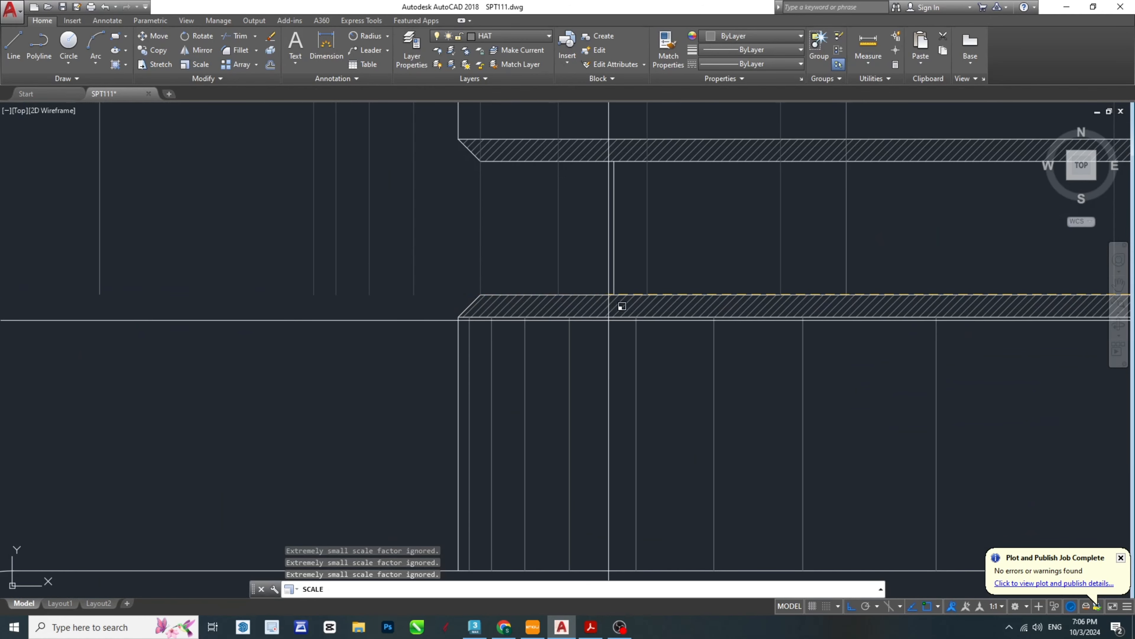
{"action": "type", "text": "r"}
{"action": "key", "text": "Return"}
{"action": "scroll", "coordinate": [492, 300], "scroll_direction": "down", "scroll_amount": 2}
{"action": "scroll", "coordinate": [892, 291], "scroll_direction": "up", "scroll_amount": 4}
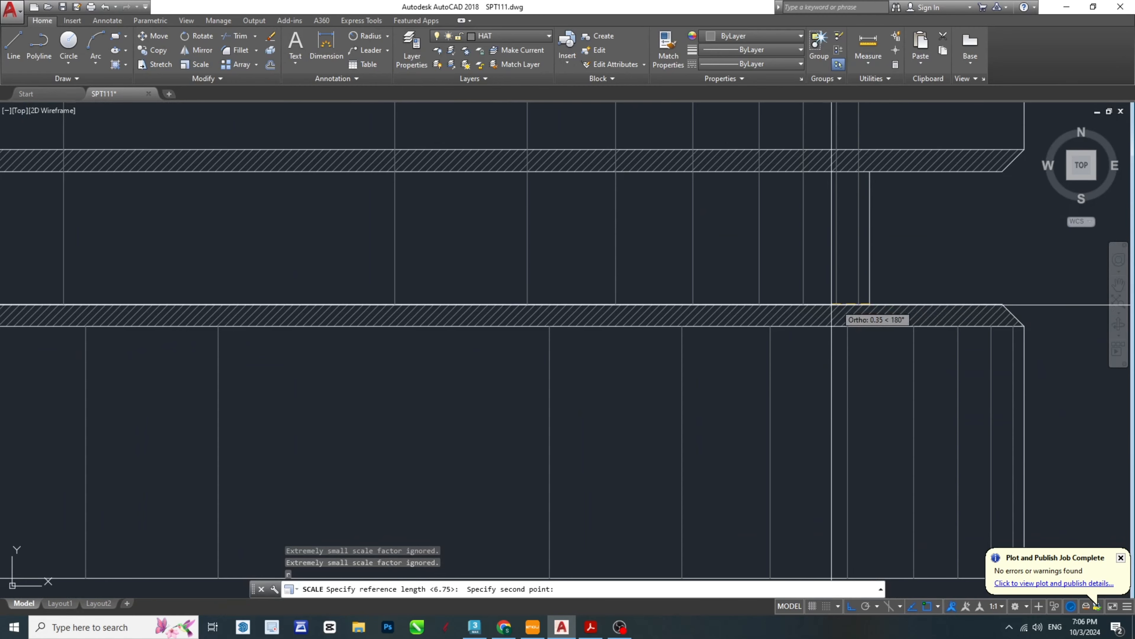
{"action": "scroll", "coordinate": [833, 305], "scroll_direction": "down", "scroll_amount": 3}
{"action": "left_click", "coordinate": [295, 305]}
{"action": "scroll", "coordinate": [393, 309], "scroll_direction": "up", "scroll_amount": 10}
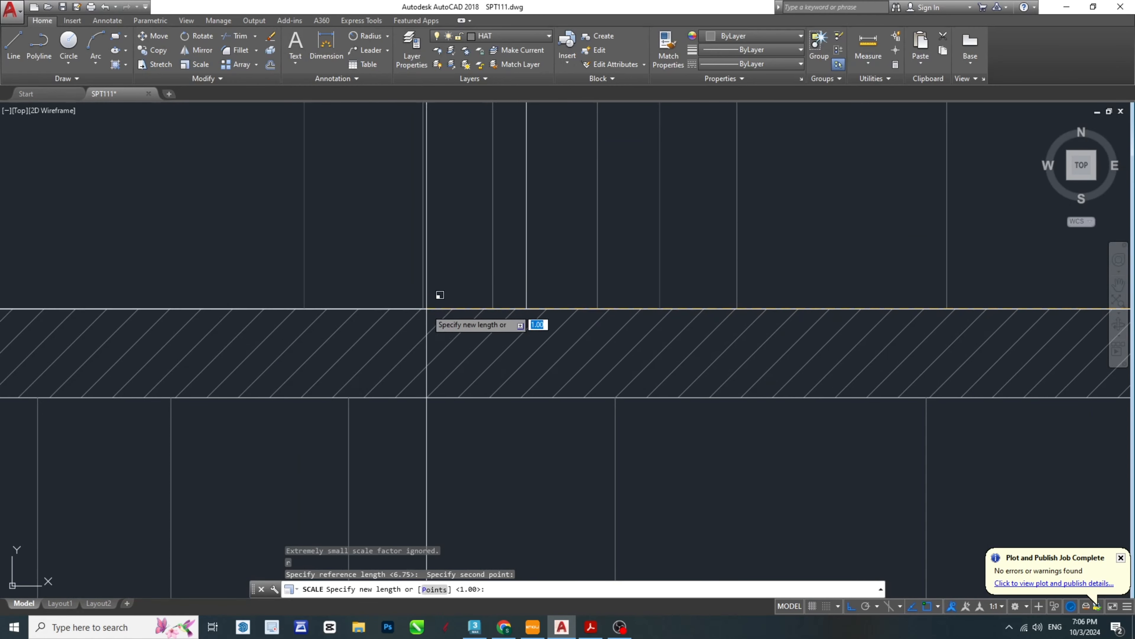
{"action": "key", "text": "Escape"}
{"action": "key", "text": "Escape"}
{"action": "scroll", "coordinate": [671, 338], "scroll_direction": "down", "scroll_amount": 6}
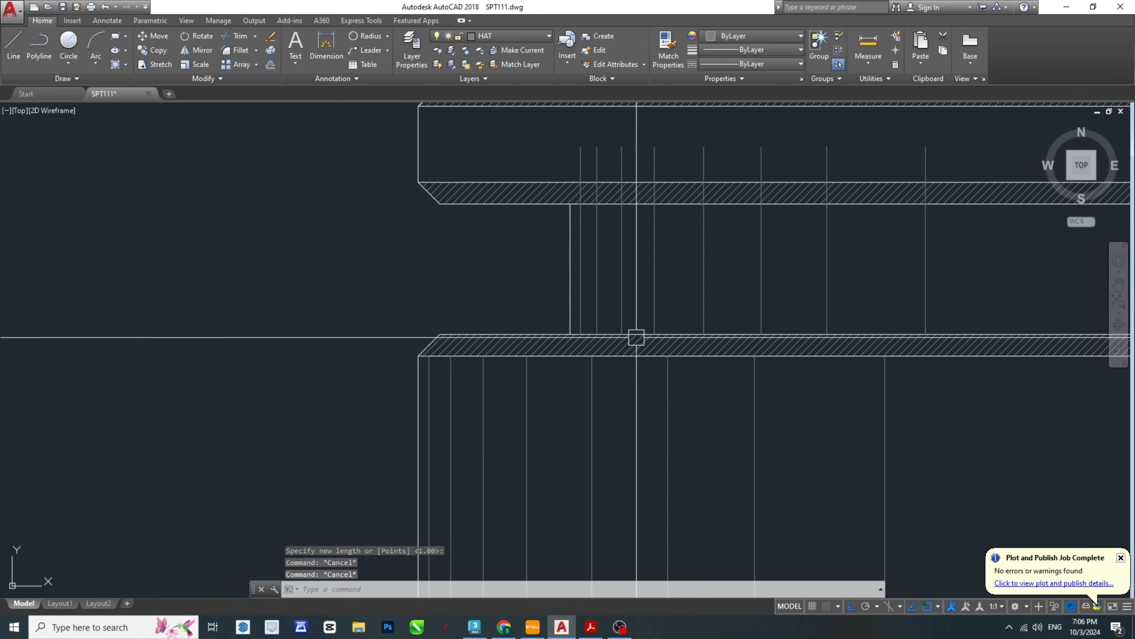
- Trim the neck's shading lines where they extend above the flange's lower edge
{"action": "scroll", "coordinate": [841, 310], "scroll_direction": "up", "scroll_amount": 4}
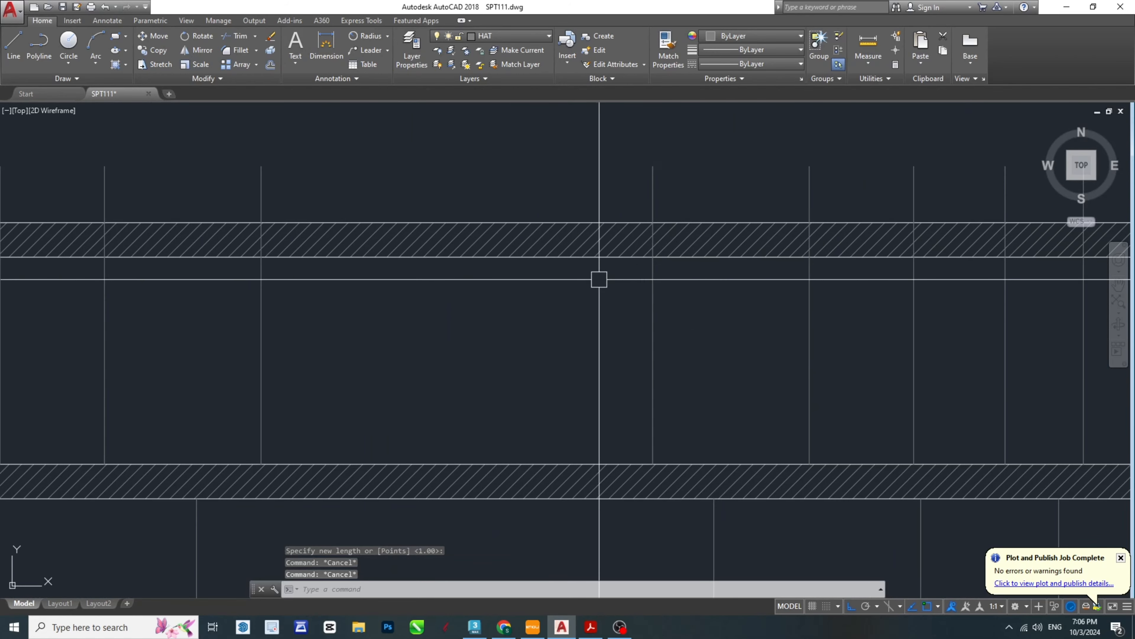
{"action": "left_click", "coordinate": [584, 259]}
{"action": "scroll", "coordinate": [599, 314], "scroll_direction": "down", "scroll_amount": 4}
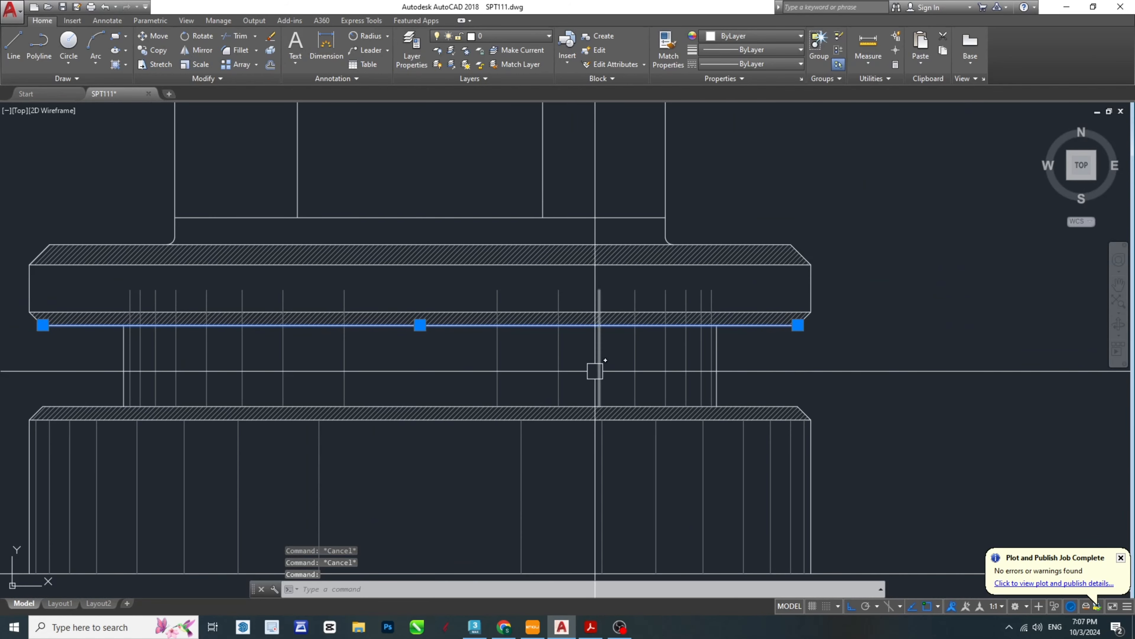
{"action": "type", "text": "tr"}
{"action": "key", "text": "Return"}
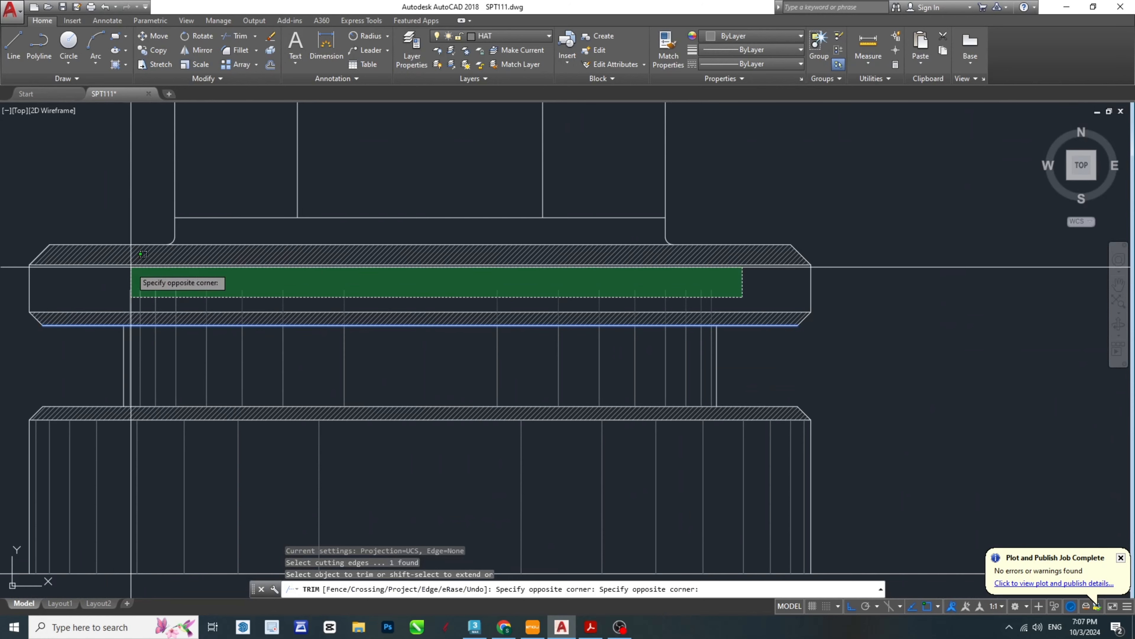
{"action": "left_click", "coordinate": [117, 288]}
{"action": "middle_click_drag", "start_coordinate": [162, 385], "coordinate": [483, 345]}
{"action": "key", "text": "Escape"}
{"action": "middle_click_drag", "start_coordinate": [1079, 343], "coordinate": [679, 296]}
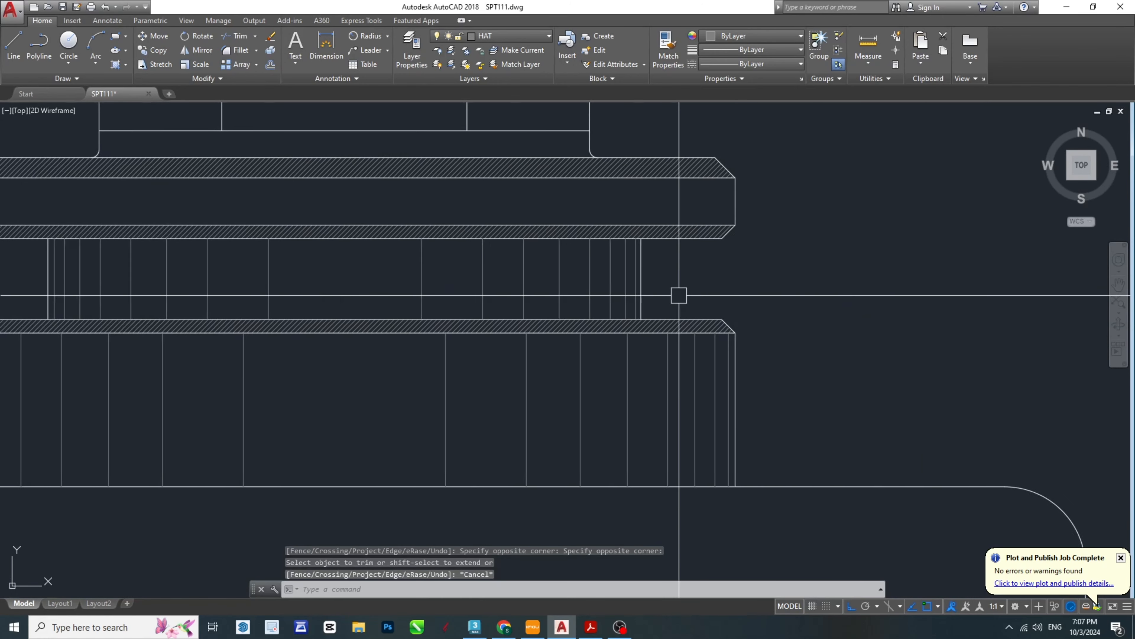
{"action": "scroll", "coordinate": [718, 333], "scroll_direction": "down", "scroll_amount": 4}
{"action": "key", "text": "Escape"}
{"action": "key", "text": "Escape"}
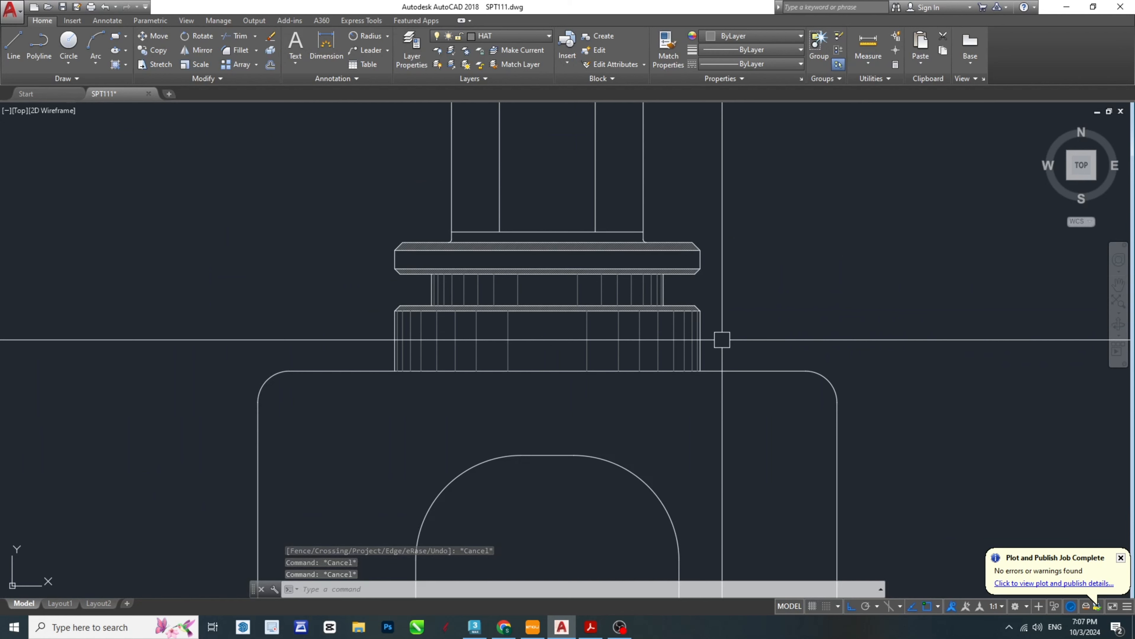
- Consult the SPT-Model PDF, and in AutoCAD draw a horizontal line across the body joining the lower ends of its rounded upper corners
{"action": "scroll", "coordinate": [593, 569], "scroll_direction": "down", "scroll_amount": 3}
{"action": "left_click", "coordinate": [592, 628]}
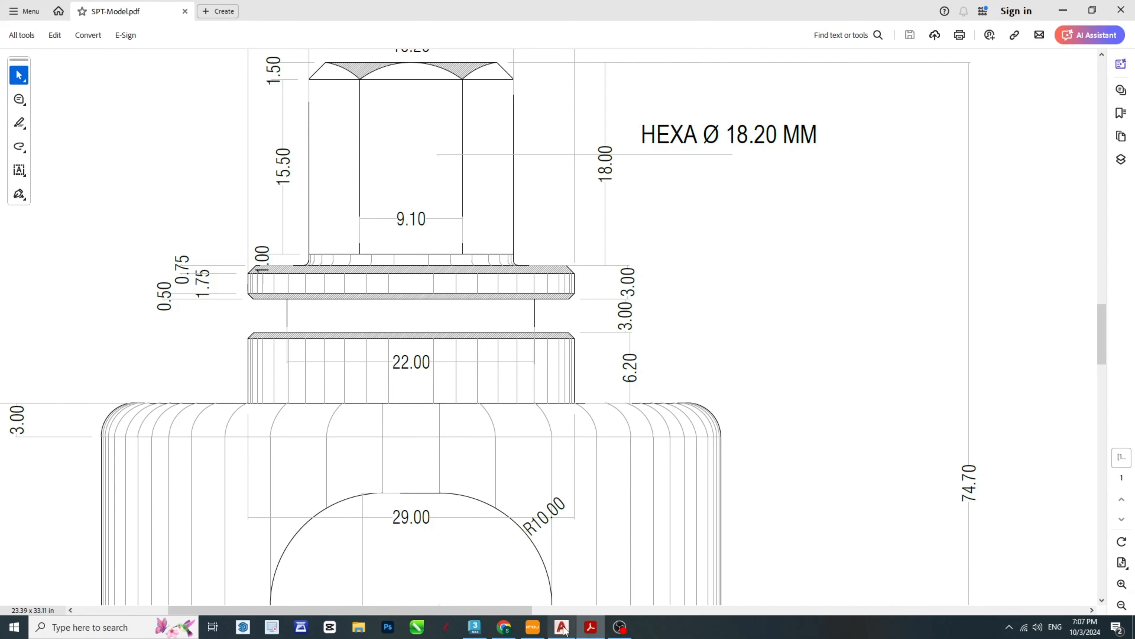
{"action": "left_click", "coordinate": [591, 628]}
{"action": "scroll", "coordinate": [641, 449], "scroll_direction": "up", "scroll_amount": 5}
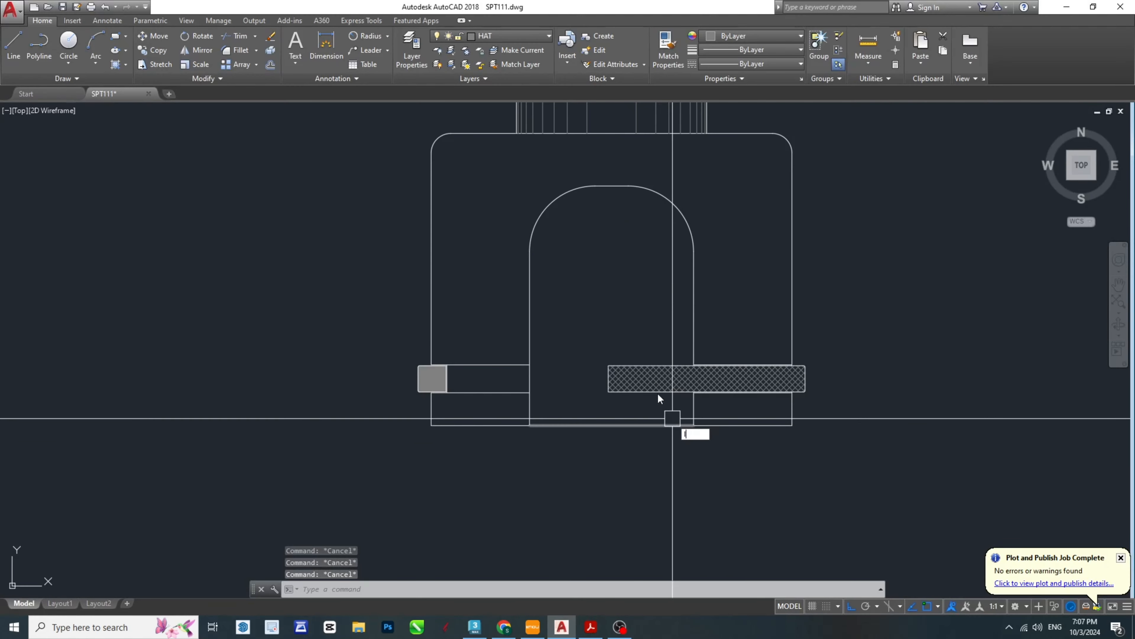
{"action": "type", "text": "l"}
{"action": "key", "text": "Return"}
{"action": "left_click", "coordinate": [432, 152]}
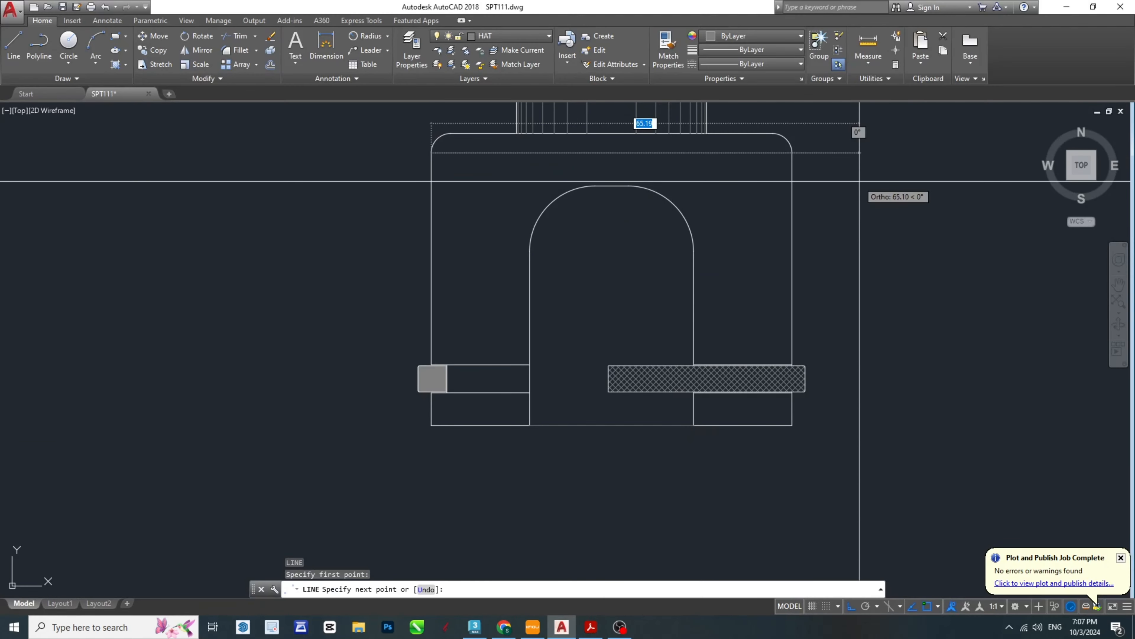
{"action": "left_click", "coordinate": [792, 152]}
{"action": "key", "text": "Escape"}
- Save the drawing
{"action": "key", "text": "Escape"}
{"action": "middle_click_drag", "start_coordinate": [644, 151], "coordinate": [609, 279]}
{"action": "key", "text": "Escape"}
{"action": "key", "text": "Escape"}
{"action": "middle_click_drag", "start_coordinate": [746, 460], "coordinate": [728, 395]}
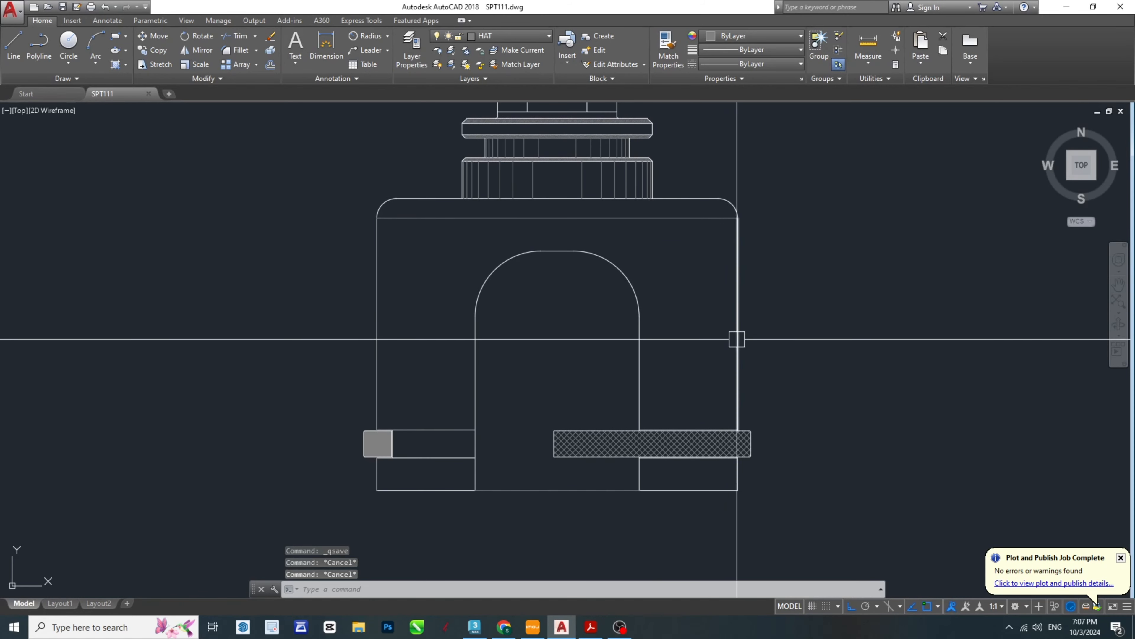
{"action": "middle_click_drag", "start_coordinate": [728, 277], "coordinate": [760, 292]}
{"action": "key", "text": "ctrl+s"}
- Try a 1 mm inward offset of the body's right edge, and erase the resulting line
{"action": "scroll", "coordinate": [777, 268], "scroll_direction": "up", "scroll_amount": 2}
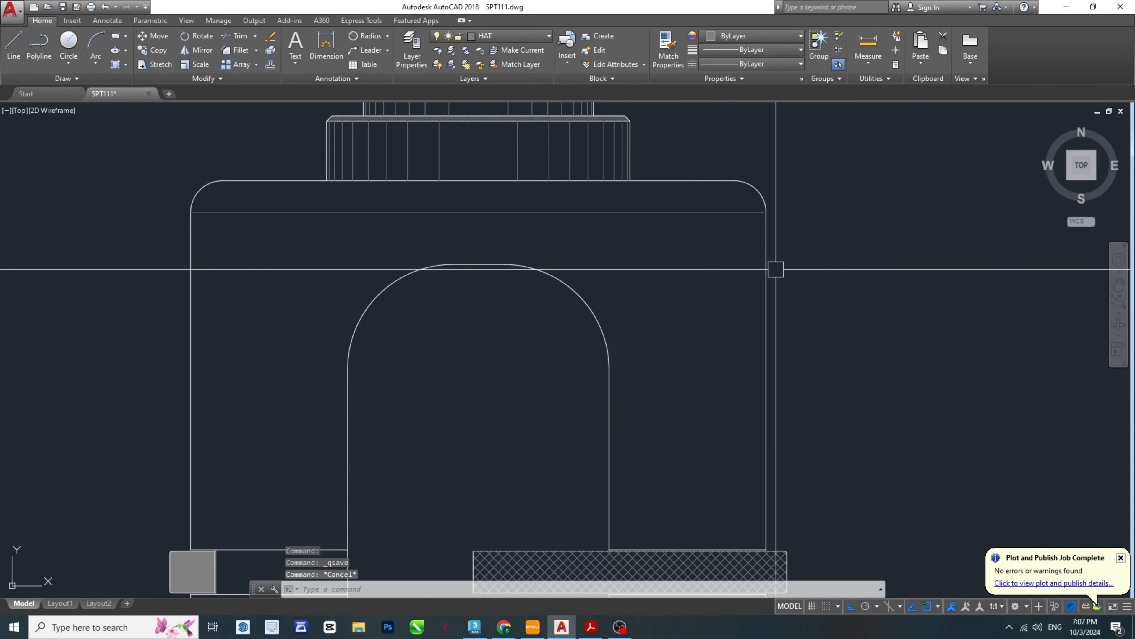
{"action": "key", "text": "Return"}
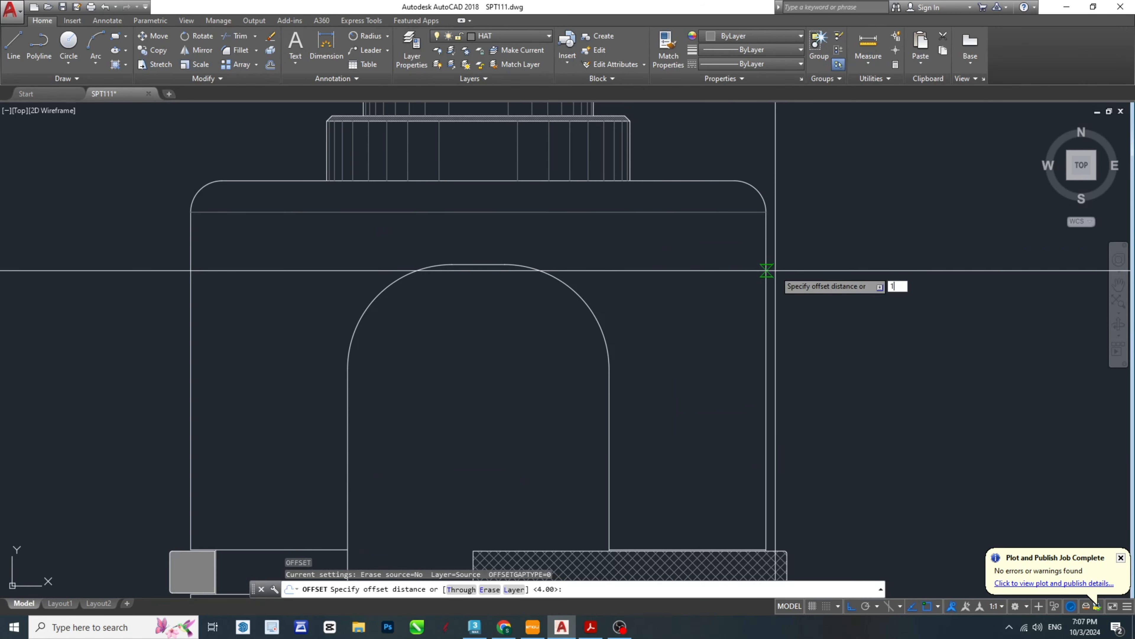
{"action": "key", "text": "Return"}
{"action": "left_click", "coordinate": [766, 270]}
{"action": "left_click", "coordinate": [616, 271]}
{"action": "key", "text": "Escape"}
{"action": "key", "text": "Escape"}
- Offset the body's right edge inward by 0.5 mm to make its first vertical shading line
{"action": "key", "text": "Escape"}
{"action": "left_click", "coordinate": [755, 274]}
{"action": "key", "text": "Delete"}
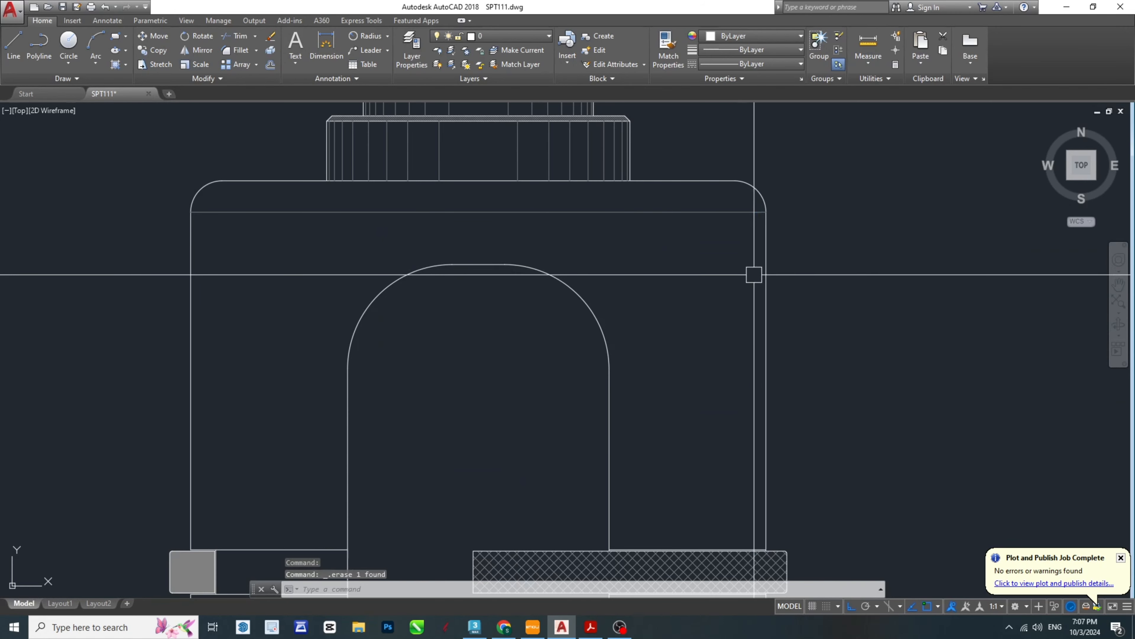
{"action": "scroll", "coordinate": [757, 267], "scroll_direction": "up", "scroll_amount": 4}
{"action": "key", "text": "Escape"}
{"action": "type", "text": "o"}
{"action": "key", "text": "Return"}
{"action": "type", "text": ".5"}
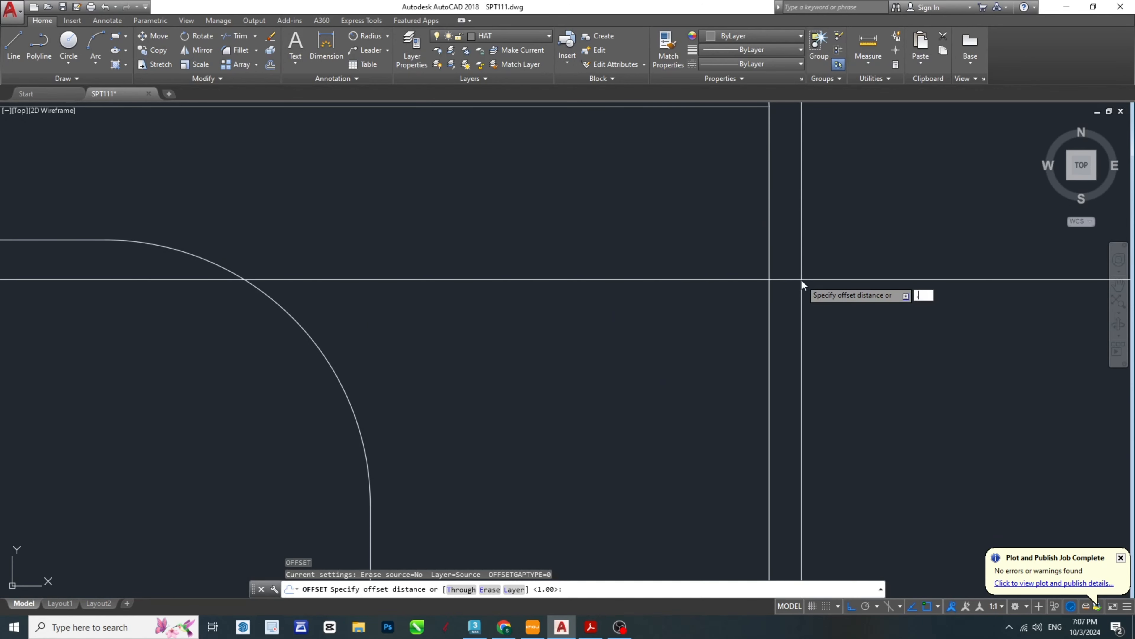
{"action": "key", "text": "Return"}
{"action": "left_click", "coordinate": [771, 259]}
{"action": "left_click", "coordinate": [756, 281]}
{"action": "key", "text": "Escape"}
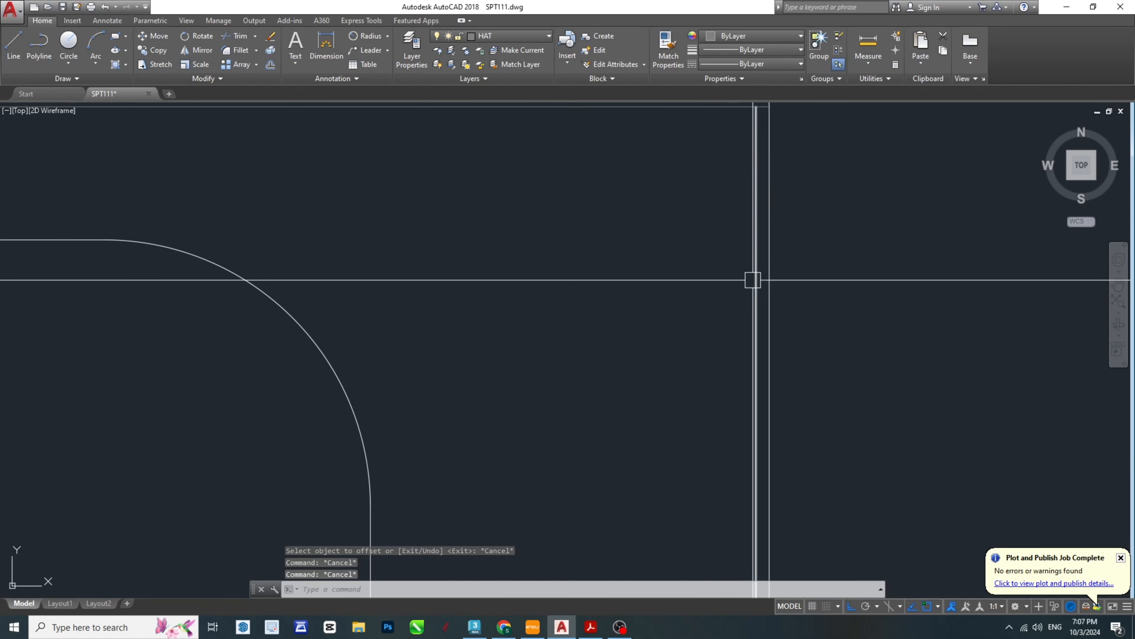
- Offset the body's first vertical shading line inward by 0.75 mm to make the second one
{"action": "type", "text": "o"}
{"action": "key", "text": "Return"}
{"action": "type", "text": ".75"}
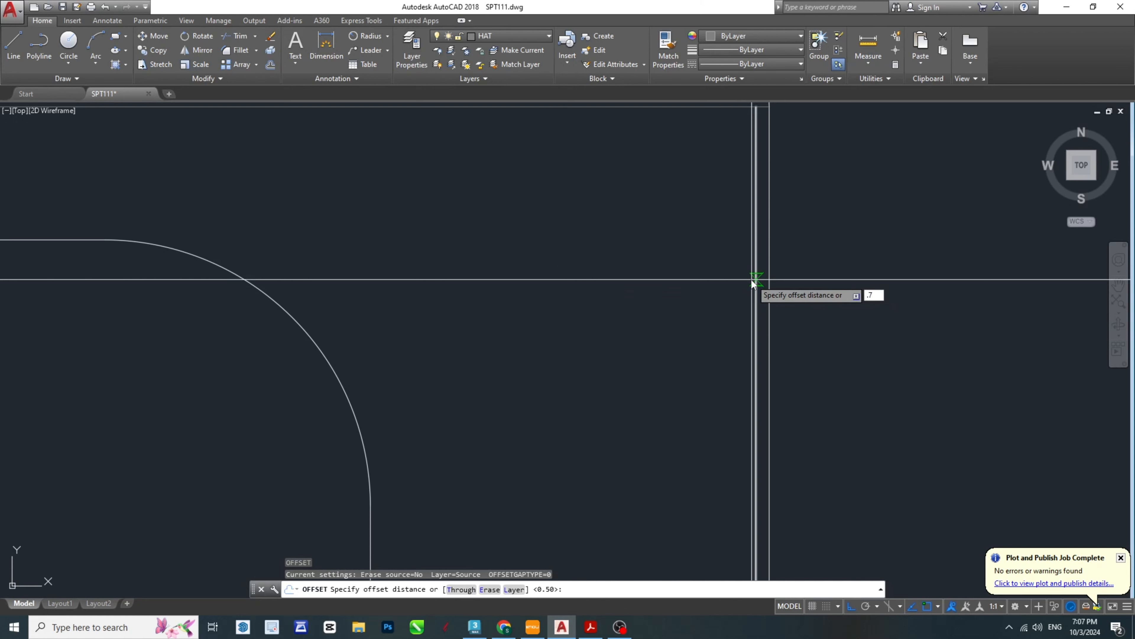
{"action": "key", "text": "Return"}
{"action": "left_click", "coordinate": [753, 280]}
{"action": "left_click", "coordinate": [505, 340]}
{"action": "key", "text": "Escape"}
{"action": "key", "text": "Escape"}
{"action": "key", "text": "Escape"}
- Offset the body's second vertical shading line inward by 1 mm to make the third one
{"action": "type", "text": "o"}
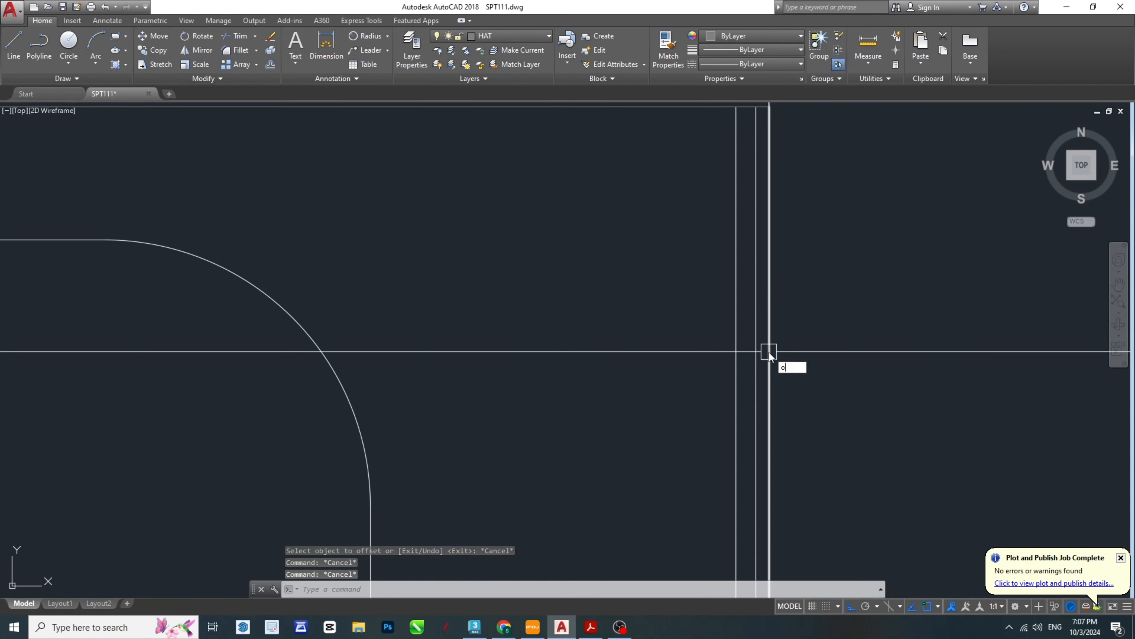
{"action": "key", "text": "Return"}
{"action": "type", "text": "."}
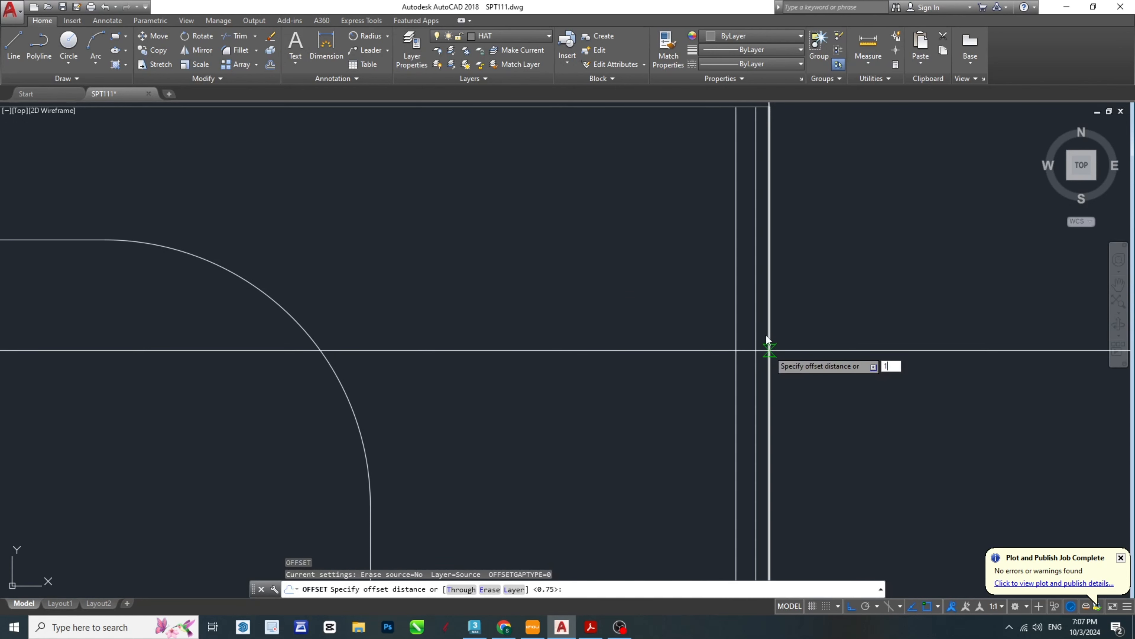
{"action": "key", "text": "Return"}
{"action": "left_click", "coordinate": [737, 294]}
{"action": "left_click", "coordinate": [672, 311]}
{"action": "key", "text": "Escape"}
{"action": "key", "text": "Escape"}
{"action": "key", "text": "Escape"}
{"action": "type", "text": "o"}
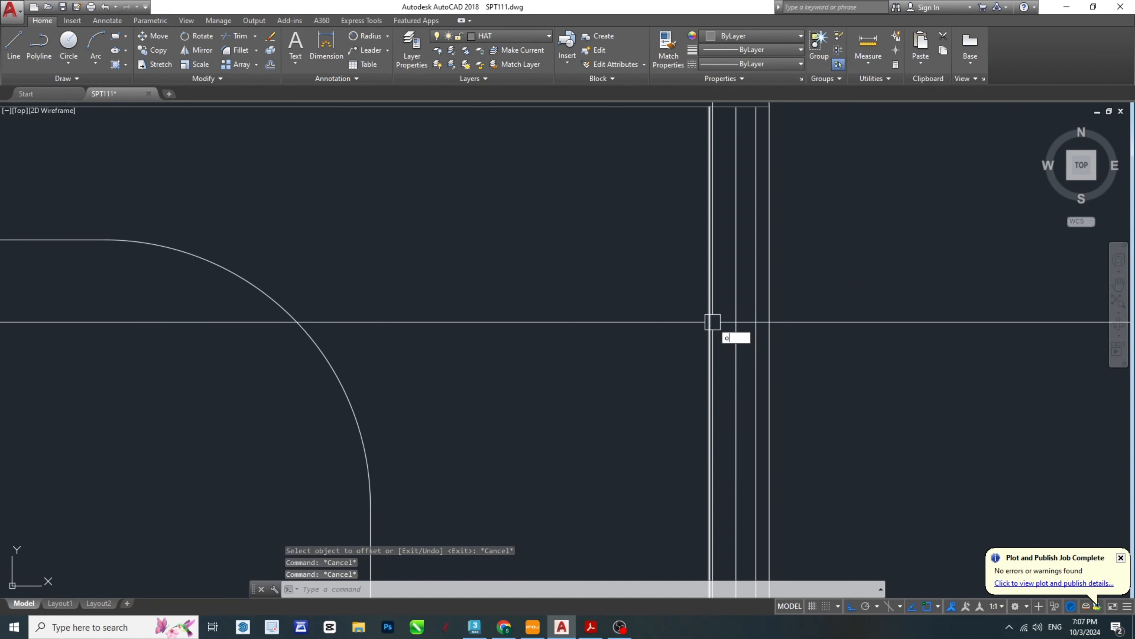
{"action": "key", "text": "Return"}
{"action": "type", "text": "1.54"}
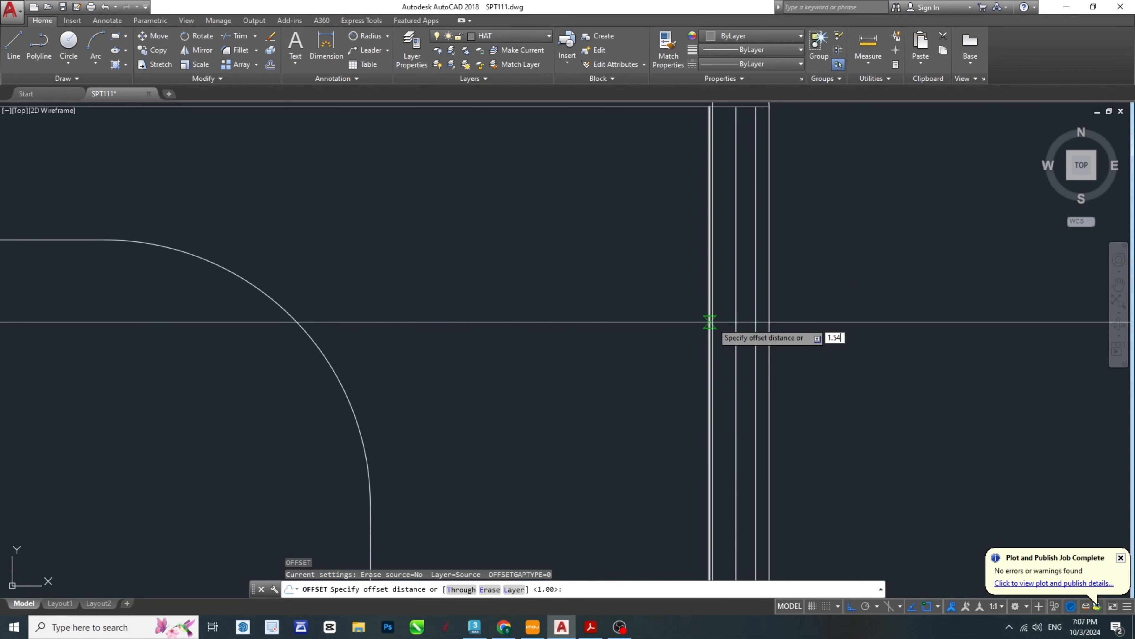
{"action": "key", "text": "Return"}
{"action": "key", "text": "Escape"}
{"action": "key", "text": "Escape"}
{"action": "key", "text": "Escape"}
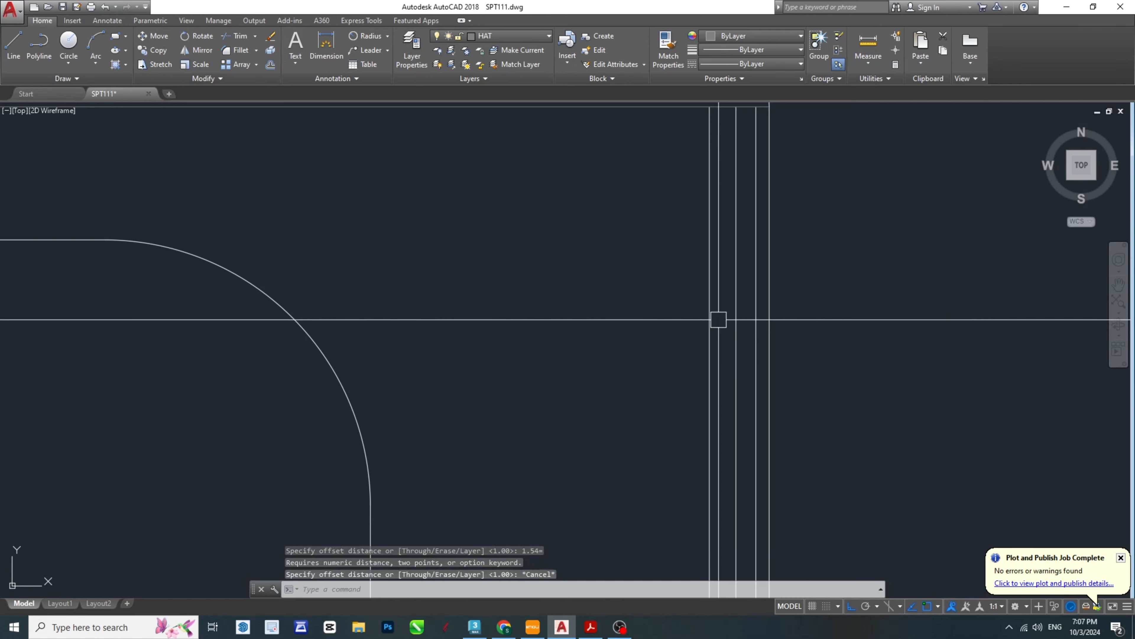
- Offset the body's third vertical shading line inward by 1.5 mm to make the fourth one
{"action": "type", "text": "o"}
{"action": "key", "text": "Return"}
{"action": "type", "text": "1."}
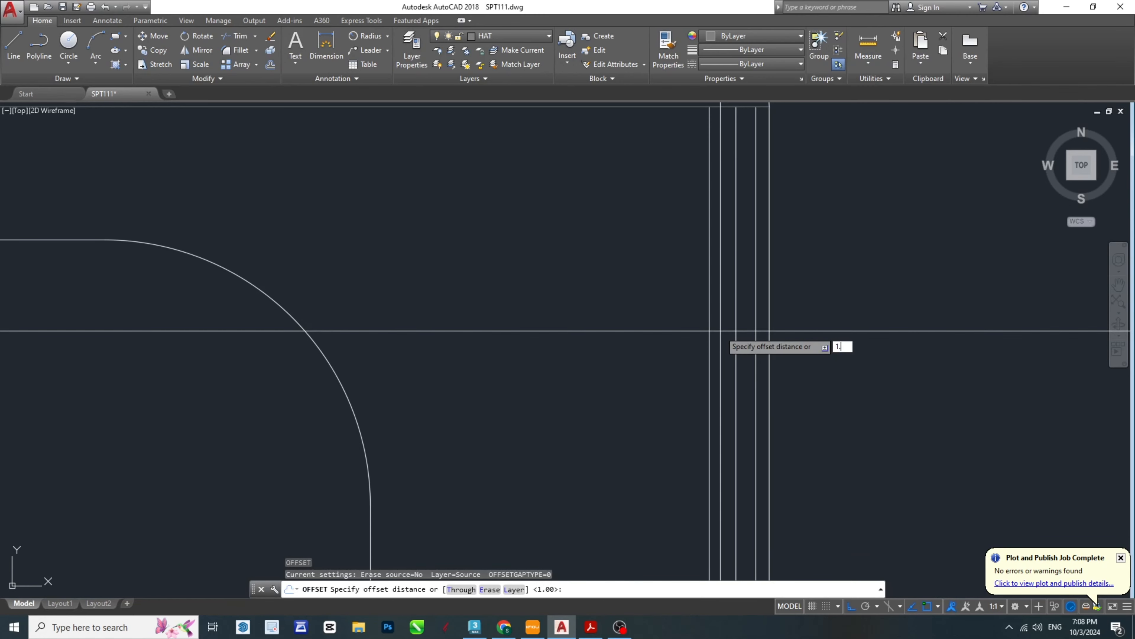
{"action": "key", "text": "Return"}
{"action": "left_click", "coordinate": [709, 330]}
{"action": "left_click", "coordinate": [691, 326]}
{"action": "key", "text": "Escape"}
{"action": "key", "text": "Escape"}
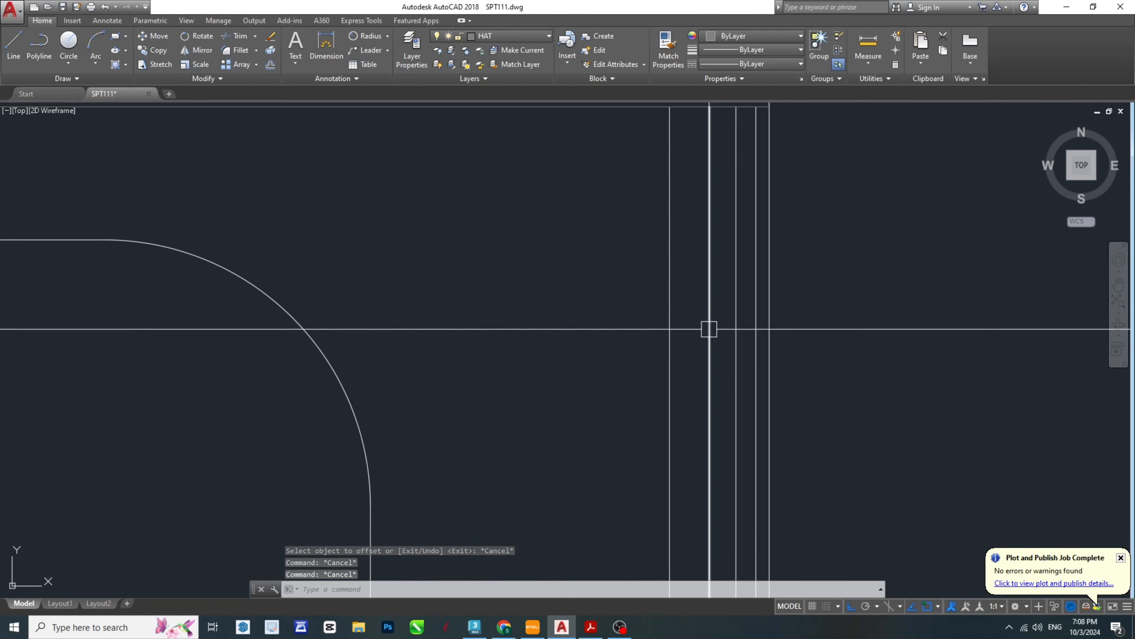
- Offset the body's fourth vertical shading line inward by 1.75 mm to make the fifth one
{"action": "type", "text": "o"}
{"action": "key", "text": "Return"}
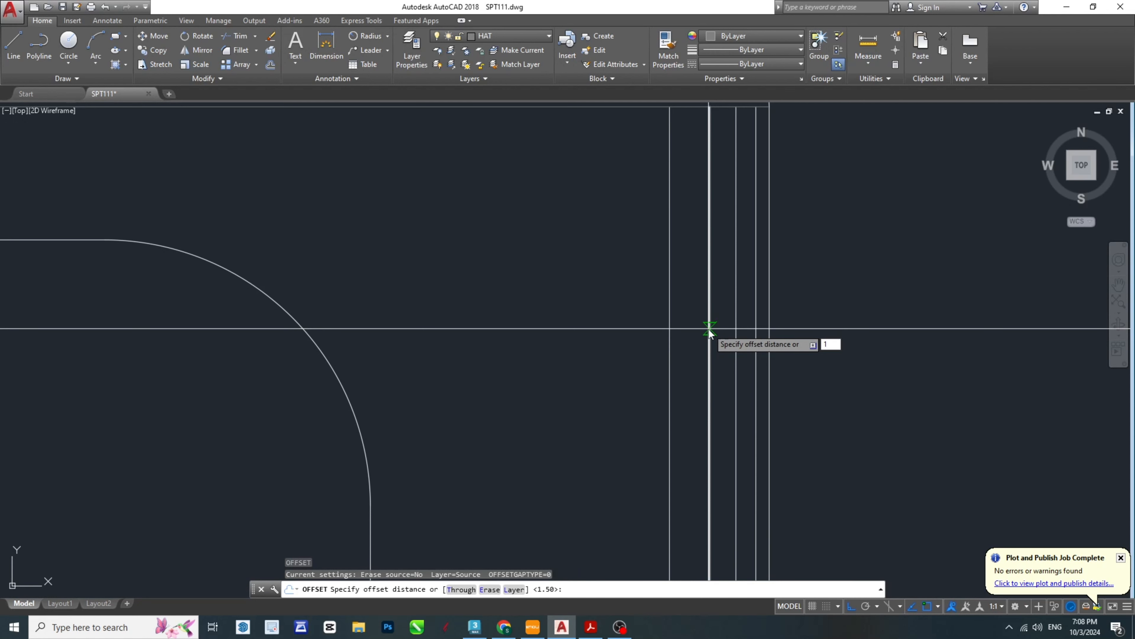
{"action": "key", "text": "Return"}
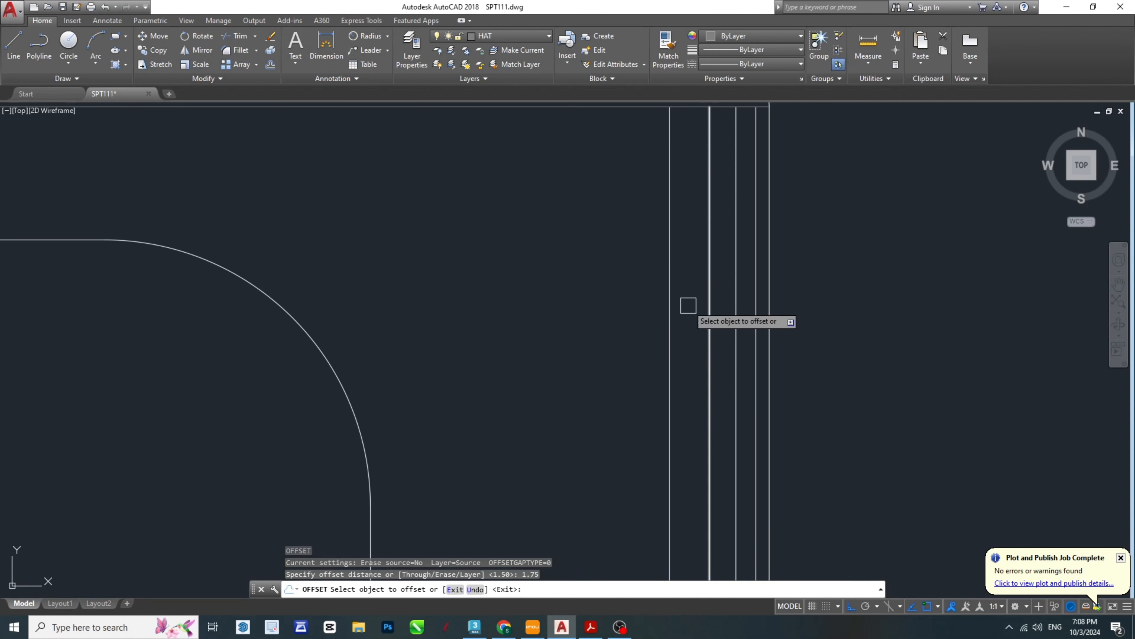
{"action": "left_click", "coordinate": [670, 306]}
{"action": "left_click", "coordinate": [643, 307]}
{"action": "key", "text": "Escape"}
{"action": "key", "text": "Escape"}
{"action": "key", "text": "Escape"}
- Offset the body's fifth vertical shading line inward by 2 mm to make the sixth one
{"action": "type", "text": "o"}
{"action": "key", "text": "Return"}
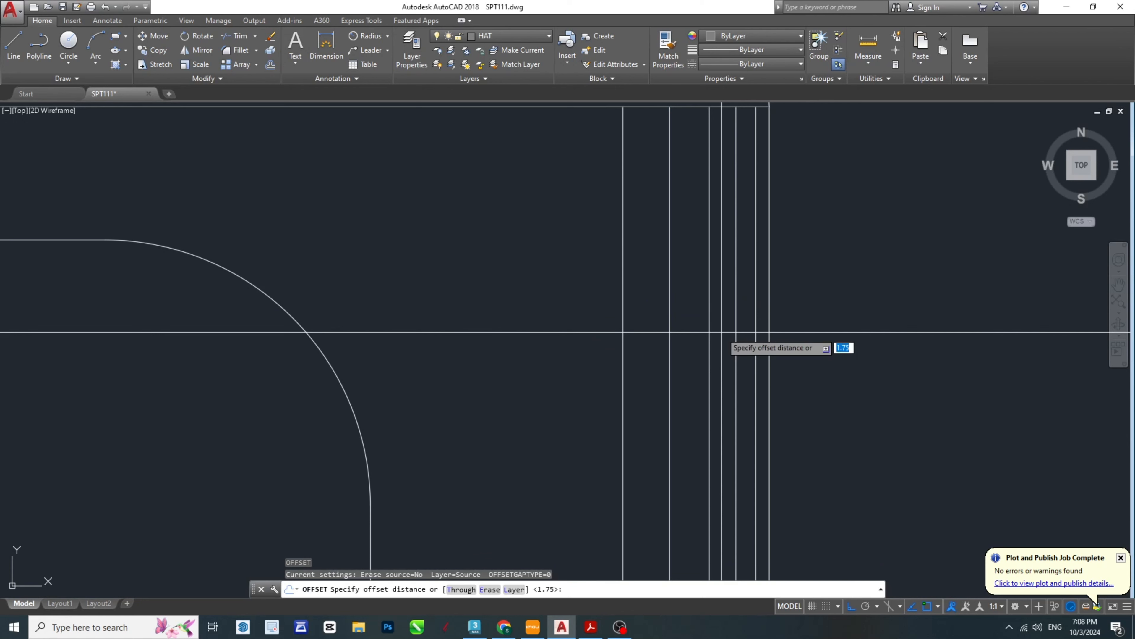
{"action": "type", "text": "2"}
{"action": "key", "text": "Return"}
{"action": "left_click", "coordinate": [623, 279]}
{"action": "left_click", "coordinate": [510, 305]}
{"action": "key", "text": "Escape"}
{"action": "key", "text": "Escape"}
{"action": "key", "text": "Escape"}
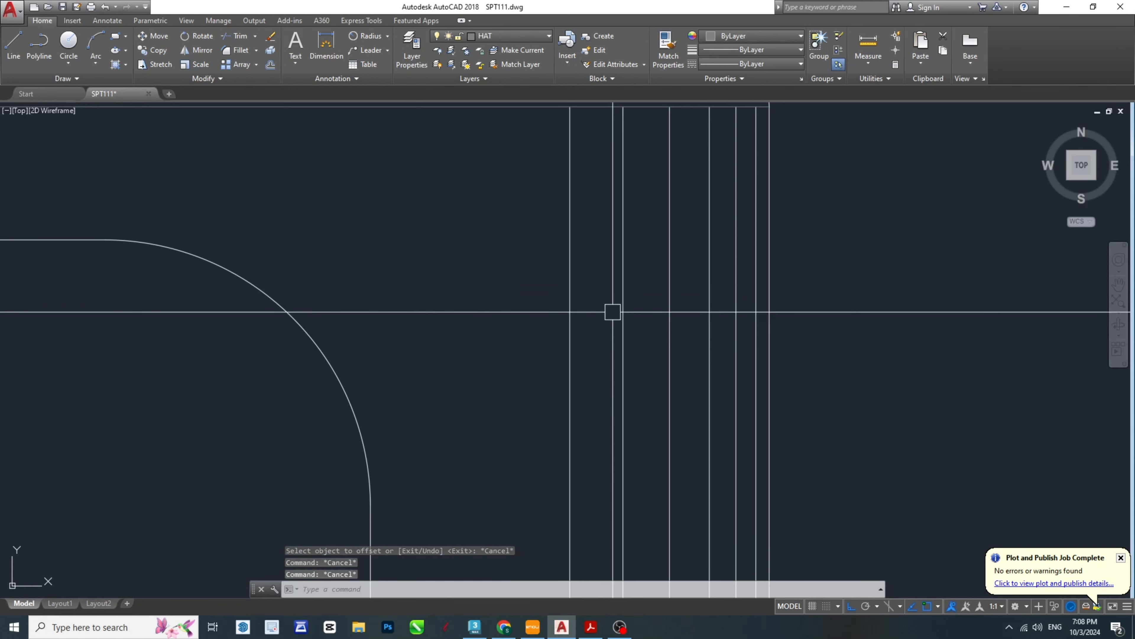
- Offset the body's sixth vertical shading line inward by 2.5 mm to make the seventh one
{"action": "key", "text": "Return"}
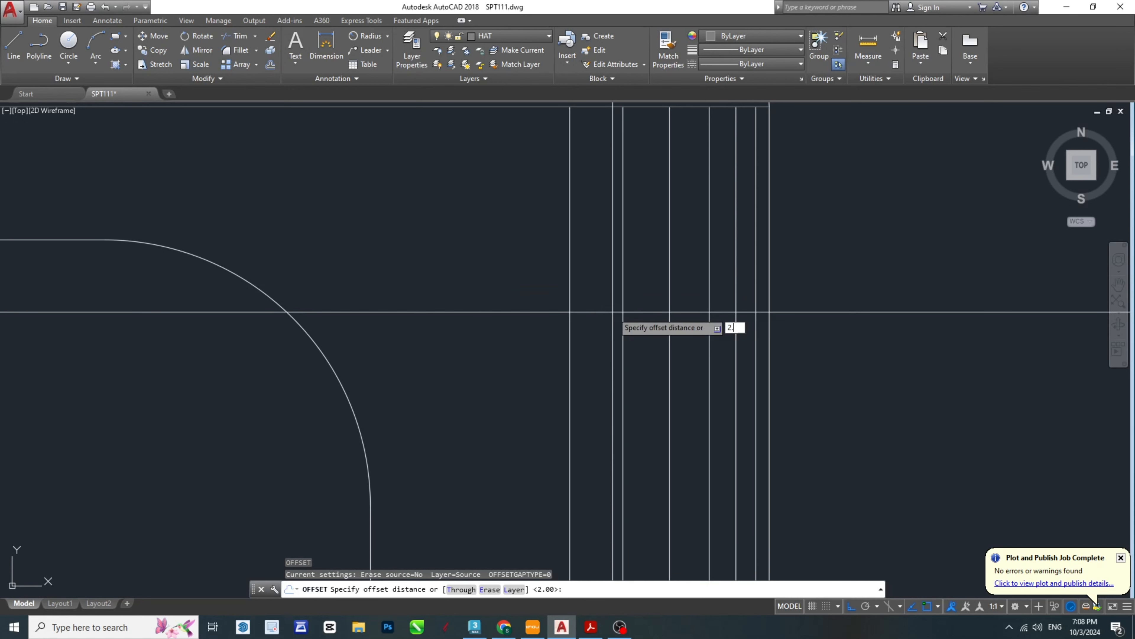
{"action": "type", "text": "2.5"}
{"action": "key", "text": "Return"}
{"action": "left_click", "coordinate": [570, 287]}
{"action": "left_click", "coordinate": [536, 294]}
{"action": "key", "text": "Escape"}
{"action": "key", "text": "Escape"}
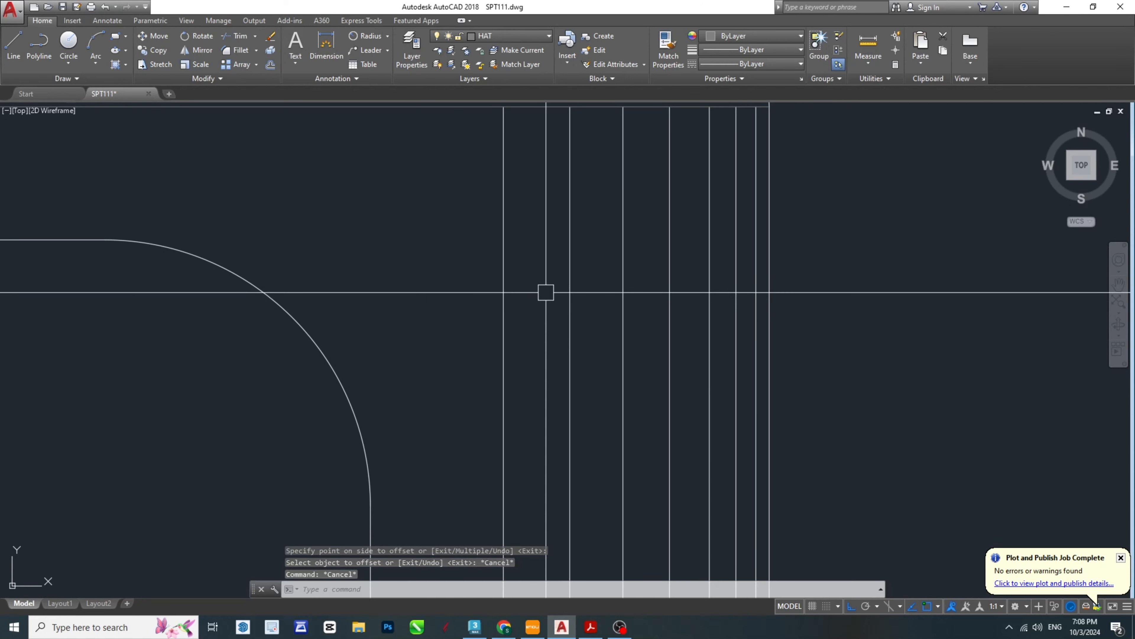
{"action": "key", "text": "Return"}
{"action": "type", "text": "3"}
{"action": "key", "text": "Return"}
{"action": "left_click", "coordinate": [504, 269]}
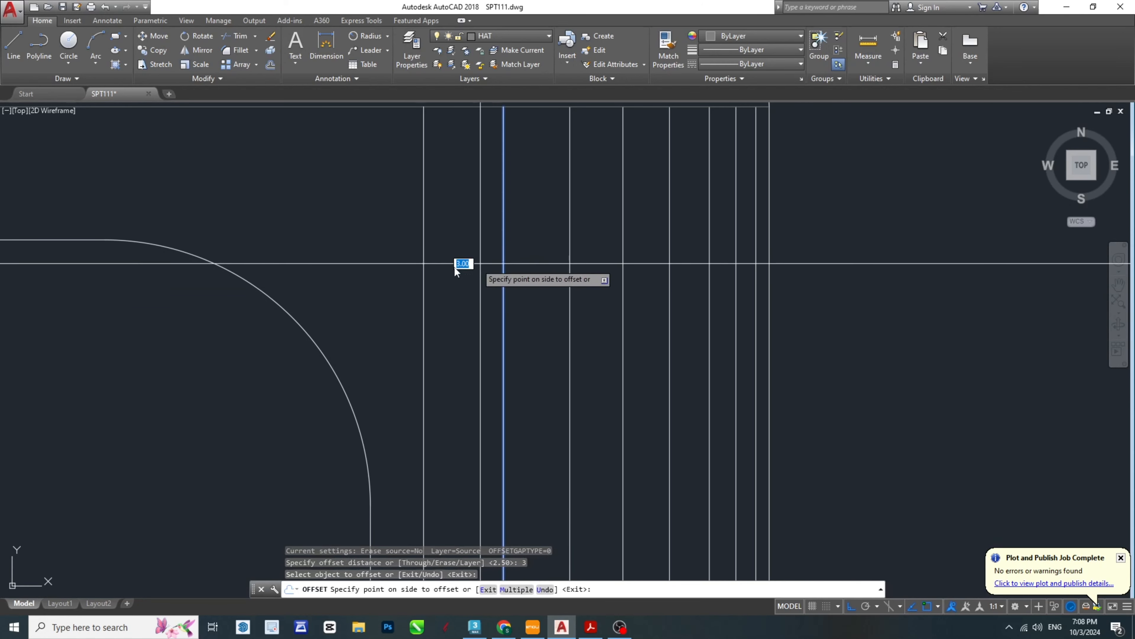
{"action": "key", "text": "Escape"}
- Offset the body's seventh vertical shading line inward by 3 mm to make the eighth one
{"action": "key", "text": "Return"}
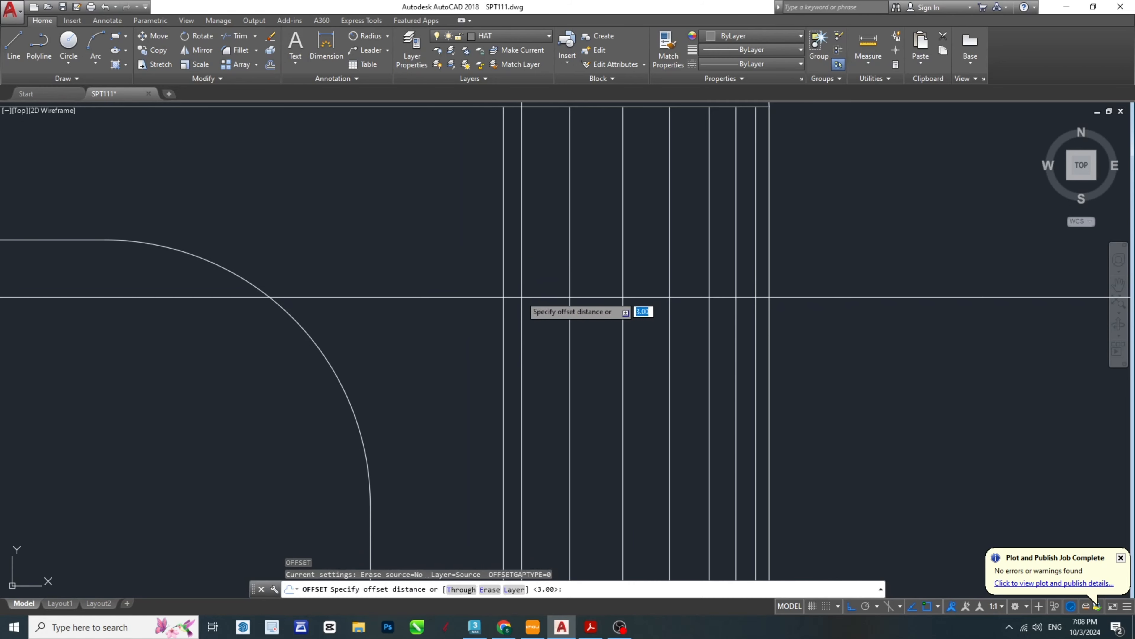
{"action": "key", "text": "Return"}
{"action": "left_click", "coordinate": [504, 286]}
{"action": "left_click", "coordinate": [486, 269]}
{"action": "key", "text": "Return"}
- Offset the body's eighth vertical shading line inward by 4 mm to make the ninth one
{"action": "key", "text": "Return"}
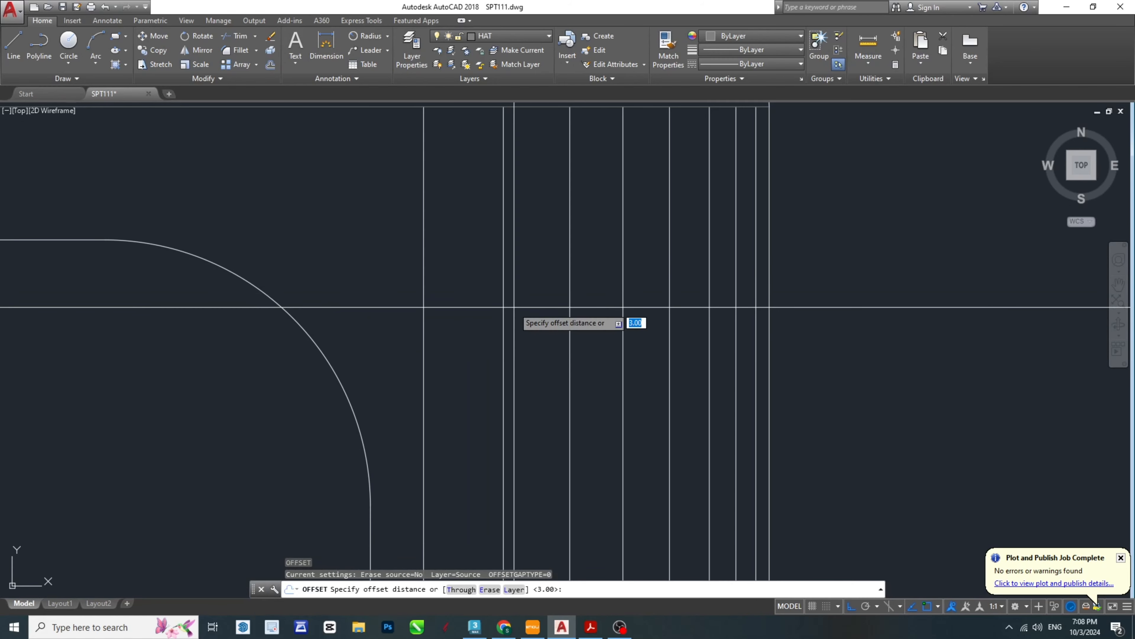
{"action": "type", "text": "4"}
{"action": "key", "text": "Return"}
{"action": "left_click", "coordinate": [357, 253]}
{"action": "middle_click_drag", "start_coordinate": [350, 258], "coordinate": [774, 315]}
{"action": "scroll", "coordinate": [775, 315], "scroll_direction": "down", "scroll_amount": 2}
{"action": "key", "text": "Escape"}
{"action": "key", "text": "Escape"}
{"action": "key", "text": "Escape"}
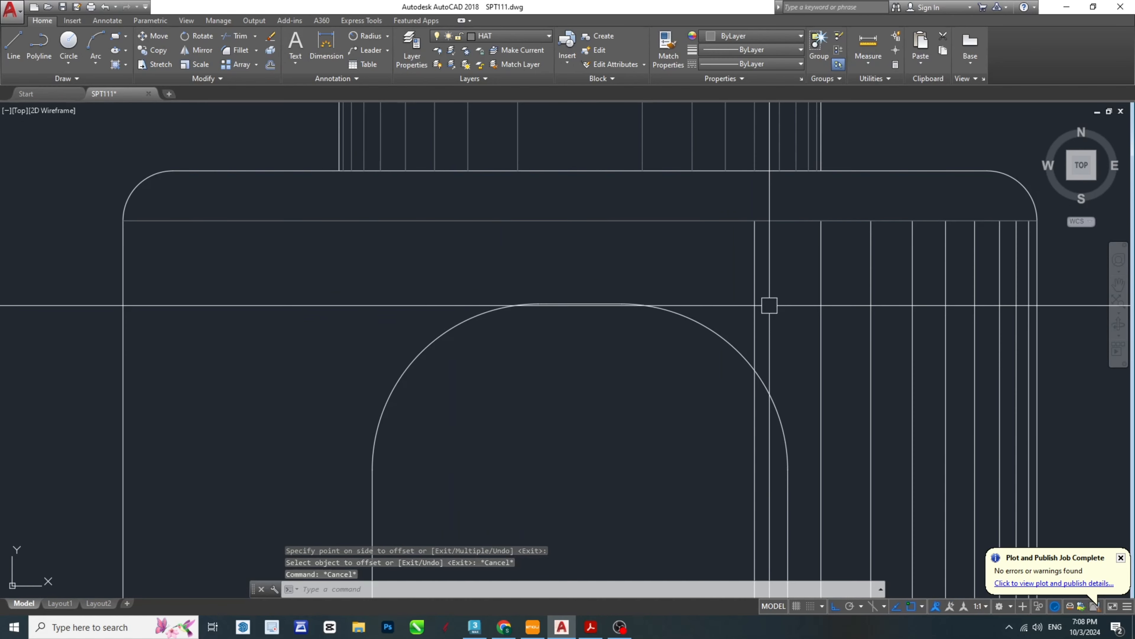
- Offset the body's innermost vertical shading line inward by 5 mm to add the last line over the arched opening
{"action": "type", "text": "o"}
{"action": "key", "text": "Return"}
{"action": "type", "text": "5"}
{"action": "key", "text": "Return"}
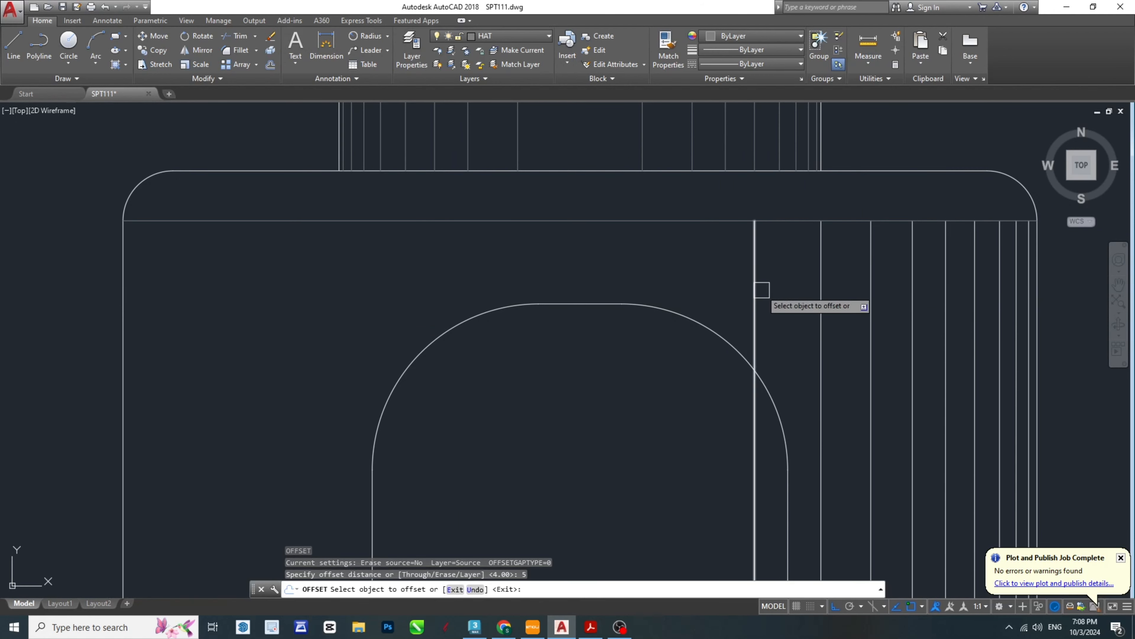
{"action": "scroll", "coordinate": [664, 347], "scroll_direction": "down", "scroll_amount": 5}
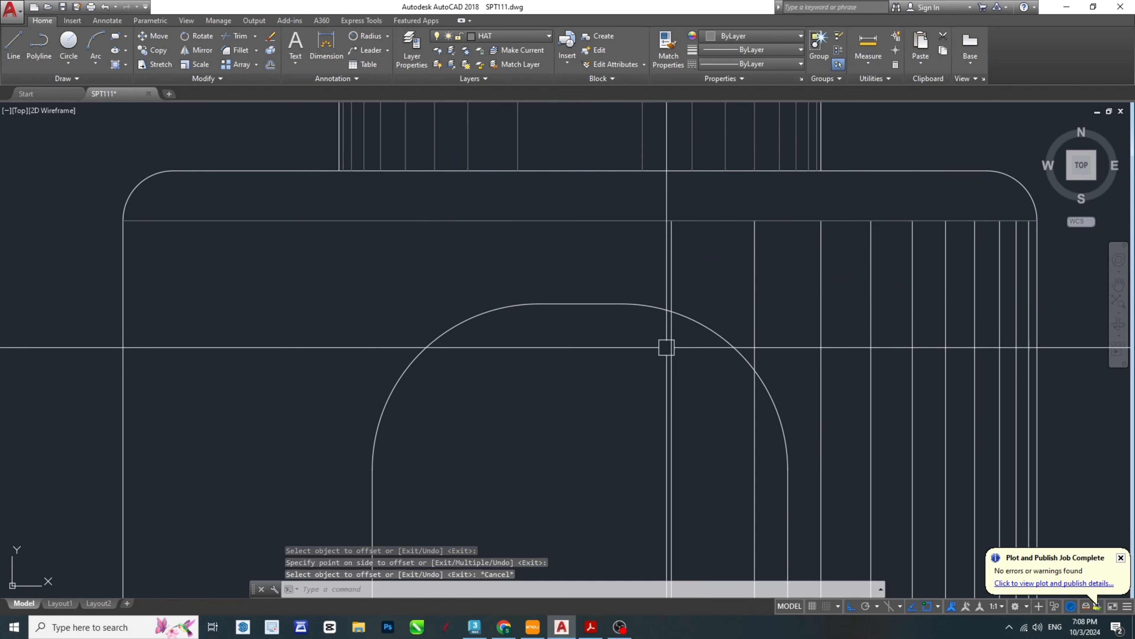
{"action": "key", "text": "Escape"}
{"action": "key", "text": "Escape"}
{"action": "key", "text": "Escape"}
- Trim the two innermost body shading lines inside the arched opening, using its right rounded corner as the cutting edge
{"action": "scroll", "coordinate": [556, 278], "scroll_direction": "up", "scroll_amount": 4}
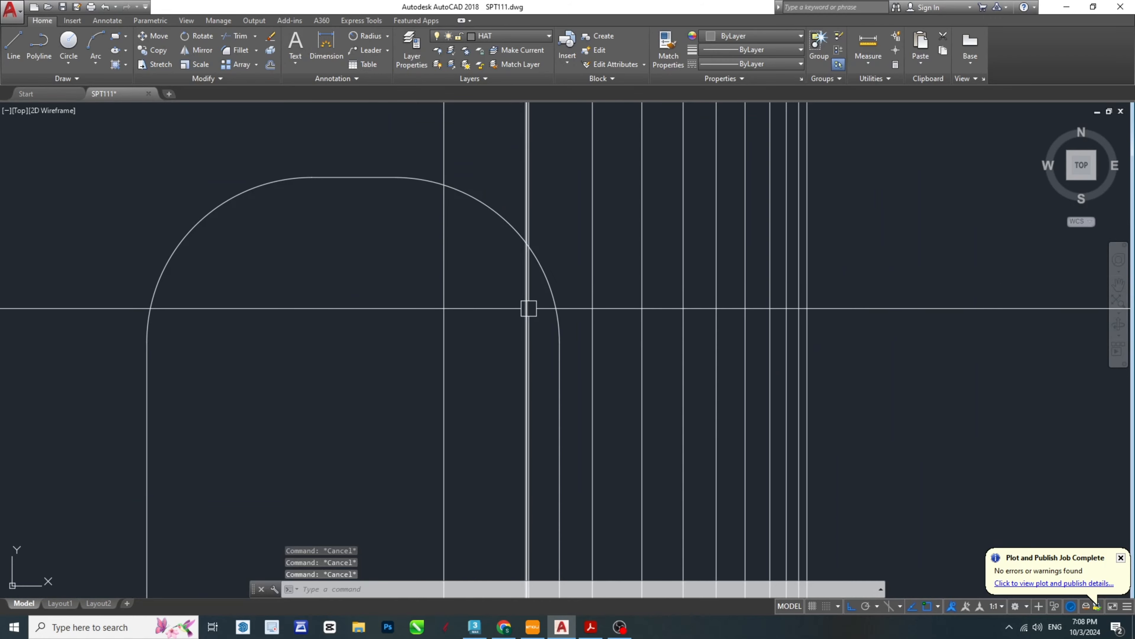
{"action": "mouse_move", "coordinate": [550, 362]}
{"action": "middle_mouse_down"}
{"action": "mouse_move", "coordinate": [774, 310]}
{"action": "mouse_move", "coordinate": [764, 345]}
{"action": "middle_mouse_up"}
{"action": "left_click", "coordinate": [780, 231]}
{"action": "type", "text": "tr"}
{"action": "key", "text": "Return"}
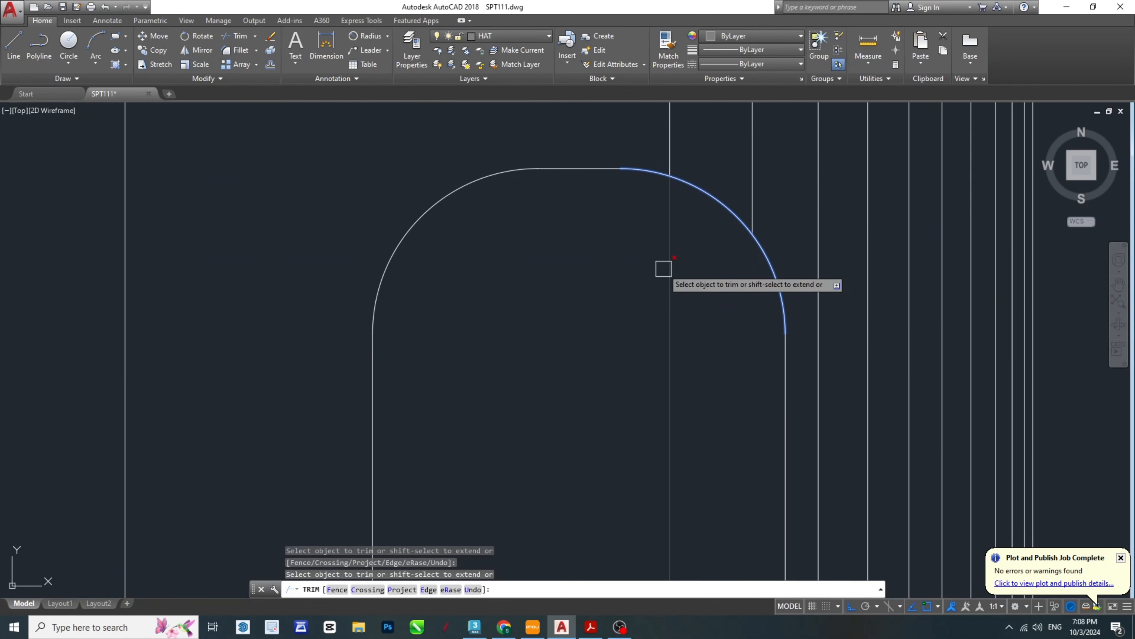
{"action": "key", "text": "Escape"}
{"action": "key", "text": "Escape"}
{"action": "key", "text": "Escape"}
- Match the properties of the body's new vertical shading lines to a thin shading line on the collar above the body
{"action": "scroll", "coordinate": [913, 355], "scroll_direction": "down", "scroll_amount": 1}
{"action": "scroll", "coordinate": [826, 330], "scroll_direction": "up", "scroll_amount": 6}
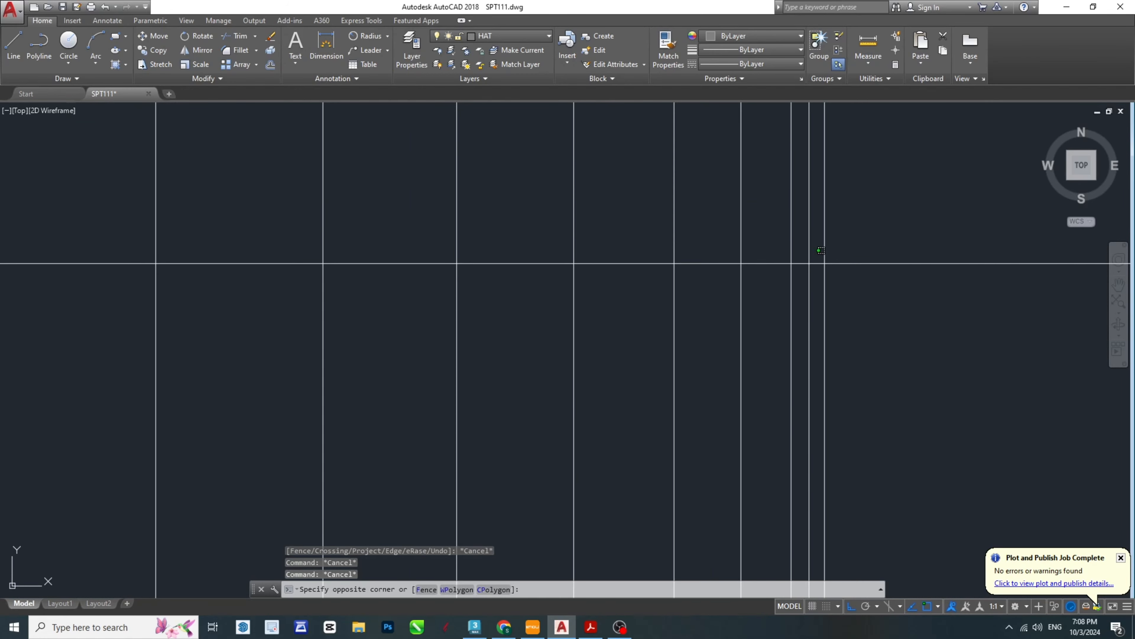
{"action": "scroll", "coordinate": [784, 260], "scroll_direction": "down", "scroll_amount": 4}
{"action": "left_click", "coordinate": [213, 211]}
{"action": "key", "text": "Escape"}
{"action": "scroll", "coordinate": [481, 251], "scroll_direction": "down", "scroll_amount": 2}
{"action": "middle_click_drag", "start_coordinate": [481, 251], "coordinate": [685, 366]}
{"action": "key", "text": "Escape"}
{"action": "type", "text": "ma"}
{"action": "key", "text": "Return"}
{"action": "left_click", "coordinate": [613, 322]}
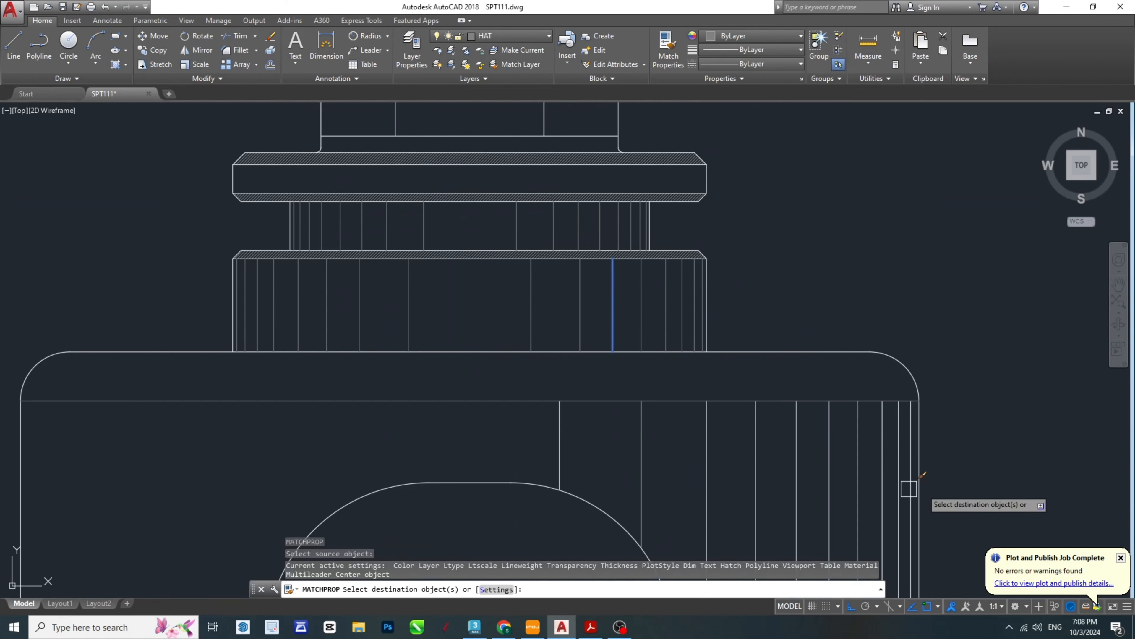
{"action": "scroll", "coordinate": [909, 488], "scroll_direction": "up", "scroll_amount": 6}
{"action": "left_click", "coordinate": [953, 380]}
{"action": "scroll", "coordinate": [847, 360], "scroll_direction": "down", "scroll_amount": 6}
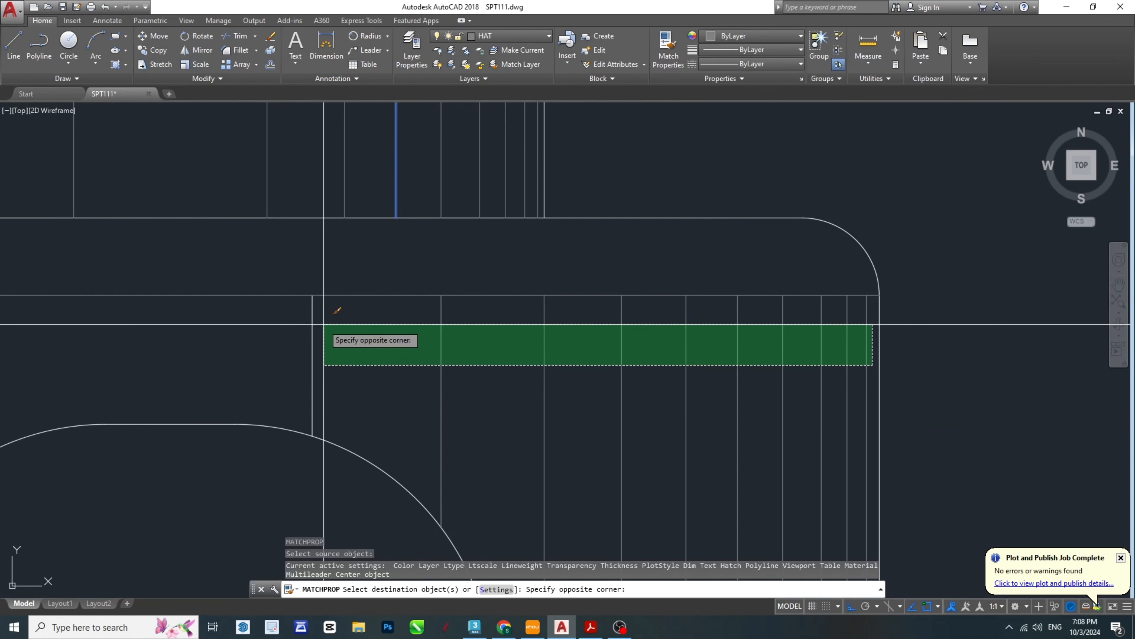
{"action": "left_click", "coordinate": [306, 326]}
{"action": "key", "text": "Escape"}
{"action": "middle_click_drag", "start_coordinate": [324, 355], "coordinate": [426, 336]}
{"action": "key", "text": "Escape"}
- Copy the body's upper right corner arc from its lower endpoint to the upper end of each vertical shading line
{"action": "scroll", "coordinate": [993, 351], "scroll_direction": "up", "scroll_amount": 6}
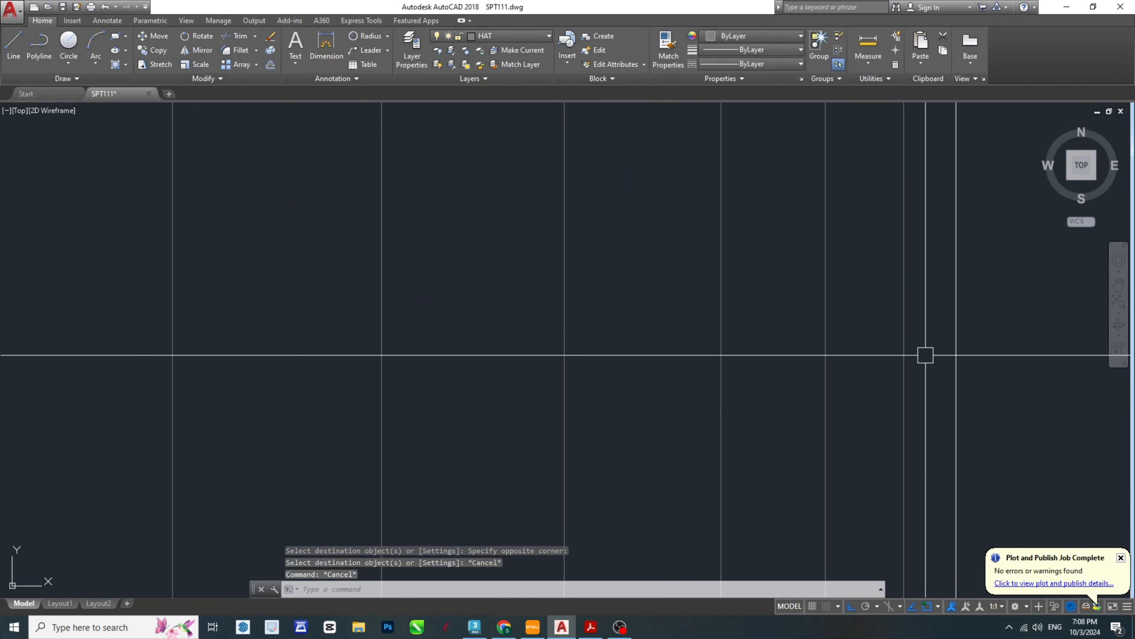
{"action": "left_click", "coordinate": [925, 355]}
{"action": "key", "text": "Escape"}
{"action": "scroll", "coordinate": [914, 355], "scroll_direction": "down", "scroll_amount": 8}
{"action": "key", "text": "Escape"}
{"action": "key", "text": "Escape"}
{"action": "scroll", "coordinate": [893, 287], "scroll_direction": "up", "scroll_amount": 4}
{"action": "left_click", "coordinate": [956, 329]}
{"action": "middle_click_drag", "start_coordinate": [957, 330], "coordinate": [784, 328]}
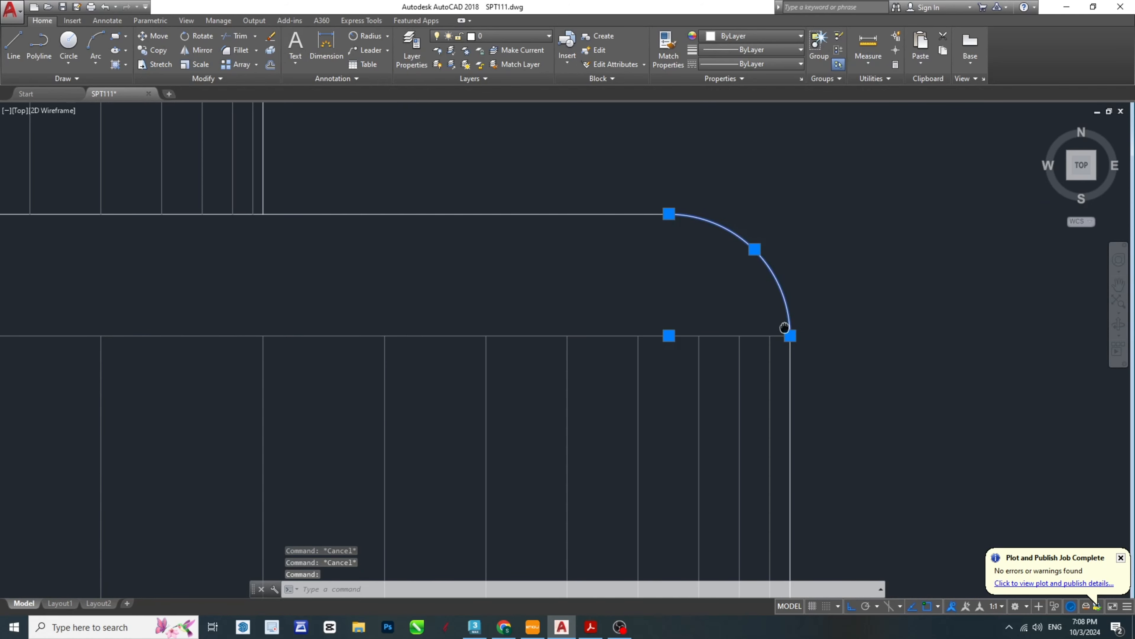
{"action": "type", "text": "co"}
{"action": "key", "text": "Return"}
{"action": "left_click", "coordinate": [790, 335]}
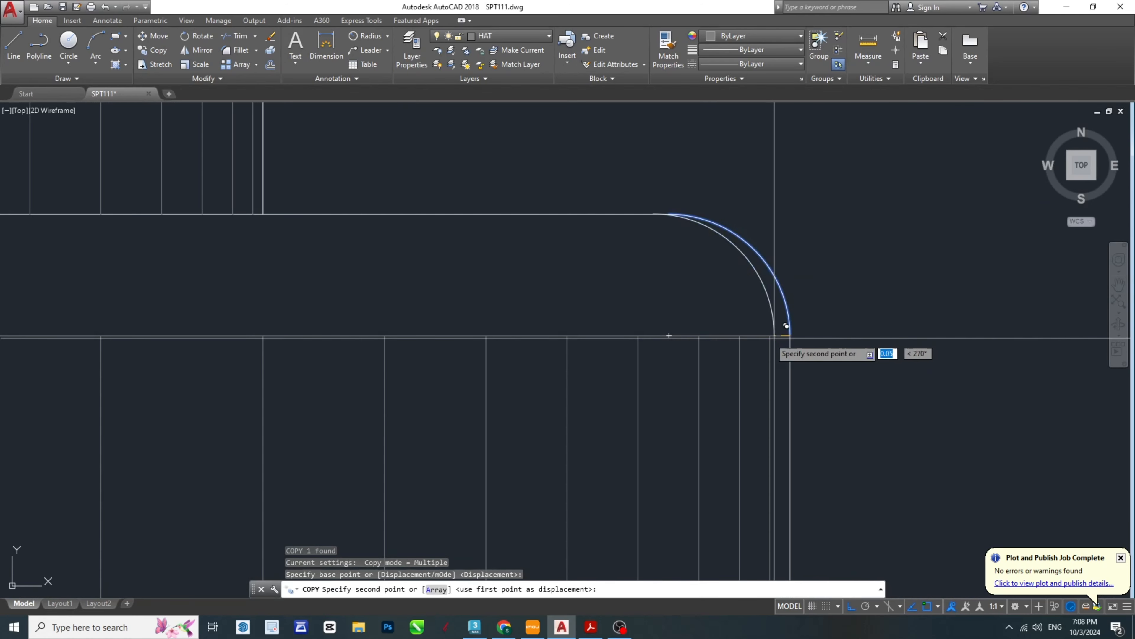
{"action": "left_click", "coordinate": [770, 335]}
{"action": "left_click", "coordinate": [739, 335]}
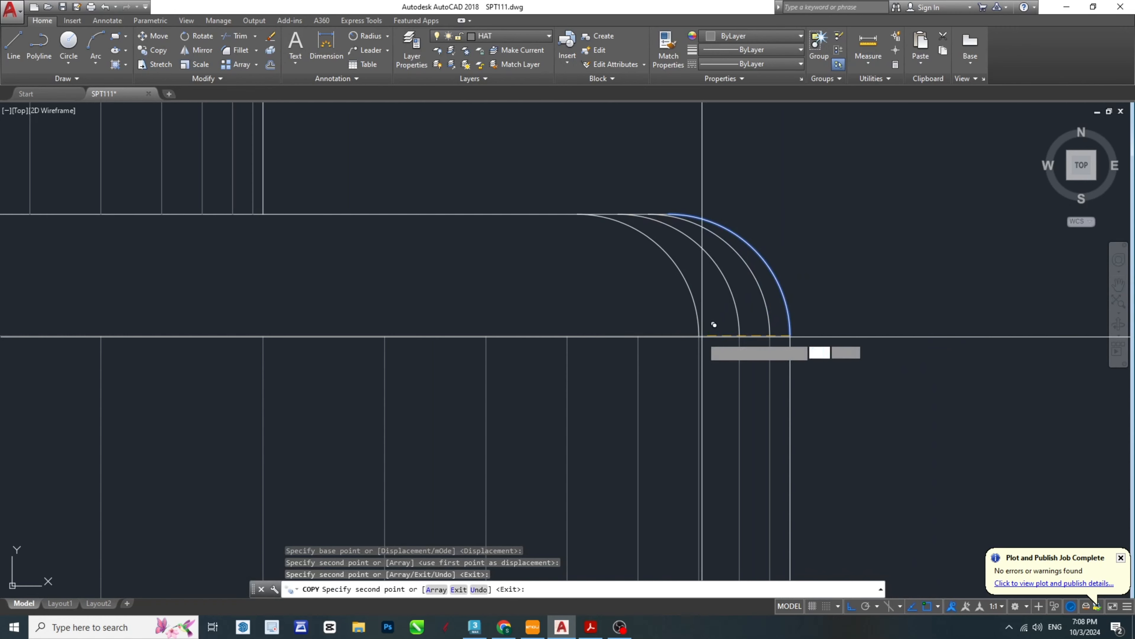
{"action": "left_click", "coordinate": [700, 336]}
{"action": "left_click", "coordinate": [638, 338]}
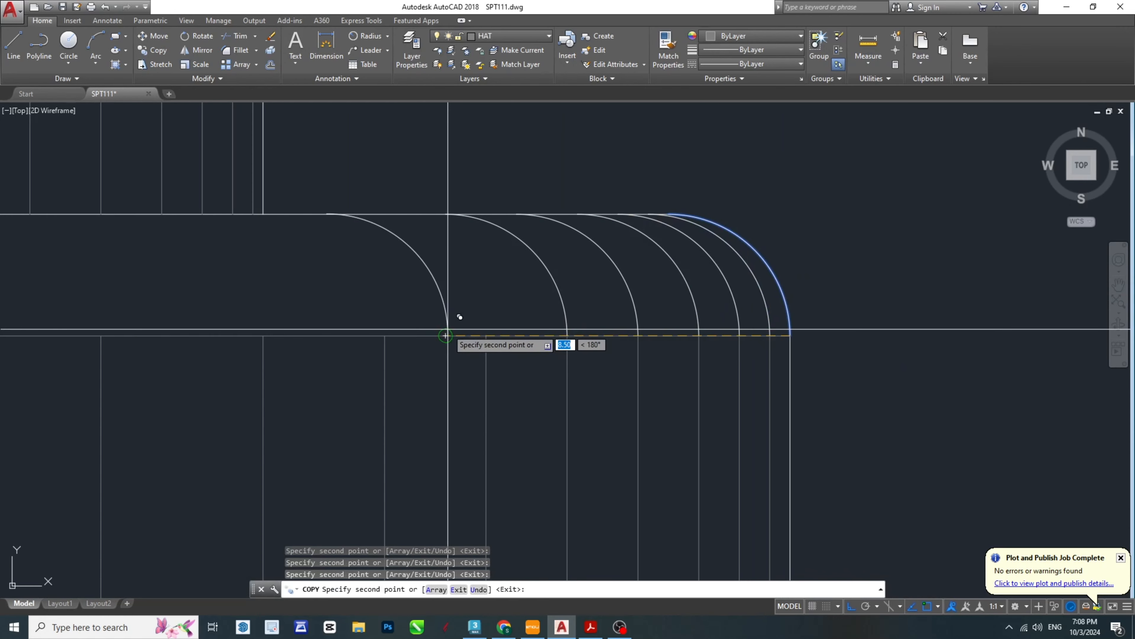
{"action": "left_click", "coordinate": [263, 336]}
{"action": "mouse_move", "coordinate": [263, 335]}
{"action": "middle_mouse_down"}
{"action": "mouse_move", "coordinate": [661, 353]}
{"action": "mouse_move", "coordinate": [625, 353]}
{"action": "middle_mouse_up"}
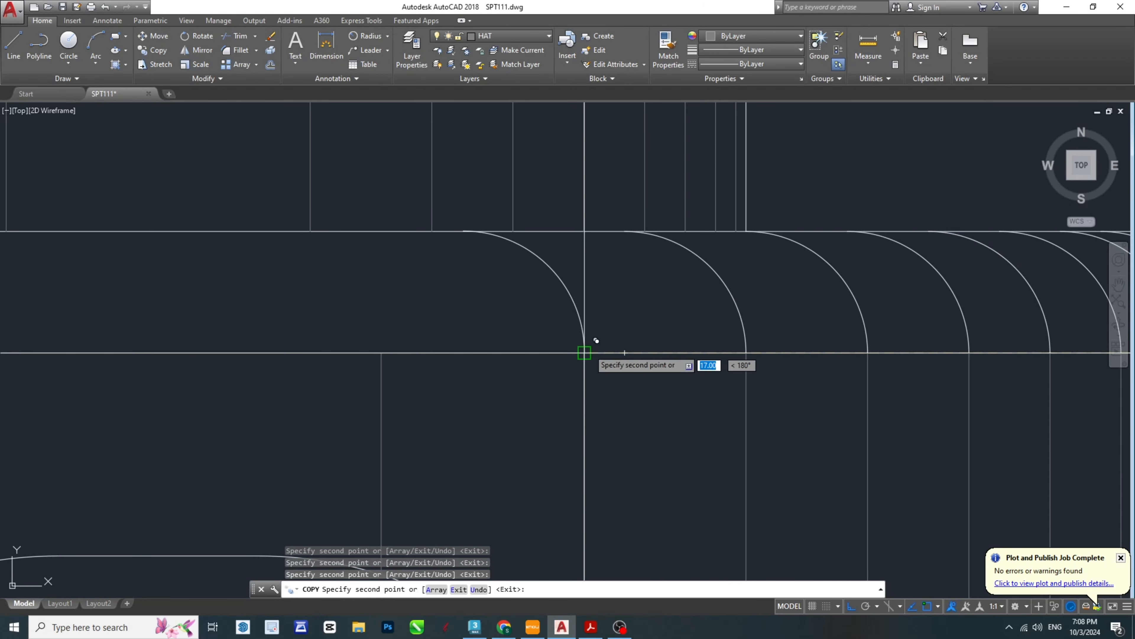
{"action": "key", "text": "Escape"}
{"action": "key", "text": "Escape"}
{"action": "key", "text": "Escape"}
- Match the properties of the copied corner arcs to the body's outermost thin vertical shading line
{"action": "scroll", "coordinate": [933, 367], "scroll_direction": "down", "scroll_amount": 3}
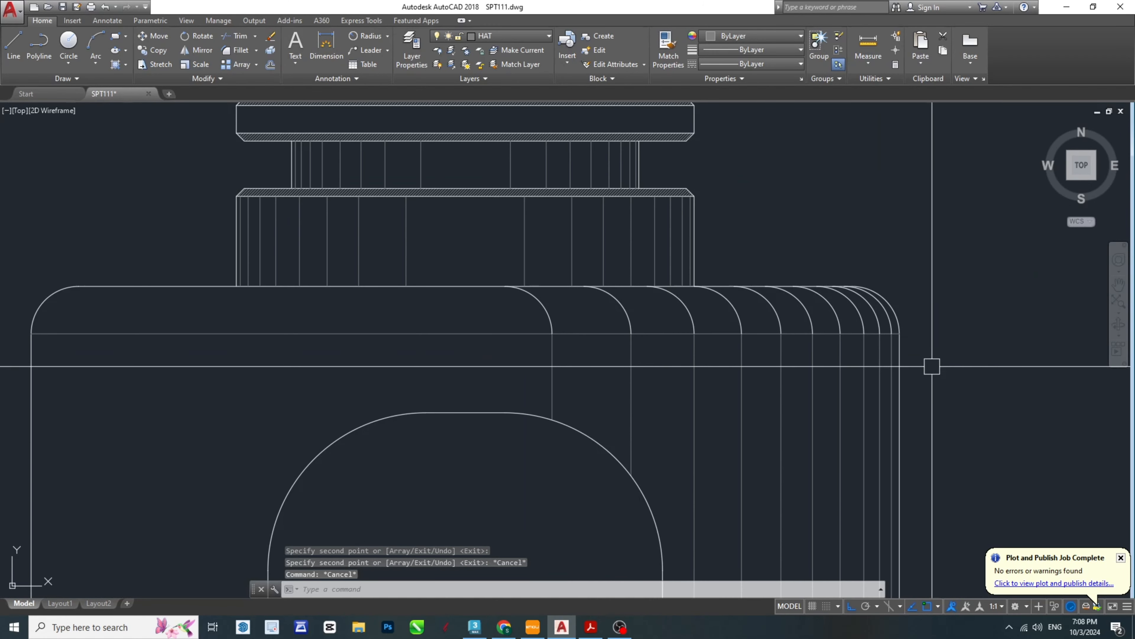
{"action": "middle_click_drag", "start_coordinate": [932, 368], "coordinate": [778, 353]}
{"action": "type", "text": "ma"}
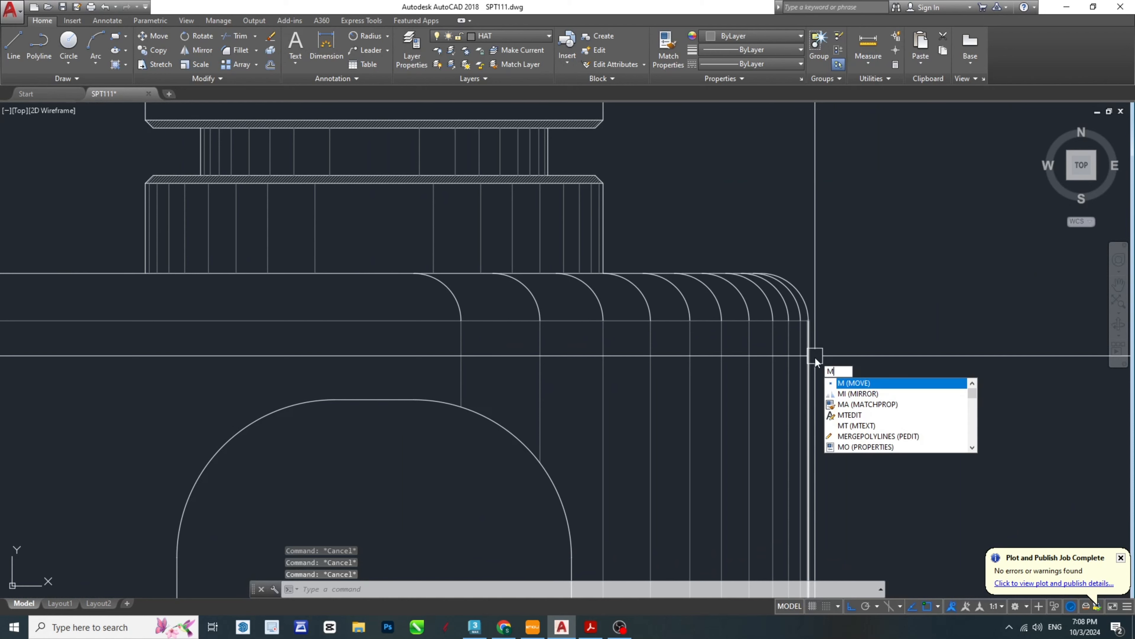
{"action": "key", "text": "Return"}
{"action": "scroll", "coordinate": [794, 353], "scroll_direction": "up", "scroll_amount": 3}
{"action": "left_click", "coordinate": [805, 304]}
{"action": "scroll", "coordinate": [807, 242], "scroll_direction": "up", "scroll_amount": 3}
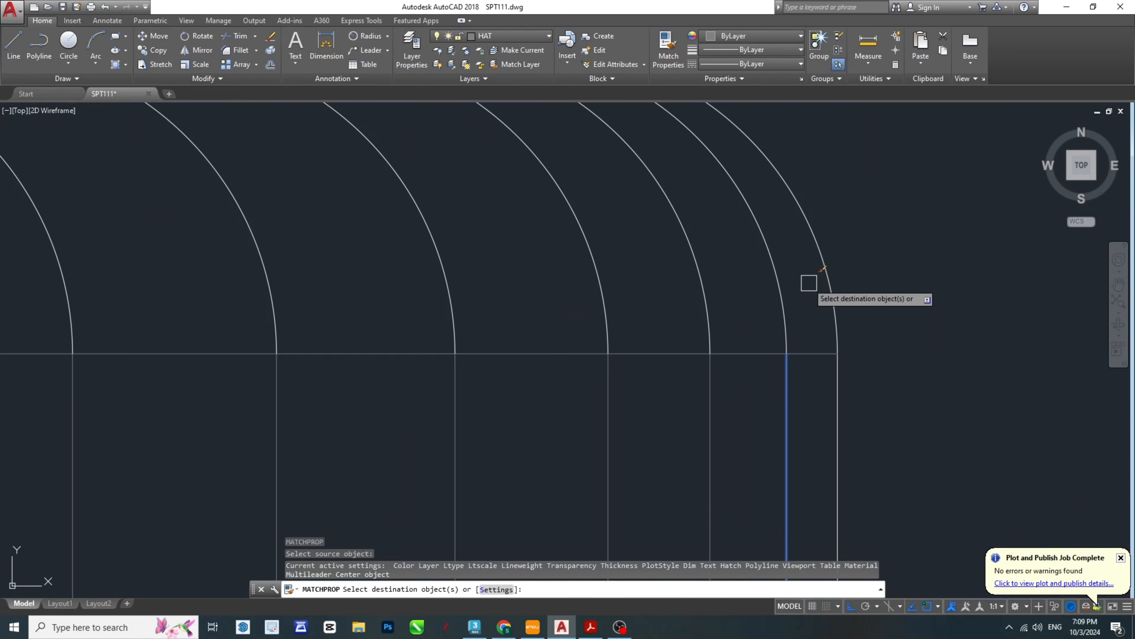
{"action": "scroll", "coordinate": [800, 316], "scroll_direction": "down", "scroll_amount": 3}
{"action": "key", "text": "Escape"}
{"action": "scroll", "coordinate": [654, 281], "scroll_direction": "up", "scroll_amount": 2}
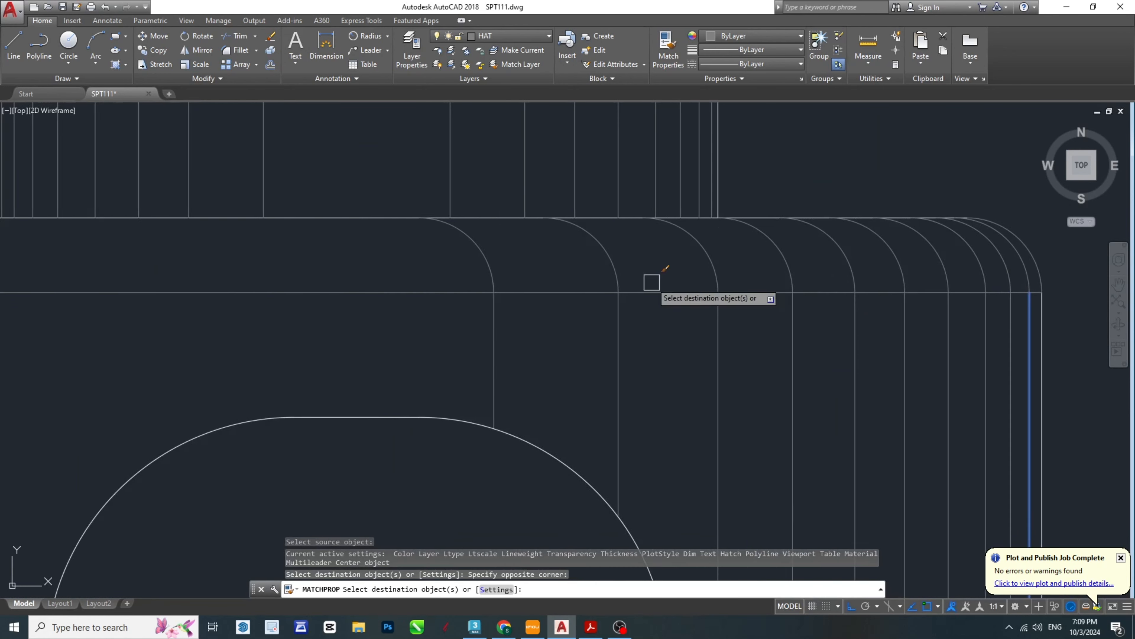
- Mirror the right half's vertical shading lines and corner arcs about the body's vertical centre line, keeping the originals, and save the drawing
{"action": "key", "text": "Escape"}
{"action": "scroll", "coordinate": [835, 298], "scroll_direction": "up", "scroll_amount": 4}
{"action": "left_click", "coordinate": [791, 290]}
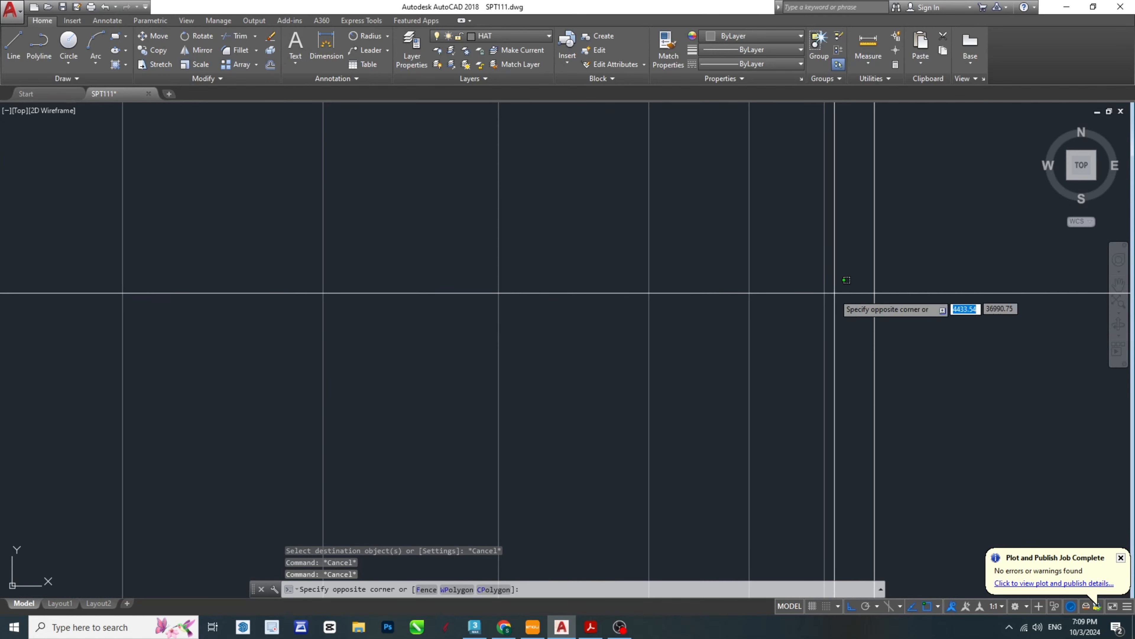
{"action": "left_click", "coordinate": [442, 278]}
{"action": "scroll", "coordinate": [793, 193], "scroll_direction": "up", "scroll_amount": 3}
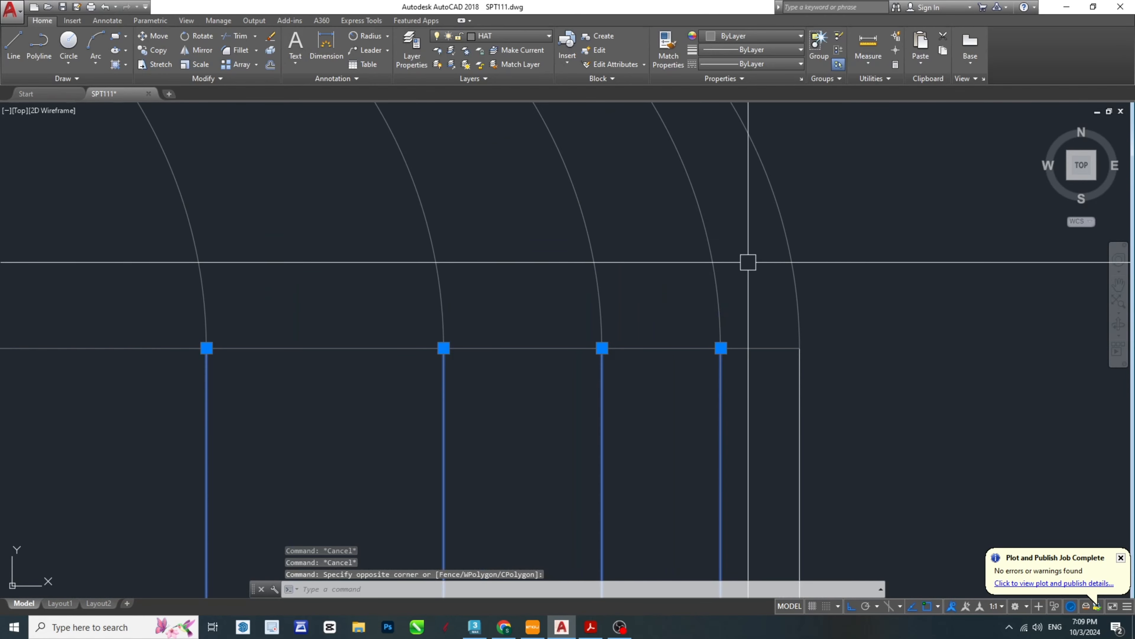
{"action": "scroll", "coordinate": [716, 263], "scroll_direction": "down", "scroll_amount": 2}
{"action": "left_click", "coordinate": [657, 268]}
{"action": "scroll", "coordinate": [496, 269], "scroll_direction": "up", "scroll_amount": 2}
{"action": "scroll", "coordinate": [290, 251], "scroll_direction": "down", "scroll_amount": 1}
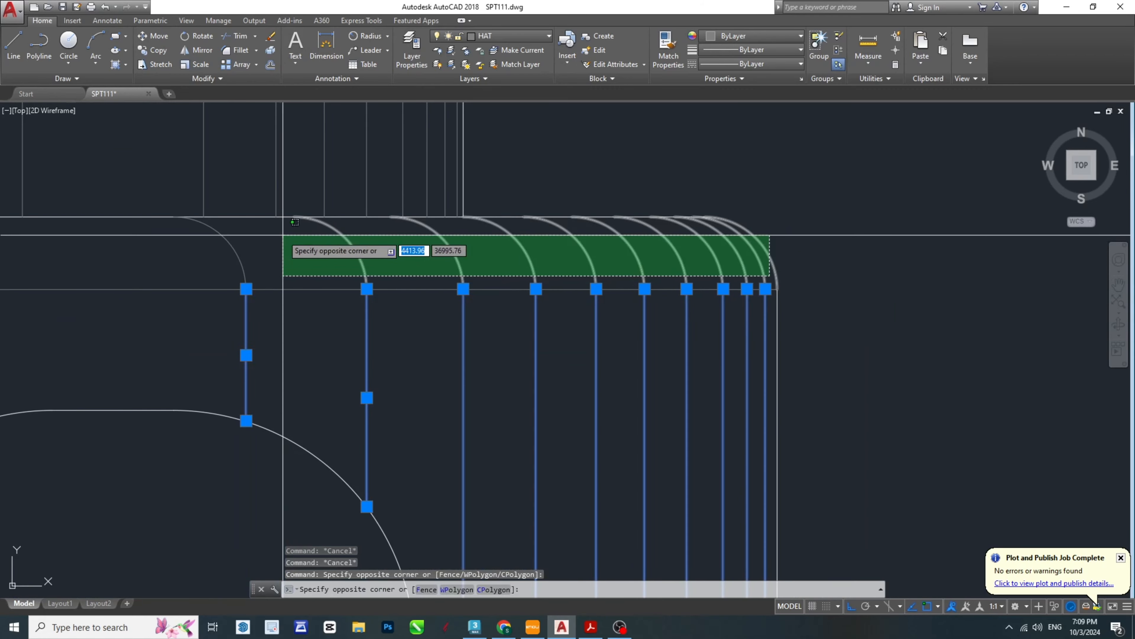
{"action": "left_click", "coordinate": [232, 267]}
{"action": "middle_click_drag", "start_coordinate": [355, 329], "coordinate": [592, 307]}
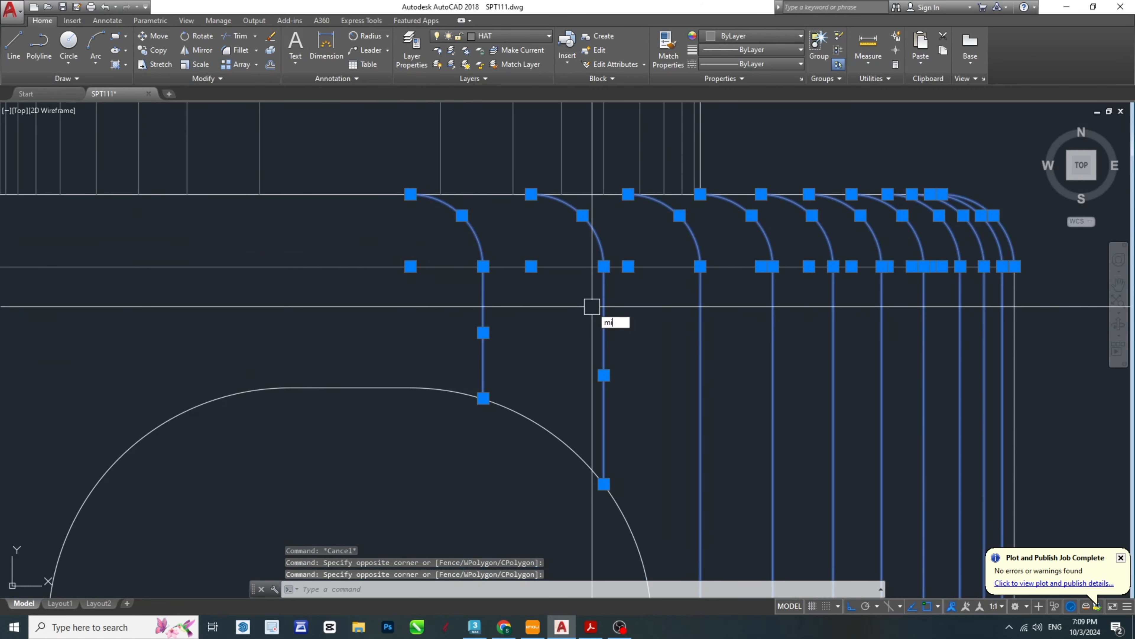
{"action": "key", "text": "Return"}
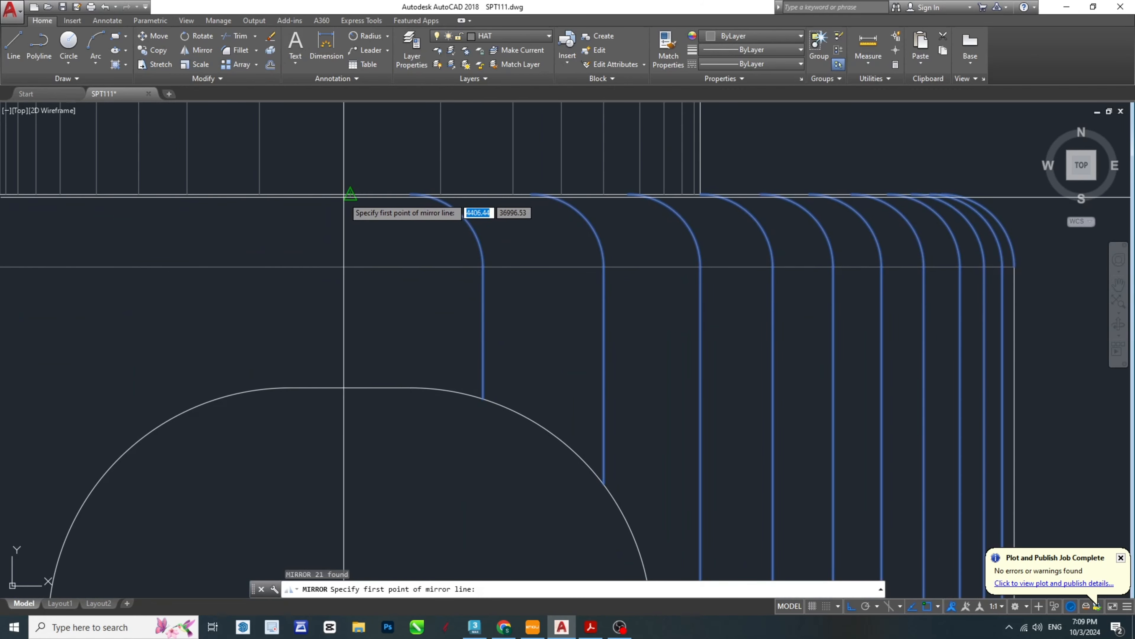
{"action": "left_click", "coordinate": [348, 194]}
{"action": "left_click", "coordinate": [363, 417]}
{"action": "type", "text": "n"}
{"action": "key", "text": "Return"}
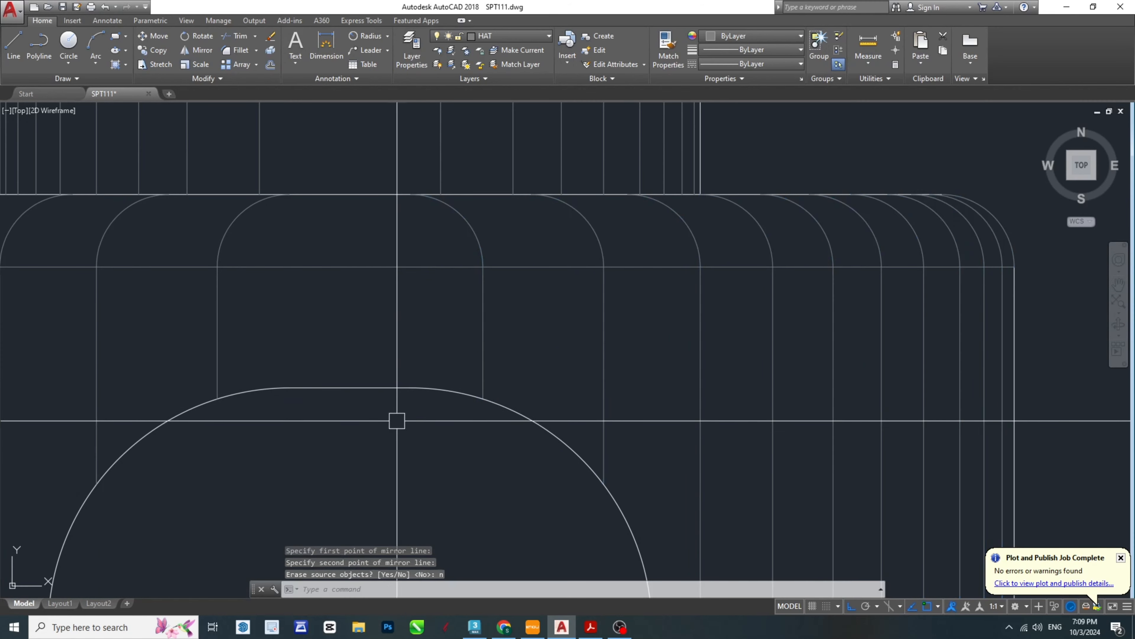
{"action": "scroll", "coordinate": [397, 421], "scroll_direction": "down", "scroll_amount": 5}
{"action": "key", "text": "Escape"}
{"action": "key", "text": "Escape"}
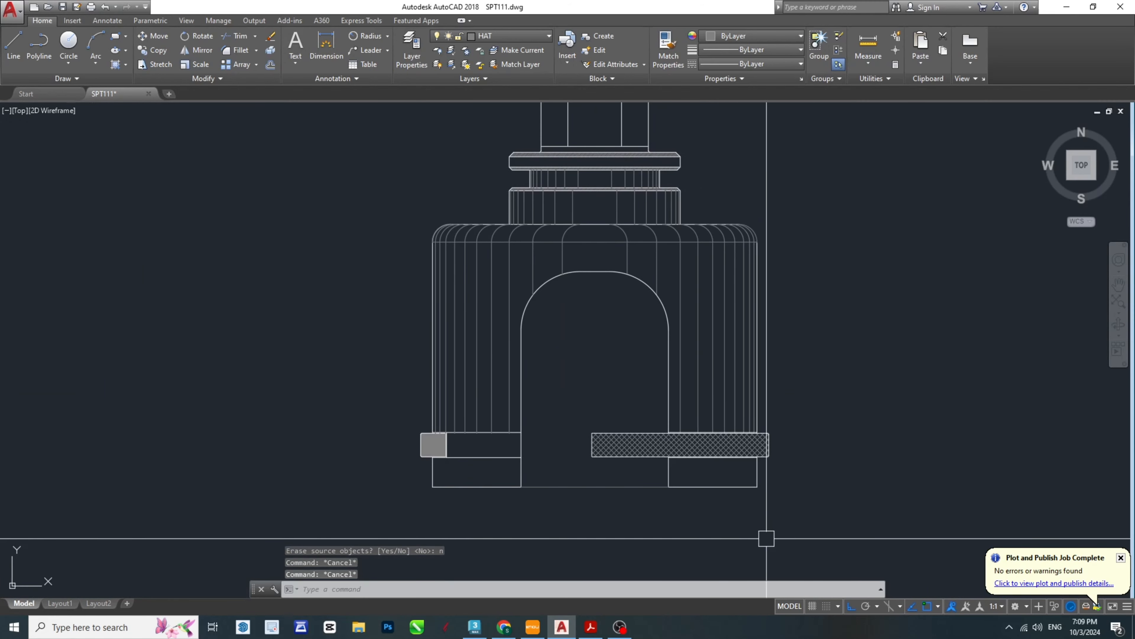
{"action": "key", "text": "ctrl+s"}
{"action": "key", "text": "Escape"}
- Extend the body's vertical shading lines on both legs down to the legs' bottom edges
{"action": "scroll", "coordinate": [741, 465], "scroll_direction": "up", "scroll_amount": 4}
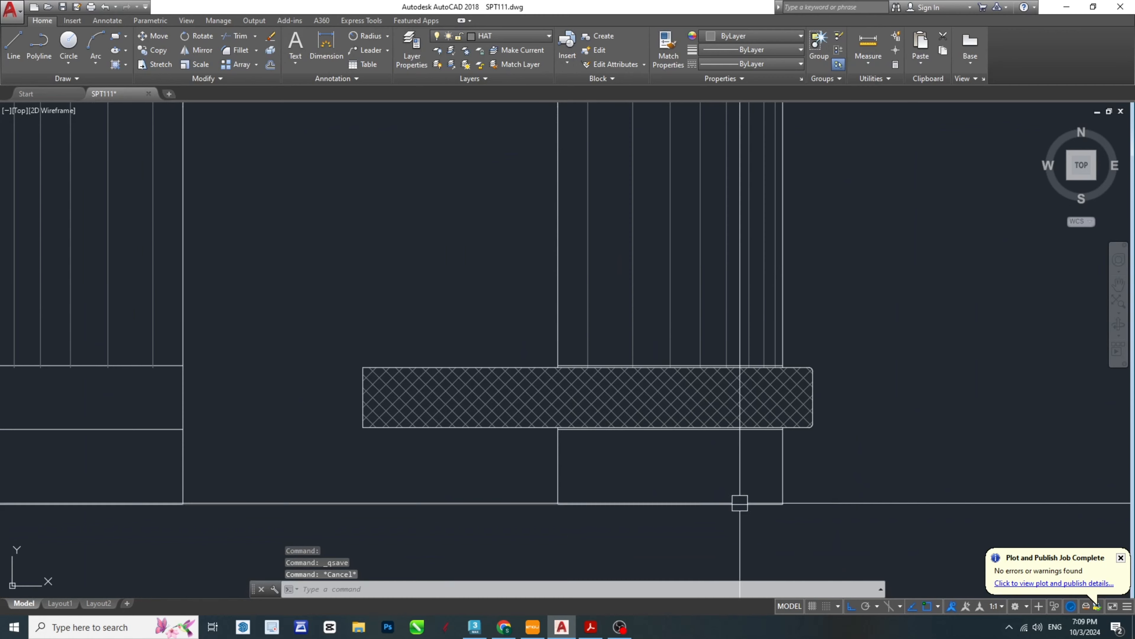
{"action": "key", "text": "Escape"}
{"action": "scroll", "coordinate": [662, 505], "scroll_direction": "up", "scroll_amount": 4}
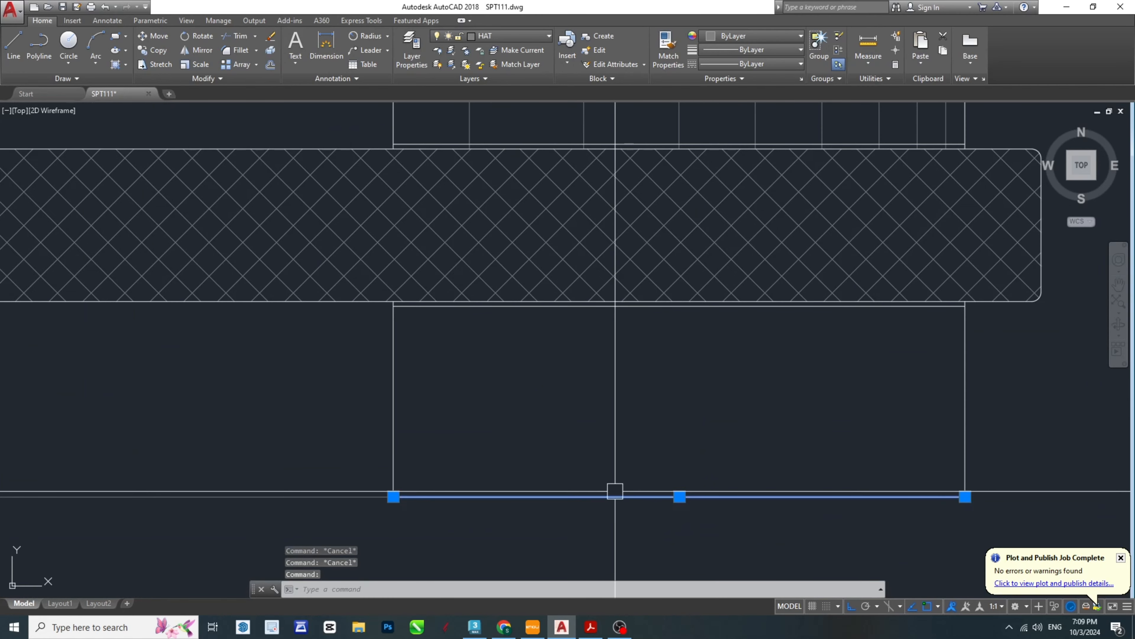
{"action": "scroll", "coordinate": [615, 491], "scroll_direction": "down", "scroll_amount": 4}
{"action": "middle_click_drag", "start_coordinate": [691, 468], "coordinate": [778, 452]}
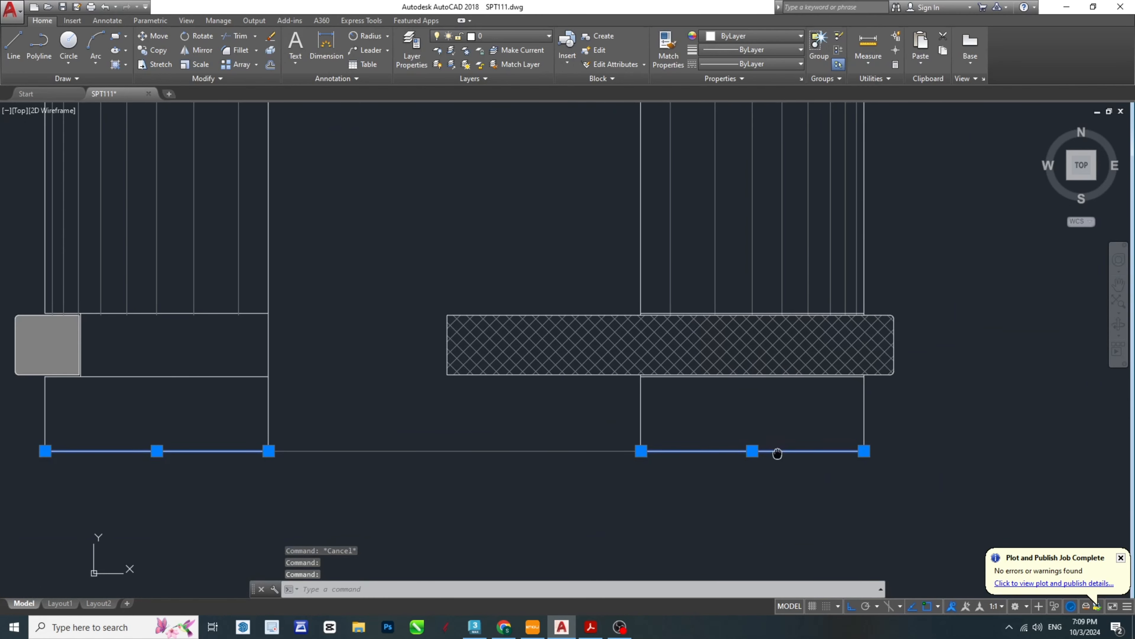
{"action": "type", "text": "ex"}
{"action": "key", "text": "Return"}
{"action": "scroll", "coordinate": [852, 309], "scroll_direction": "up", "scroll_amount": 4}
{"action": "scroll", "coordinate": [862, 315], "scroll_direction": "up", "scroll_amount": 6}
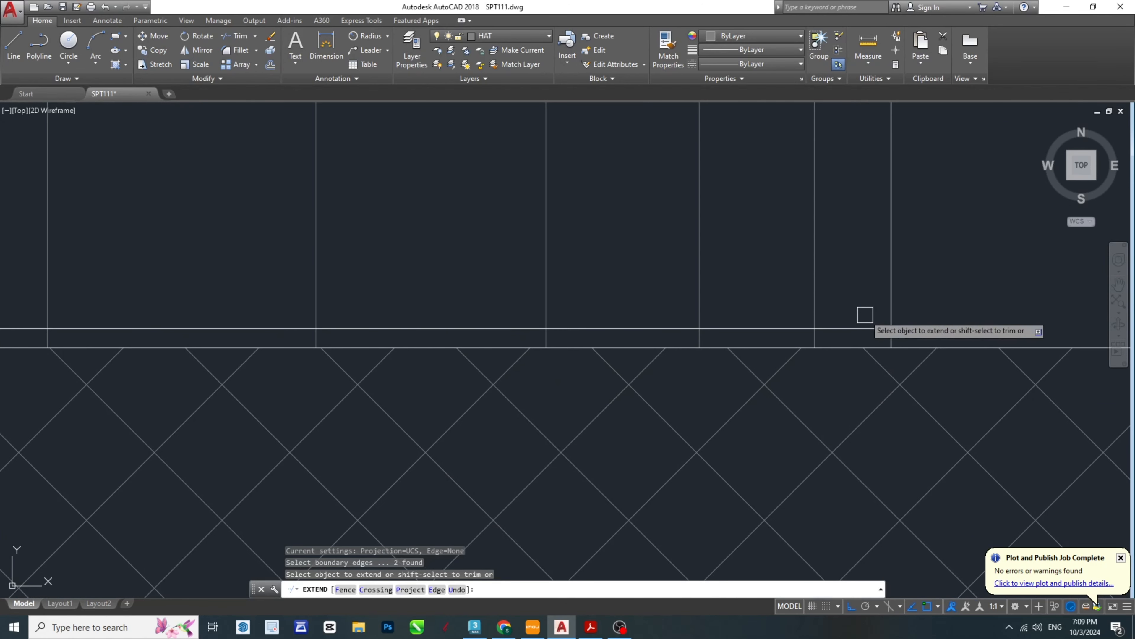
{"action": "left_click", "coordinate": [858, 299]}
{"action": "scroll", "coordinate": [742, 283], "scroll_direction": "down", "scroll_amount": 8}
{"action": "left_click", "coordinate": [436, 275]}
{"action": "middle_click_drag", "start_coordinate": [215, 440], "coordinate": [955, 427]}
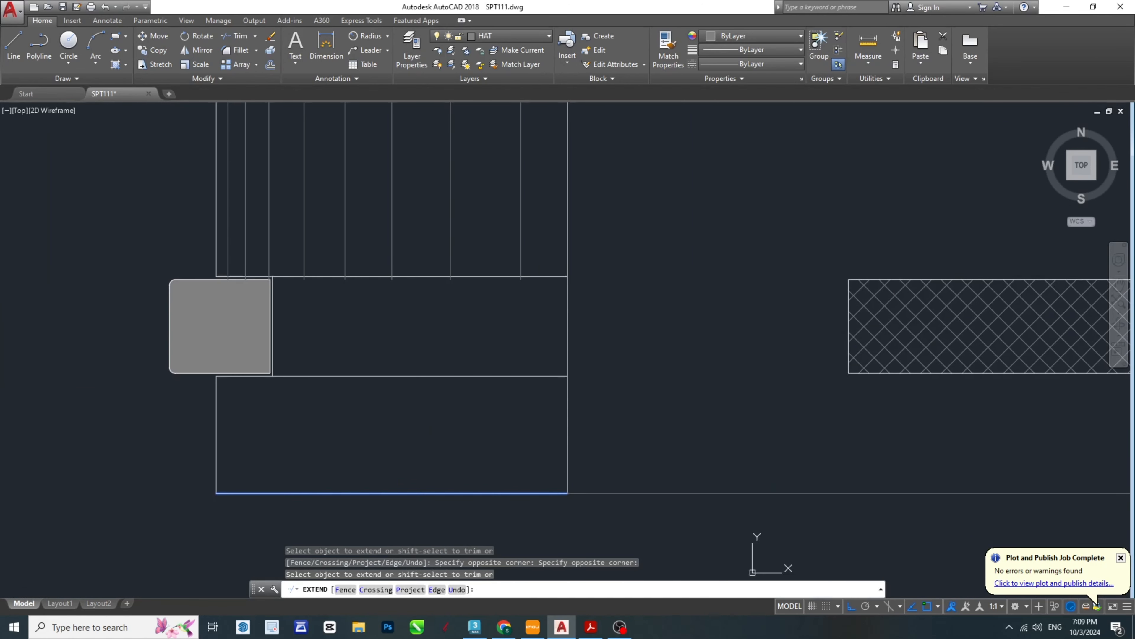
{"action": "left_click", "coordinate": [539, 258]}
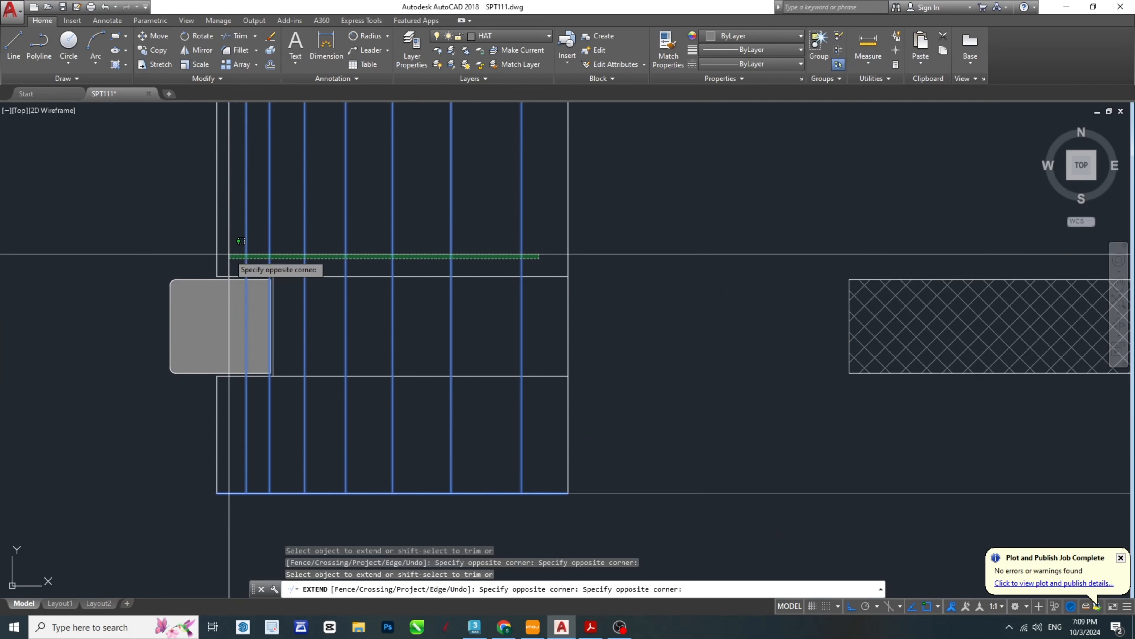
{"action": "key", "text": "Escape"}
- Check the ring lock area in the SPT-Model PDF and trim the left leg's shading lines between the groove's upper and lower edges in AutoCAD
{"action": "scroll", "coordinate": [253, 255], "scroll_direction": "up", "scroll_amount": 2}
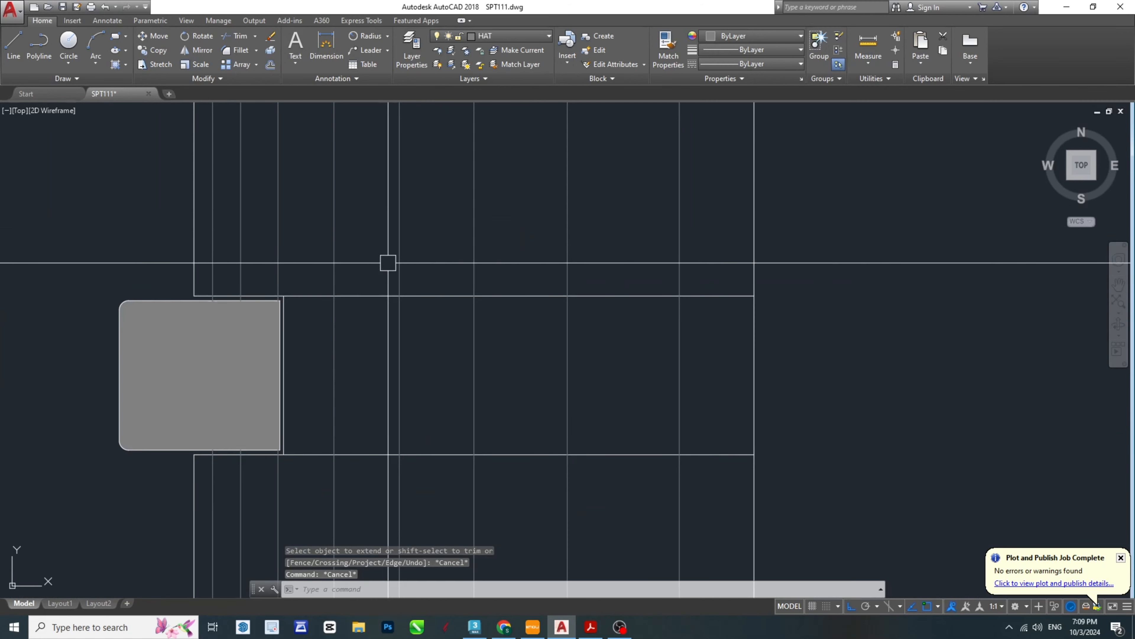
{"action": "left_click", "coordinate": [674, 293]}
{"action": "left_click", "coordinate": [709, 456]}
{"action": "left_click", "coordinate": [593, 631]}
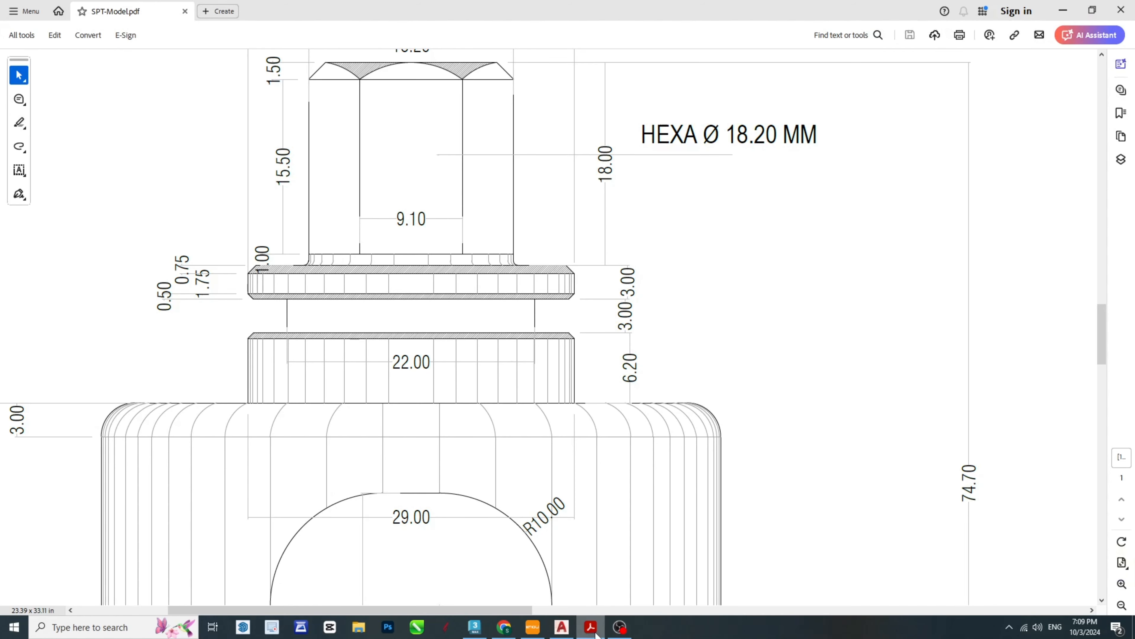
{"action": "scroll", "coordinate": [613, 438], "scroll_direction": "down", "scroll_amount": 10}
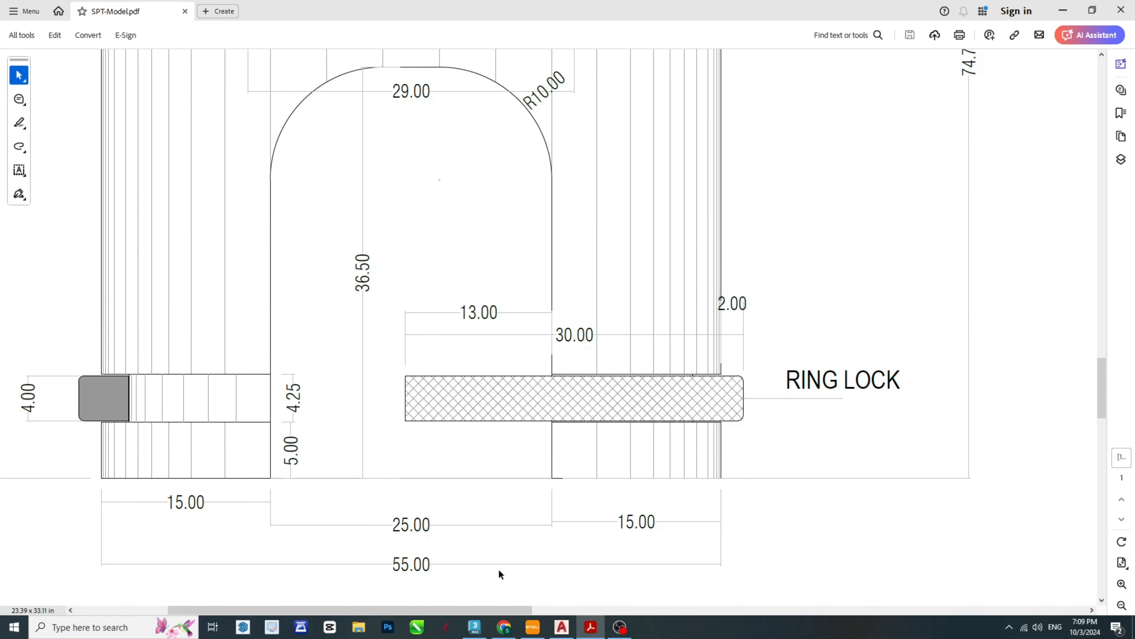
{"action": "left_click", "coordinate": [591, 630]}
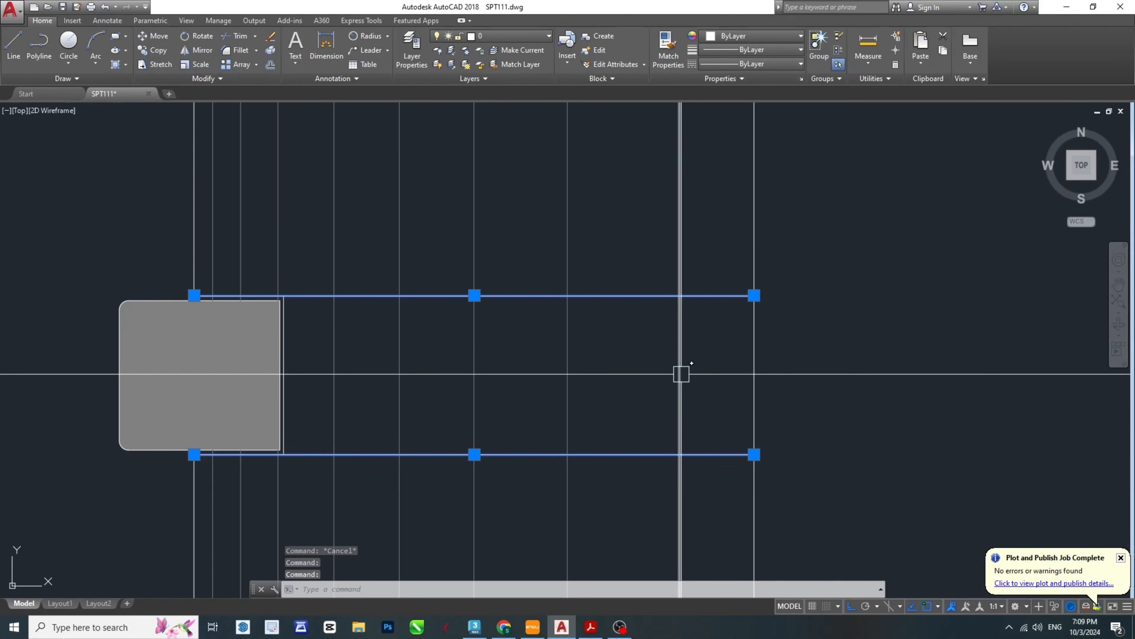
{"action": "key", "text": "Return"}
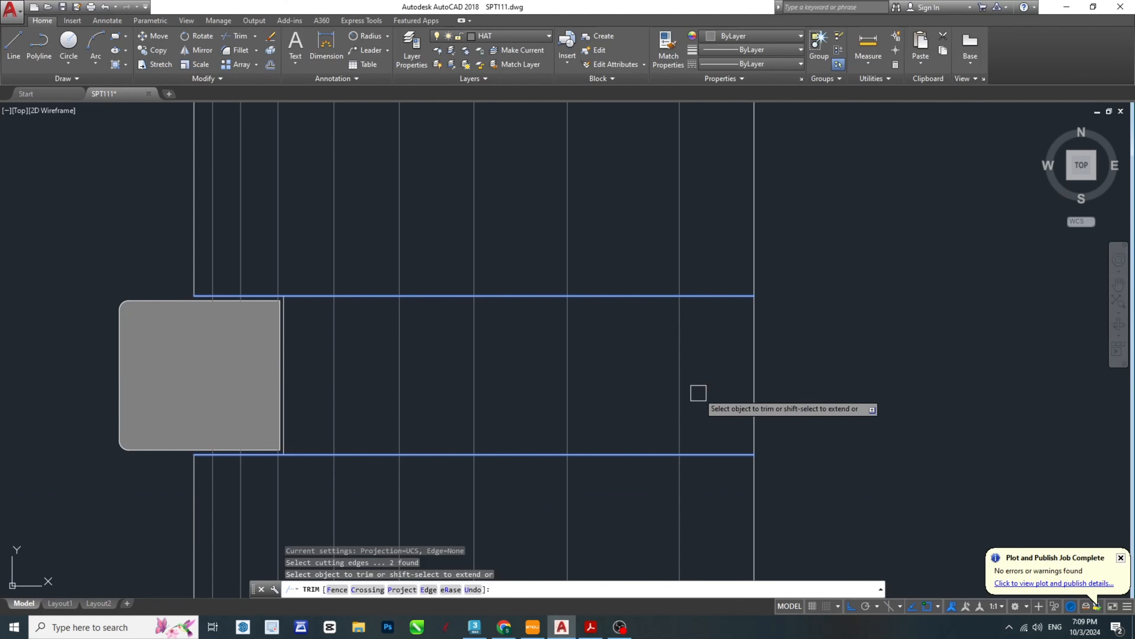
{"action": "left_click", "coordinate": [295, 358]}
{"action": "scroll", "coordinate": [268, 309], "scroll_direction": "up", "scroll_amount": 8}
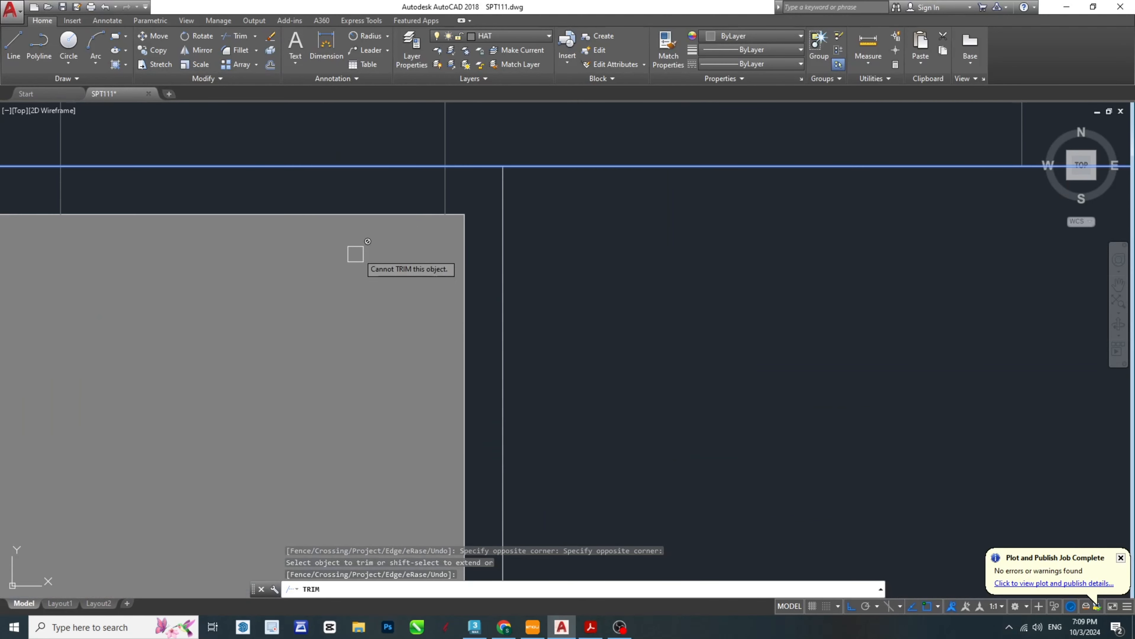
{"action": "left_click", "coordinate": [448, 187]}
{"action": "mouse_move", "coordinate": [125, 229]}
{"action": "middle_mouse_down"}
{"action": "mouse_move", "coordinate": [451, 282]}
{"action": "mouse_move", "coordinate": [589, 287]}
{"action": "middle_mouse_up"}
{"action": "scroll", "coordinate": [589, 287], "scroll_direction": "down", "scroll_amount": 2}
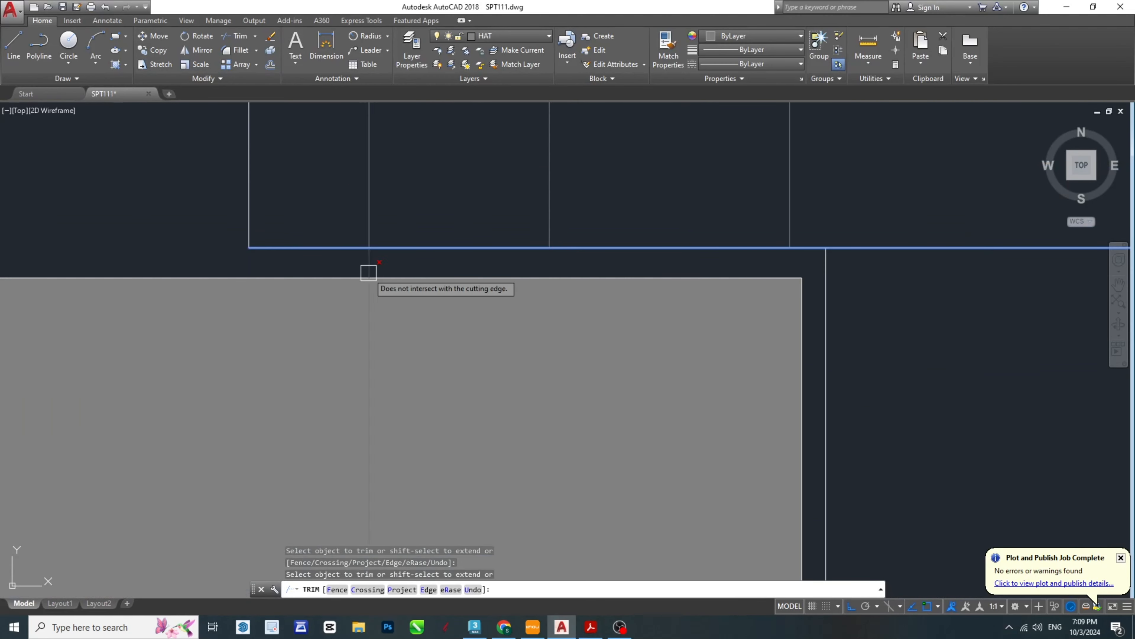
{"action": "scroll", "coordinate": [368, 268], "scroll_direction": "down", "scroll_amount": 5}
{"action": "middle_click_drag", "start_coordinate": [928, 263], "coordinate": [348, 317]}
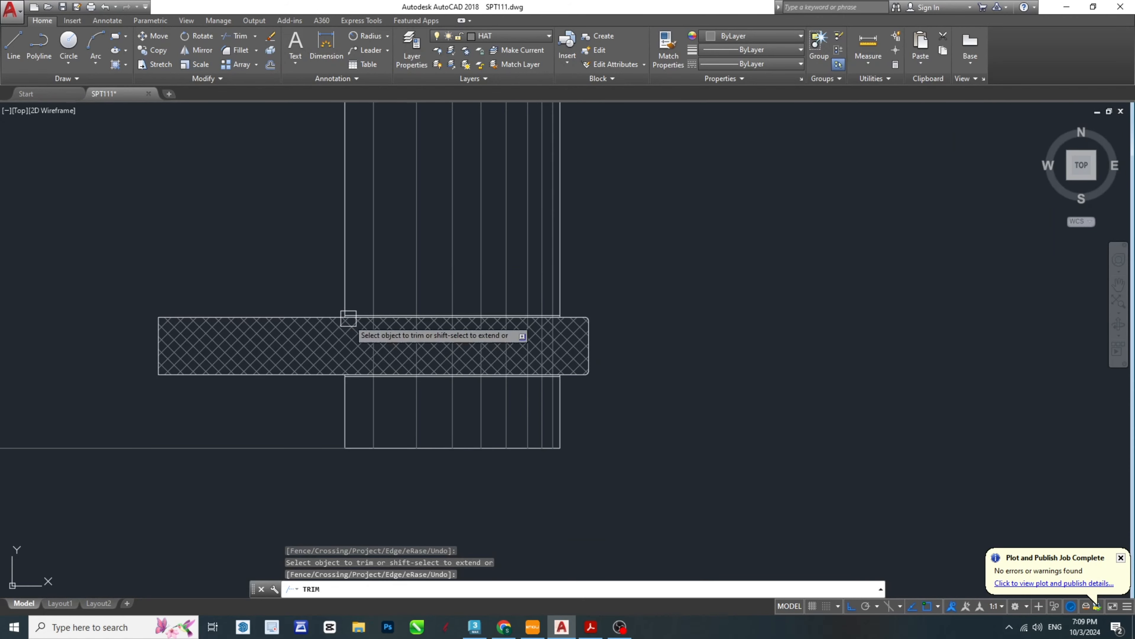
{"action": "key", "text": "Escape"}
{"action": "key", "text": "Escape"}
- Trim the right leg's shading lines behind the hatched ring lock, using the groove's upper and lower edges as cutting edges
{"action": "scroll", "coordinate": [519, 324], "scroll_direction": "up", "scroll_amount": 6}
{"action": "left_click", "coordinate": [552, 259]}
{"action": "scroll", "coordinate": [585, 398], "scroll_direction": "down", "scroll_amount": 5}
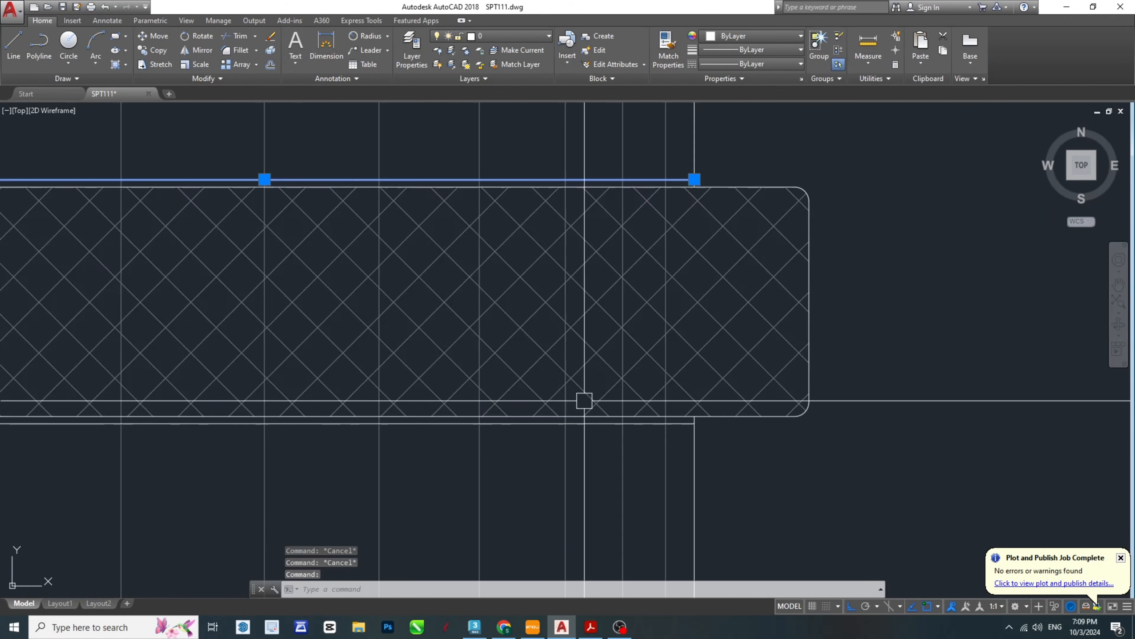
{"action": "scroll", "coordinate": [584, 459], "scroll_direction": "up", "scroll_amount": 4}
{"action": "scroll", "coordinate": [697, 481], "scroll_direction": "up", "scroll_amount": 3}
{"action": "type", "text": "tr"}
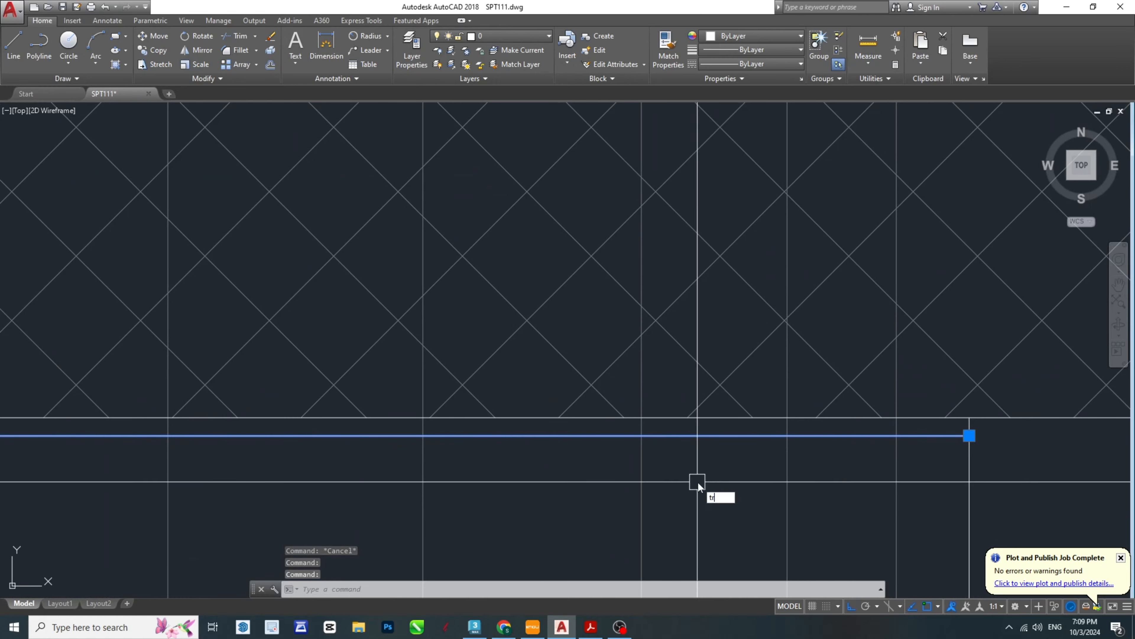
{"action": "key", "text": "Return"}
{"action": "scroll", "coordinate": [912, 424], "scroll_direction": "up", "scroll_amount": 3}
{"action": "scroll", "coordinate": [729, 408], "scroll_direction": "down", "scroll_amount": 4}
{"action": "mouse_move", "coordinate": [213, 418]}
{"action": "middle_mouse_down"}
{"action": "mouse_move", "coordinate": [317, 436]}
{"action": "mouse_move", "coordinate": [555, 401]}
{"action": "mouse_move", "coordinate": [282, 419]}
{"action": "mouse_move", "coordinate": [490, 414]}
{"action": "middle_mouse_up"}
{"action": "scroll", "coordinate": [554, 402], "scroll_direction": "down", "scroll_amount": 4}
{"action": "scroll", "coordinate": [369, 411], "scroll_direction": "down", "scroll_amount": 2}
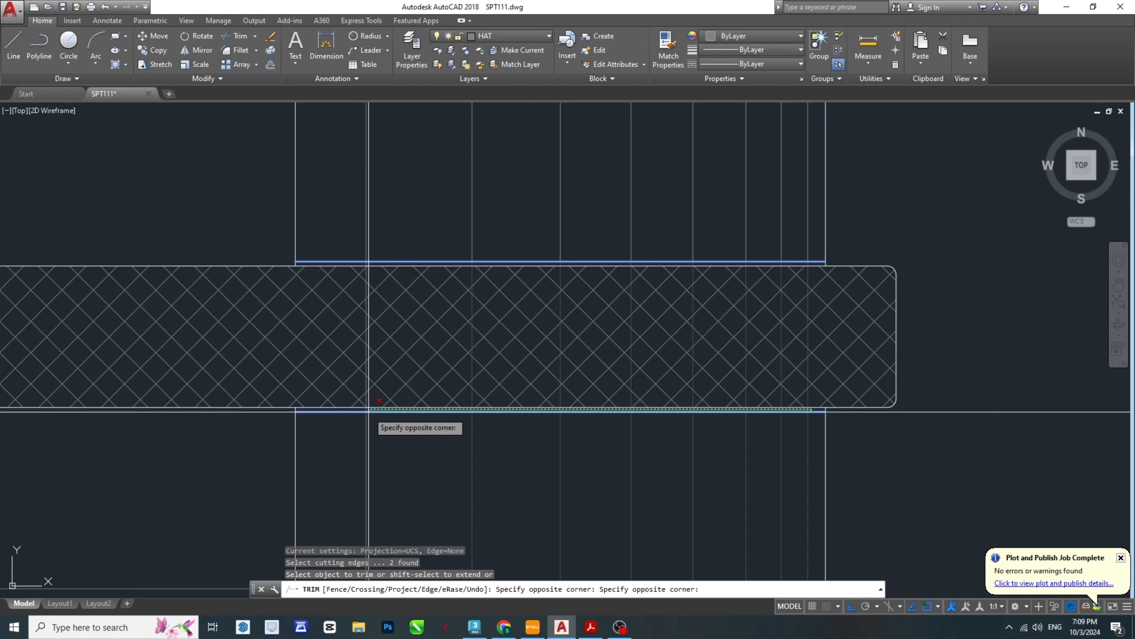
{"action": "key", "text": "Escape"}
{"action": "key", "text": "Escape"}
- Offset the vertical line beside the grey block in the left leg's groove by 1 towards the arched opening
{"action": "scroll", "coordinate": [900, 414], "scroll_direction": "down", "scroll_amount": 4}
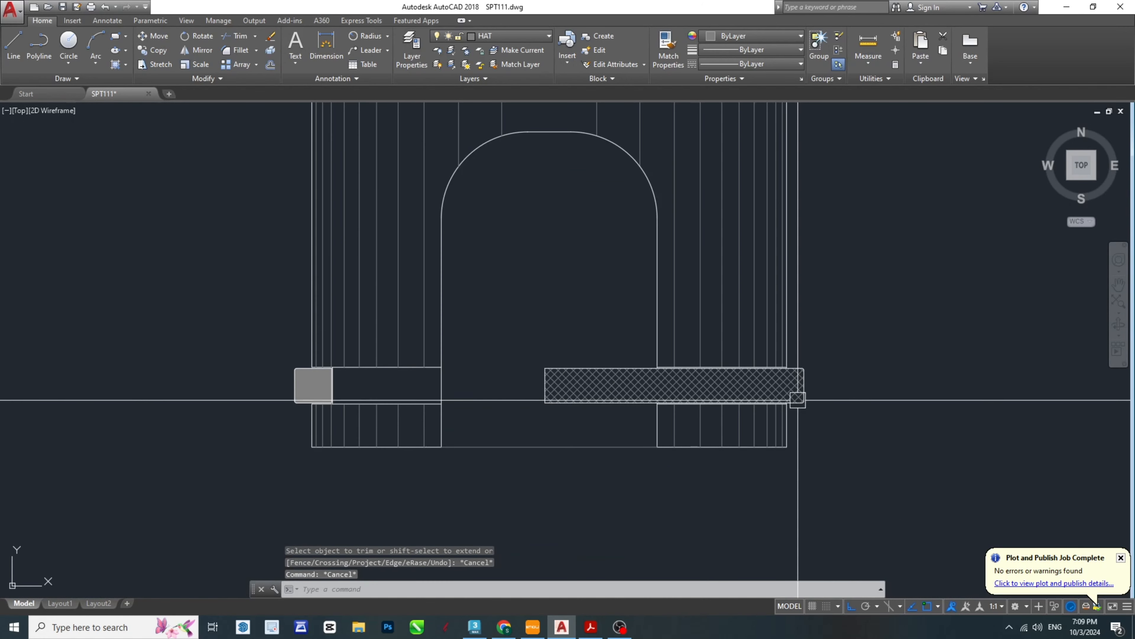
{"action": "scroll", "coordinate": [791, 389], "scroll_direction": "down", "scroll_amount": 2}
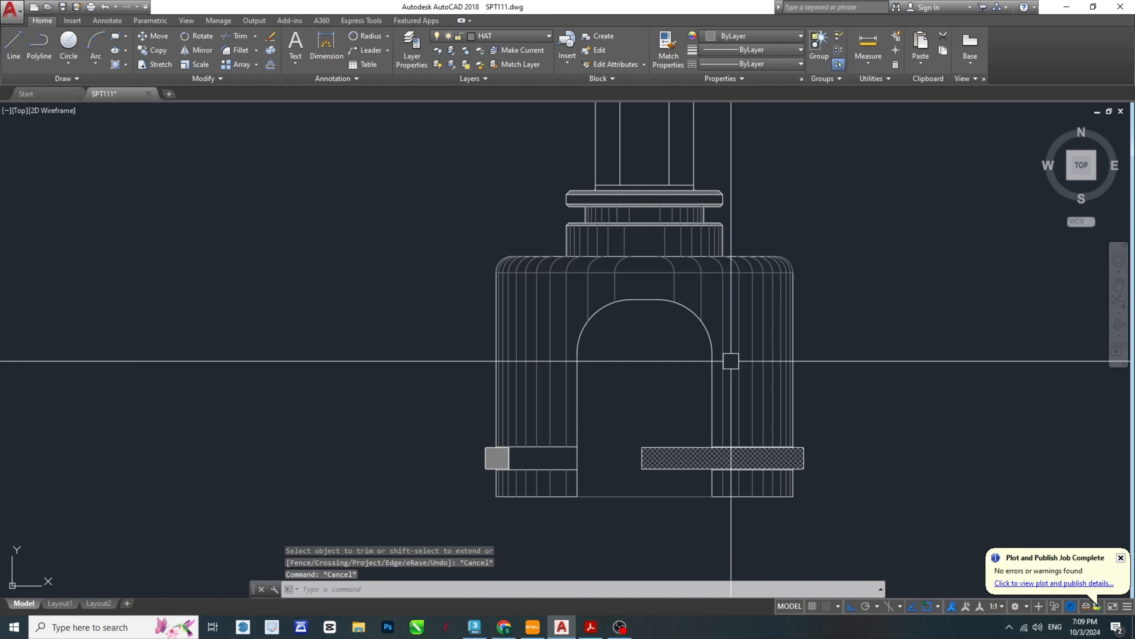
{"action": "scroll", "coordinate": [733, 390], "scroll_direction": "down", "scroll_amount": 2}
{"action": "scroll", "coordinate": [720, 442], "scroll_direction": "up", "scroll_amount": 5}
{"action": "scroll", "coordinate": [697, 394], "scroll_direction": "down", "scroll_amount": 3}
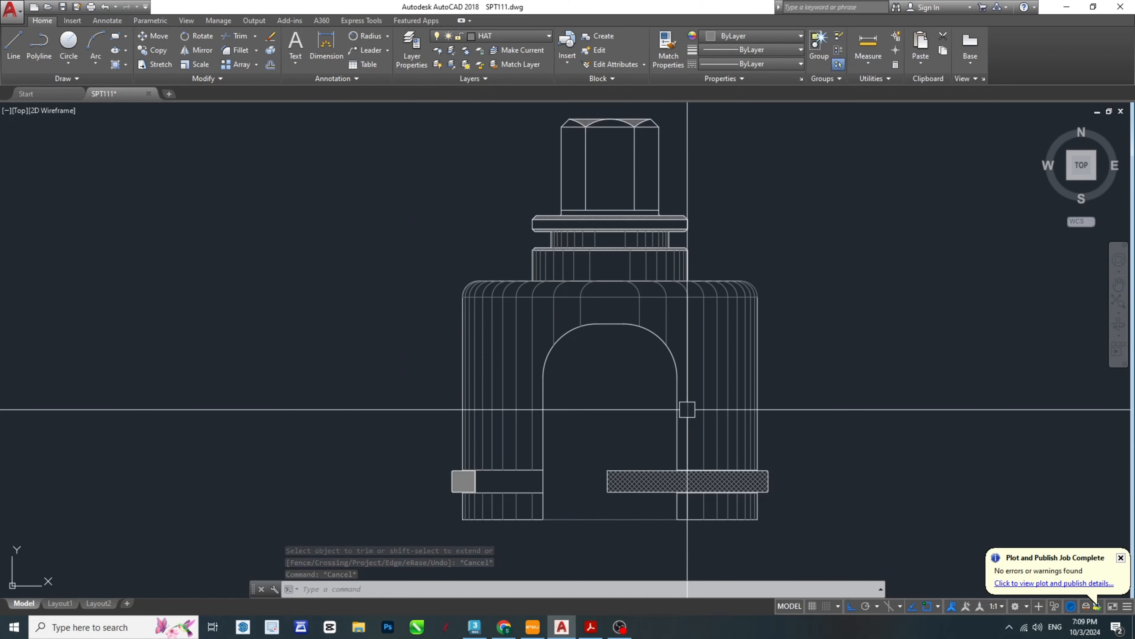
{"action": "scroll", "coordinate": [485, 488], "scroll_direction": "up", "scroll_amount": 5}
{"action": "middle_click_drag", "start_coordinate": [693, 447], "coordinate": [524, 428]}
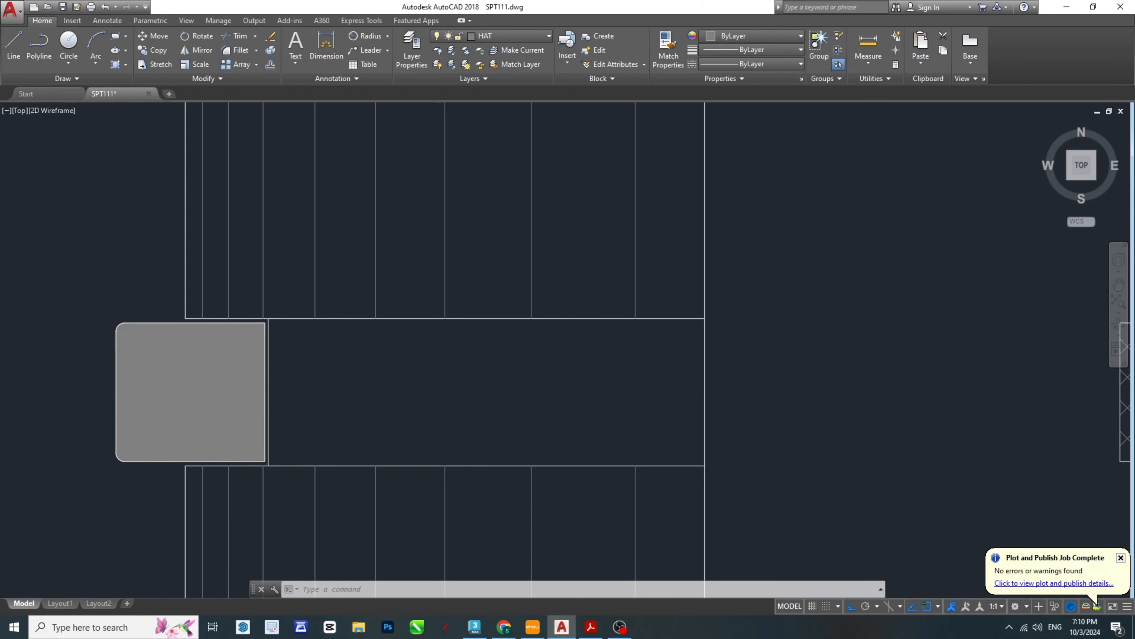
{"action": "middle_click_drag", "start_coordinate": [298, 390], "coordinate": [413, 394]}
{"action": "type", "text": "o"}
{"action": "key", "text": "Return"}
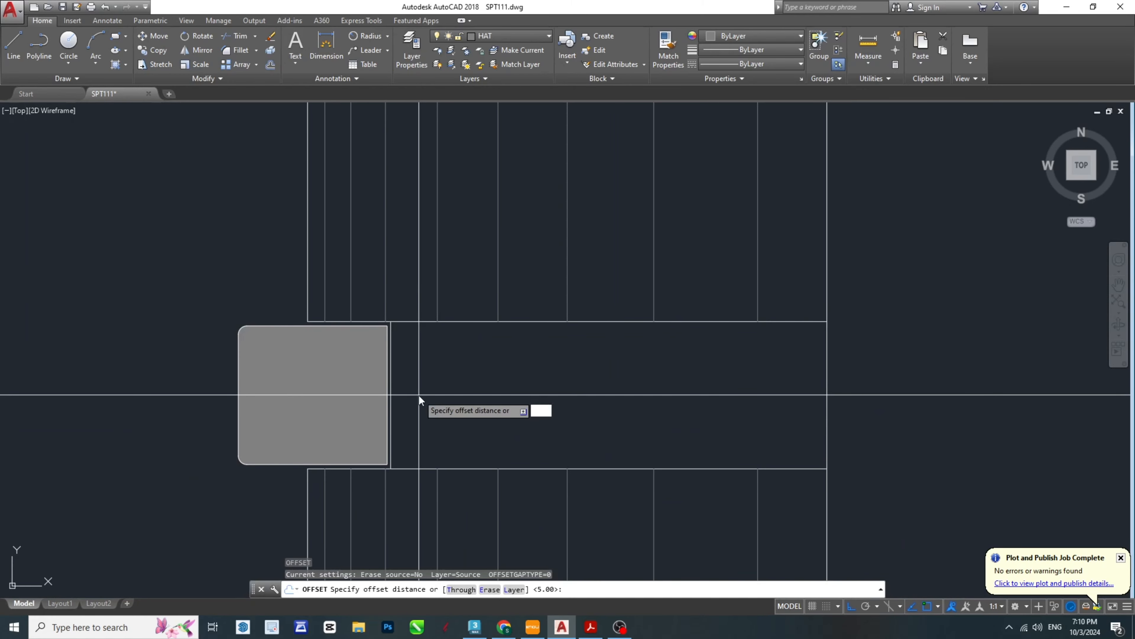
{"action": "left_click", "coordinate": [394, 381]}
{"action": "key", "text": "Escape"}
{"action": "key", "text": "Escape"}
{"action": "key", "text": "Escape"}
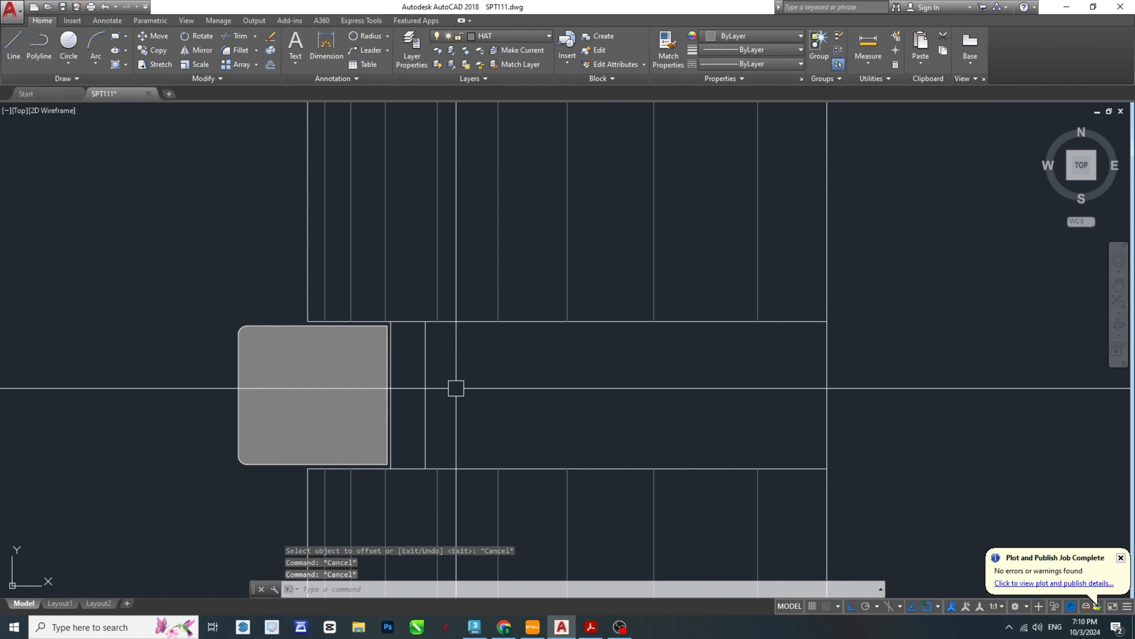
- Offset the new vertical groove line by 2 towards the arched opening
{"action": "type", "text": "o"}
{"action": "key", "text": "Return"}
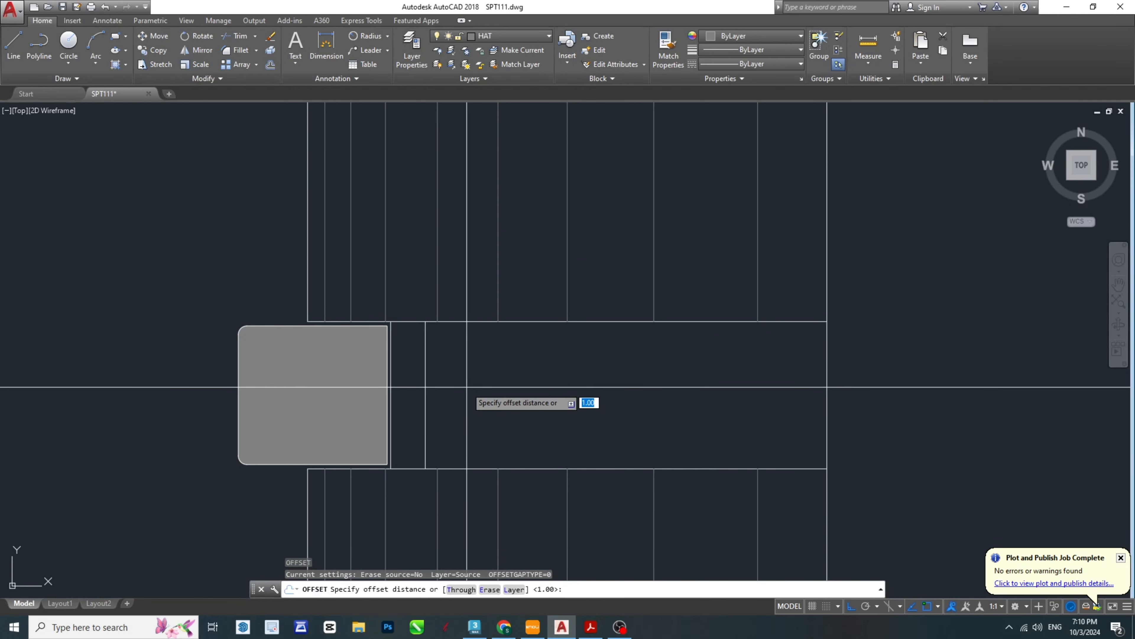
{"action": "key", "text": "Return"}
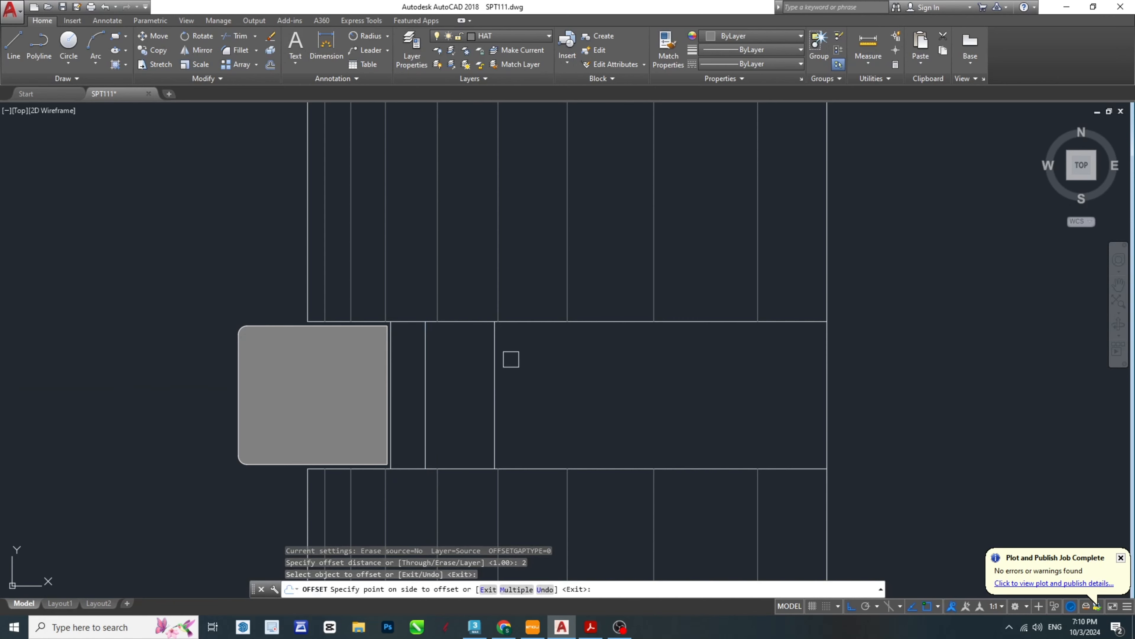
{"action": "left_click", "coordinate": [513, 371]}
{"action": "key", "text": "Escape"}
{"action": "key", "text": "Escape"}
- Offset the vertical groove line nearest the arched opening by 3 towards the opening
{"action": "type", "text": "o"}
{"action": "key", "text": "Return"}
{"action": "type", "text": "3"}
{"action": "key", "text": "Return"}
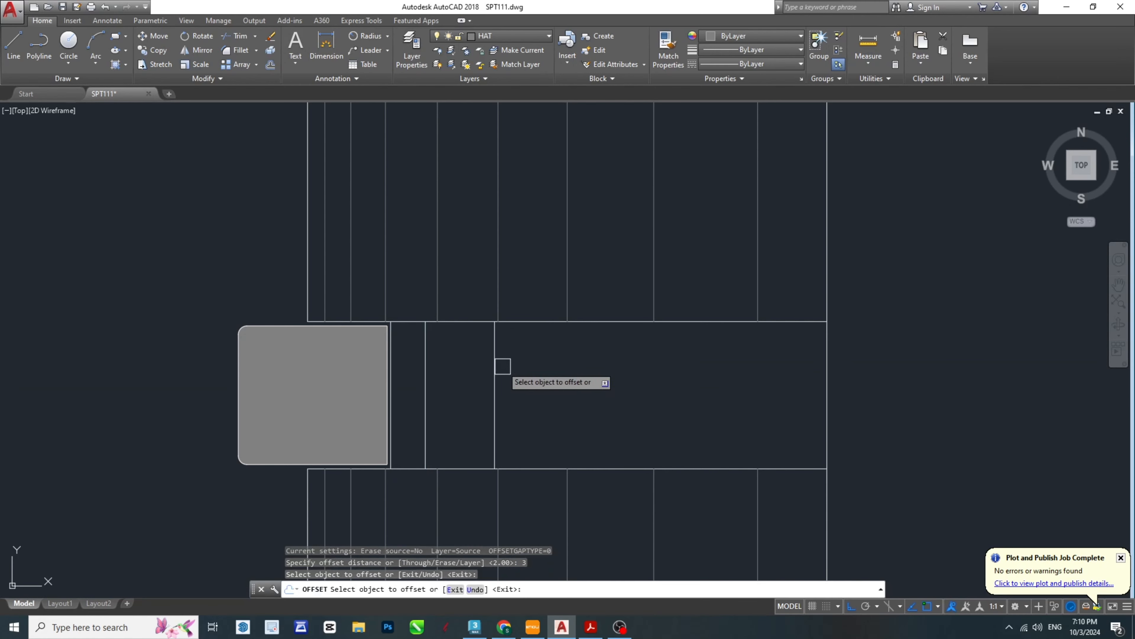
{"action": "left_click", "coordinate": [496, 379]}
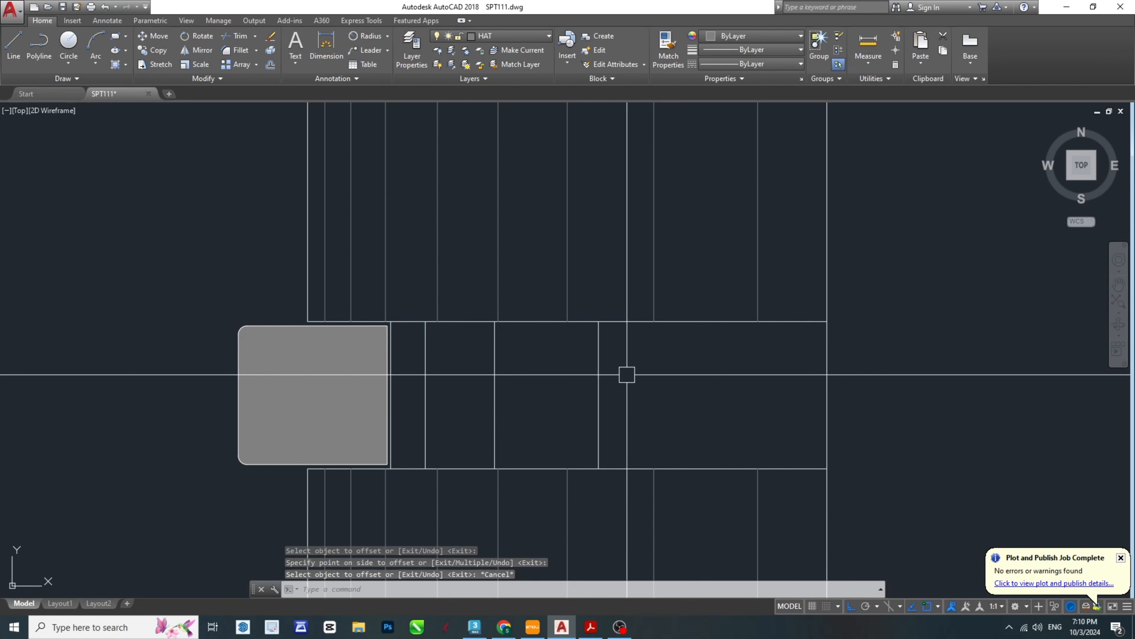
{"action": "left_click", "coordinate": [626, 376]}
- Offset the newest vertical line in the left leg's groove by 4 towards the arched opening
{"action": "key", "text": "Return"}
{"action": "key", "text": "Return"}
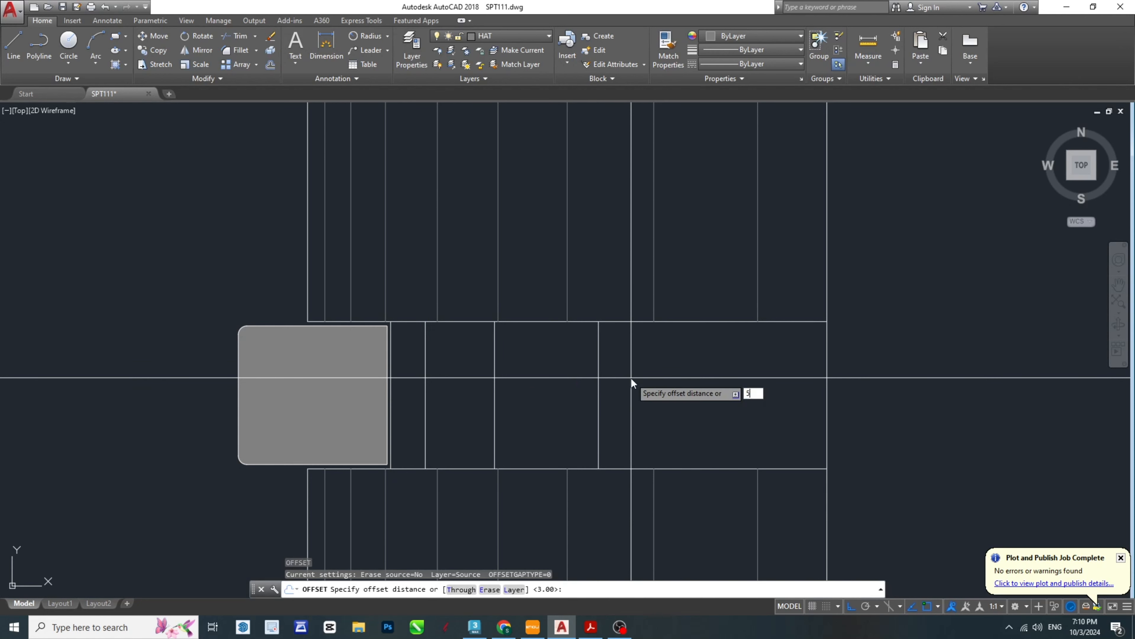
{"action": "type", "text": "5"}
{"action": "key", "text": "BackSpace"}
{"action": "type", "text": "4"}
{"action": "key", "text": "Return"}
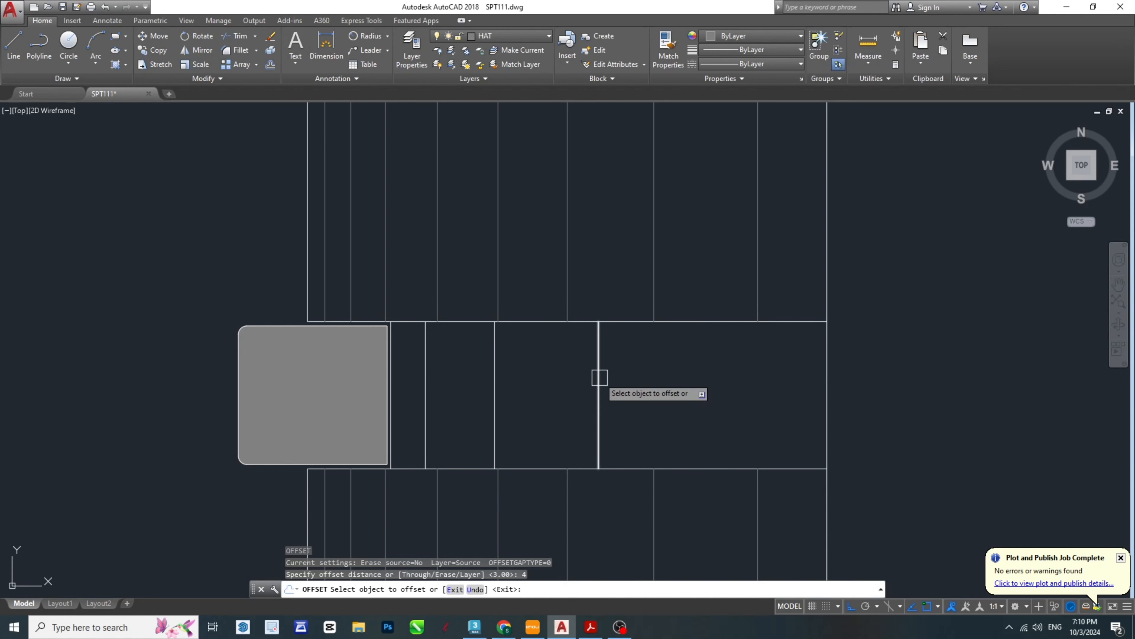
{"action": "left_click", "coordinate": [599, 380]}
{"action": "left_click", "coordinate": [723, 336]}
{"action": "key", "text": "Escape"}
{"action": "key", "text": "Escape"}
{"action": "left_click", "coordinate": [777, 417]}
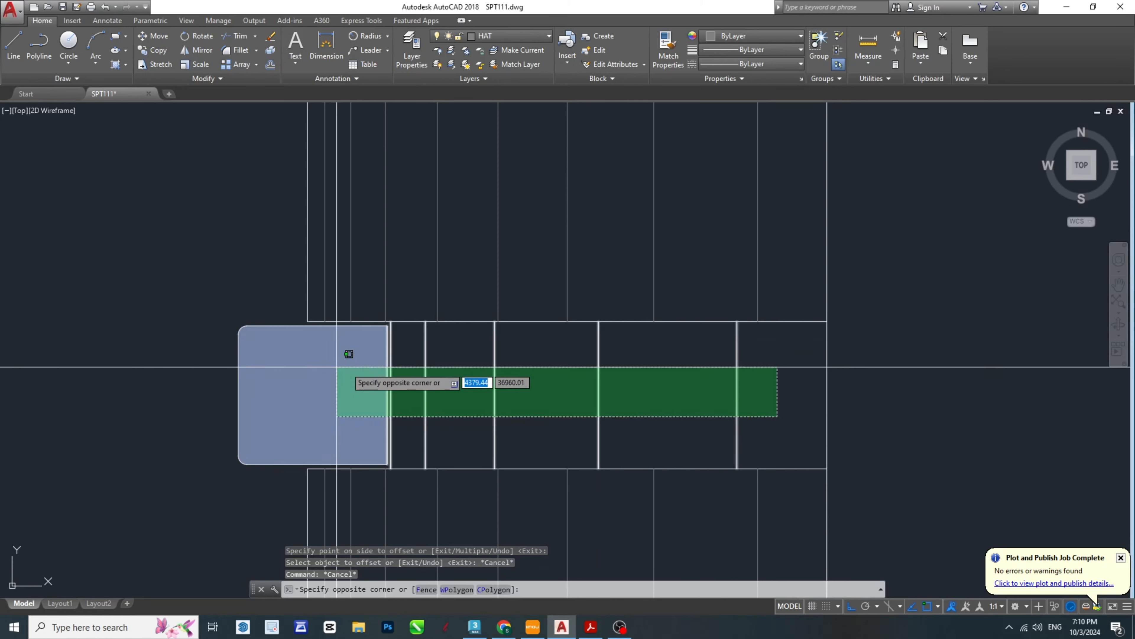
{"action": "key", "text": "Escape"}
{"action": "key", "text": "Escape"}
- Match the vertical lines in the left leg's groove to the thin shading line above the groove
{"action": "middle_click_drag", "start_coordinate": [707, 401], "coordinate": [634, 391]}
{"action": "type", "text": "Ma"}
{"action": "key", "text": "Return"}
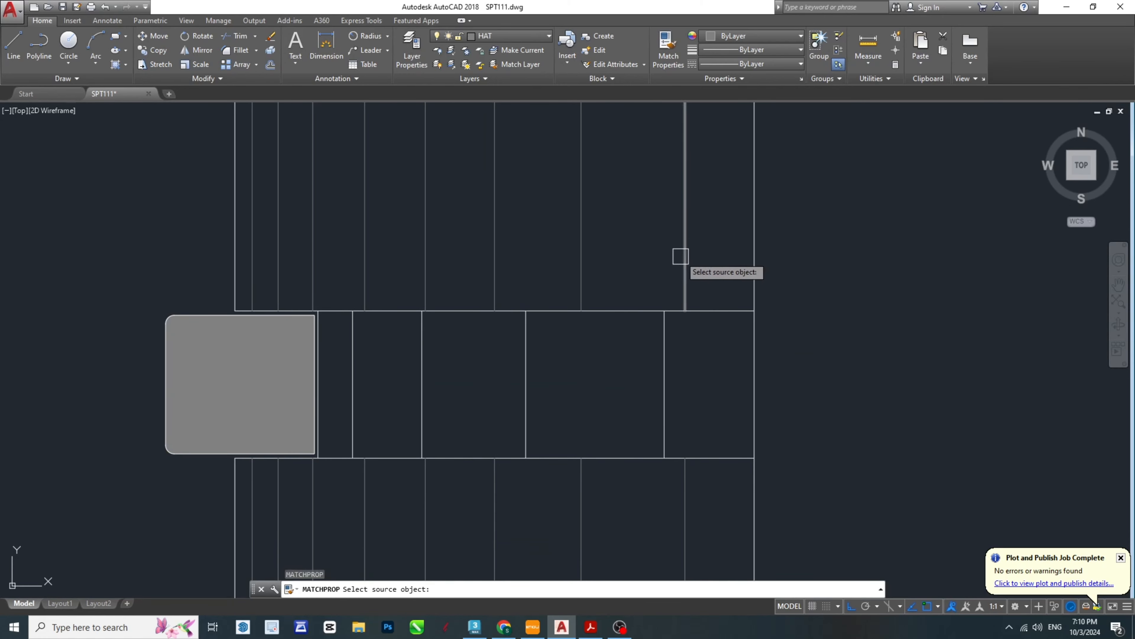
{"action": "left_click", "coordinate": [684, 256]}
{"action": "left_click", "coordinate": [699, 391]}
{"action": "left_click", "coordinate": [304, 356]}
{"action": "key", "text": "Escape"}
{"action": "key", "text": "Escape"}
{"action": "key", "text": "Escape"}
{"action": "key", "text": "Escape"}
- Bring the complete front view into sight and save the drawing
{"action": "middle_click_drag", "start_coordinate": [697, 365], "coordinate": [531, 340]}
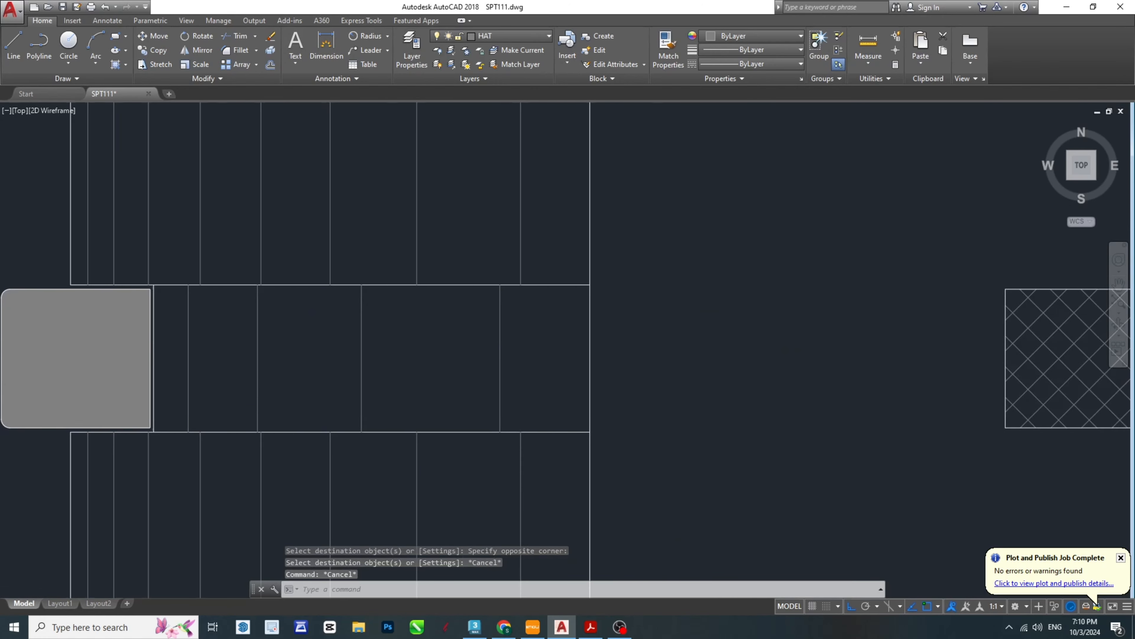
{"action": "scroll", "coordinate": [532, 339], "scroll_direction": "down", "scroll_amount": 3}
{"action": "middle_click_drag", "start_coordinate": [760, 335], "coordinate": [532, 366]}
{"action": "scroll", "coordinate": [546, 256], "scroll_direction": "down", "scroll_amount": 1}
{"action": "mouse_move", "coordinate": [545, 256]}
{"action": "middle_mouse_down"}
{"action": "mouse_move", "coordinate": [537, 332]}
{"action": "mouse_move", "coordinate": [601, 403]}
{"action": "middle_mouse_up"}
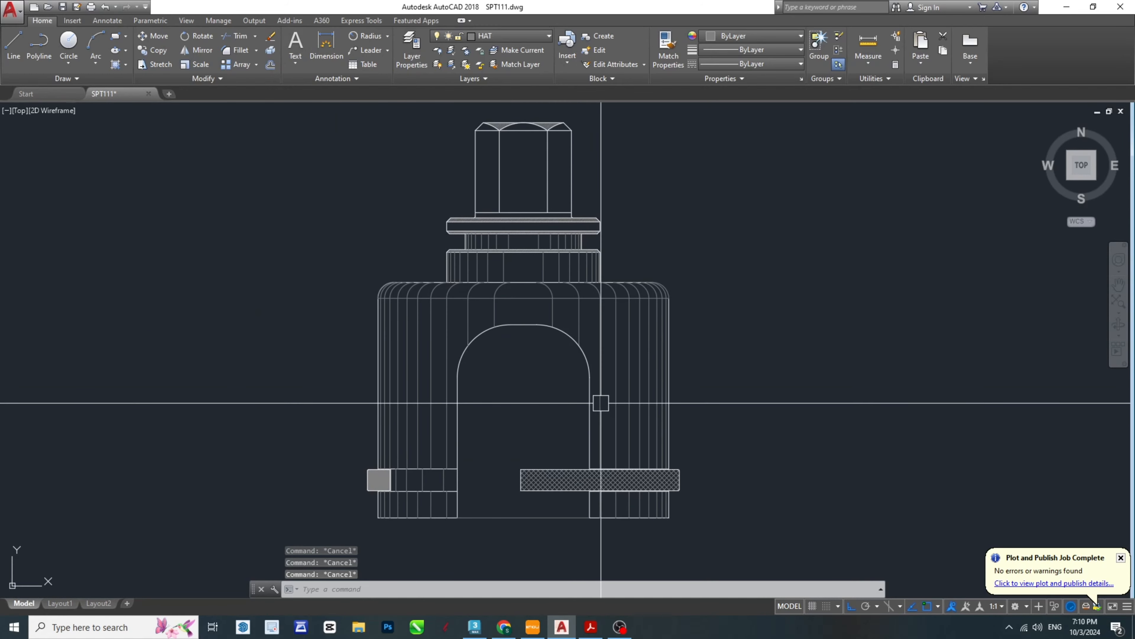
{"action": "key", "text": "ctrl+s"}
- Check the finished front view, then switch to the SPT-Model PDF and examine its front view and Section A-A dimensions
{"action": "scroll", "coordinate": [677, 380], "scroll_direction": "down", "scroll_amount": 2}
{"action": "scroll", "coordinate": [621, 337], "scroll_direction": "up", "scroll_amount": 2}
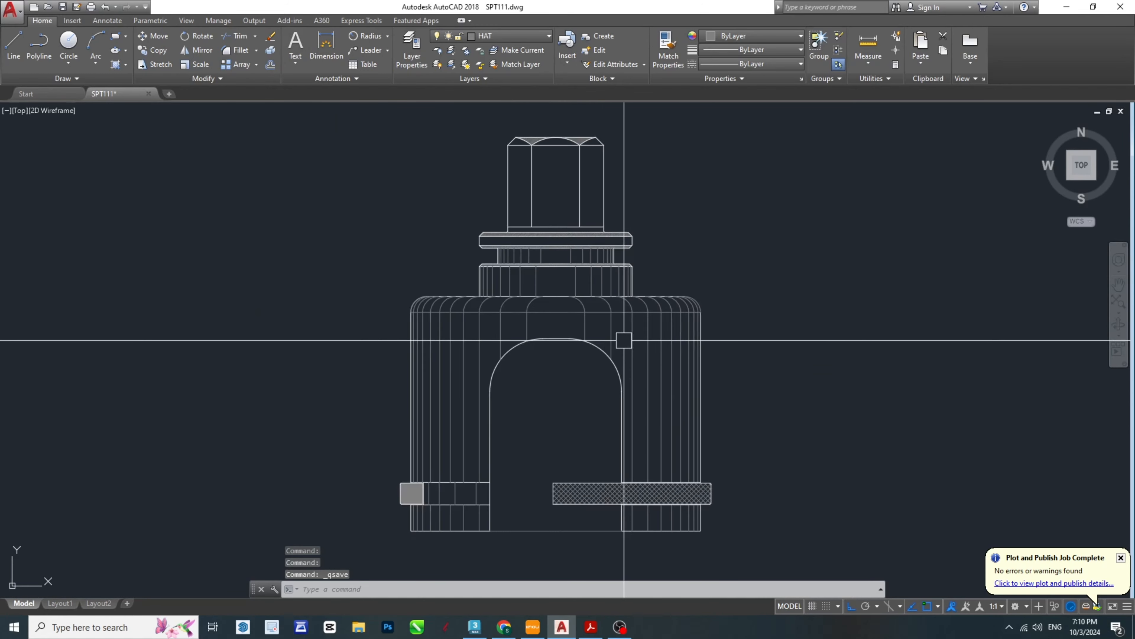
{"action": "scroll", "coordinate": [684, 183], "scroll_direction": "up", "scroll_amount": 2}
{"action": "scroll", "coordinate": [684, 183], "scroll_direction": "down", "scroll_amount": 1}
{"action": "scroll", "coordinate": [704, 299], "scroll_direction": "down", "scroll_amount": 1}
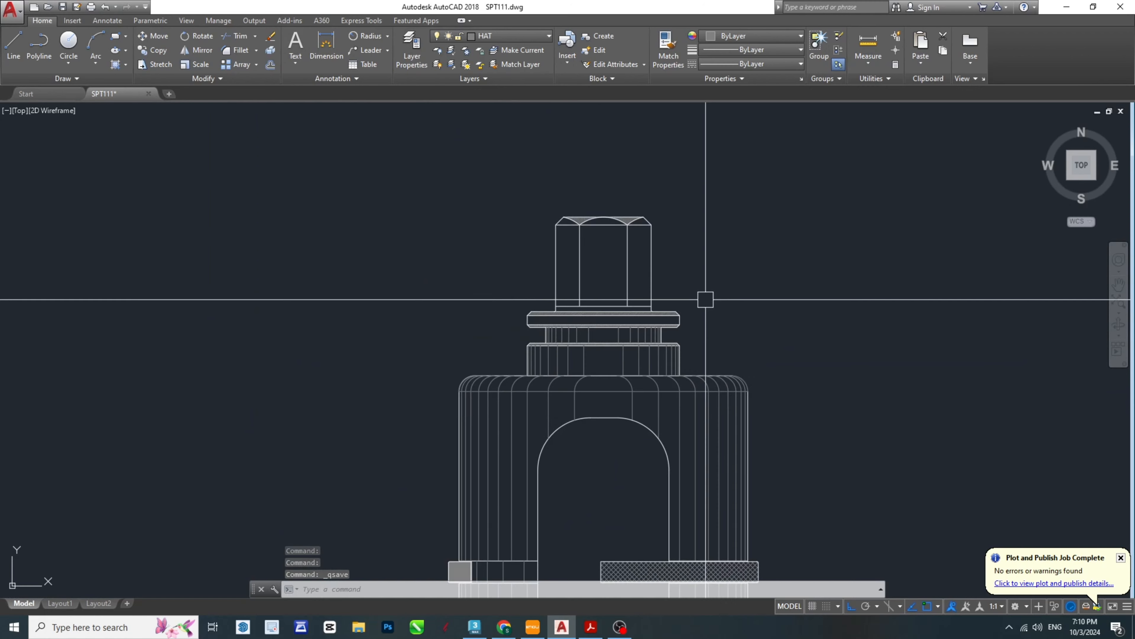
{"action": "middle_click_drag", "start_coordinate": [709, 477], "coordinate": [648, 375]}
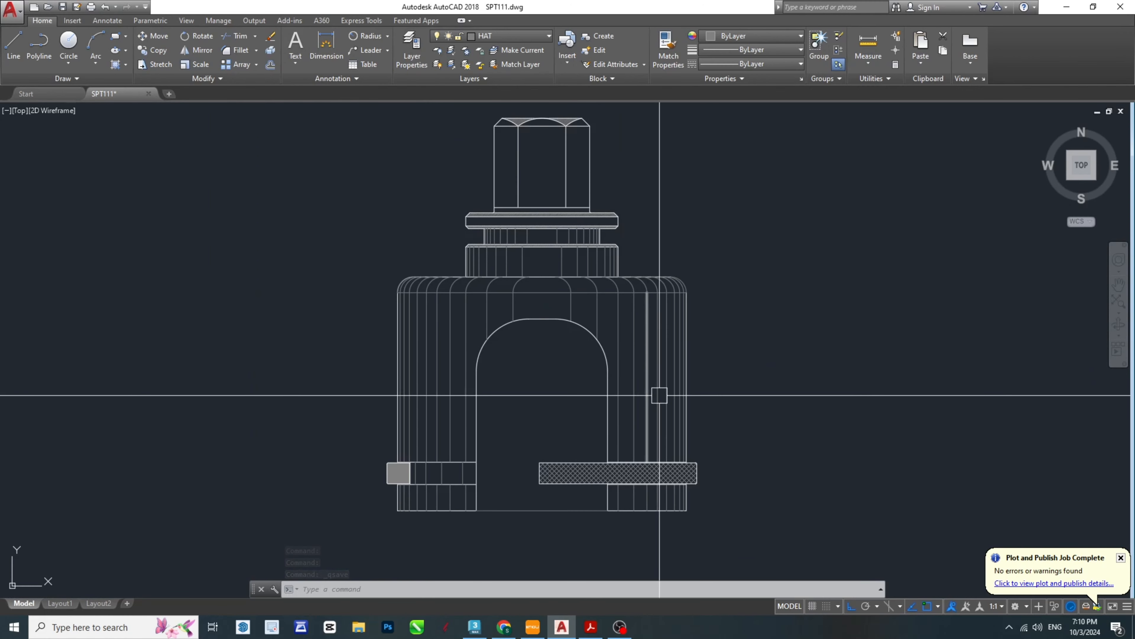
{"action": "scroll", "coordinate": [647, 395], "scroll_direction": "down", "scroll_amount": 1}
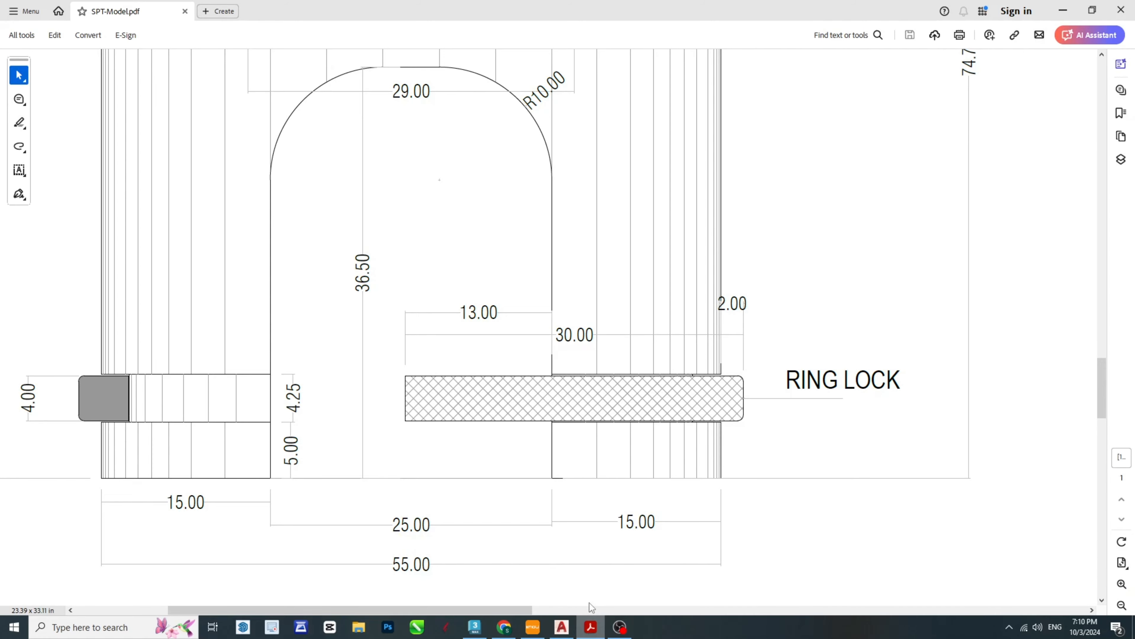
{"action": "scroll", "coordinate": [645, 399], "scroll_direction": "down", "scroll_amount": 3}
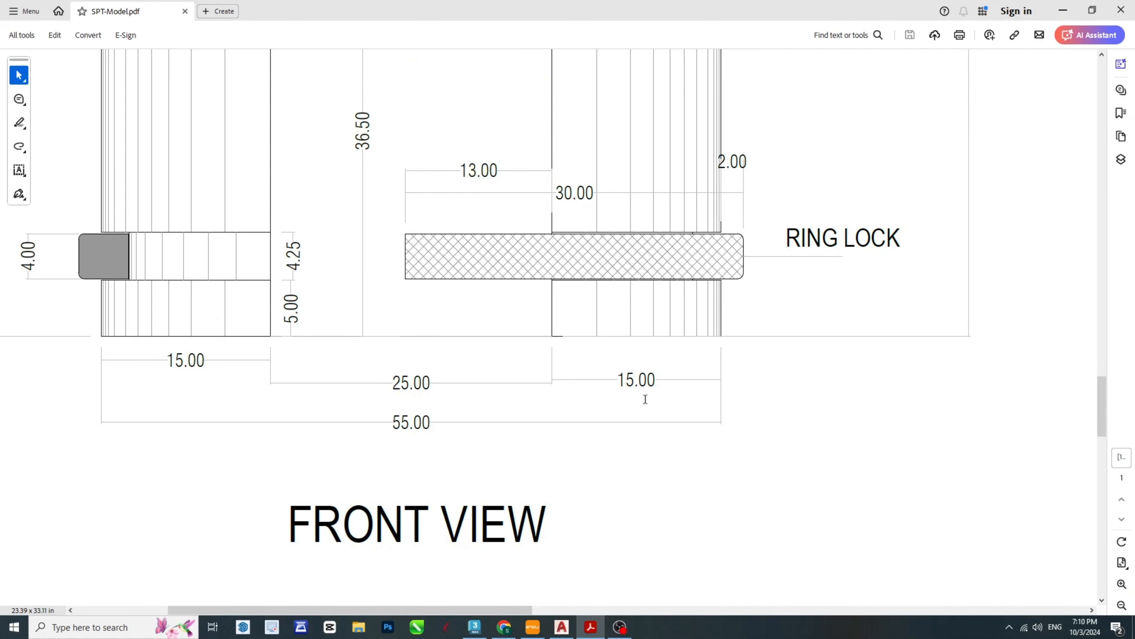
{"action": "scroll", "coordinate": [645, 399], "scroll_direction": "down", "scroll_amount": 4, "text": "ctrl"}
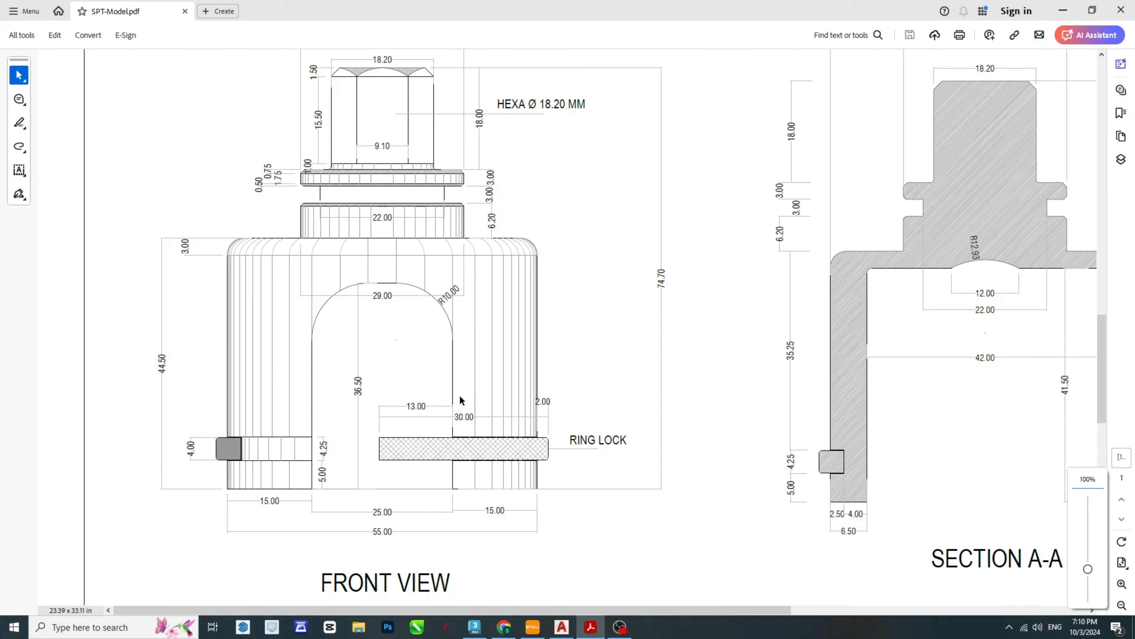
{"action": "scroll", "coordinate": [460, 396], "scroll_direction": "down", "scroll_amount": 1, "text": "ctrl"}
{"action": "scroll", "coordinate": [206, 318], "scroll_direction": "up", "scroll_amount": 1, "text": "ctrl"}
{"action": "scroll", "coordinate": [420, 312], "scroll_direction": "down", "scroll_amount": 1, "text": "ctrl"}
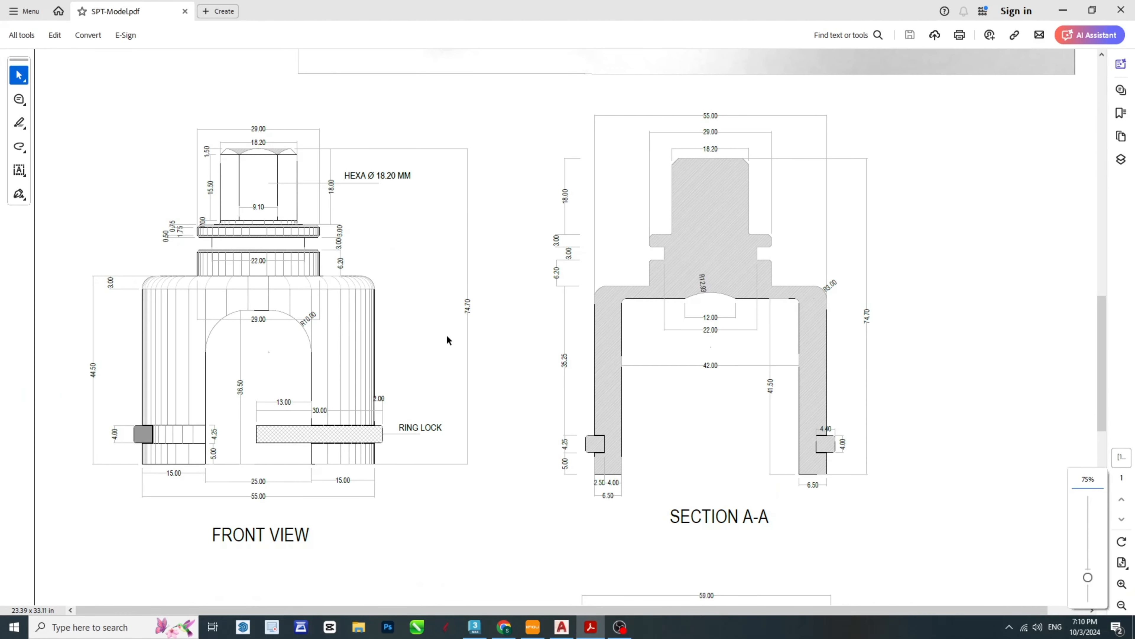
- Switch back to AutoCAD and add a vertical linear dimension for the left leg's height below the ring groove
{"action": "key", "text": "alt+Tab"}
{"action": "left_click", "coordinate": [547, 464]}
{"action": "left_click", "coordinate": [545, 307]}
{"action": "scroll", "coordinate": [438, 359], "scroll_direction": "down", "scroll_amount": 2}
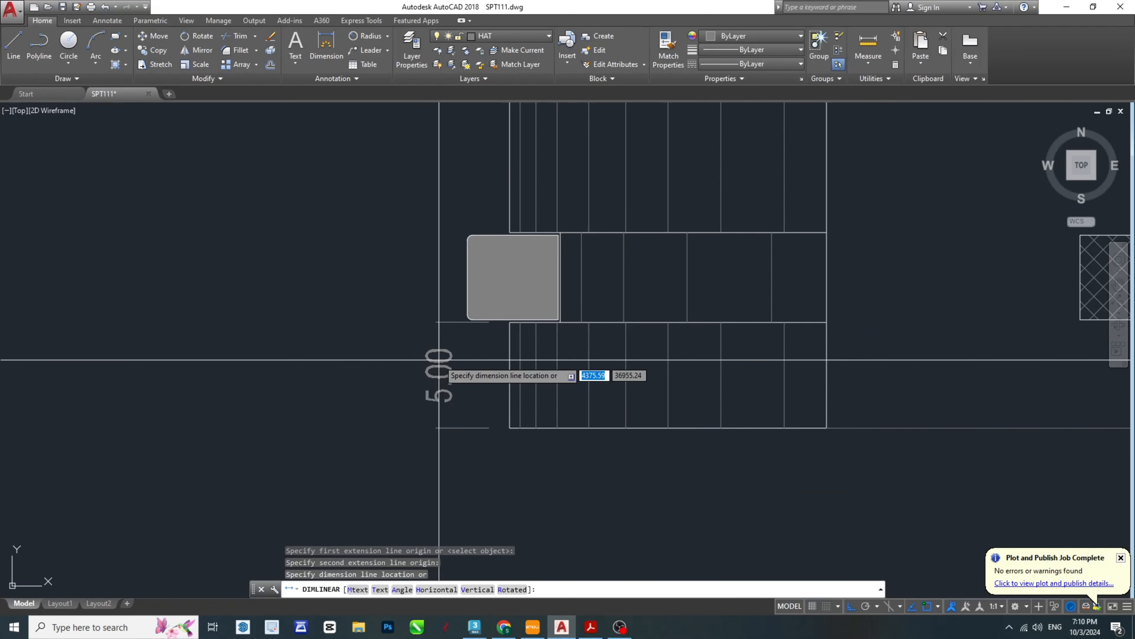
{"action": "left_click", "coordinate": [448, 360]}
- Add a vertical linear dimension for the ring groove's height, placed outside the grey block
{"action": "key", "text": "space"}
{"action": "scroll", "coordinate": [491, 335], "scroll_direction": "up", "scroll_amount": 4}
{"action": "left_click", "coordinate": [542, 305]}
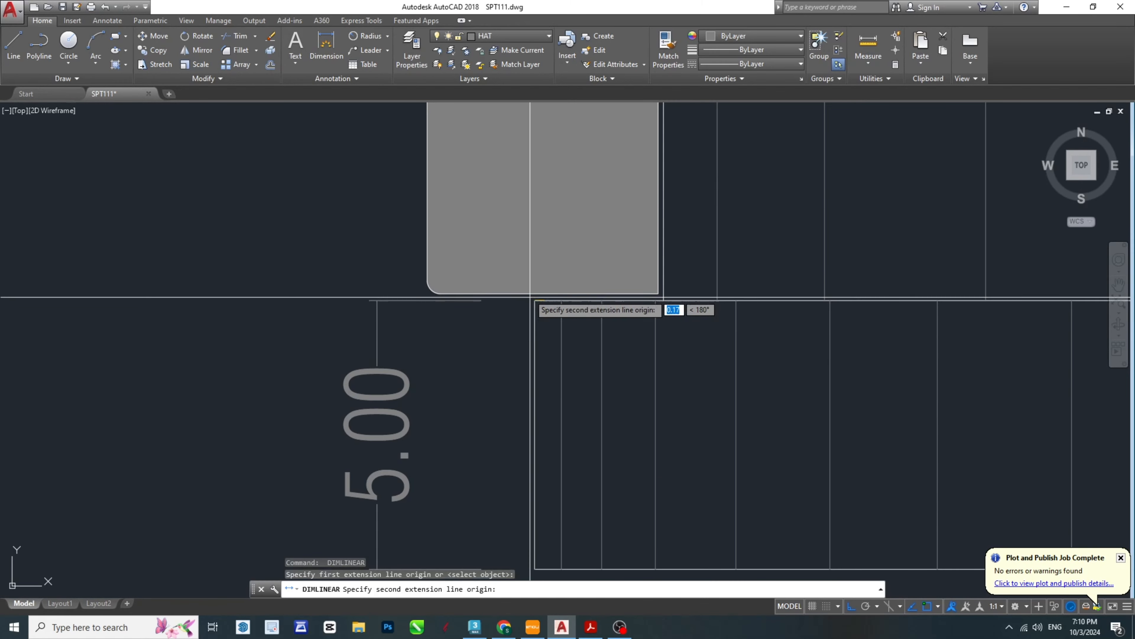
{"action": "scroll", "coordinate": [551, 368], "scroll_direction": "down", "scroll_amount": 2}
{"action": "left_click", "coordinate": [550, 316]}
{"action": "left_click", "coordinate": [441, 332]}
{"action": "key", "text": "space"}
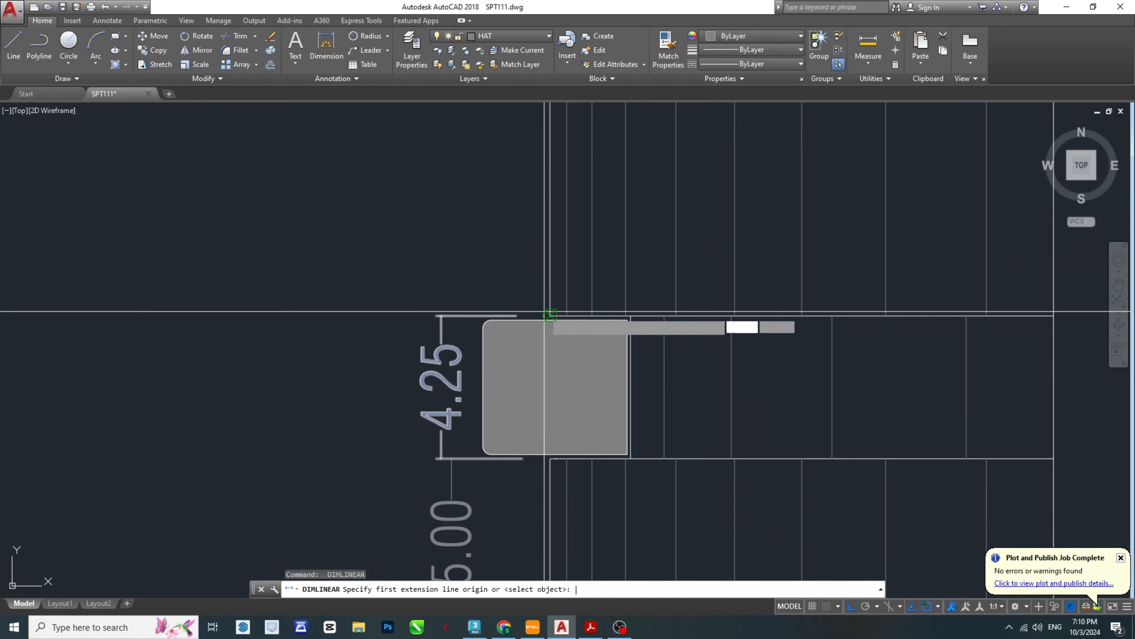
{"action": "left_click", "coordinate": [550, 314]}
{"action": "scroll", "coordinate": [554, 251], "scroll_direction": "down", "scroll_amount": 6}
{"action": "key", "text": "Escape"}
- Move the two vertical dimensions beside the left leg to layer 0
{"action": "scroll", "coordinate": [531, 313], "scroll_direction": "up", "scroll_amount": 4}
{"action": "left_click", "coordinate": [530, 363]}
{"action": "left_click", "coordinate": [505, 149]}
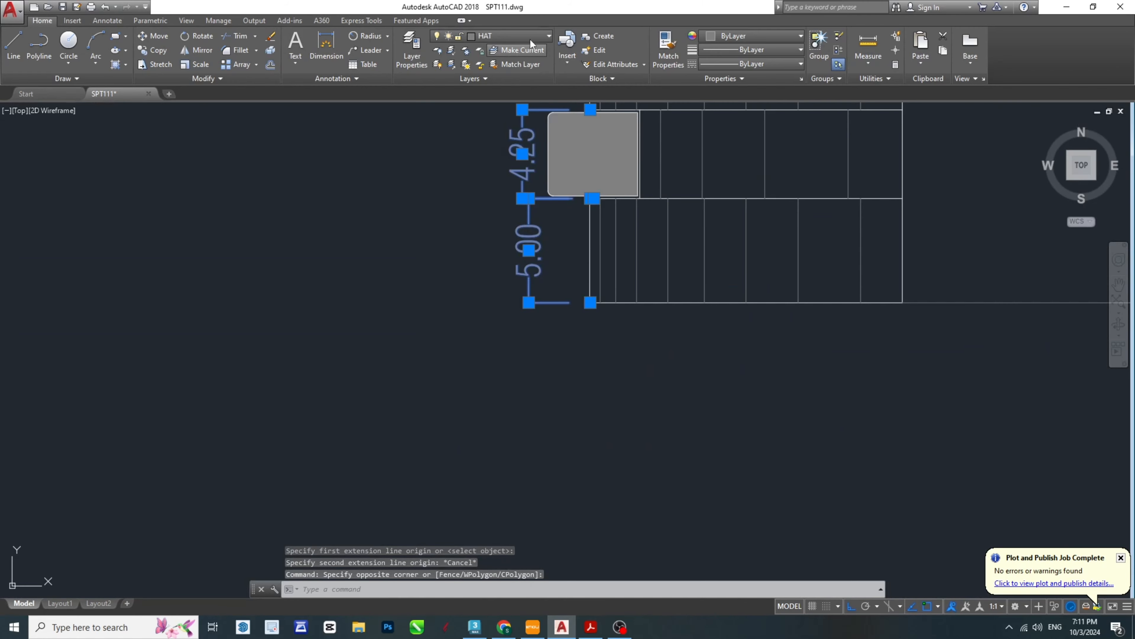
{"action": "left_click", "coordinate": [546, 36]}
{"action": "scroll", "coordinate": [491, 63], "scroll_direction": "up", "scroll_amount": 10}
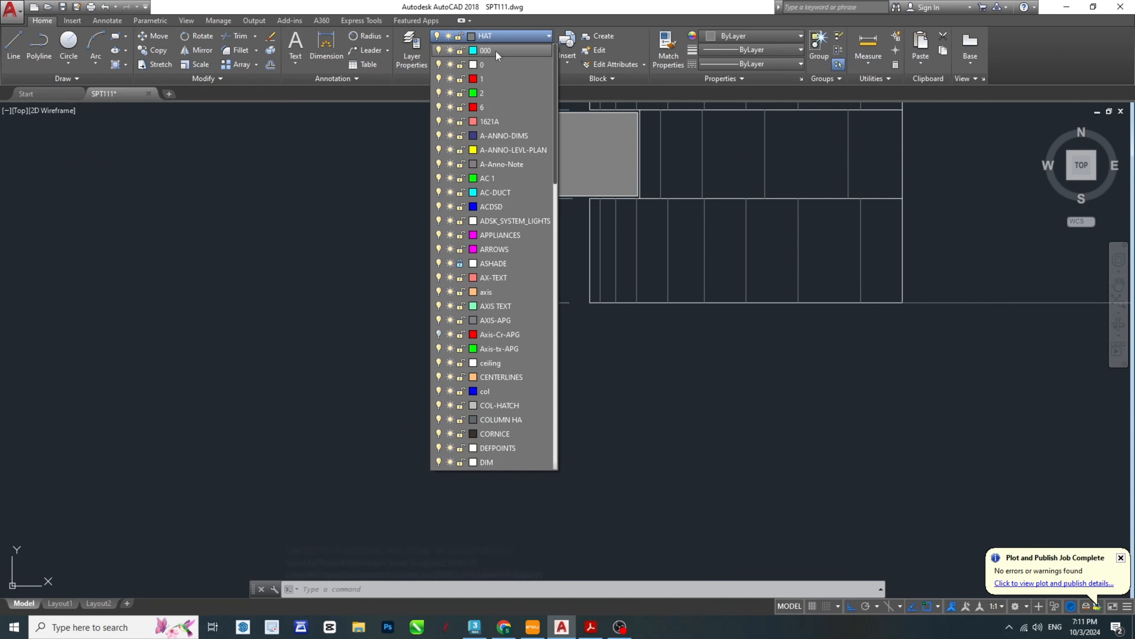
{"action": "left_click", "coordinate": [485, 62]}
{"action": "middle_click_drag", "start_coordinate": [557, 252], "coordinate": [493, 431]}
{"action": "key", "text": "Escape"}
{"action": "key", "text": "Escape"}
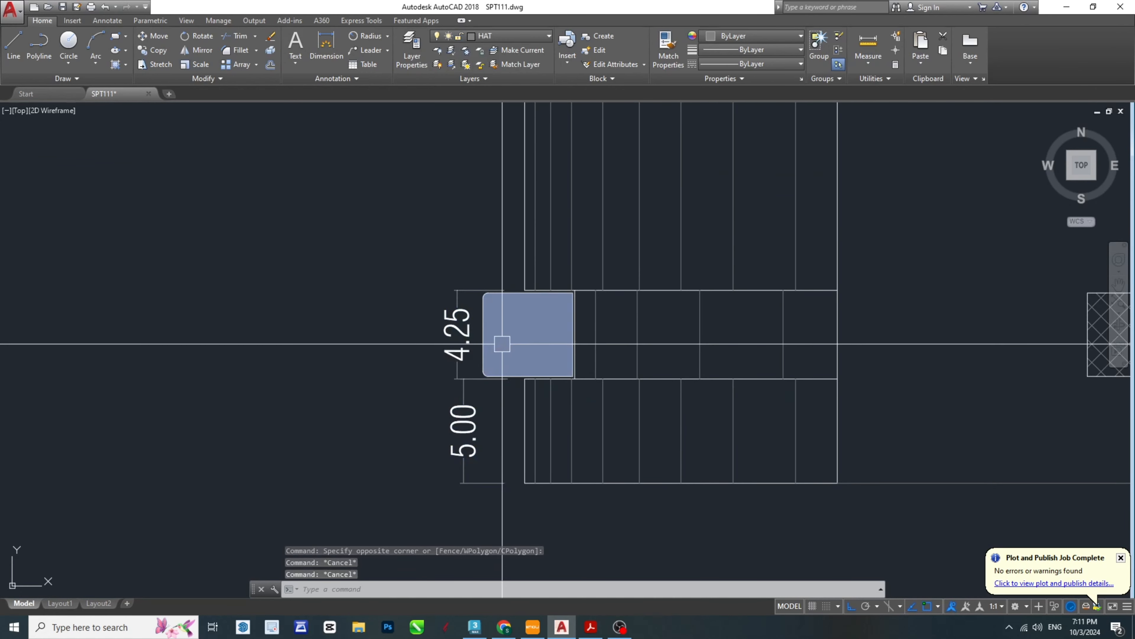
- Add a vertical linear dimension from the groove's upper edge to the top of the body, outside the left leg
{"action": "middle_click_drag", "start_coordinate": [503, 343], "coordinate": [557, 411]}
{"action": "type", "text": "dli"}
{"action": "key", "text": "space"}
{"action": "scroll", "coordinate": [575, 359], "scroll_direction": "up", "scroll_amount": 4}
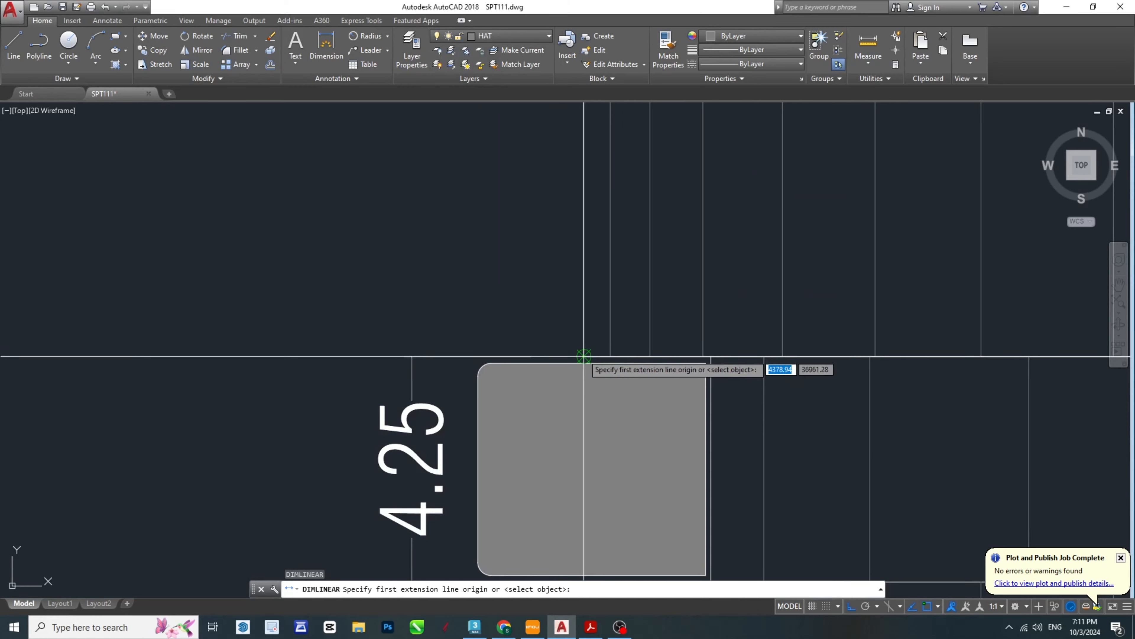
{"action": "left_click", "coordinate": [584, 358]}
{"action": "scroll", "coordinate": [584, 351], "scroll_direction": "down", "scroll_amount": 10}
{"action": "scroll", "coordinate": [590, 152], "scroll_direction": "up", "scroll_amount": 5}
{"action": "left_click", "coordinate": [582, 172]}
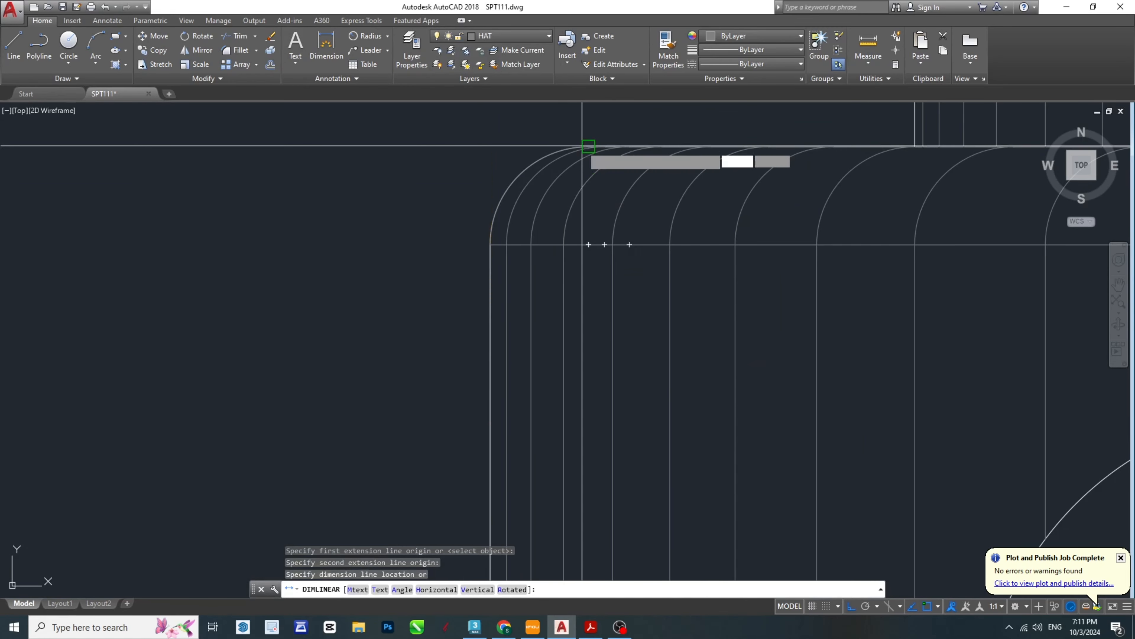
{"action": "scroll", "coordinate": [568, 197], "scroll_direction": "down", "scroll_amount": 3}
{"action": "left_click", "coordinate": [439, 253]}
- Dimension the height of the body's rounded upper-left corner, placing it outside the overall leg dimension
{"action": "key", "text": "space"}
{"action": "scroll", "coordinate": [443, 254], "scroll_direction": "up", "scroll_amount": 5}
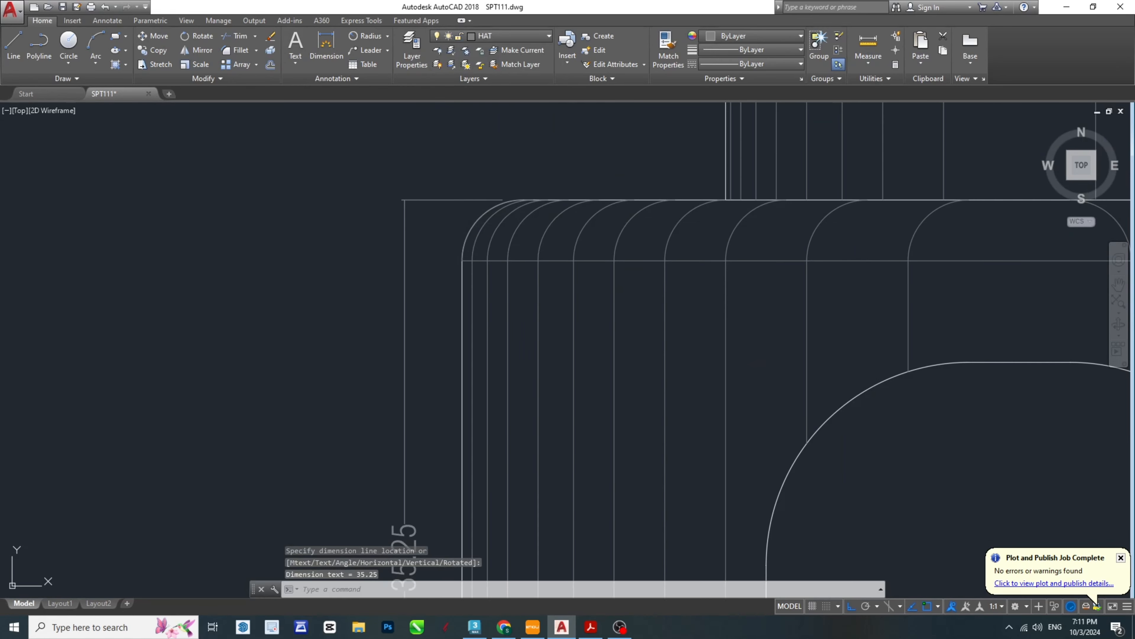
{"action": "left_click", "coordinate": [462, 260]}
{"action": "left_click", "coordinate": [523, 199]}
{"action": "left_click", "coordinate": [344, 233]}
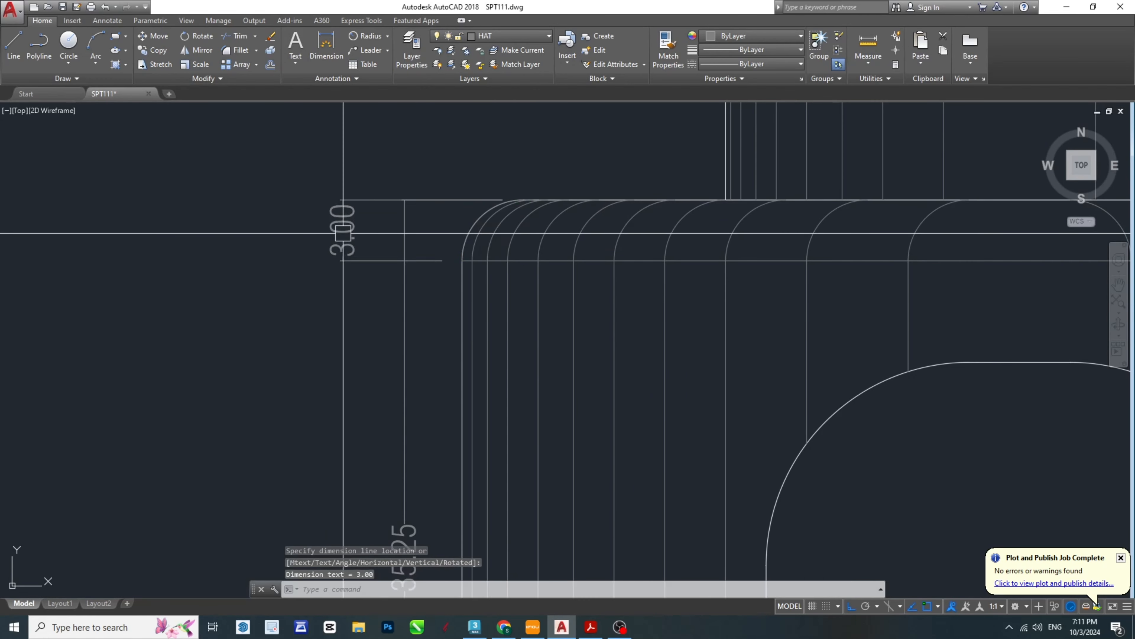
- Dimension the width of the lower collar, placing the dimension line inside the collar
{"action": "scroll", "coordinate": [467, 281], "scroll_direction": "down", "scroll_amount": 6}
{"action": "scroll", "coordinate": [667, 236], "scroll_direction": "up", "scroll_amount": 2}
{"action": "key", "text": "space"}
{"action": "scroll", "coordinate": [666, 234], "scroll_direction": "up", "scroll_amount": 4}
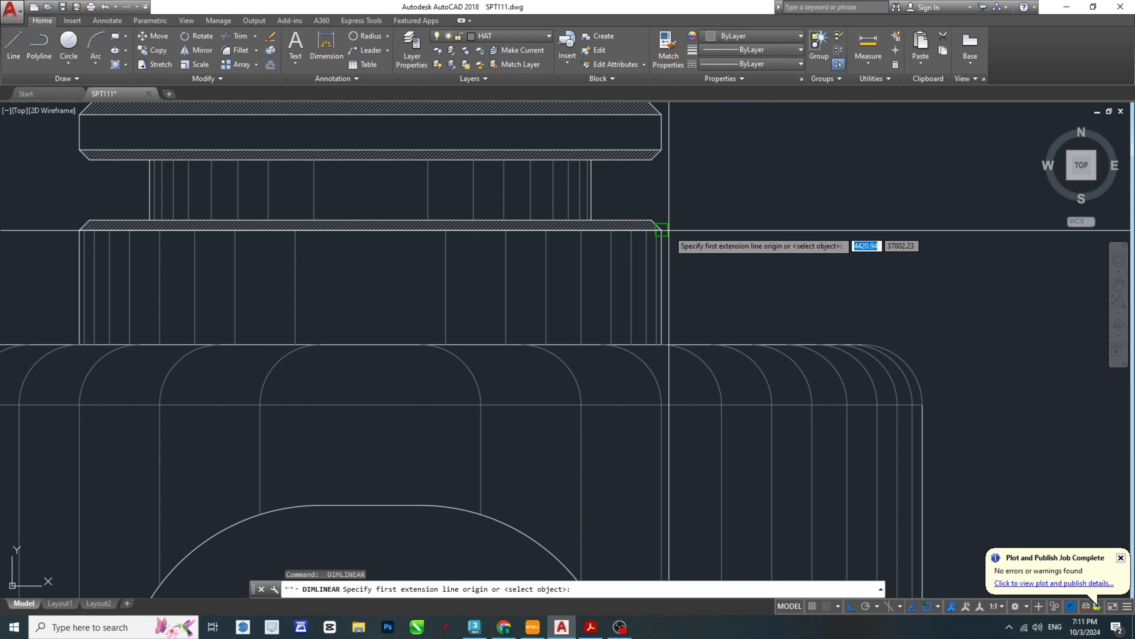
{"action": "left_click", "coordinate": [667, 230]}
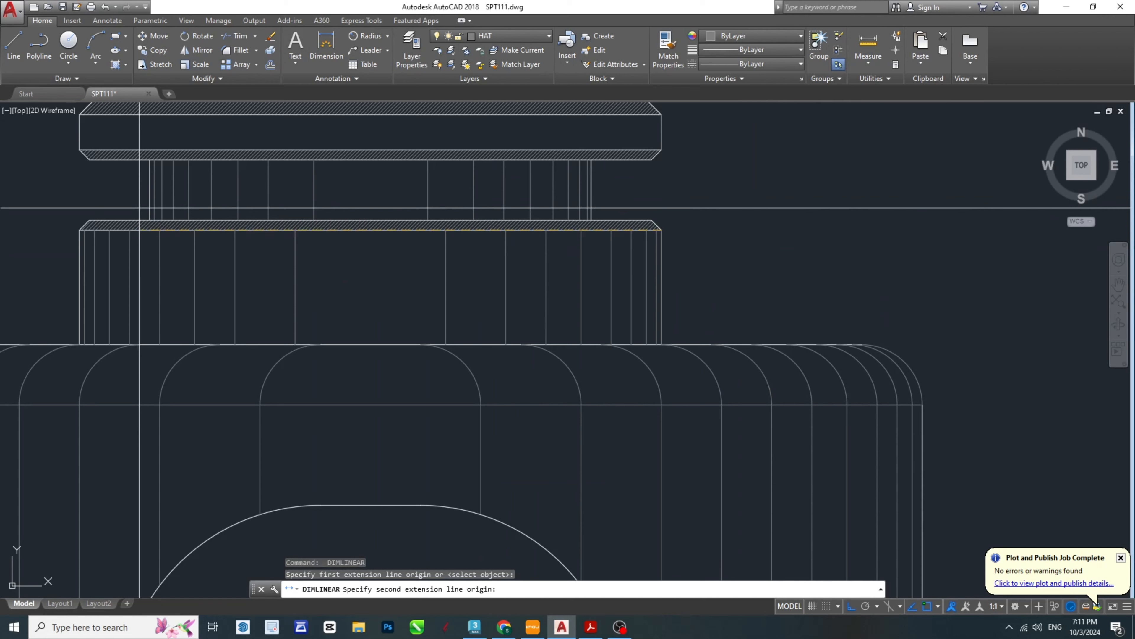
{"action": "left_click", "coordinate": [79, 229]}
{"action": "left_click", "coordinate": [246, 294]}
- Dimension the width of the neck between the two collars, placing the dimension line inside the neck
{"action": "key", "text": "space"}
{"action": "middle_click_drag", "start_coordinate": [190, 223], "coordinate": [274, 323]}
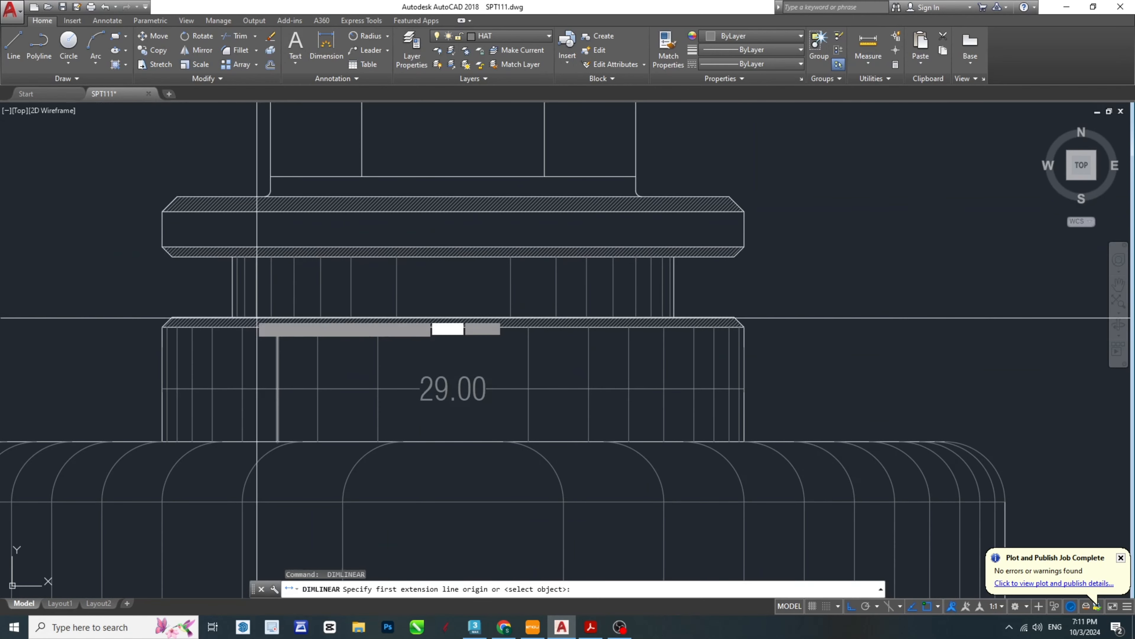
{"action": "left_click", "coordinate": [232, 286]}
{"action": "left_click", "coordinate": [674, 286]}
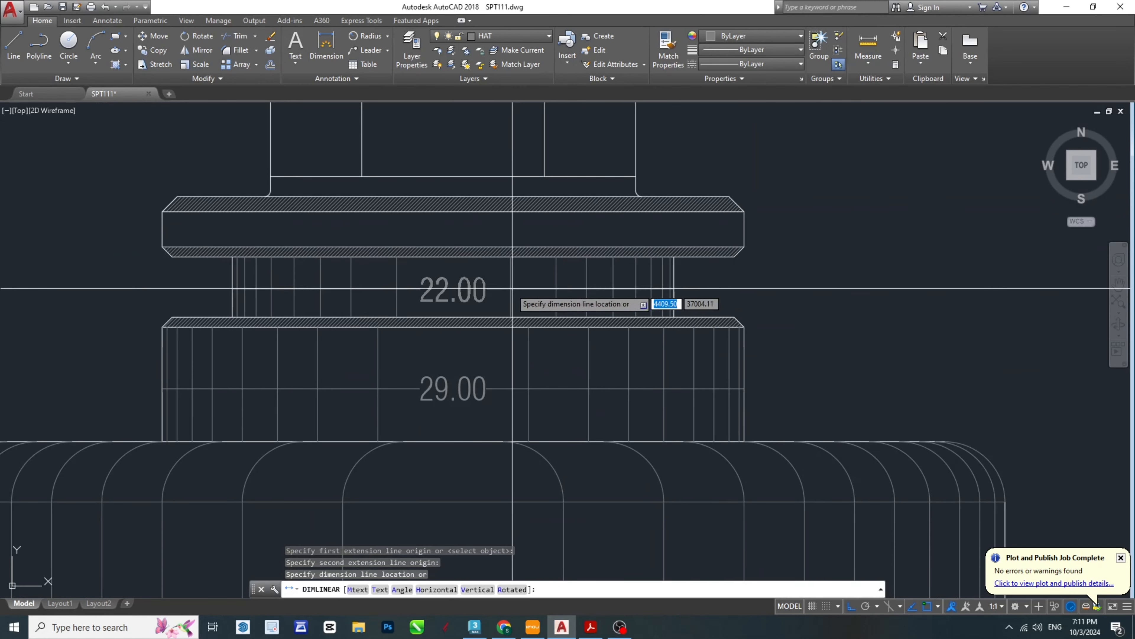
{"action": "left_click", "coordinate": [503, 289]}
- Dimension the width of the upper collar, placing the dimension line above it across the hexagonal head
{"action": "key", "text": "space"}
{"action": "middle_click_drag", "start_coordinate": [161, 232], "coordinate": [219, 310]}
{"action": "left_click", "coordinate": [219, 310]}
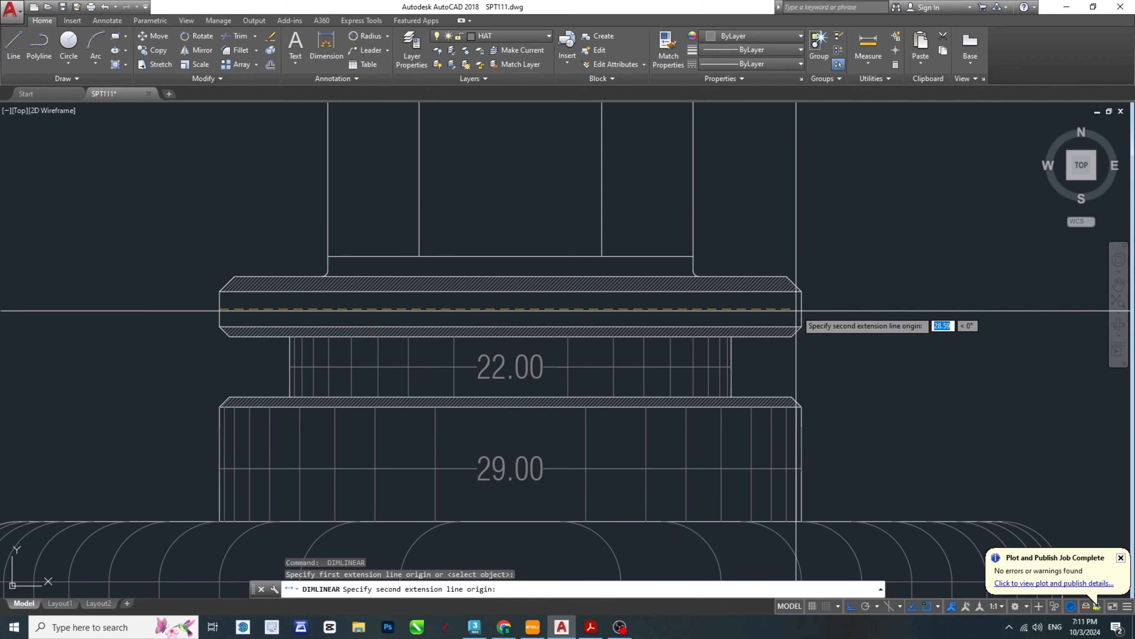
{"action": "left_click", "coordinate": [802, 310]}
{"action": "left_click", "coordinate": [574, 205]}
- Dimension the width of the hexagonal head, placing the dimension line above it
{"action": "middle_click_drag", "start_coordinate": [574, 205], "coordinate": [615, 395]}
{"action": "scroll", "coordinate": [615, 395], "scroll_direction": "down", "scroll_amount": 2}
{"action": "key", "text": "space"}
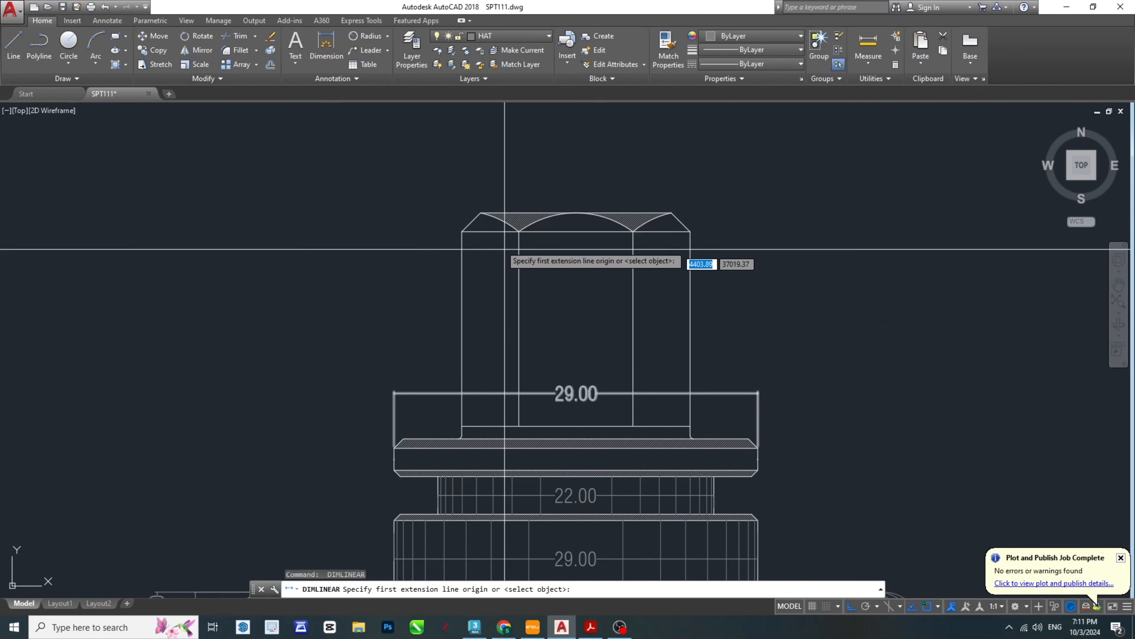
{"action": "left_click", "coordinate": [690, 231]}
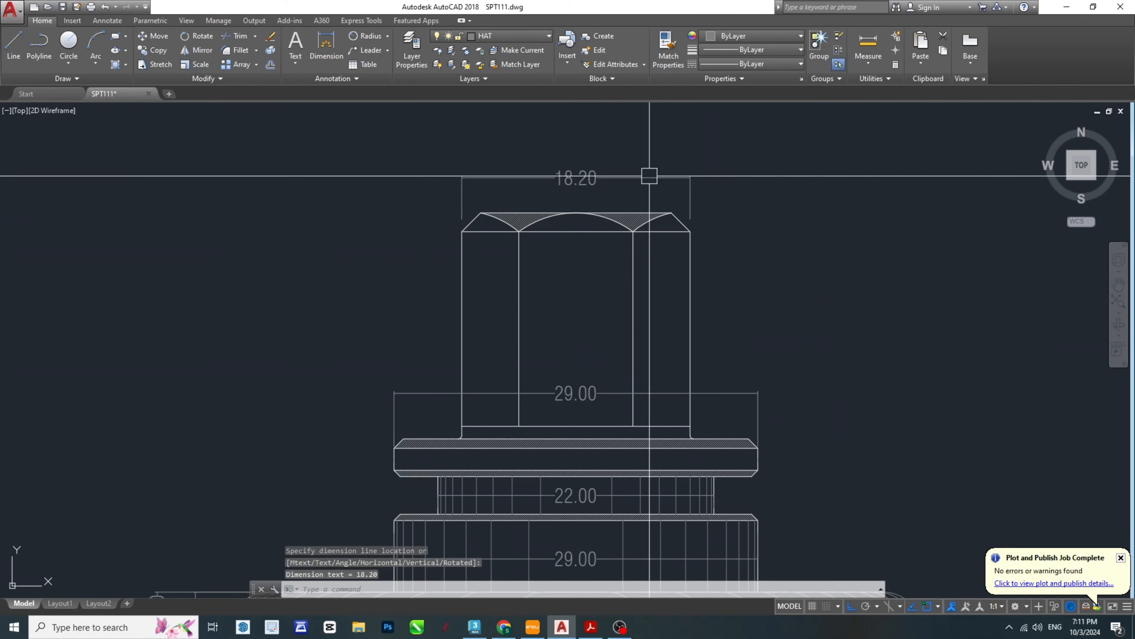
{"action": "left_click", "coordinate": [651, 178]}
- Add a vertical linear dimension for the hexagonal head from its top edge to the upper collar
{"action": "key", "text": "space"}
{"action": "left_click", "coordinate": [672, 214]}
{"action": "left_click", "coordinate": [690, 437]}
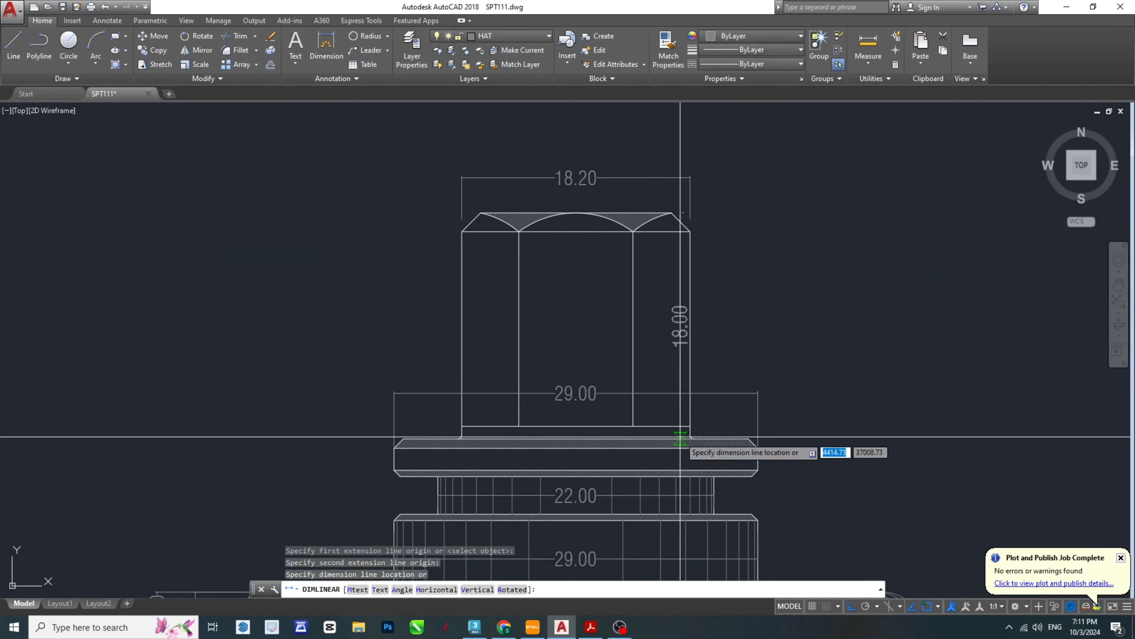
{"action": "left_click", "coordinate": [711, 398]}
- Add a vertical linear dimension for the neck's height between the two collars
{"action": "key", "text": "space"}
{"action": "middle_click_drag", "start_coordinate": [754, 468], "coordinate": [626, 268]}
{"action": "scroll", "coordinate": [612, 275], "scroll_direction": "up", "scroll_amount": 2}
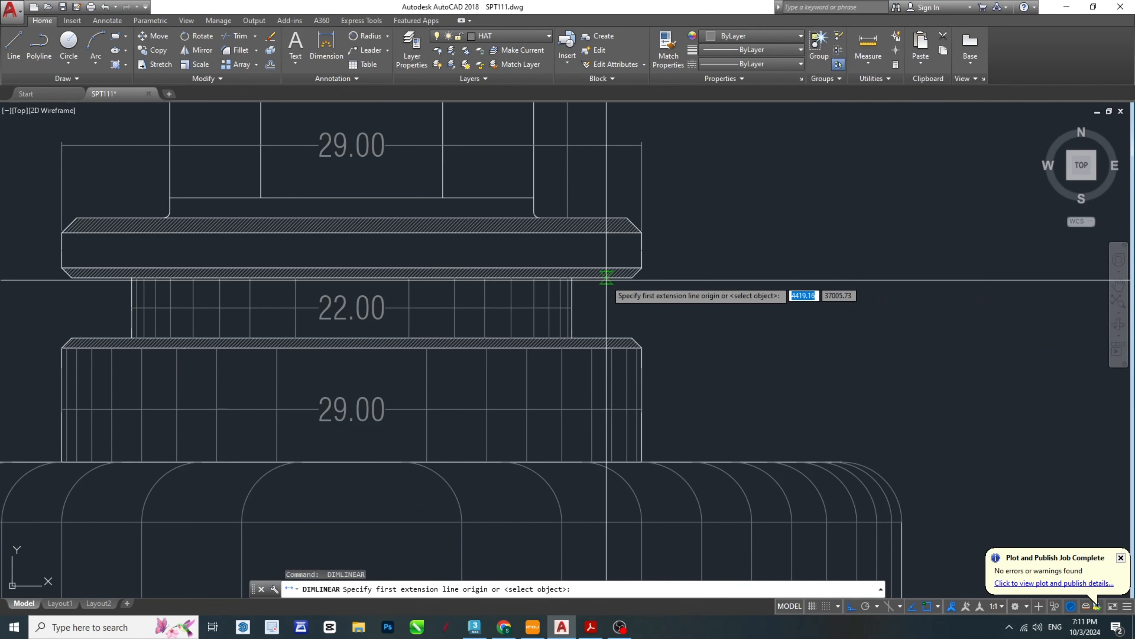
{"action": "left_click", "coordinate": [613, 277]}
{"action": "left_click", "coordinate": [626, 338]}
{"action": "left_click", "coordinate": [693, 321]}
- Add a vertical linear dimension for the upper collar's thickness, in line with the neck height dimension
{"action": "key", "text": "space"}
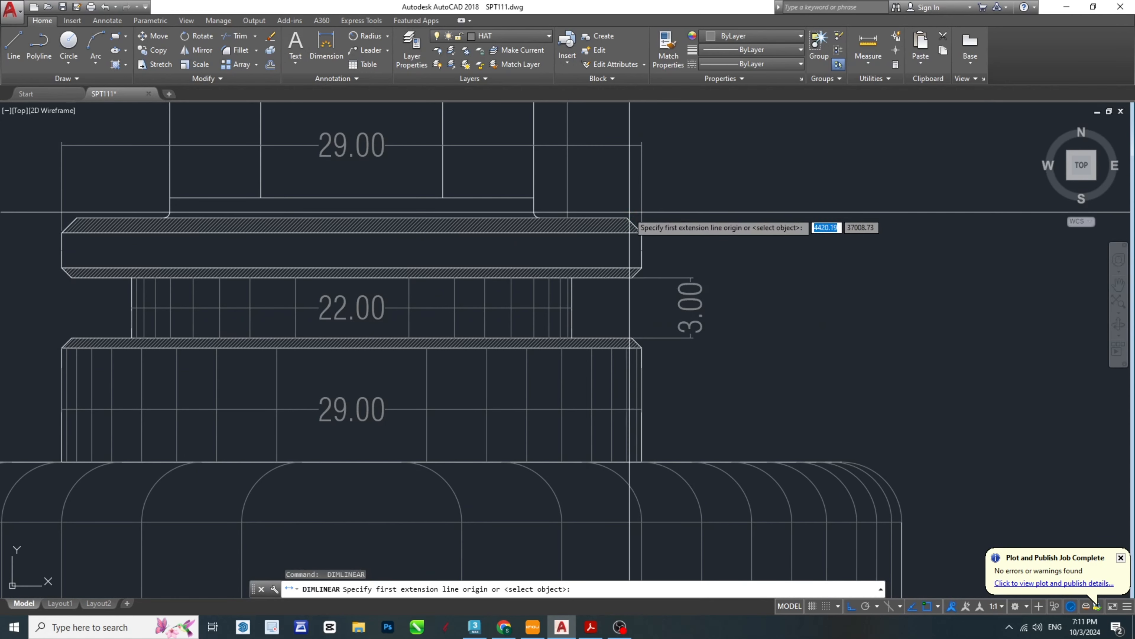
{"action": "left_click", "coordinate": [627, 219]}
{"action": "left_click", "coordinate": [632, 278]}
{"action": "left_click", "coordinate": [696, 264]}
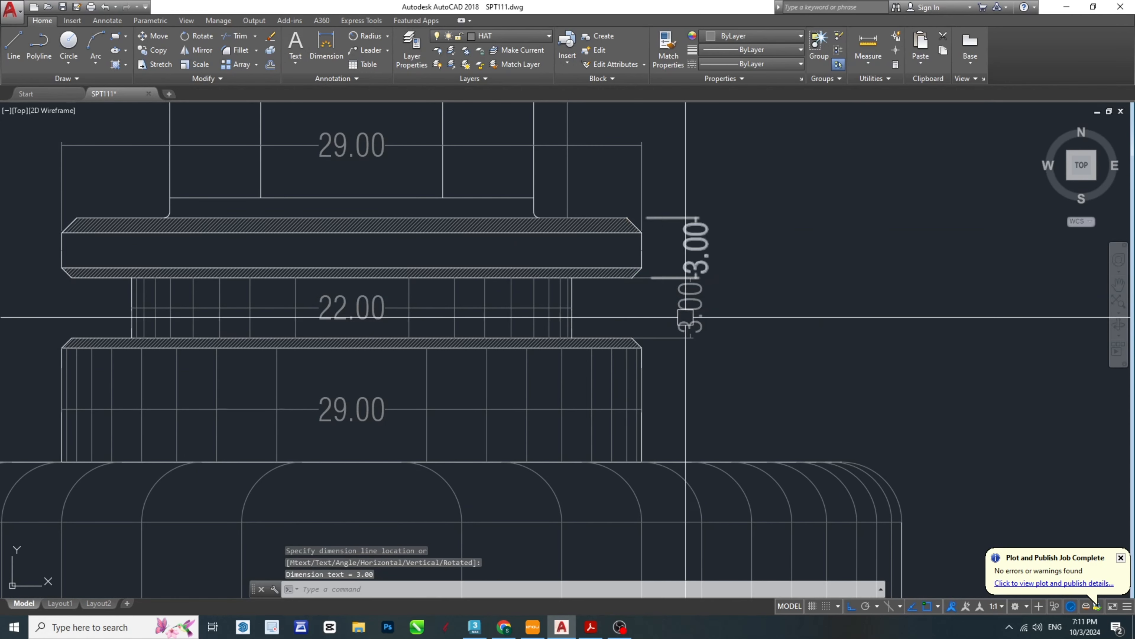
- Add a vertical linear dimension for the lower collar, from its top edge down to the top of the main body
{"action": "key", "text": "space"}
{"action": "left_click", "coordinate": [634, 340]}
{"action": "left_click", "coordinate": [644, 465]}
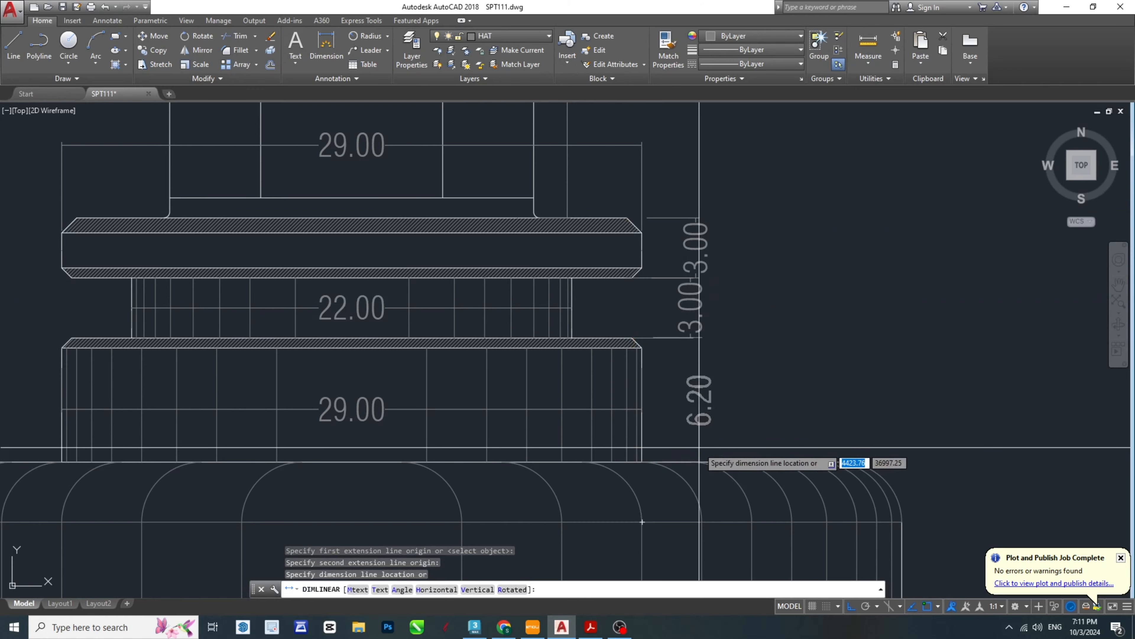
{"action": "left_click", "coordinate": [707, 464]}
- Add a vertical linear dimension for the main body's full height, placing it outside the body's right edge
{"action": "scroll", "coordinate": [651, 271], "scroll_direction": "down", "scroll_amount": 5}
{"action": "key", "text": "space"}
{"action": "scroll", "coordinate": [658, 280], "scroll_direction": "up", "scroll_amount": 4}
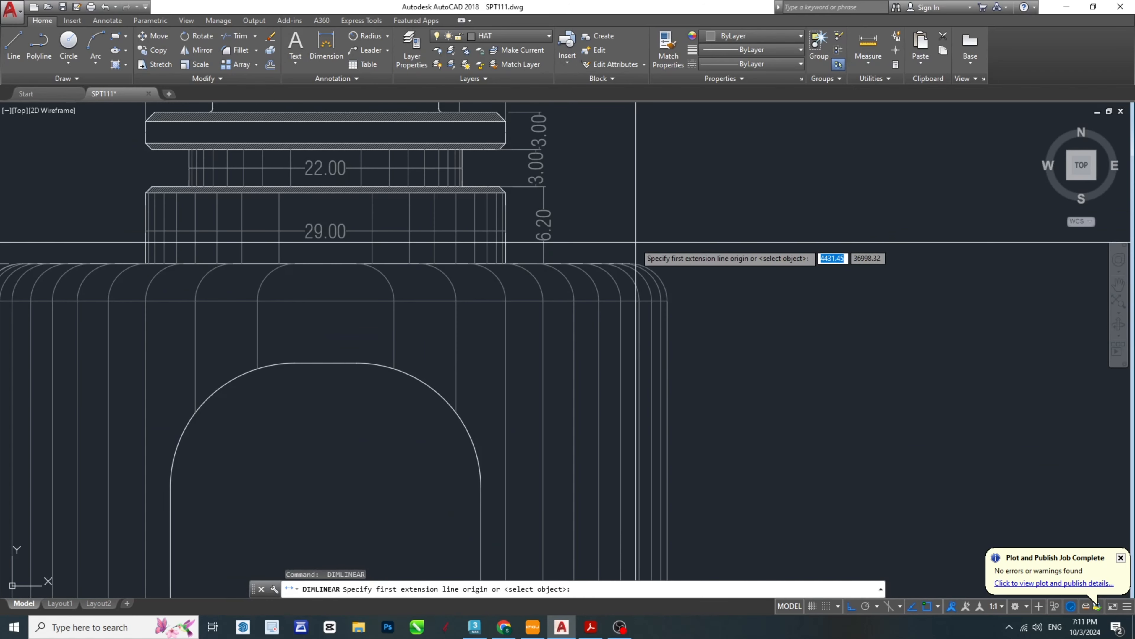
{"action": "left_click", "coordinate": [621, 265]}
{"action": "scroll", "coordinate": [679, 254], "scroll_direction": "down", "scroll_amount": 8}
{"action": "scroll", "coordinate": [691, 371], "scroll_direction": "up", "scroll_amount": 6}
{"action": "scroll", "coordinate": [693, 373], "scroll_direction": "up", "scroll_amount": 2}
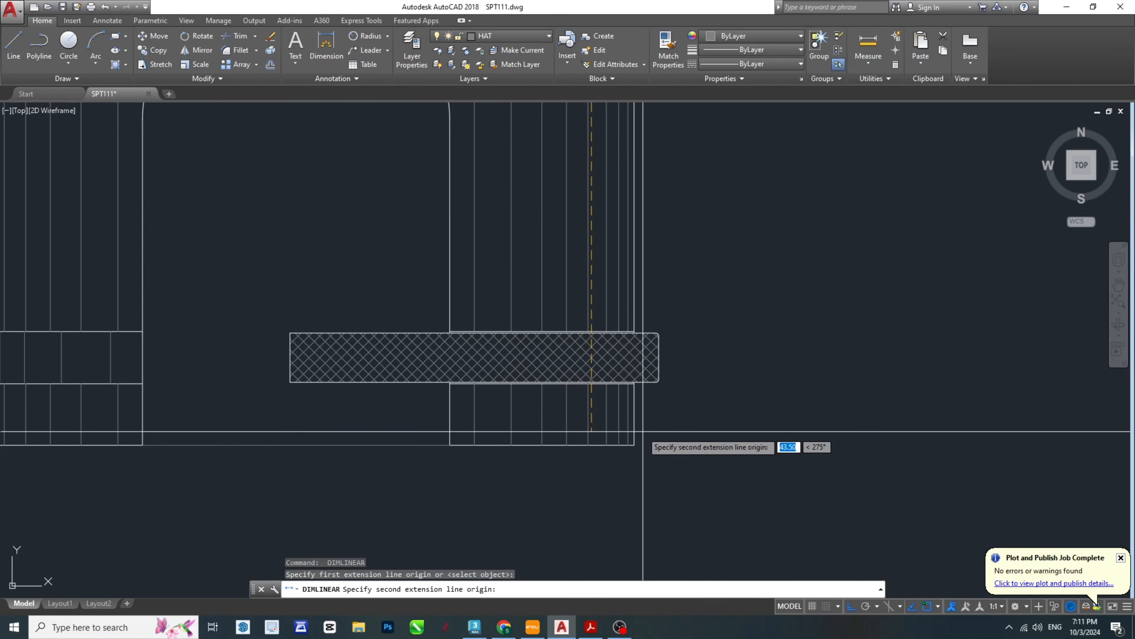
{"action": "left_click", "coordinate": [637, 442]}
{"action": "scroll", "coordinate": [692, 404], "scroll_direction": "down", "scroll_amount": 6}
{"action": "left_click", "coordinate": [685, 407]}
{"action": "key", "text": "space"}
{"action": "scroll", "coordinate": [562, 398], "scroll_direction": "up", "scroll_amount": 4}
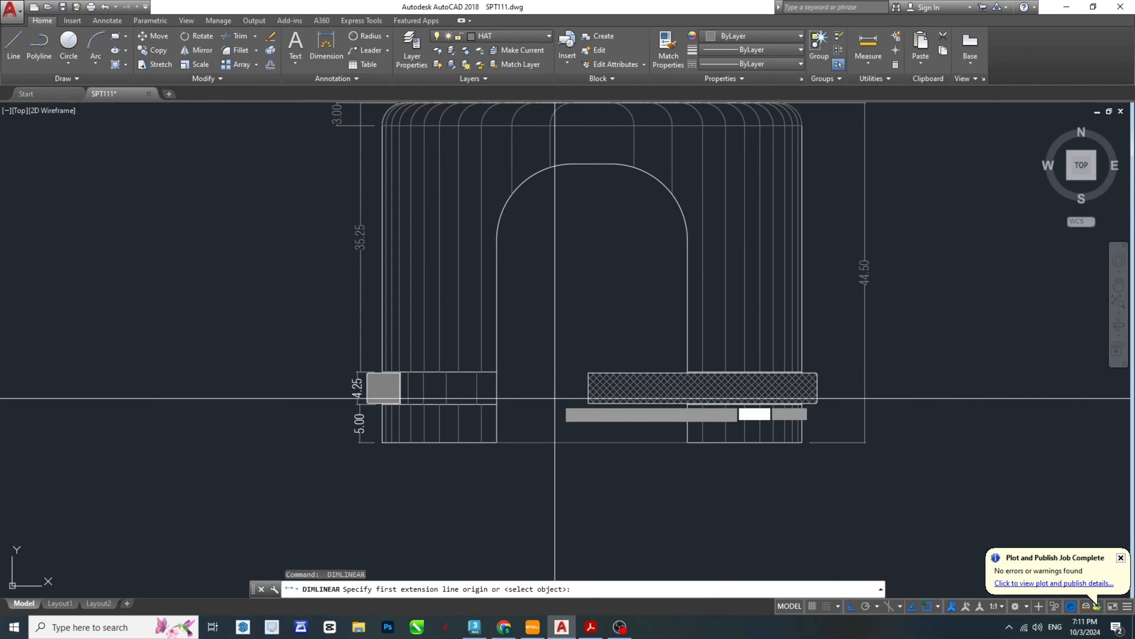
{"action": "left_click", "coordinate": [589, 372]}
{"action": "left_click", "coordinate": [817, 373]}
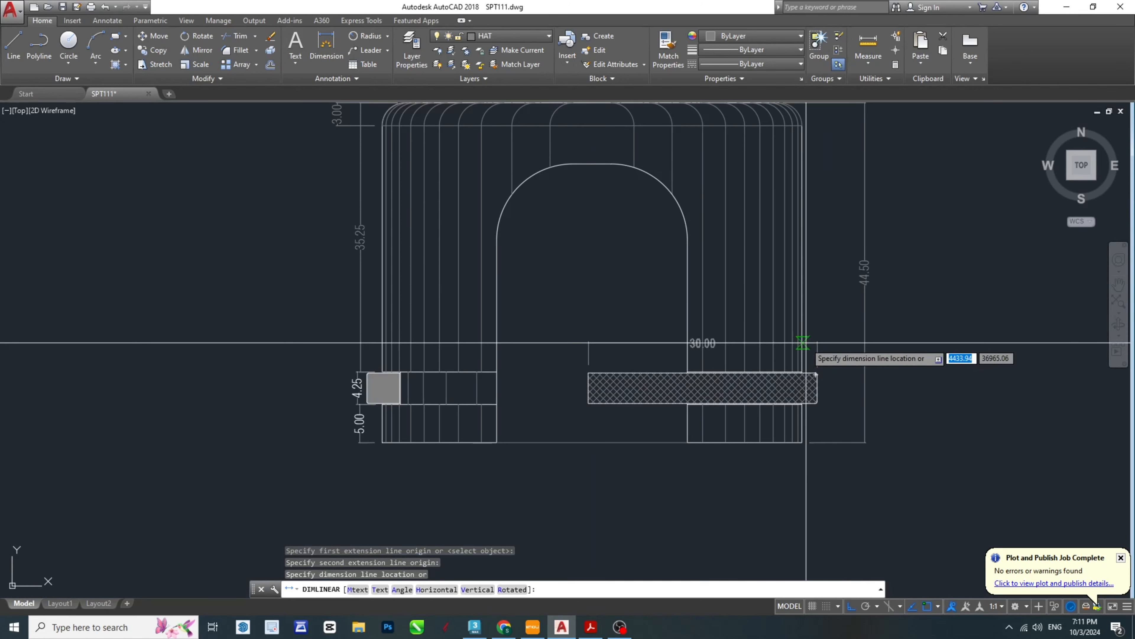
{"action": "scroll", "coordinate": [821, 353], "scroll_direction": "up", "scroll_amount": 4}
{"action": "key", "text": "Escape"}
{"action": "key", "text": "space"}
{"action": "left_click", "coordinate": [813, 424]}
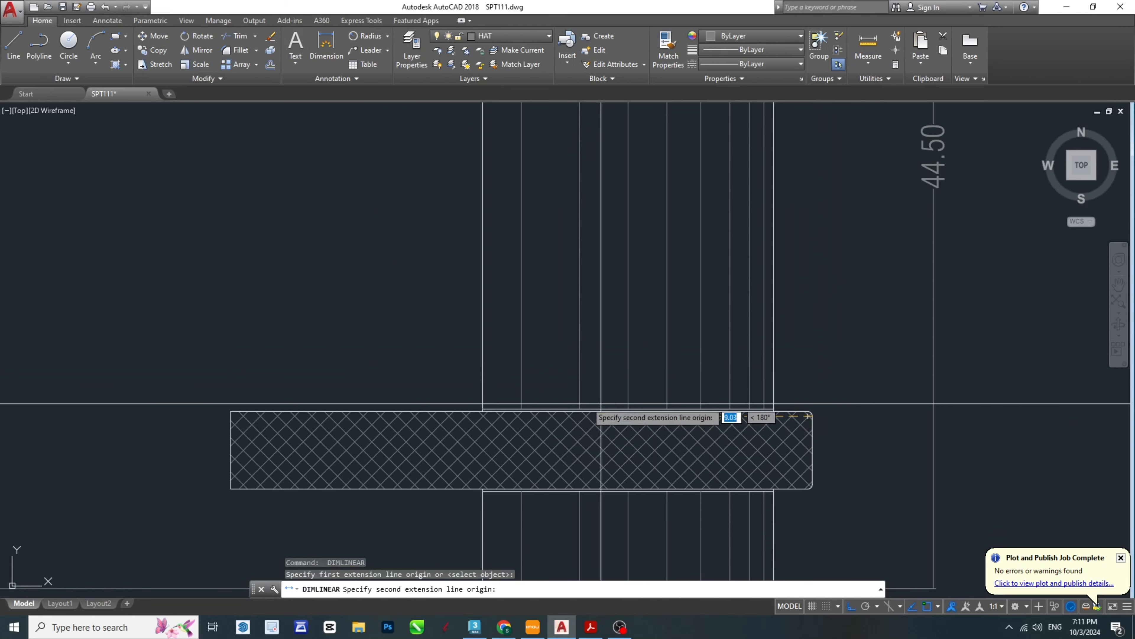
{"action": "key", "text": "Escape"}
- Dimension the full length of the cross-hatched bar, including its rounded end, placing the dimension line above it
{"action": "scroll", "coordinate": [710, 433], "scroll_direction": "up", "scroll_amount": 7}
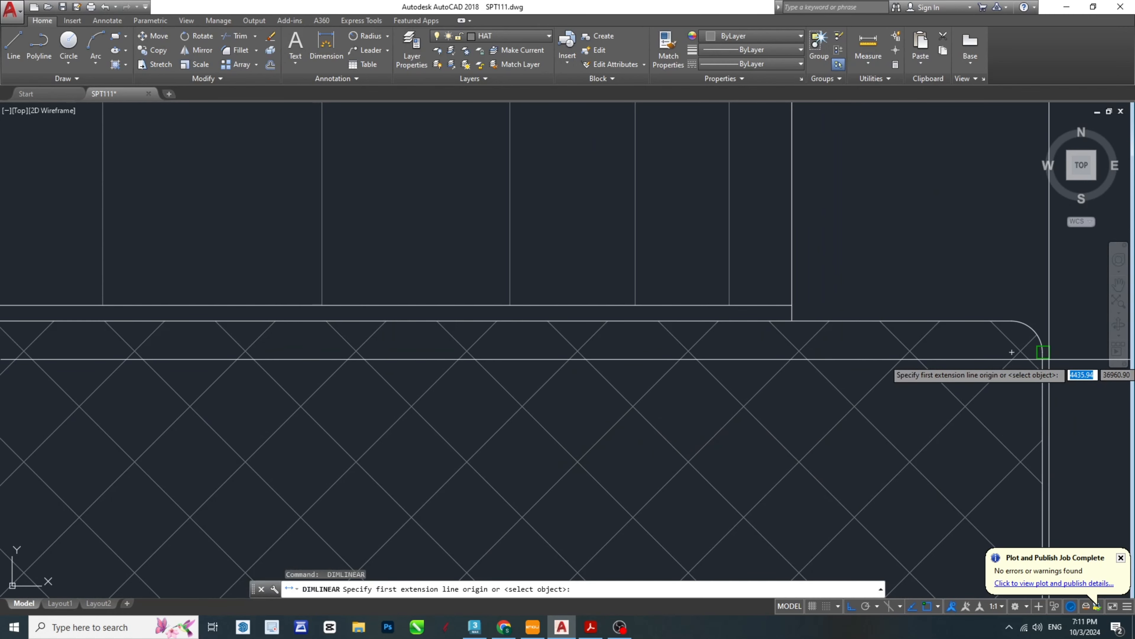
{"action": "scroll", "coordinate": [832, 326], "scroll_direction": "down", "scroll_amount": 6}
{"action": "left_click", "coordinate": [291, 320]}
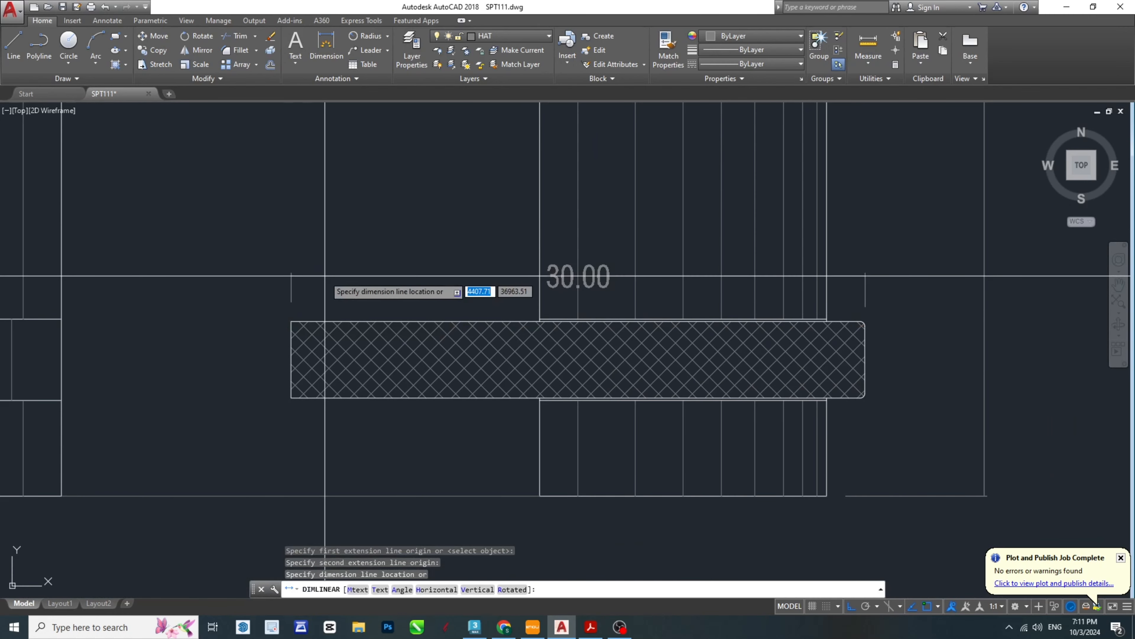
{"action": "left_click", "coordinate": [325, 274]}
- Add a vertical linear dimension for the right leg's lower section beneath the cross-hatched bar, on the opening side
{"action": "middle_click_drag", "start_coordinate": [413, 362], "coordinate": [552, 296]}
{"action": "key", "text": "space"}
{"action": "left_click", "coordinate": [690, 336]}
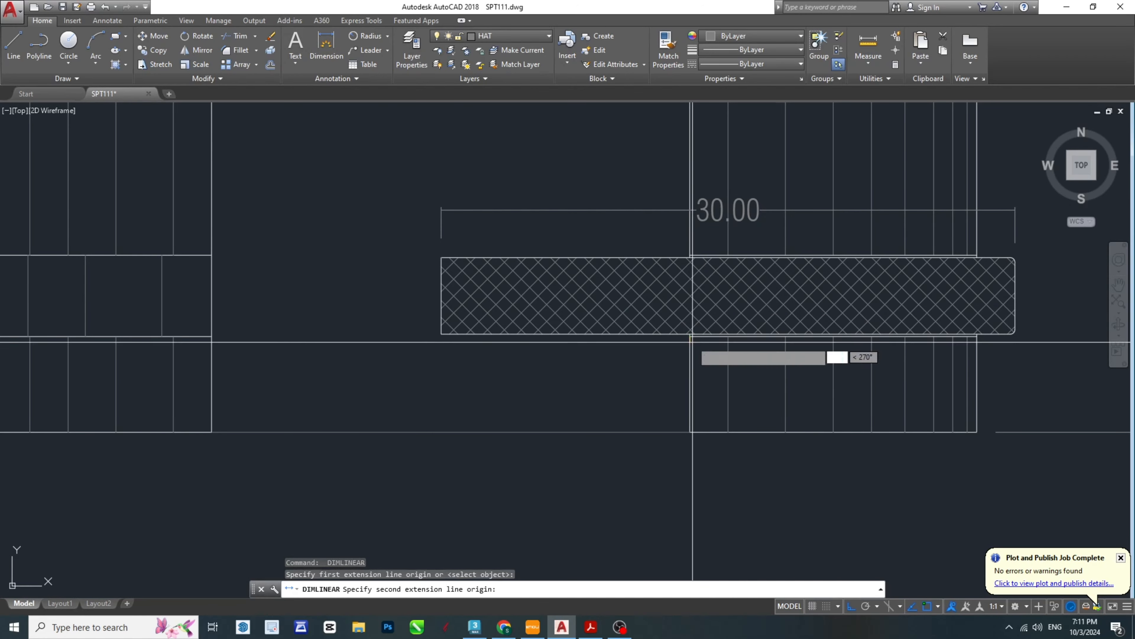
{"action": "left_click", "coordinate": [689, 432]}
{"action": "left_click", "coordinate": [622, 416]}
- Add aligned vertical linear dimensions for the left leg's lower section and the groove above it, on the leg's inner side
{"action": "middle_click_drag", "start_coordinate": [442, 396], "coordinate": [670, 385]}
{"action": "scroll", "coordinate": [670, 385], "scroll_direction": "down", "scroll_amount": 2}
{"action": "key", "text": "space"}
{"action": "left_click", "coordinate": [527, 347]}
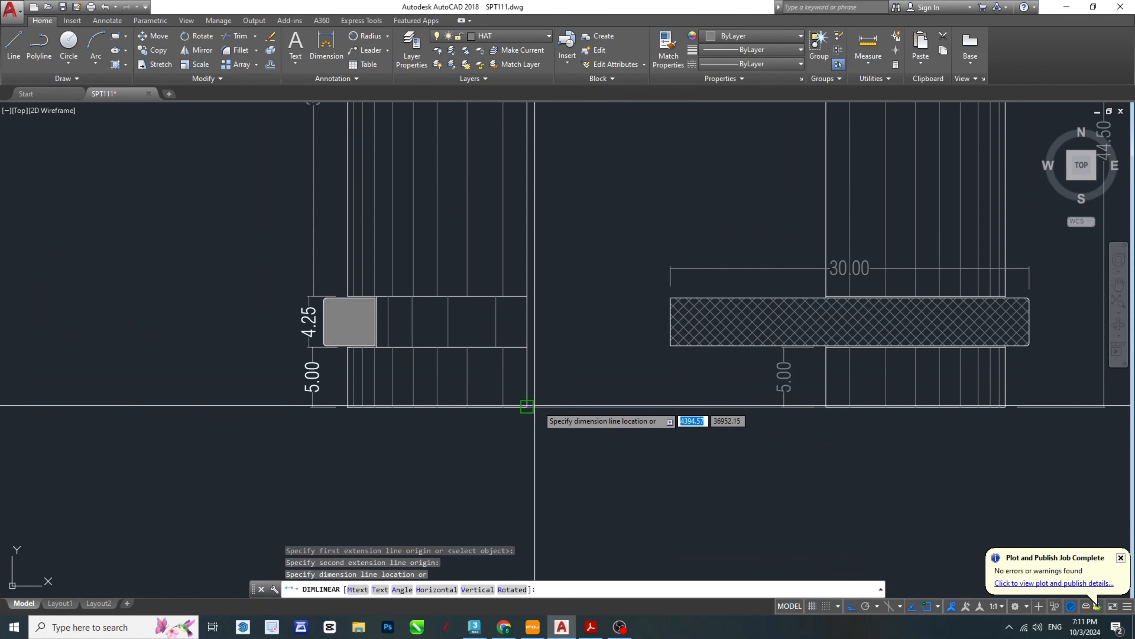
{"action": "left_click", "coordinate": [564, 380]}
{"action": "key", "text": "space"}
{"action": "left_click", "coordinate": [527, 348]}
{"action": "left_click", "coordinate": [527, 298]}
{"action": "left_click", "coordinate": [563, 299]}
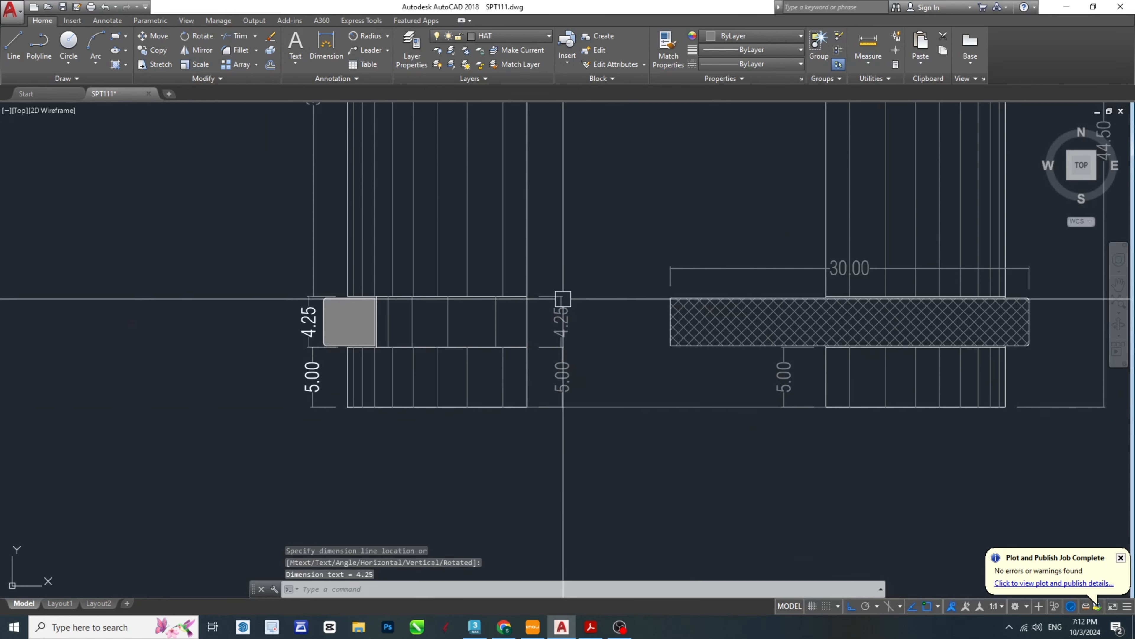
- Add a vertical linear dimension for the arched opening, from the body's base line to the top of the arch
{"action": "key", "text": "space"}
{"action": "scroll", "coordinate": [615, 313], "scroll_direction": "down", "scroll_amount": 4}
{"action": "left_click", "coordinate": [620, 350]}
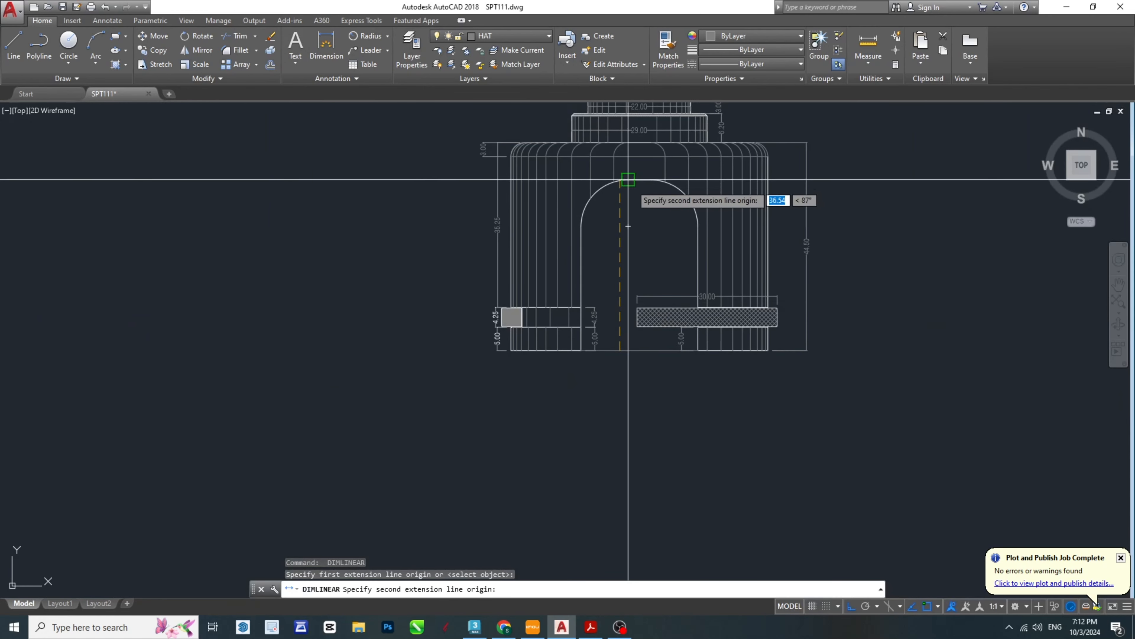
{"action": "left_click", "coordinate": [628, 178]}
{"action": "scroll", "coordinate": [633, 221], "scroll_direction": "up", "scroll_amount": 2}
{"action": "left_click", "coordinate": [626, 246]}
- Dimension the arched opening's width between the arc ends, placing the dimension line inside the opening
{"action": "key", "text": "space"}
{"action": "left_click", "coordinate": [550, 230]}
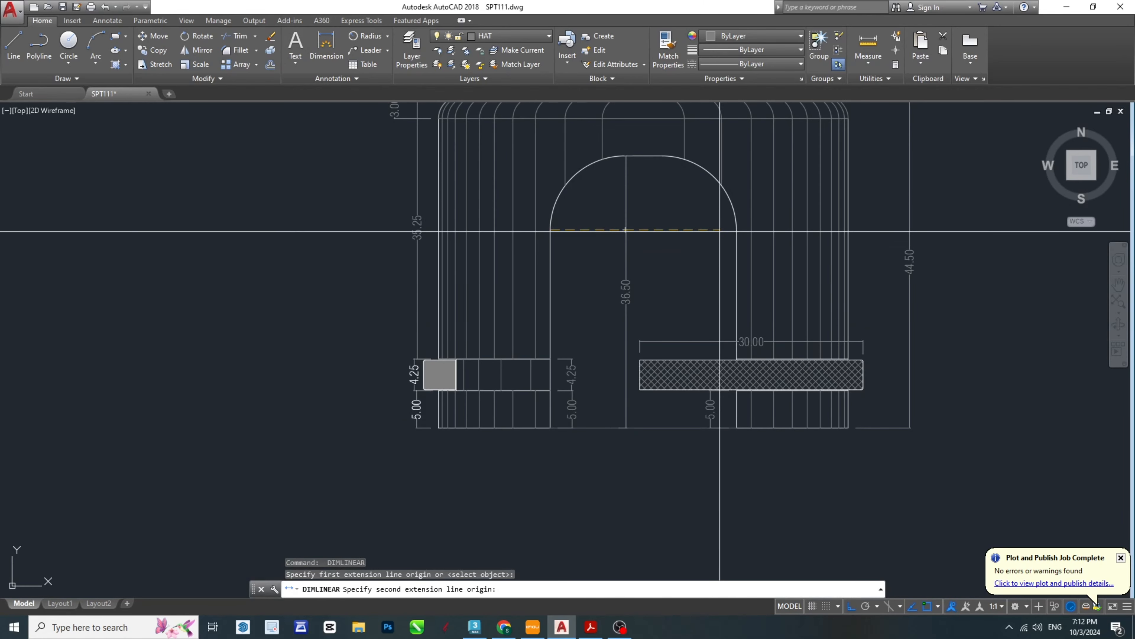
{"action": "left_click", "coordinate": [737, 230]}
{"action": "left_click", "coordinate": [706, 253]}
- Add a horizontal linear dimension for the left leg's width, placed below the base line
{"action": "key", "text": "space"}
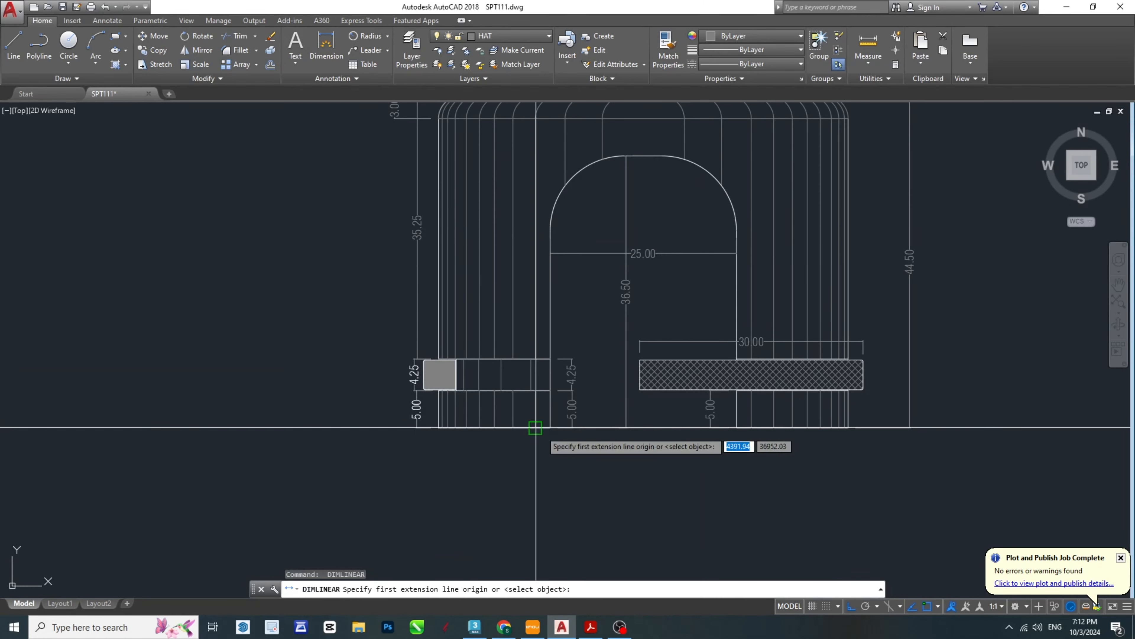
{"action": "scroll", "coordinate": [438, 428], "scroll_direction": "up", "scroll_amount": 5}
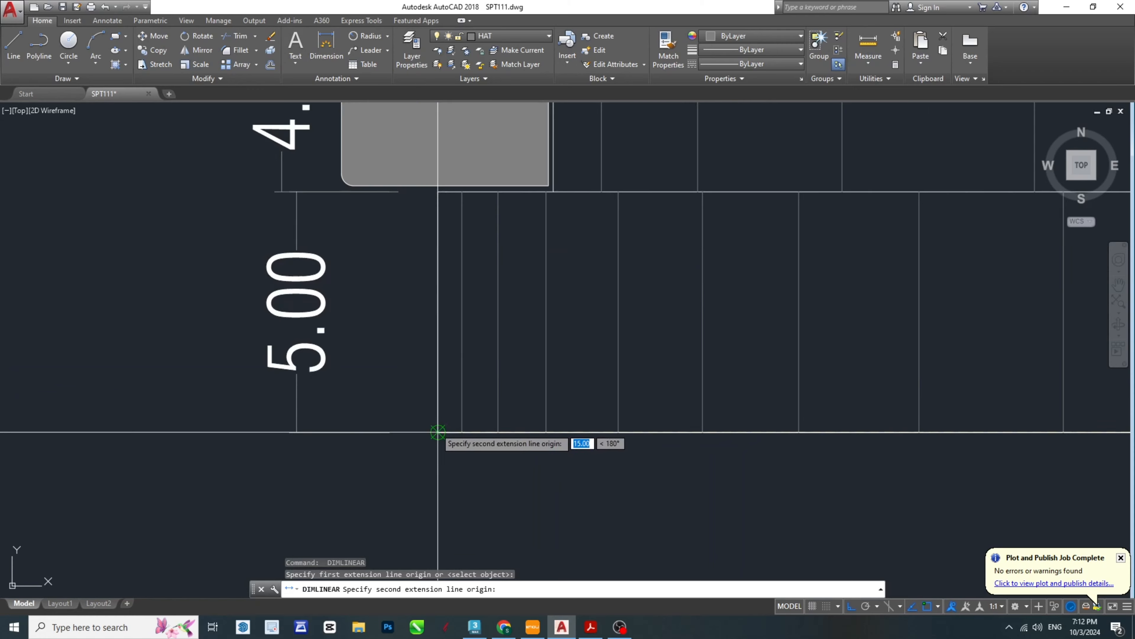
{"action": "left_click", "coordinate": [438, 432]}
{"action": "scroll", "coordinate": [442, 492], "scroll_direction": "down", "scroll_amount": 2}
{"action": "left_click", "coordinate": [447, 510]}
- Add a horizontal linear dimension for the right leg's width, placed below the base line
{"action": "middle_click_drag", "start_coordinate": [1100, 530], "coordinate": [590, 436]}
{"action": "scroll", "coordinate": [590, 435], "scroll_direction": "down", "scroll_amount": 2}
{"action": "key", "text": "space"}
{"action": "middle_click_drag", "start_coordinate": [874, 400], "coordinate": [571, 398]}
{"action": "left_click", "coordinate": [628, 388]}
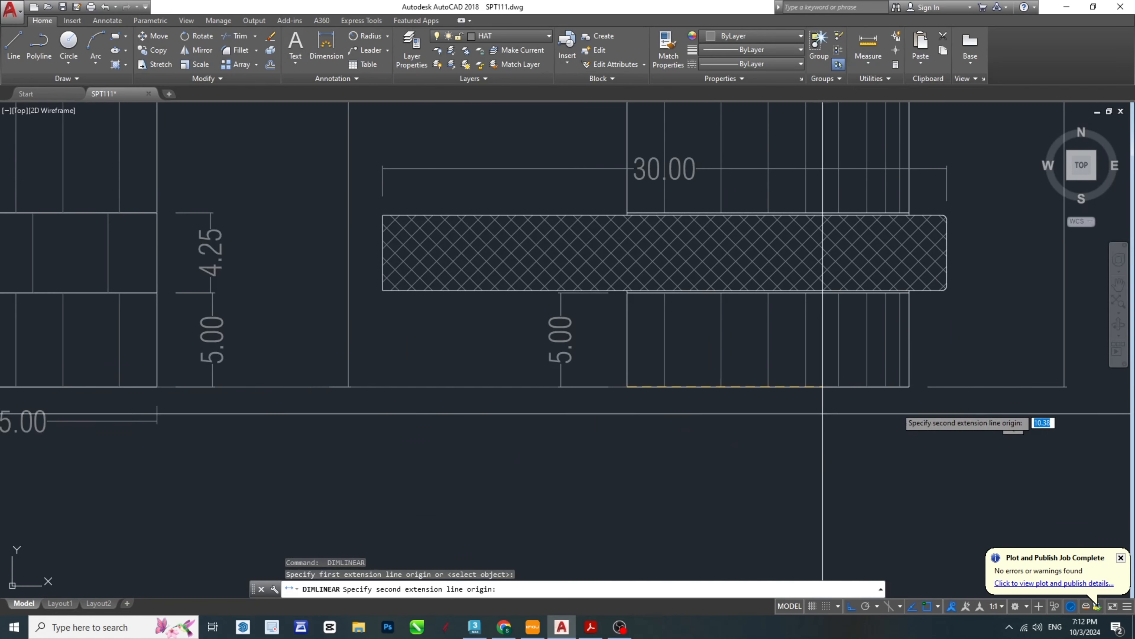
{"action": "left_click", "coordinate": [909, 386]}
{"action": "left_click", "coordinate": [804, 449]}
- Dimension the gap between the two legs along the base line, placing it between the leg width dimensions
{"action": "key", "text": "space"}
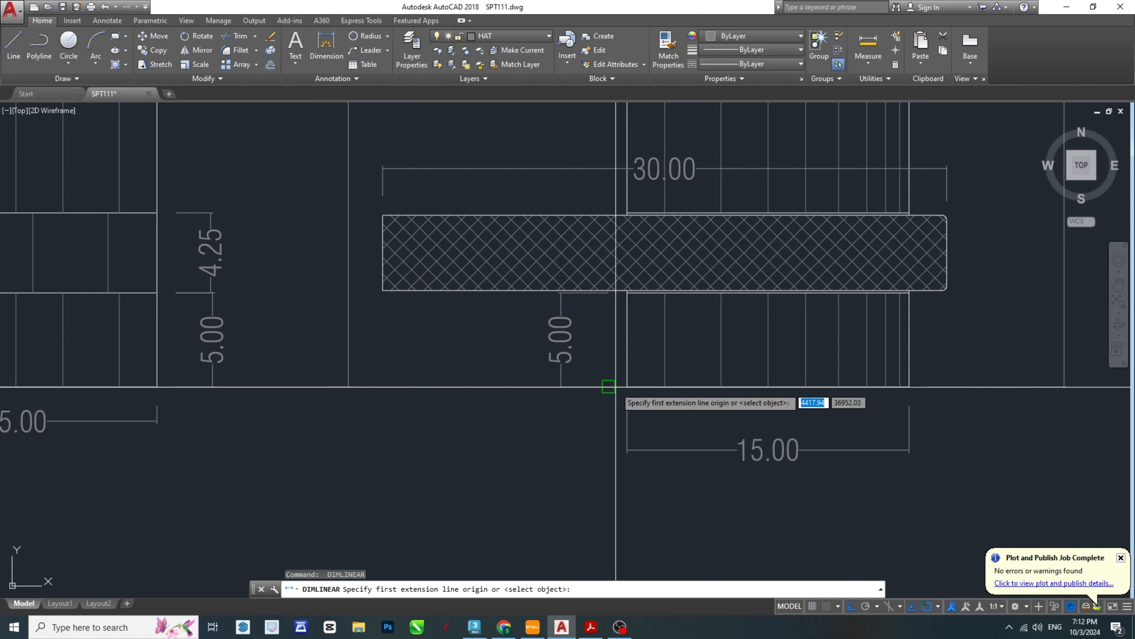
{"action": "left_click", "coordinate": [628, 386]}
{"action": "left_click", "coordinate": [157, 387]}
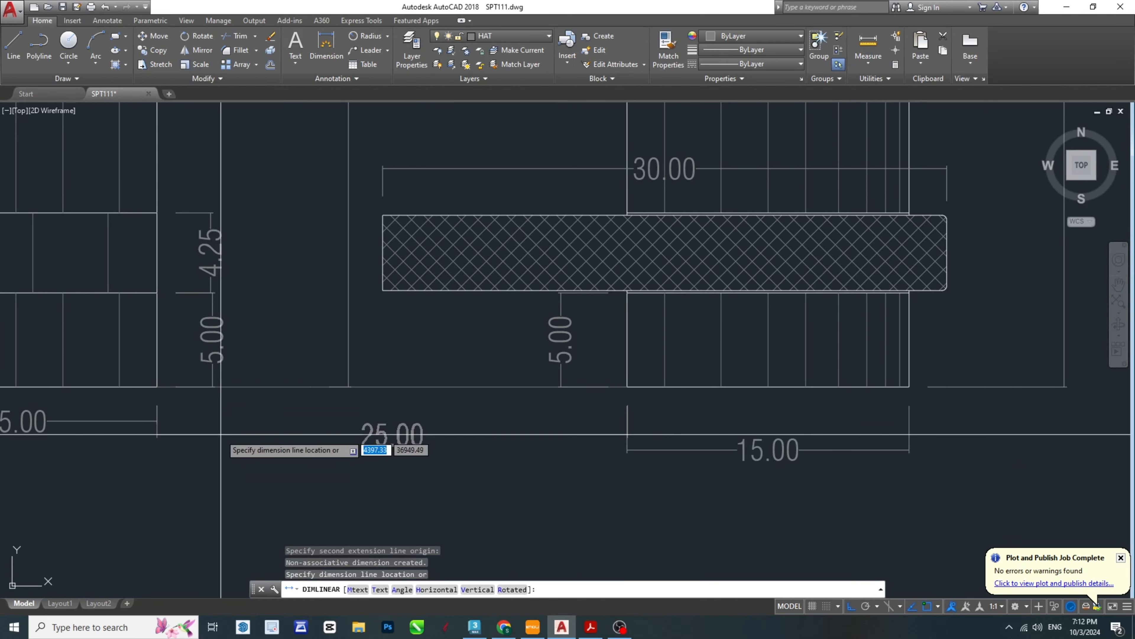
{"action": "left_click", "coordinate": [223, 435]}
- Dimension the body's overall width between its outer bottom corners, placing it below the leg and gap dimensions
{"action": "middle_click_drag", "start_coordinate": [397, 425], "coordinate": [590, 408]}
{"action": "key", "text": "space"}
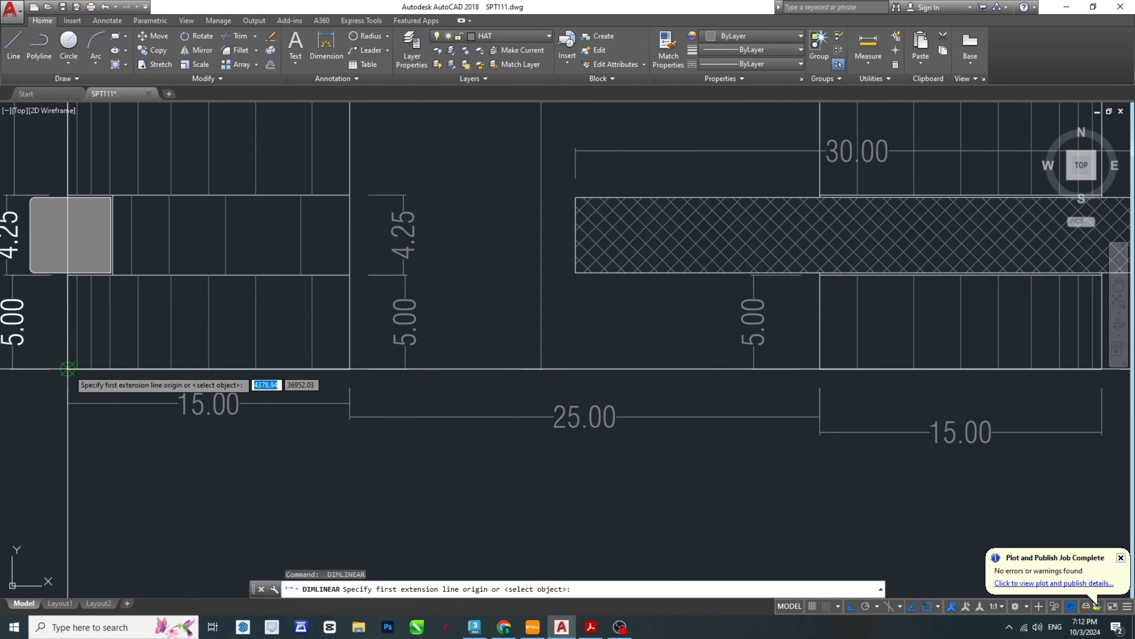
{"action": "left_click", "coordinate": [68, 368]}
{"action": "scroll", "coordinate": [251, 399], "scroll_direction": "down", "scroll_amount": 4}
{"action": "left_click", "coordinate": [584, 388]}
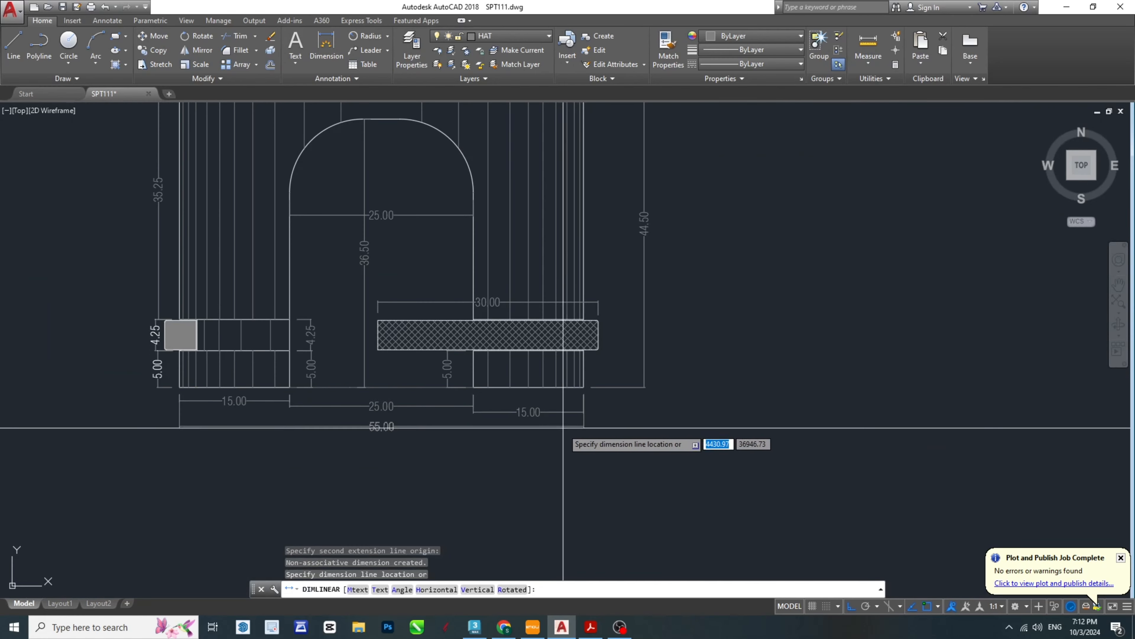
{"action": "left_click", "coordinate": [573, 437]}
- Add a vertical linear dimension for the part's overall height, from the hexagonal head's top to the base, outside the left side
{"action": "middle_click_drag", "start_coordinate": [502, 381], "coordinate": [575, 418]}
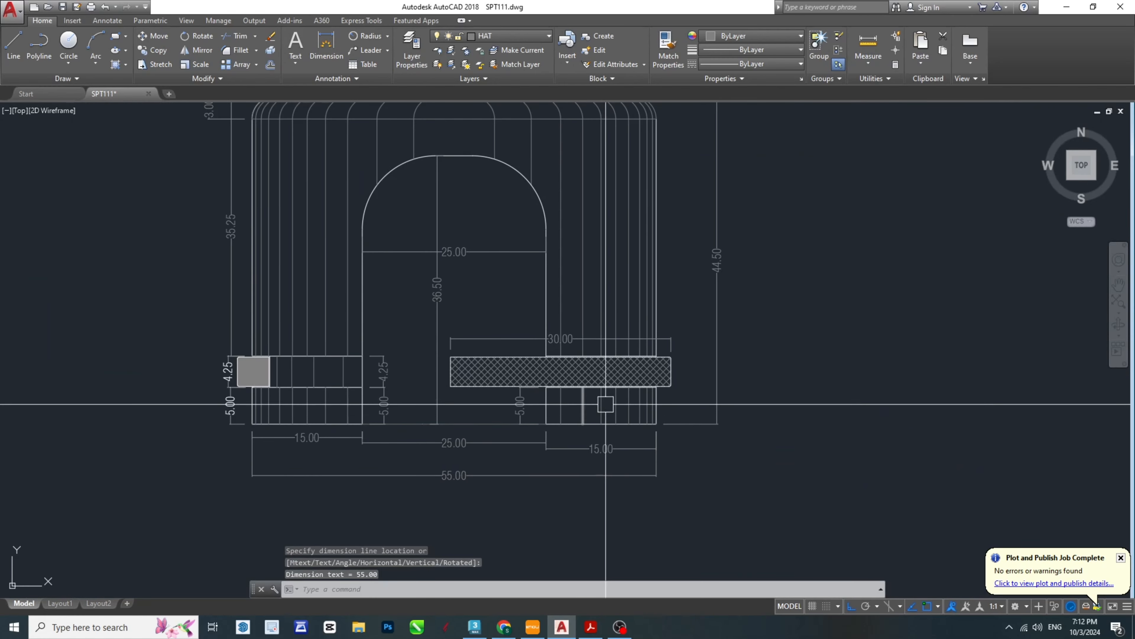
{"action": "middle_click_drag", "start_coordinate": [656, 258], "coordinate": [762, 435]}
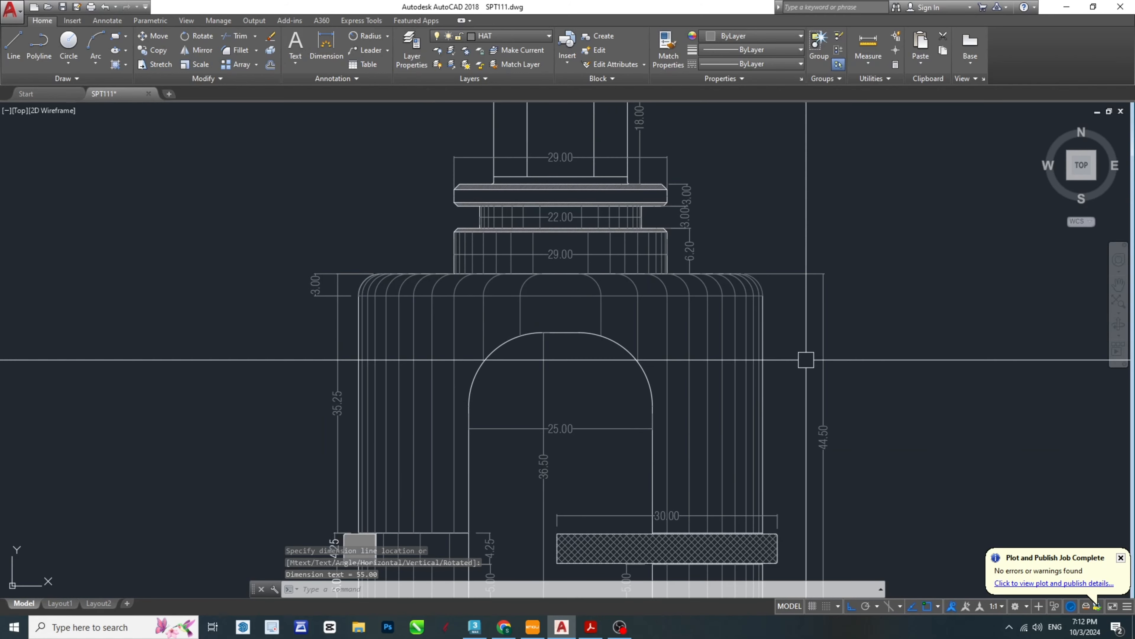
{"action": "middle_click_drag", "start_coordinate": [655, 357], "coordinate": [634, 521]}
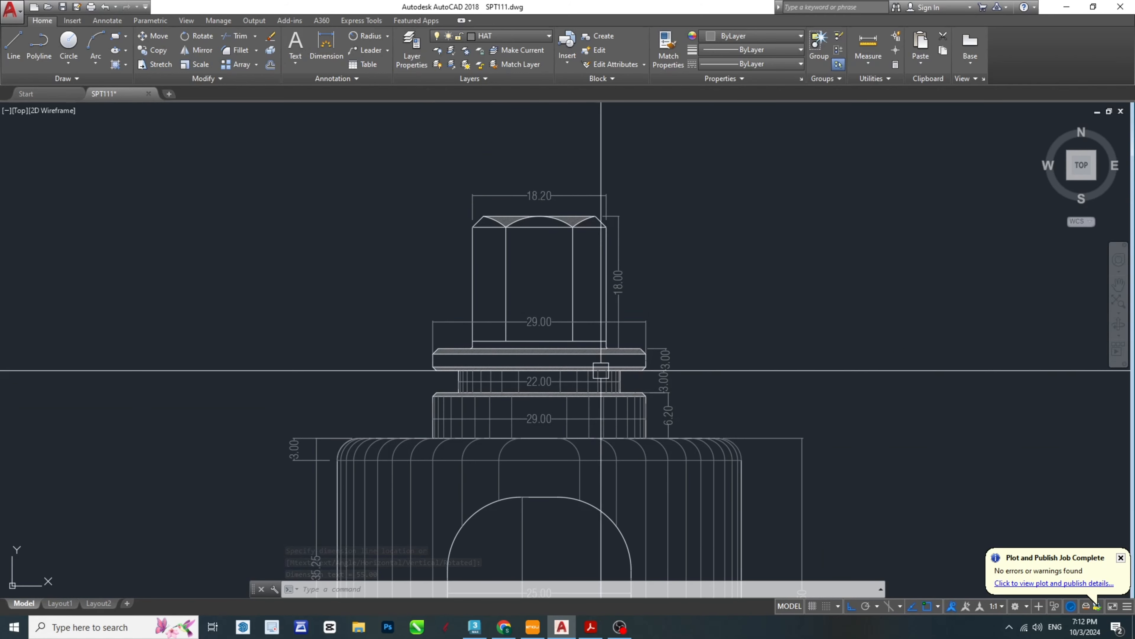
{"action": "key", "text": "Return"}
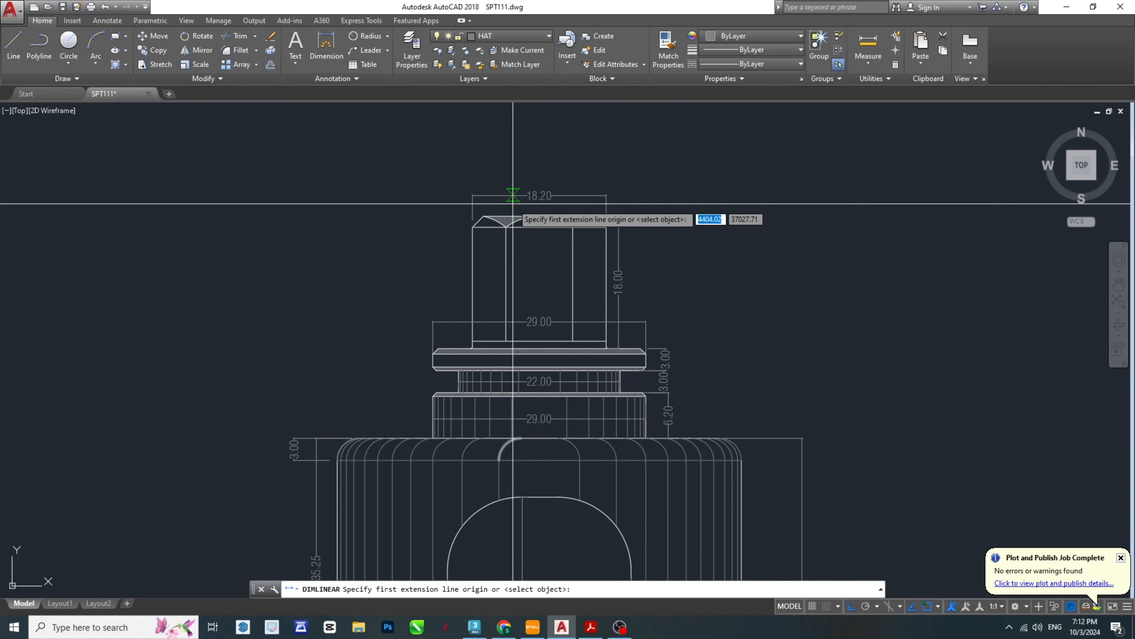
{"action": "scroll", "coordinate": [499, 209], "scroll_direction": "up", "scroll_amount": 2}
{"action": "left_click", "coordinate": [474, 220]}
{"action": "scroll", "coordinate": [485, 207], "scroll_direction": "down", "scroll_amount": 5}
{"action": "scroll", "coordinate": [428, 455], "scroll_direction": "up", "scroll_amount": 4}
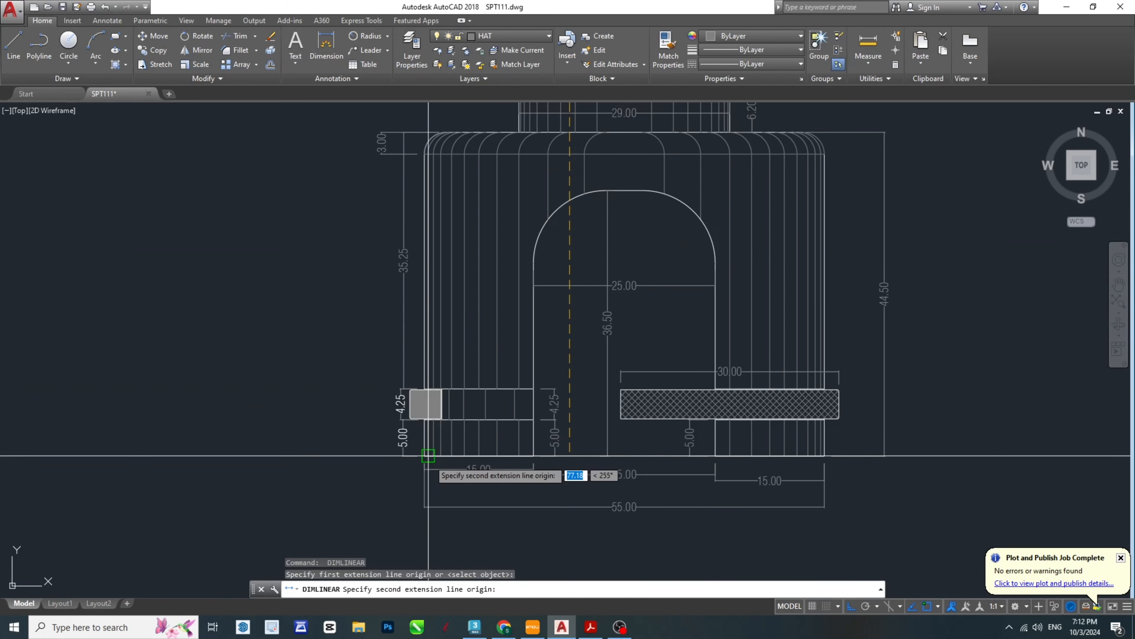
{"action": "scroll", "coordinate": [393, 455], "scroll_direction": "down", "scroll_amount": 2}
{"action": "left_click", "coordinate": [368, 456]}
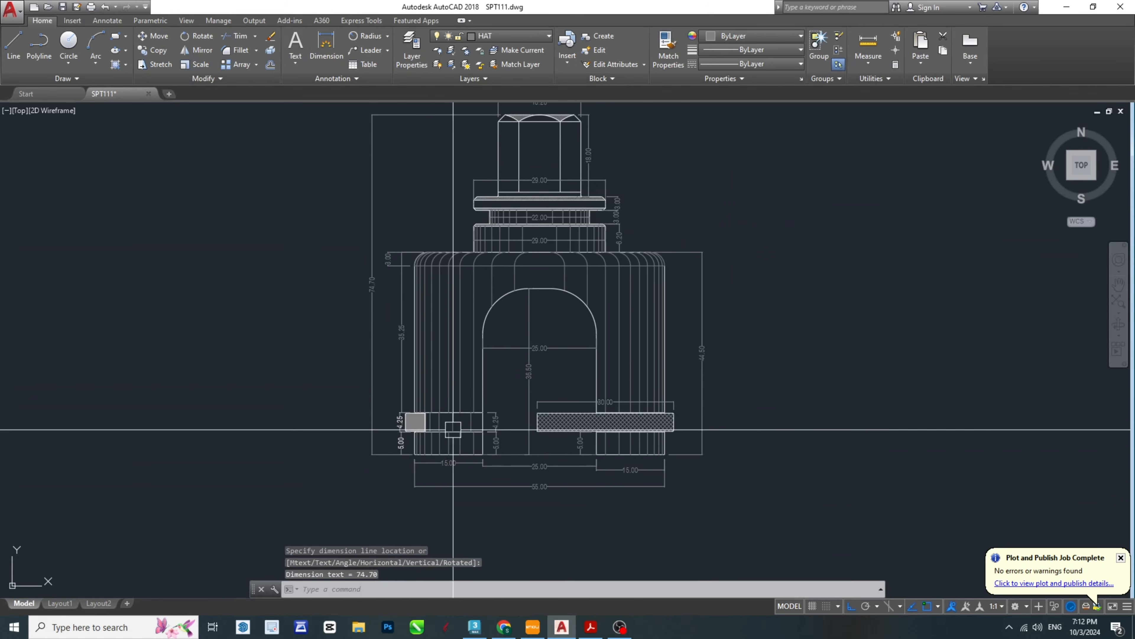
- Match the properties of the left leg's outer 5.00 dimension to the overall height, body side height and body corner height dimensions
{"action": "middle_click_drag", "start_coordinate": [563, 332], "coordinate": [598, 375]}
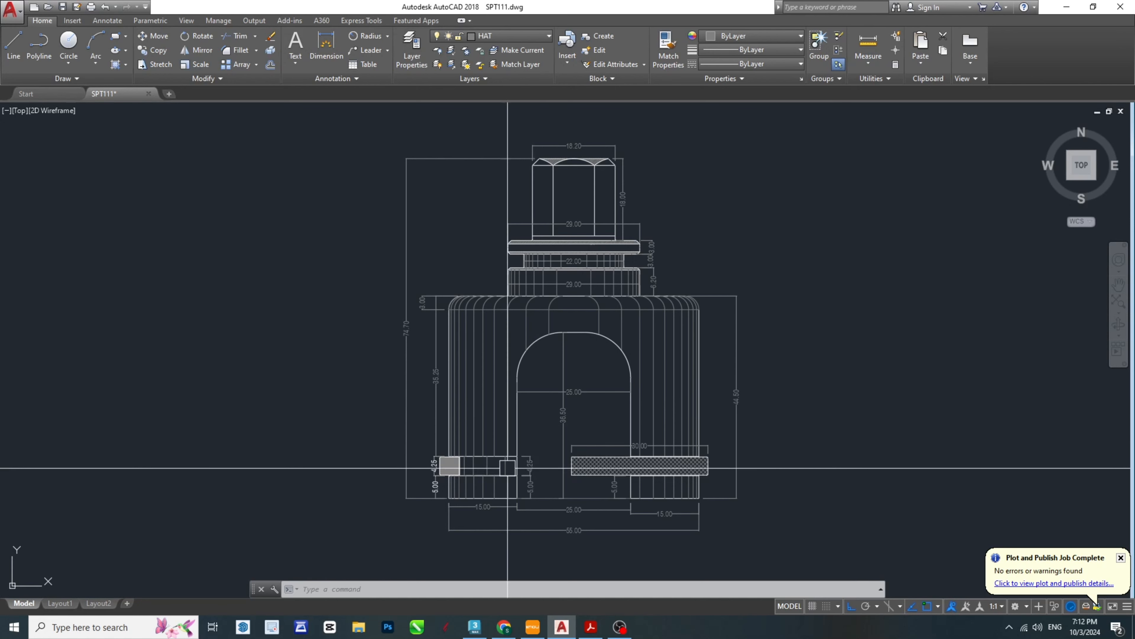
{"action": "key", "text": "Escape"}
{"action": "key", "text": "Escape"}
{"action": "scroll", "coordinate": [508, 468], "scroll_direction": "up", "scroll_amount": 3}
{"action": "type", "text": "ma"}
{"action": "key", "text": "Return"}
{"action": "scroll", "coordinate": [580, 476], "scroll_direction": "down", "scroll_amount": 3}
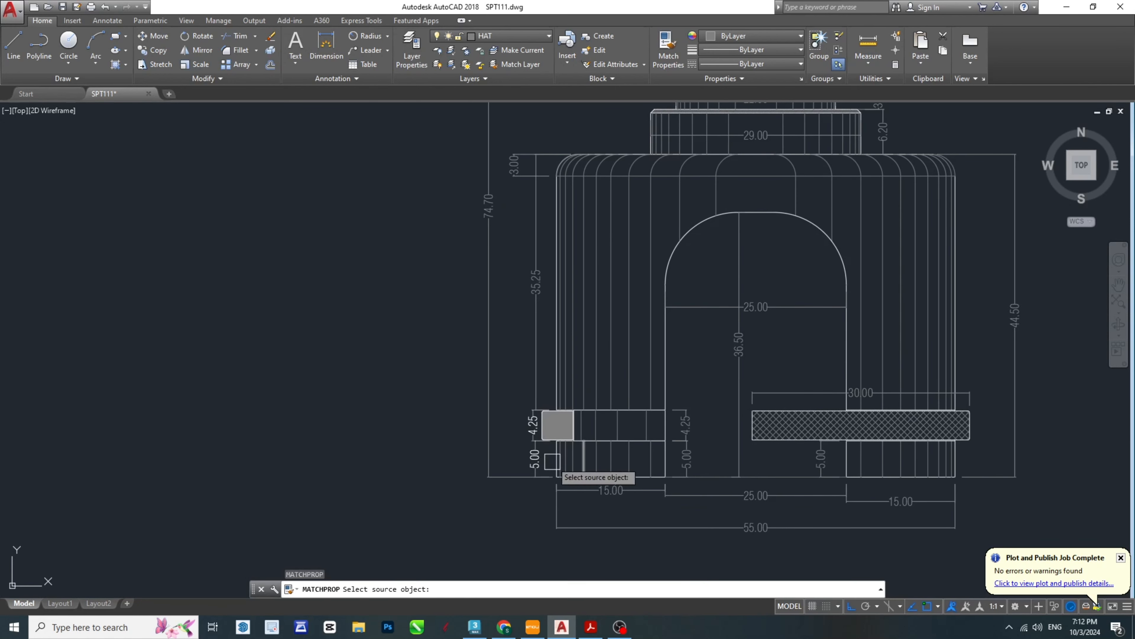
{"action": "scroll", "coordinate": [536, 461], "scroll_direction": "up", "scroll_amount": 4}
{"action": "left_click", "coordinate": [535, 459]}
{"action": "scroll", "coordinate": [536, 461], "scroll_direction": "down", "scroll_amount": 4}
{"action": "left_click", "coordinate": [499, 421]}
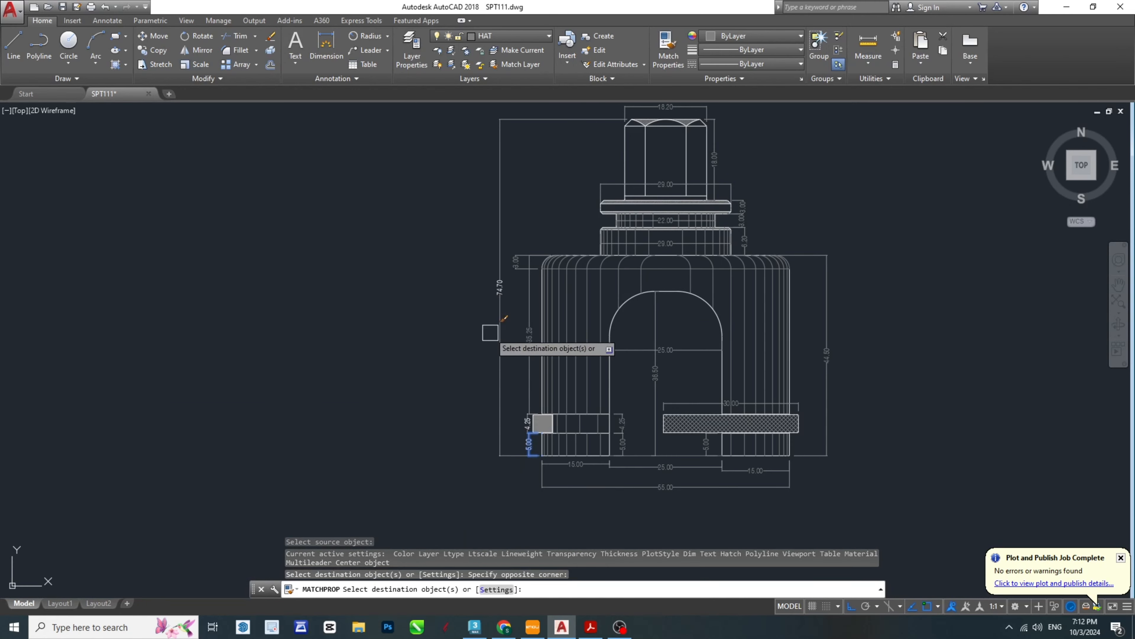
{"action": "left_click", "coordinate": [526, 333]}
{"action": "left_click", "coordinate": [517, 266]}
- Apply the matched dimension properties to the width dimensions of the lower collar, neck and upper collar
{"action": "scroll", "coordinate": [651, 244], "scroll_direction": "up", "scroll_amount": 2}
{"action": "left_click", "coordinate": [674, 241]}
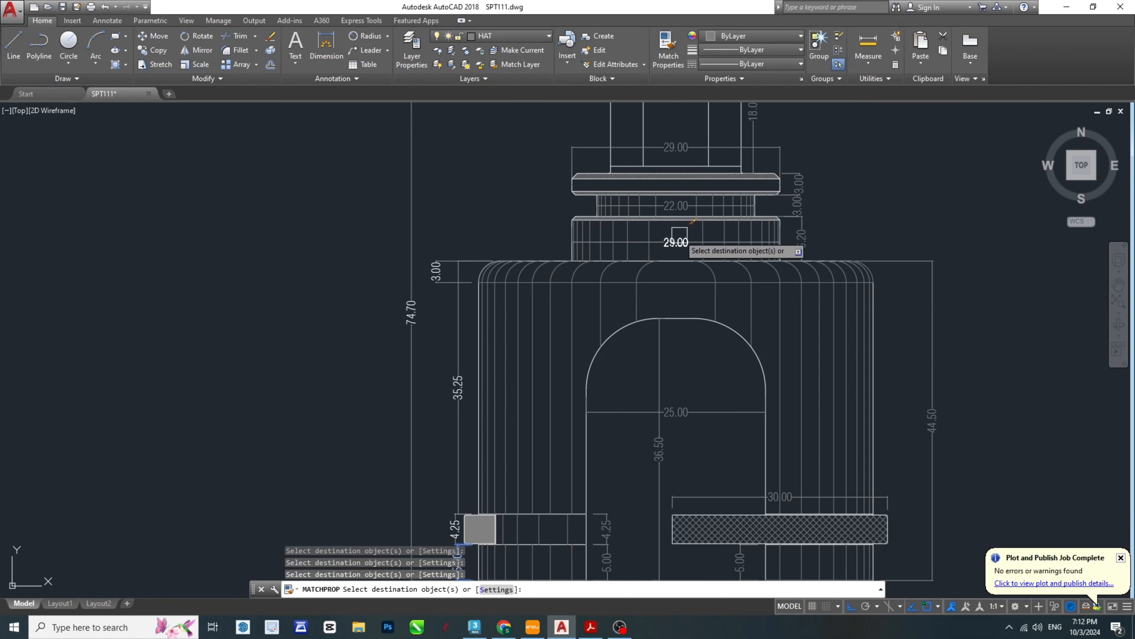
{"action": "scroll", "coordinate": [679, 206], "scroll_direction": "up", "scroll_amount": 4}
{"action": "left_click", "coordinate": [678, 205]}
{"action": "middle_click_drag", "start_coordinate": [710, 155], "coordinate": [613, 426]}
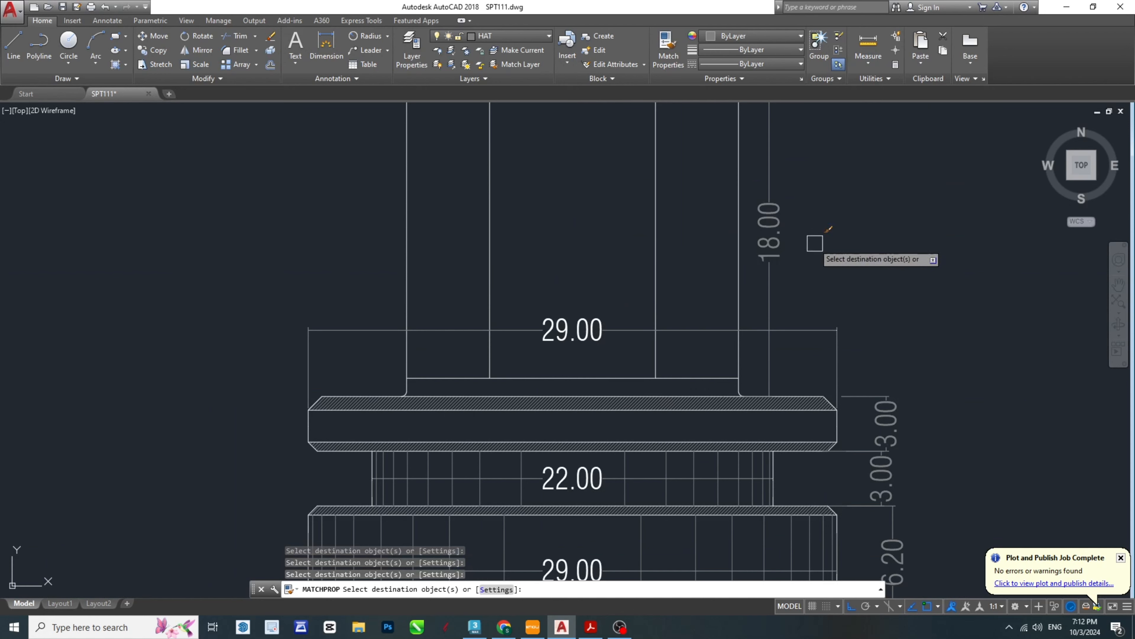
- Apply the matched dimension properties to the head, neck and collar height dimensions, the arch dimensions and the left leg's inner height dimensions
{"action": "scroll", "coordinate": [795, 340], "scroll_direction": "down", "scroll_amount": 4}
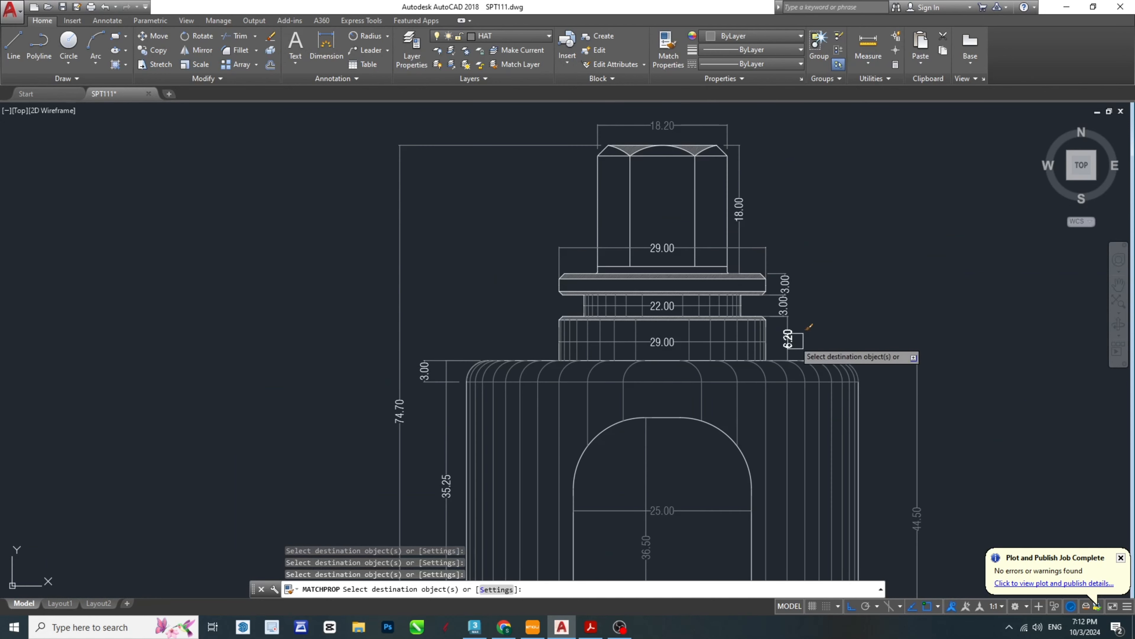
{"action": "scroll", "coordinate": [853, 401], "scroll_direction": "down", "scroll_amount": 2}
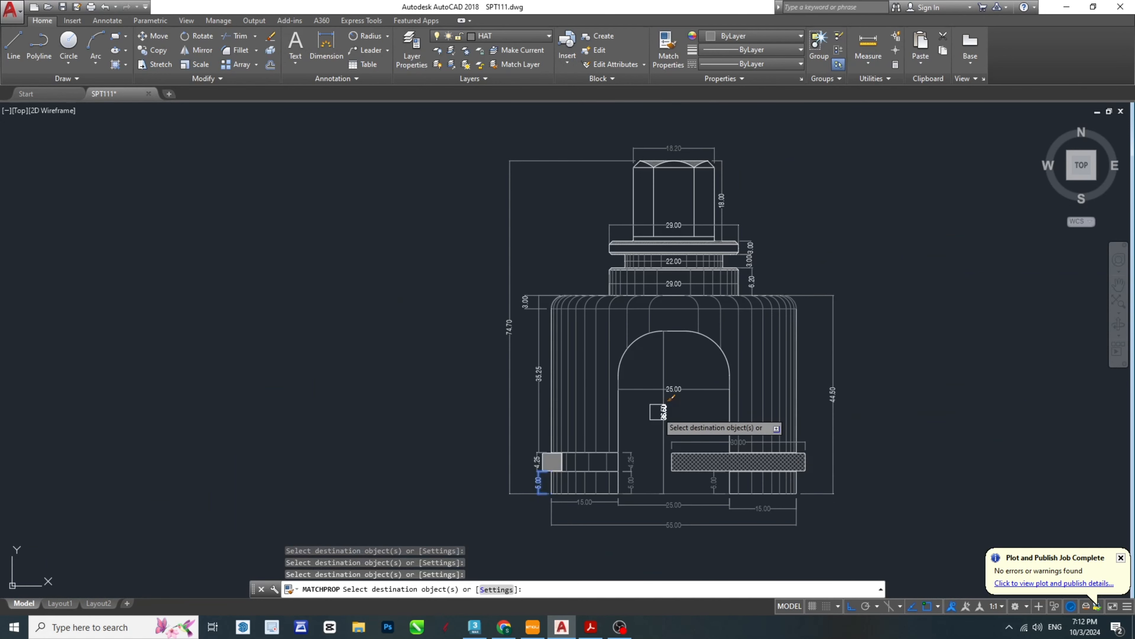
{"action": "scroll", "coordinate": [642, 459], "scroll_direction": "up", "scroll_amount": 4}
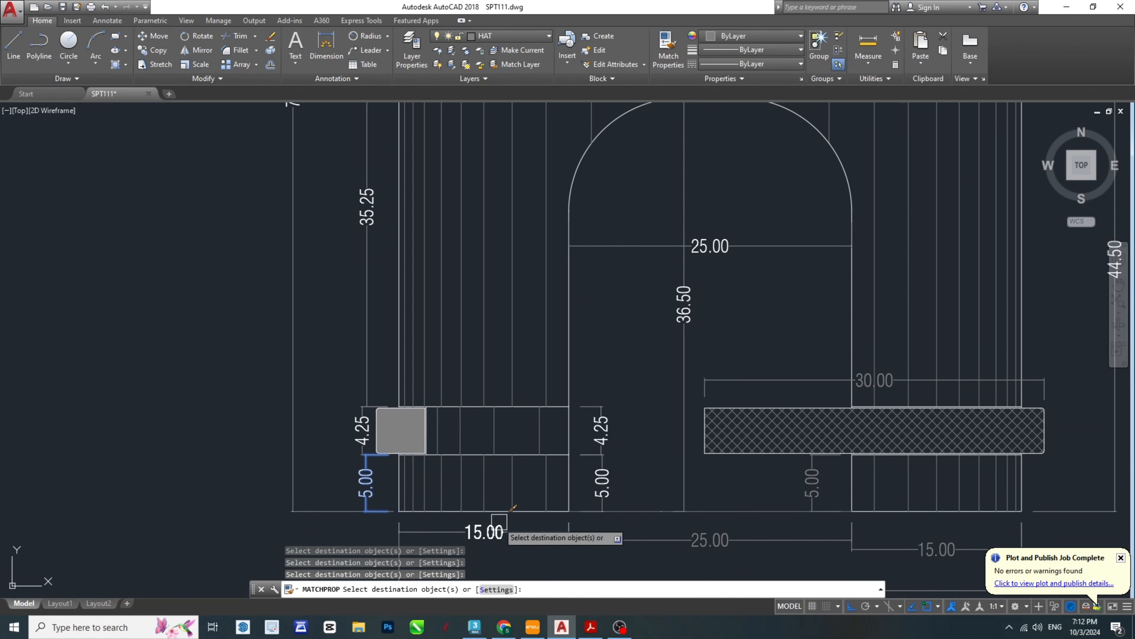
- Apply the matched properties to the ring lock's width, right leg's height, body height and all base width dimensions
{"action": "scroll", "coordinate": [689, 412], "scroll_direction": "up", "scroll_amount": 2}
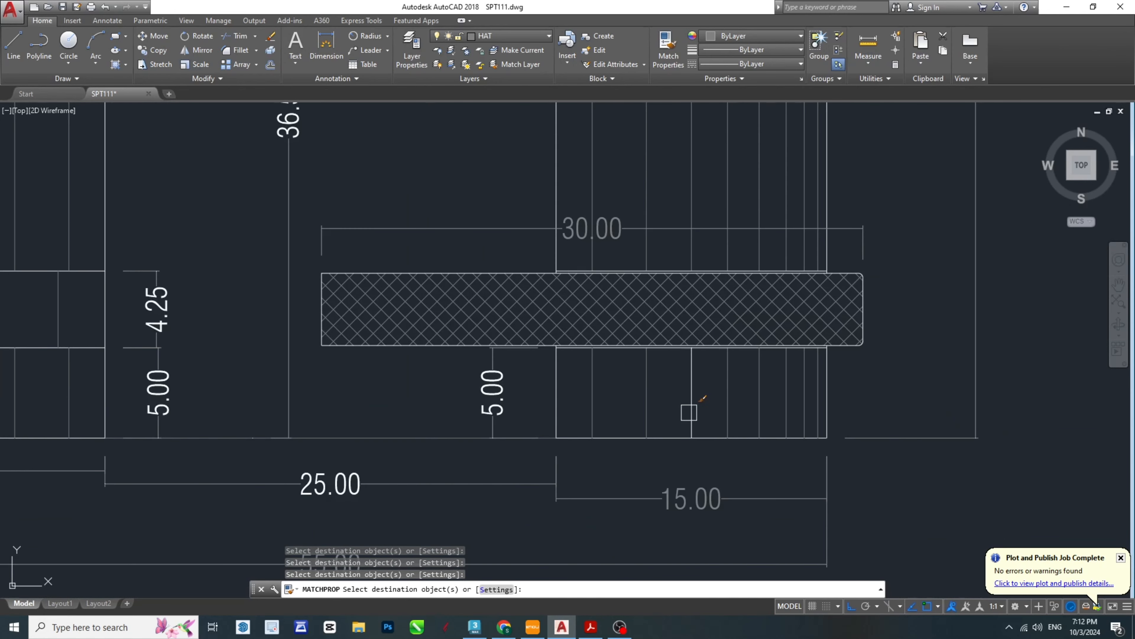
{"action": "scroll", "coordinate": [627, 238], "scroll_direction": "down", "scroll_amount": 4}
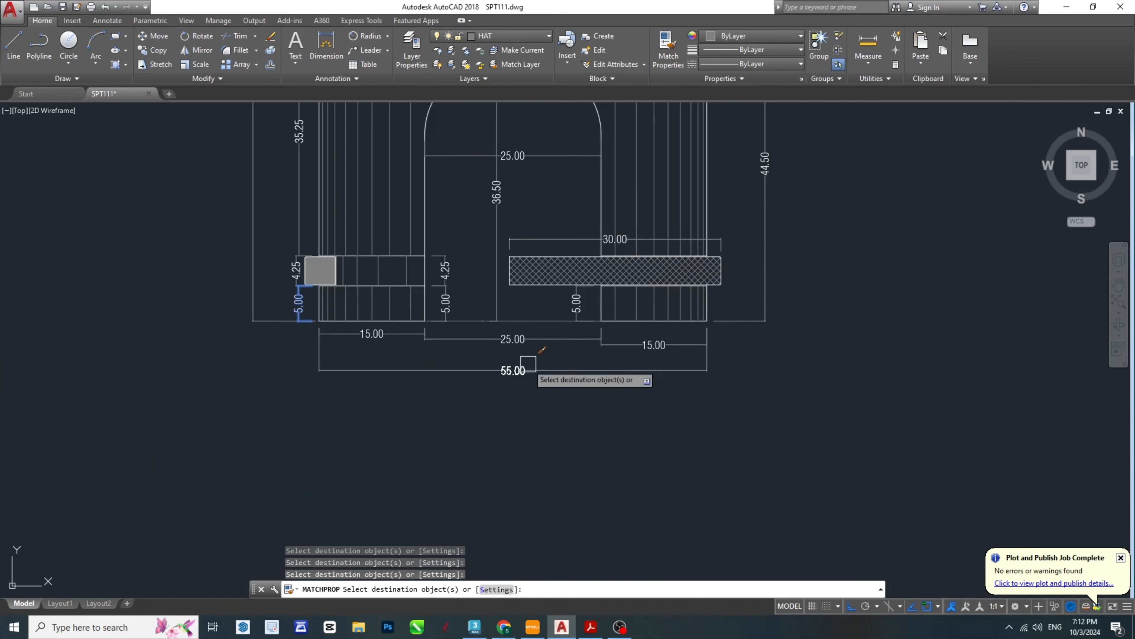
{"action": "middle_click_drag", "start_coordinate": [611, 218], "coordinate": [651, 414]}
- Apply the matched dimension properties to the hexagonal head's width dimension and finish matching
{"action": "scroll", "coordinate": [651, 413], "scroll_direction": "down", "scroll_amount": 1}
{"action": "scroll", "coordinate": [626, 119], "scroll_direction": "up", "scroll_amount": 3}
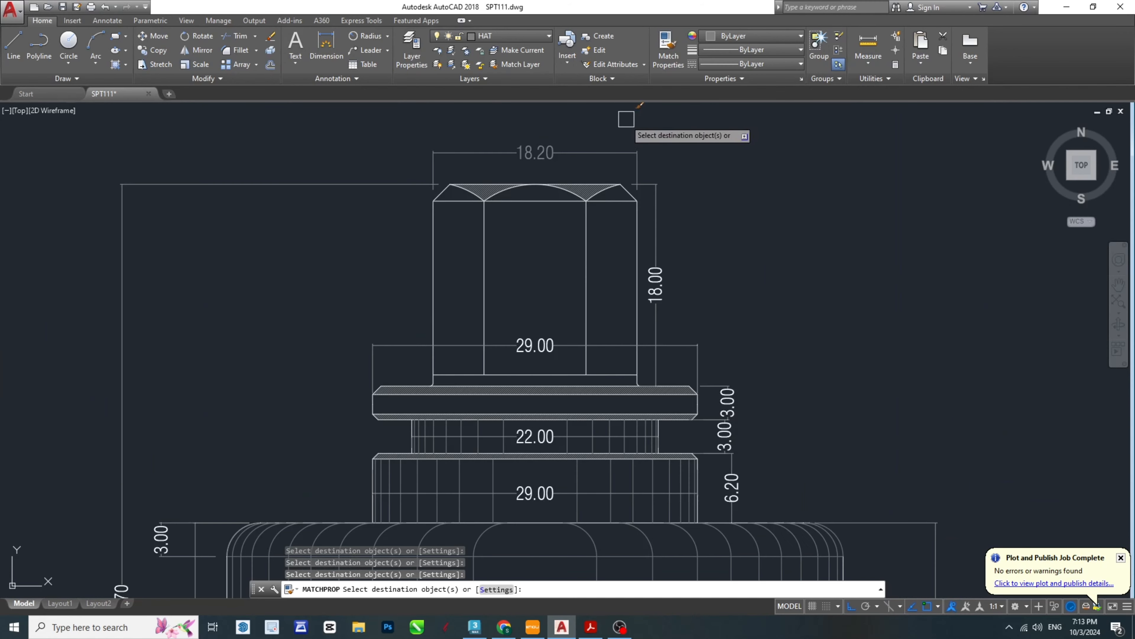
{"action": "scroll", "coordinate": [554, 150], "scroll_direction": "down", "scroll_amount": 2}
{"action": "scroll", "coordinate": [765, 418], "scroll_direction": "down", "scroll_amount": 2}
{"action": "key", "text": "Escape"}
{"action": "key", "text": "Escape"}
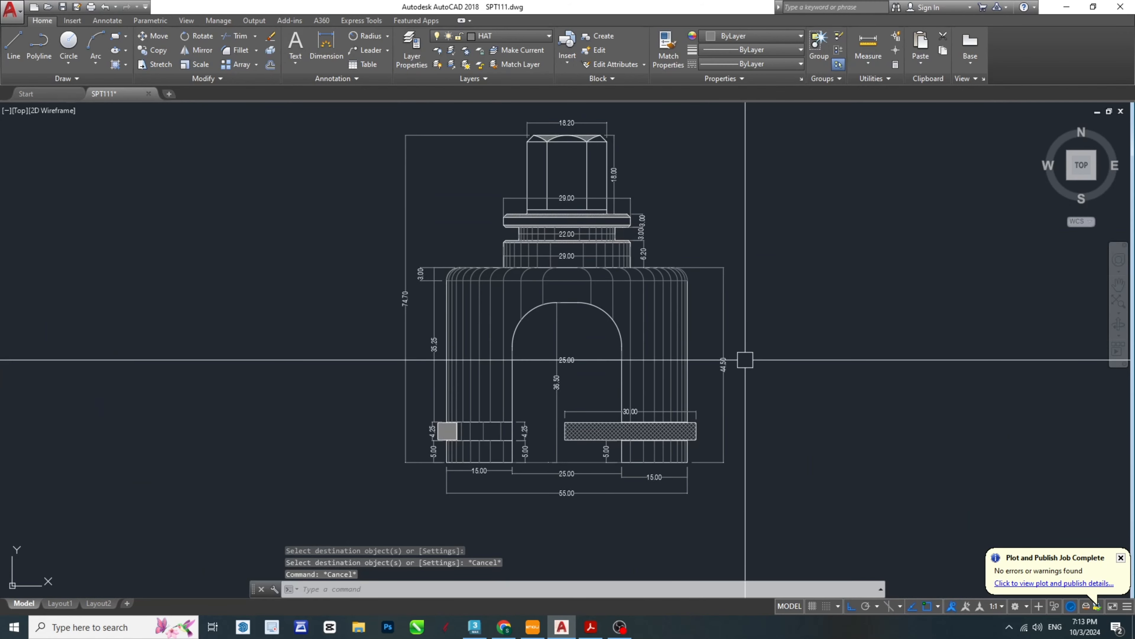
- Try erasing the rounded arc at the body's upper right corner, and undo the erase
{"action": "middle_click_drag", "start_coordinate": [548, 237], "coordinate": [564, 268]}
{"action": "key", "text": "Escape"}
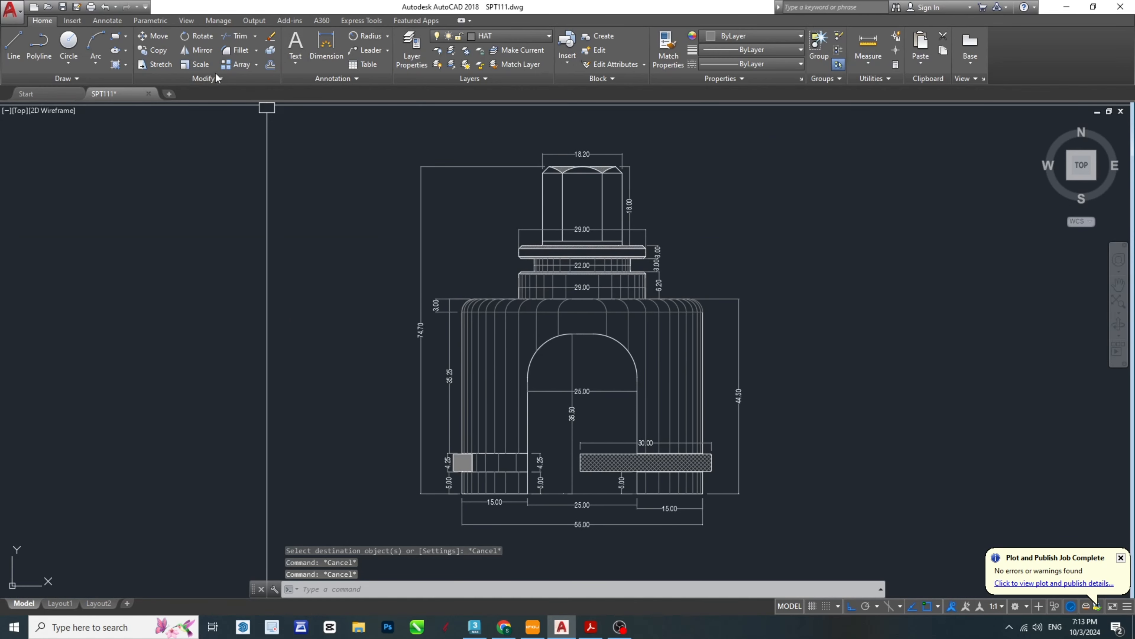
{"action": "scroll", "coordinate": [696, 298], "scroll_direction": "up", "scroll_amount": 6}
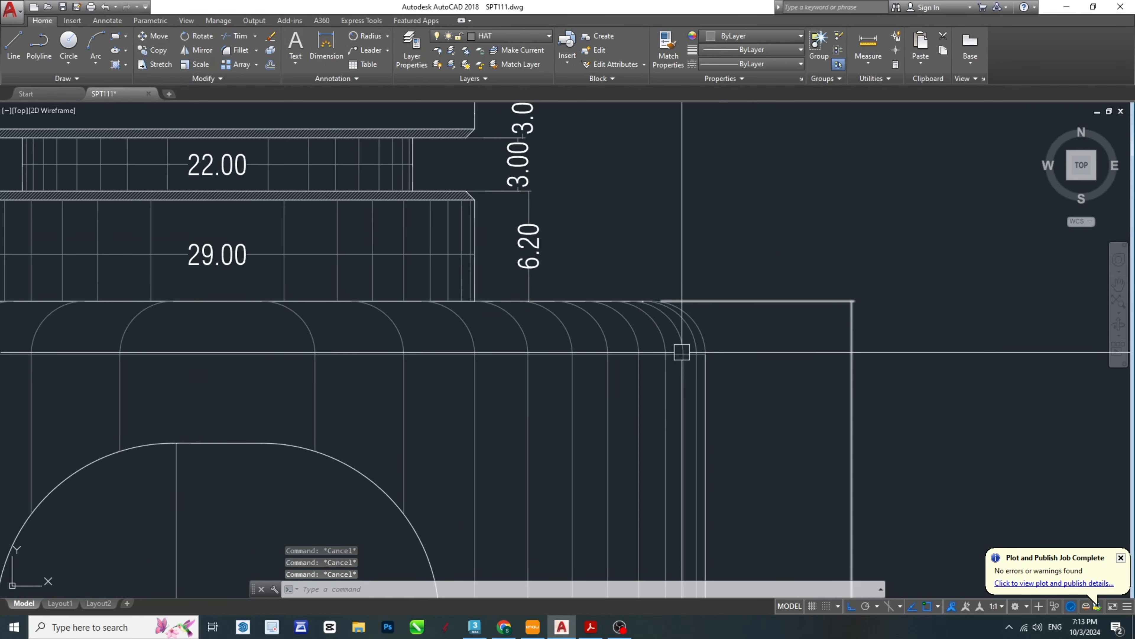
{"action": "scroll", "coordinate": [681, 352], "scroll_direction": "down", "scroll_amount": 3}
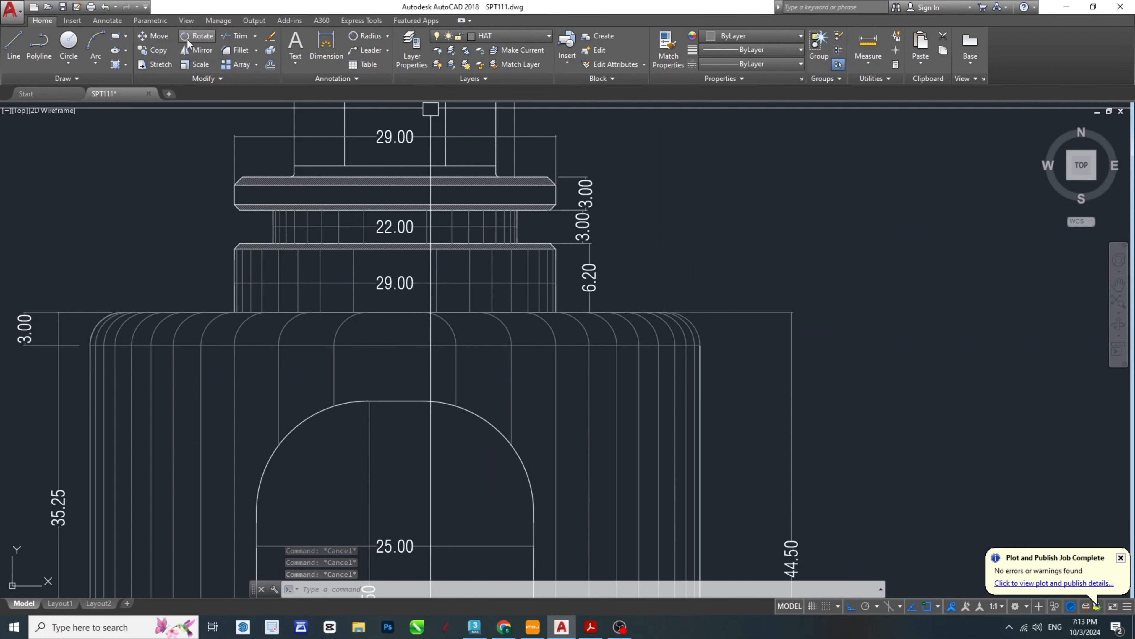
{"action": "scroll", "coordinate": [704, 319], "scroll_direction": "up", "scroll_amount": 6}
{"action": "left_click", "coordinate": [696, 330]}
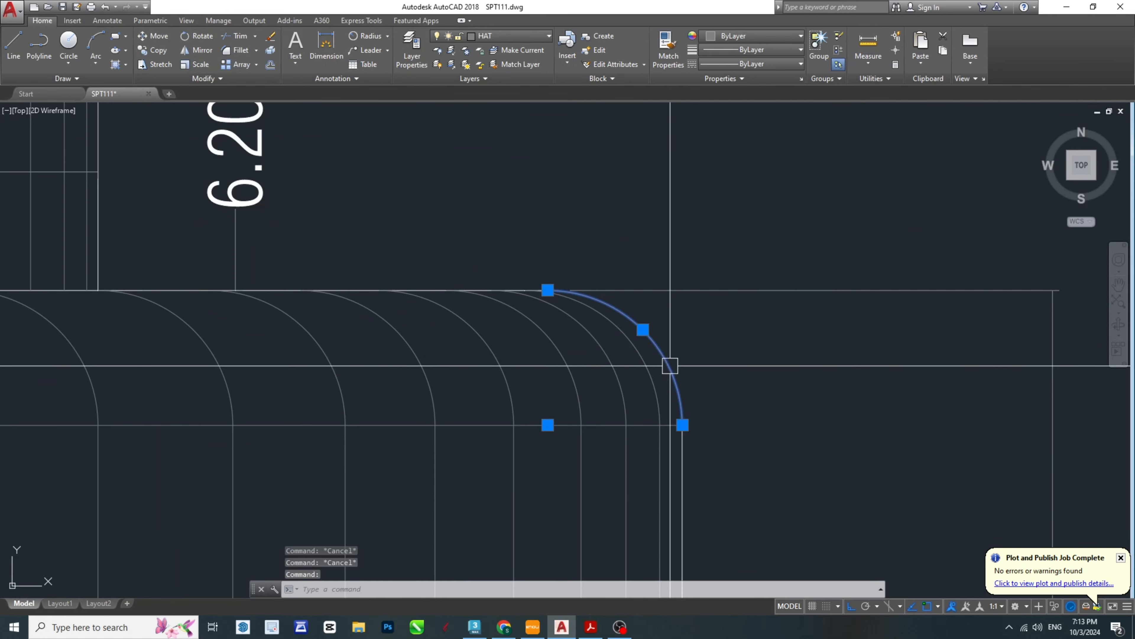
{"action": "scroll", "coordinate": [723, 352], "scroll_direction": "down", "scroll_amount": 3}
{"action": "key", "text": "Delete"}
{"action": "key", "text": "ctrl+z"}
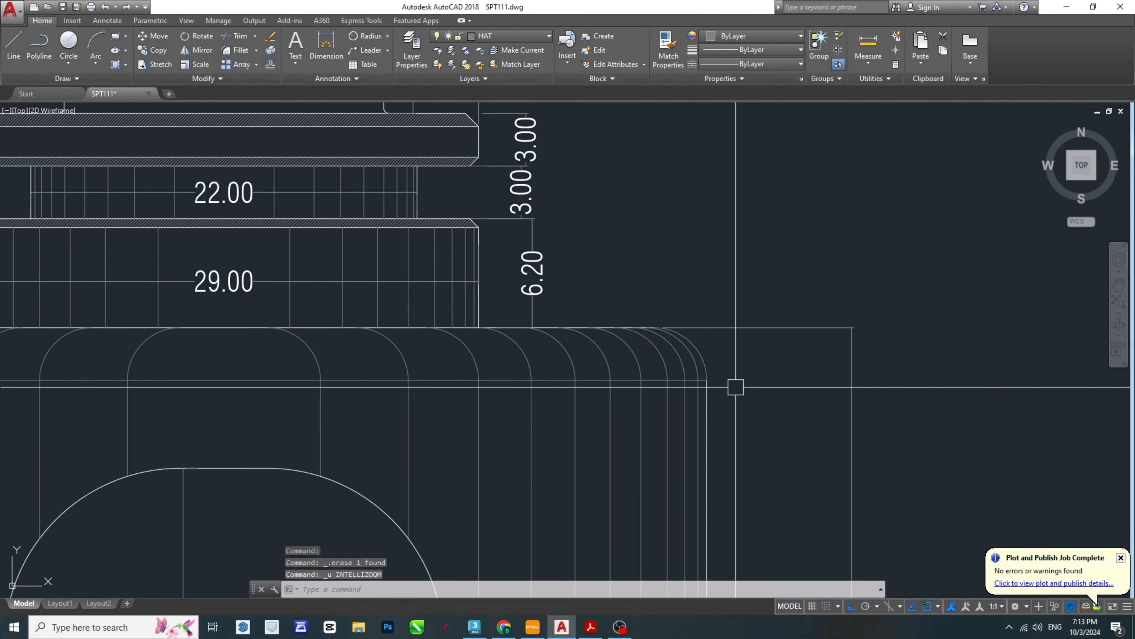
{"action": "key", "text": "Escape"}
{"action": "key", "text": "Escape"}
- Match the properties of the body's right outer edge to the upper right corner arc
{"action": "scroll", "coordinate": [735, 387], "scroll_direction": "up", "scroll_amount": 4}
{"action": "key", "text": "Return"}
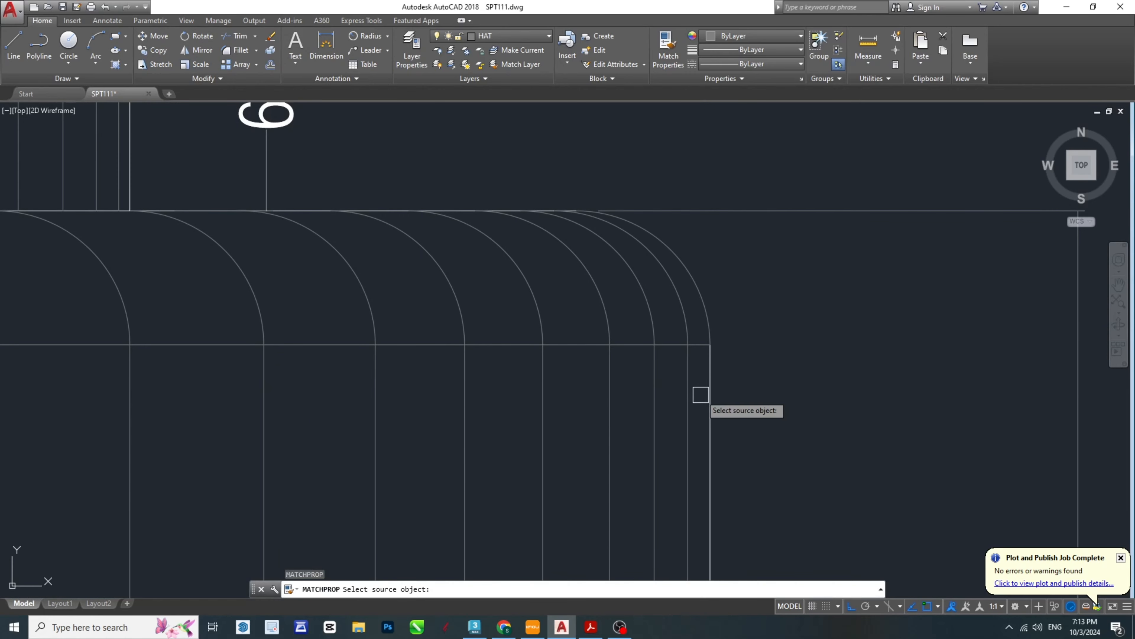
{"action": "left_click", "coordinate": [706, 389]}
{"action": "left_click", "coordinate": [700, 280]}
{"action": "key", "text": "Escape"}
{"action": "key", "text": "Escape"}
{"action": "scroll", "coordinate": [759, 328], "scroll_direction": "down", "scroll_amount": 4}
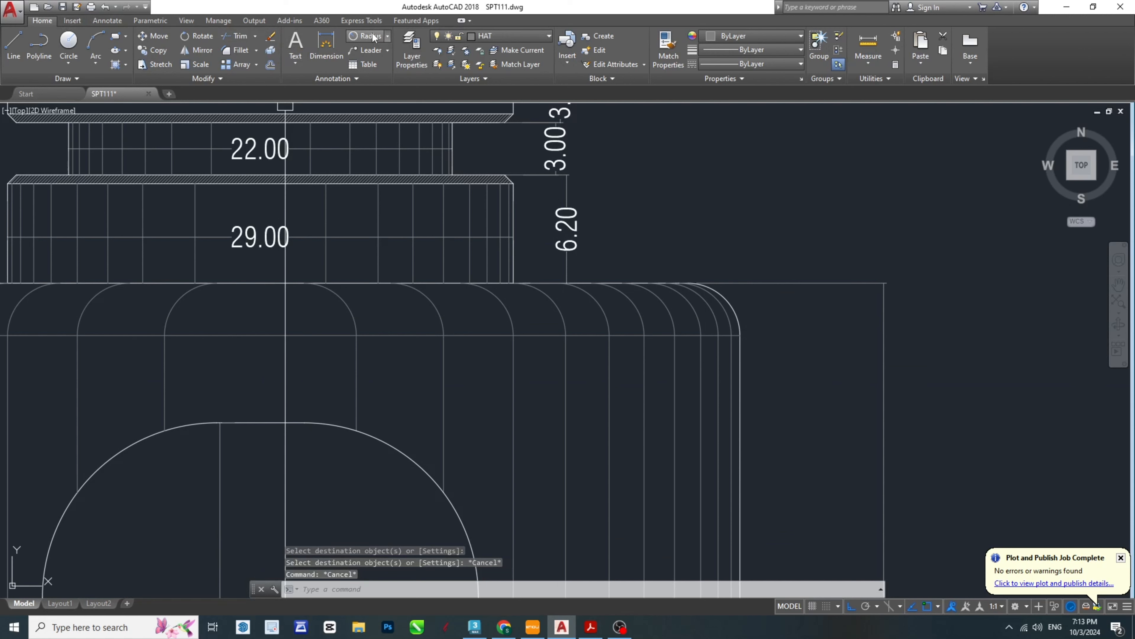
- Add a radius dimension to the body's upper right corner arc, placing its text just outside the corner
{"action": "left_click", "coordinate": [388, 36]}
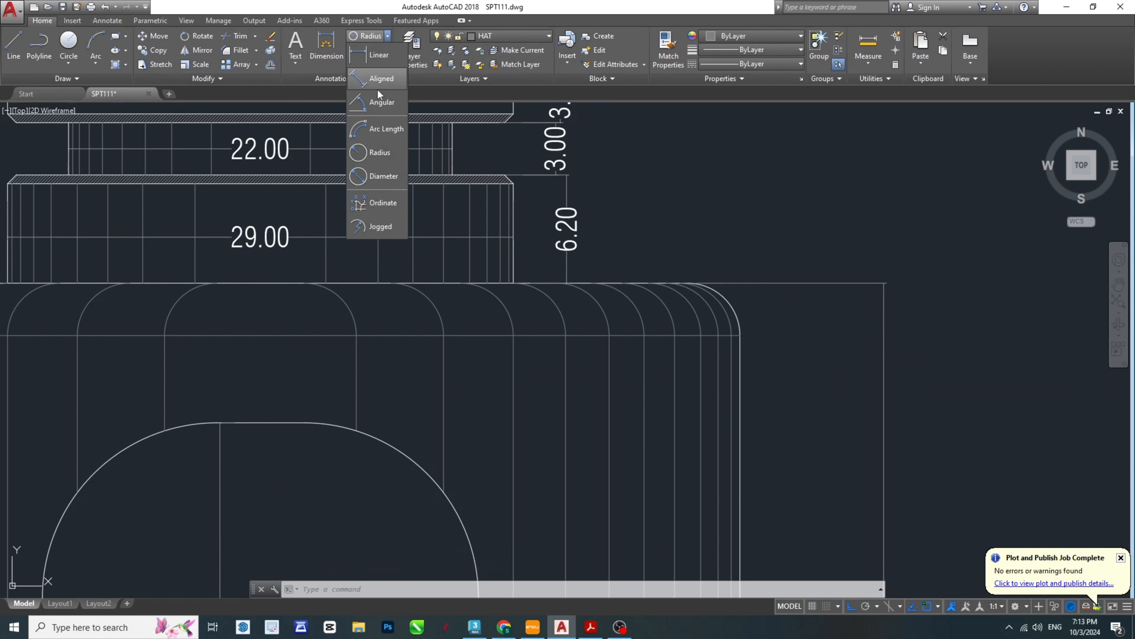
{"action": "left_click", "coordinate": [369, 152]}
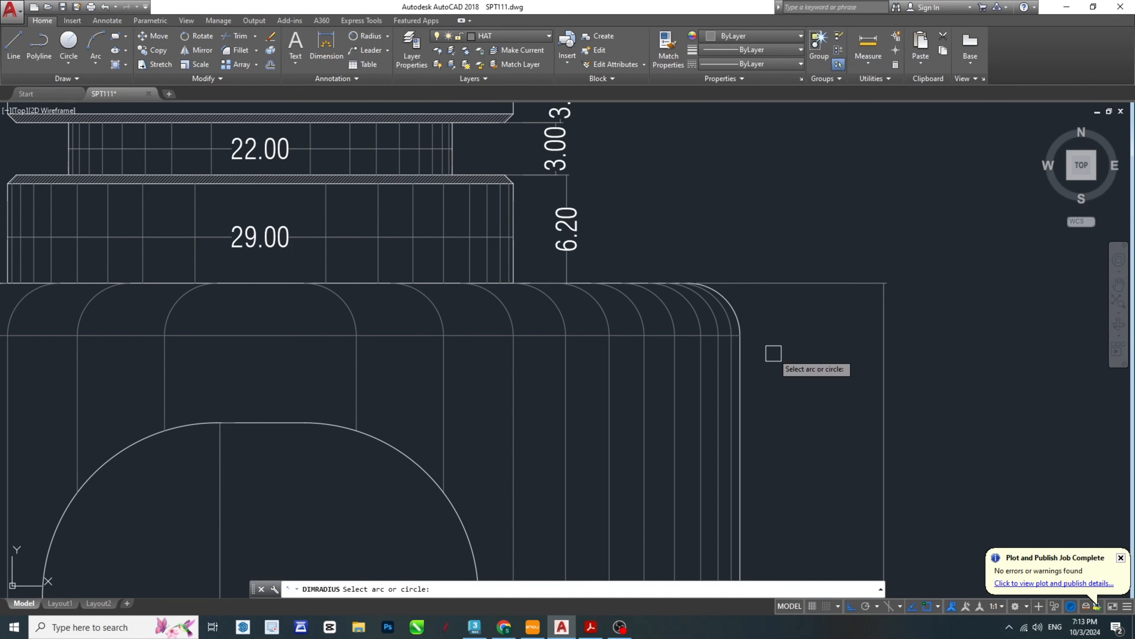
{"action": "left_click", "coordinate": [746, 307]}
{"action": "middle_click_drag", "start_coordinate": [688, 335], "coordinate": [761, 291]}
{"action": "left_click", "coordinate": [760, 290]}
- Add a radius dimension to the arch opening's upper right arc, placing its text outside the arch
{"action": "key", "text": "Return"}
{"action": "left_click", "coordinate": [479, 407]}
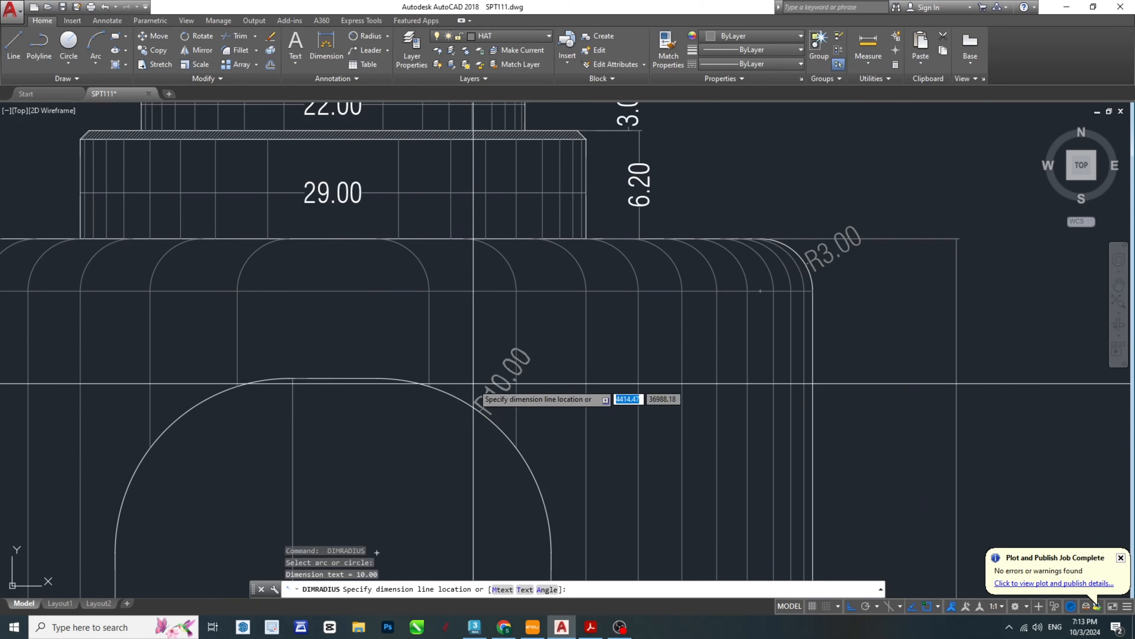
{"action": "left_click", "coordinate": [548, 357]}
{"action": "key", "text": "Escape"}
{"action": "key", "text": "Escape"}
{"action": "scroll", "coordinate": [666, 331], "scroll_direction": "down", "scroll_amount": 4}
- Match the properties of the body's upper right corner arc to the corner and arch radius dimensions
{"action": "type", "text": "m"}
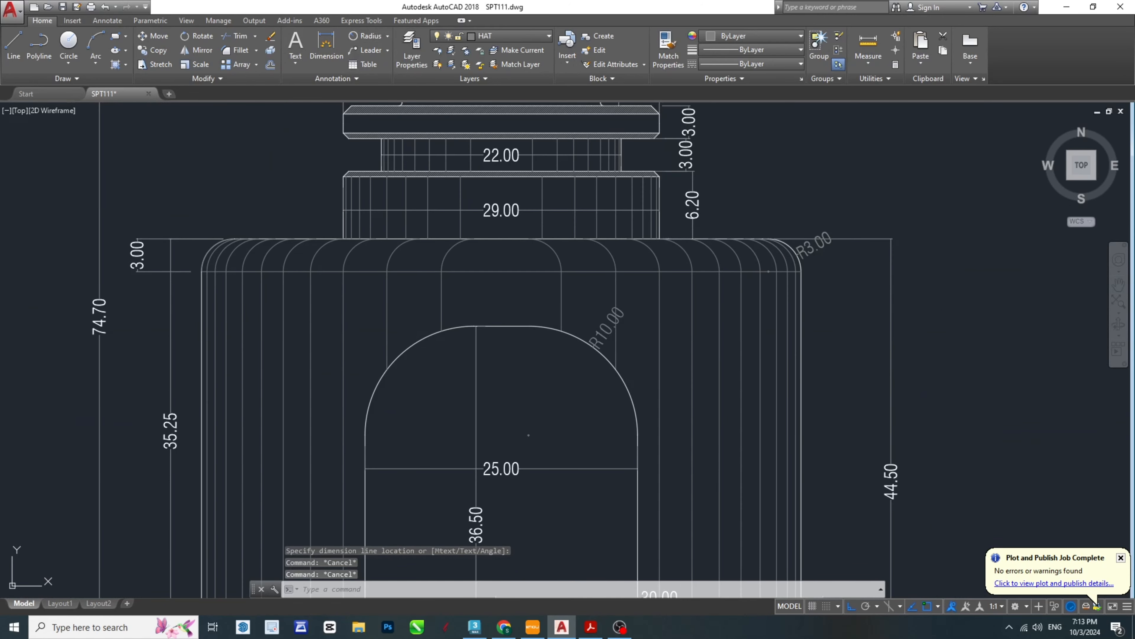
{"action": "type", "text": "a"}
{"action": "key", "text": "Return"}
{"action": "scroll", "coordinate": [824, 241], "scroll_direction": "up", "scroll_amount": 5}
{"action": "left_click", "coordinate": [833, 228]}
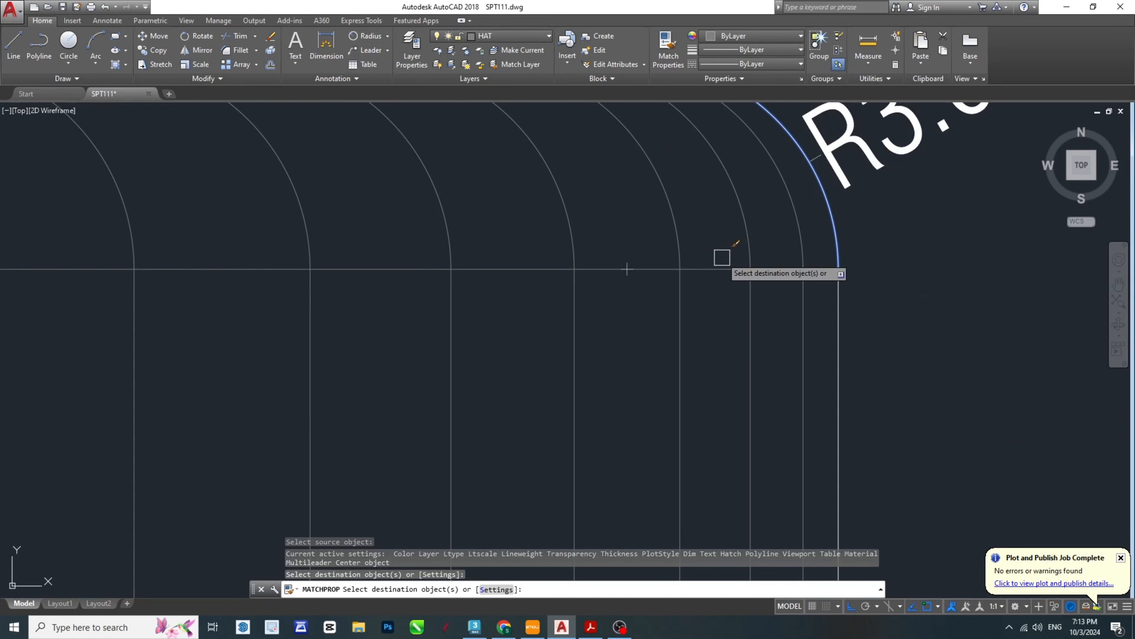
{"action": "scroll", "coordinate": [722, 258], "scroll_direction": "down", "scroll_amount": 6}
{"action": "scroll", "coordinate": [463, 378], "scroll_direction": "up", "scroll_amount": 2}
{"action": "left_click", "coordinate": [434, 347]}
{"action": "scroll", "coordinate": [574, 313], "scroll_direction": "down", "scroll_amount": 8}
{"action": "key", "text": "Escape"}
{"action": "key", "text": "Escape"}
{"action": "key", "text": "Escape"}
{"action": "middle_click_drag", "start_coordinate": [461, 351], "coordinate": [561, 356]}
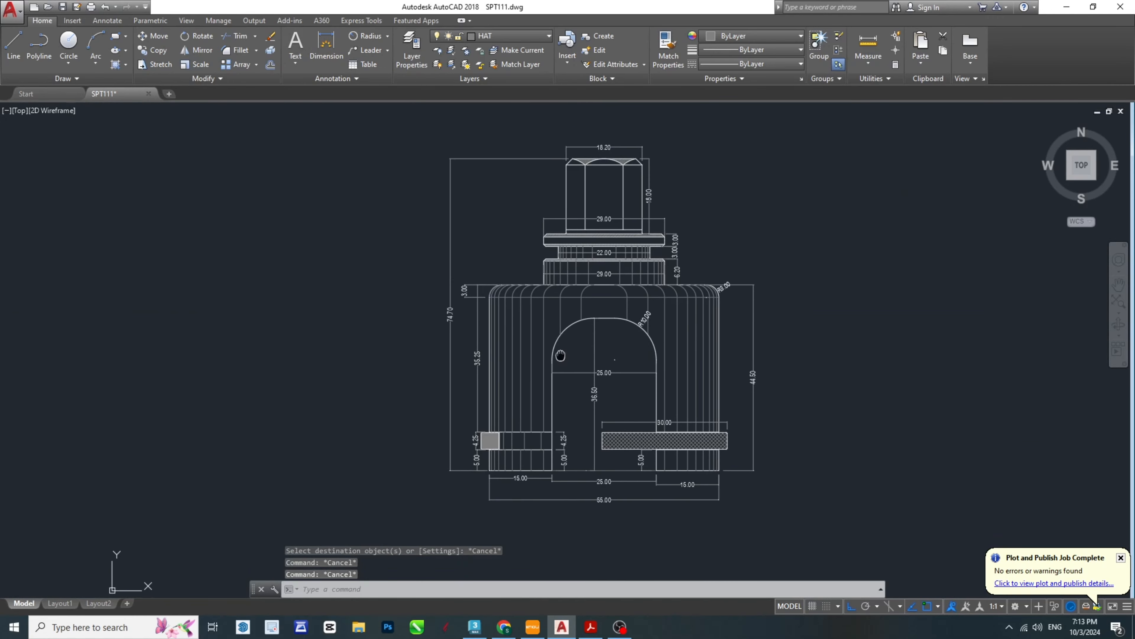
- Check the front view's dimensions and leader notes in the SPT-Model PDF, and return to the AutoCAD drawing
{"action": "key", "text": "alt+Tab"}
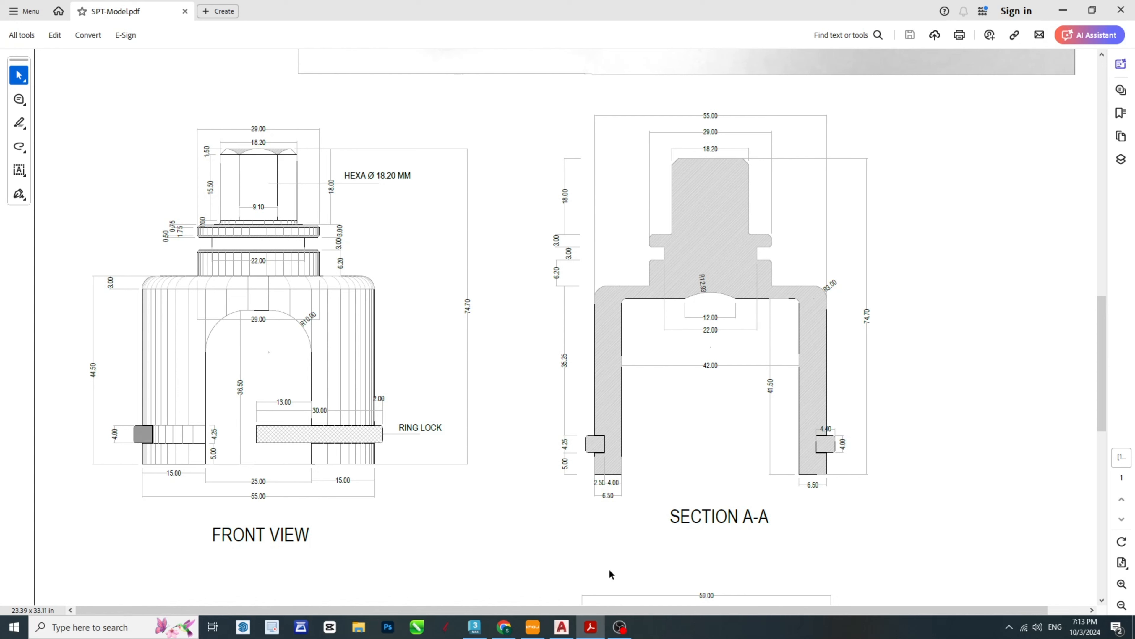
{"action": "left_click", "coordinate": [563, 633]}
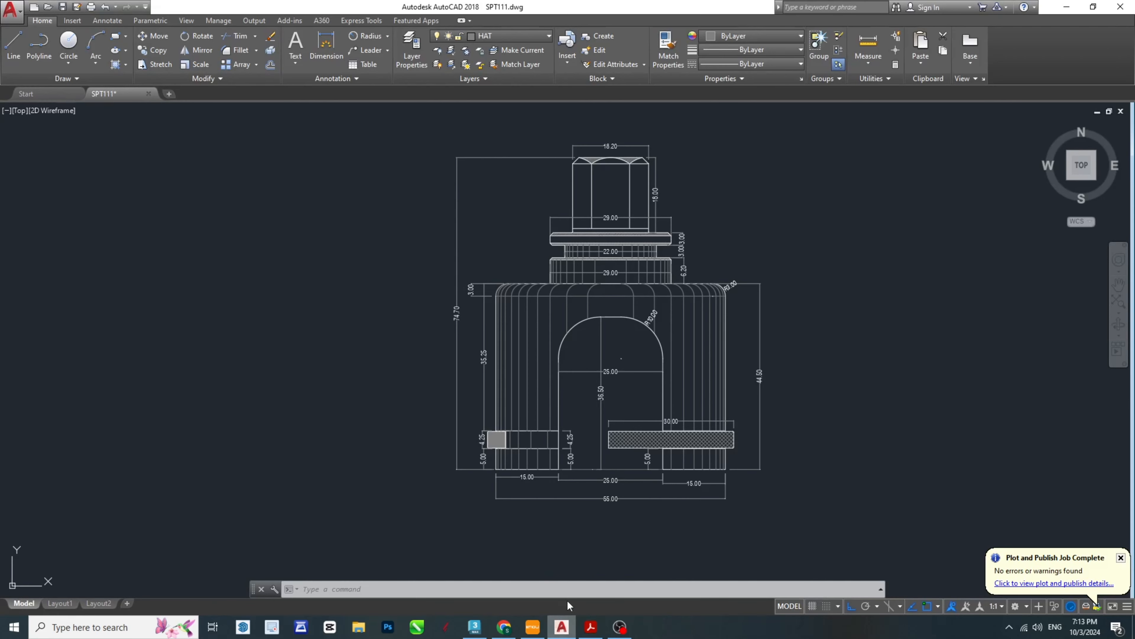
{"action": "scroll", "coordinate": [689, 172], "scroll_direction": "up", "scroll_amount": 3}
{"action": "scroll", "coordinate": [721, 275], "scroll_direction": "up", "scroll_amount": 2}
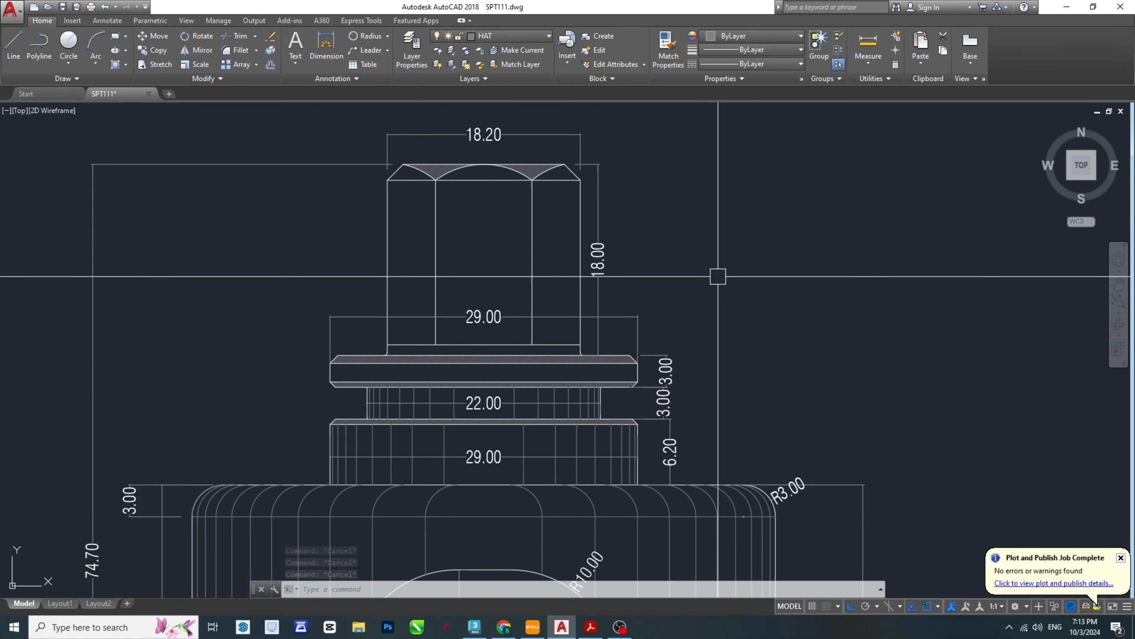
{"action": "key", "text": "Escape"}
{"action": "key", "text": "Escape"}
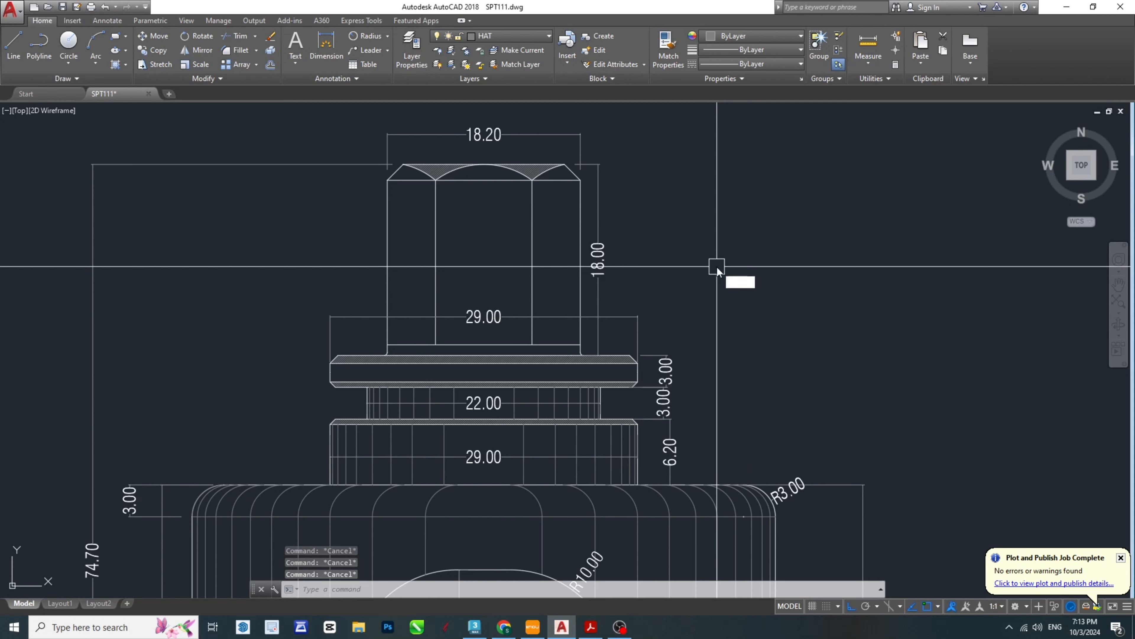
- Draw a horizontal quick leader about 26 mm long from inside the hexagonal head to beyond its height dimension on the right
{"action": "type", "text": "LE"}
{"action": "key", "text": "Return"}
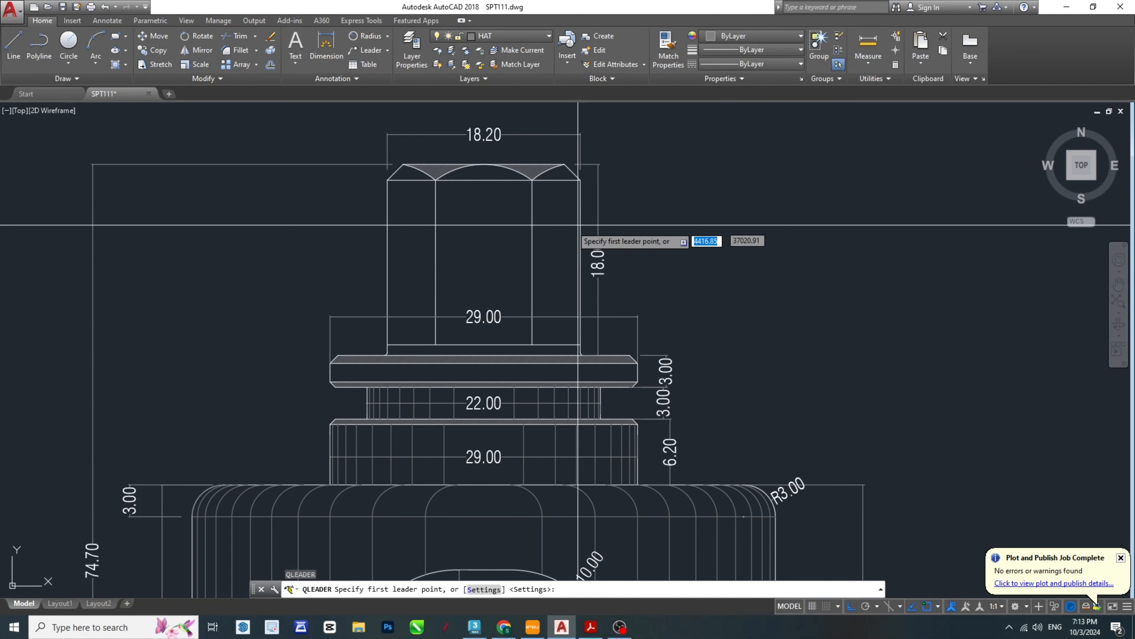
{"action": "left_click", "coordinate": [502, 227]}
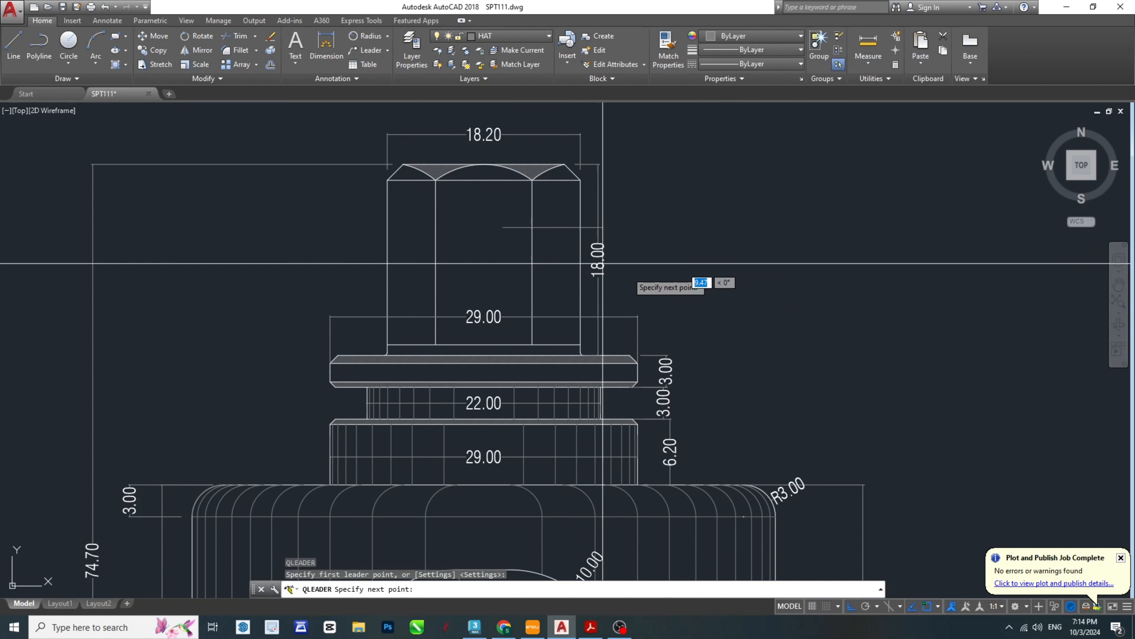
{"action": "left_click", "coordinate": [775, 241]}
{"action": "key", "text": "Escape"}
{"action": "key", "text": "Escape"}
{"action": "middle_click_drag", "start_coordinate": [845, 415], "coordinate": [735, 298]}
{"action": "scroll", "coordinate": [736, 298], "scroll_direction": "down", "scroll_amount": 2}
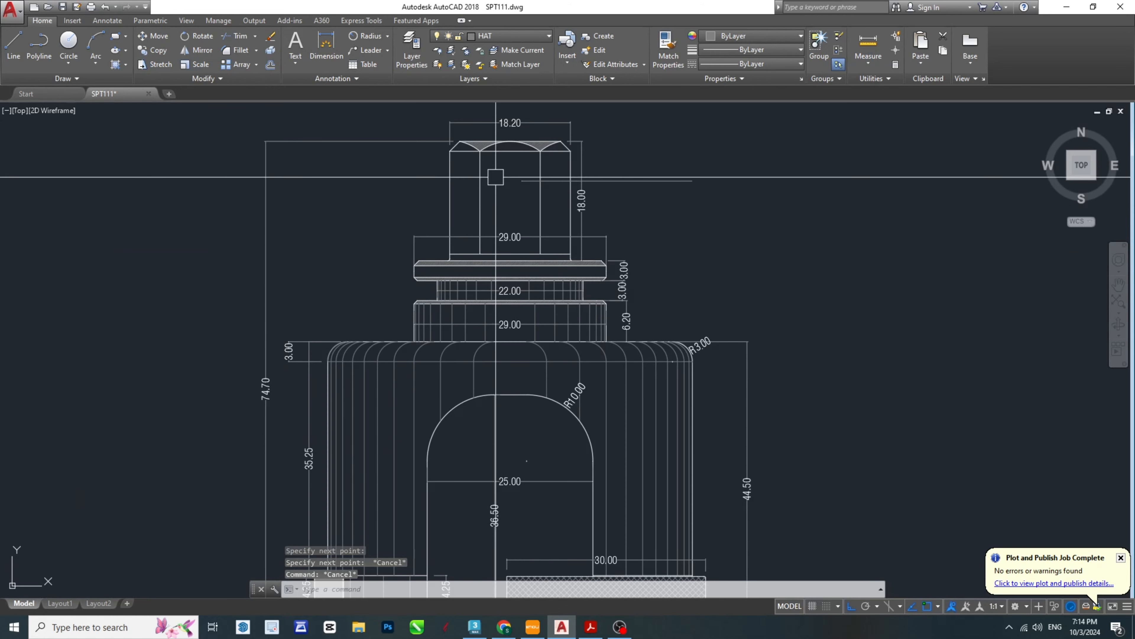
- Draw a quick leader horizontally from the hatched ring lock to beyond the body height dimension on the right
{"action": "middle_click_drag", "start_coordinate": [739, 509], "coordinate": [651, 396]}
{"action": "scroll", "coordinate": [641, 397], "scroll_direction": "up", "scroll_amount": 2}
{"action": "key", "text": "space"}
{"action": "middle_click_drag", "start_coordinate": [605, 524], "coordinate": [563, 434]}
{"action": "scroll", "coordinate": [518, 421], "scroll_direction": "up", "scroll_amount": 2}
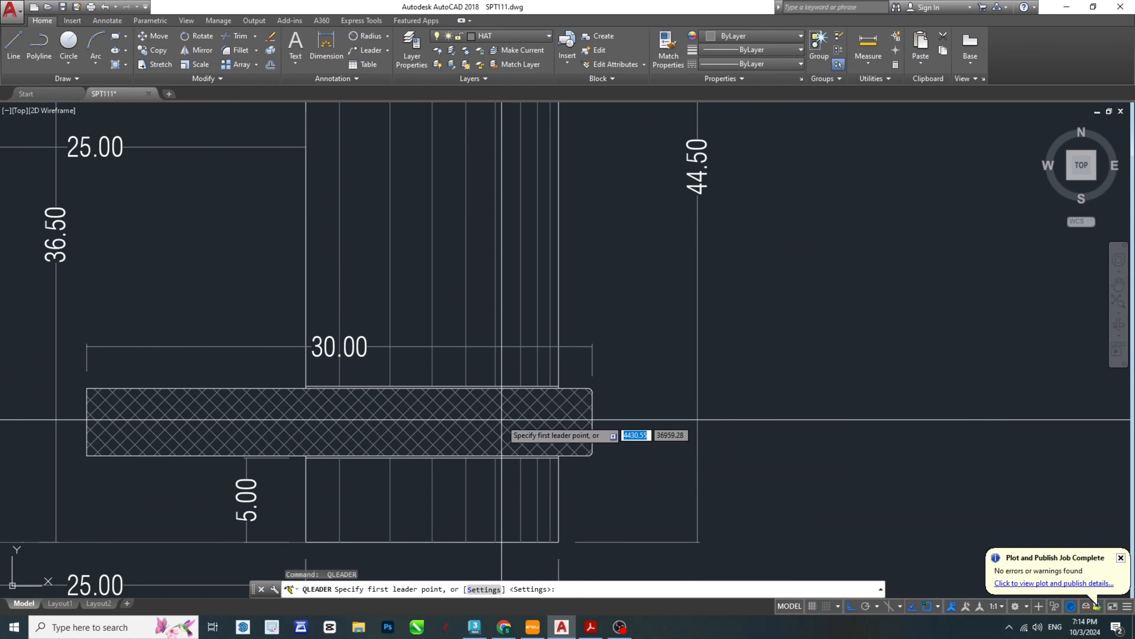
{"action": "left_click", "coordinate": [501, 419]}
{"action": "scroll", "coordinate": [697, 441], "scroll_direction": "down", "scroll_amount": 4}
{"action": "left_click", "coordinate": [772, 432]}
{"action": "key", "text": "Escape"}
{"action": "key", "text": "Escape"}
{"action": "middle_click_drag", "start_coordinate": [788, 342], "coordinate": [712, 411]}
- Save the drawing
{"action": "key", "text": "ctrl+s"}
{"action": "key", "text": "Escape"}
- Add the multiline text HEXA 18.20 MM above the hexagonal head's leader, checking the note's wording in the SPT-Model PDF
{"action": "key", "text": "Escape"}
{"action": "middle_click_drag", "start_coordinate": [575, 119], "coordinate": [604, 386]}
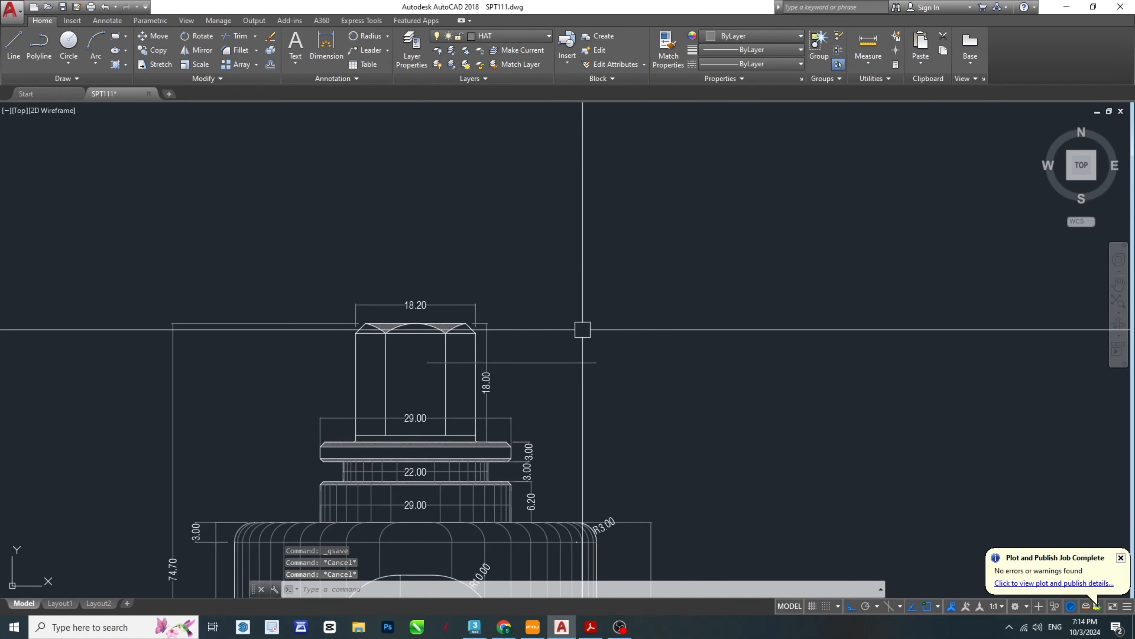
{"action": "scroll", "coordinate": [572, 331], "scroll_direction": "up", "scroll_amount": 4}
{"action": "key", "text": "Escape"}
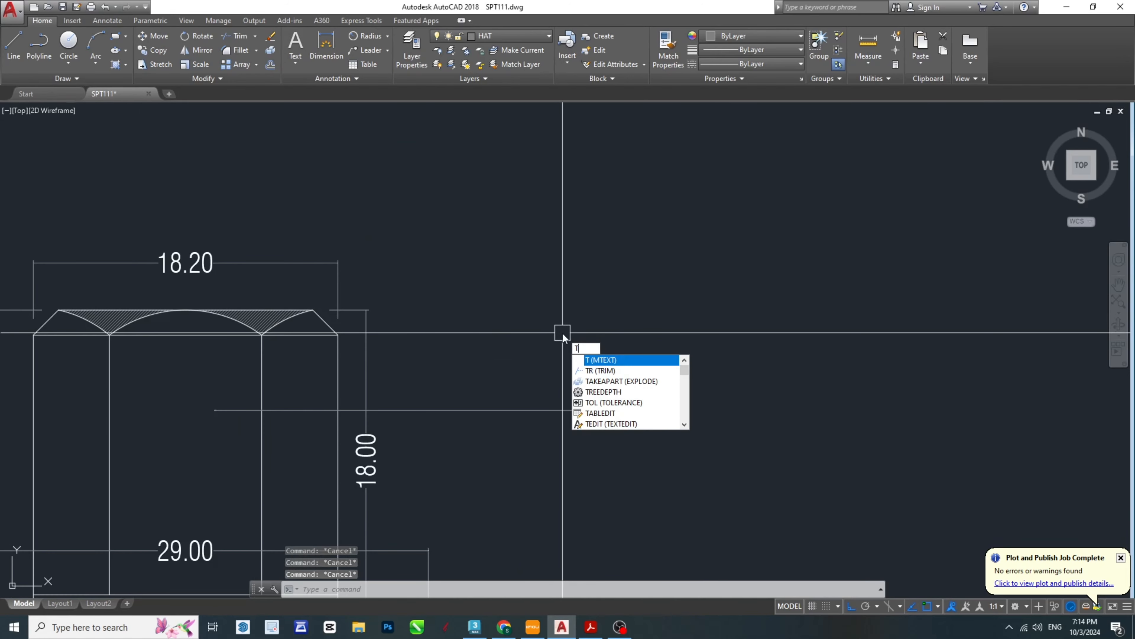
{"action": "key", "text": "Return"}
{"action": "left_click", "coordinate": [563, 333]}
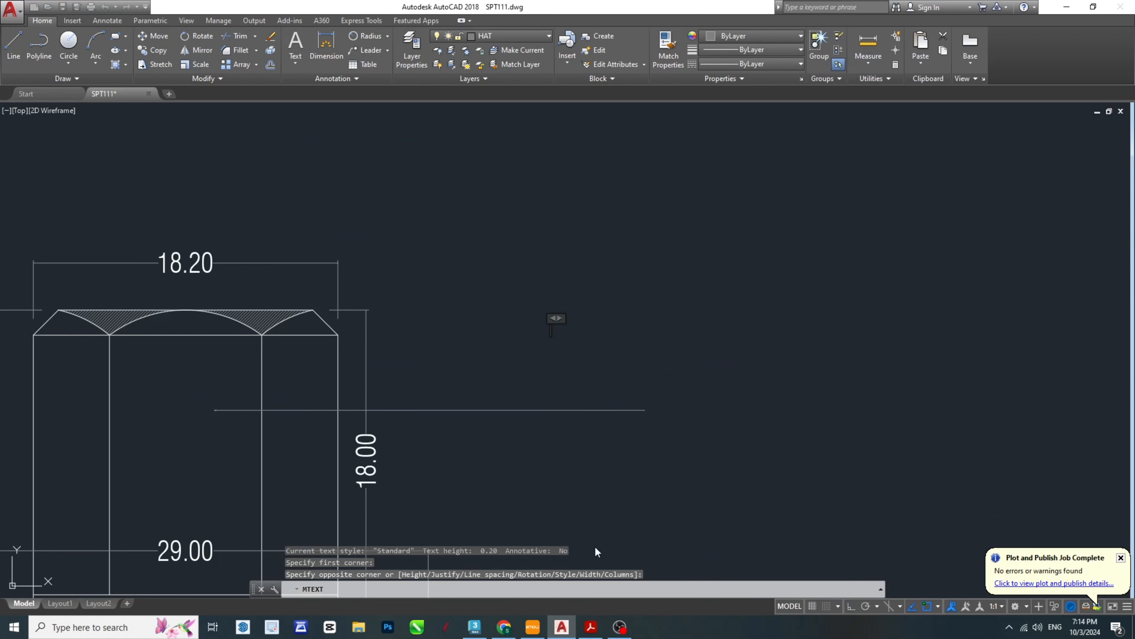
{"action": "left_click", "coordinate": [590, 628]}
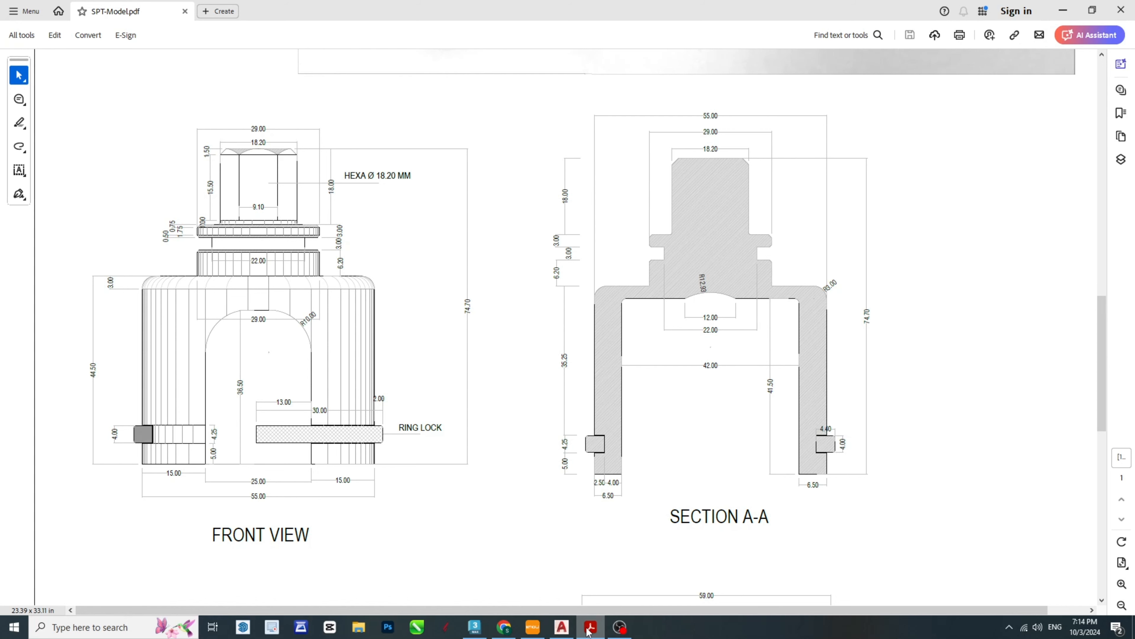
{"action": "left_click", "coordinate": [589, 628]}
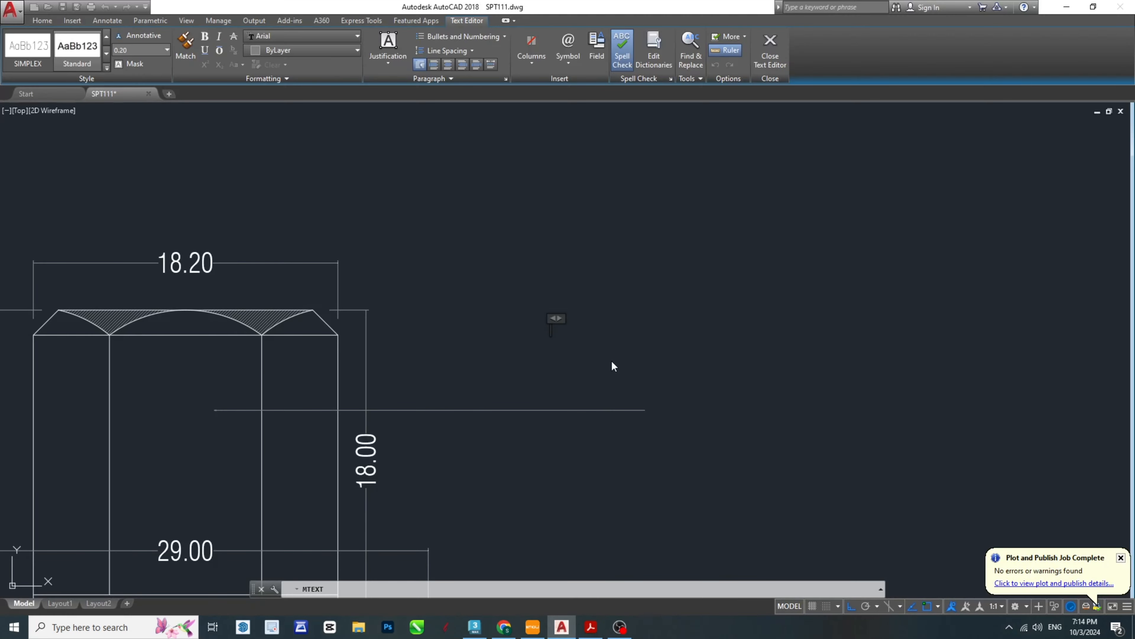
{"action": "type", "text": "HEXA 18.20 MM"}
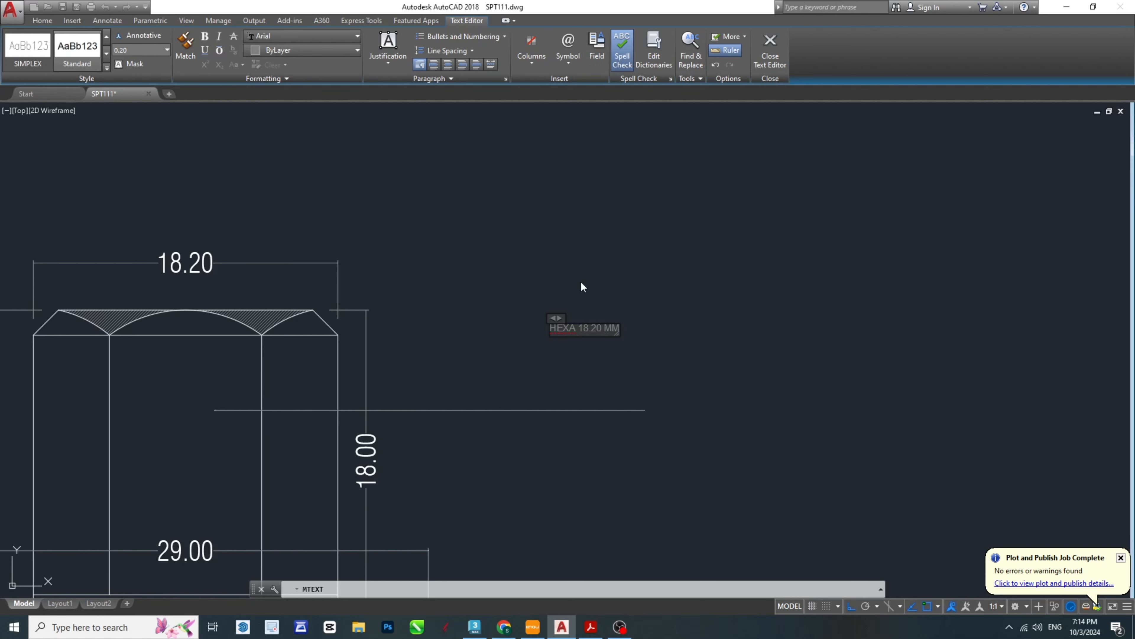
- Finish the HEXA 18.20 MM note and scale it by reference to about 15 mm long
{"action": "left_click", "coordinate": [619, 367]}
{"action": "left_click", "coordinate": [557, 327]}
{"action": "scroll", "coordinate": [577, 340], "scroll_direction": "up", "scroll_amount": 4}
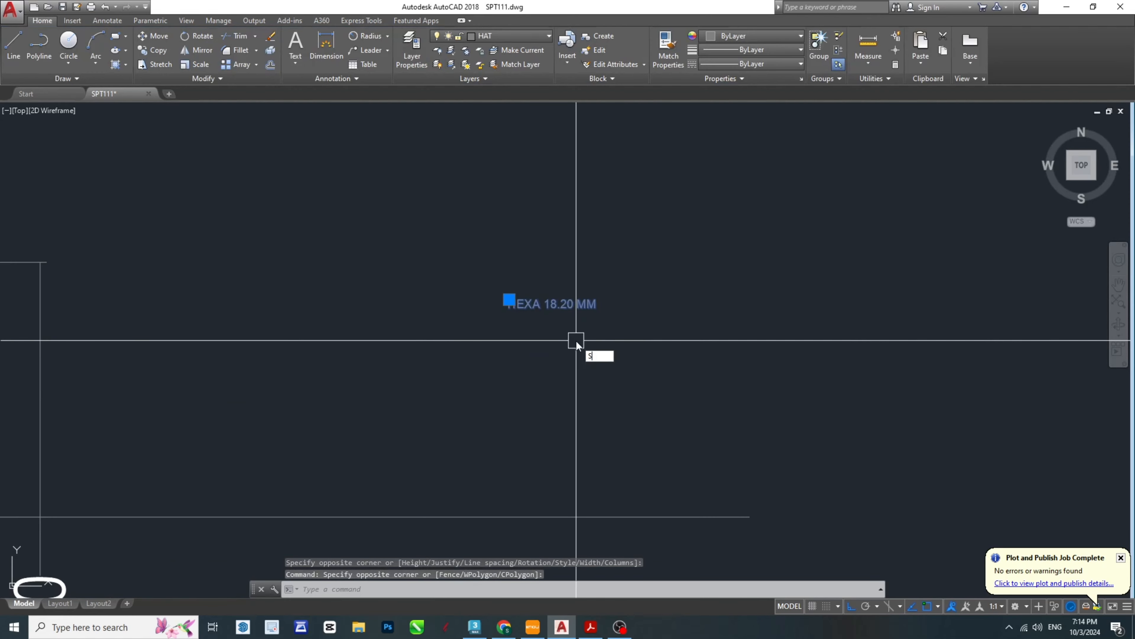
{"action": "type", "text": "C"}
{"action": "key", "text": "Return"}
{"action": "type", "text": "R"}
{"action": "key", "text": "Return"}
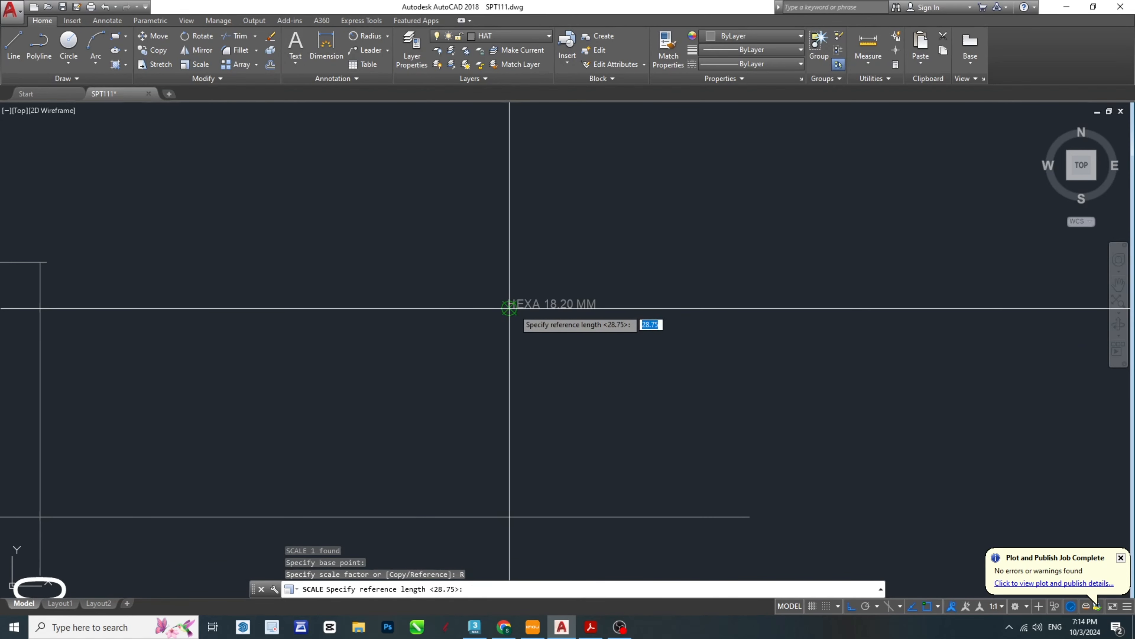
{"action": "left_click", "coordinate": [509, 308]}
{"action": "left_click", "coordinate": [599, 313]}
{"action": "scroll", "coordinate": [621, 317], "scroll_direction": "down", "scroll_amount": 3}
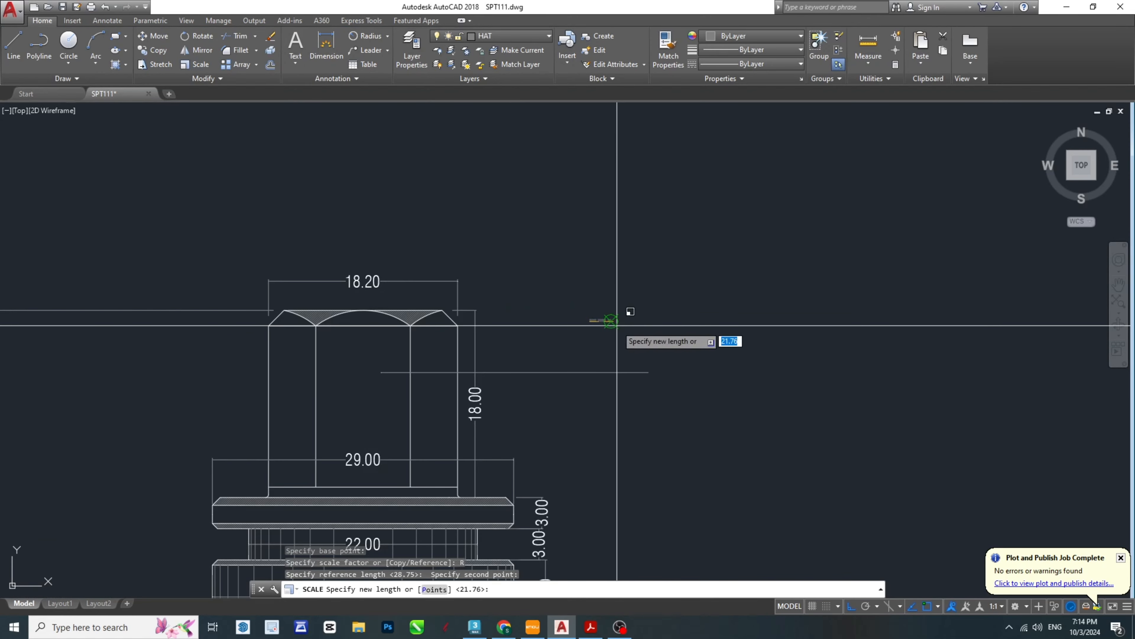
{"action": "left_click", "coordinate": [740, 333]}
- Move the HEXA 18.20 MM note to just above the outer part of the hexagonal head's leader
{"action": "left_click", "coordinate": [646, 312]}
{"action": "middle_click_drag", "start_coordinate": [627, 351], "coordinate": [656, 330]}
{"action": "type", "text": "M"}
{"action": "key", "text": "Return"}
{"action": "left_click", "coordinate": [649, 320]}
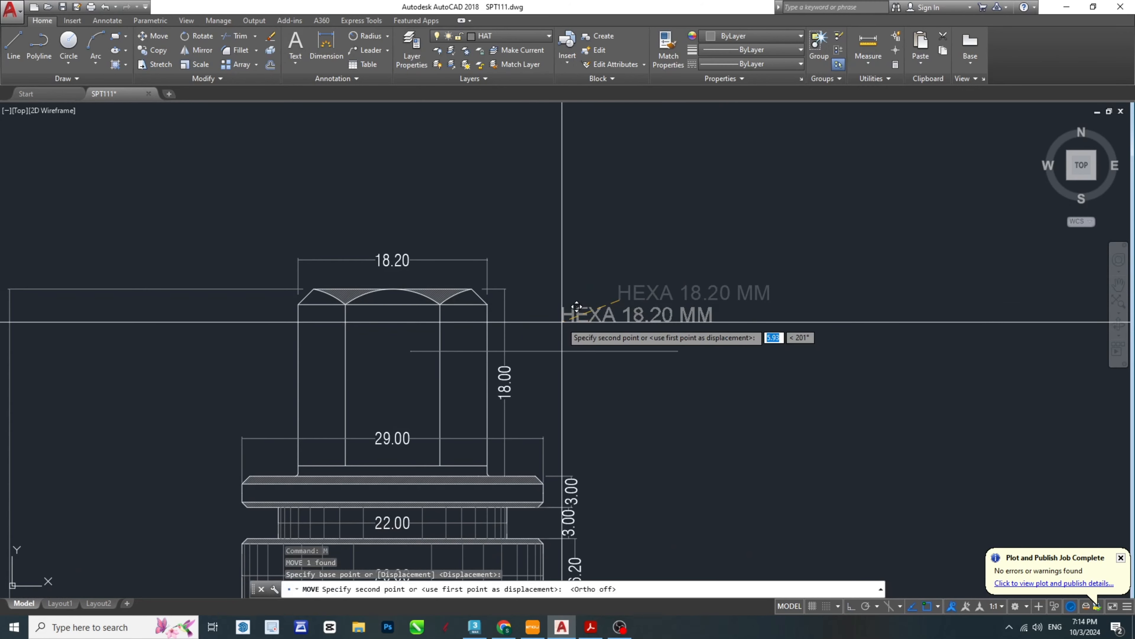
{"action": "scroll", "coordinate": [563, 337], "scroll_direction": "up", "scroll_amount": 2}
{"action": "scroll", "coordinate": [556, 359], "scroll_direction": "up", "scroll_amount": 2}
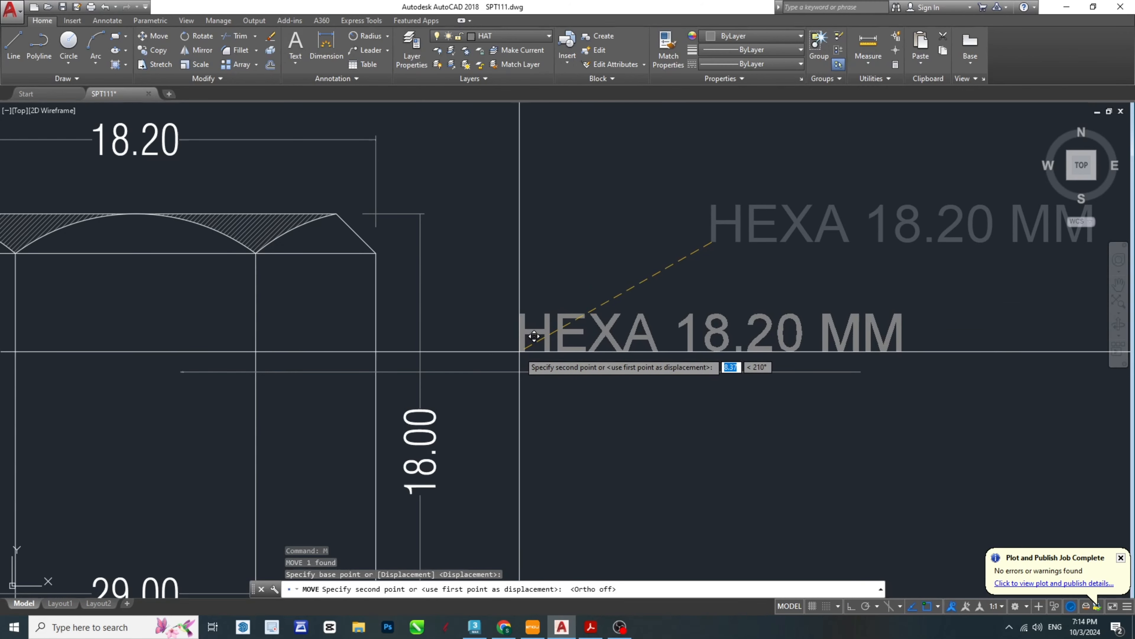
{"action": "key", "text": "Escape"}
- Match the HEXA 18.20 MM note's properties to those of the head's 18.00 height dimension
{"action": "key", "text": "Escape"}
{"action": "scroll", "coordinate": [620, 361], "scroll_direction": "down", "scroll_amount": 4}
{"action": "type", "text": "MA"}
{"action": "key", "text": "Return"}
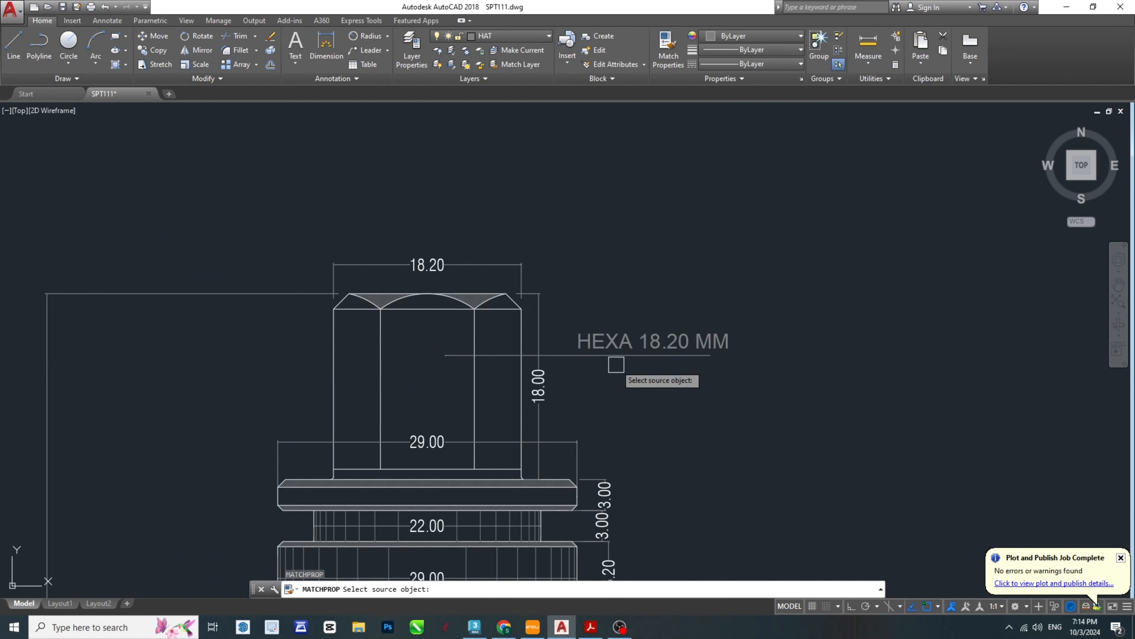
{"action": "left_click", "coordinate": [541, 385]}
{"action": "left_click", "coordinate": [650, 329]}
{"action": "key", "text": "Escape"}
{"action": "key", "text": "Escape"}
- Make layer 0 the current layer
{"action": "middle_click_drag", "start_coordinate": [717, 363], "coordinate": [672, 348]}
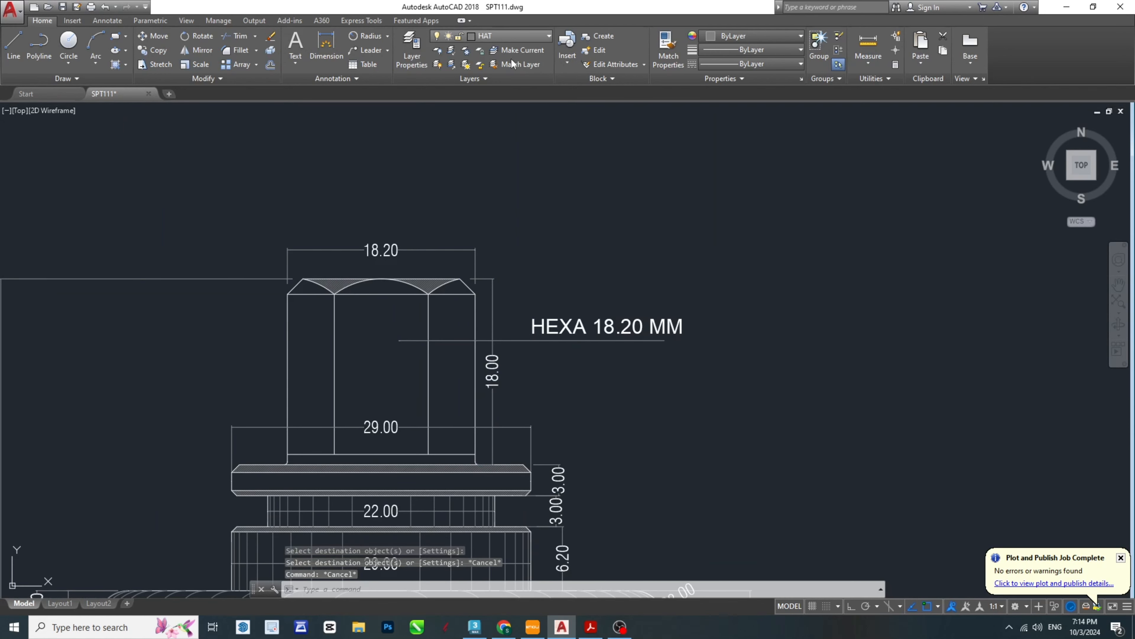
{"action": "left_click", "coordinate": [548, 35]}
{"action": "scroll", "coordinate": [509, 75], "scroll_direction": "up", "scroll_amount": 10}
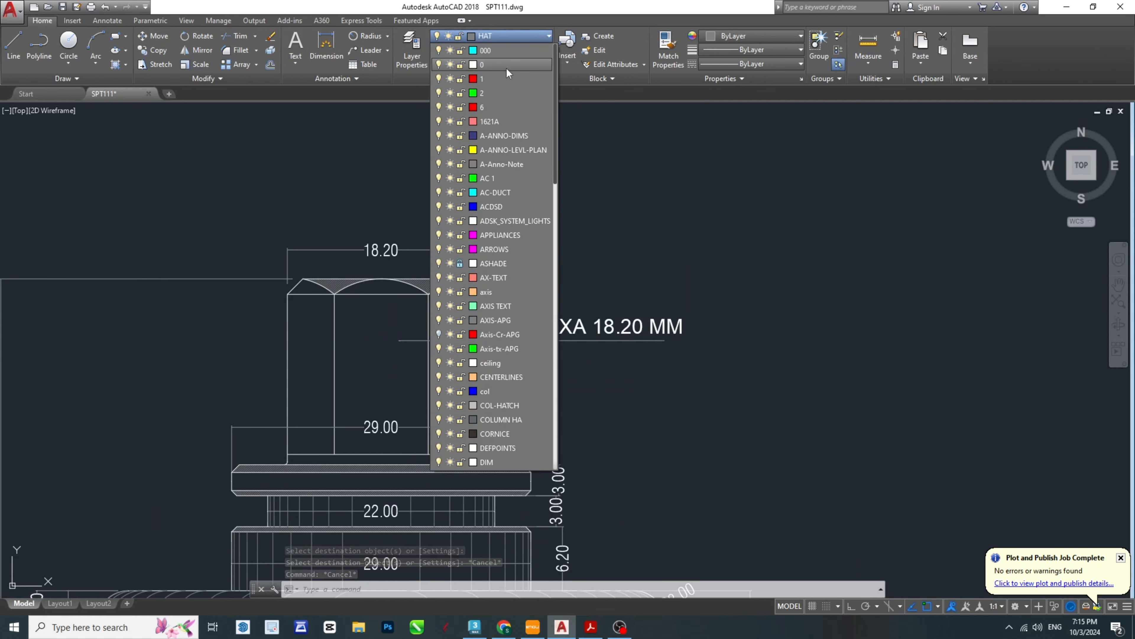
{"action": "left_click", "coordinate": [490, 65]}
- Copy the HEXA 18.20 MM note to above the outer end of the ring lock's leader
{"action": "middle_click_drag", "start_coordinate": [621, 271], "coordinate": [673, 206]}
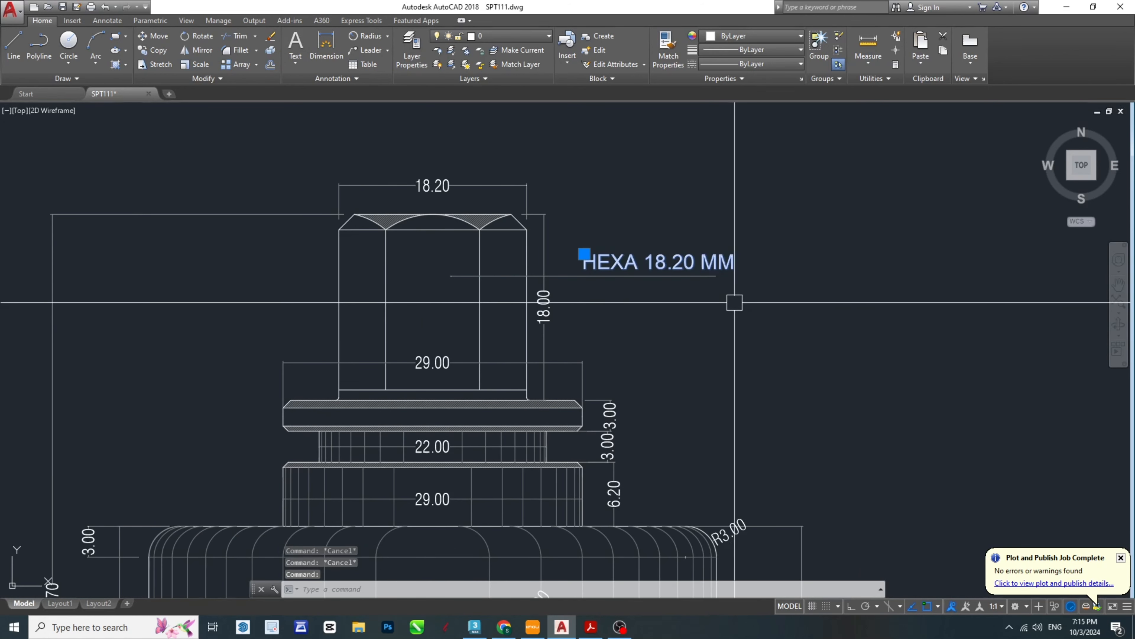
{"action": "middle_click_drag", "start_coordinate": [735, 302], "coordinate": [629, 280]}
{"action": "key", "text": "Return"}
{"action": "left_click", "coordinate": [478, 247]}
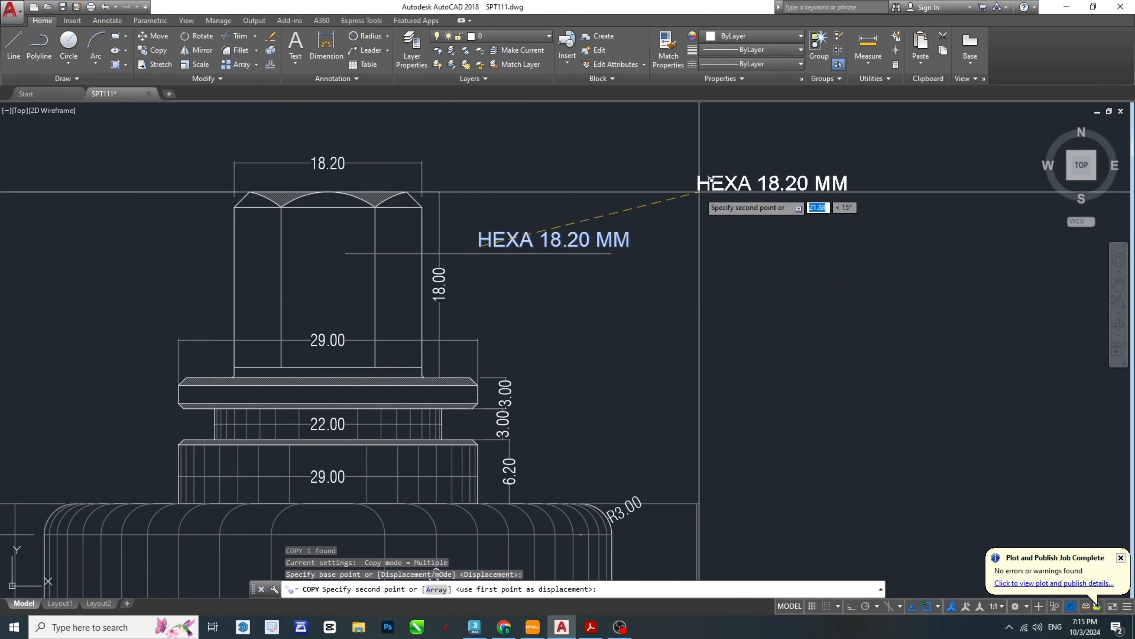
{"action": "scroll", "coordinate": [715, 342], "scroll_direction": "down", "scroll_amount": 6}
{"action": "scroll", "coordinate": [698, 452], "scroll_direction": "up", "scroll_amount": 8}
{"action": "middle_click_drag", "start_coordinate": [705, 448], "coordinate": [564, 405]}
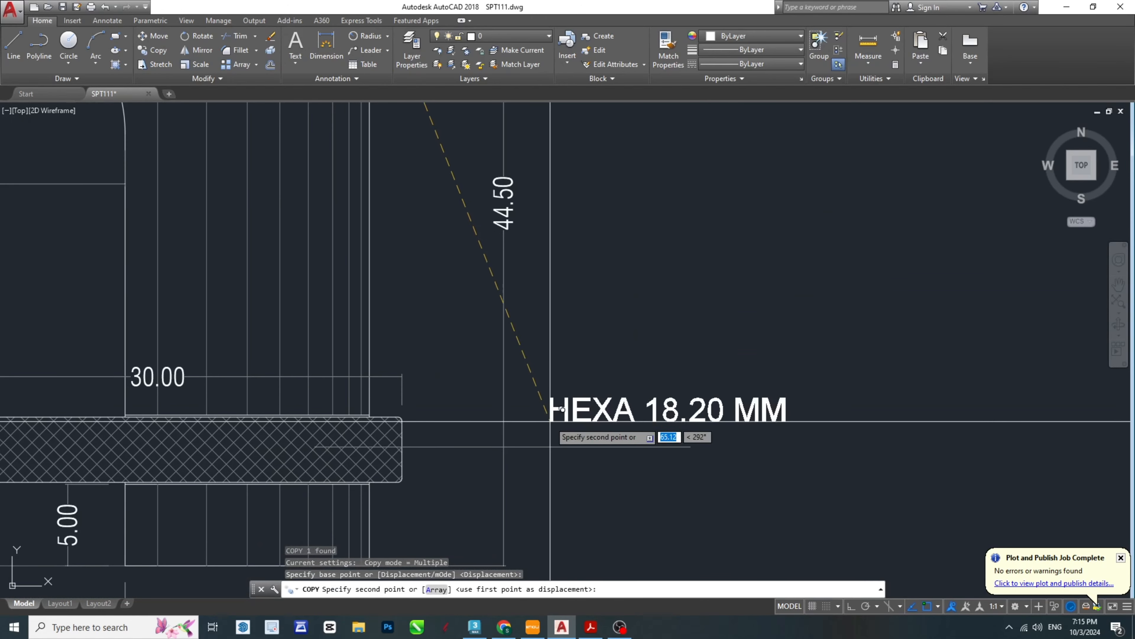
{"action": "left_click", "coordinate": [565, 405]}
{"action": "key", "text": "Escape"}
{"action": "key", "text": "Escape"}
- Change the copied note's text to RING LOCK, checking the wording in the SPT-Model PDF
{"action": "left_click", "coordinate": [714, 424]}
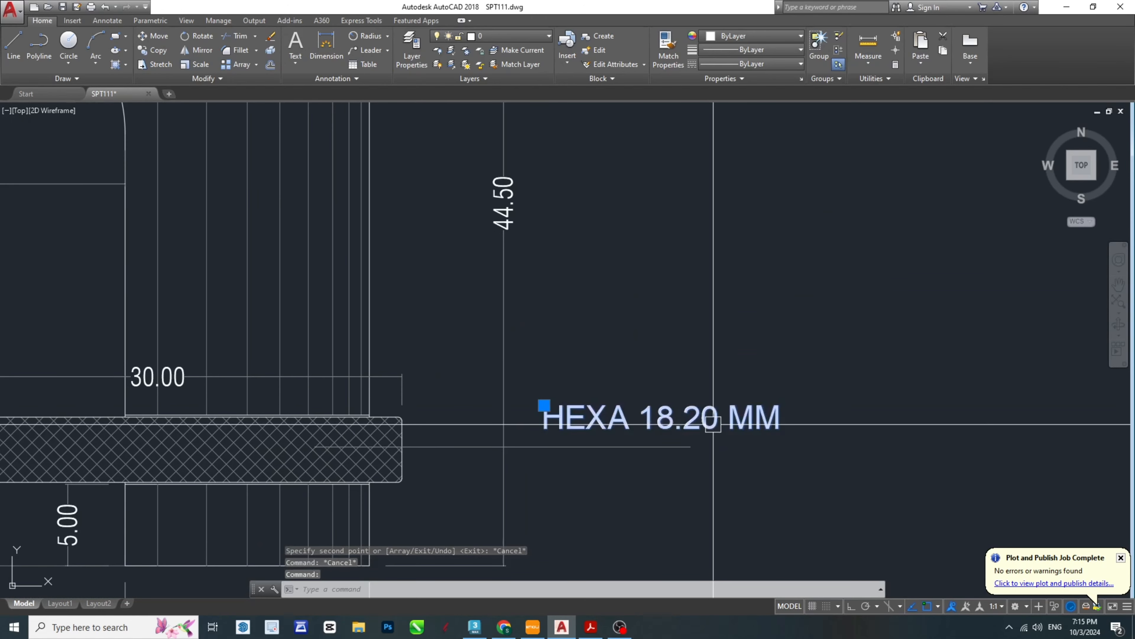
{"action": "double_click", "coordinate": [715, 428]}
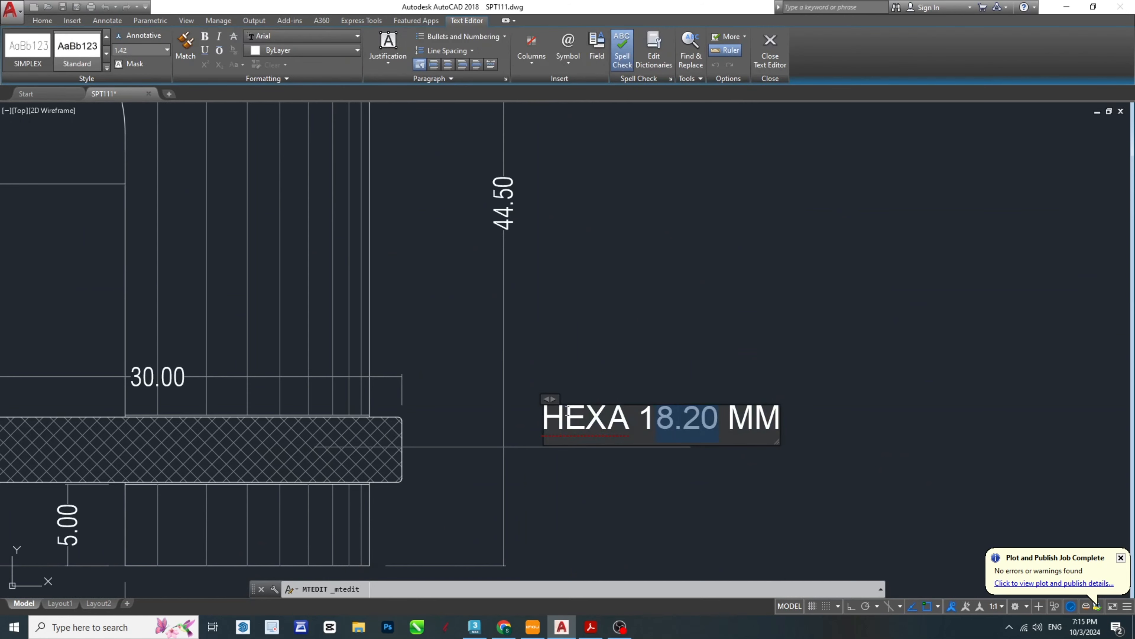
{"action": "left_click", "coordinate": [591, 627]}
{"action": "left_click", "coordinate": [561, 628]}
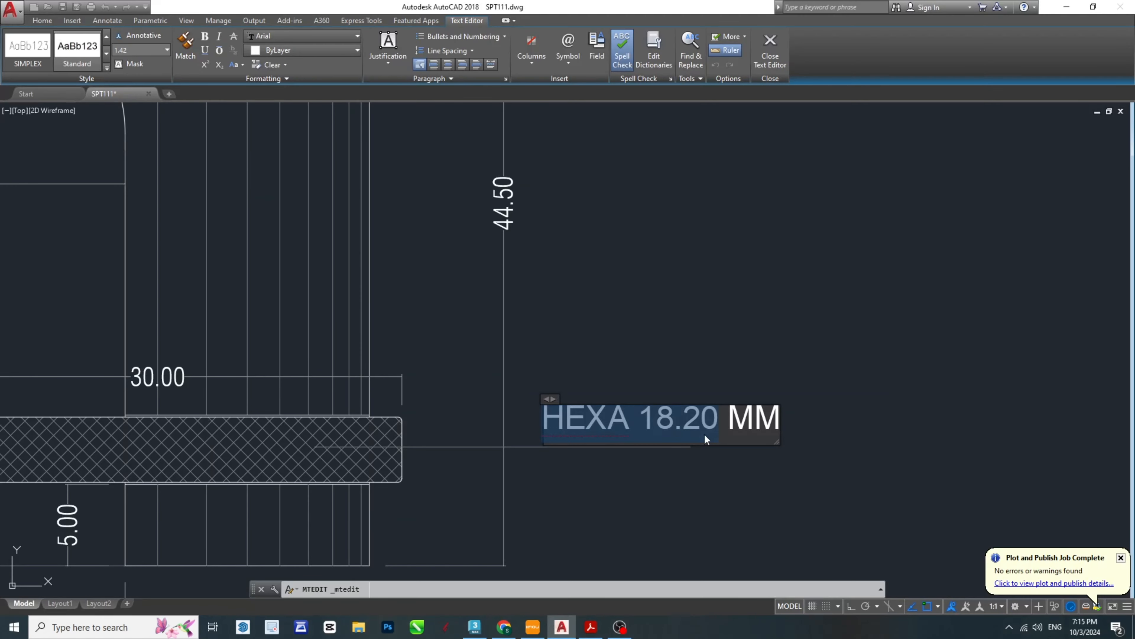
{"action": "type", "text": "RI"}
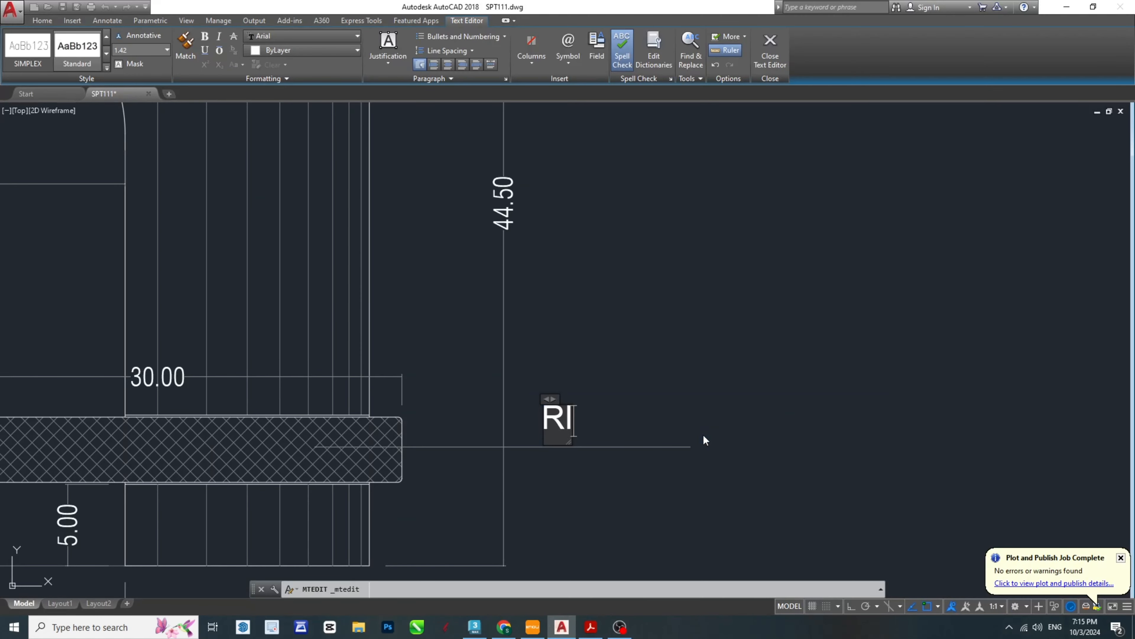
{"action": "type", "text": "NG LOCK"}
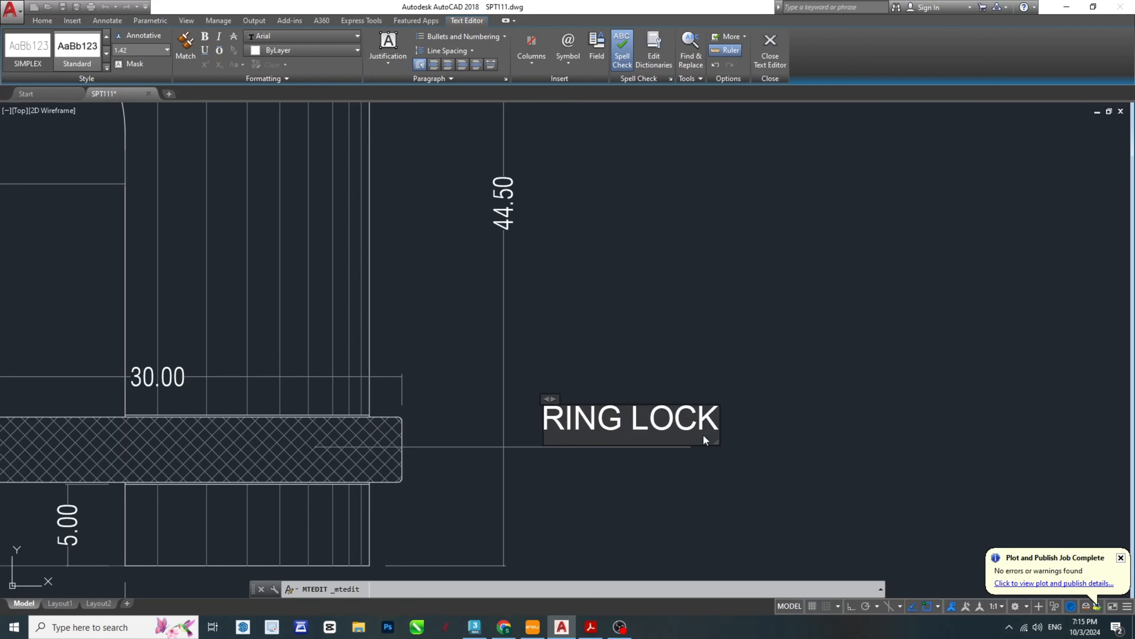
{"action": "key", "text": "Escape"}
{"action": "scroll", "coordinate": [704, 367], "scroll_direction": "down", "scroll_amount": 2}
{"action": "key", "text": "Escape"}
- Move the RING LOCK note slightly to adjust its position above the ring lock's leader
{"action": "scroll", "coordinate": [702, 376], "scroll_direction": "down", "scroll_amount": 3}
{"action": "scroll", "coordinate": [670, 377], "scroll_direction": "up", "scroll_amount": 3}
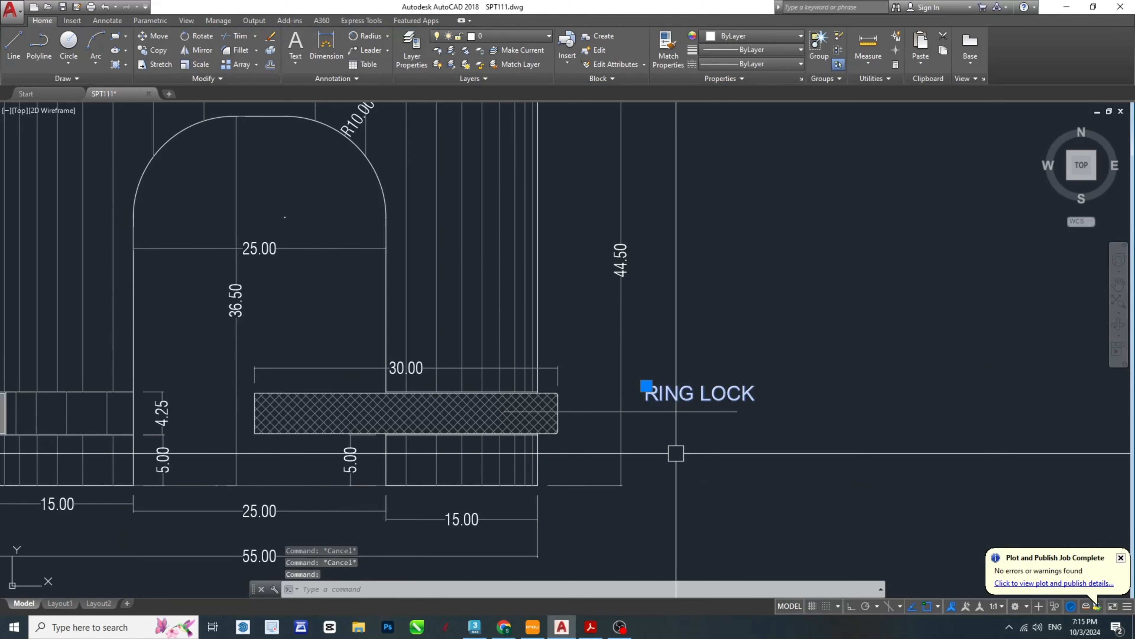
{"action": "scroll", "coordinate": [695, 455], "scroll_direction": "up", "scroll_amount": 4}
{"action": "type", "text": "m"}
{"action": "key", "text": "space"}
{"action": "left_click", "coordinate": [753, 397]}
{"action": "left_click", "coordinate": [738, 407]}
{"action": "key", "text": "Escape"}
{"action": "key", "text": "Escape"}
{"action": "scroll", "coordinate": [710, 381], "scroll_direction": "down", "scroll_amount": 8}
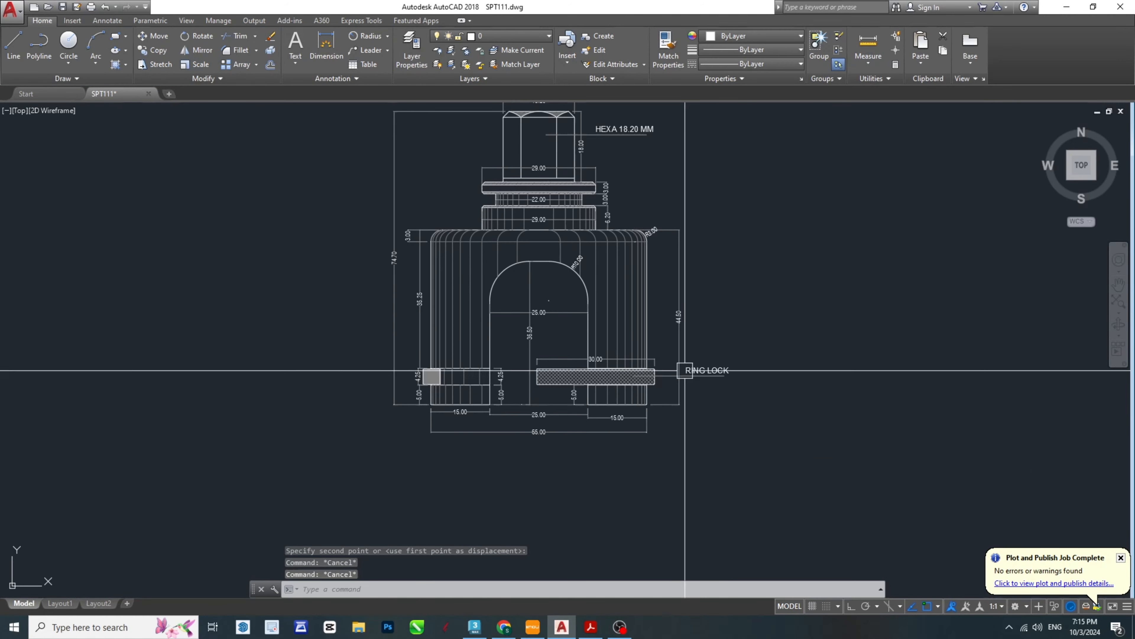
- Save the drawing
{"action": "scroll", "coordinate": [684, 385], "scroll_direction": "down", "scroll_amount": 3}
{"action": "key", "text": "ctrl+s"}
{"action": "key", "text": "Escape"}
- Copy the RING LOCK note to below the part's 55.00 overall width dimension
{"action": "scroll", "coordinate": [680, 393], "scroll_direction": "up", "scroll_amount": 8}
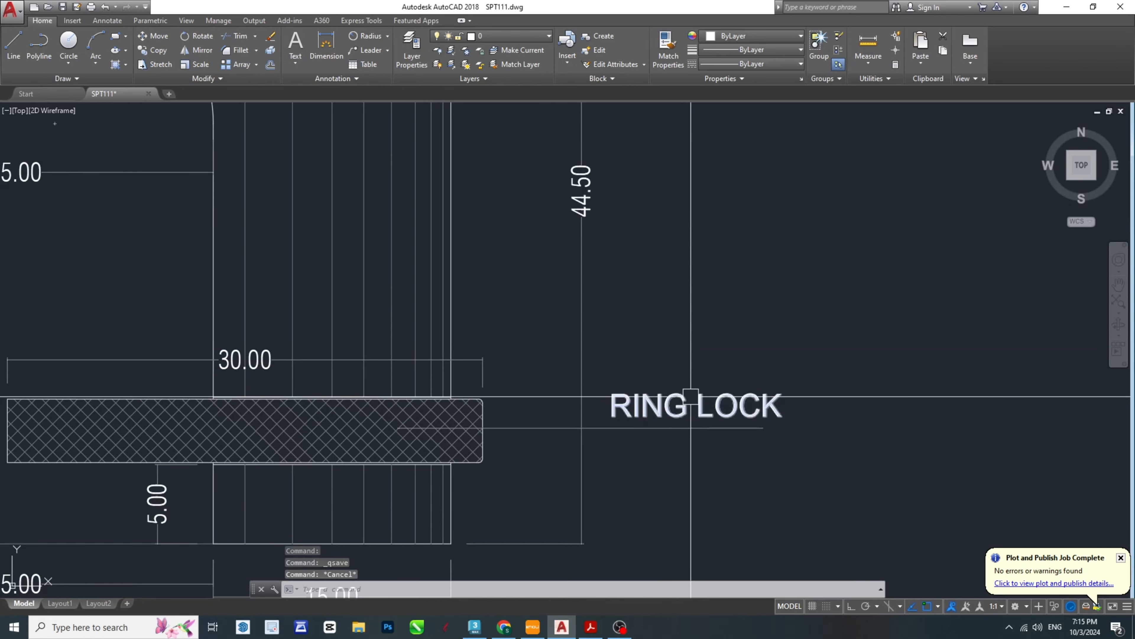
{"action": "left_click", "coordinate": [691, 397]}
{"action": "middle_click_drag", "start_coordinate": [683, 419], "coordinate": [745, 330]}
{"action": "type", "text": "co"}
{"action": "key", "text": "space"}
{"action": "left_click", "coordinate": [759, 317]}
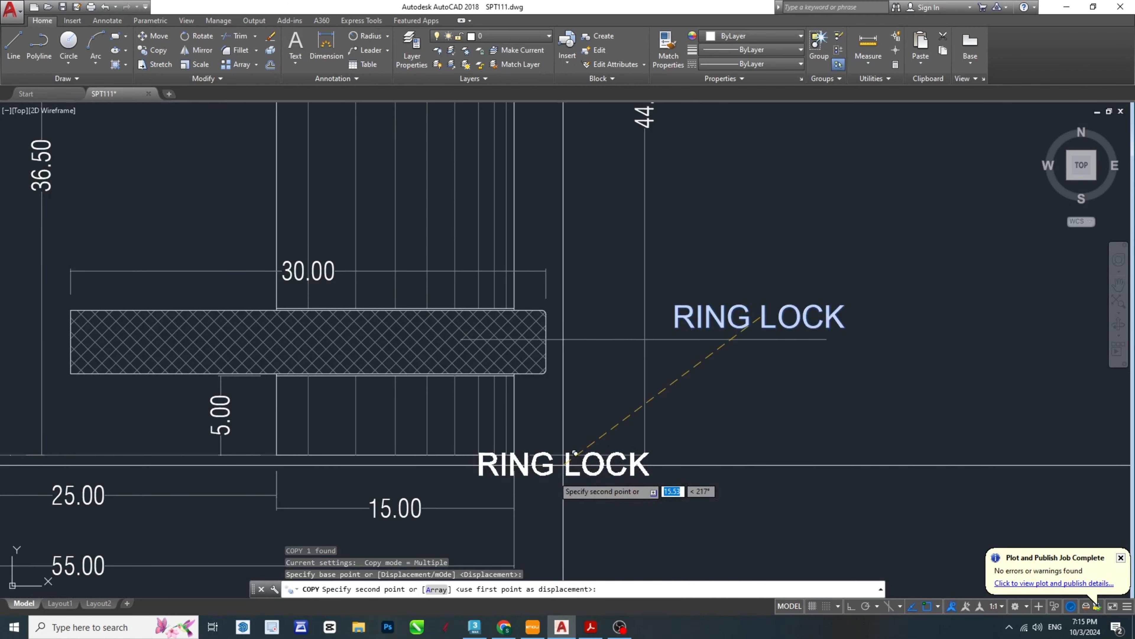
{"action": "scroll", "coordinate": [564, 463], "scroll_direction": "down", "scroll_amount": 2}
{"action": "left_click", "coordinate": [477, 406]}
{"action": "key", "text": "Escape"}
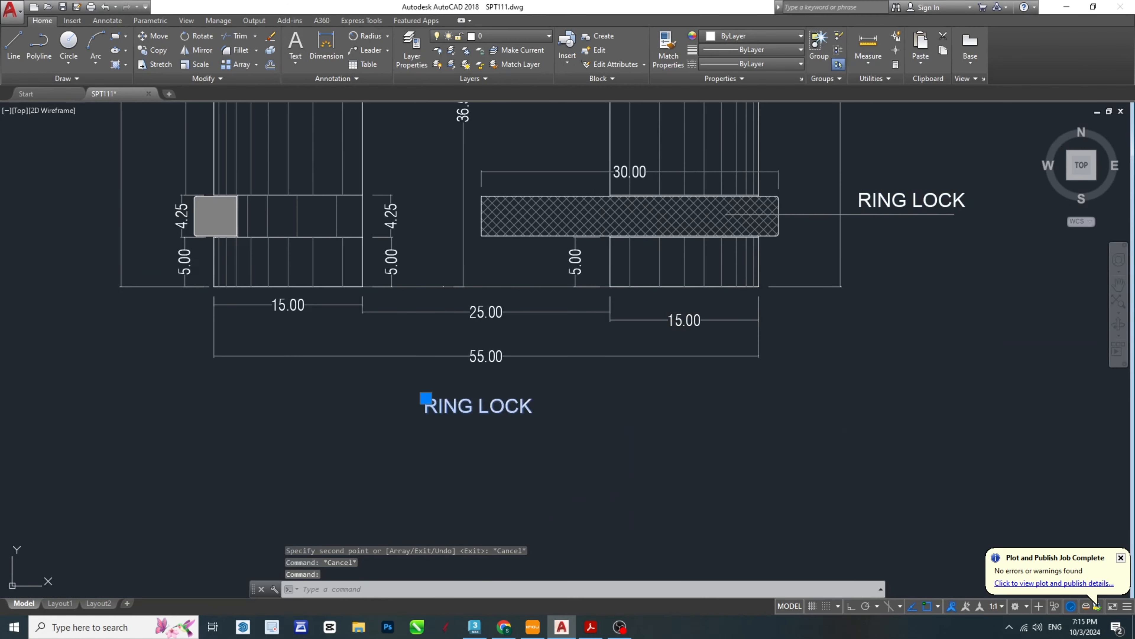
- Change the text of the copy below the overall width dimension to FRONT VIEW
{"action": "double_click", "coordinate": [473, 405]}
{"action": "type", "text": "FRONT"}
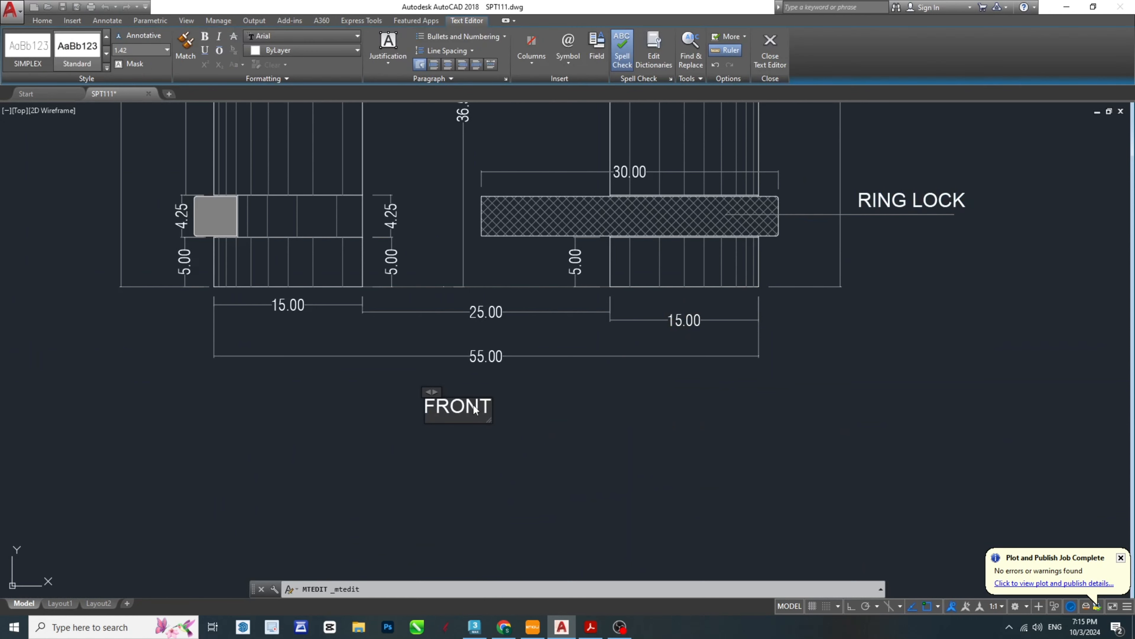
{"action": "type", "text": " VIEW"}
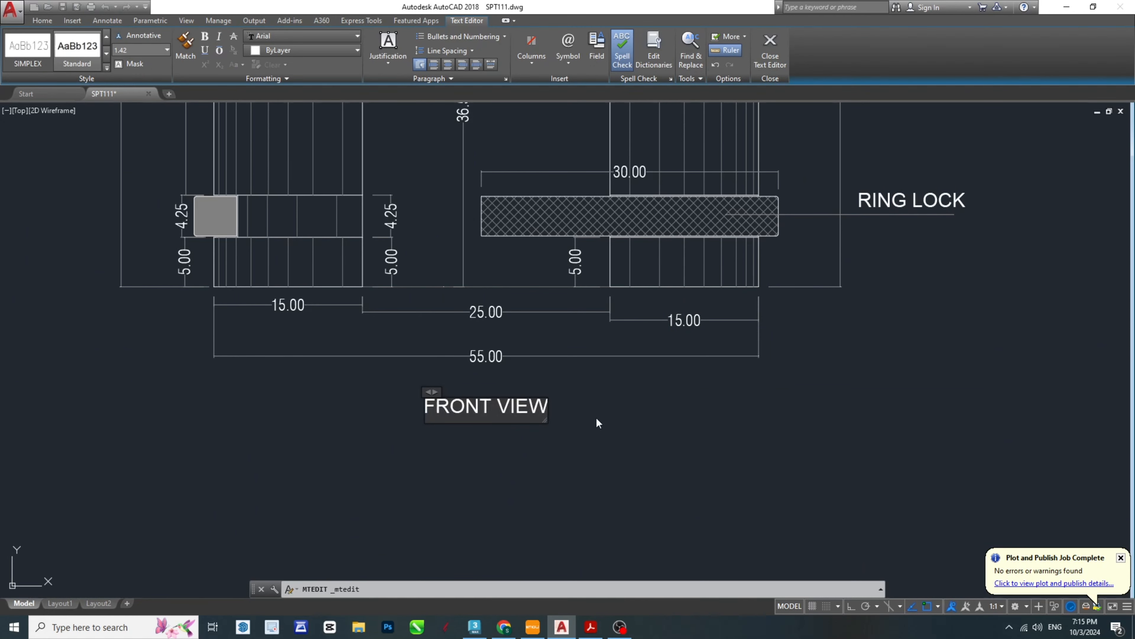
{"action": "left_click", "coordinate": [598, 423]}
- Enlarge the FRONT VIEW title by reference scaling from its left end to about 17 mm long
{"action": "left_click", "coordinate": [515, 408]}
{"action": "middle_click_drag", "start_coordinate": [464, 471], "coordinate": [536, 457]}
{"action": "type", "text": "SC"}
{"action": "key", "text": "space"}
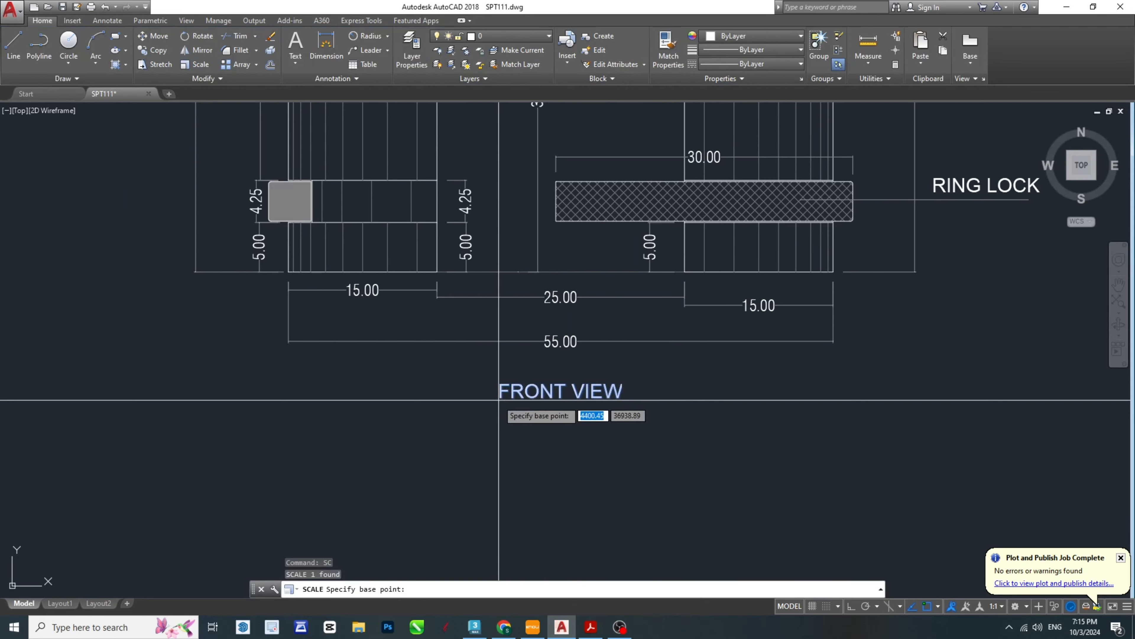
{"action": "left_click", "coordinate": [499, 400]}
{"action": "type", "text": "R"}
{"action": "key", "text": "space"}
{"action": "left_click", "coordinate": [499, 397]}
{"action": "left_click", "coordinate": [631, 396]}
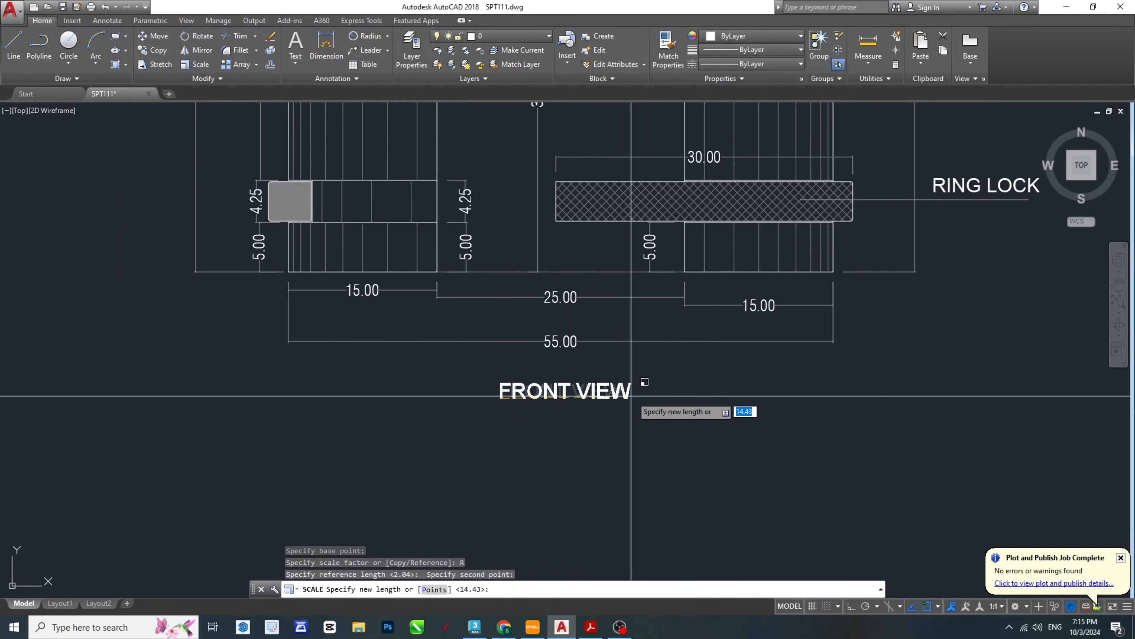
{"action": "key", "text": "Escape"}
- Deselect the FRONT VIEW title and save the drawing
{"action": "scroll", "coordinate": [566, 404], "scroll_direction": "down", "scroll_amount": 6}
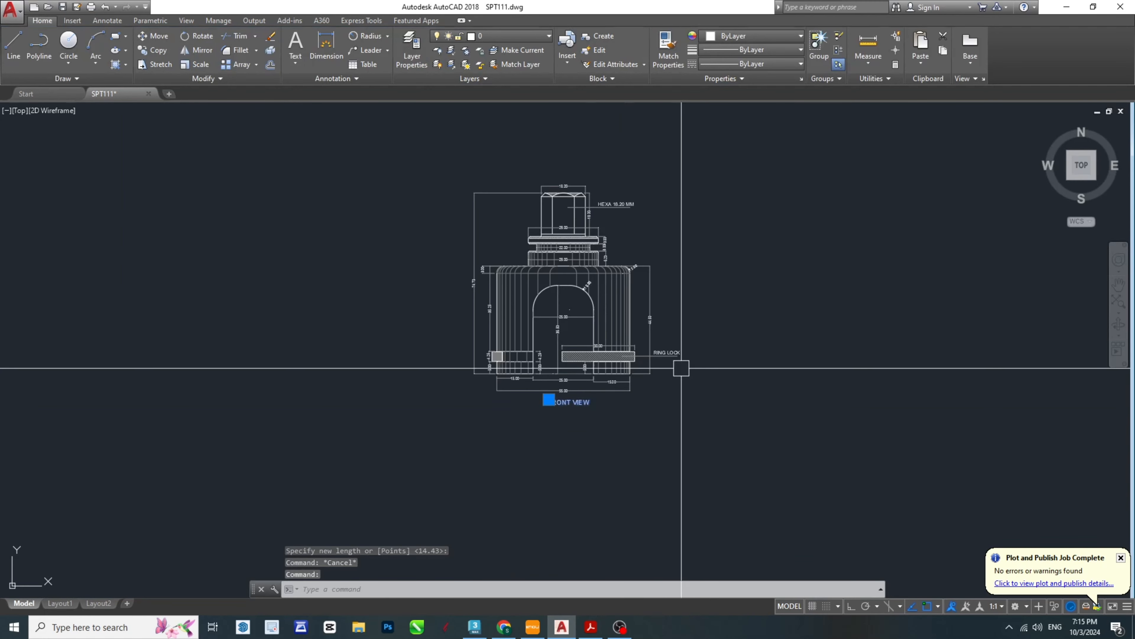
{"action": "scroll", "coordinate": [681, 368], "scroll_direction": "up", "scroll_amount": 2}
{"action": "key", "text": "Escape"}
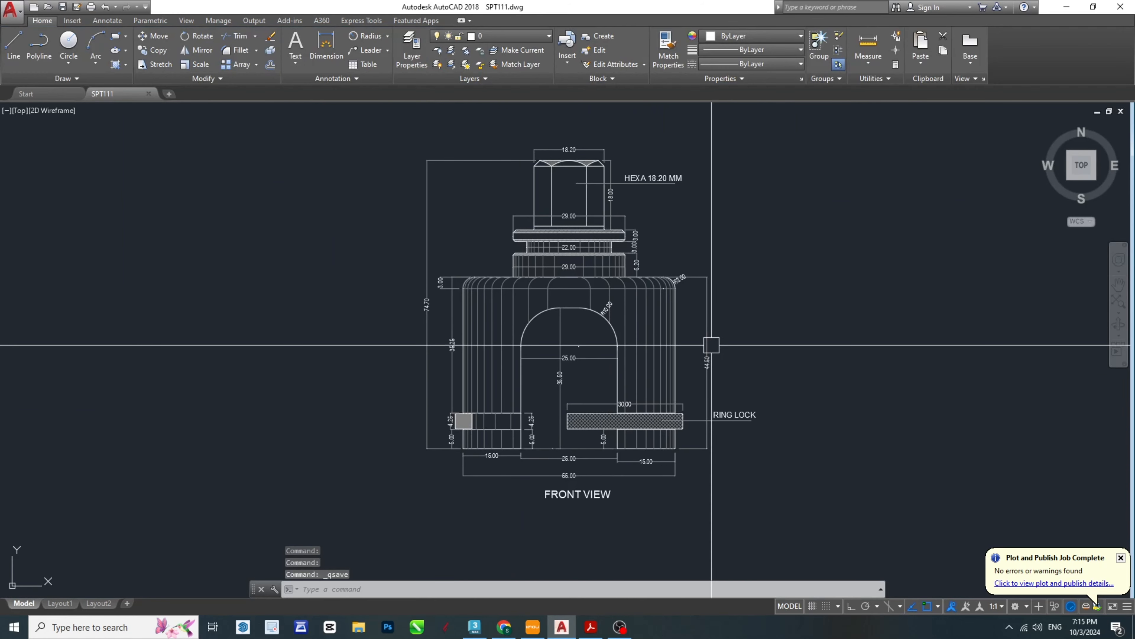
- Switch to the SPT-Model PDF in Acrobat and examine the Section A-A view beside the front view
{"action": "scroll", "coordinate": [712, 344], "scroll_direction": "down", "scroll_amount": 4}
{"action": "middle_click_drag", "start_coordinate": [659, 314], "coordinate": [668, 385]}
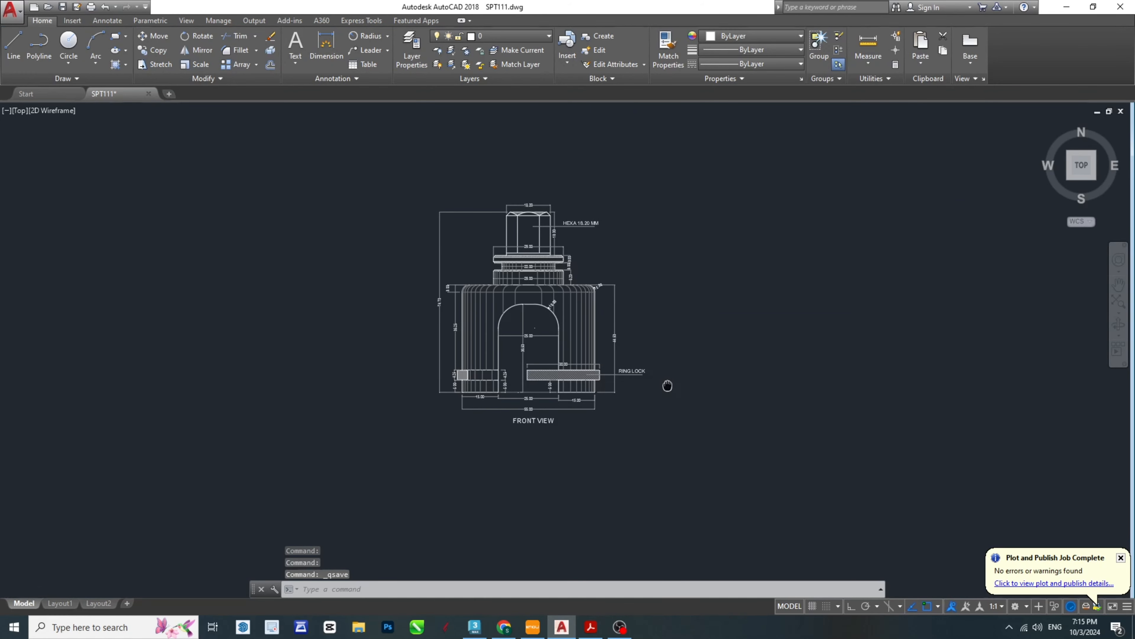
{"action": "left_click", "coordinate": [591, 626]}
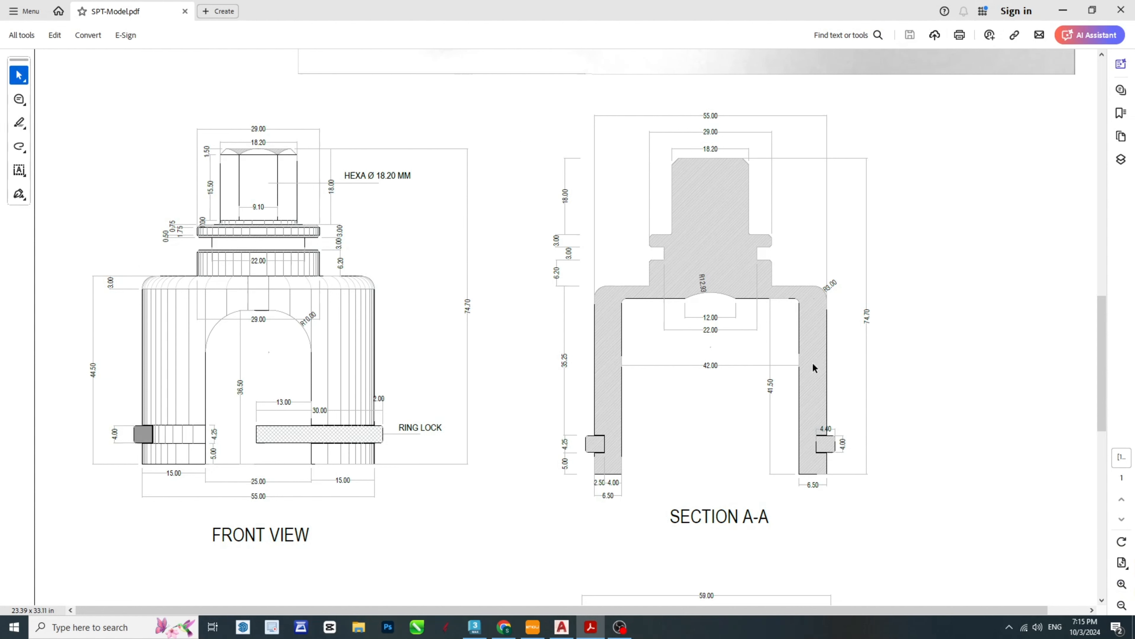
- Switch to AutoCAD and copy the entire dimensioned front view about 113 mm horizontally to its right
{"action": "left_click", "coordinate": [562, 627]}
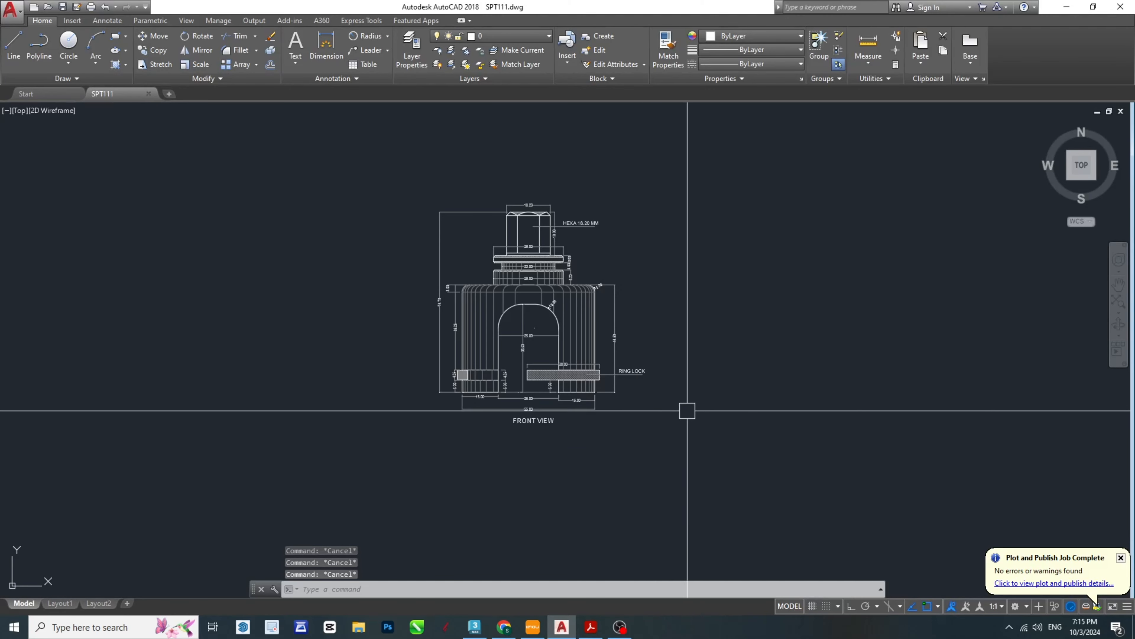
{"action": "left_click", "coordinate": [709, 428]}
{"action": "key", "text": "Escape"}
{"action": "key", "text": "Escape"}
{"action": "left_click", "coordinate": [764, 464]}
{"action": "left_click", "coordinate": [582, 317]}
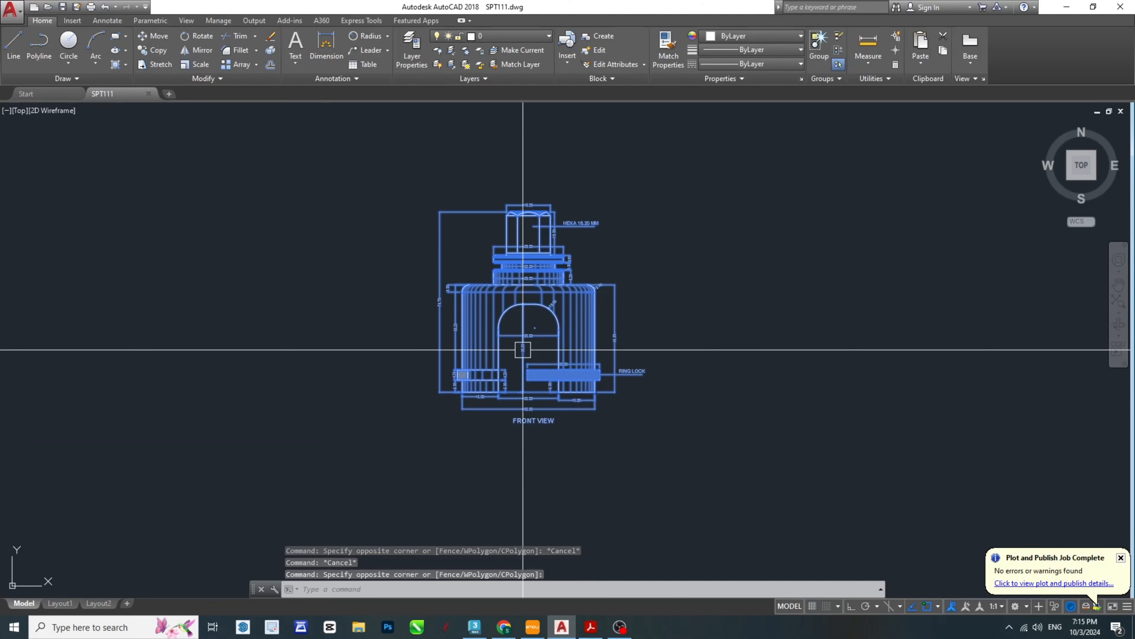
{"action": "middle_click_drag", "start_coordinate": [726, 381], "coordinate": [619, 396]}
{"action": "type", "text": "cp"}
{"action": "key", "text": "Return"}
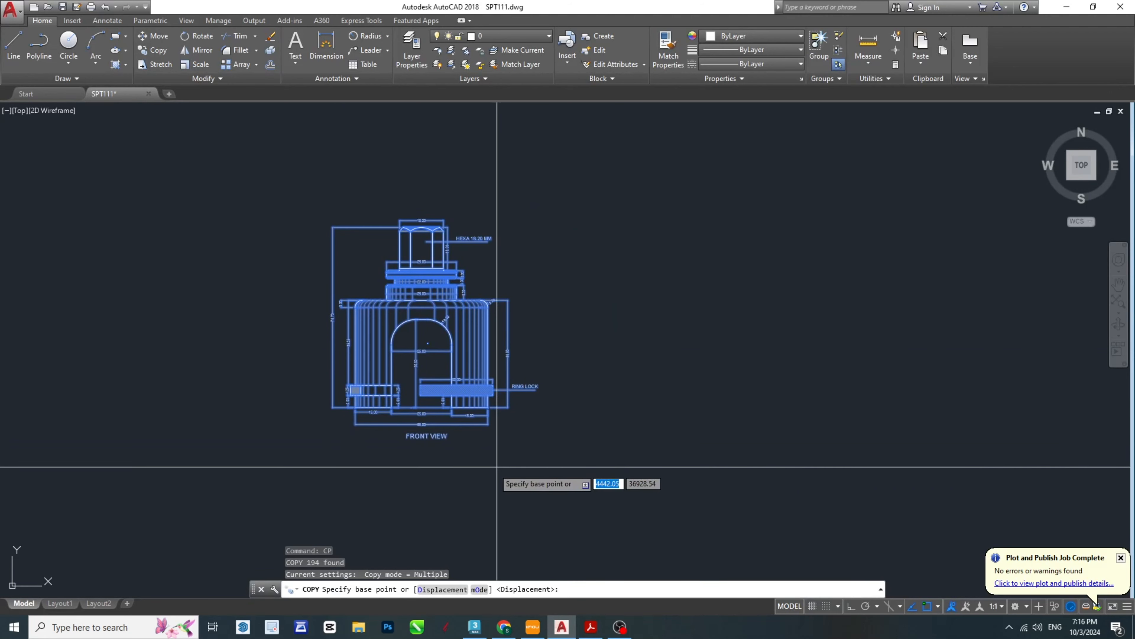
{"action": "left_click", "coordinate": [458, 471]}
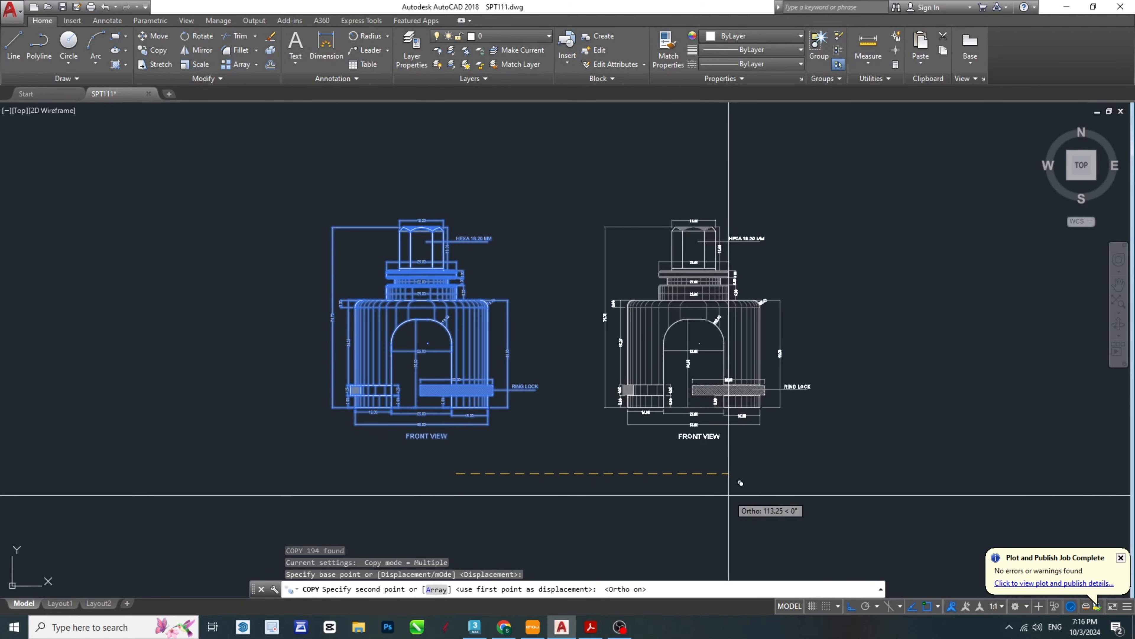
{"action": "left_click", "coordinate": [729, 456]}
{"action": "key", "text": "Escape"}
{"action": "key", "text": "Escape"}
{"action": "key", "text": "Escape"}
- Erase the arch, vertical shading lines, ring lock hatch and inner dimensions from the copied view's lower body
{"action": "scroll", "coordinate": [689, 452], "scroll_direction": "up", "scroll_amount": 8}
{"action": "scroll", "coordinate": [979, 414], "scroll_direction": "up", "scroll_amount": 6}
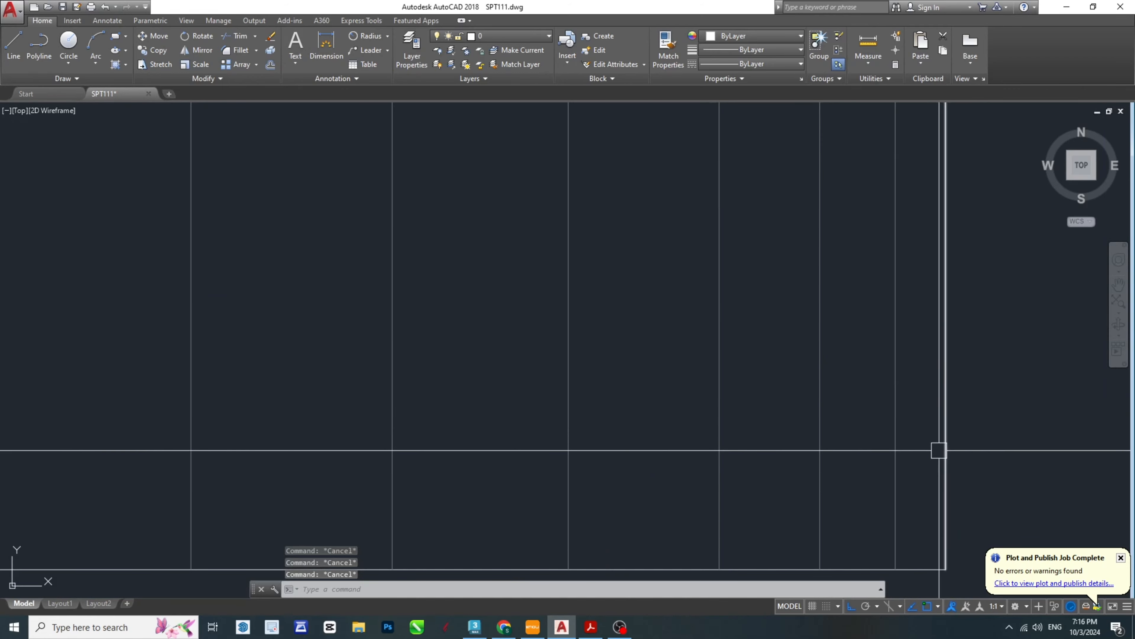
{"action": "left_click", "coordinate": [900, 463]}
{"action": "key", "text": "Escape"}
{"action": "key", "text": "Escape"}
{"action": "scroll", "coordinate": [900, 457], "scroll_direction": "down", "scroll_amount": 12}
{"action": "scroll", "coordinate": [887, 424], "scroll_direction": "up", "scroll_amount": 6}
{"action": "scroll", "coordinate": [860, 405], "scroll_direction": "up", "scroll_amount": 4}
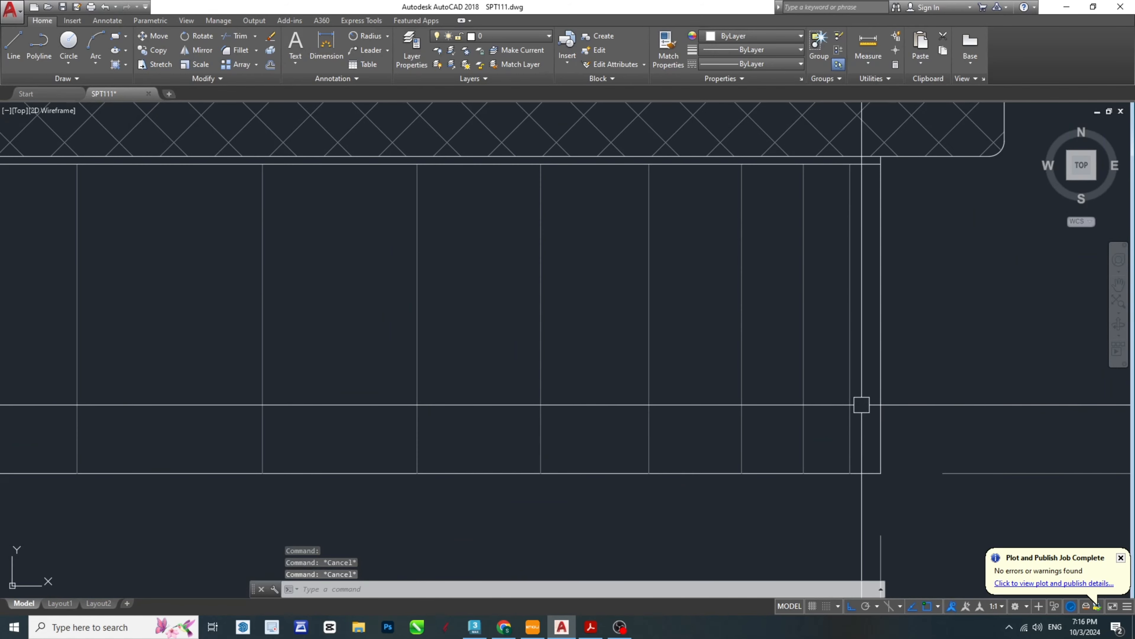
{"action": "left_click", "coordinate": [871, 414]}
{"action": "scroll", "coordinate": [726, 340], "scroll_direction": "down", "scroll_amount": 10}
{"action": "middle_click_drag", "start_coordinate": [536, 175], "coordinate": [579, 323]}
{"action": "left_click", "coordinate": [492, 260]}
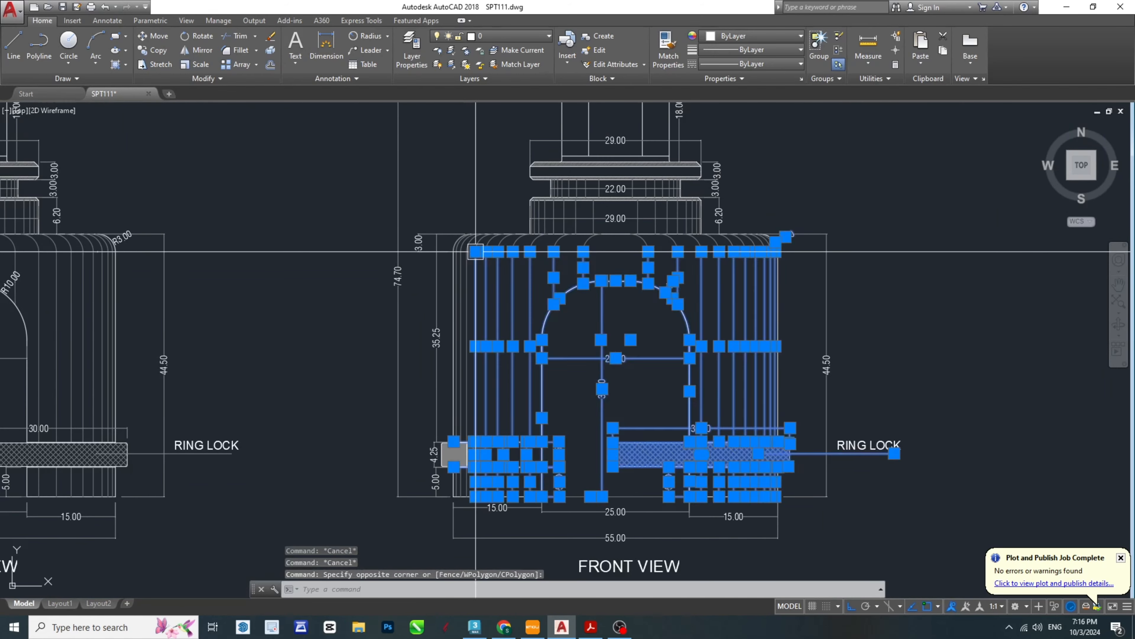
{"action": "key", "text": "Delete"}
- Erase the copy's left ring lock section with its adjacent vertical lines and the 35.25, 4.25 and 5.00 dimensions
{"action": "scroll", "coordinate": [475, 492], "scroll_direction": "up", "scroll_amount": 6}
{"action": "left_click", "coordinate": [487, 479]}
{"action": "left_click", "coordinate": [396, 229]}
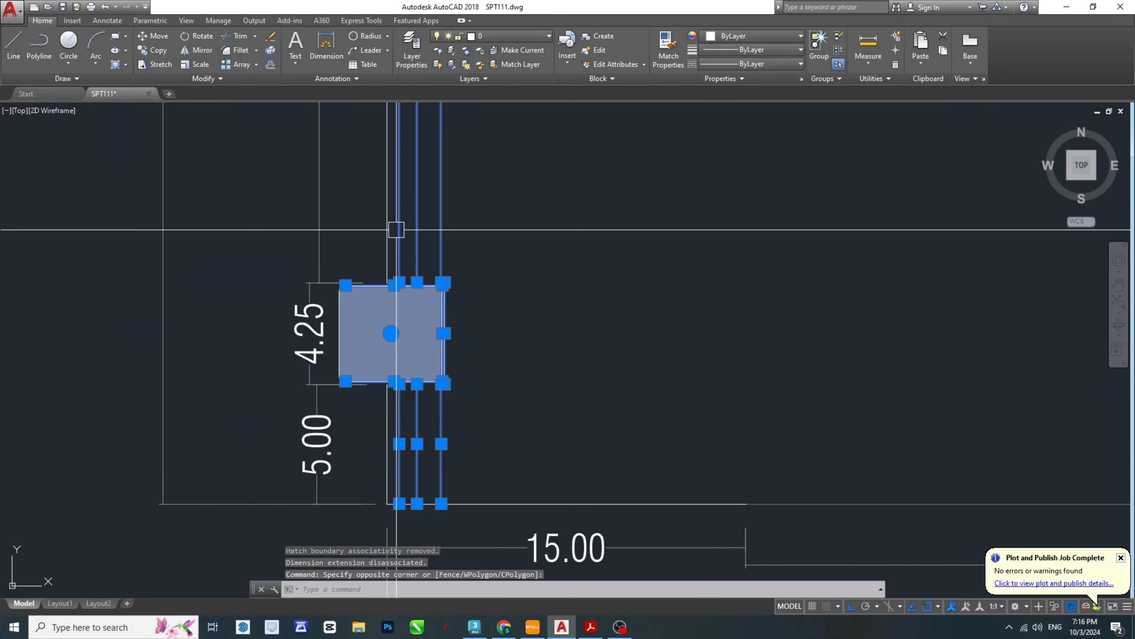
{"action": "key", "text": "Delete"}
{"action": "left_click", "coordinate": [370, 417]}
{"action": "left_click", "coordinate": [312, 268]}
{"action": "key", "text": "Delete"}
{"action": "scroll", "coordinate": [370, 309], "scroll_direction": "down", "scroll_amount": 2}
{"action": "scroll", "coordinate": [371, 308], "scroll_direction": "down", "scroll_amount": 2}
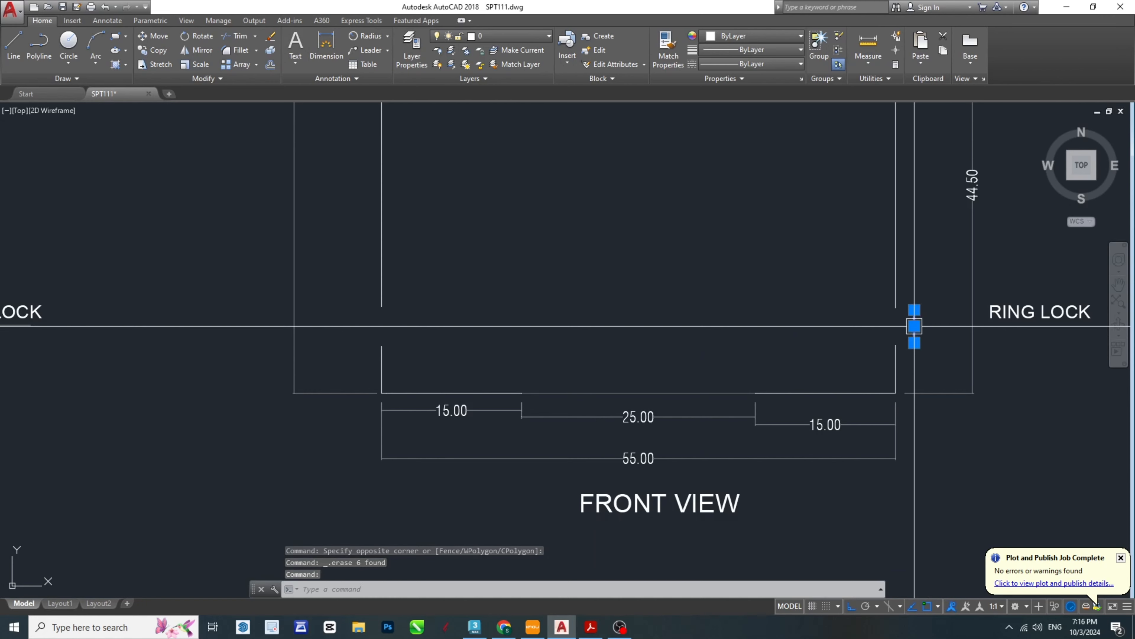
- Erase the leftover ring lock edges outside the copied body's right wall
{"action": "scroll", "coordinate": [930, 330], "scroll_direction": "up", "scroll_amount": 2}
{"action": "left_click", "coordinate": [925, 355]}
{"action": "left_click", "coordinate": [893, 254]}
{"action": "key", "text": "Delete"}
{"action": "scroll", "coordinate": [911, 416], "scroll_direction": "down", "scroll_amount": 3}
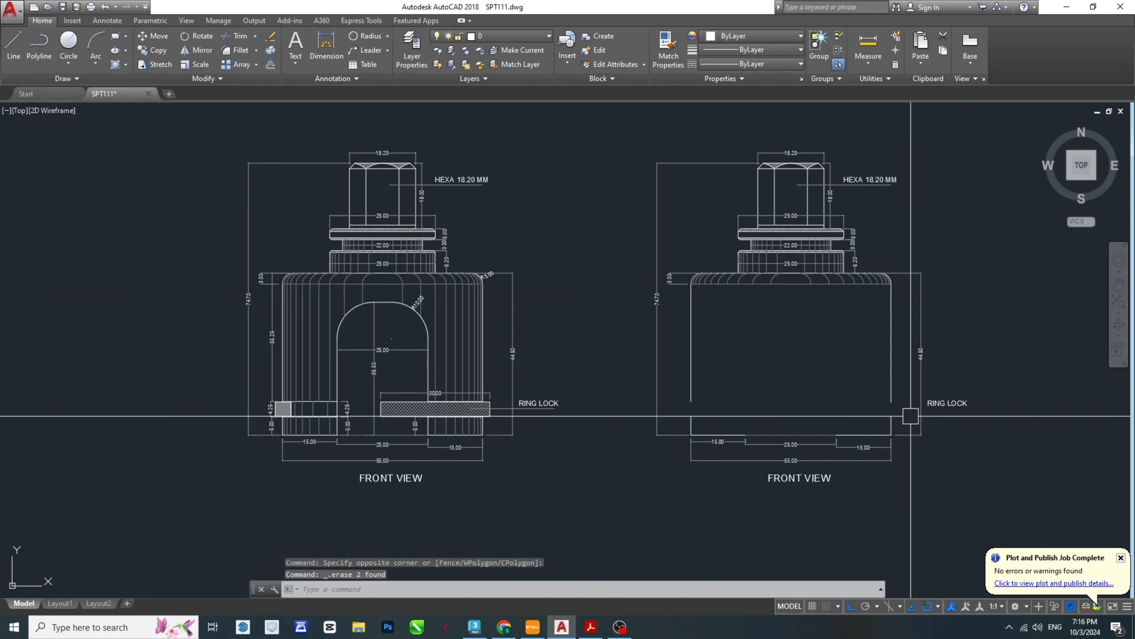
- Erase the RING LOCK label and the 44.50 height dimension beside the copied view
{"action": "scroll", "coordinate": [876, 293], "scroll_direction": "up", "scroll_amount": 3}
{"action": "scroll", "coordinate": [899, 297], "scroll_direction": "down", "scroll_amount": 3}
{"action": "left_click", "coordinate": [1022, 488]}
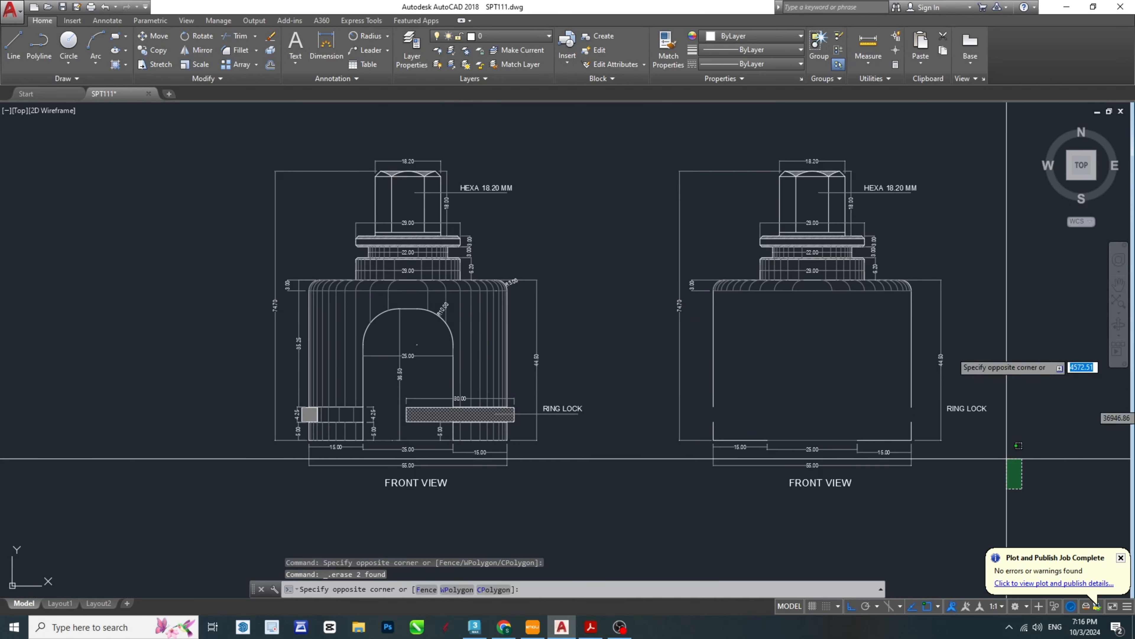
{"action": "left_click", "coordinate": [928, 346]}
{"action": "key", "text": "Delete"}
- Erase the 15.00, 25.00, 15.00 and 55.00 width dimensions below the copied body
{"action": "scroll", "coordinate": [921, 514], "scroll_direction": "up", "scroll_amount": 3}
{"action": "left_click", "coordinate": [953, 380]}
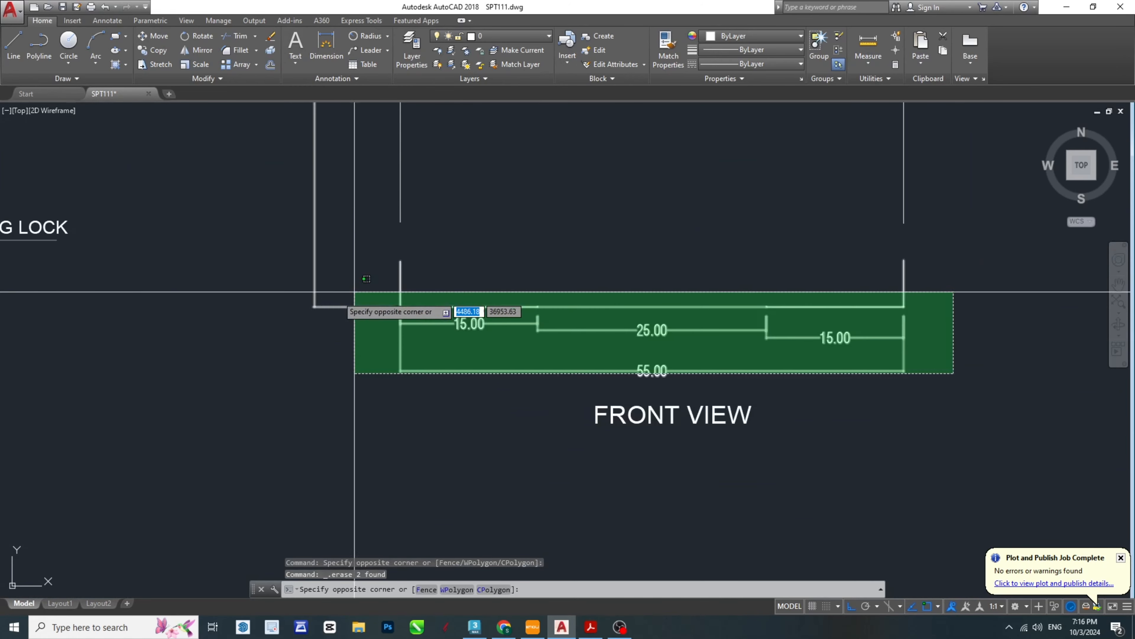
{"action": "left_click", "coordinate": [311, 317]}
{"action": "key", "text": "Delete"}
{"action": "scroll", "coordinate": [656, 464], "scroll_direction": "down", "scroll_amount": 3}
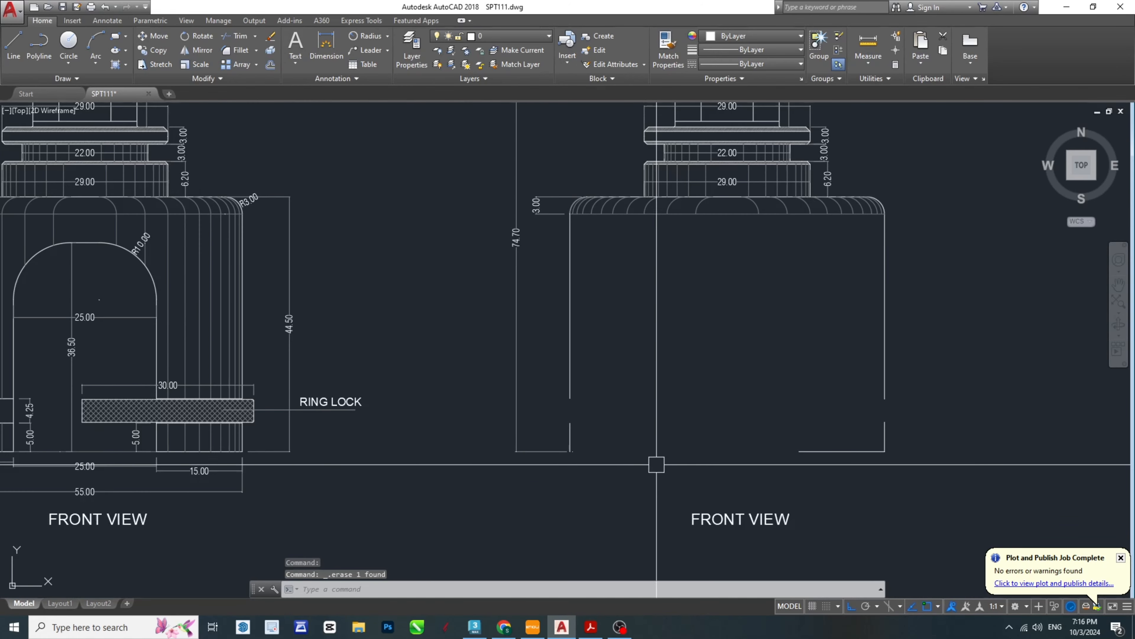
- Erase the 74.70 overall height dimension and the 3.00 shoulder dimension on the copy's left side
{"action": "left_click", "coordinate": [543, 481]}
{"action": "left_click", "coordinate": [451, 257]}
{"action": "key", "text": "Delete"}
{"action": "middle_click_drag", "start_coordinate": [559, 193], "coordinate": [546, 327]}
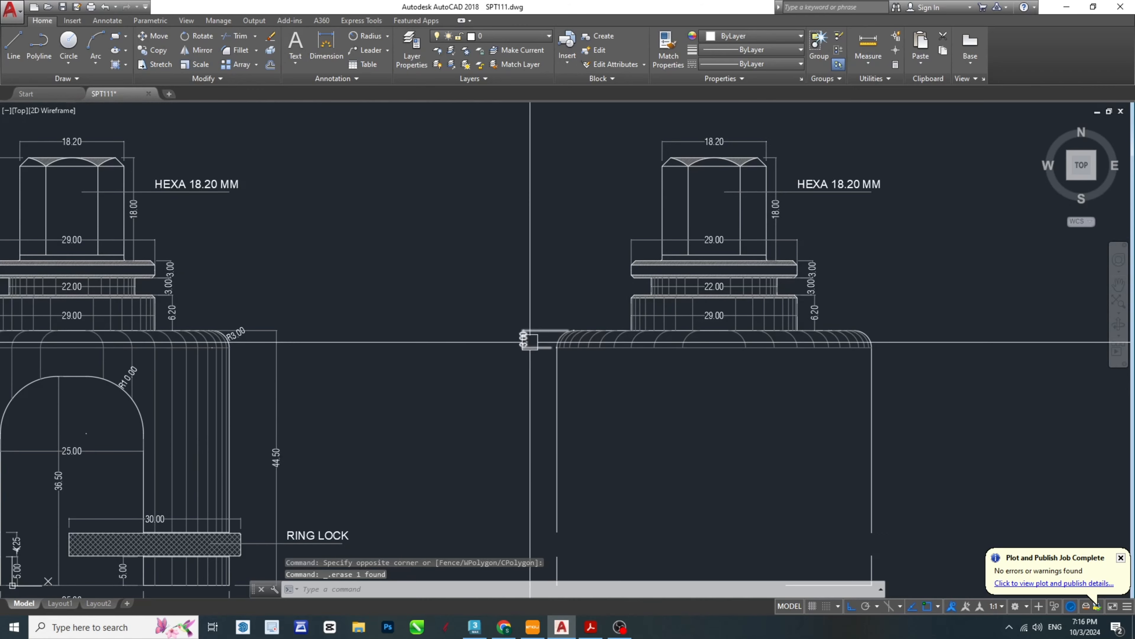
{"action": "left_click", "coordinate": [530, 341]}
{"action": "key", "text": "Delete"}
- Erase the 3.00, 3.00 and 6.20 height dimensions beside the copy's collars
{"action": "scroll", "coordinate": [828, 296], "scroll_direction": "up", "scroll_amount": 2}
{"action": "left_click", "coordinate": [861, 327]}
{"action": "left_click", "coordinate": [807, 232]}
{"action": "key", "text": "Delete"}
- Erase the 29.00 dimension and all vertical shading lines inside the copy's lower collar
{"action": "scroll", "coordinate": [778, 332], "scroll_direction": "up", "scroll_amount": 4}
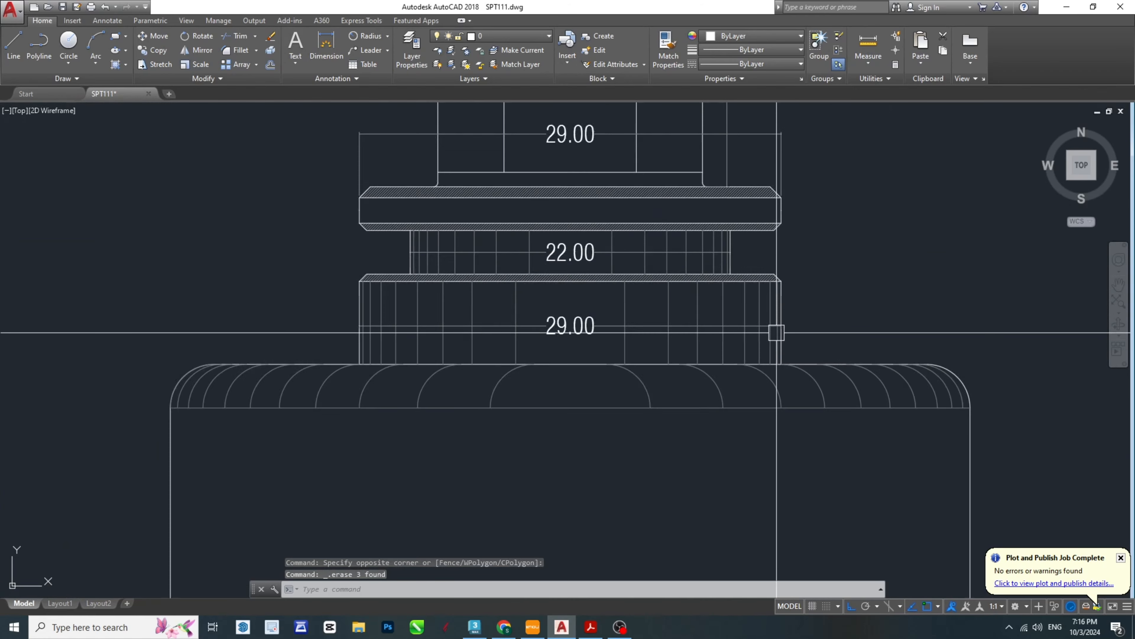
{"action": "left_click", "coordinate": [713, 314]}
{"action": "key", "text": "Delete"}
{"action": "scroll", "coordinate": [783, 355], "scroll_direction": "up", "scroll_amount": 5}
{"action": "left_click", "coordinate": [755, 346]}
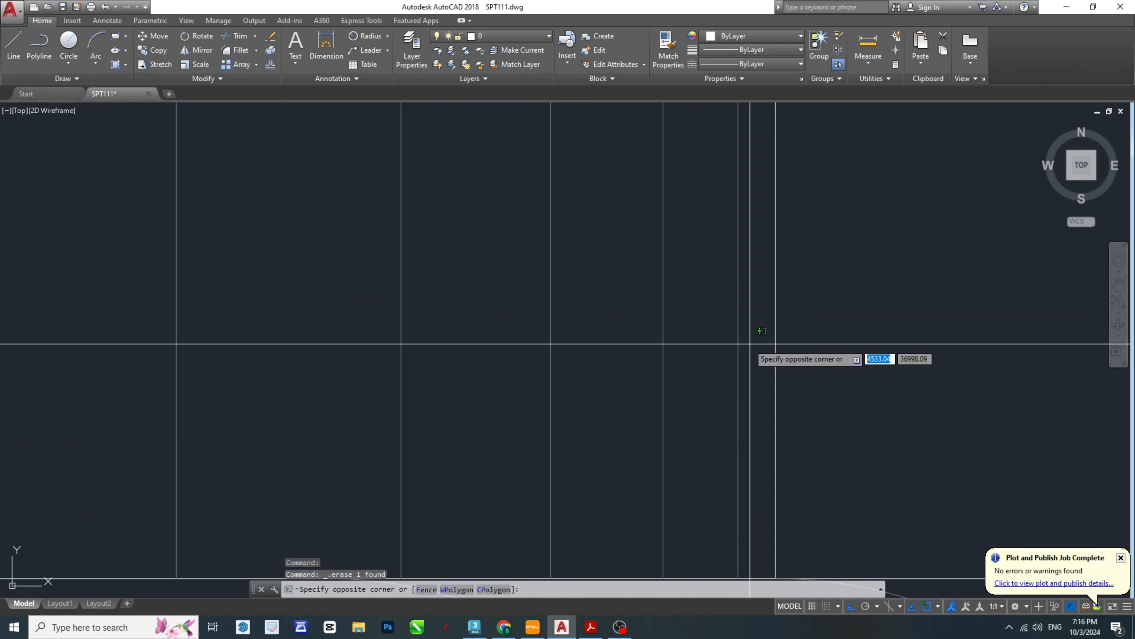
{"action": "scroll", "coordinate": [707, 327], "scroll_direction": "down", "scroll_amount": 8}
{"action": "left_click", "coordinate": [304, 299]}
{"action": "key", "text": "Delete"}
{"action": "scroll", "coordinate": [307, 313], "scroll_direction": "up", "scroll_amount": 6}
{"action": "left_click", "coordinate": [265, 298]}
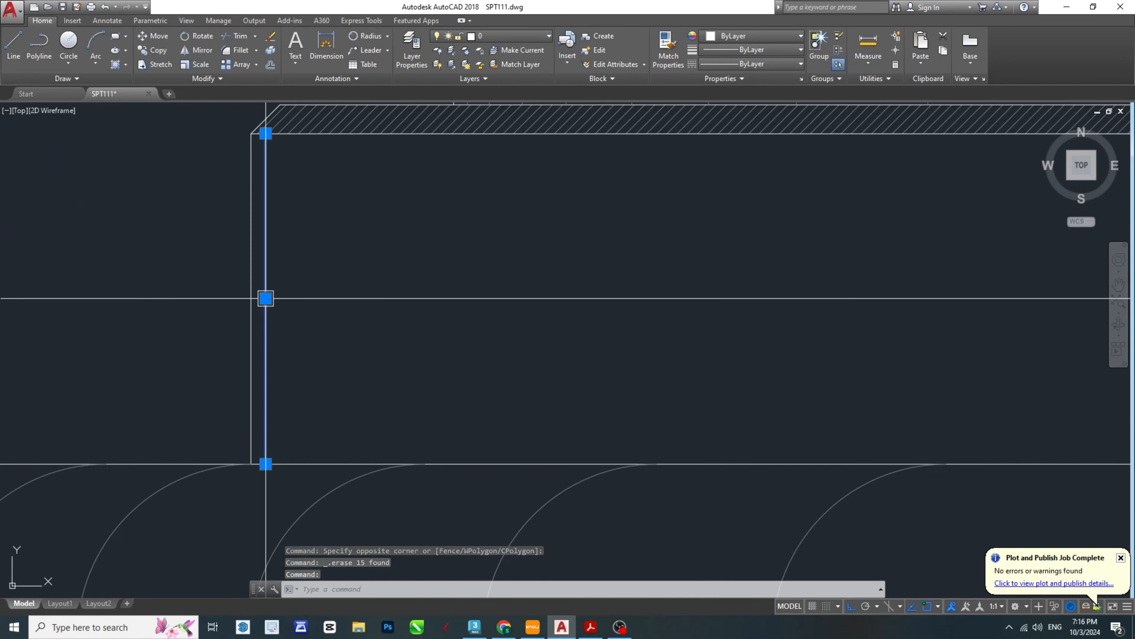
{"action": "key", "text": "Delete"}
- Erase the 22.00 dimension and the vertical shading lines in the groove between the copy's collars
{"action": "scroll", "coordinate": [532, 228], "scroll_direction": "down", "scroll_amount": 2}
{"action": "middle_click_drag", "start_coordinate": [532, 228], "coordinate": [481, 469]}
{"action": "scroll", "coordinate": [481, 469], "scroll_direction": "down", "scroll_amount": 2}
{"action": "scroll", "coordinate": [893, 391], "scroll_direction": "up", "scroll_amount": 5}
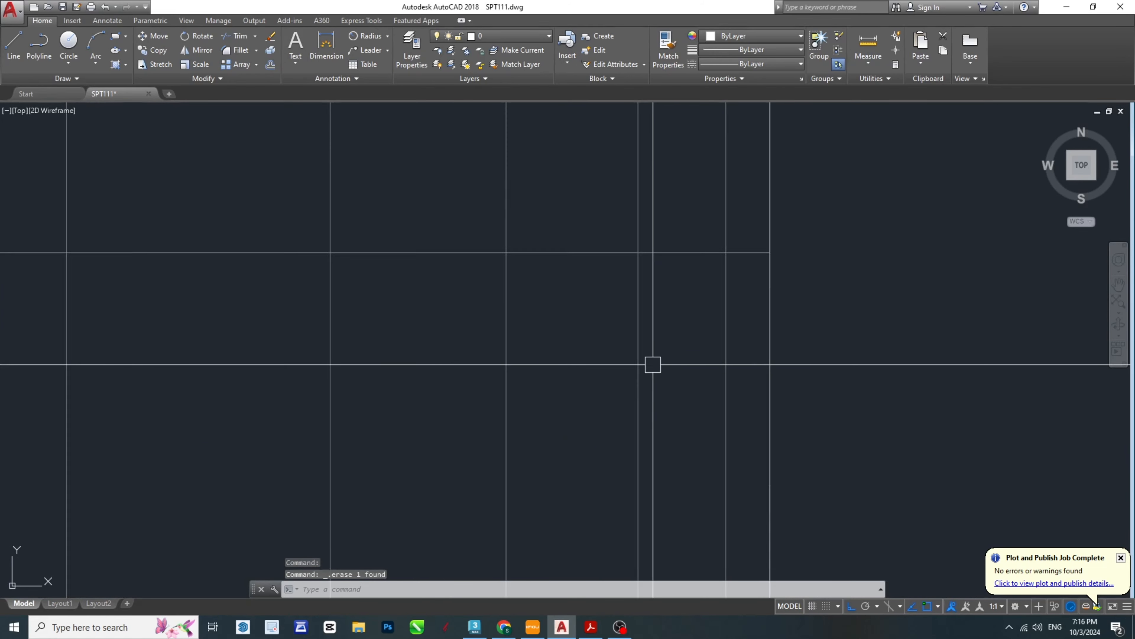
{"action": "left_click", "coordinate": [719, 321]}
{"action": "scroll", "coordinate": [149, 291], "scroll_direction": "down", "scroll_amount": 4}
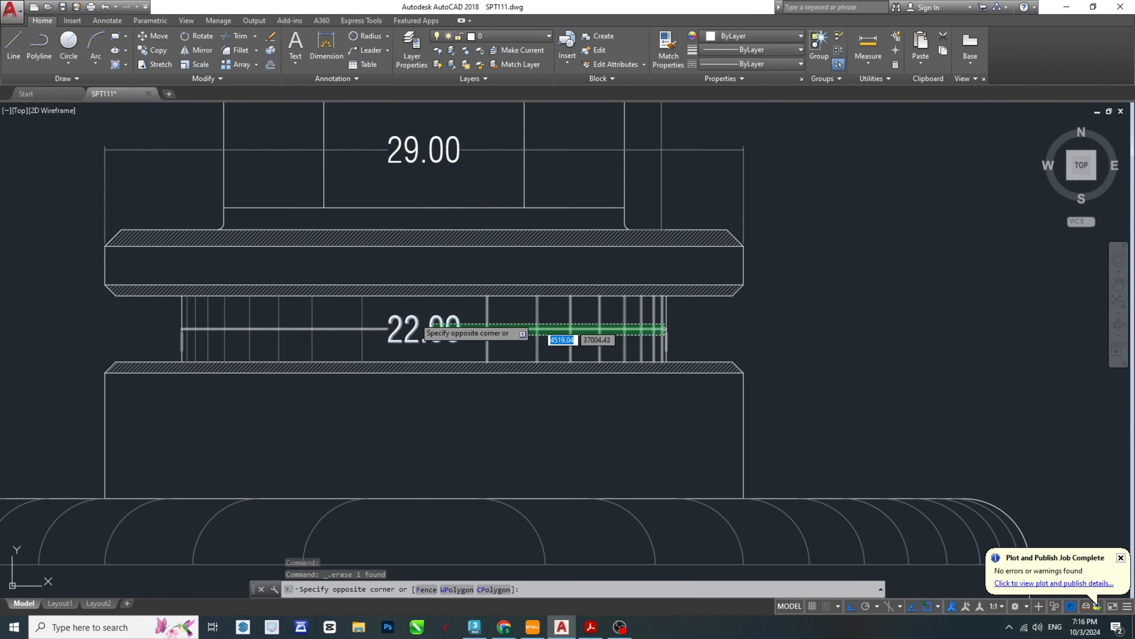
{"action": "left_click", "coordinate": [185, 311]}
{"action": "key", "text": "Delete"}
- Erase the 29.00 width dimension above the upper collar and the 18.00 height dimension beside the hexagonal head
{"action": "middle_click_drag", "start_coordinate": [602, 221], "coordinate": [650, 375]}
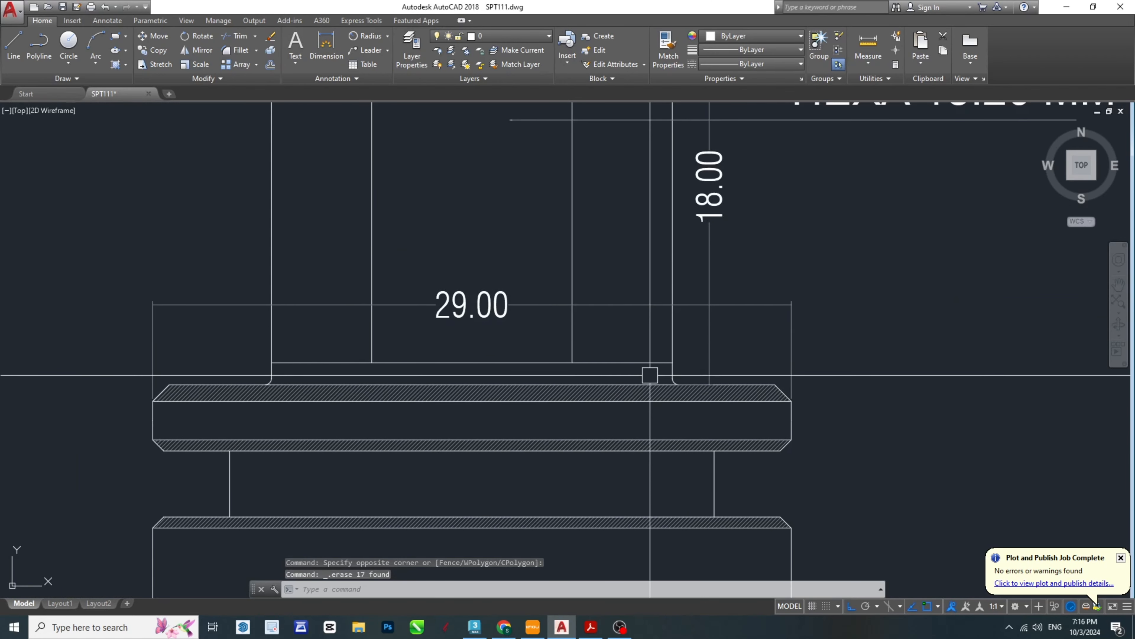
{"action": "left_click", "coordinate": [786, 310]}
{"action": "key", "text": "Delete"}
{"action": "left_click", "coordinate": [709, 272]}
{"action": "key", "text": "Delete"}
- Erase the HEXA 18.20 MM label with its leader and the 18.20 dimension above the copied head
{"action": "middle_click_drag", "start_coordinate": [717, 229], "coordinate": [619, 390]}
{"action": "scroll", "coordinate": [619, 391], "scroll_direction": "down", "scroll_amount": 4}
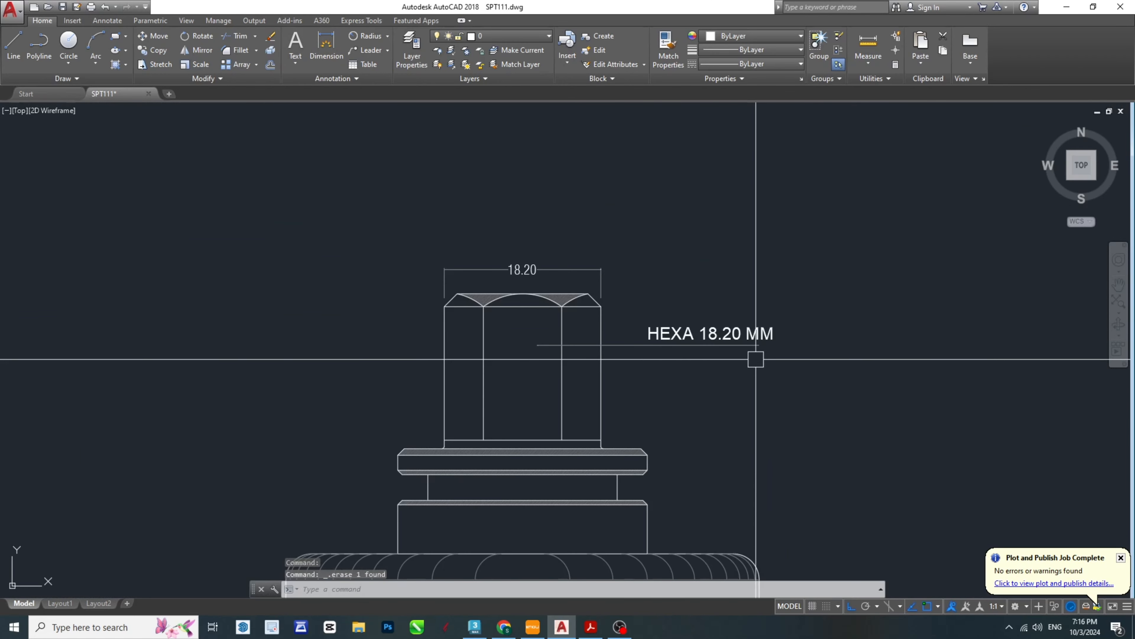
{"action": "left_click", "coordinate": [839, 360]}
{"action": "left_click", "coordinate": [659, 268]}
{"action": "key", "text": "Delete"}
{"action": "left_click", "coordinate": [593, 266]}
{"action": "key", "text": "Delete"}
- Erase the chamfer hatch, arcs and inner edge lines of the copied hexagonal head, keeping only its outline
{"action": "scroll", "coordinate": [561, 302], "scroll_direction": "up", "scroll_amount": 8}
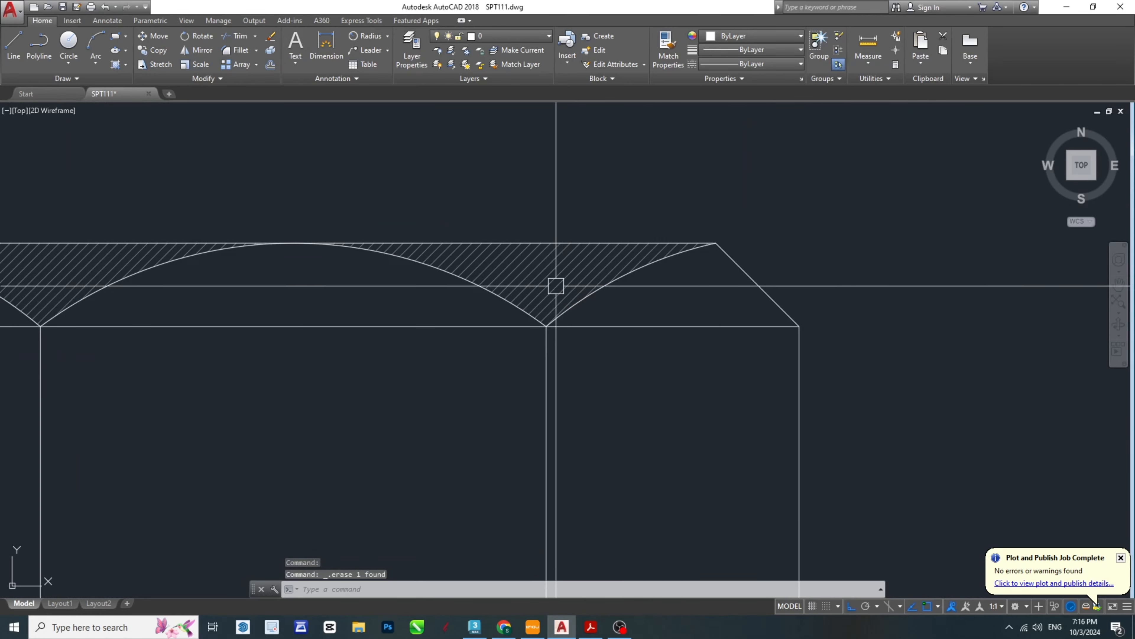
{"action": "left_click", "coordinate": [555, 285]}
{"action": "key", "text": "Delete"}
{"action": "middle_click_drag", "start_coordinate": [504, 338], "coordinate": [569, 329]}
{"action": "scroll", "coordinate": [569, 329], "scroll_direction": "down", "scroll_amount": 4}
{"action": "left_click", "coordinate": [737, 360]}
{"action": "left_click", "coordinate": [494, 309]}
{"action": "key", "text": "Delete"}
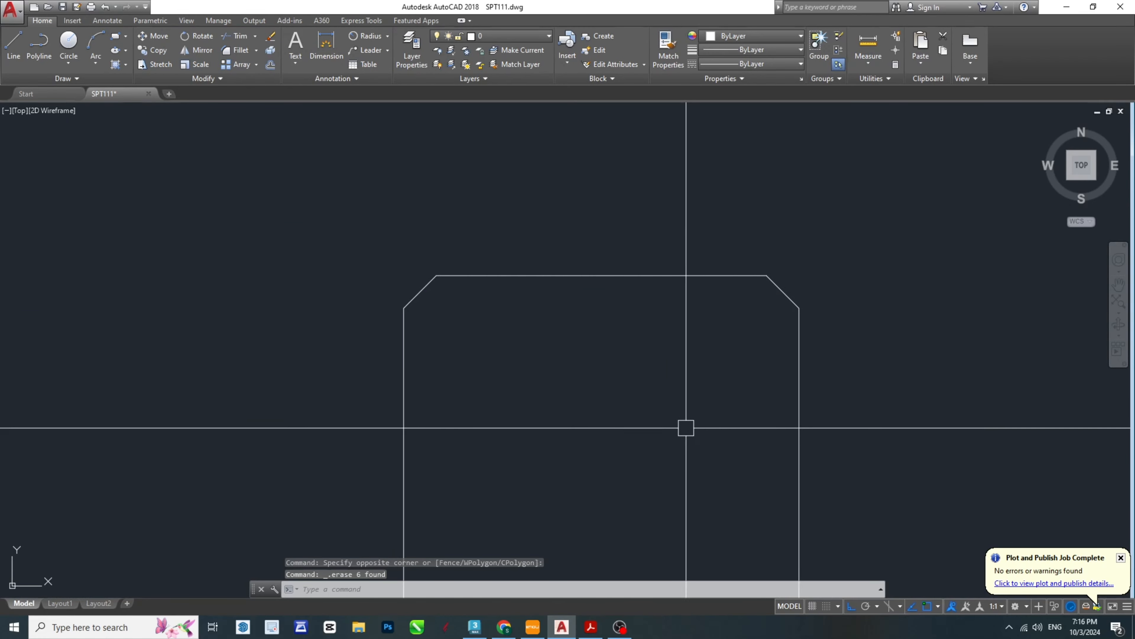
- Try erasing the horizontal edge lines and hatch of the copy's collars, and undo the erasure
{"action": "scroll", "coordinate": [654, 291], "scroll_direction": "down", "scroll_amount": 3}
{"action": "scroll", "coordinate": [655, 291], "scroll_direction": "up", "scroll_amount": 4}
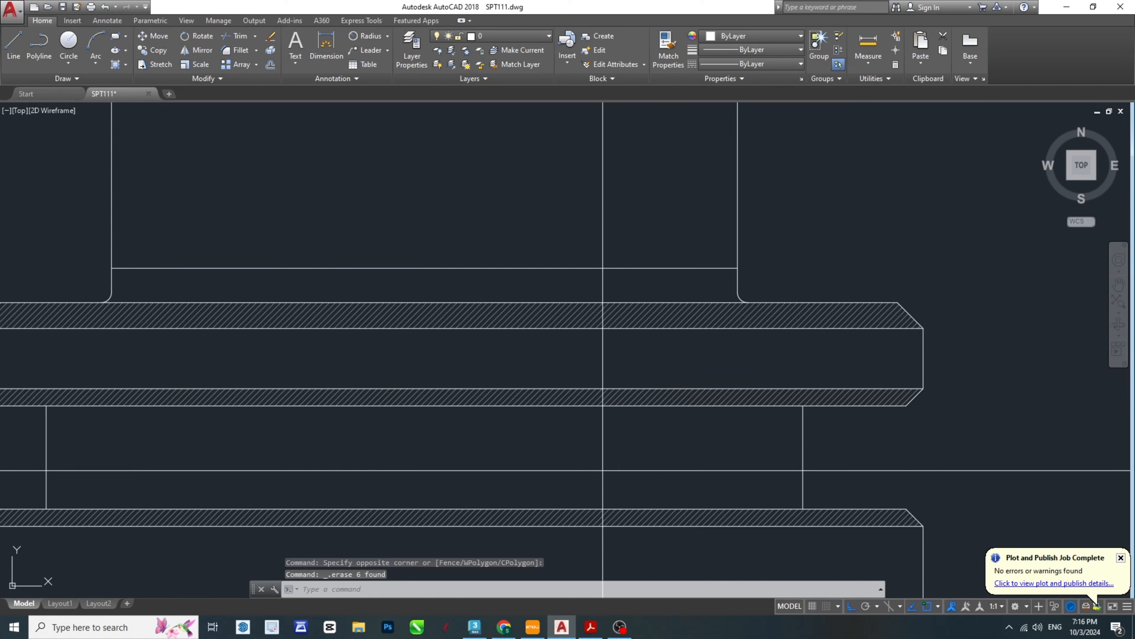
{"action": "scroll", "coordinate": [575, 432], "scroll_direction": "up", "scroll_amount": 2}
{"action": "scroll", "coordinate": [629, 299], "scroll_direction": "down", "scroll_amount": 2}
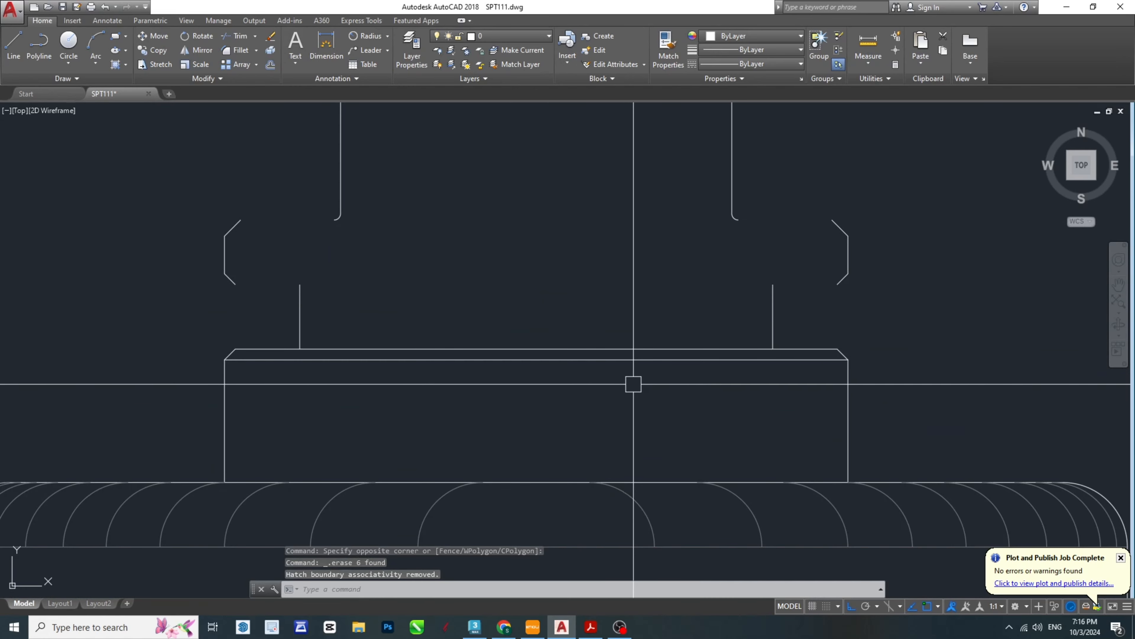
{"action": "key", "text": "ctrl+z"}
{"action": "key", "text": "Escape"}
- Erase the chamfer hatch from the copy's upper and lower collars
{"action": "scroll", "coordinate": [717, 317], "scroll_direction": "up", "scroll_amount": 1}
{"action": "left_click", "coordinate": [712, 308]}
{"action": "scroll", "coordinate": [671, 303], "scroll_direction": "down", "scroll_amount": 3}
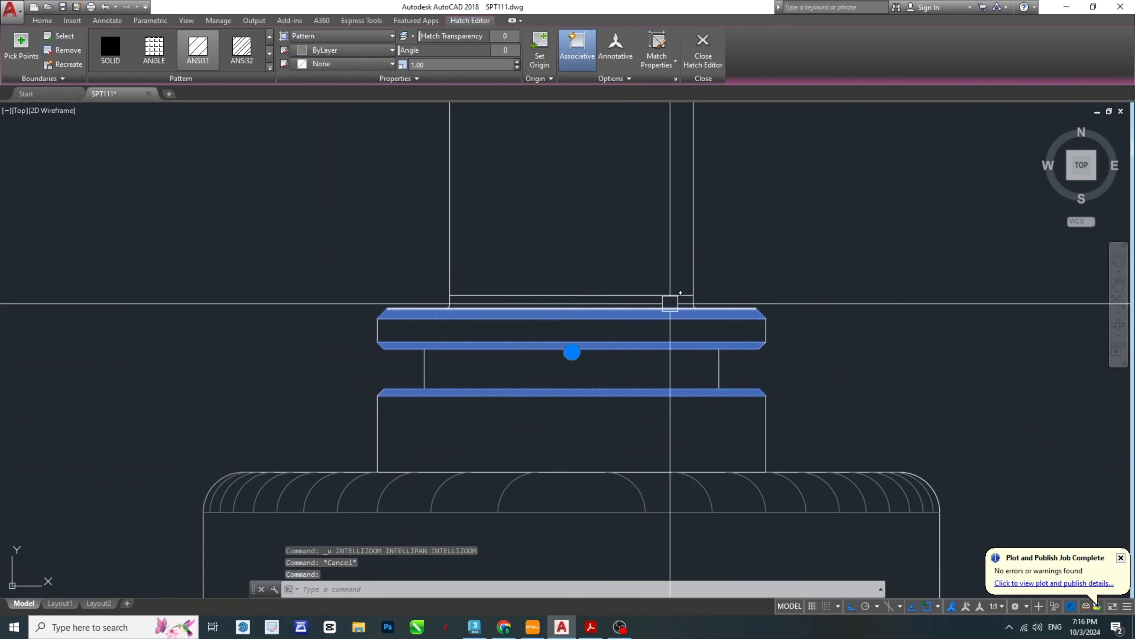
{"action": "key", "text": "Delete"}
{"action": "scroll", "coordinate": [677, 430], "scroll_direction": "up", "scroll_amount": 2}
{"action": "scroll", "coordinate": [678, 430], "scroll_direction": "down", "scroll_amount": 2}
{"action": "key", "text": "Escape"}
{"action": "key", "text": "Escape"}
- Trim the collars' horizontal edges between the head walls and between the groove walls
{"action": "scroll", "coordinate": [689, 419], "scroll_direction": "down", "scroll_amount": 1}
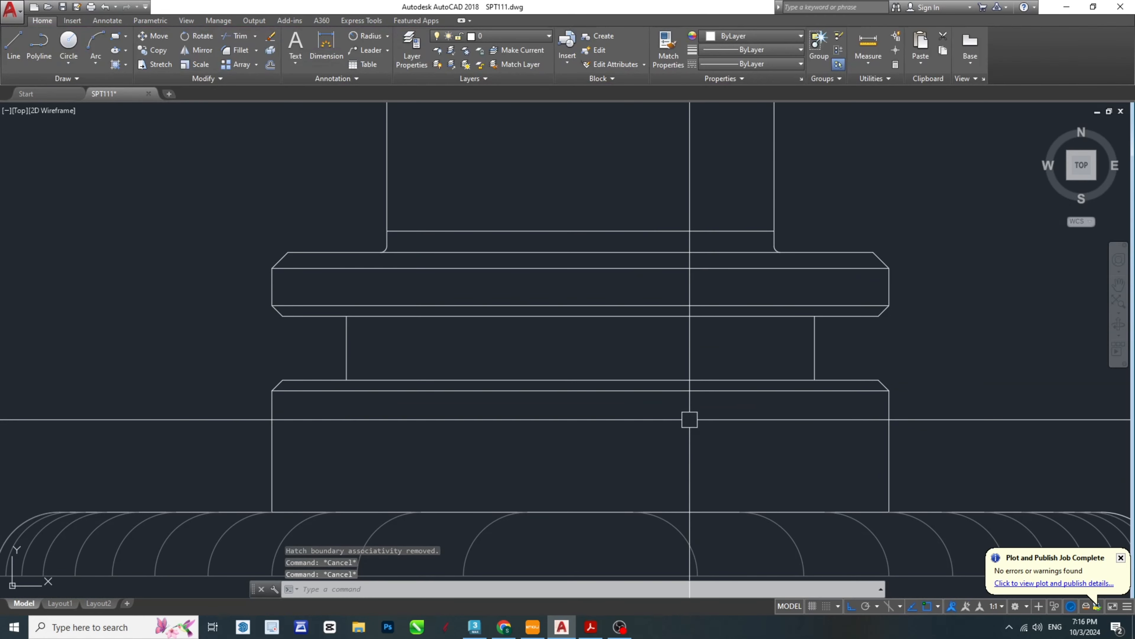
{"action": "key", "text": "Return"}
{"action": "key", "text": "Return"}
{"action": "key", "text": "Escape"}
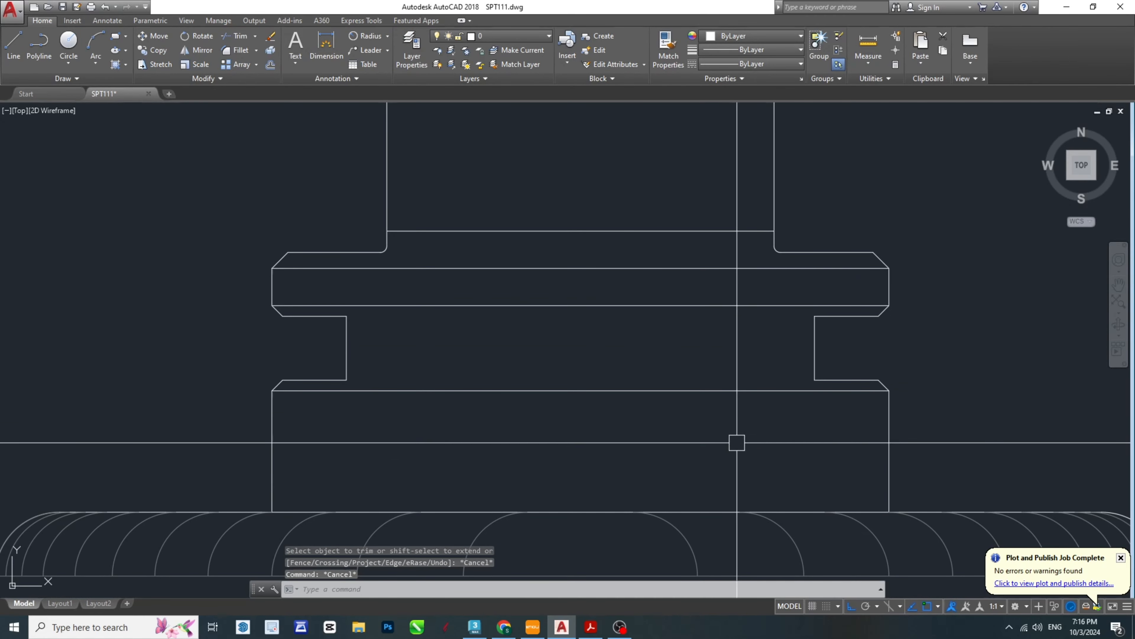
- Erase the remaining horizontal lines crossing the inside of the copy's collars and the head's base
{"action": "left_click_drag", "start_coordinate": [735, 444], "coordinate": [608, 180]}
{"action": "key", "text": "Delete"}
{"action": "key", "text": "Escape"}
{"action": "scroll", "coordinate": [761, 304], "scroll_direction": "down", "scroll_amount": 4}
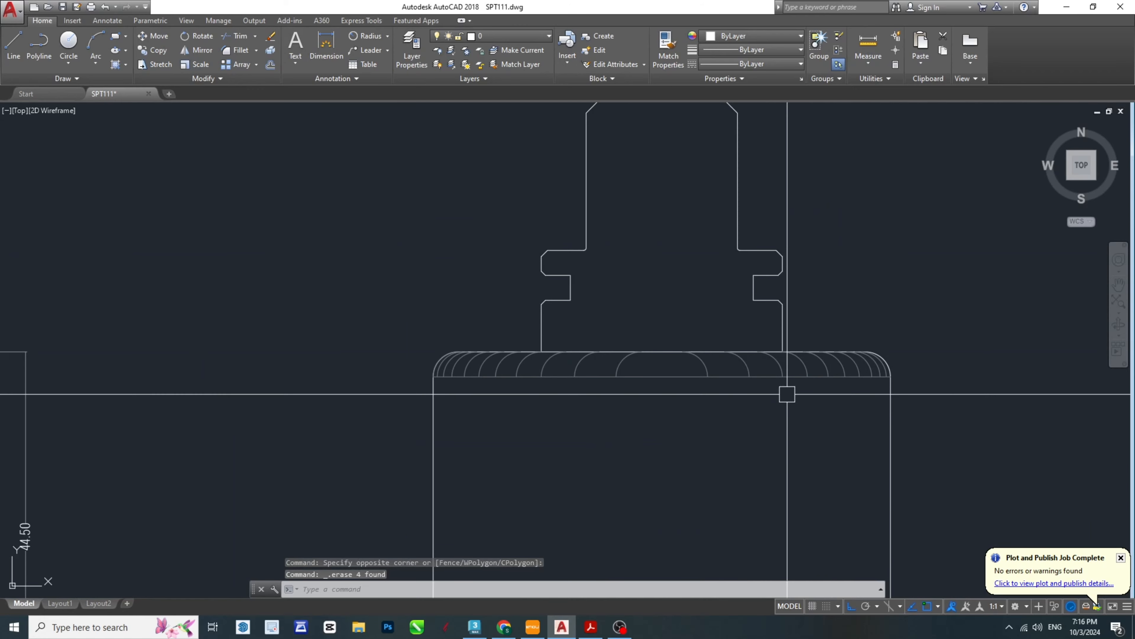
- Erase the curved shading arcs and the horizontal tangent line inside the copied body's rounded shoulder
{"action": "scroll", "coordinate": [956, 419], "scroll_direction": "up", "scroll_amount": 2}
{"action": "scroll", "coordinate": [956, 418], "scroll_direction": "up", "scroll_amount": 3}
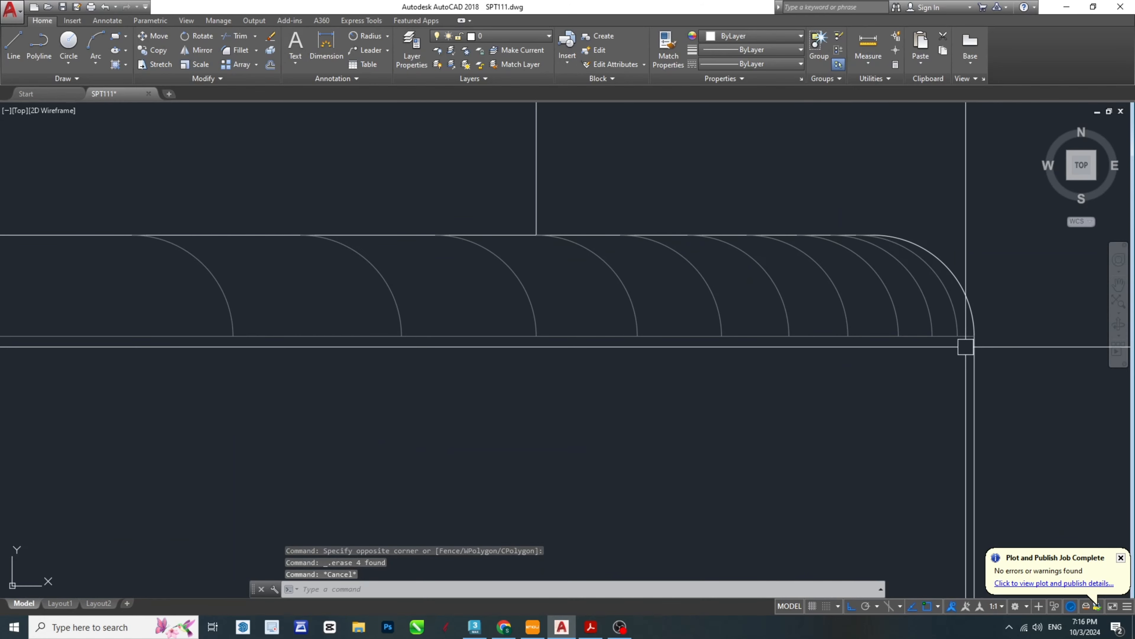
{"action": "left_click", "coordinate": [898, 342]}
{"action": "left_click", "coordinate": [695, 332]}
{"action": "scroll", "coordinate": [753, 373], "scroll_direction": "down", "scroll_amount": 3}
{"action": "key", "text": "Delete"}
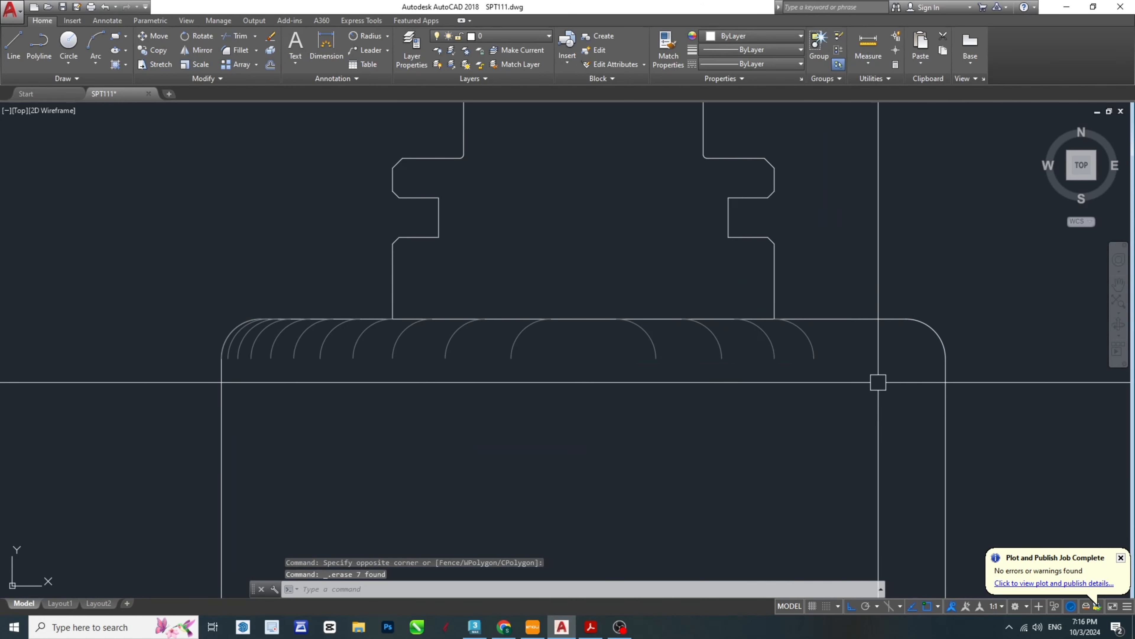
{"action": "left_click", "coordinate": [879, 382]}
{"action": "left_click", "coordinate": [254, 356]}
{"action": "key", "text": "Delete"}
{"action": "left_click", "coordinate": [246, 350]}
{"action": "key", "text": "Delete"}
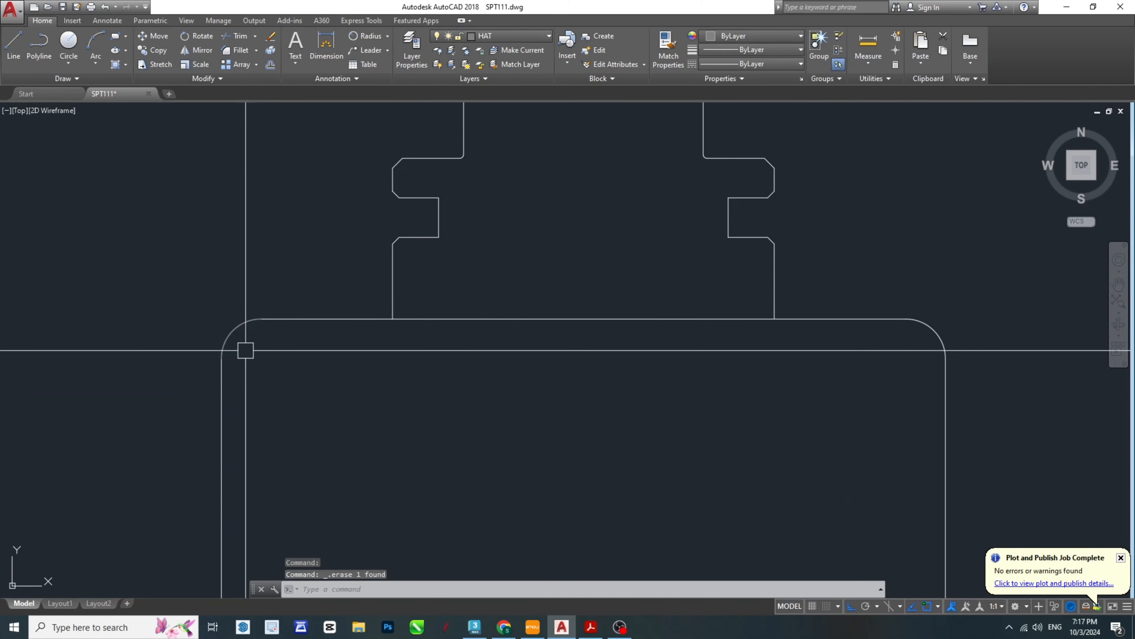
{"action": "scroll", "coordinate": [245, 350], "scroll_direction": "down", "scroll_amount": 10}
{"action": "key", "text": "Escape"}
{"action": "key", "text": "Escape"}
{"action": "key", "text": "Escape"}
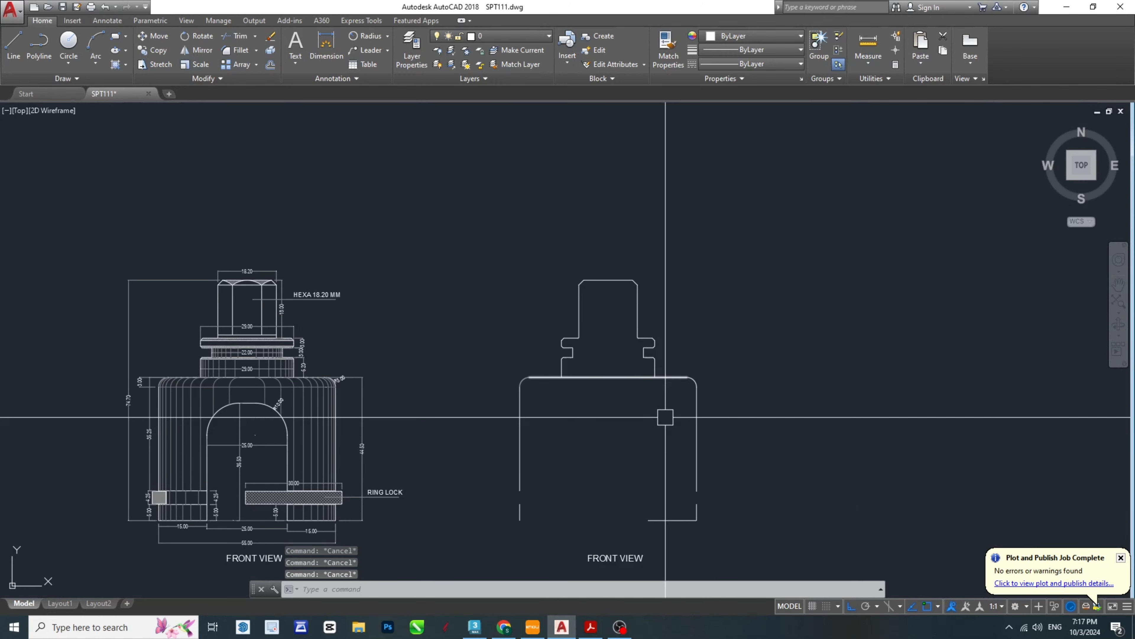
- Switch to the SPT-Model PDF in Acrobat and check the Section A-A profile against the stripped outline
{"action": "scroll", "coordinate": [583, 521], "scroll_direction": "up", "scroll_amount": 4}
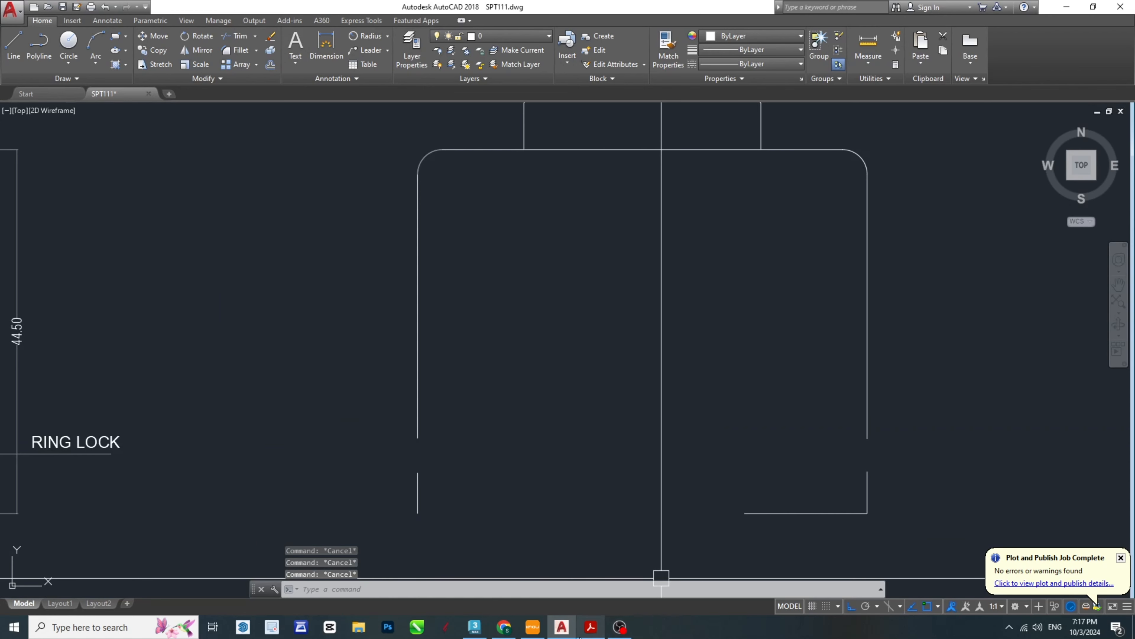
{"action": "key", "text": "alt+Tab"}
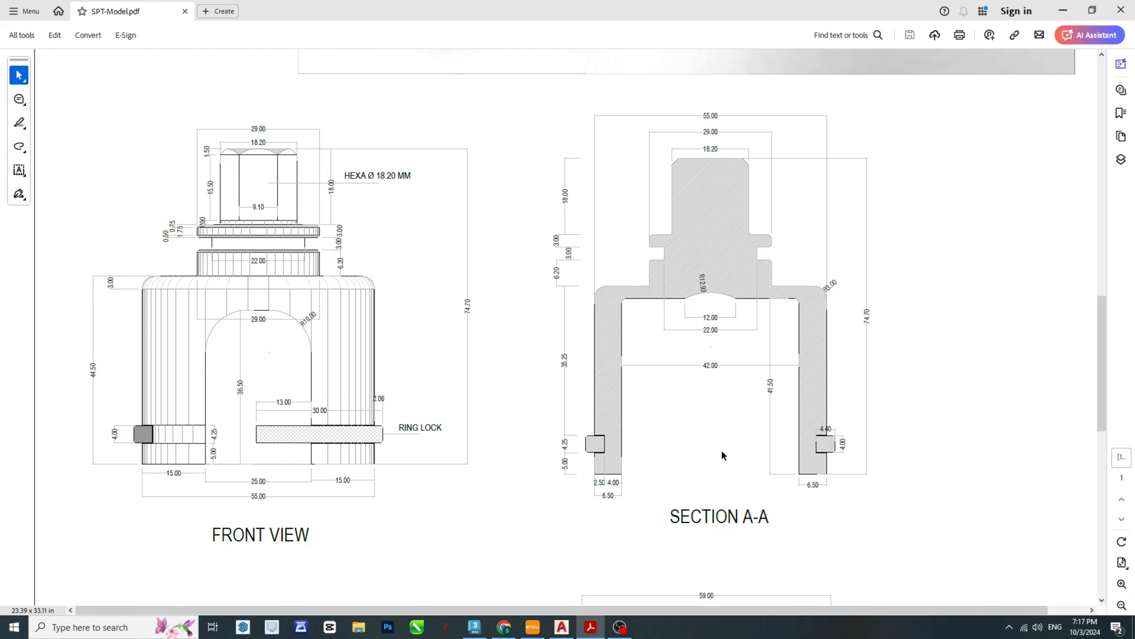
- Check the ring lock's groove detail in the PDF's Section A-A, and return to the front view in AutoCAD
{"action": "scroll", "coordinate": [832, 472], "scroll_direction": "up", "scroll_amount": 4, "text": "ctrl"}
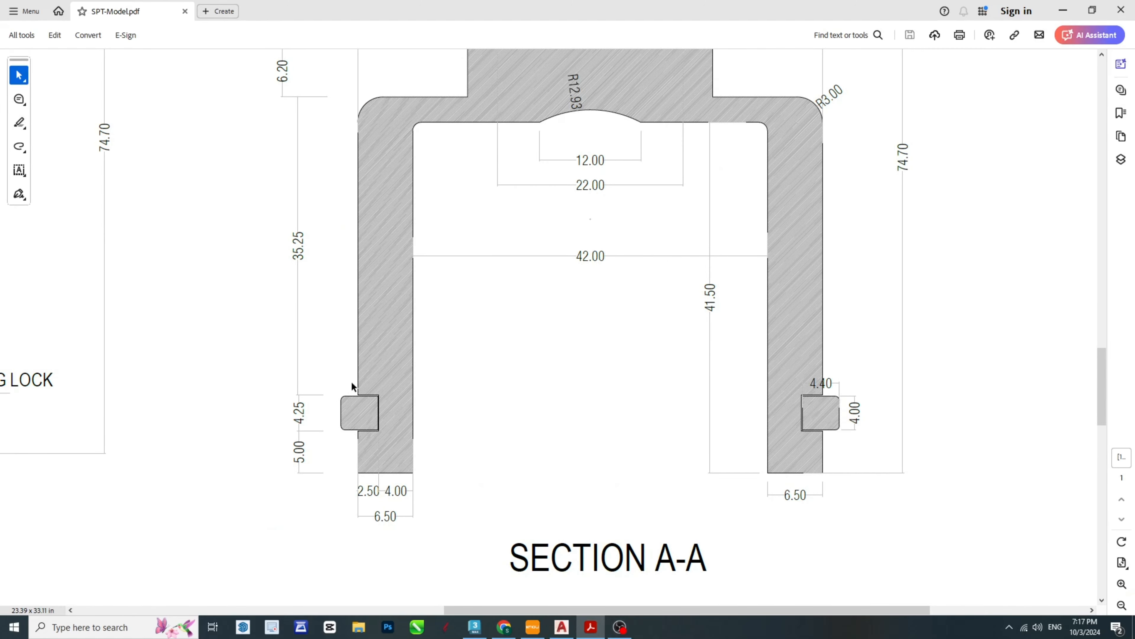
{"action": "left_click", "coordinate": [589, 631]}
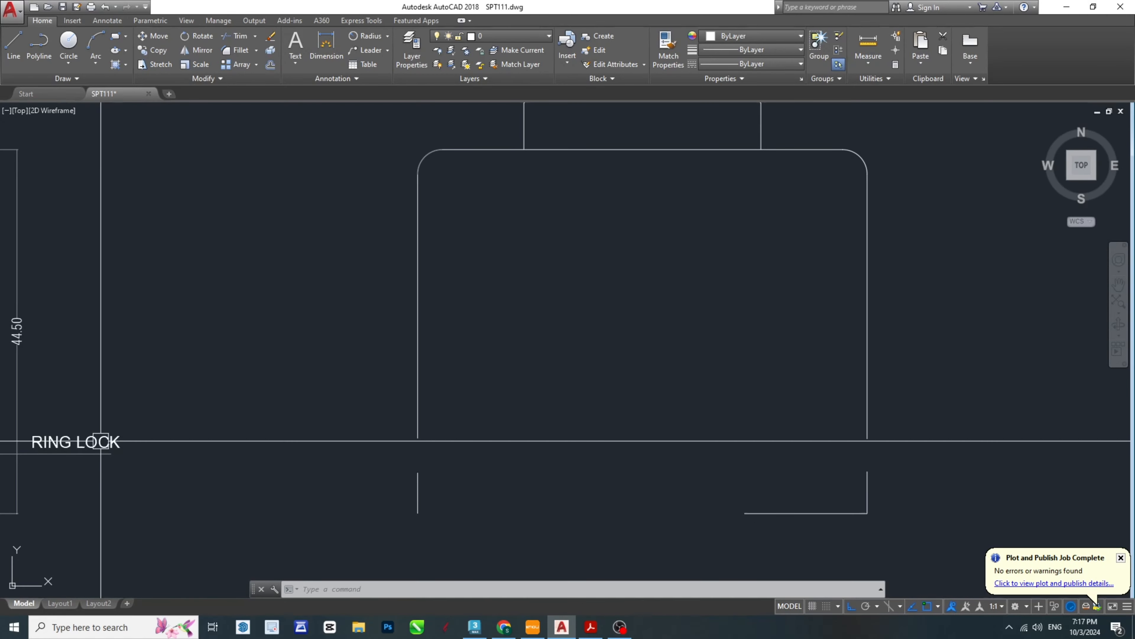
{"action": "middle_click_drag", "start_coordinate": [109, 442], "coordinate": [621, 363]}
{"action": "key", "text": "Escape"}
{"action": "key", "text": "Escape"}
{"action": "key", "text": "Escape"}
{"action": "middle_click_drag", "start_coordinate": [147, 409], "coordinate": [717, 390]}
{"action": "scroll", "coordinate": [583, 370], "scroll_direction": "up", "scroll_amount": 8}
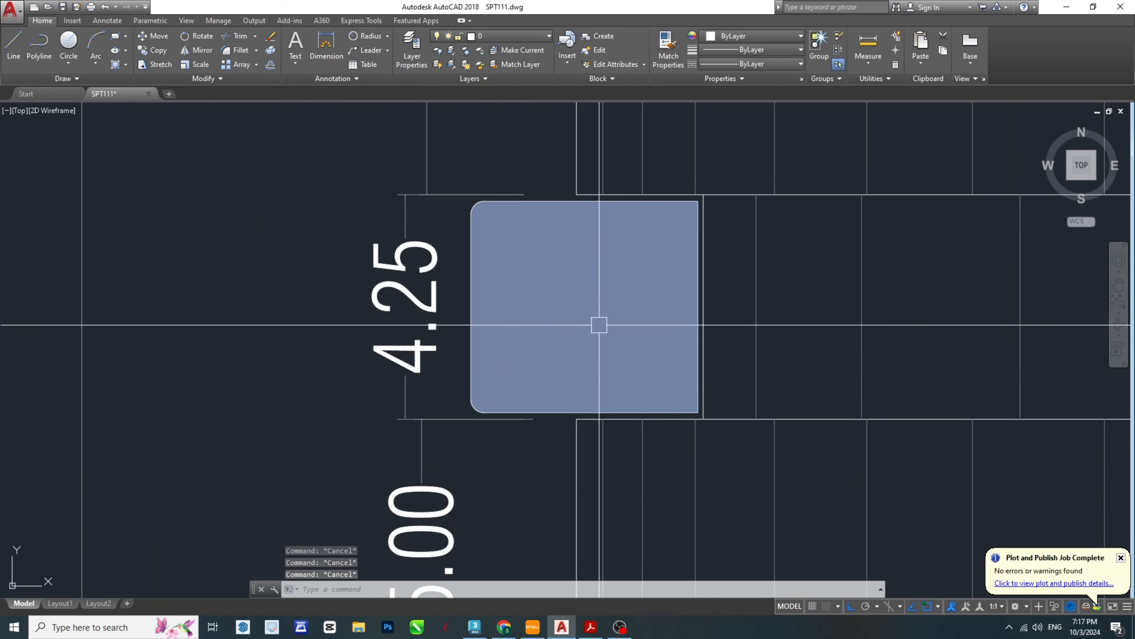
- Copy the ring lock's filled cross-section and groove line from the dimensioned front view into the left wall gap of the stripped outline
{"action": "left_click", "coordinate": [461, 173]}
{"action": "left_click", "coordinate": [738, 437]}
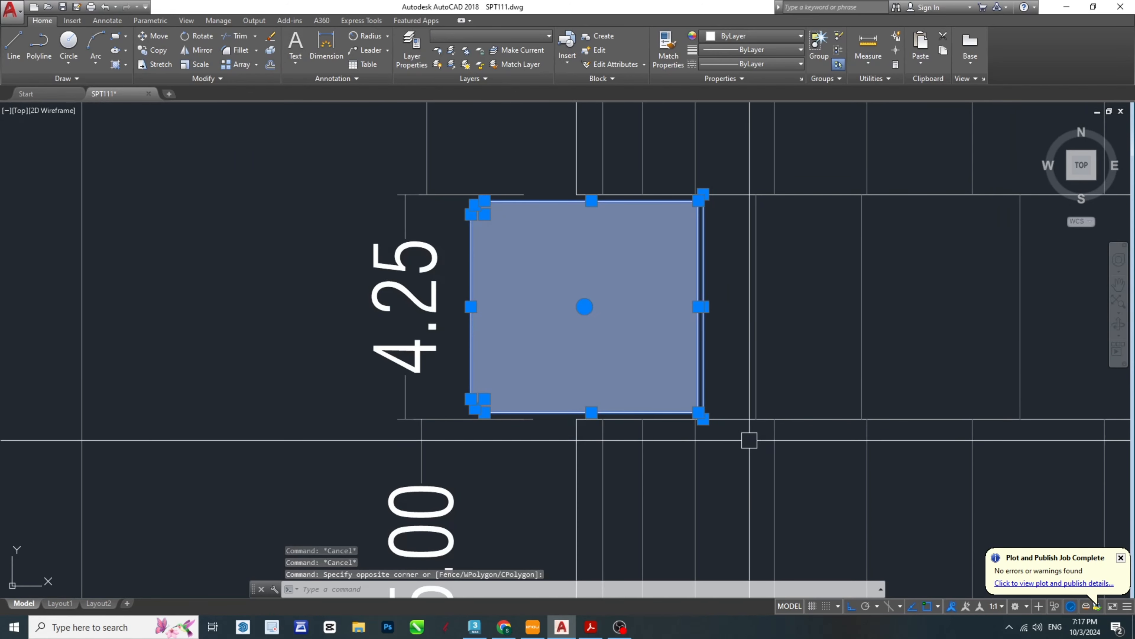
{"action": "scroll", "coordinate": [750, 439], "scroll_direction": "up", "scroll_amount": 4}
{"action": "scroll", "coordinate": [607, 468], "scroll_direction": "down", "scroll_amount": 4}
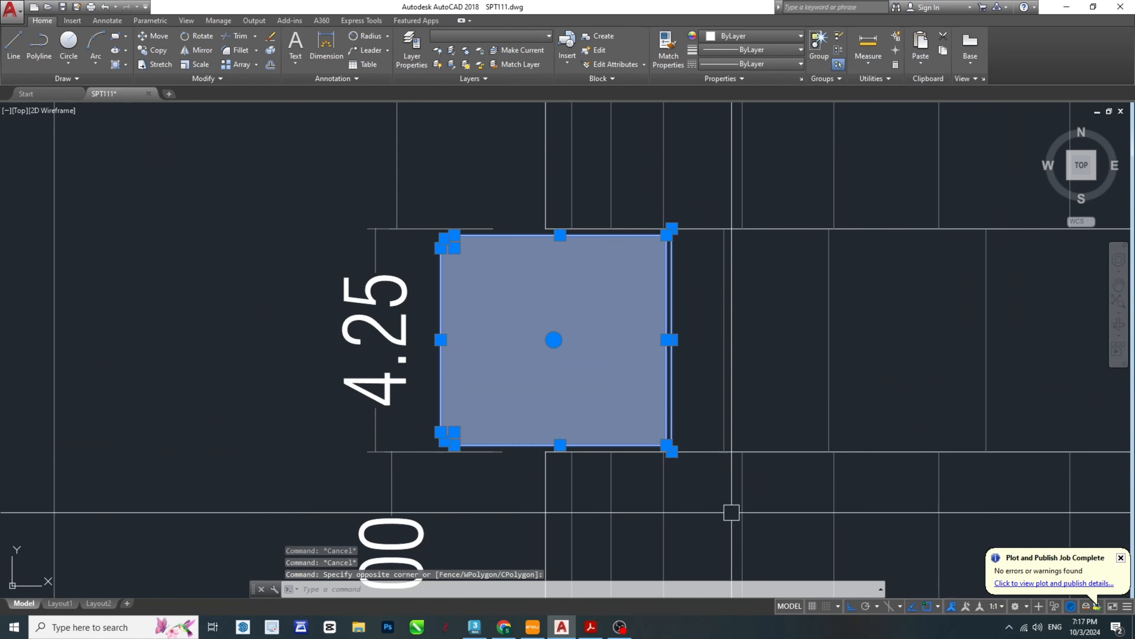
{"action": "type", "text": "CO"}
{"action": "key", "text": "Return"}
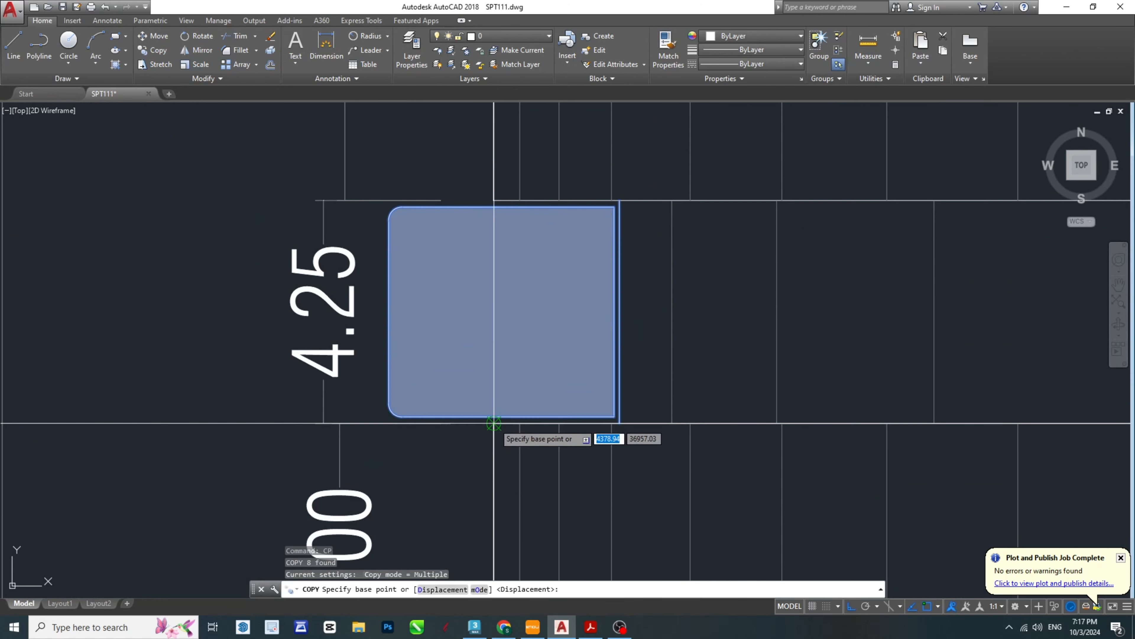
{"action": "left_click", "coordinate": [494, 423]}
{"action": "scroll", "coordinate": [411, 397], "scroll_direction": "down", "scroll_amount": 10}
{"action": "scroll", "coordinate": [928, 394], "scroll_direction": "up", "scroll_amount": 6}
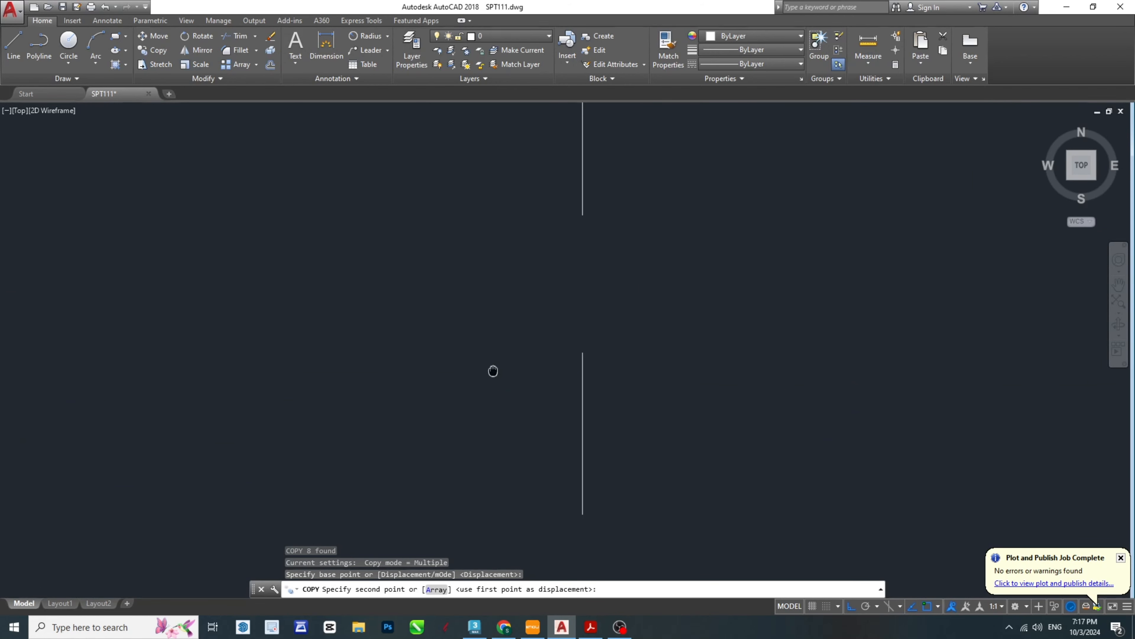
{"action": "key", "text": "Escape"}
- Erase the solid hatch fill inside the copied ring cross-section
{"action": "scroll", "coordinate": [618, 279], "scroll_direction": "up", "scroll_amount": 3}
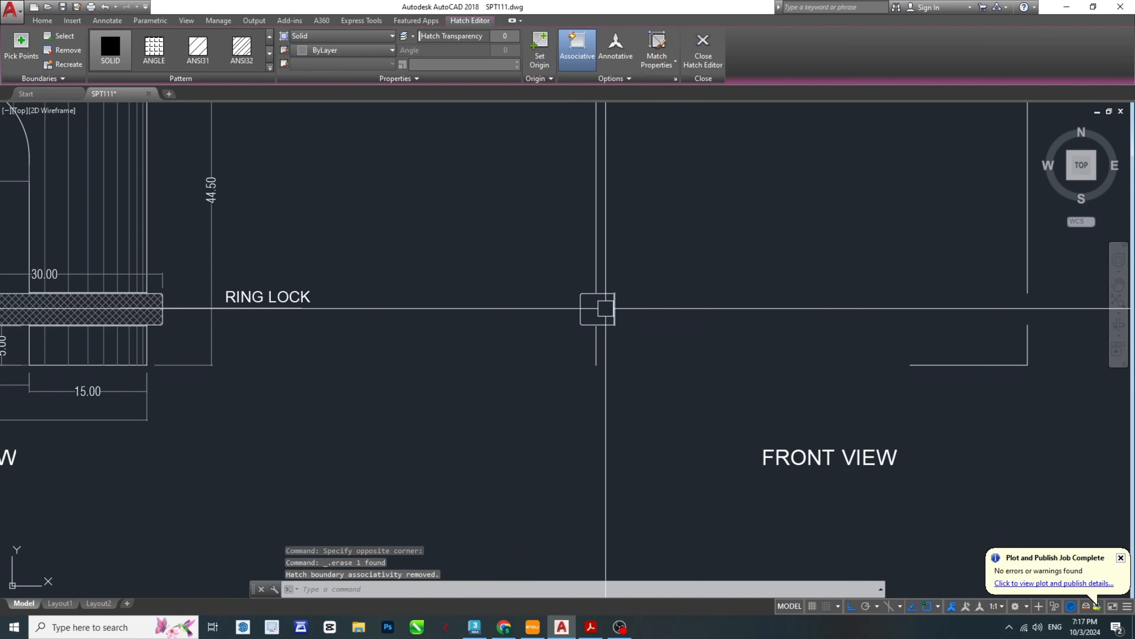
{"action": "key", "text": "Escape"}
{"action": "key", "text": "Escape"}
{"action": "key", "text": "Escape"}
{"action": "scroll", "coordinate": [456, 391], "scroll_direction": "down", "scroll_amount": 5}
{"action": "scroll", "coordinate": [510, 363], "scroll_direction": "up", "scroll_amount": 8}
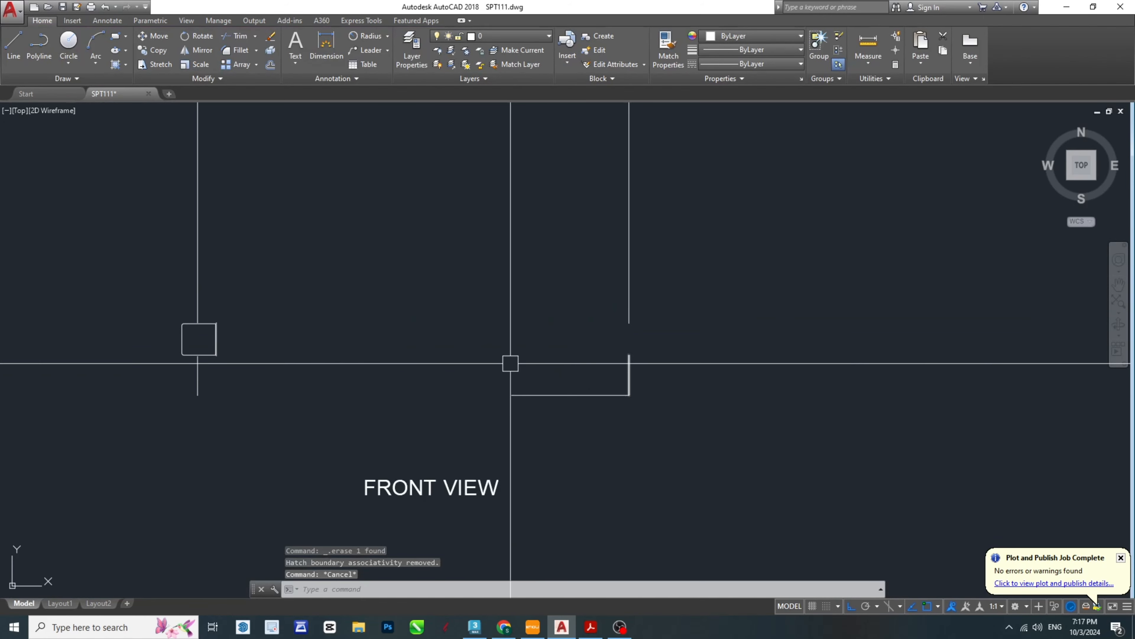
- Mirror the ring cross-section and groove line about the body's vertical centre axis, keeping the original
{"action": "left_click", "coordinate": [272, 308]}
{"action": "left_click", "coordinate": [424, 397]}
{"action": "scroll", "coordinate": [509, 465], "scroll_direction": "down", "scroll_amount": 2}
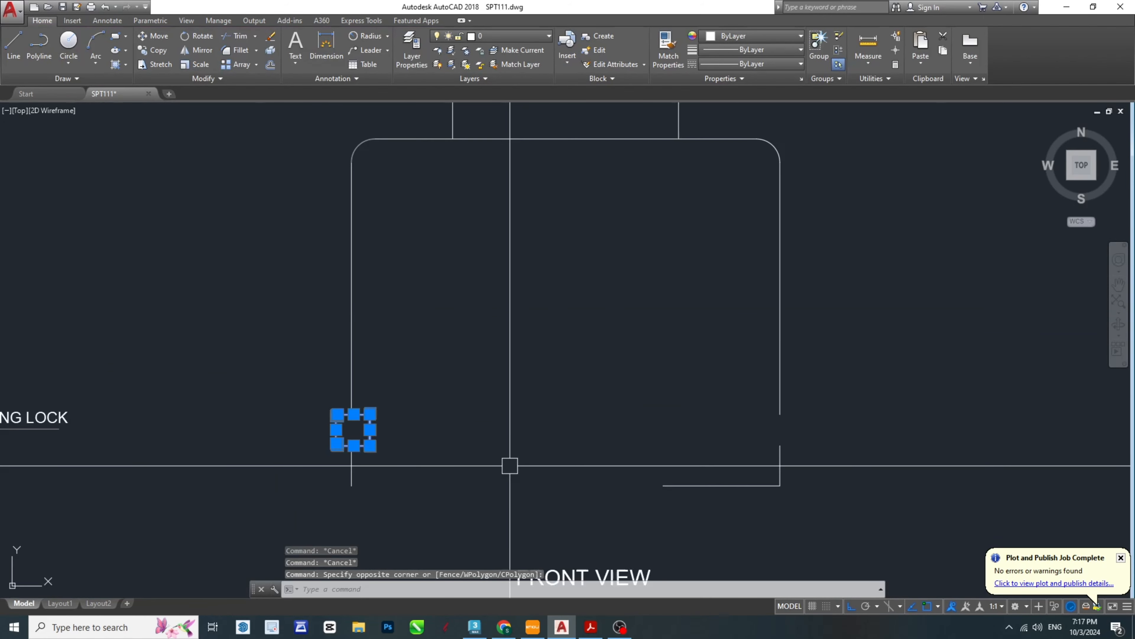
{"action": "type", "text": "MI"}
{"action": "key", "text": "Return"}
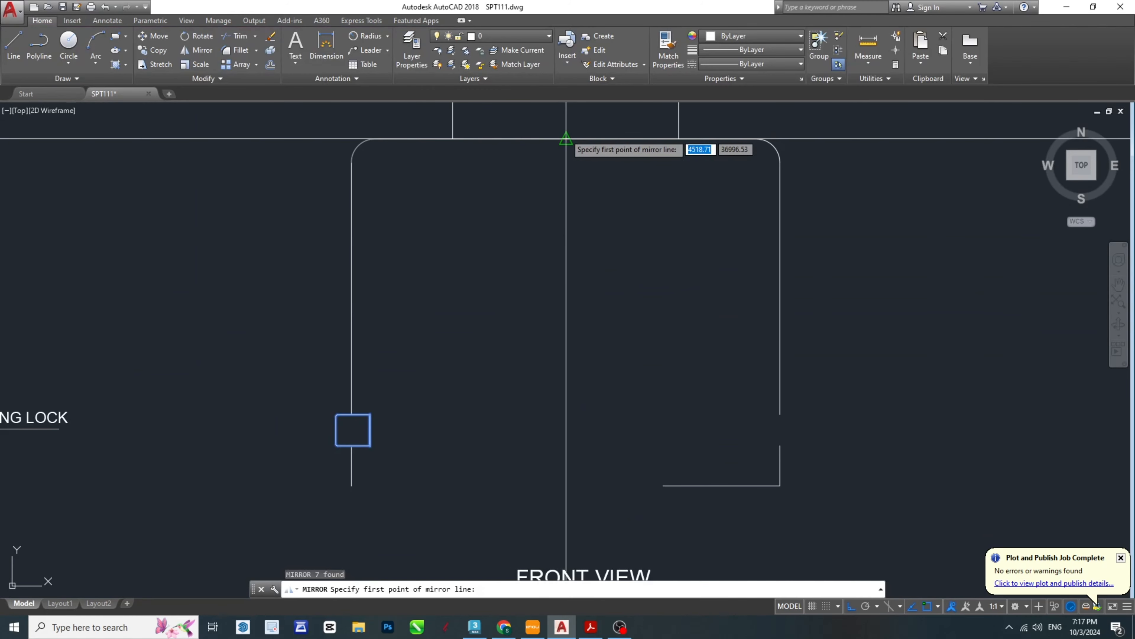
{"action": "left_click", "coordinate": [566, 139]}
{"action": "key", "text": "Return"}
{"action": "key", "text": "Escape"}
{"action": "key", "text": "Escape"}
{"action": "key", "text": "Escape"}
- Draw a horizontal line from the upper end of the right groove's inner line outward past the ring
{"action": "scroll", "coordinate": [760, 414], "scroll_direction": "up", "scroll_amount": 6}
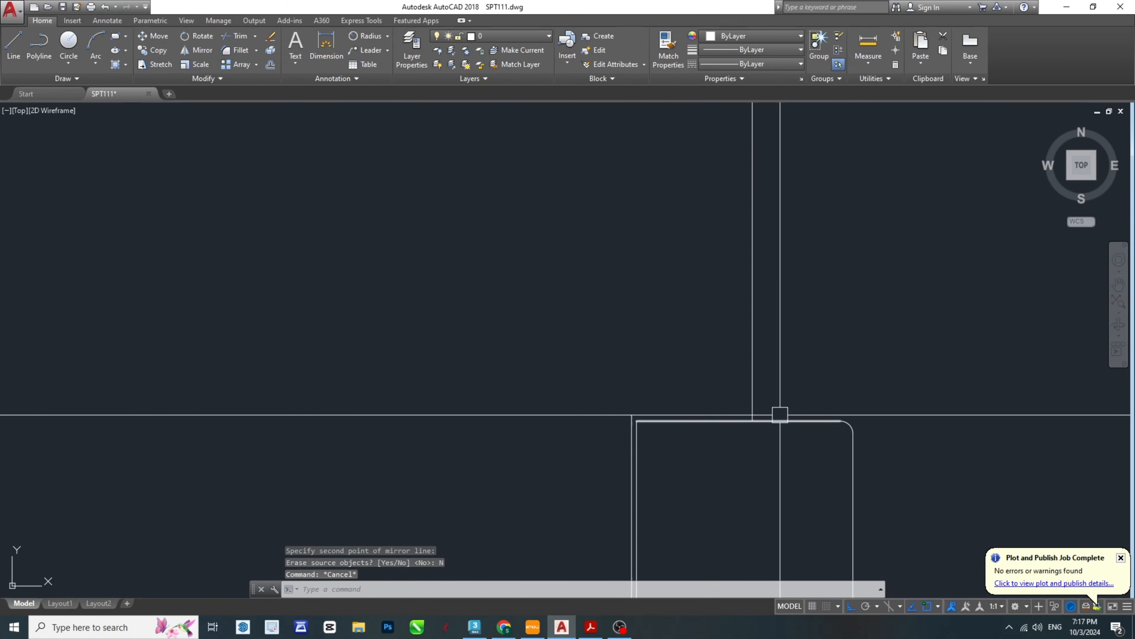
{"action": "type", "text": "L"}
{"action": "key", "text": "Return"}
{"action": "left_click", "coordinate": [521, 391]}
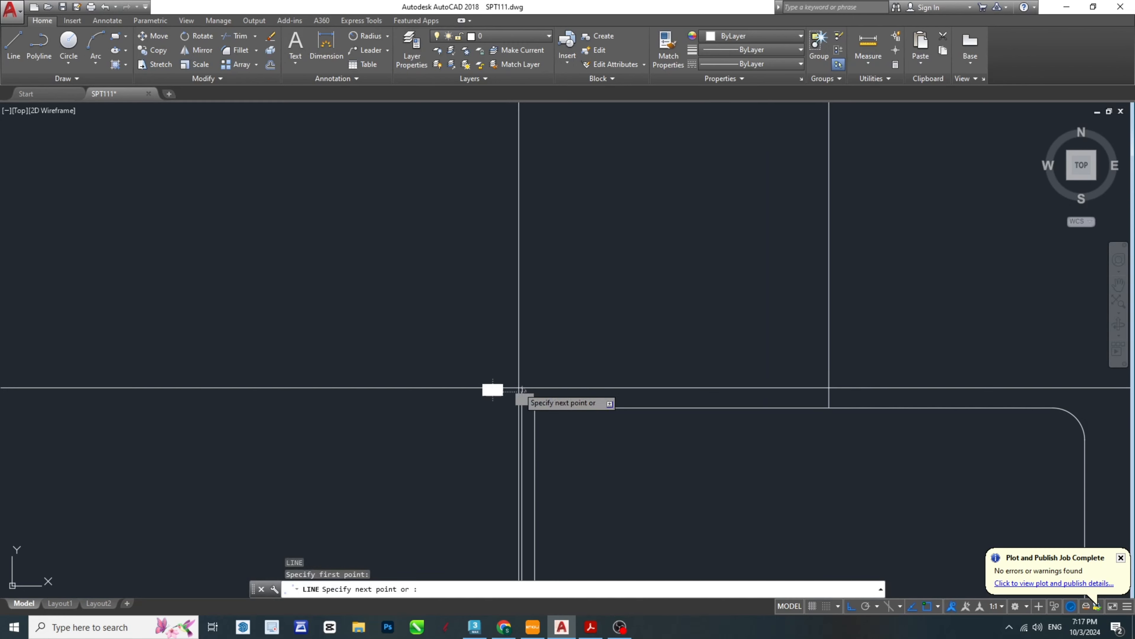
{"action": "scroll", "coordinate": [780, 353], "scroll_direction": "down", "scroll_amount": 4}
{"action": "left_click", "coordinate": [911, 342]}
{"action": "key", "text": "Escape"}
- Draw a horizontal line from the lower end of the right groove's inner line outward past the ring
{"action": "key", "text": "Escape"}
{"action": "key", "text": "Escape"}
{"action": "middle_click_drag", "start_coordinate": [760, 548], "coordinate": [666, 340]}
{"action": "type", "text": "L"}
{"action": "key", "text": "Return"}
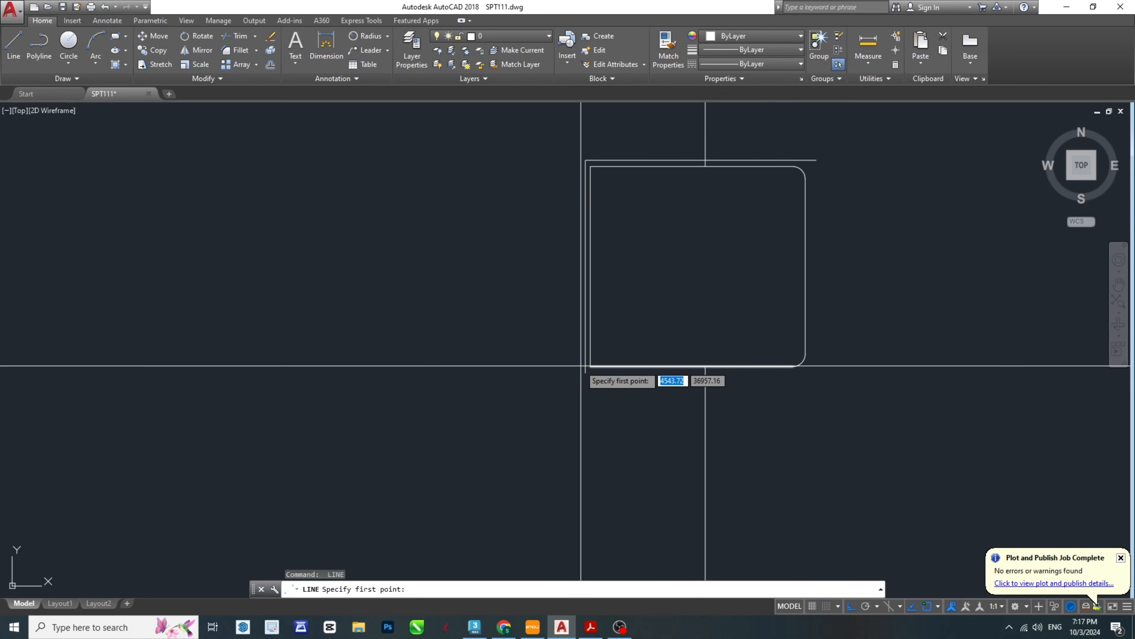
{"action": "left_click", "coordinate": [585, 373]}
{"action": "left_click", "coordinate": [825, 400]}
{"action": "key", "text": "Escape"}
{"action": "key", "text": "Escape"}
{"action": "key", "text": "Escape"}
- Draw the left groove's upper and lower edges as horizontal lines from its inner line outward past the ring
{"action": "scroll", "coordinate": [801, 405], "scroll_direction": "down", "scroll_amount": 4}
{"action": "middle_click_drag", "start_coordinate": [215, 342], "coordinate": [811, 359]}
{"action": "scroll", "coordinate": [339, 335], "scroll_direction": "up", "scroll_amount": 4}
{"action": "key", "text": "space"}
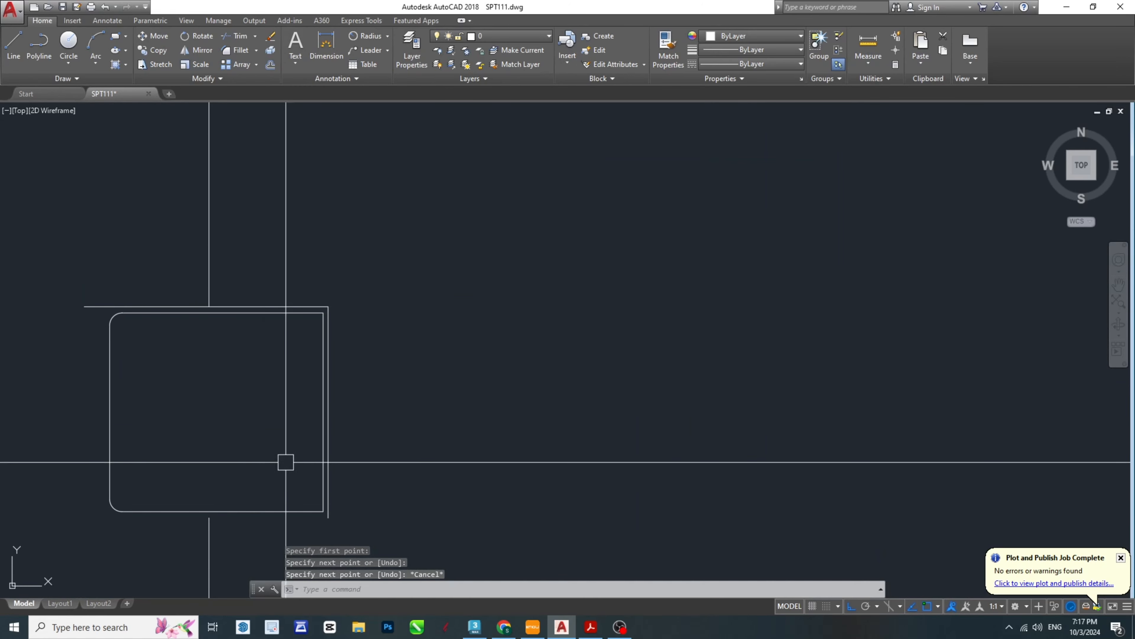
{"action": "middle_click_drag", "start_coordinate": [333, 509], "coordinate": [591, 418]}
{"action": "left_click", "coordinate": [585, 428]}
{"action": "left_click", "coordinate": [354, 456]}
{"action": "key", "text": "Escape"}
{"action": "key", "text": "Escape"}
- Trim the left groove's upper and lower edges back to the body's outer wall
{"action": "middle_click_drag", "start_coordinate": [396, 457], "coordinate": [474, 475]}
{"action": "type", "text": "TR"}
{"action": "key", "text": "space"}
{"action": "key", "text": "space"}
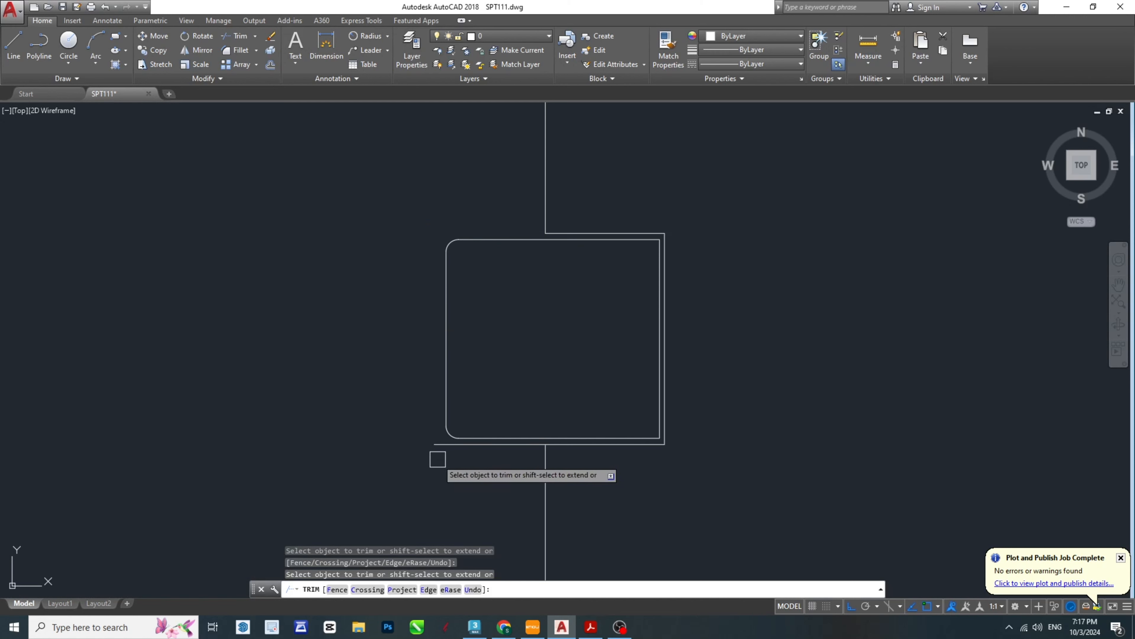
{"action": "scroll", "coordinate": [432, 448], "scroll_direction": "down", "scroll_amount": 6}
{"action": "scroll", "coordinate": [708, 436], "scroll_direction": "up", "scroll_amount": 6}
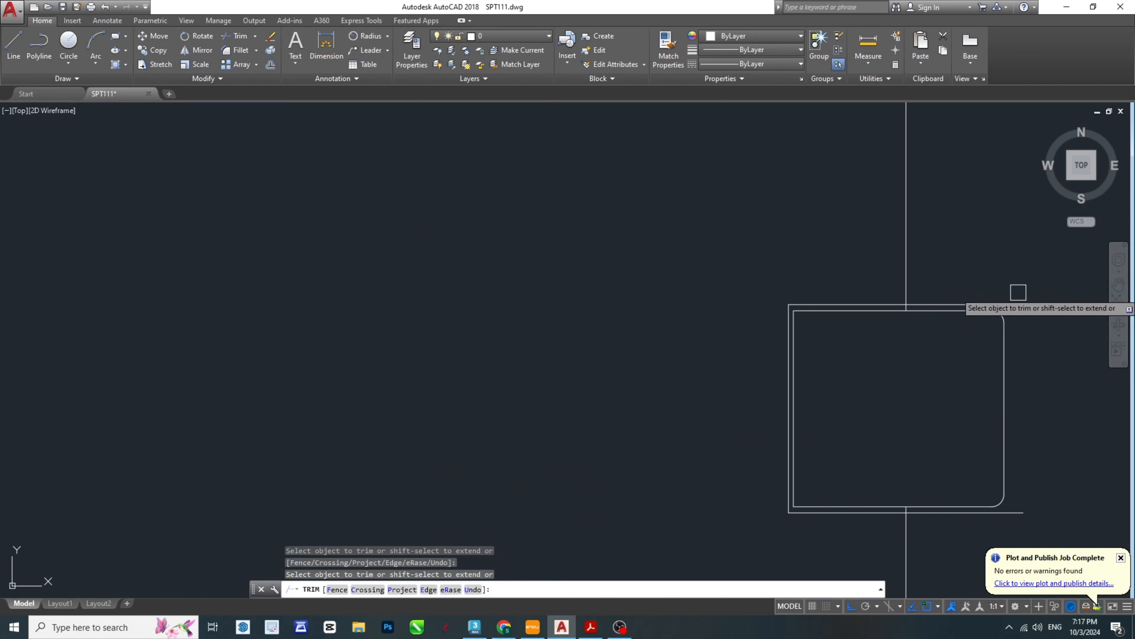
- Trim the right groove's edges back to the outer wall and remove the wall stubs between the groove and the ring
{"action": "middle_click_drag", "start_coordinate": [1041, 472], "coordinate": [832, 395]}
{"action": "left_click", "coordinate": [816, 440]}
{"action": "scroll", "coordinate": [690, 438], "scroll_direction": "up", "scroll_amount": 8}
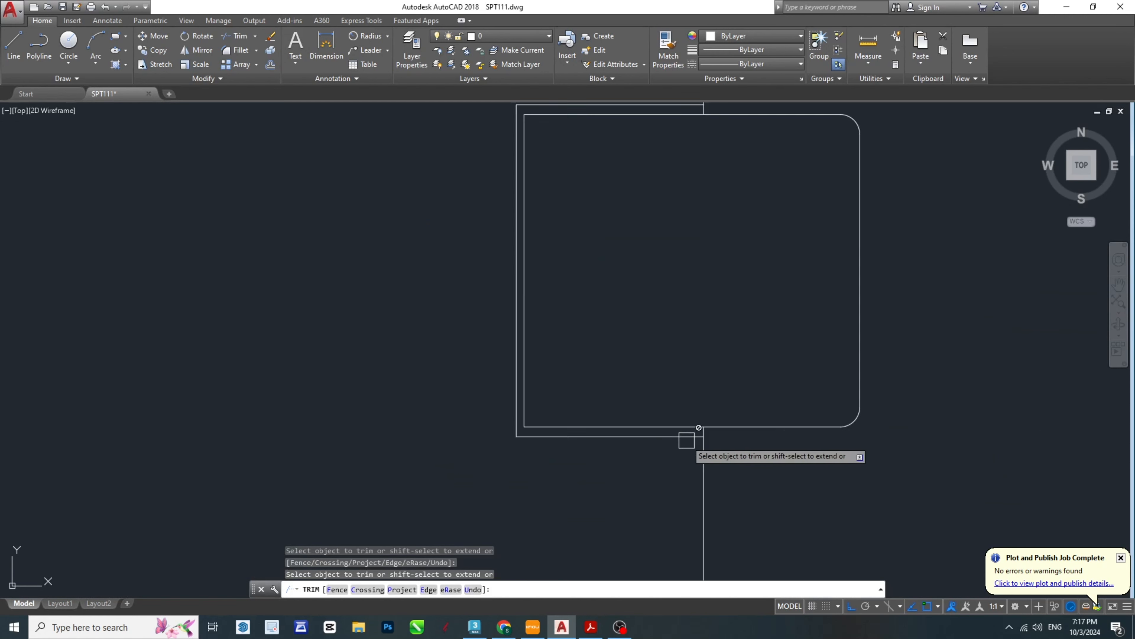
{"action": "left_click", "coordinate": [735, 412]}
{"action": "scroll", "coordinate": [788, 375], "scroll_direction": "down", "scroll_amount": 5}
{"action": "scroll", "coordinate": [784, 251], "scroll_direction": "up", "scroll_amount": 6}
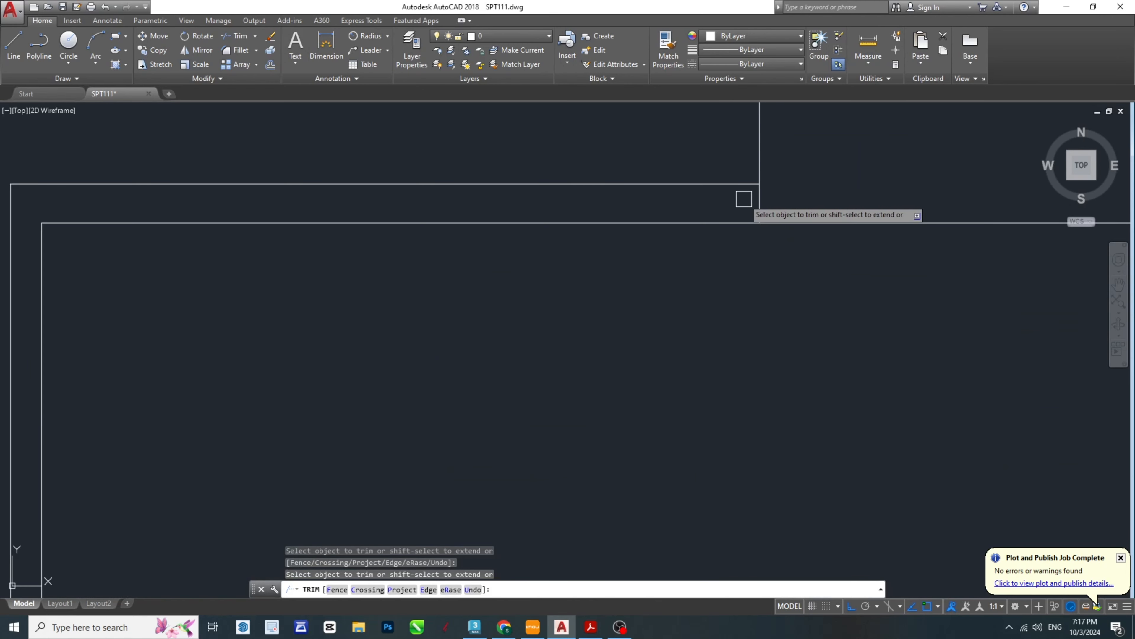
{"action": "scroll", "coordinate": [639, 380], "scroll_direction": "down", "scroll_amount": 6}
{"action": "key", "text": "Escape"}
{"action": "key", "text": "Escape"}
{"action": "key", "text": "Escape"}
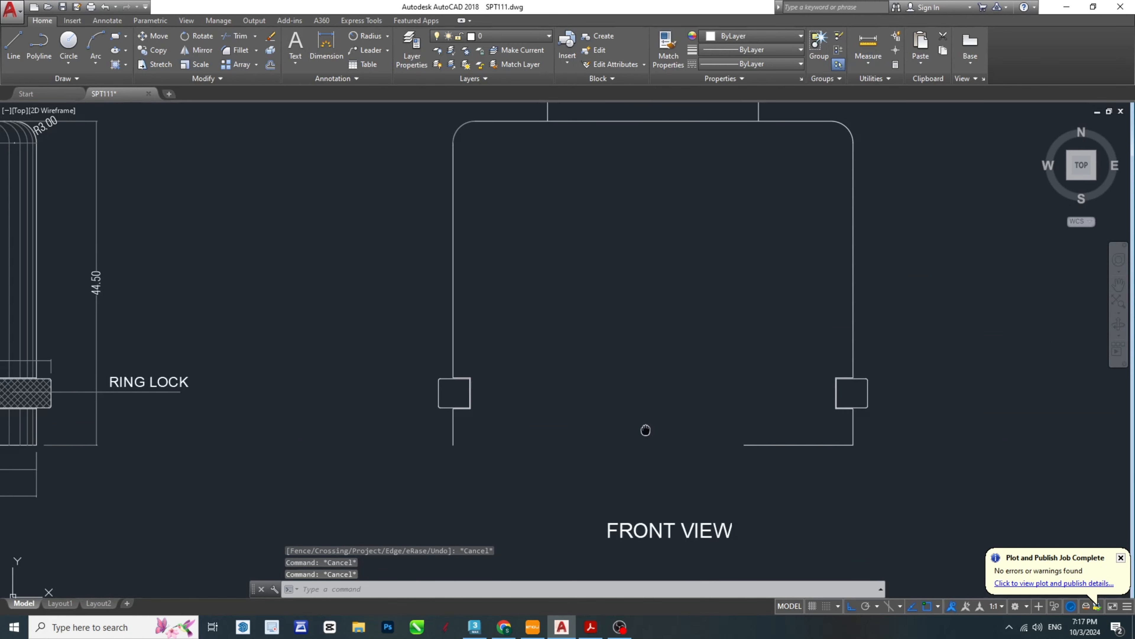
- Extend the body's short bottom edge across to the left outer wall
{"action": "middle_click_drag", "start_coordinate": [646, 461], "coordinate": [638, 482]}
{"action": "type", "text": "EX"}
{"action": "key", "text": "space"}
{"action": "key", "text": "space"}
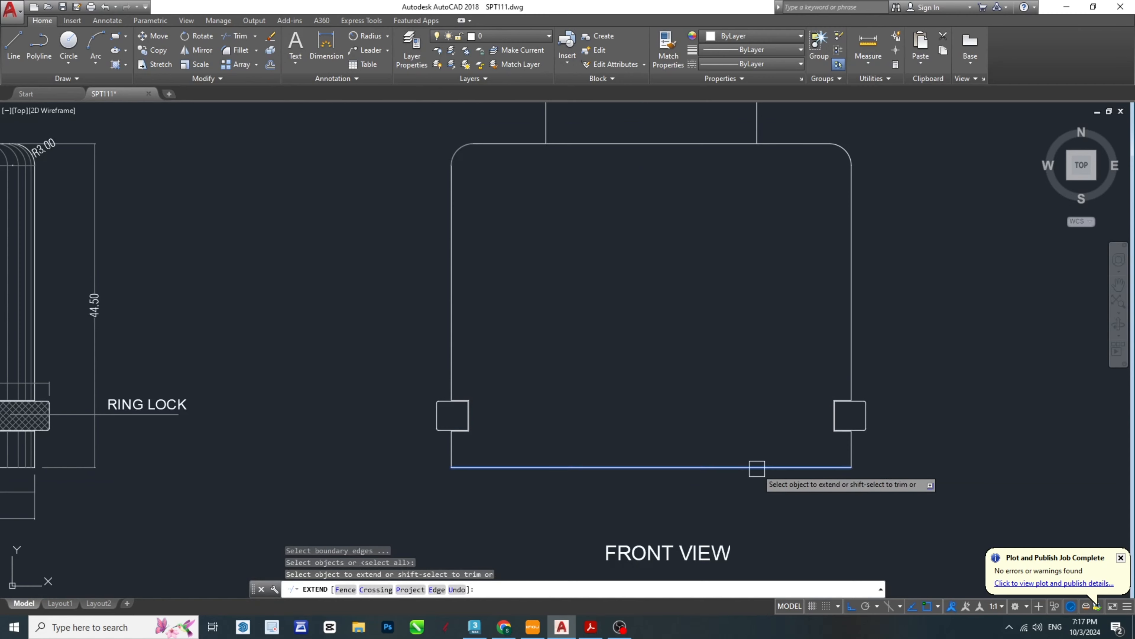
{"action": "left_click", "coordinate": [754, 468]}
{"action": "key", "text": "Escape"}
{"action": "key", "text": "Escape"}
- Check the wall thickness in the PDF and offset both outer walls of the body 6.5 mm inward
{"action": "mouse_move", "coordinate": [728, 221]}
{"action": "middle_mouse_down"}
{"action": "mouse_move", "coordinate": [653, 419]}
{"action": "mouse_move", "coordinate": [662, 327]}
{"action": "middle_mouse_up"}
{"action": "scroll", "coordinate": [661, 325], "scroll_direction": "down", "scroll_amount": 2}
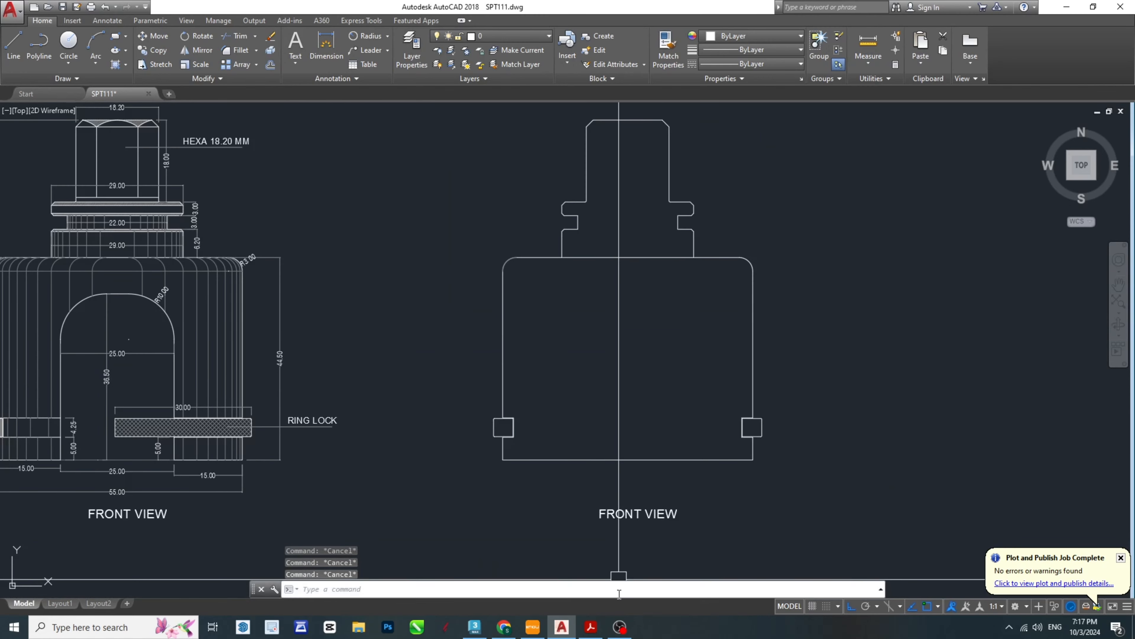
{"action": "left_click", "coordinate": [593, 627]}
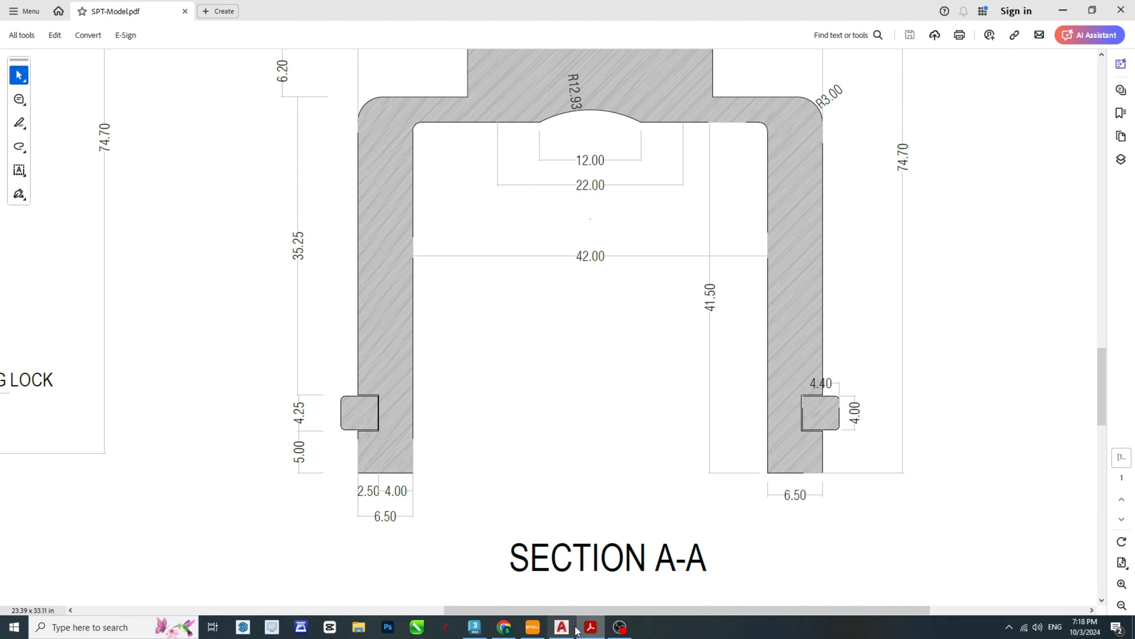
{"action": "left_click", "coordinate": [562, 627]}
{"action": "type", "text": "o"}
{"action": "key", "text": "Return"}
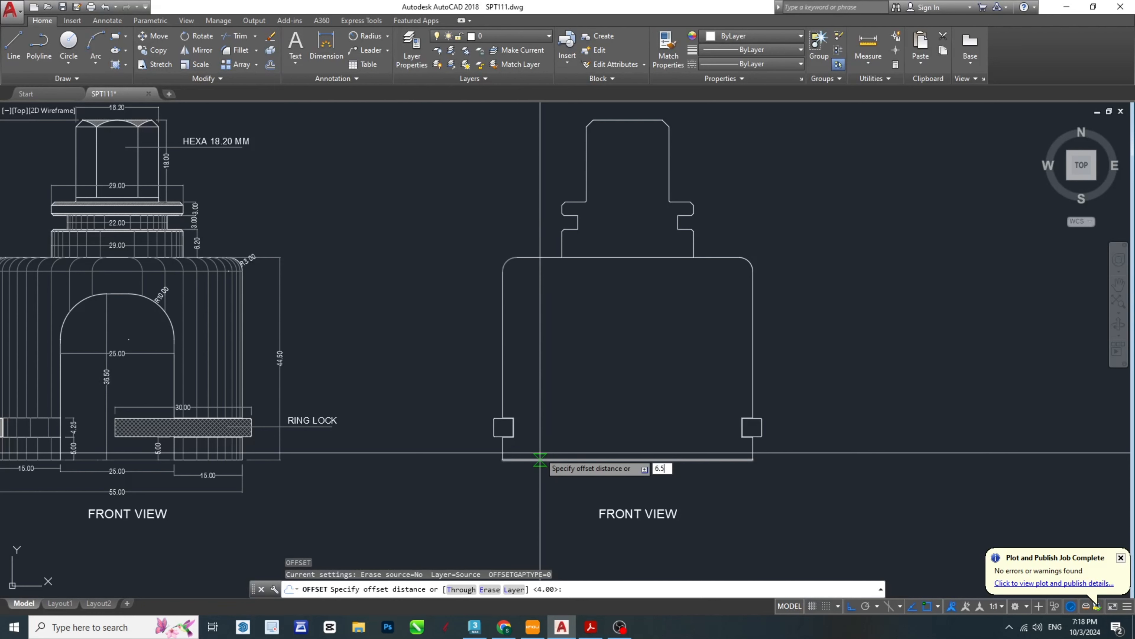
{"action": "key", "text": "Return"}
{"action": "left_click", "coordinate": [503, 402]}
{"action": "left_click", "coordinate": [590, 358]}
{"action": "left_click", "coordinate": [753, 343]}
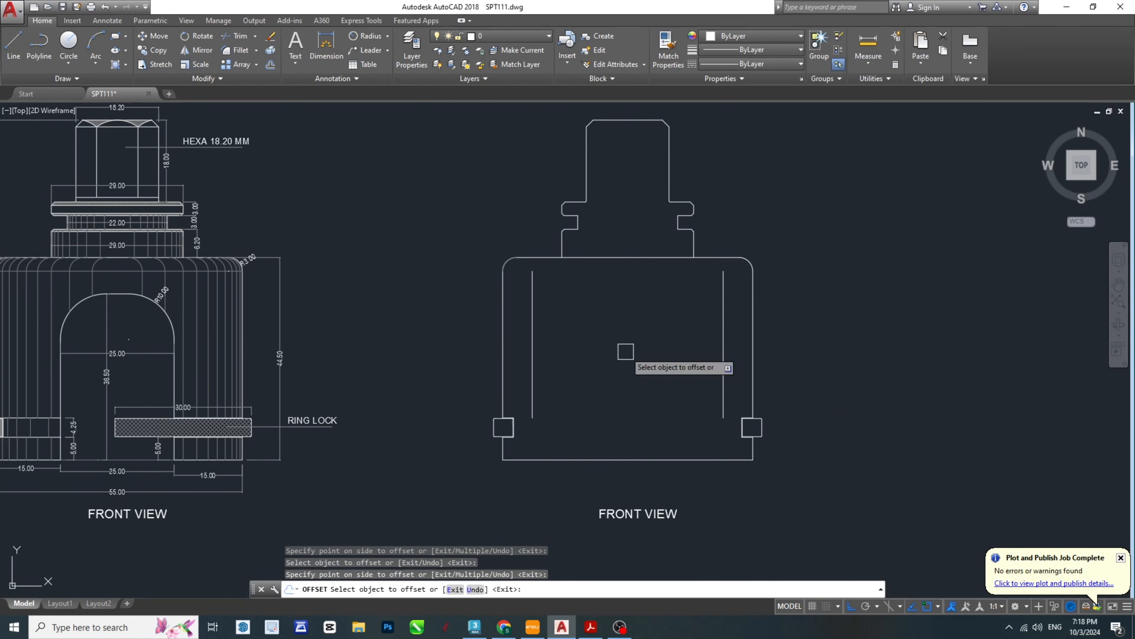
{"action": "left_click", "coordinate": [626, 347]}
{"action": "key", "text": "Escape"}
{"action": "key", "text": "Escape"}
{"action": "key", "text": "Escape"}
{"action": "key", "text": "Escape"}
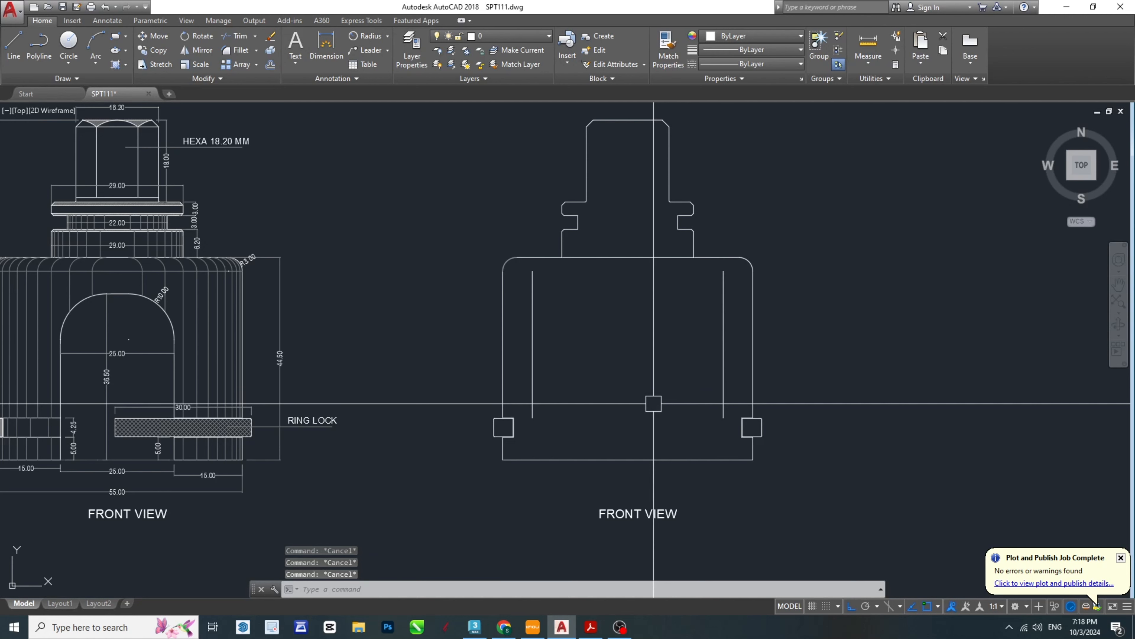
- Extend both inner wall lines down to the body's bottom edge
{"action": "type", "text": "EX"}
{"action": "key", "text": "Return"}
{"action": "key", "text": "Return"}
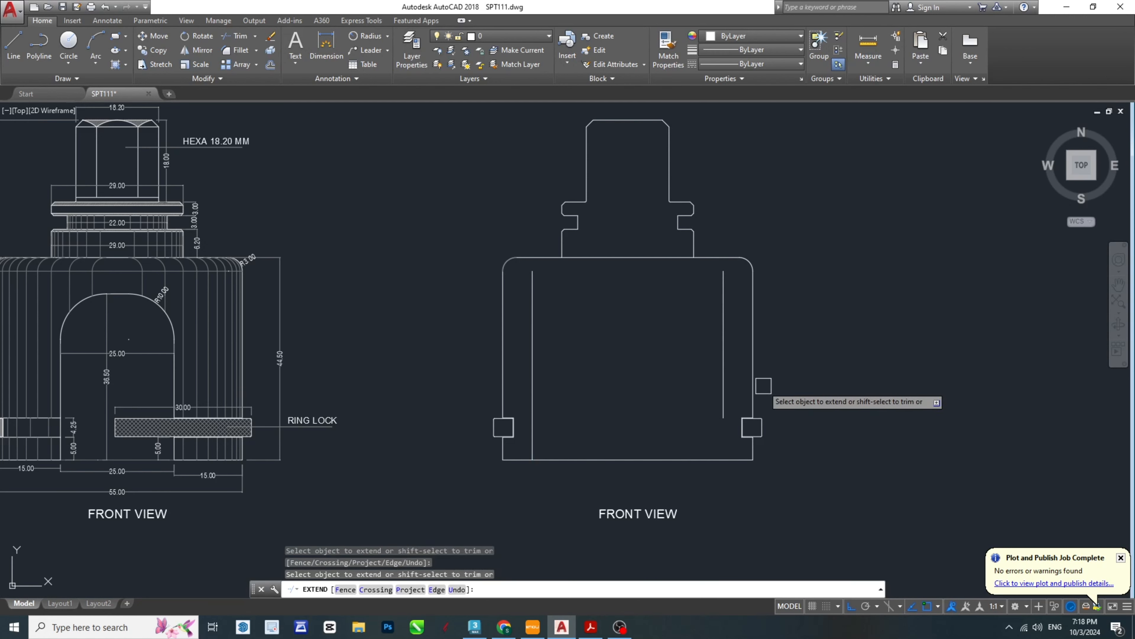
- Try to offset the body's bottom edge upward by 4.5 mm after consulting the PDF
{"action": "left_click", "coordinate": [591, 626]}
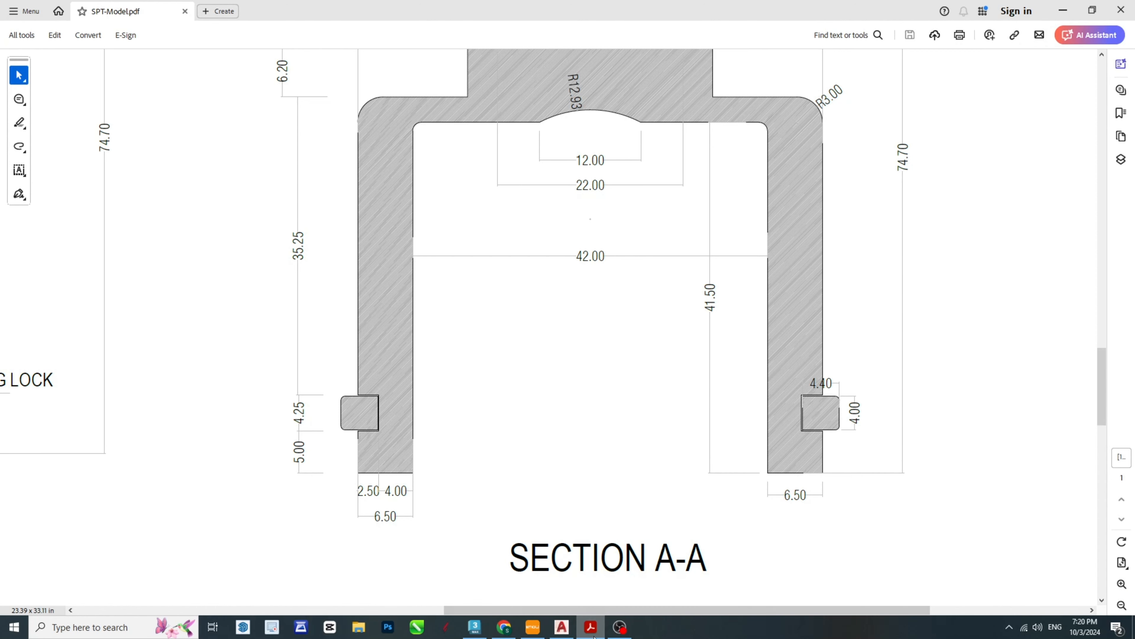
{"action": "left_click", "coordinate": [591, 627]}
{"action": "type", "text": "o"}
{"action": "key", "text": "Return"}
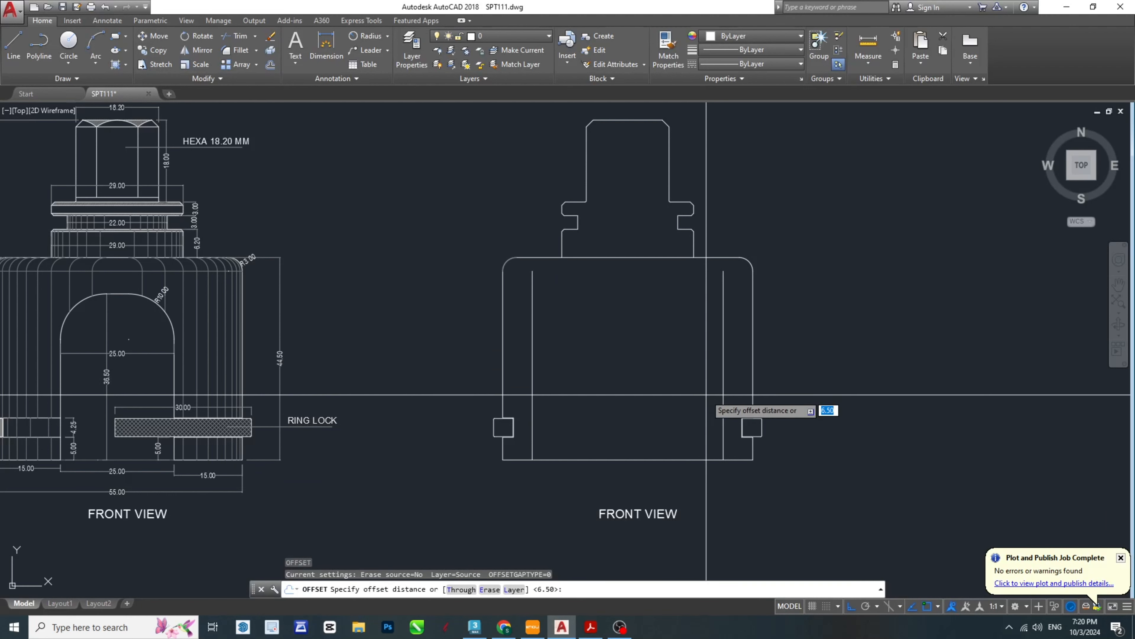
{"action": "type", "text": "4.5"}
{"action": "key", "text": "Return"}
{"action": "left_click", "coordinate": [664, 460]}
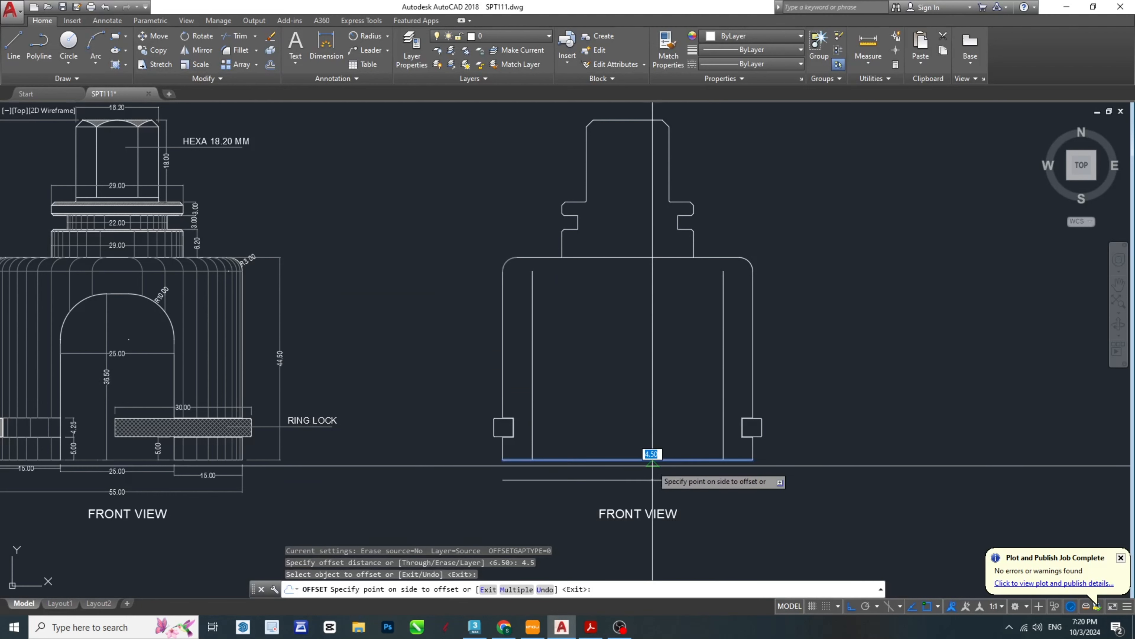
{"action": "left_click", "coordinate": [643, 356]}
{"action": "key", "text": "Escape"}
{"action": "key", "text": "Escape"}
{"action": "key", "text": "Escape"}
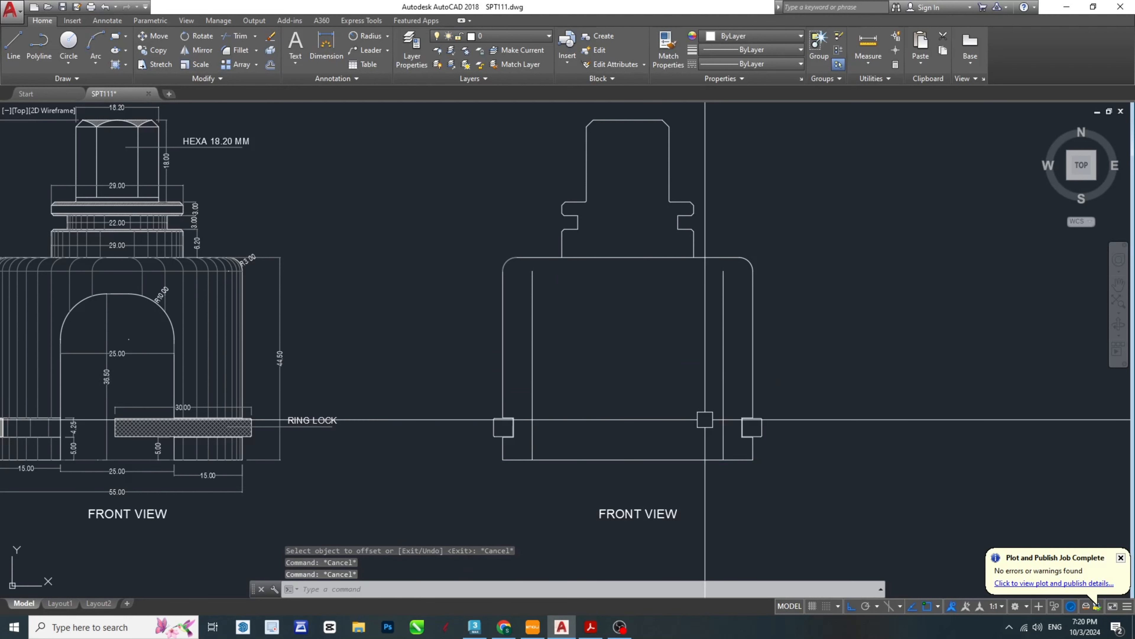
- Recheck the cavity depth in the PDF and offset the body's bottom edge 41.5 mm upward as the cavity ceiling
{"action": "left_click", "coordinate": [591, 627]}
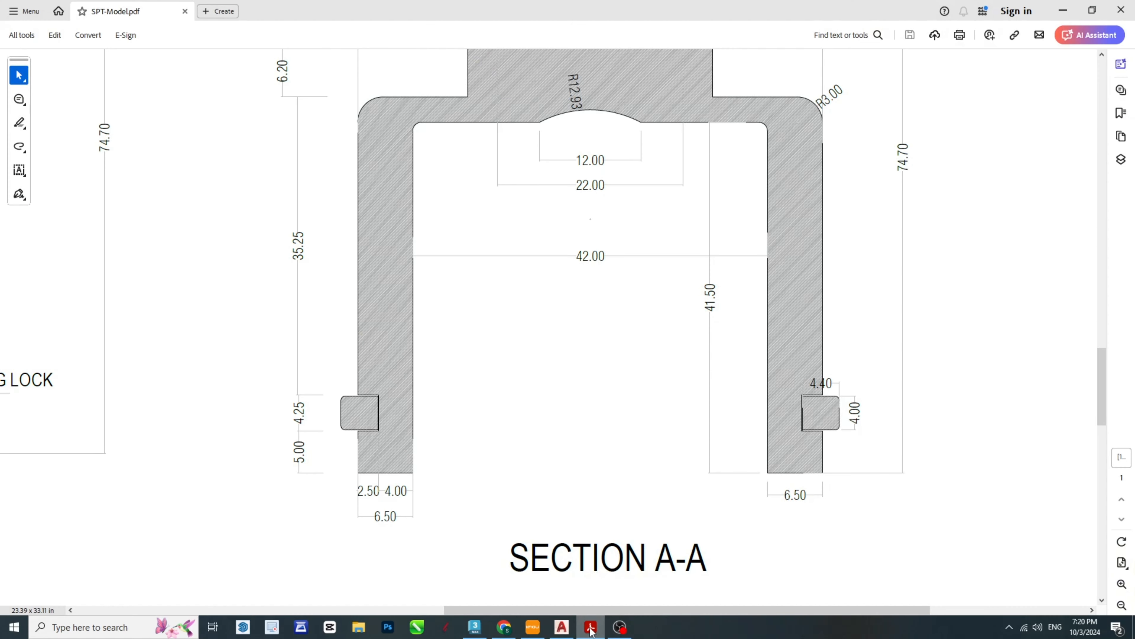
{"action": "left_click", "coordinate": [591, 628]}
{"action": "type", "text": "O"}
{"action": "key", "text": "Return"}
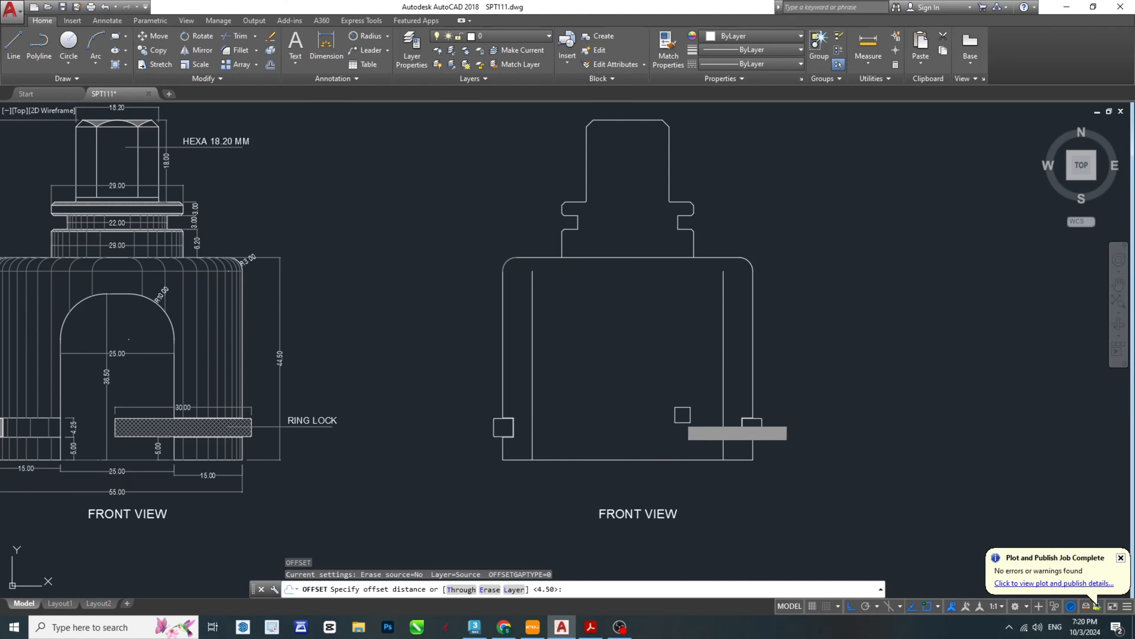
{"action": "key", "text": "Return"}
{"action": "key", "text": "Escape"}
{"action": "key", "text": "Escape"}
{"action": "key", "text": "Escape"}
{"action": "scroll", "coordinate": [685, 271], "scroll_direction": "up", "scroll_amount": 5}
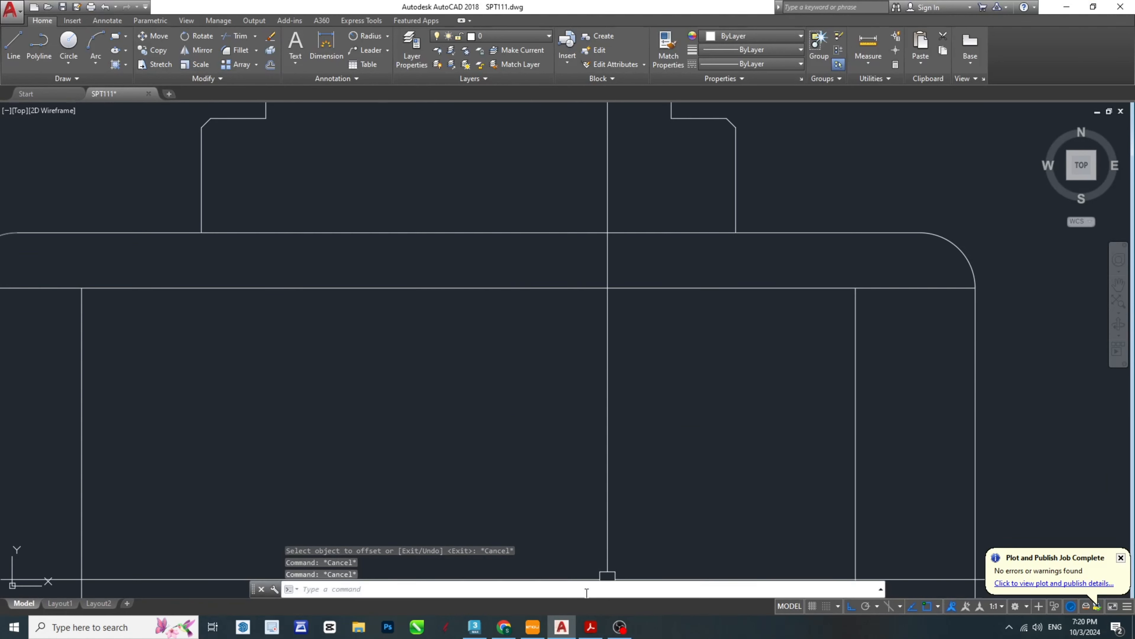
- Check the cavity corners in the PDF and fillet the cavity's right upper corner with a 2 mm radius
{"action": "left_click", "coordinate": [591, 626]}
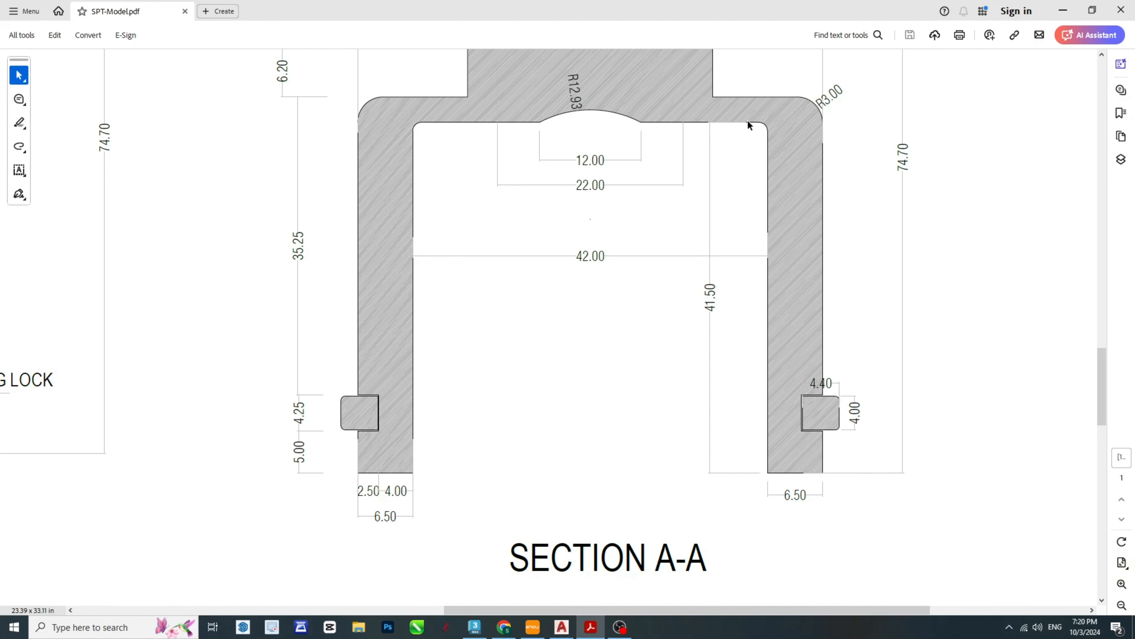
{"action": "left_click", "coordinate": [594, 626]}
{"action": "scroll", "coordinate": [773, 333], "scroll_direction": "up", "scroll_amount": 5}
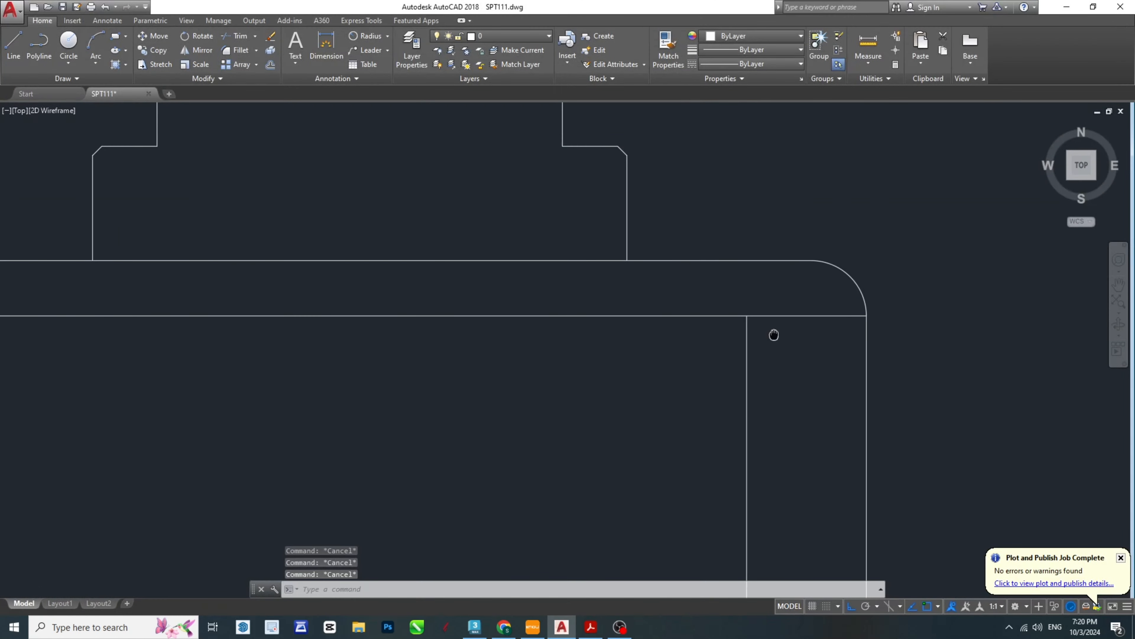
{"action": "type", "text": "f"}
{"action": "key", "text": "Return"}
{"action": "type", "text": "r"}
{"action": "key", "text": "Return"}
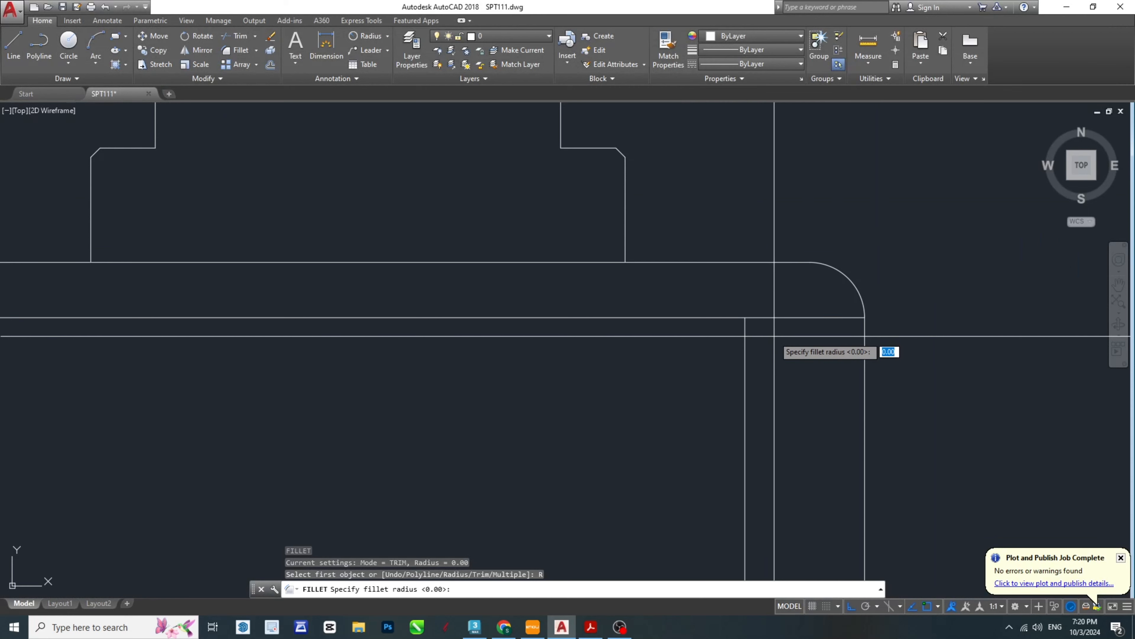
{"action": "type", "text": "2"}
{"action": "key", "text": "Return"}
{"action": "left_click", "coordinate": [728, 318]}
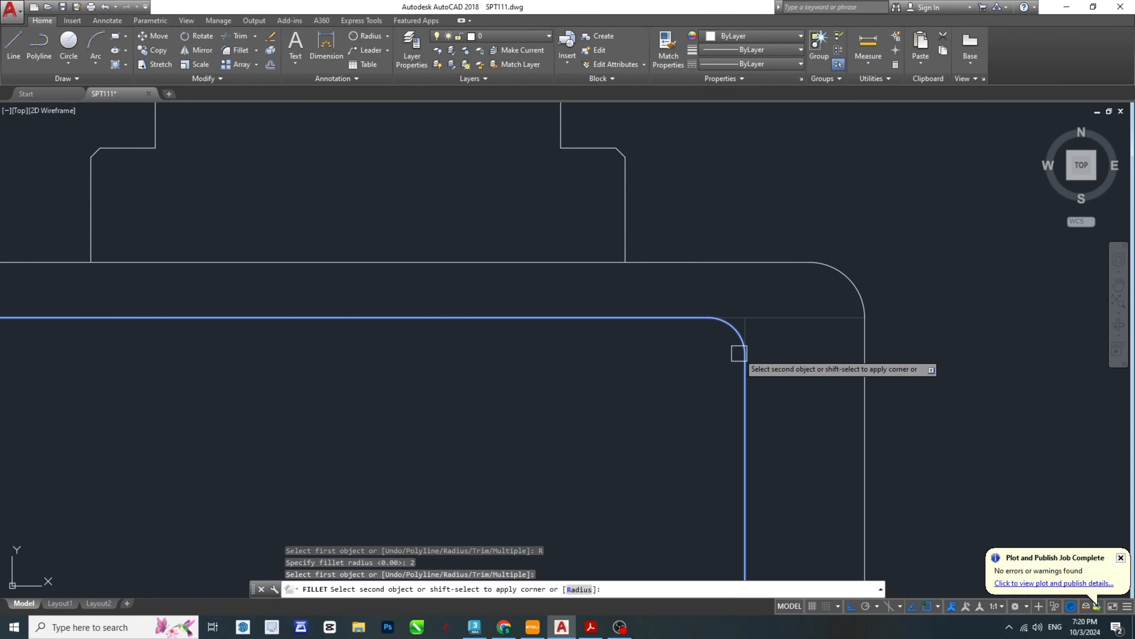
{"action": "left_click", "coordinate": [745, 357]}
- Fillet the cavity's left upper corner with the same 2 mm radius
{"action": "scroll", "coordinate": [590, 376], "scroll_direction": "down", "scroll_amount": 5}
{"action": "scroll", "coordinate": [591, 376], "scroll_direction": "up", "scroll_amount": 4}
{"action": "key", "text": "space"}
{"action": "left_click", "coordinate": [553, 340]}
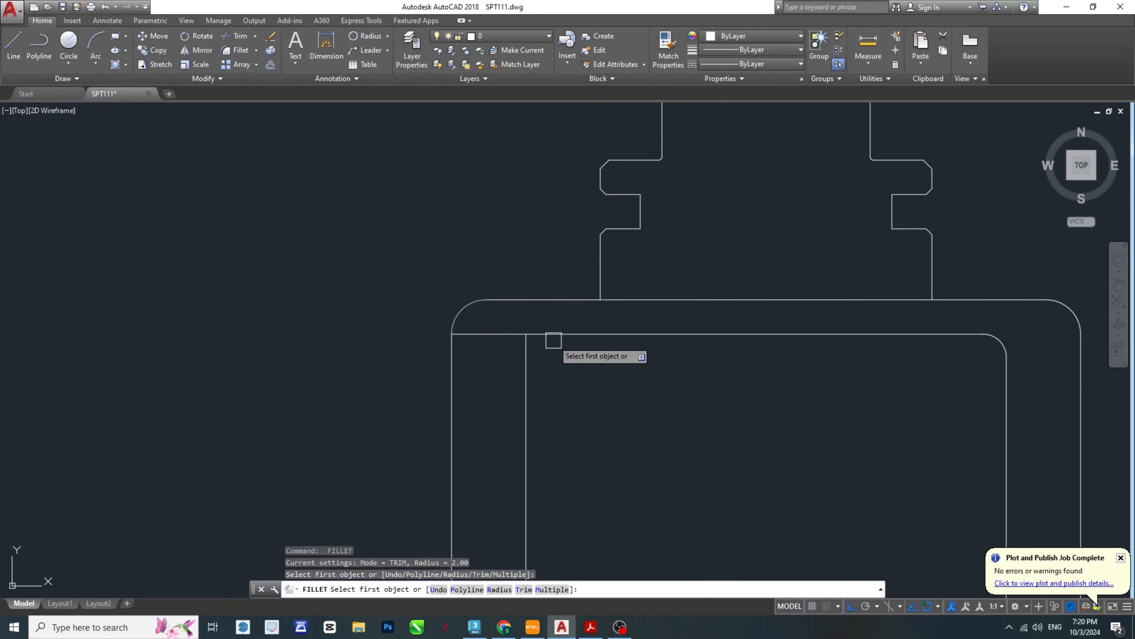
{"action": "left_click", "coordinate": [551, 339]}
{"action": "left_click", "coordinate": [531, 368]}
{"action": "key", "text": "Escape"}
{"action": "middle_click_drag", "start_coordinate": [716, 437], "coordinate": [716, 437]}
{"action": "scroll", "coordinate": [716, 437], "scroll_direction": "down", "scroll_amount": 5}
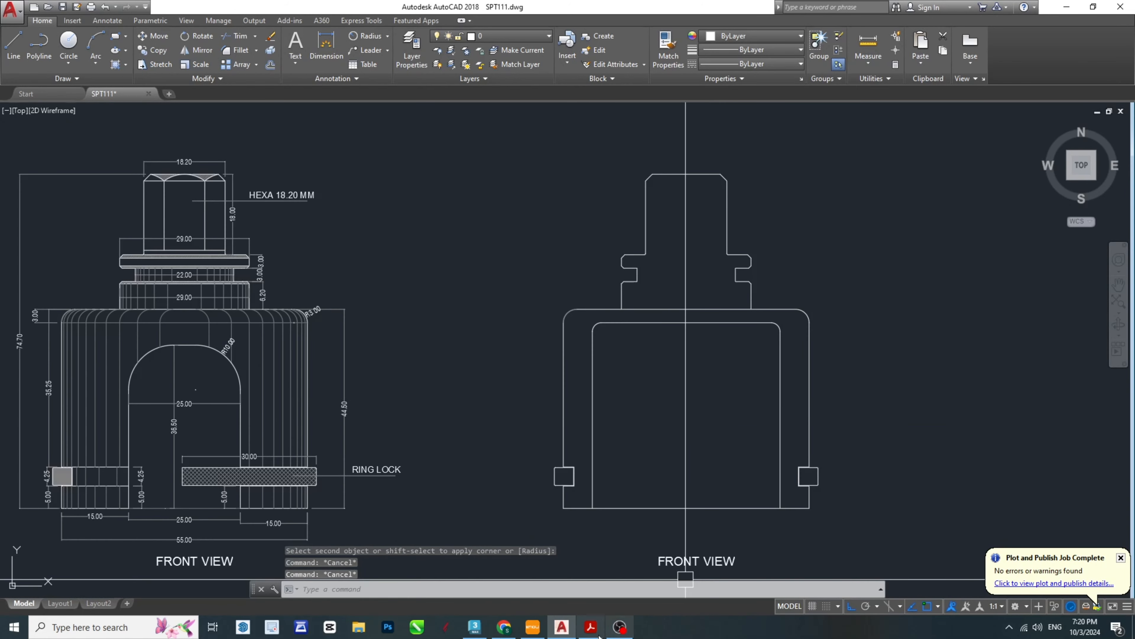
{"action": "key", "text": "Escape"}
{"action": "key", "text": "Escape"}
- Trim the body's top edge between the two neck walls
{"action": "scroll", "coordinate": [700, 304], "scroll_direction": "up", "scroll_amount": 5}
{"action": "middle_click_drag", "start_coordinate": [701, 303], "coordinate": [663, 386]}
{"action": "type", "text": "tr"}
{"action": "key", "text": "space"}
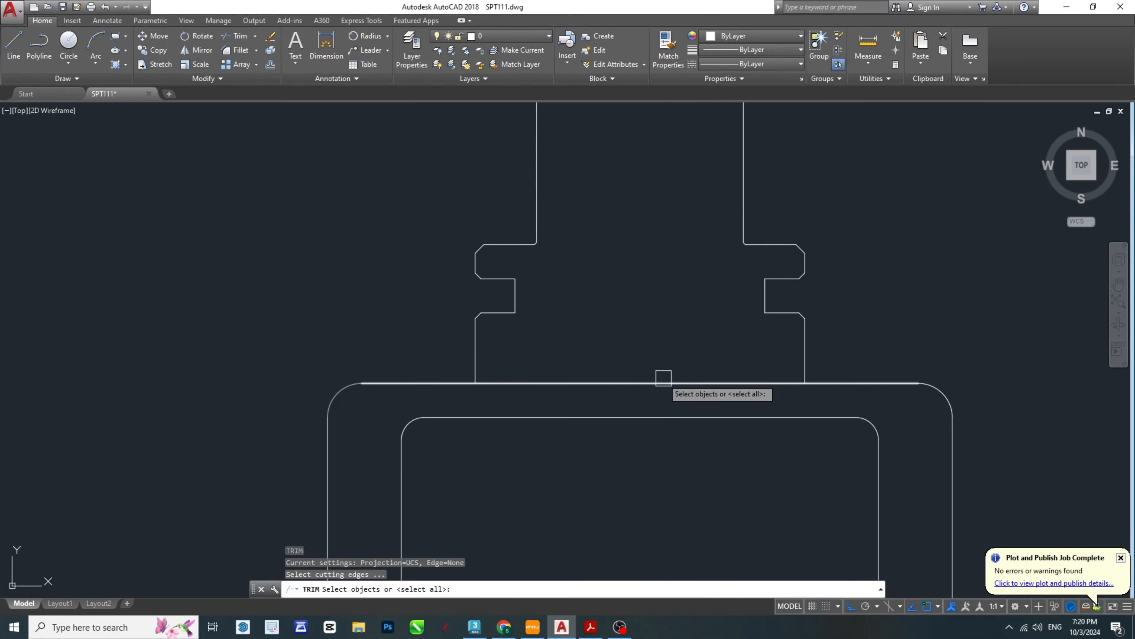
{"action": "key", "text": "Return"}
{"action": "left_click", "coordinate": [639, 384]}
{"action": "scroll", "coordinate": [690, 341], "scroll_direction": "down", "scroll_amount": 2}
{"action": "scroll", "coordinate": [690, 341], "scroll_direction": "down", "scroll_amount": 2}
{"action": "key", "text": "Escape"}
{"action": "scroll", "coordinate": [722, 526], "scroll_direction": "up", "scroll_amount": 2}
{"action": "key", "text": "Escape"}
- Trim the body's bottom edge between the two inner walls to open the cavity
{"action": "middle_click_drag", "start_coordinate": [722, 526], "coordinate": [722, 418]}
{"action": "key", "text": "Escape"}
{"action": "key", "text": "space"}
{"action": "key", "text": "Return"}
{"action": "key", "text": "Escape"}
{"action": "key", "text": "Escape"}
{"action": "scroll", "coordinate": [666, 418], "scroll_direction": "down", "scroll_amount": 3}
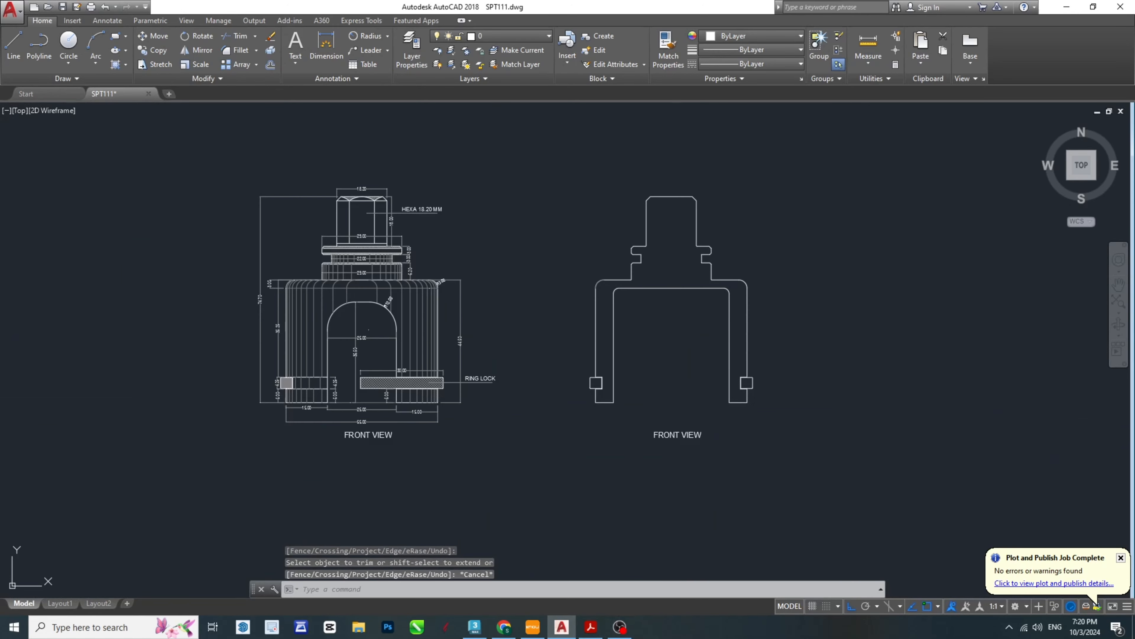
{"action": "scroll", "coordinate": [697, 337], "scroll_direction": "up", "scroll_amount": 2}
- Check the ceiling recess in the PDF and draw a short vertical guide line down from the cavity ceiling's midpoint
{"action": "left_click", "coordinate": [554, 628]}
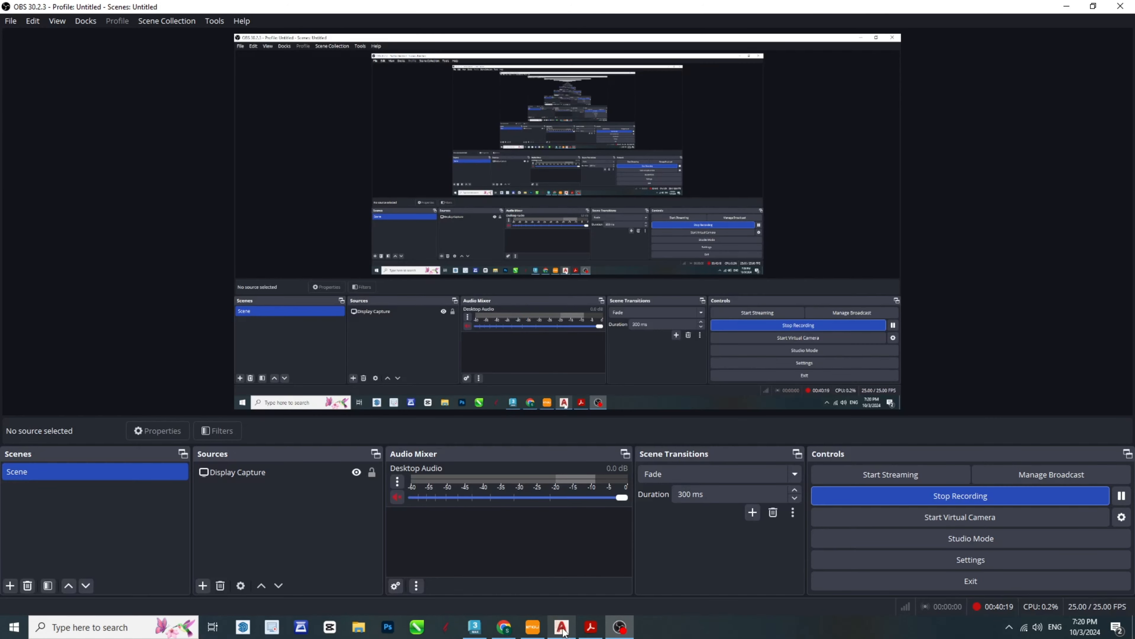
{"action": "left_click", "coordinate": [565, 633]}
{"action": "left_click", "coordinate": [590, 627]}
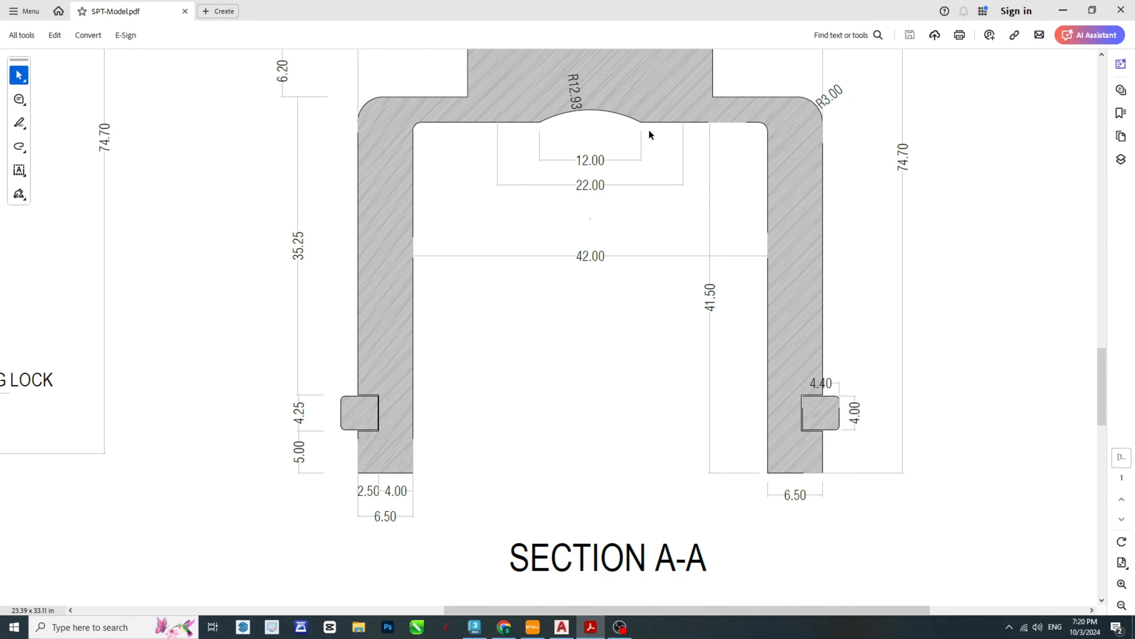
{"action": "scroll", "coordinate": [628, 188], "scroll_direction": "up", "scroll_amount": 2}
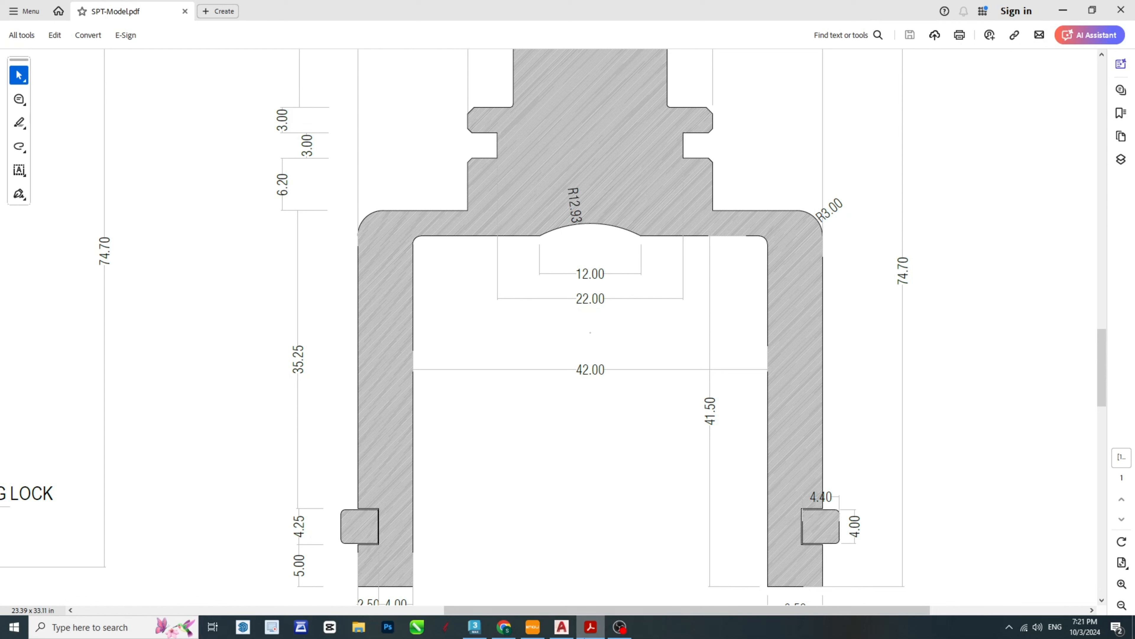
{"action": "left_click", "coordinate": [561, 627]}
{"action": "scroll", "coordinate": [672, 308], "scroll_direction": "up", "scroll_amount": 2}
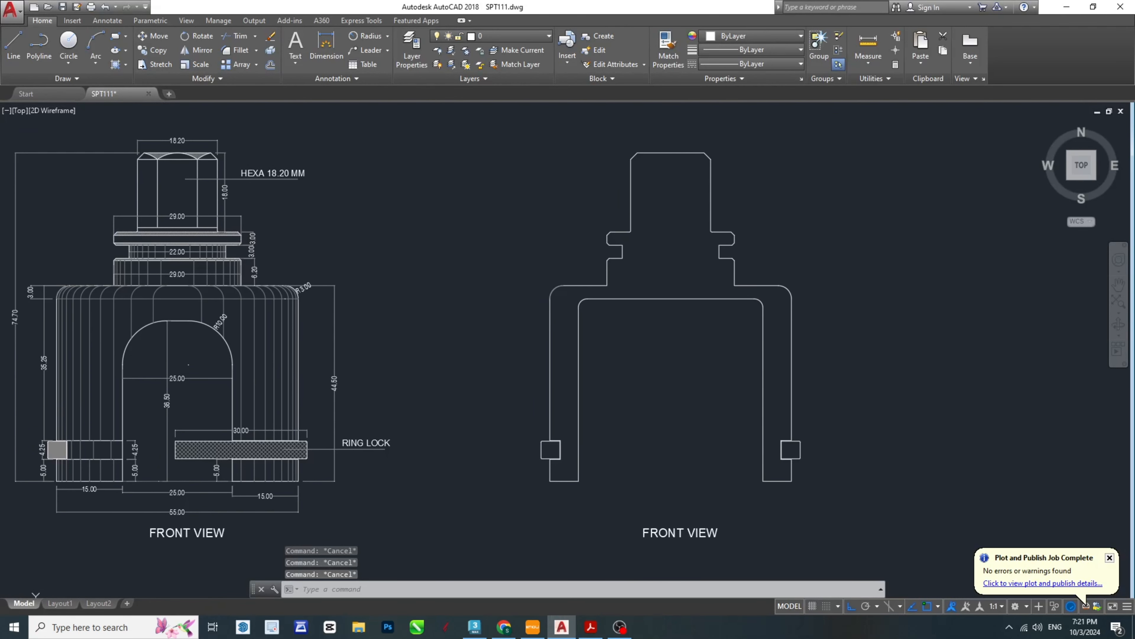
{"action": "type", "text": "l"}
{"action": "key", "text": "Return"}
{"action": "left_click", "coordinate": [670, 298]}
{"action": "left_click", "coordinate": [670, 329]}
{"action": "key", "text": "Escape"}
{"action": "key", "text": "Escape"}
{"action": "scroll", "coordinate": [691, 306], "scroll_direction": "up", "scroll_amount": 4}
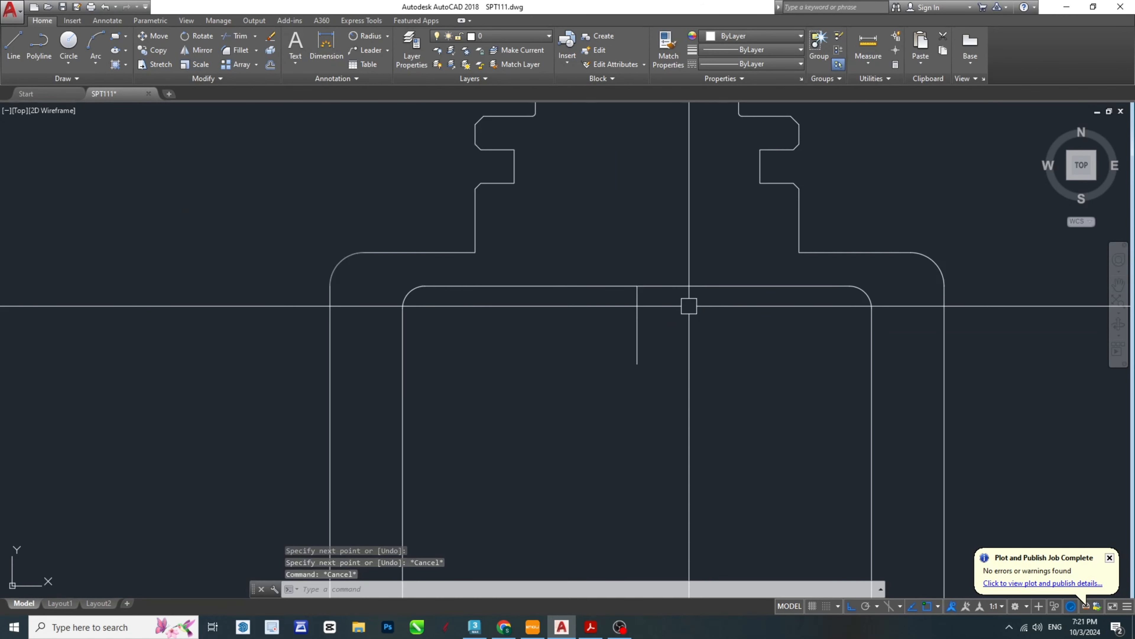
- Offset the centre guide line 6 mm to both sides and delete the original line
{"action": "type", "text": "o"}
{"action": "key", "text": "Return"}
{"action": "type", "text": "6"}
{"action": "key", "text": "Return"}
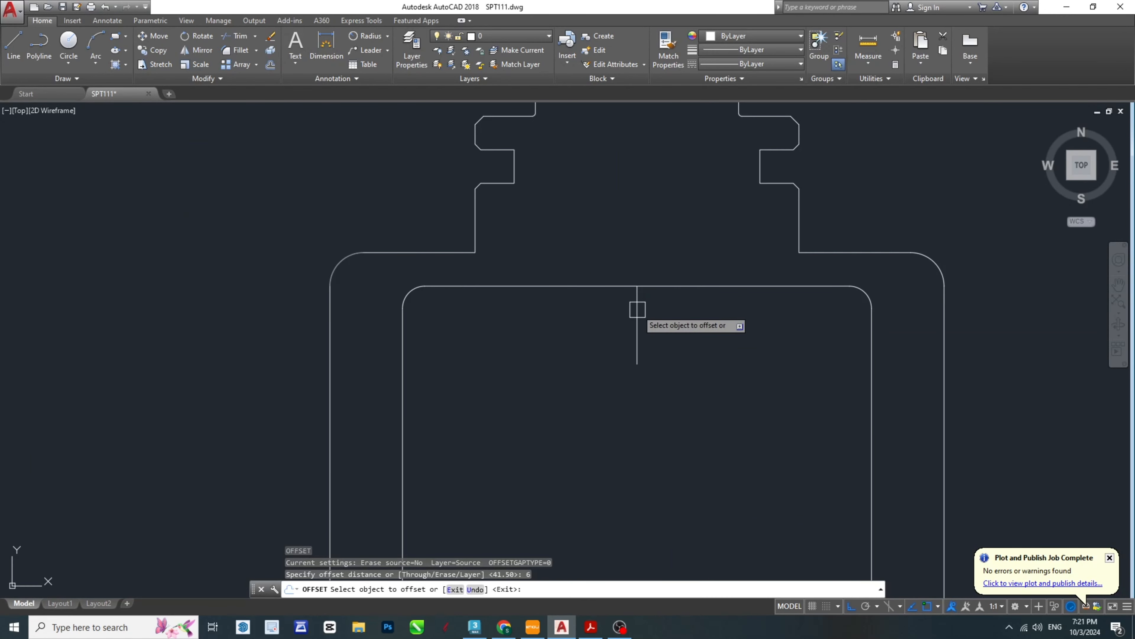
{"action": "left_click", "coordinate": [637, 309]}
{"action": "left_click", "coordinate": [691, 294]}
{"action": "left_click", "coordinate": [637, 309]}
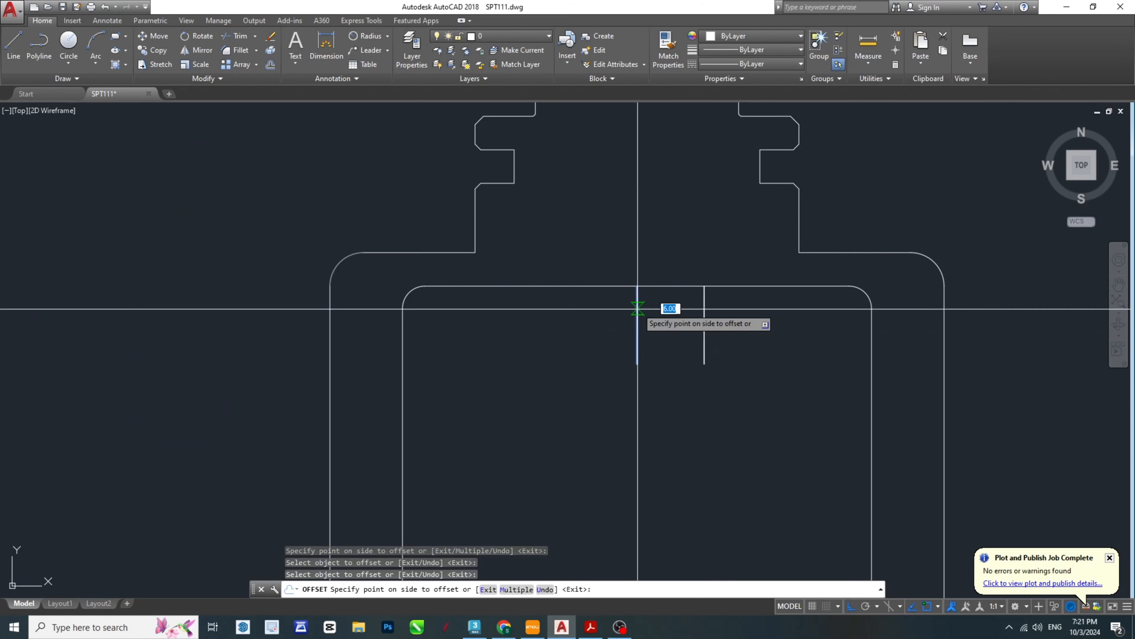
{"action": "left_click", "coordinate": [524, 323]}
{"action": "key", "text": "Escape"}
{"action": "key", "text": "Escape"}
{"action": "left_click", "coordinate": [637, 315]}
{"action": "middle_click_drag", "start_coordinate": [636, 306], "coordinate": [652, 323]}
{"action": "key", "text": "Delete"}
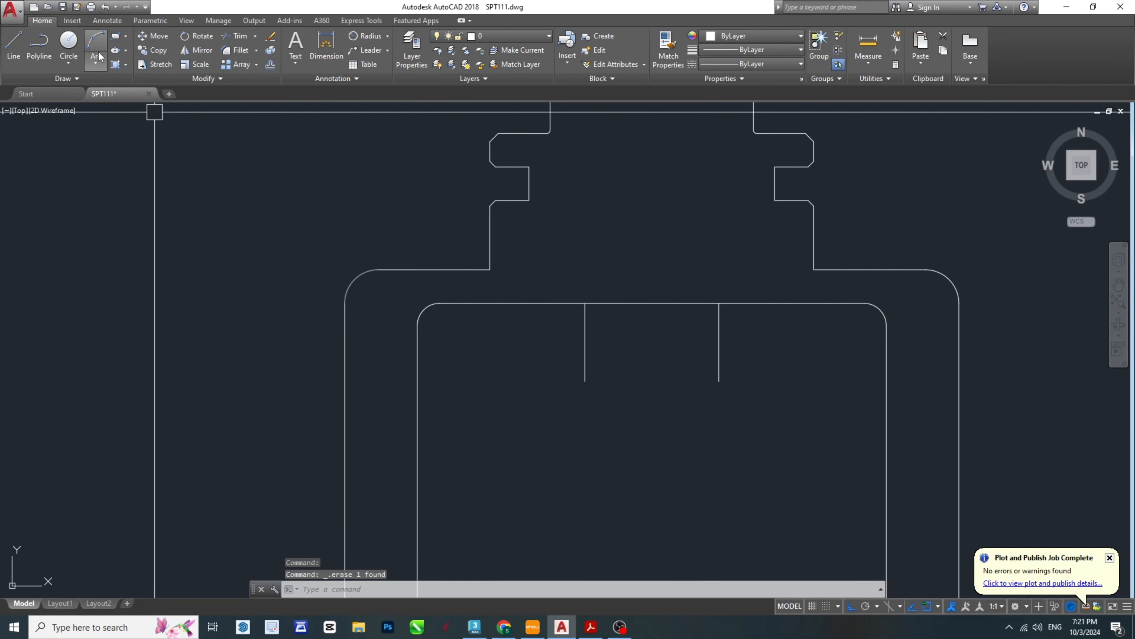
- Draw a Start, End, Radius arc of 12.93 mm between the guide lines' upper ends, confirming the radius in the PDF
{"action": "left_click", "coordinate": [96, 64]}
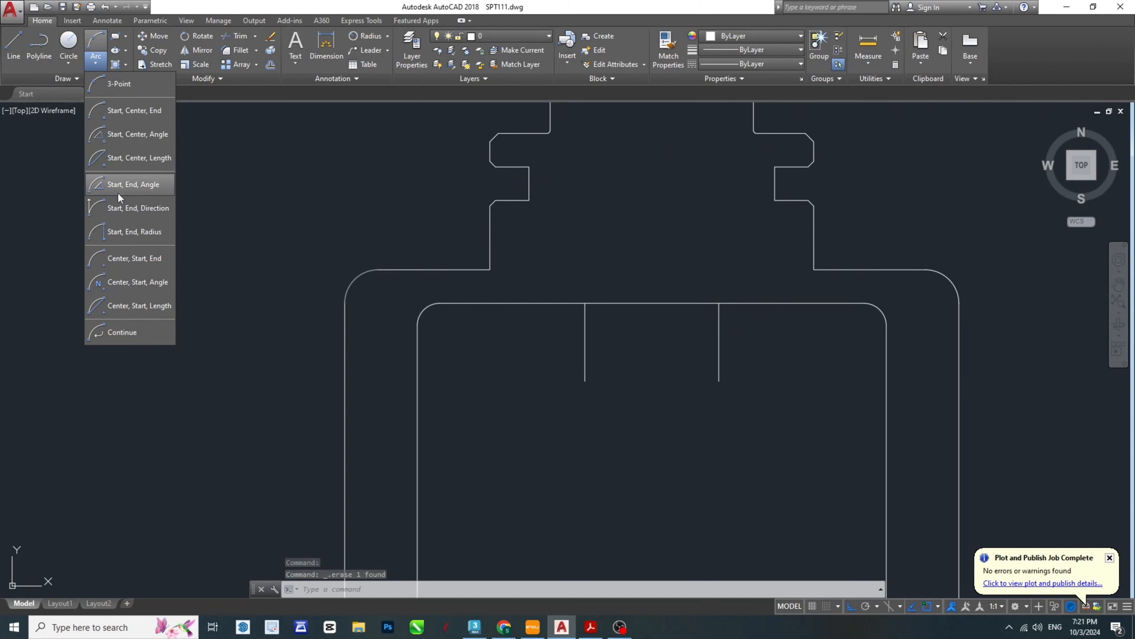
{"action": "left_click", "coordinate": [129, 233]}
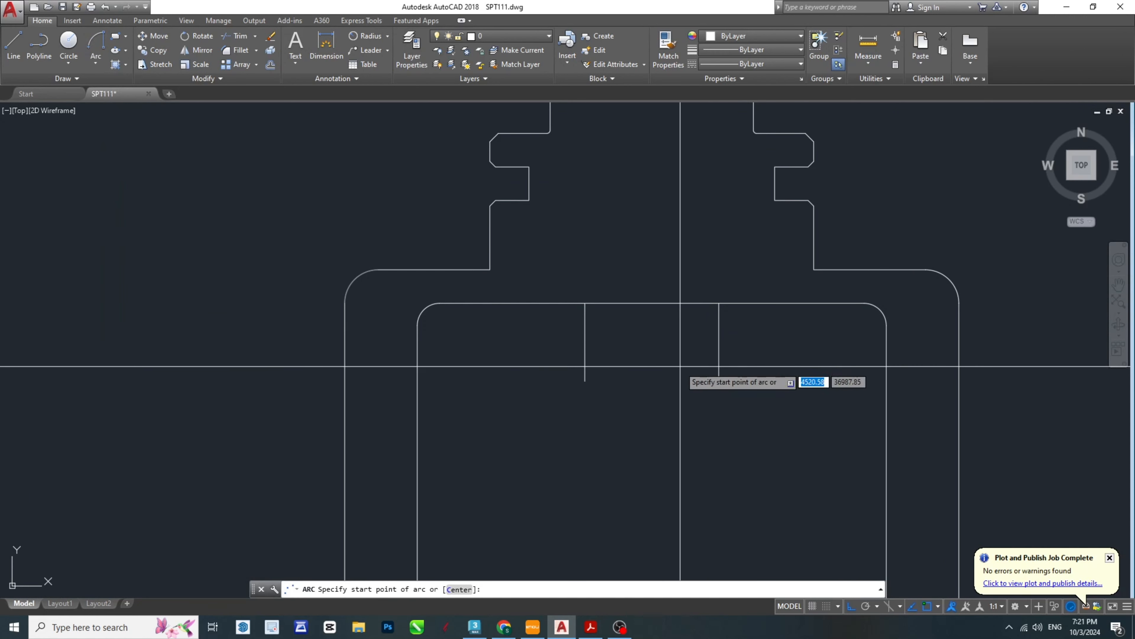
{"action": "left_click", "coordinate": [584, 303]}
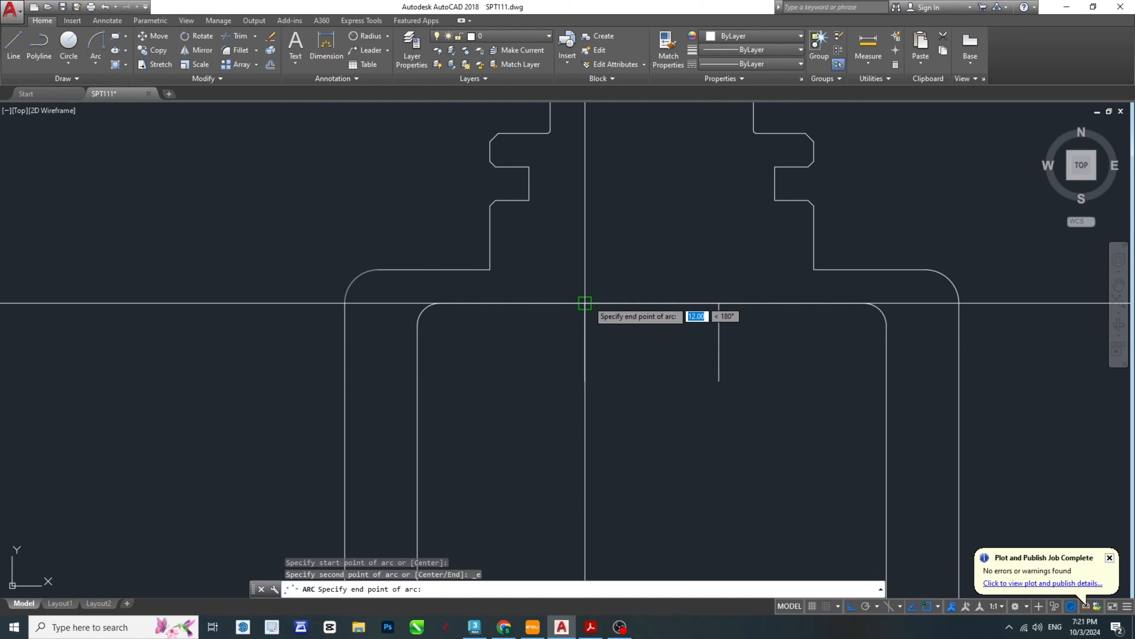
{"action": "left_click", "coordinate": [719, 303]}
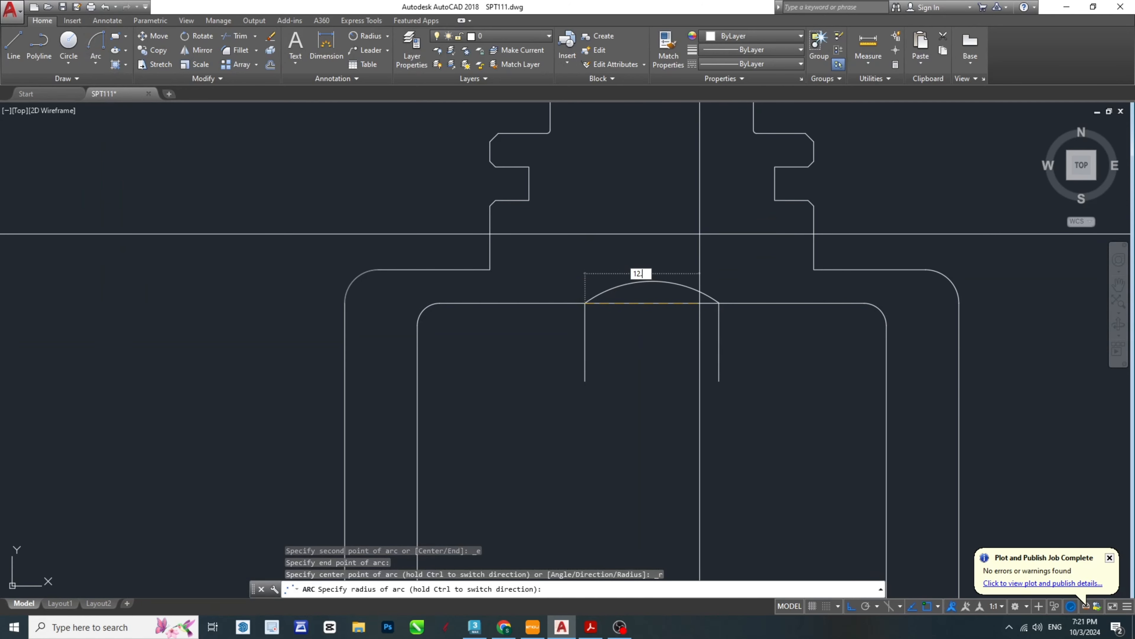
{"action": "left_click", "coordinate": [591, 627]}
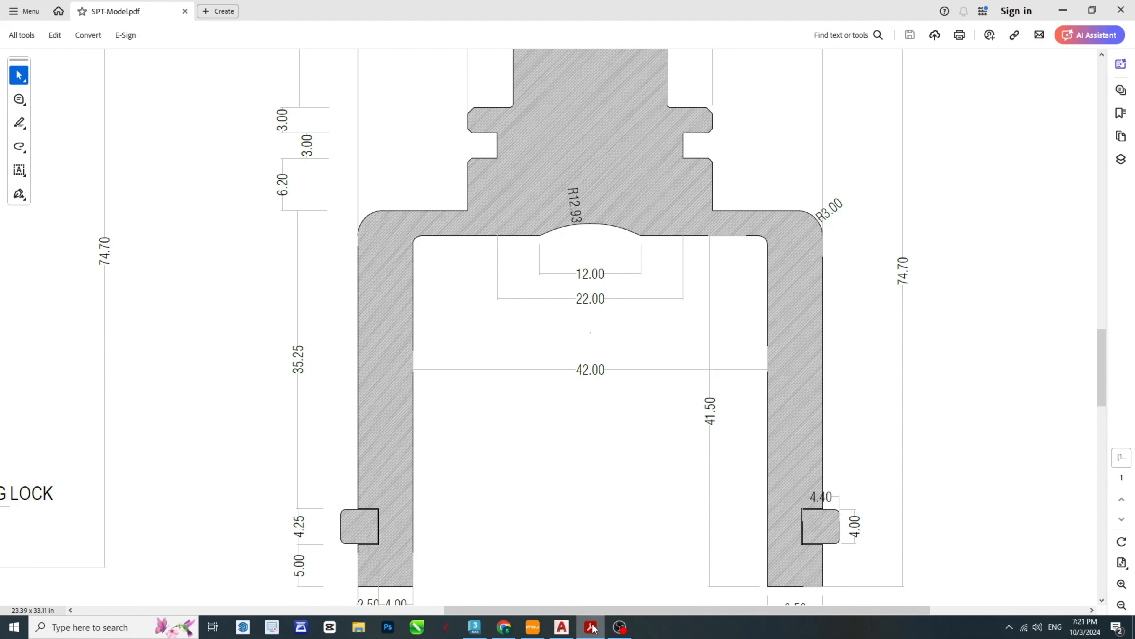
{"action": "left_click", "coordinate": [591, 627]}
{"action": "type", "text": "12."}
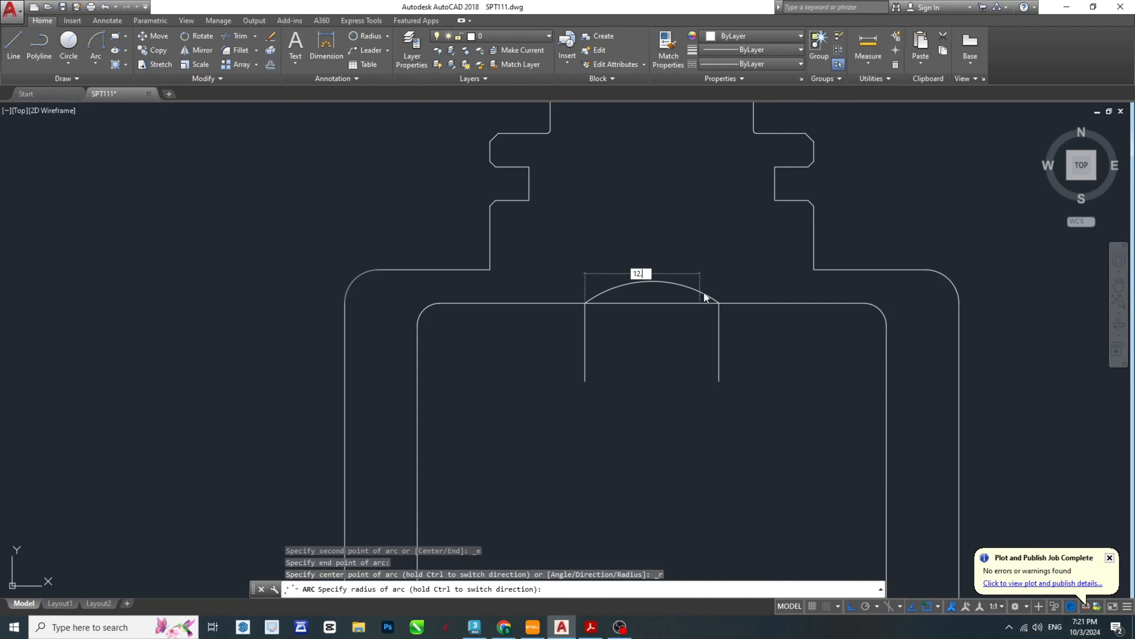
{"action": "type", "text": "93"}
{"action": "key", "text": "Return"}
{"action": "key", "text": "Escape"}
{"action": "key", "text": "Escape"}
{"action": "key", "text": "Escape"}
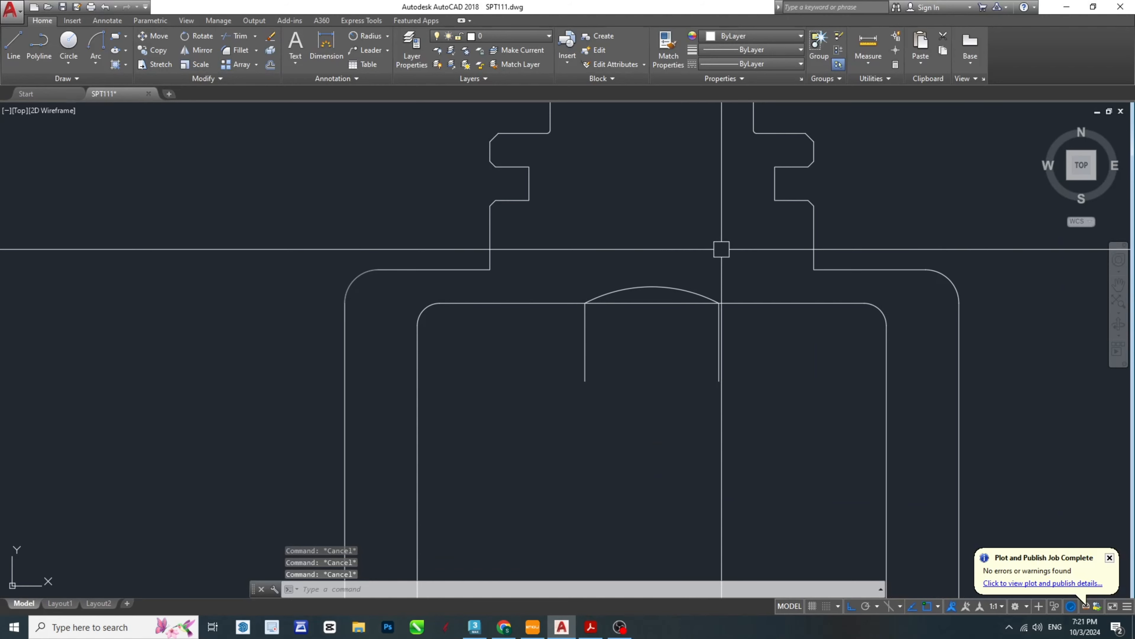
- Trim the cavity ceiling beneath the arc and delete the two vertical guide lines
{"action": "scroll", "coordinate": [672, 288], "scroll_direction": "up", "scroll_amount": 2}
{"action": "scroll", "coordinate": [661, 340], "scroll_direction": "up", "scroll_amount": 2}
{"action": "scroll", "coordinate": [650, 282], "scroll_direction": "down", "scroll_amount": 4}
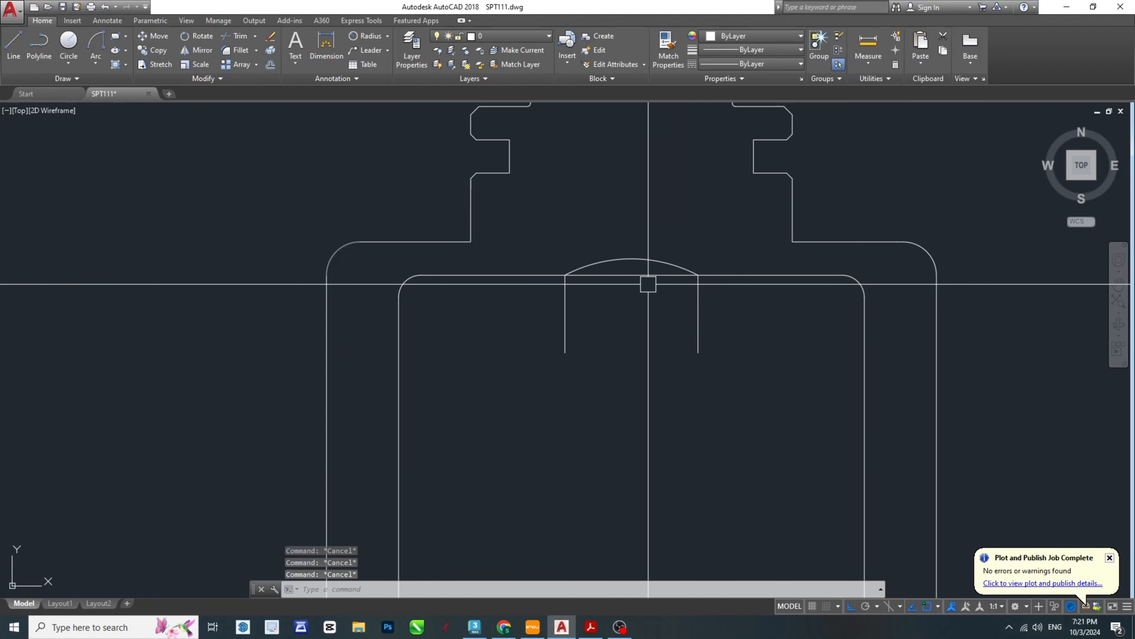
{"action": "scroll", "coordinate": [648, 286], "scroll_direction": "down", "scroll_amount": 2}
{"action": "left_click", "coordinate": [753, 350]}
{"action": "left_click", "coordinate": [507, 319]}
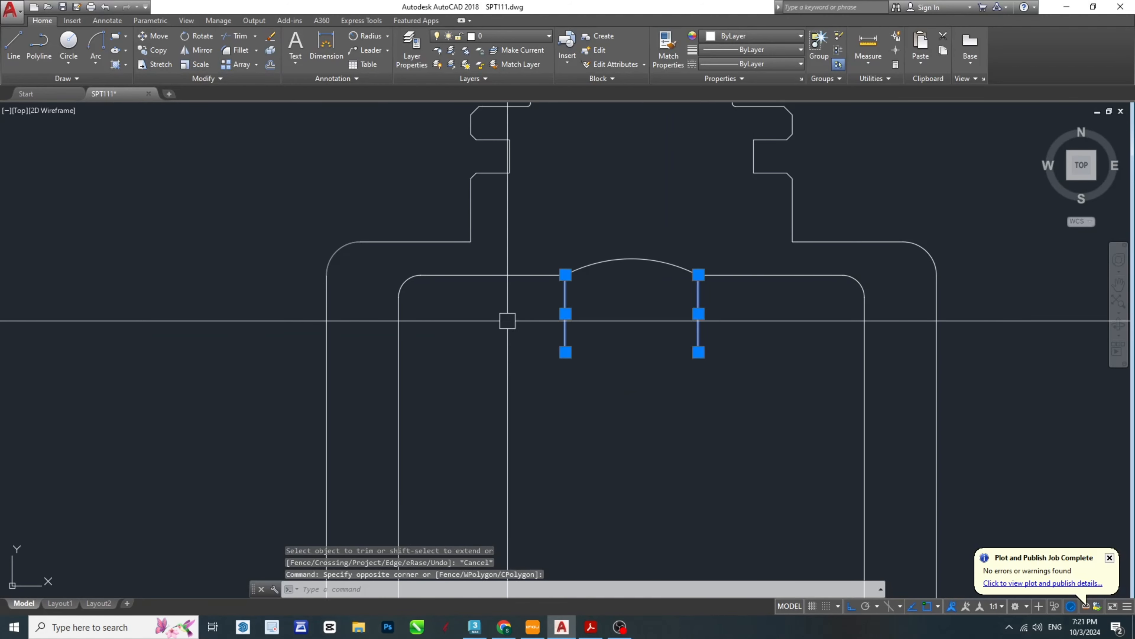
{"action": "key", "text": "Delete"}
{"action": "scroll", "coordinate": [721, 308], "scroll_direction": "down", "scroll_amount": 3}
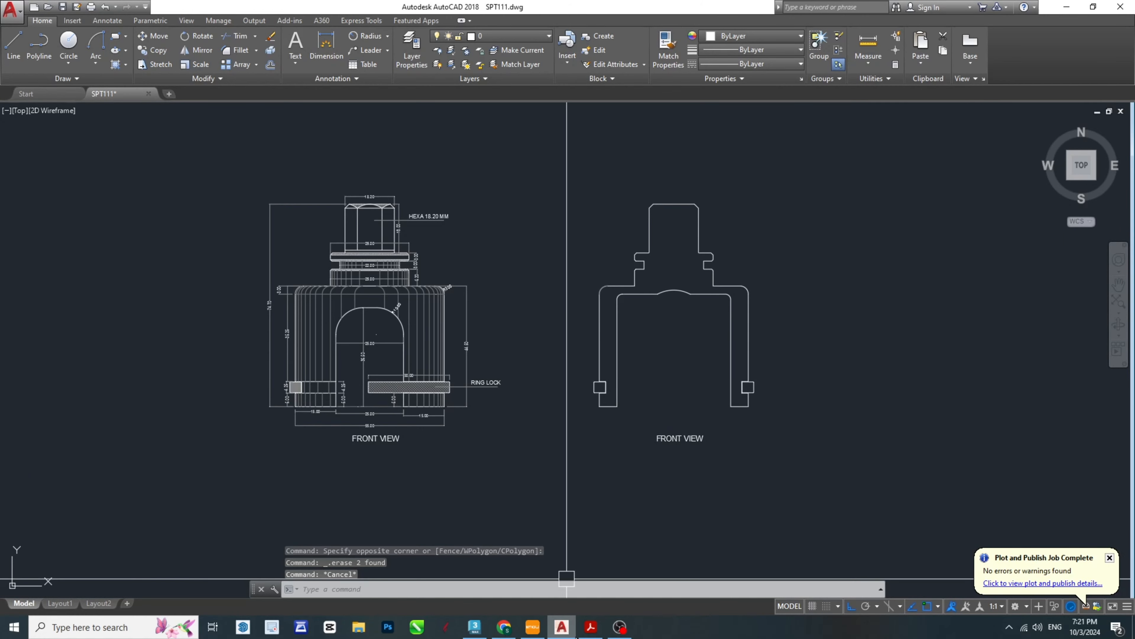
- Compare the section with the PDF and hatch the inside of its profile with the ANSI37 pattern
{"action": "left_click", "coordinate": [591, 627]}
{"action": "scroll", "coordinate": [739, 343], "scroll_direction": "down", "scroll_amount": 1}
{"action": "scroll", "coordinate": [739, 342], "scroll_direction": "down", "scroll_amount": 2, "text": "ctrl"}
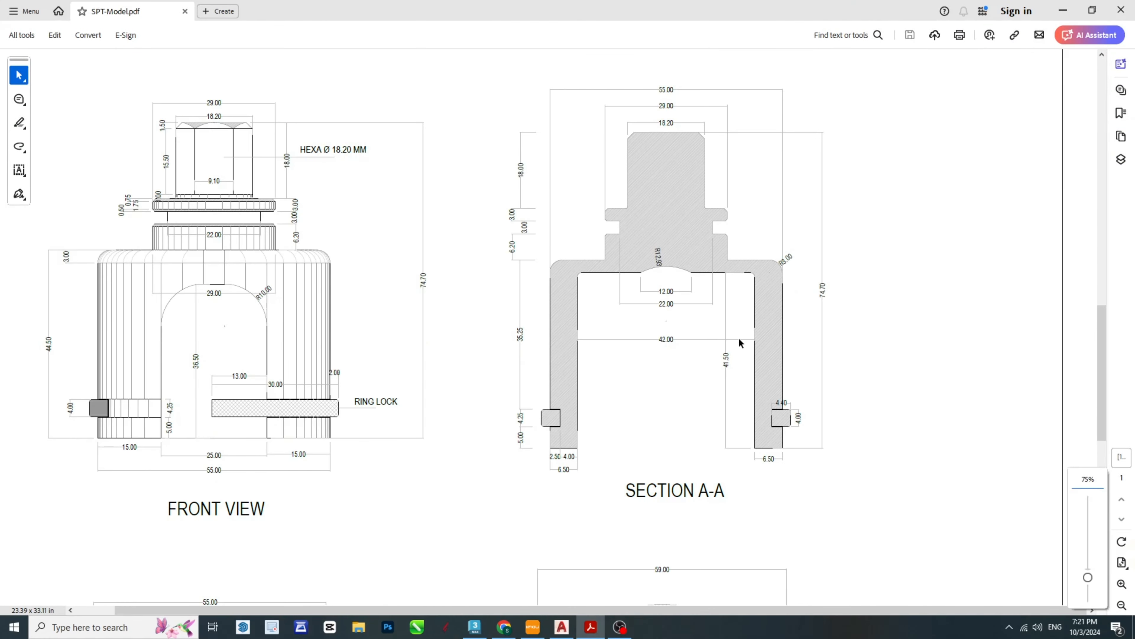
{"action": "key", "text": "Escape"}
{"action": "key", "text": "Escape"}
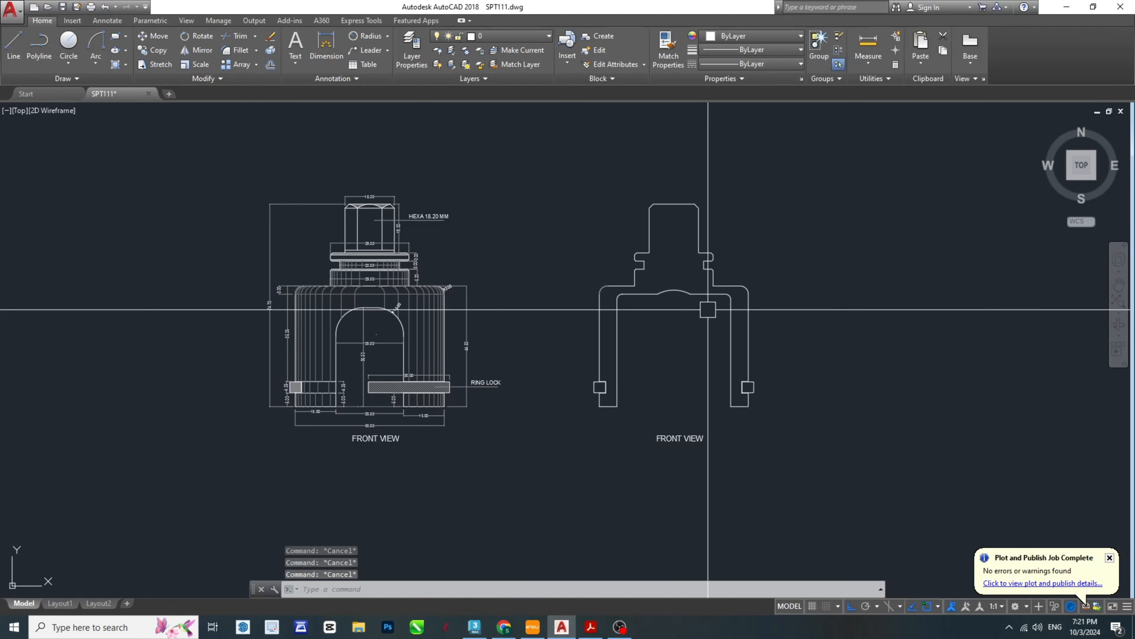
{"action": "middle_click_drag", "start_coordinate": [706, 309], "coordinate": [682, 359]}
{"action": "type", "text": "h"}
{"action": "key", "text": "space"}
{"action": "left_click", "coordinate": [650, 296]}
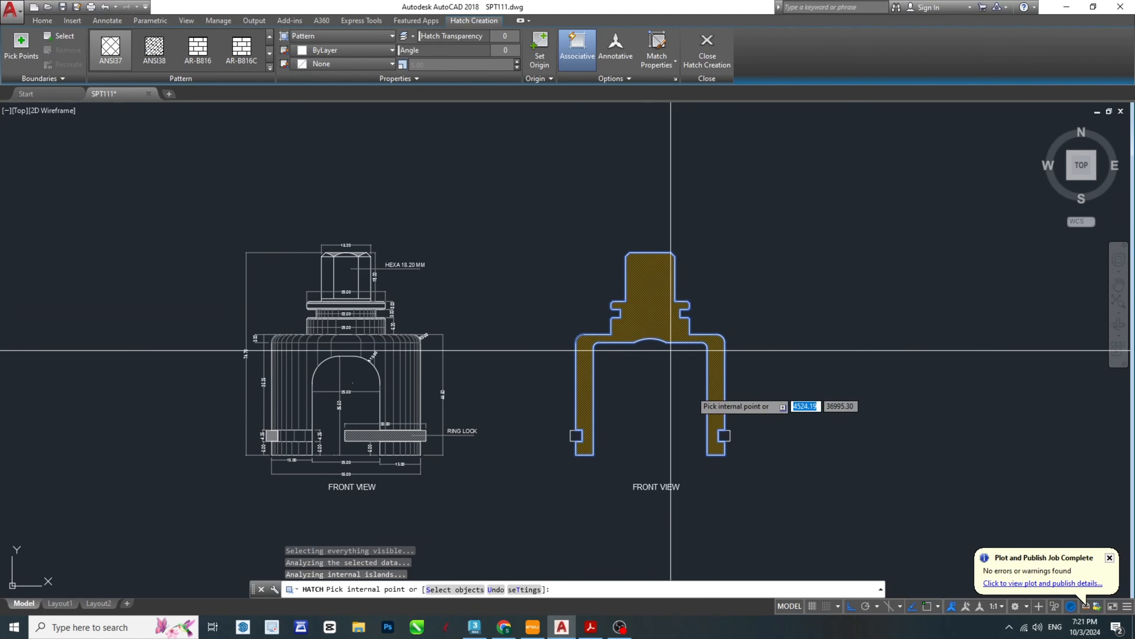
{"action": "key", "text": "space"}
{"action": "key", "text": "Escape"}
{"action": "key", "text": "Escape"}
{"action": "key", "text": "Escape"}
- Match the section hatch's properties to the hatch on the front view's hexagon chamfer
{"action": "scroll", "coordinate": [409, 278], "scroll_direction": "up", "scroll_amount": 6}
{"action": "middle_click_drag", "start_coordinate": [428, 290], "coordinate": [609, 325]}
{"action": "scroll", "coordinate": [608, 319], "scroll_direction": "down", "scroll_amount": 3}
{"action": "type", "text": "m"}
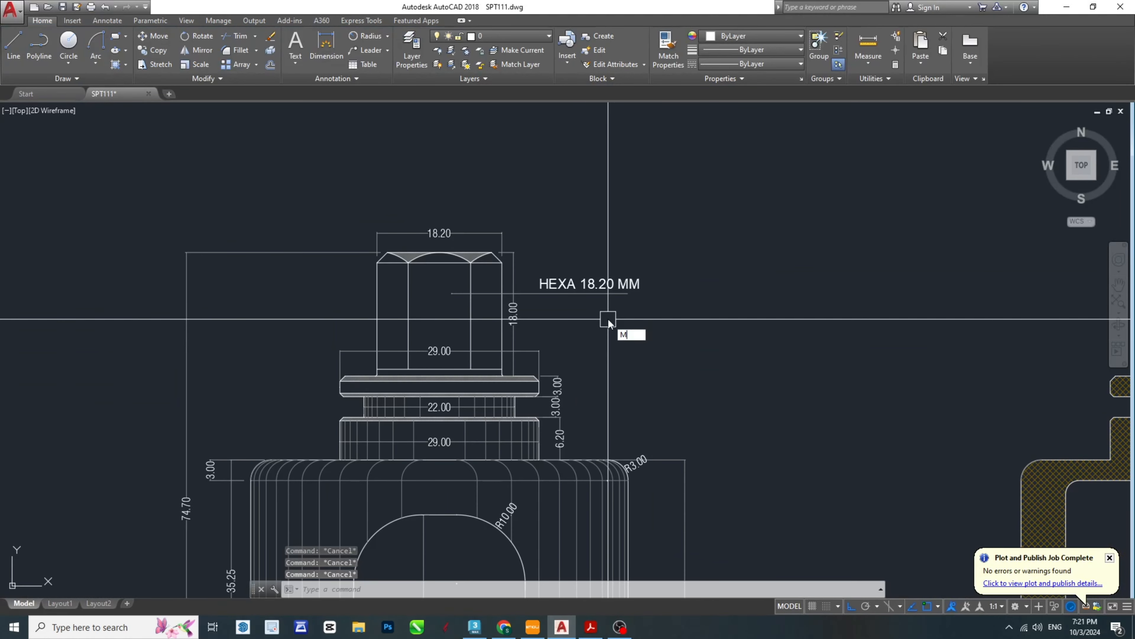
{"action": "type", "text": "ma"}
{"action": "key", "text": "space"}
{"action": "scroll", "coordinate": [473, 257], "scroll_direction": "up", "scroll_amount": 8}
{"action": "left_click", "coordinate": [419, 237]}
{"action": "scroll", "coordinate": [416, 235], "scroll_direction": "down", "scroll_amount": 8}
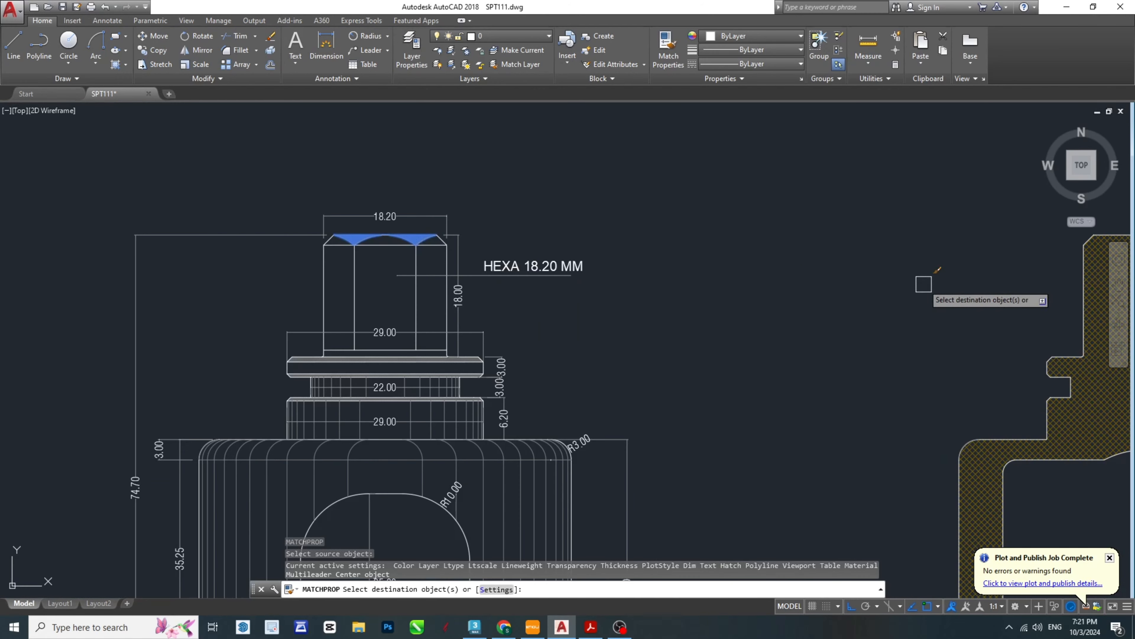
{"action": "scroll", "coordinate": [716, 286], "scroll_direction": "down", "scroll_amount": 2}
{"action": "middle_click_drag", "start_coordinate": [715, 286], "coordinate": [426, 255]}
{"action": "scroll", "coordinate": [635, 263], "scroll_direction": "down", "scroll_amount": 2}
{"action": "left_click", "coordinate": [669, 269]}
{"action": "key", "text": "Escape"}
{"action": "key", "text": "Escape"}
{"action": "scroll", "coordinate": [679, 348], "scroll_direction": "up", "scroll_amount": 6}
{"action": "scroll", "coordinate": [700, 334], "scroll_direction": "down", "scroll_amount": 4}
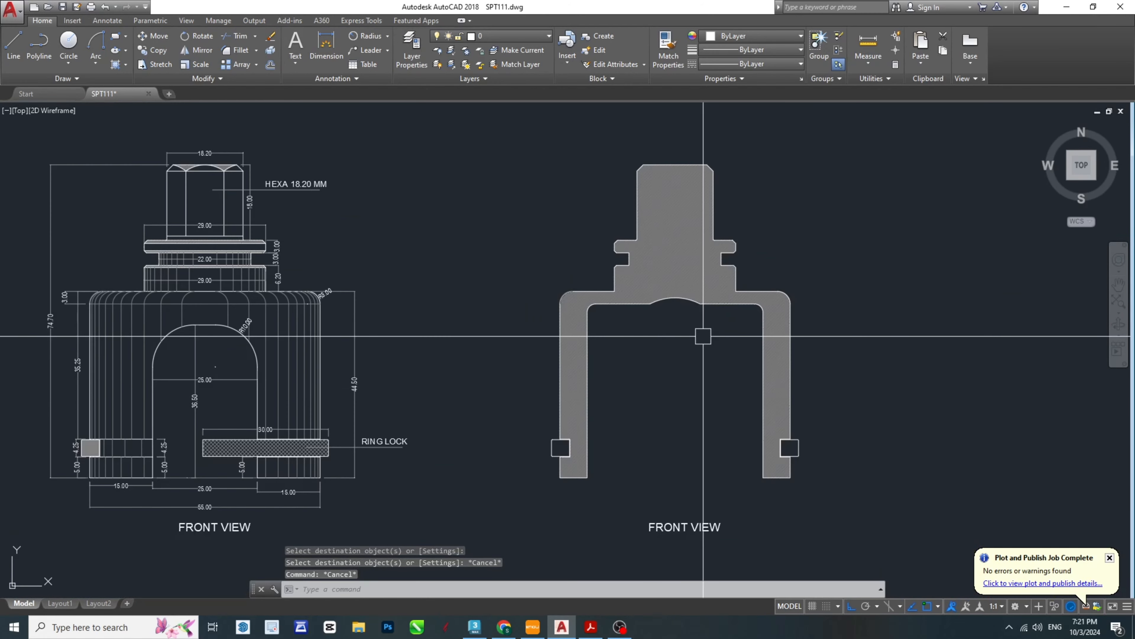
- Save the drawing
{"action": "middle_click_drag", "start_coordinate": [670, 389], "coordinate": [734, 387]}
{"action": "key", "text": "ctrl+s"}
{"action": "key", "text": "Escape"}
{"action": "key", "text": "Escape"}
{"action": "key", "text": "Escape"}
- Dimension the height of the section's left leg below the ring-lock groove, placing the dimension outside the leg
{"action": "scroll", "coordinate": [621, 459], "scroll_direction": "up", "scroll_amount": 5}
{"action": "middle_click_drag", "start_coordinate": [792, 451], "coordinate": [831, 422]}
{"action": "type", "text": "dli"}
{"action": "key", "text": "space"}
{"action": "scroll", "coordinate": [688, 478], "scroll_direction": "up", "scroll_amount": 2}
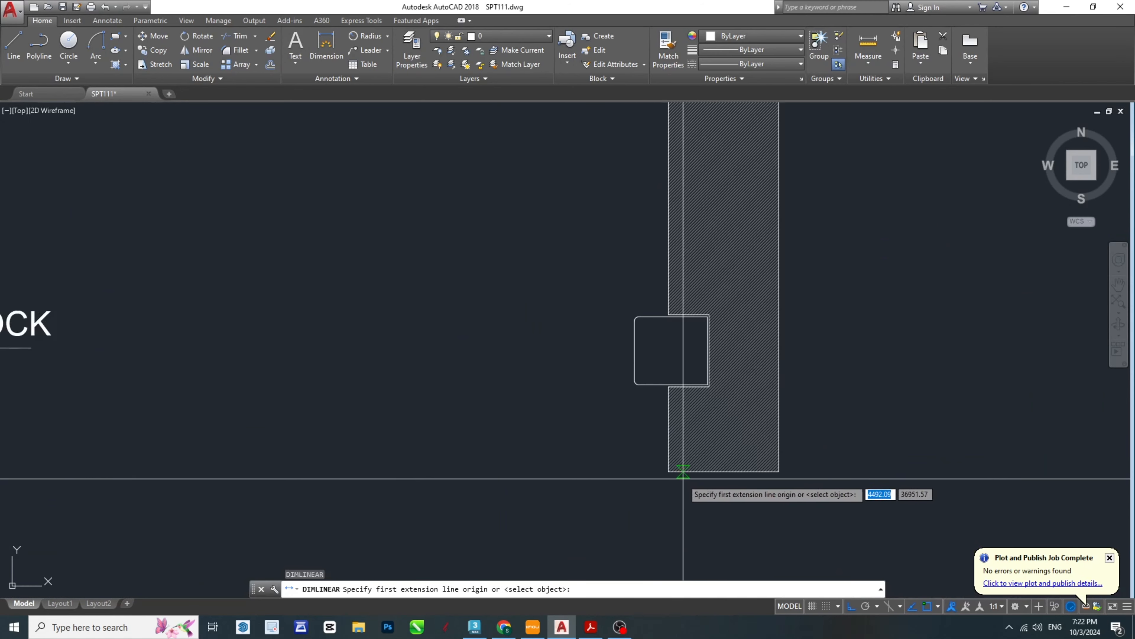
{"action": "left_click", "coordinate": [669, 471]}
{"action": "left_click", "coordinate": [669, 387]}
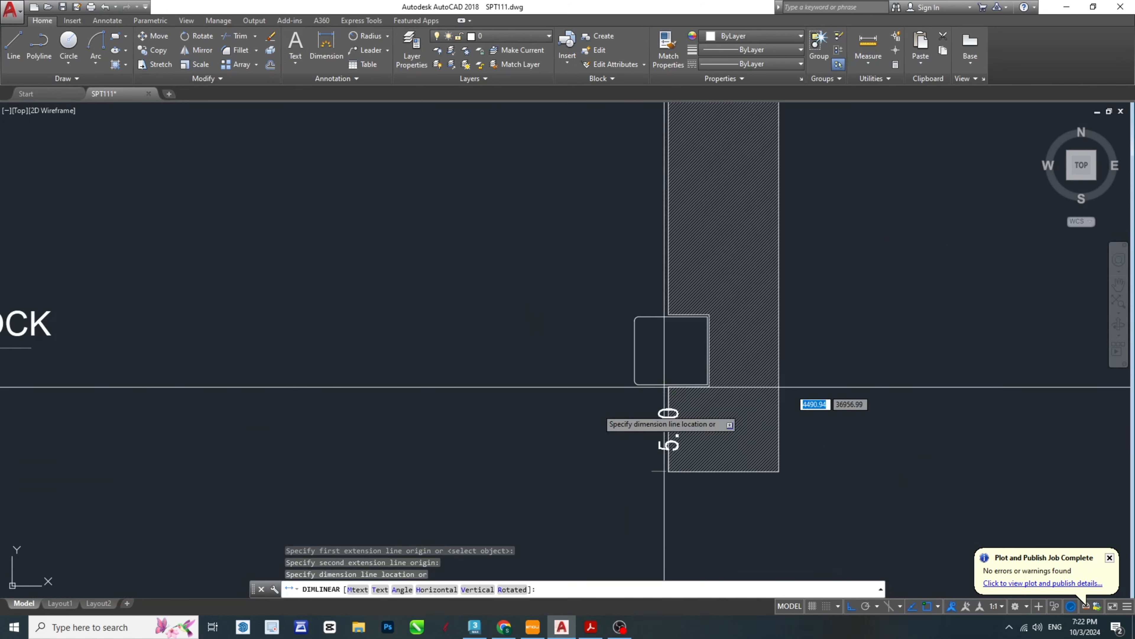
{"action": "left_click", "coordinate": [618, 418]}
- Dimension the height of the ring-lock groove in the section's left leg
{"action": "key", "text": "space"}
{"action": "left_click", "coordinate": [669, 386]}
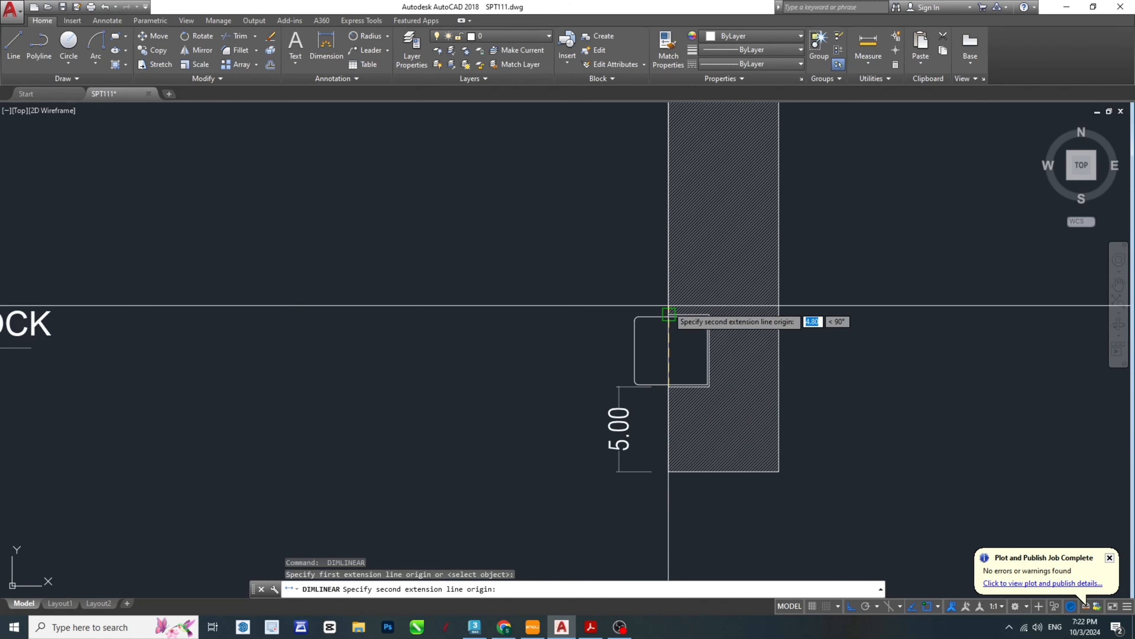
{"action": "left_click", "coordinate": [670, 308]}
{"action": "left_click", "coordinate": [608, 313]}
- Dimension the left leg's outer edge from the top of the ring-lock groove to the start of the shoulder fillet
{"action": "key", "text": "space"}
{"action": "left_click", "coordinate": [666, 308]}
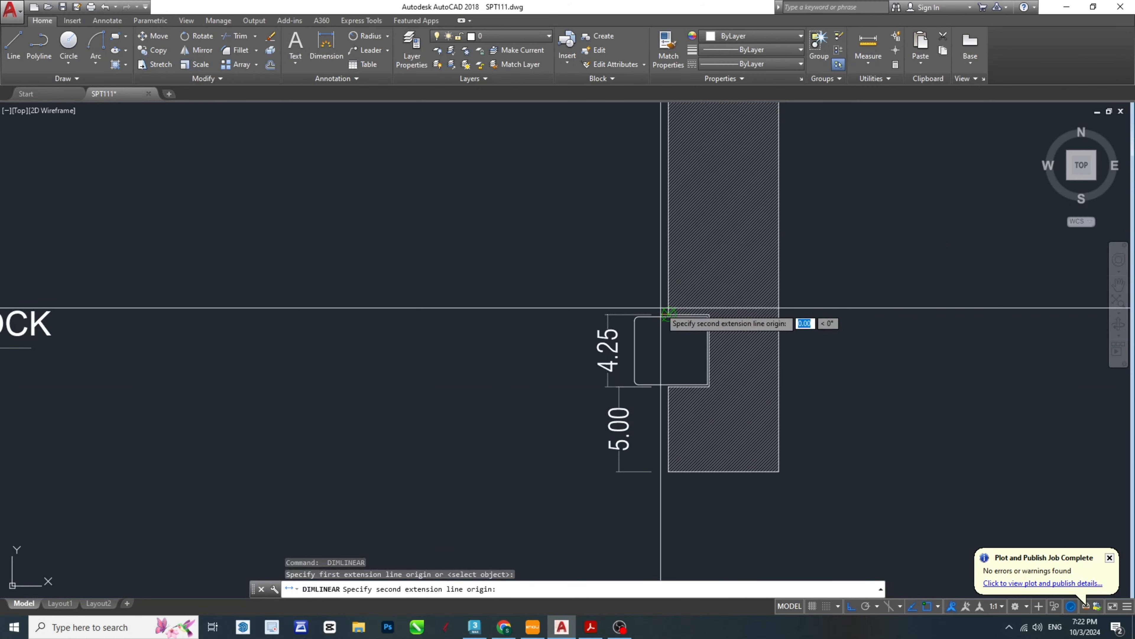
{"action": "scroll", "coordinate": [682, 257], "scroll_direction": "down", "scroll_amount": 4}
{"action": "middle_click_drag", "start_coordinate": [686, 139], "coordinate": [672, 342]}
{"action": "scroll", "coordinate": [673, 269], "scroll_direction": "up", "scroll_amount": 2}
{"action": "left_click", "coordinate": [650, 275]}
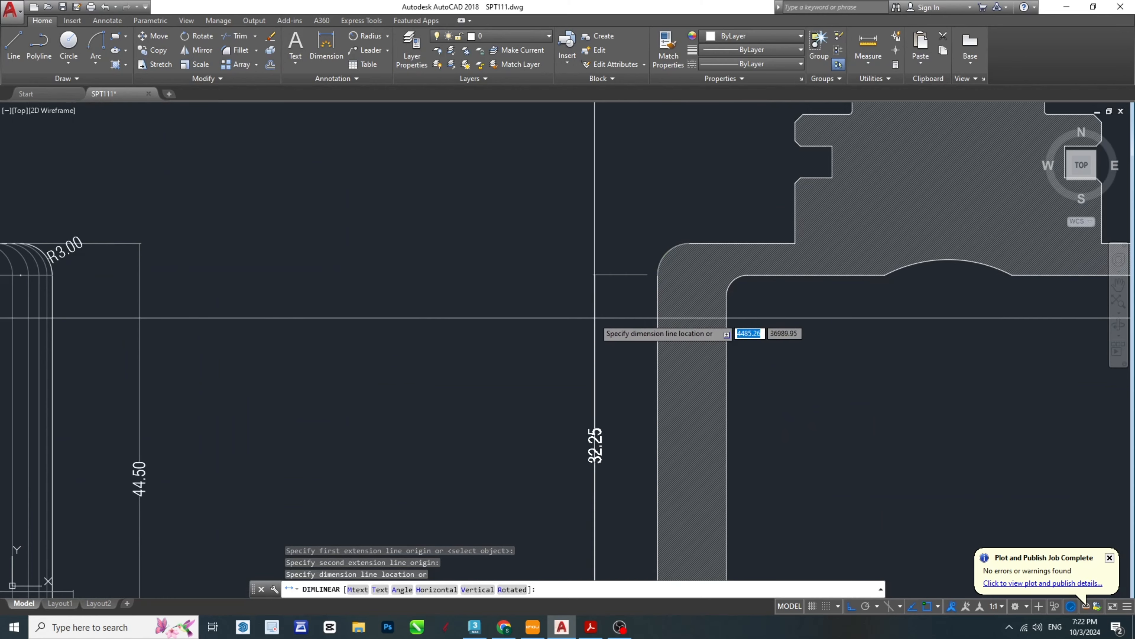
{"action": "left_click", "coordinate": [623, 330]}
- Dimension the vertical height of the left shoulder fillet, placing the dimension outside the section
{"action": "key", "text": "space"}
{"action": "scroll", "coordinate": [653, 281], "scroll_direction": "up", "scroll_amount": 2}
{"action": "left_click", "coordinate": [661, 271]}
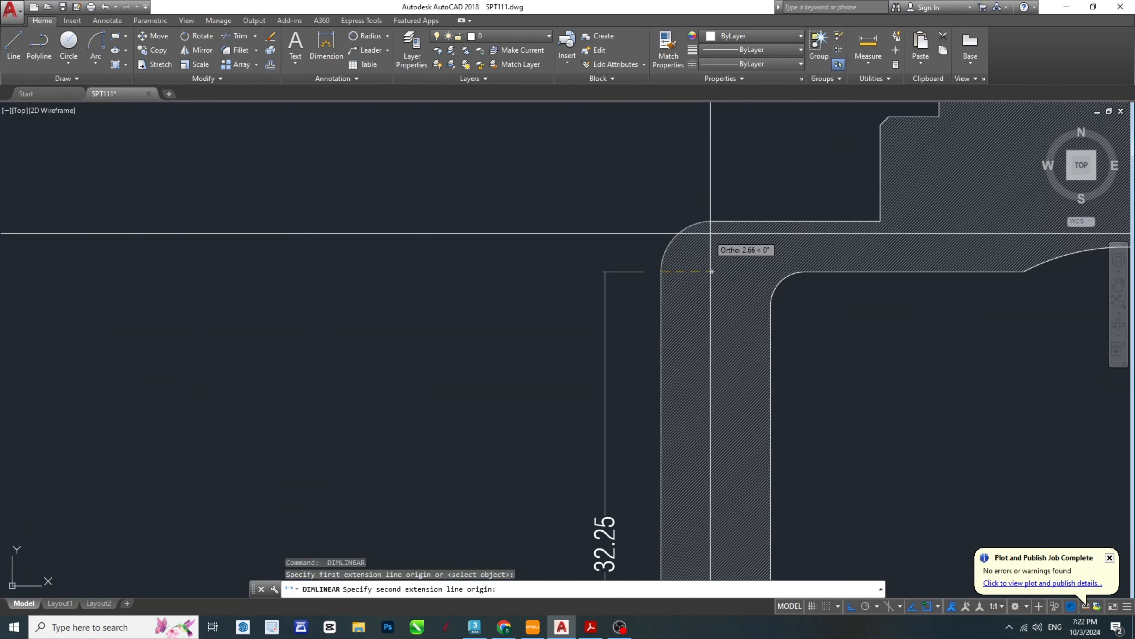
{"action": "left_click", "coordinate": [710, 221]}
{"action": "left_click", "coordinate": [576, 237]}
- Dimension the height of the lower collar from the shoulder to its chamfered upper edge on the section's left side
{"action": "key", "text": "space"}
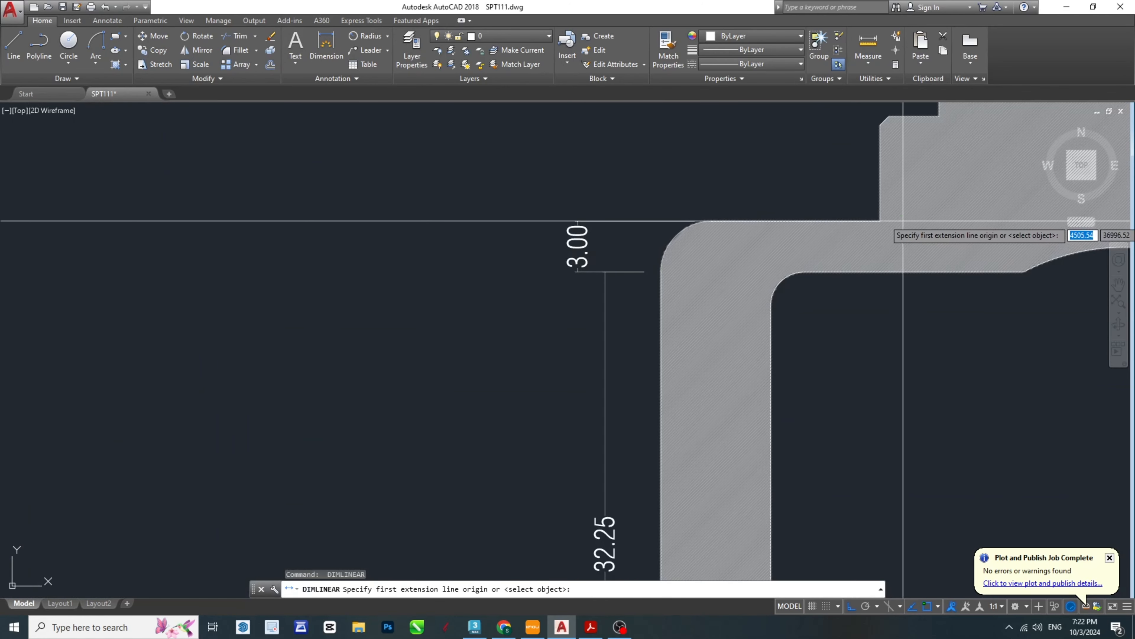
{"action": "left_click", "coordinate": [880, 221]}
{"action": "left_click", "coordinate": [889, 117]}
{"action": "left_click", "coordinate": [834, 148]}
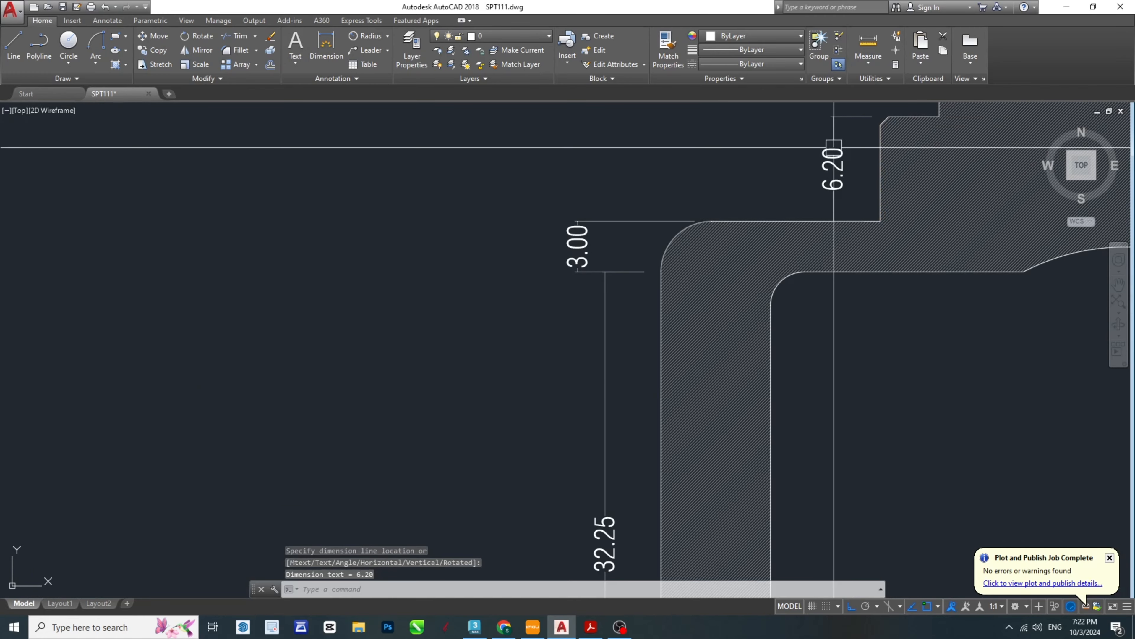
- Dimension the height of the neck groove between the two collars on the section's left side
{"action": "middle_click_drag", "start_coordinate": [969, 144], "coordinate": [730, 383]}
{"action": "key", "text": "space"}
{"action": "left_click", "coordinate": [700, 356]}
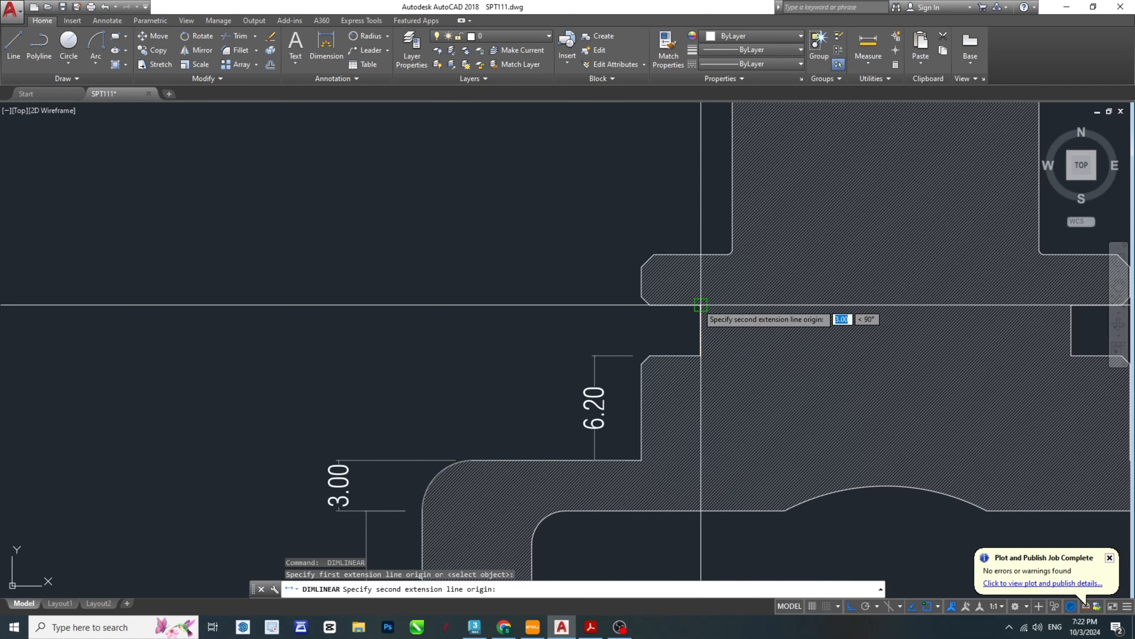
{"action": "left_click", "coordinate": [699, 306]}
{"action": "left_click", "coordinate": [529, 333]}
- Dimension the thickness of the upper collar on the section's left side
{"action": "key", "text": "space"}
{"action": "left_click", "coordinate": [650, 305]}
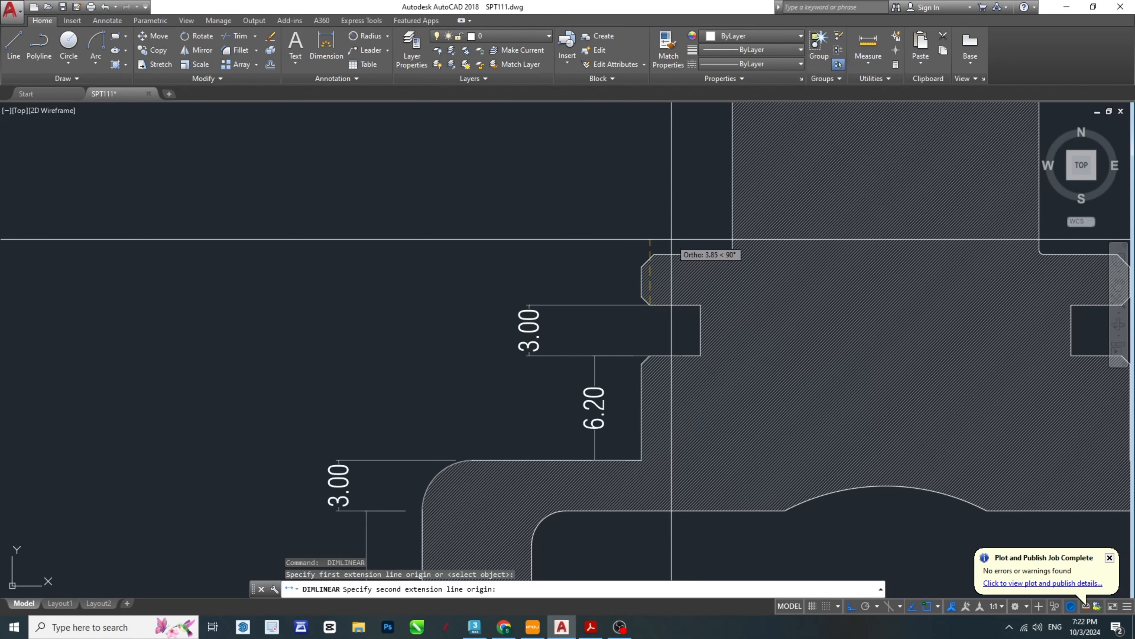
{"action": "left_click", "coordinate": [654, 254]}
{"action": "left_click", "coordinate": [576, 268]}
- Dimension the height of the hexagon head from the upper collar to its top edge, left of the head
{"action": "key", "text": "space"}
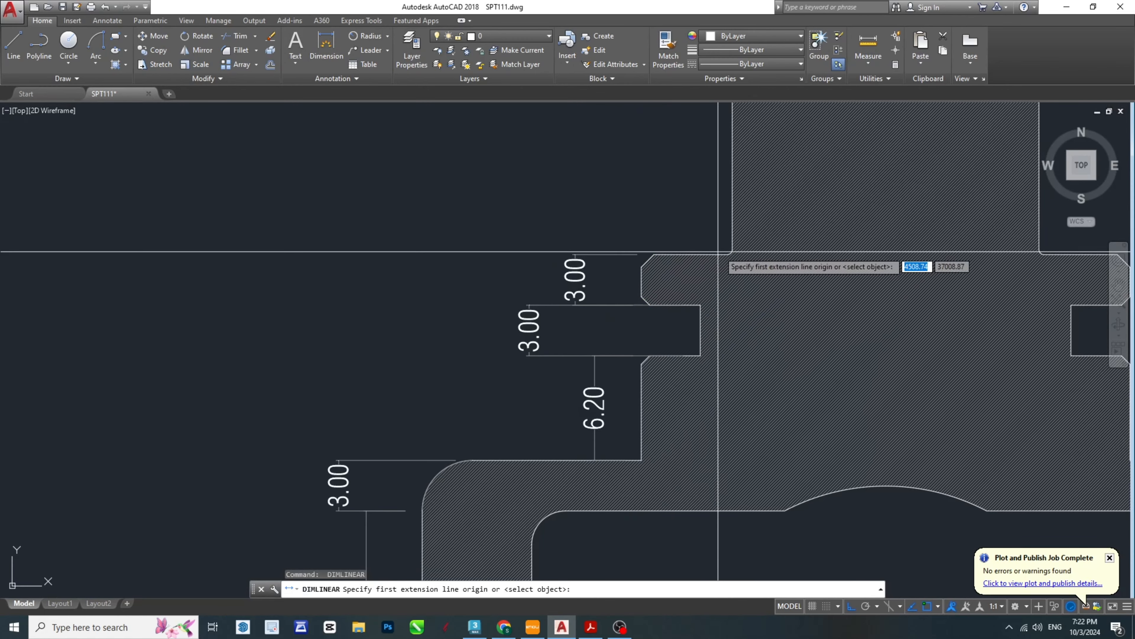
{"action": "left_click", "coordinate": [720, 255]}
{"action": "scroll", "coordinate": [719, 255], "scroll_direction": "down", "scroll_amount": 5}
{"action": "scroll", "coordinate": [737, 157], "scroll_direction": "up", "scroll_amount": 5}
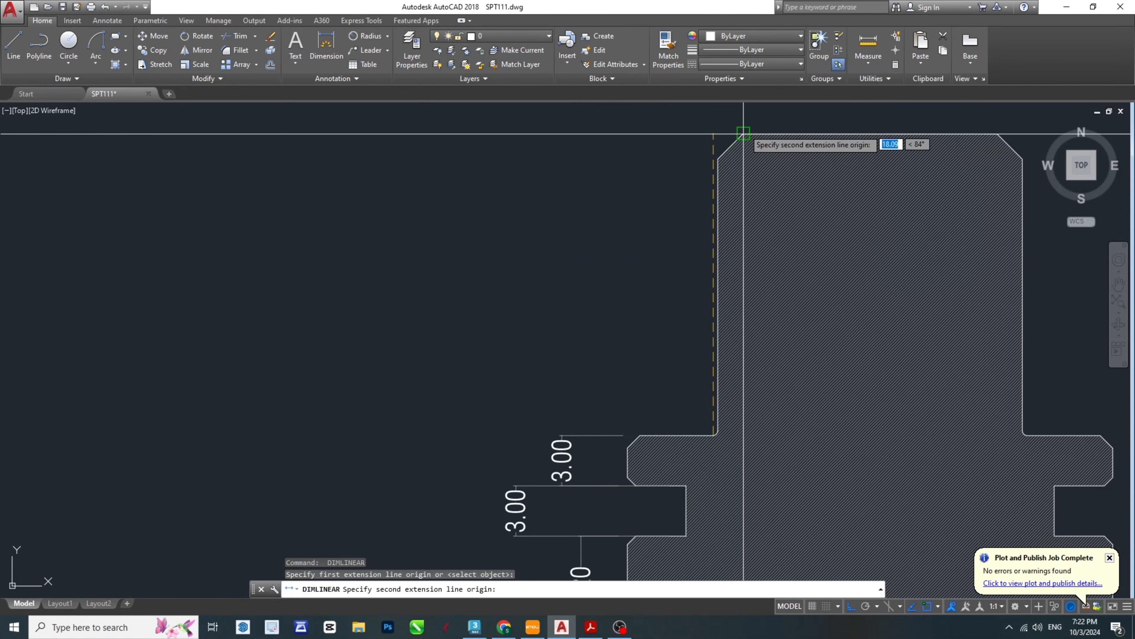
{"action": "left_click", "coordinate": [744, 133]}
{"action": "left_click", "coordinate": [628, 188]}
- Dimension the width of the hexagon head between its side edges, placing the dimension above the top edge
{"action": "key", "text": "space"}
{"action": "left_click", "coordinate": [719, 157]}
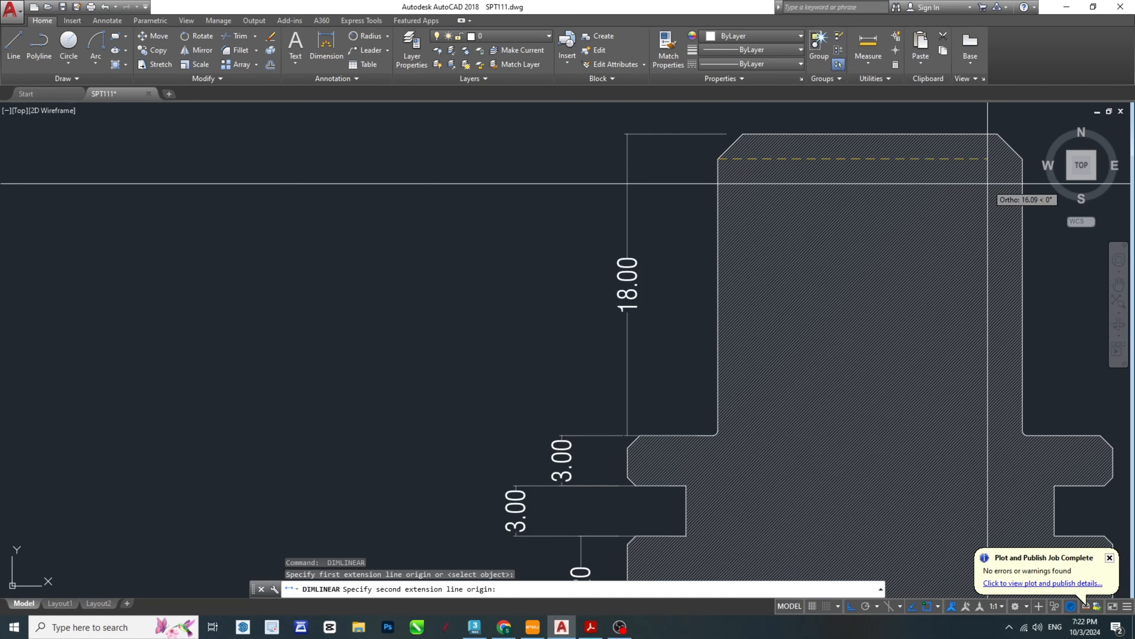
{"action": "middle_click_drag", "start_coordinate": [988, 183], "coordinate": [792, 238]}
{"action": "left_click", "coordinate": [824, 220]}
{"action": "left_click", "coordinate": [789, 142]}
- Dimension the height from the hexagon head's top edge down to the shoulder on the section's right side
{"action": "scroll", "coordinate": [720, 216], "scroll_direction": "down", "scroll_amount": 4}
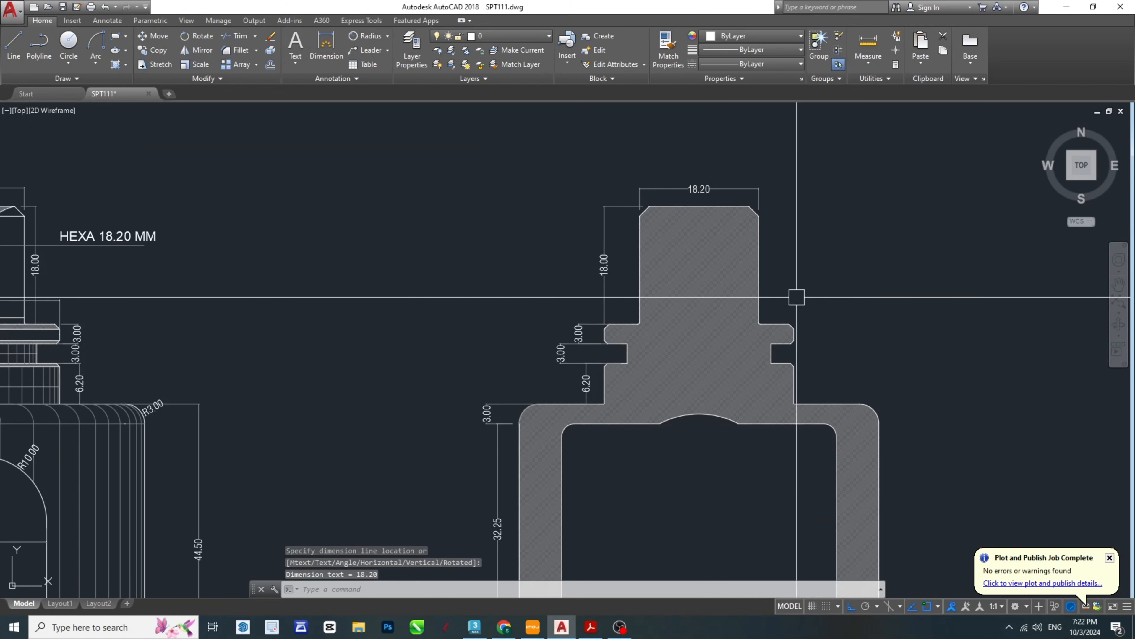
{"action": "middle_click_drag", "start_coordinate": [852, 380], "coordinate": [767, 304]}
{"action": "key", "text": "space"}
{"action": "left_click", "coordinate": [666, 130]}
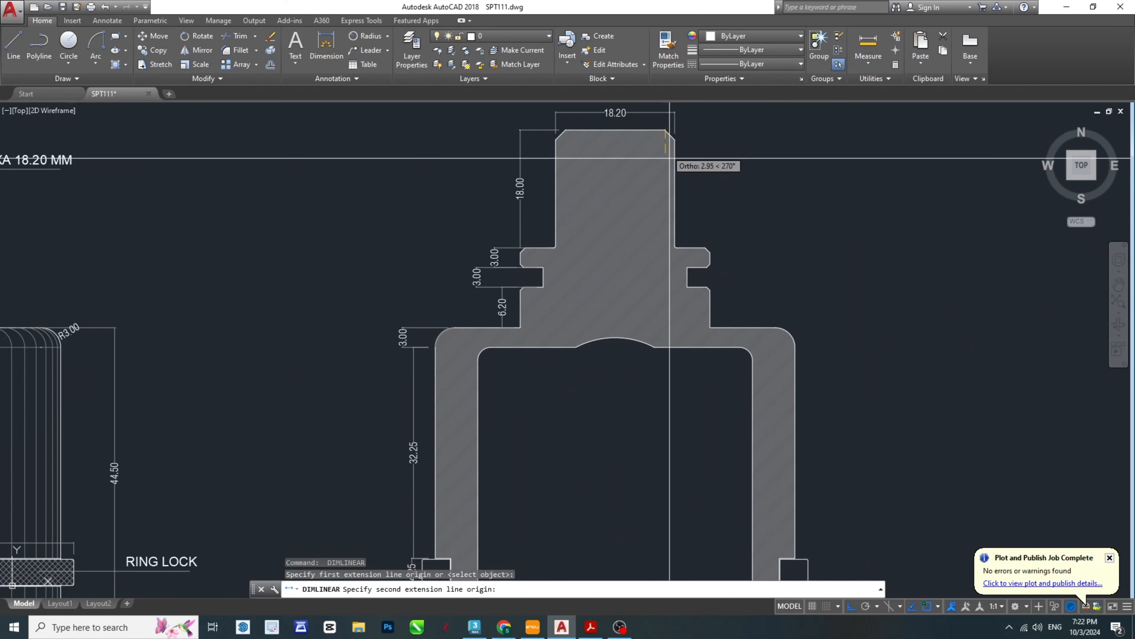
{"action": "left_click", "coordinate": [746, 285]}
- Dimension the section's overall height from the hexagon head's top edge to the bottom of the right leg
{"action": "key", "text": "space"}
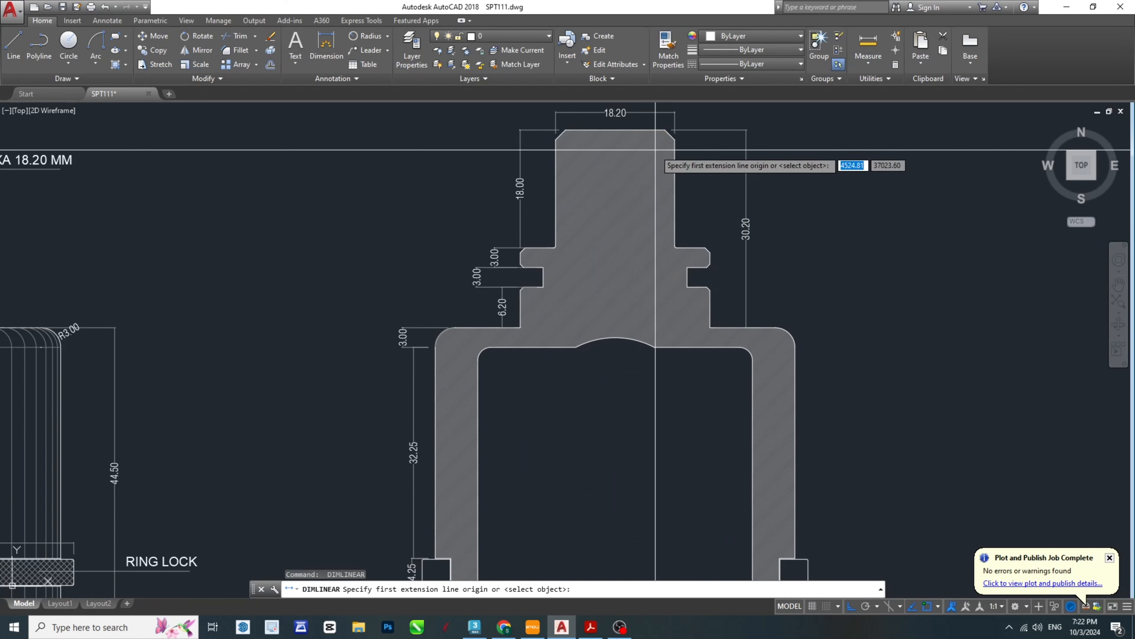
{"action": "left_click", "coordinate": [655, 130]}
{"action": "scroll", "coordinate": [693, 175], "scroll_direction": "down", "scroll_amount": 4}
{"action": "scroll", "coordinate": [733, 347], "scroll_direction": "up", "scroll_amount": 4}
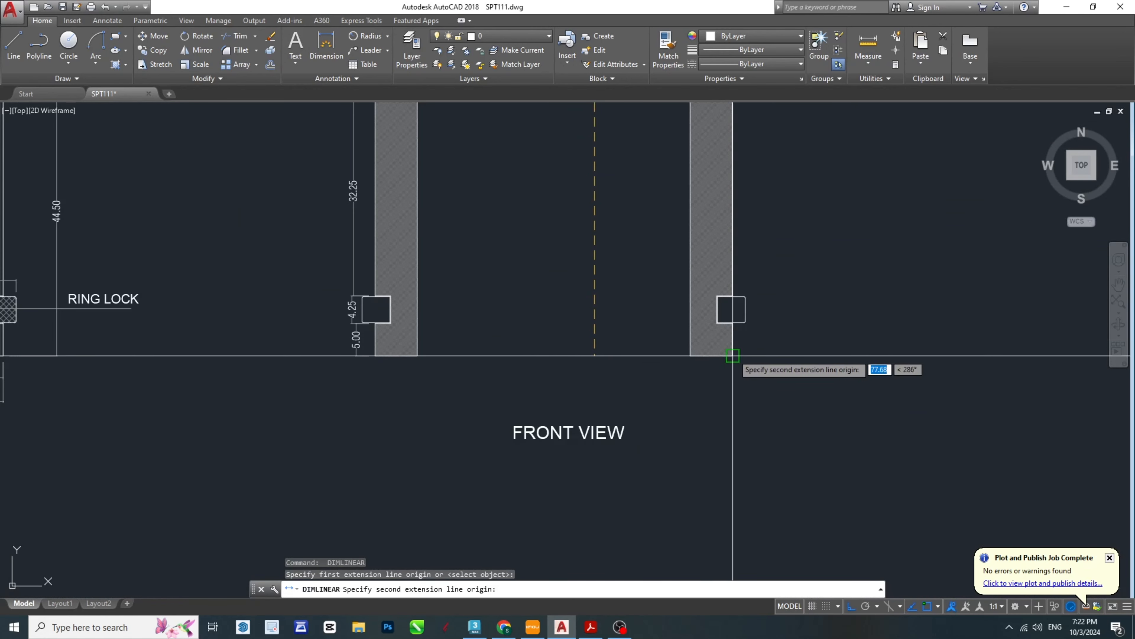
{"action": "left_click", "coordinate": [733, 356]}
{"action": "scroll", "coordinate": [733, 356], "scroll_direction": "down", "scroll_amount": 4}
{"action": "left_click", "coordinate": [791, 331]}
- Dimension the inner width of the cavity between the two legs, placing the dimension just above their bottom ends
{"action": "key", "text": "space"}
{"action": "scroll", "coordinate": [723, 350], "scroll_direction": "up", "scroll_amount": 4}
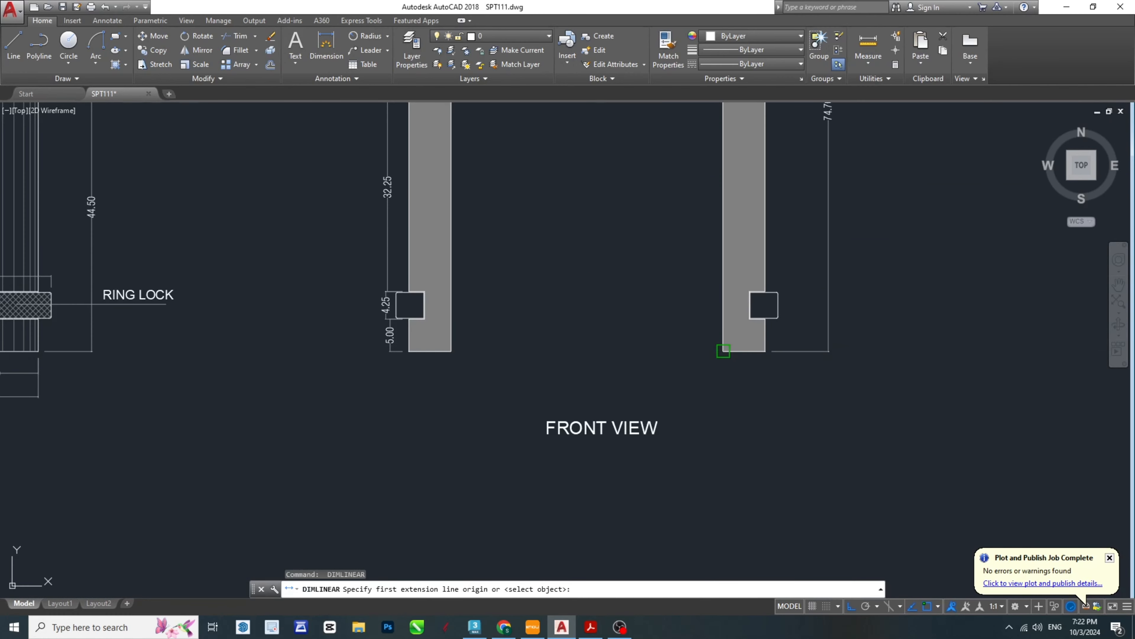
{"action": "left_click", "coordinate": [452, 351]}
{"action": "left_click", "coordinate": [474, 323]}
- Dimension the cavity depth from its flat ceiling to the bottom of the legs, placing the dimension inside the cavity
{"action": "key", "text": "space"}
{"action": "scroll", "coordinate": [474, 323], "scroll_direction": "down", "scroll_amount": 4}
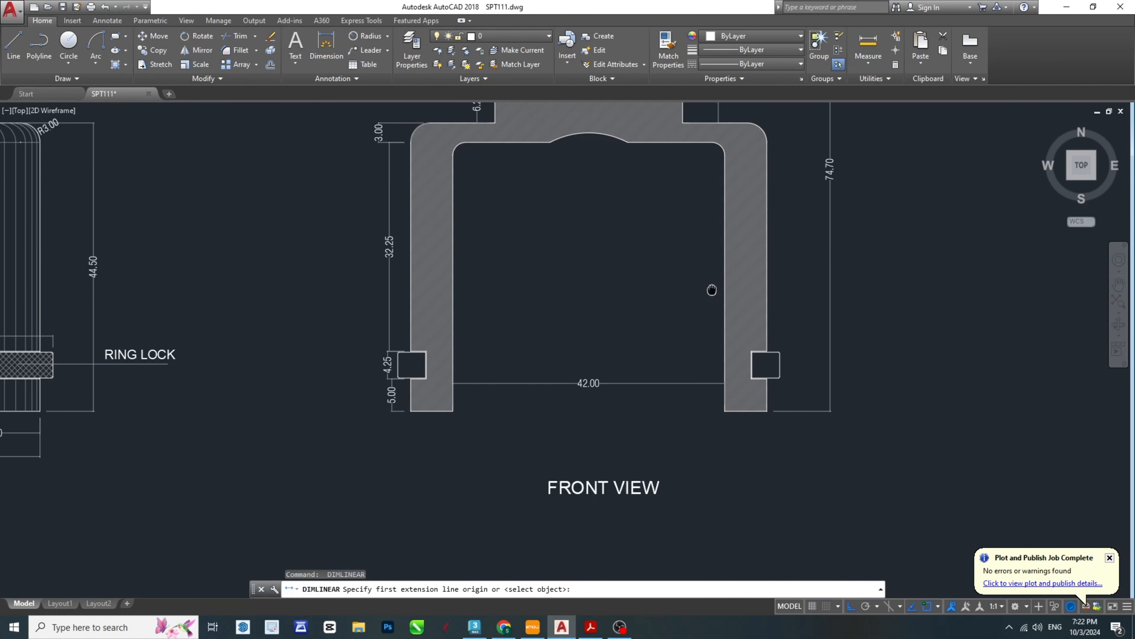
{"action": "scroll", "coordinate": [712, 289], "scroll_direction": "up", "scroll_amount": 4}
{"action": "left_click", "coordinate": [725, 181]}
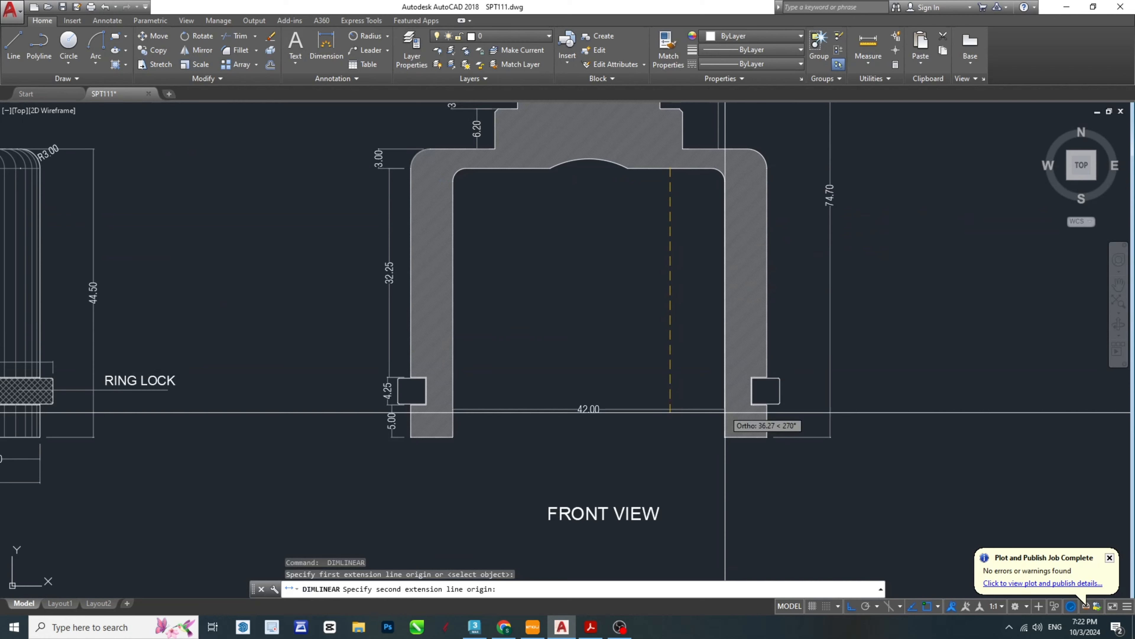
{"action": "left_click", "coordinate": [725, 436]}
{"action": "left_click", "coordinate": [664, 413]}
- Dimension the width of the arc in the cavity ceiling between its endpoints, placing the dimension beneath it
{"action": "key", "text": "space"}
{"action": "scroll", "coordinate": [604, 206], "scroll_direction": "up", "scroll_amount": 2}
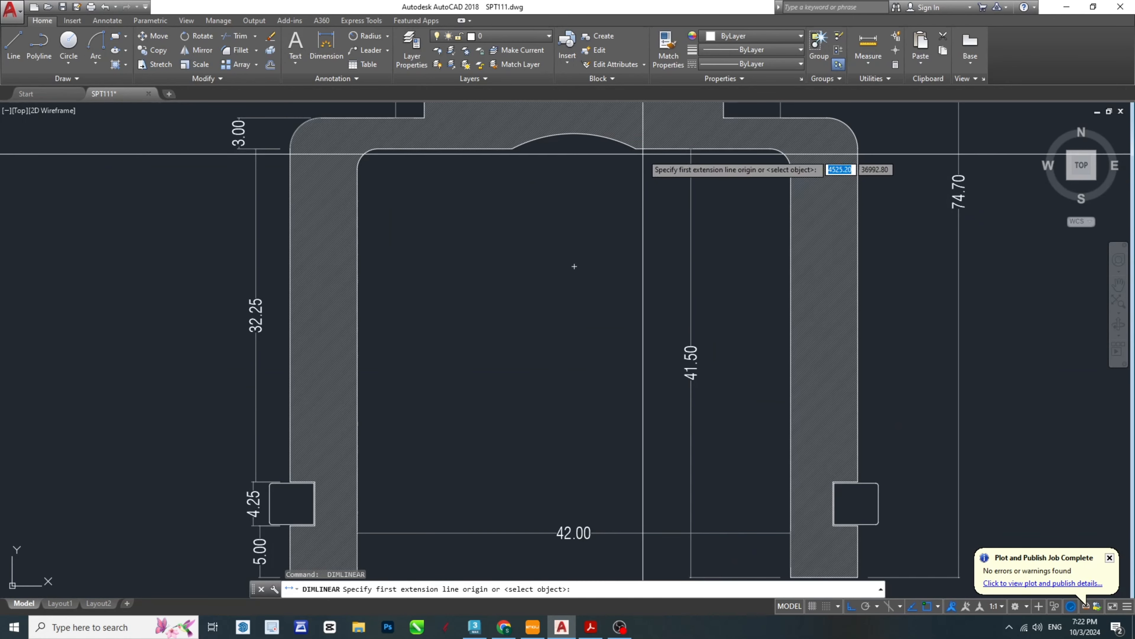
{"action": "left_click", "coordinate": [635, 149]}
{"action": "left_click", "coordinate": [513, 148]}
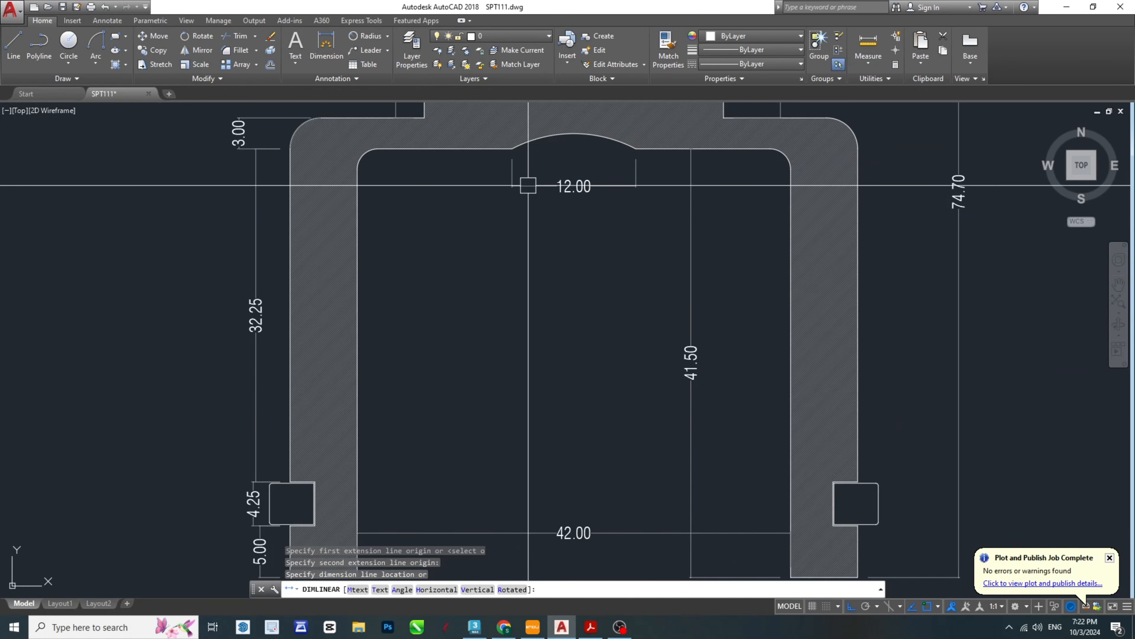
{"action": "left_click", "coordinate": [528, 185]}
- Dimension the neck width between the inner walls of the two collar grooves, placing the dimension just above the arc-width dimension
{"action": "scroll", "coordinate": [557, 152], "scroll_direction": "up", "scroll_amount": 2}
{"action": "middle_click_drag", "start_coordinate": [556, 152], "coordinate": [605, 297]}
{"action": "scroll", "coordinate": [679, 315], "scroll_direction": "down", "scroll_amount": 4}
{"action": "scroll", "coordinate": [710, 311], "scroll_direction": "up", "scroll_amount": 2}
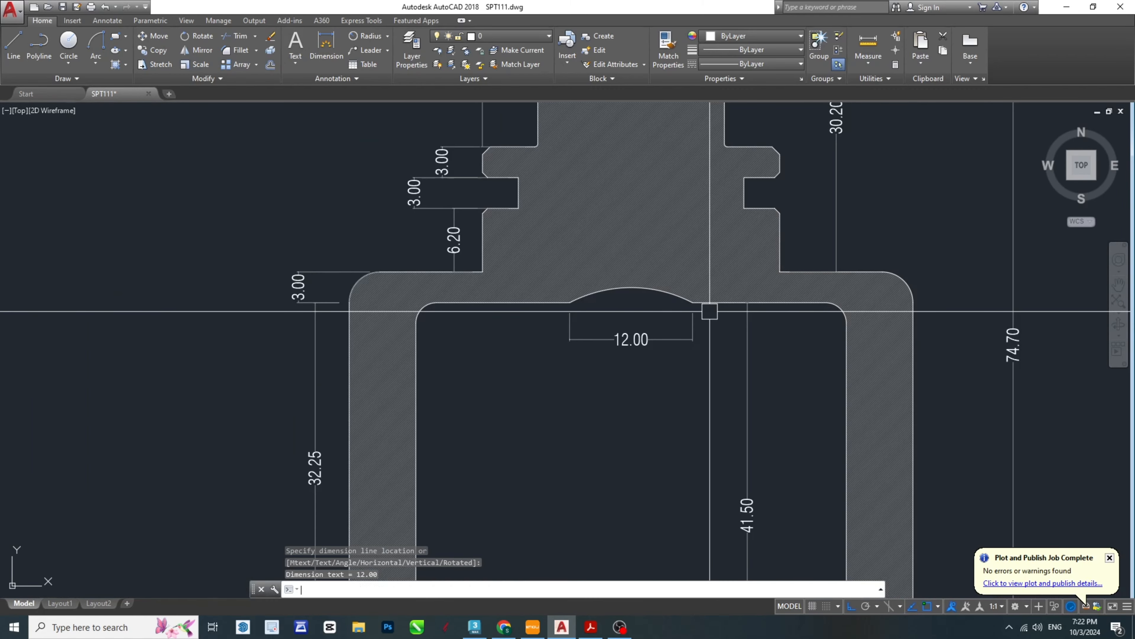
{"action": "key", "text": "space"}
{"action": "middle_click_drag", "start_coordinate": [678, 261], "coordinate": [671, 320]}
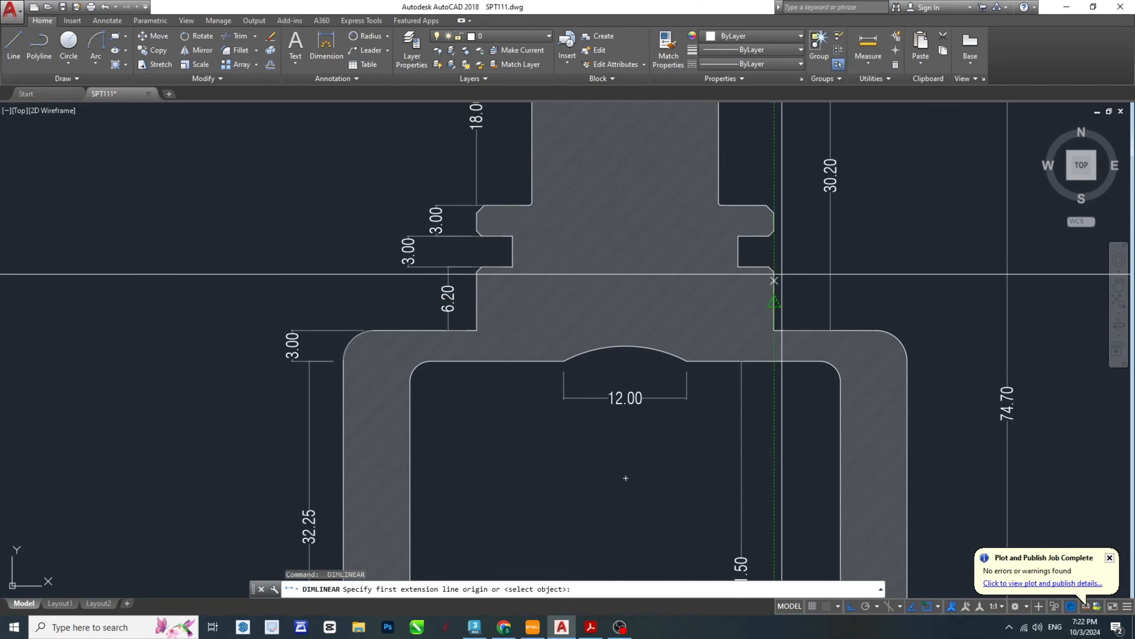
{"action": "scroll", "coordinate": [791, 298], "scroll_direction": "down", "scroll_amount": 2}
{"action": "scroll", "coordinate": [769, 286], "scroll_direction": "up", "scroll_amount": 2}
{"action": "left_click", "coordinate": [758, 274]}
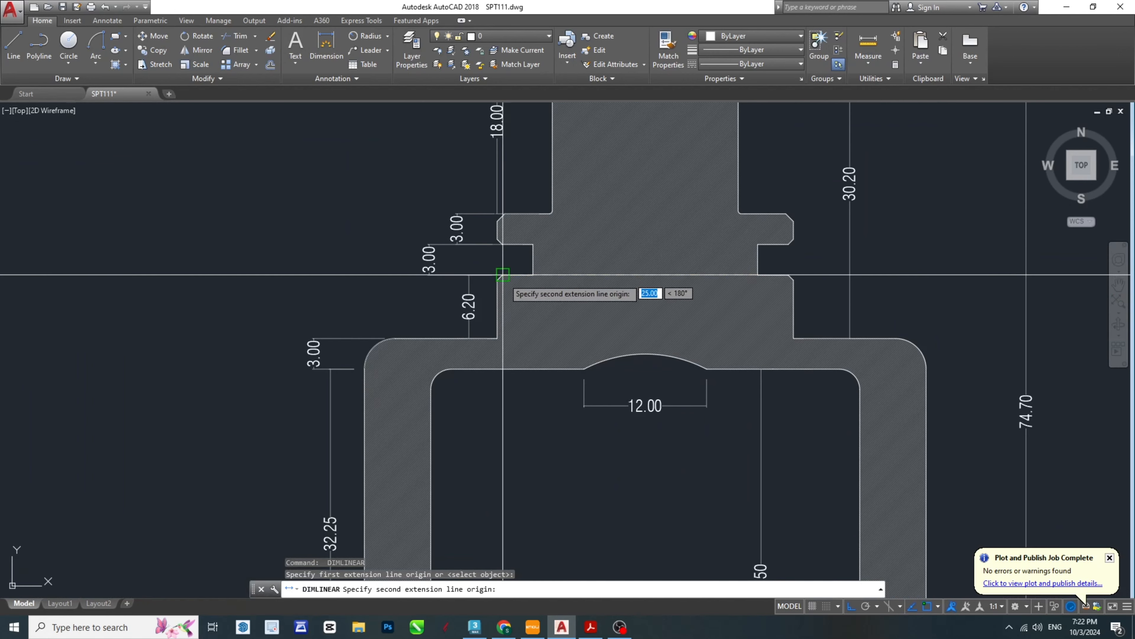
{"action": "left_click", "coordinate": [533, 274]}
{"action": "left_click", "coordinate": [662, 367]}
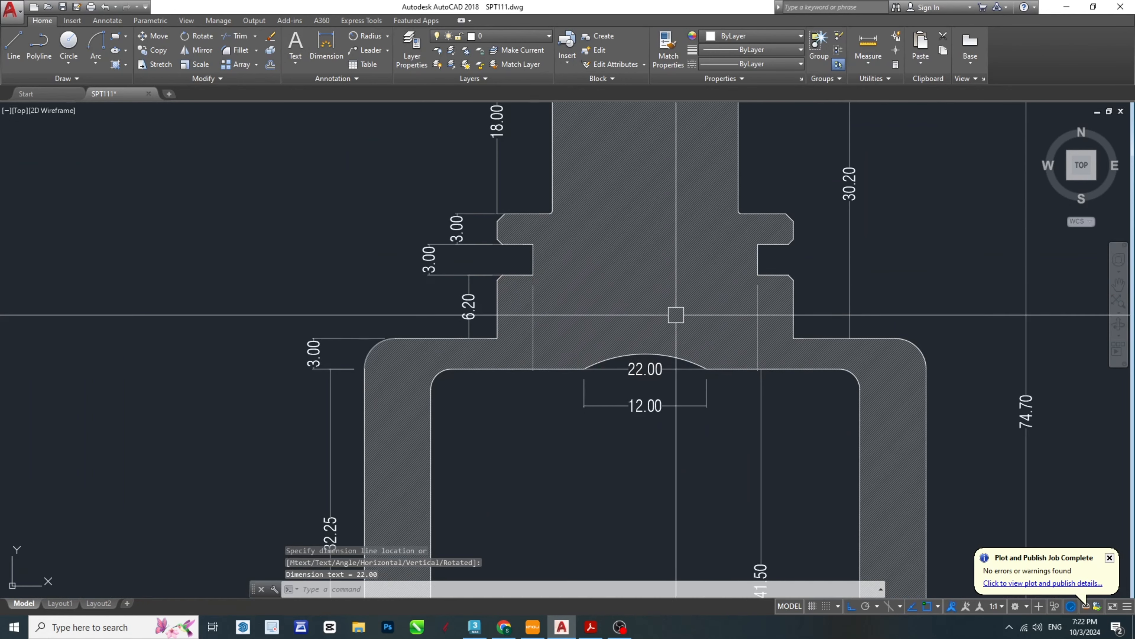
- Dimension the outer width of the upper collar, placing the dimension above the hexagon head's width dimension
{"action": "middle_click_drag", "start_coordinate": [749, 260], "coordinate": [738, 330]}
{"action": "scroll", "coordinate": [738, 329], "scroll_direction": "down", "scroll_amount": 2}
{"action": "scroll", "coordinate": [752, 325], "scroll_direction": "up", "scroll_amount": 2}
{"action": "key", "text": "space"}
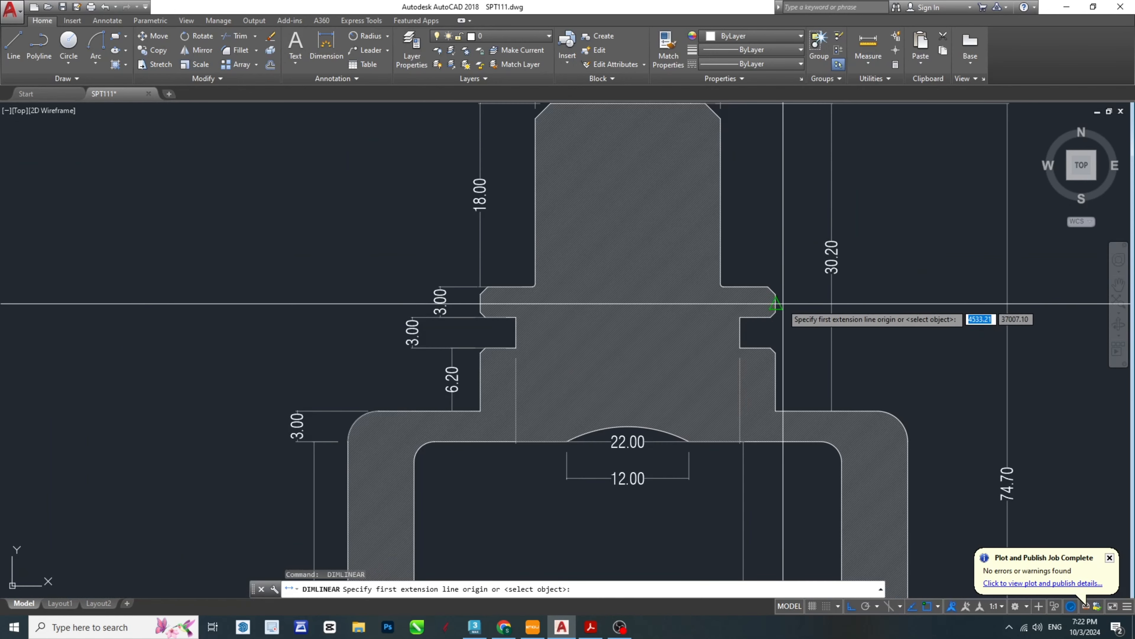
{"action": "left_click", "coordinate": [776, 305]}
{"action": "left_click", "coordinate": [481, 303]}
{"action": "middle_click_drag", "start_coordinate": [606, 205], "coordinate": [600, 284]}
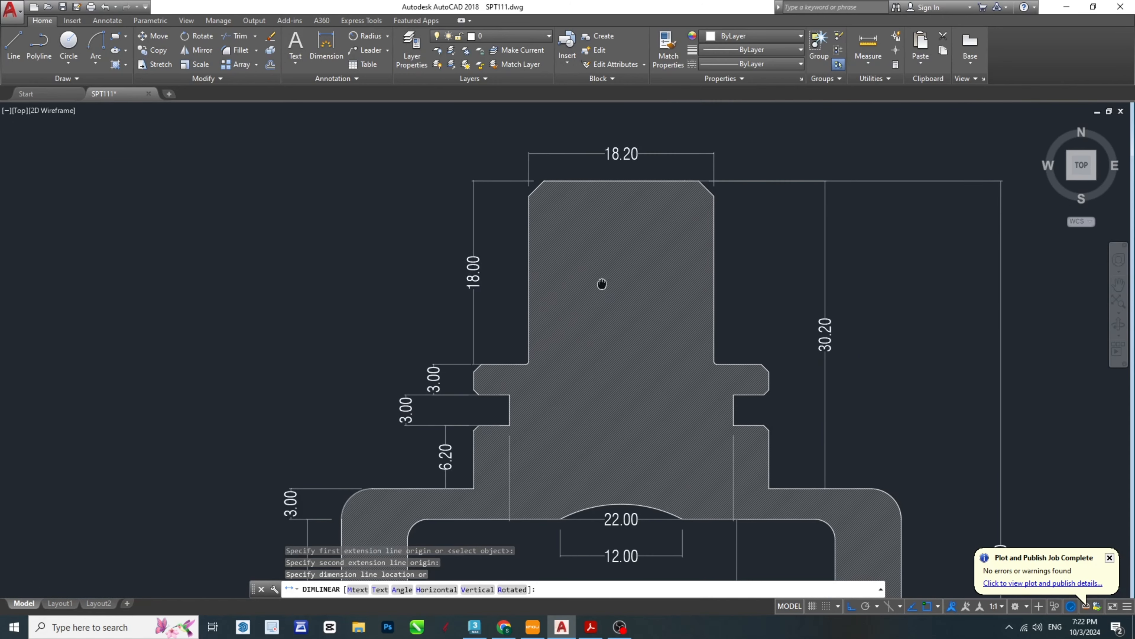
{"action": "left_click", "coordinate": [567, 122]}
- Dimension the wall thickness of the left and right legs beneath their bottom ends
{"action": "scroll", "coordinate": [597, 313], "scroll_direction": "down", "scroll_amount": 4}
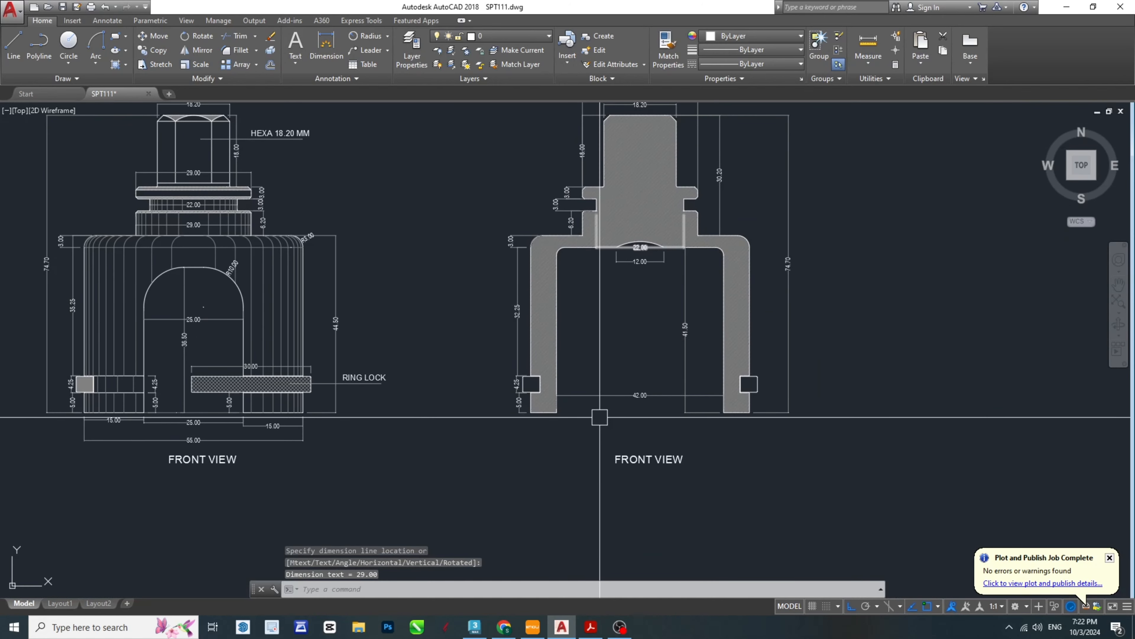
{"action": "key", "text": "space"}
{"action": "scroll", "coordinate": [548, 417], "scroll_direction": "up", "scroll_amount": 4}
{"action": "left_click", "coordinate": [557, 412]}
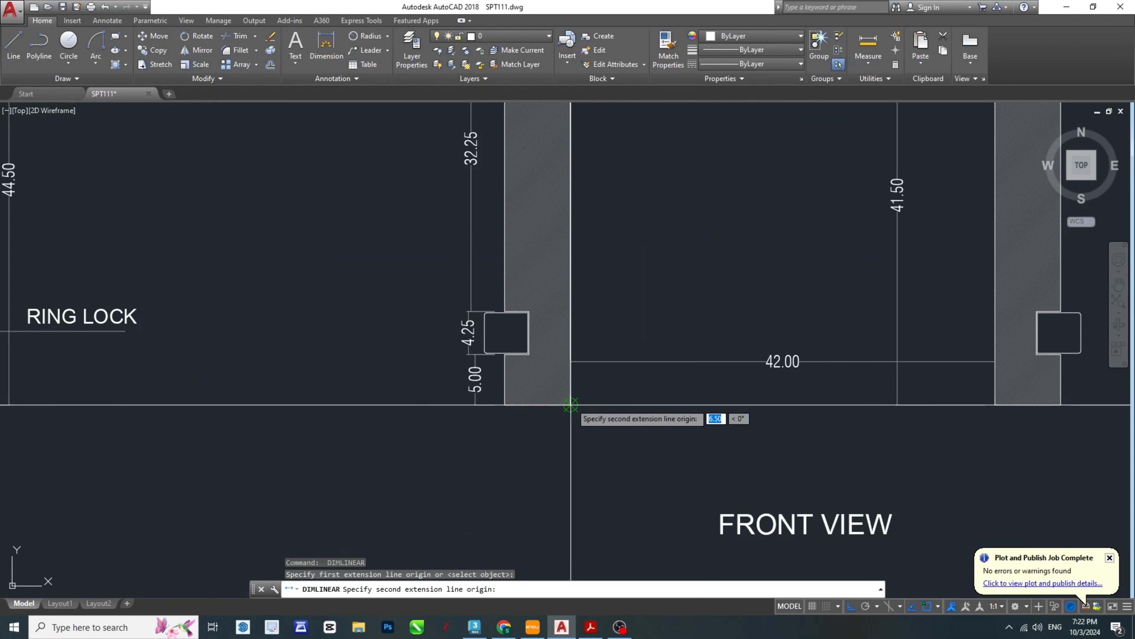
{"action": "left_click", "coordinate": [571, 405]}
{"action": "left_click", "coordinate": [562, 433]}
{"action": "key", "text": "space"}
{"action": "left_click", "coordinate": [995, 405]}
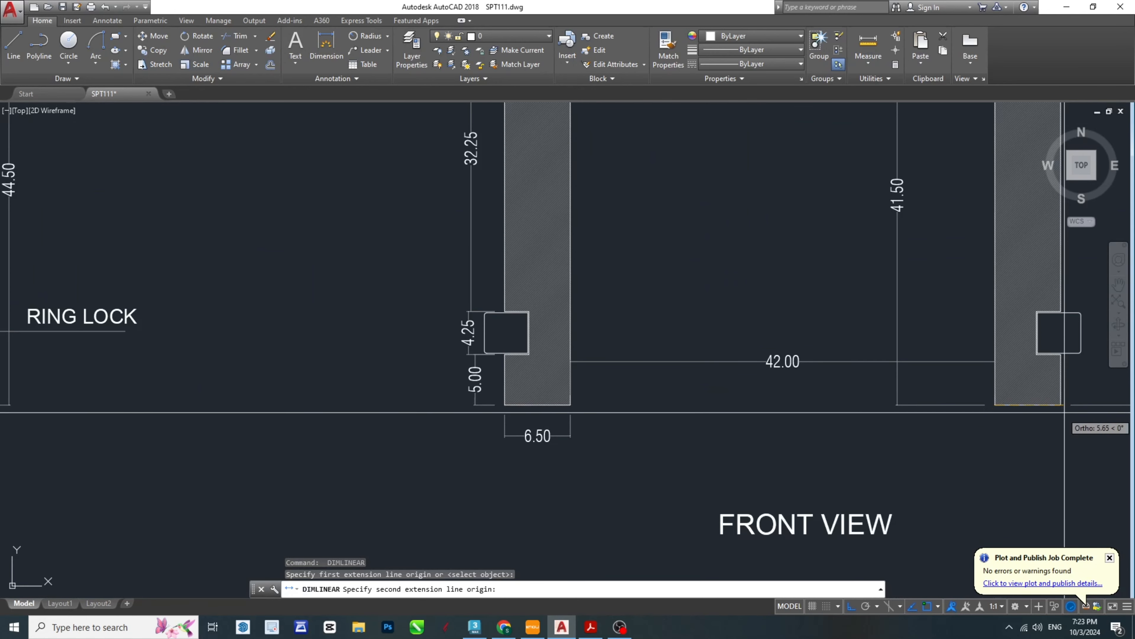
{"action": "left_click", "coordinate": [1062, 405]}
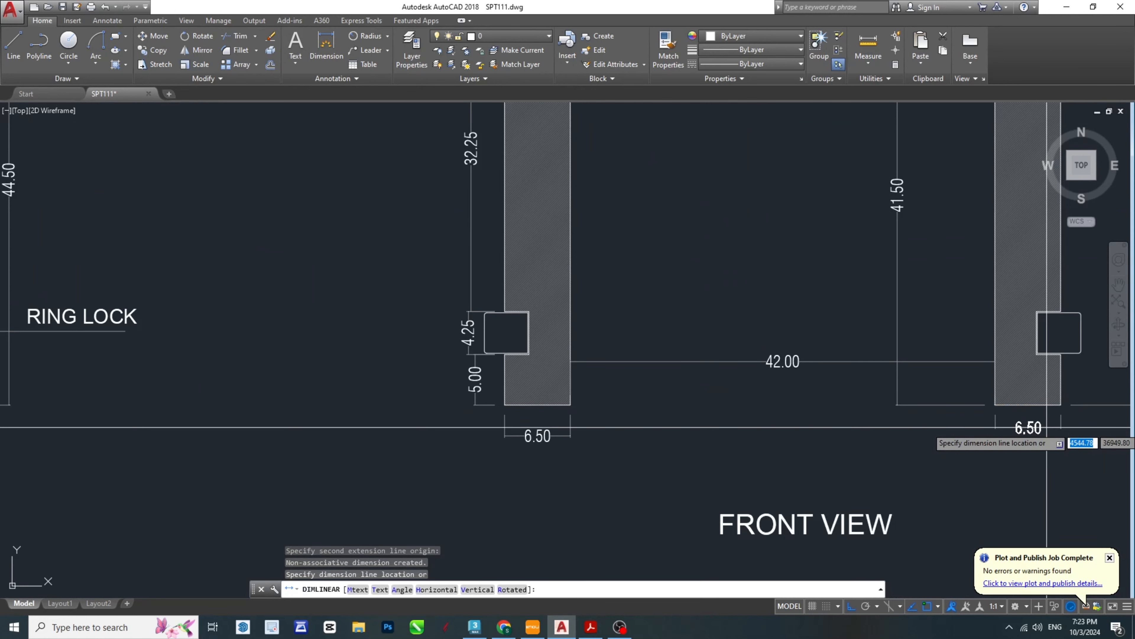
{"action": "left_click", "coordinate": [1023, 427]}
- Dimension the horizontal depth of the ring-lock groove in the left leg, placing the dimension between the leg and its thickness dimension
{"action": "middle_click_drag", "start_coordinate": [420, 370], "coordinate": [182, 397]}
{"action": "scroll", "coordinate": [182, 396], "scroll_direction": "up", "scroll_amount": 4}
{"action": "key", "text": "space"}
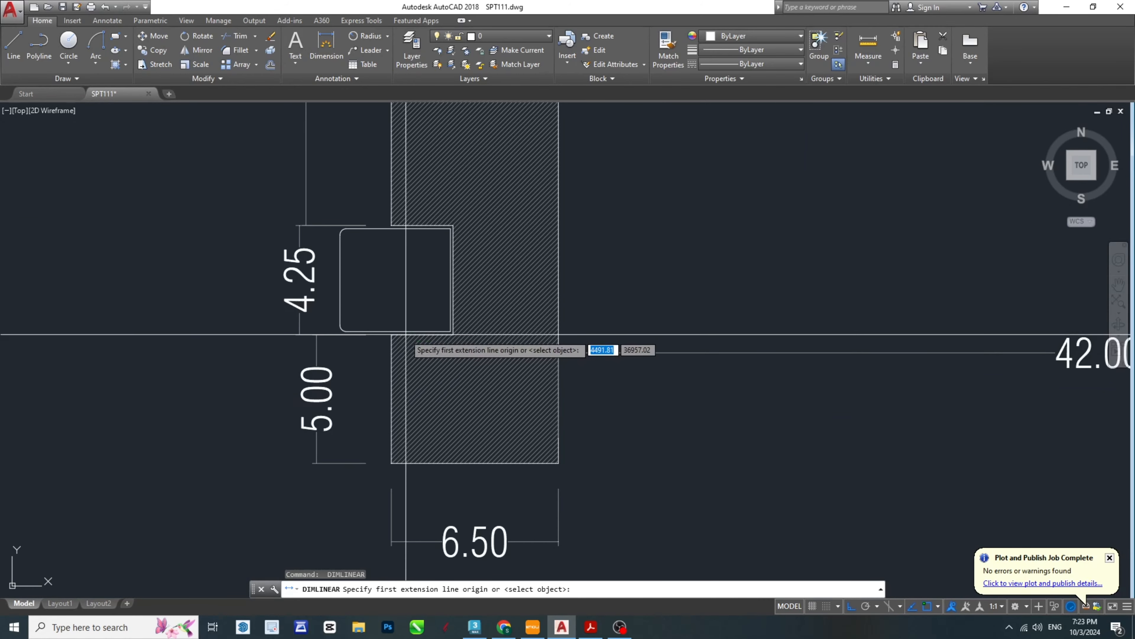
{"action": "left_click", "coordinate": [453, 334]}
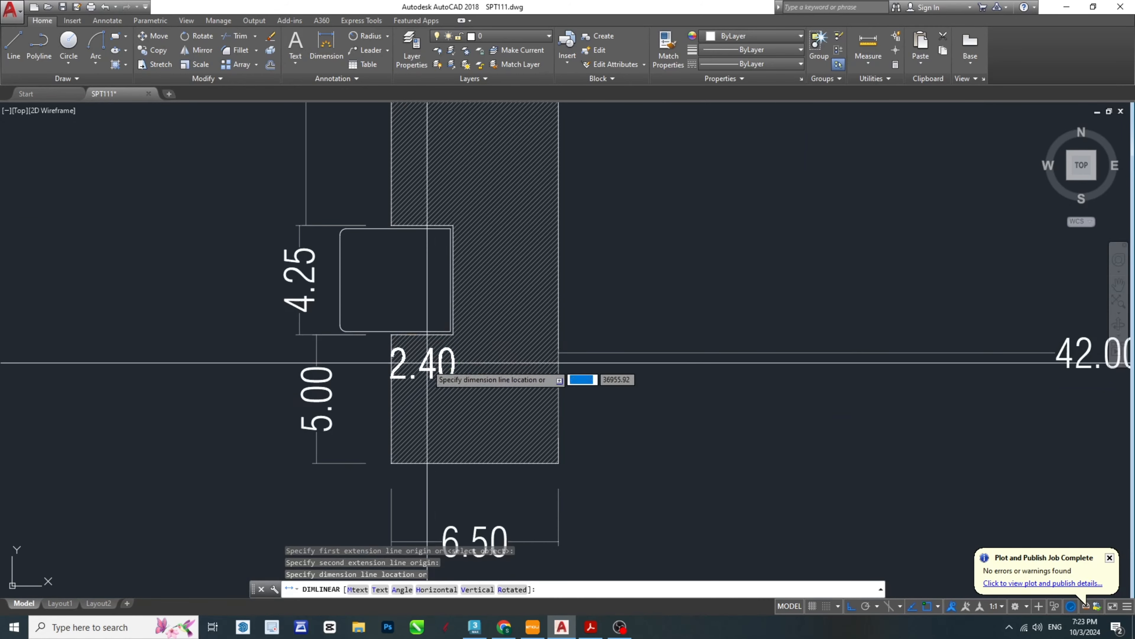
{"action": "scroll", "coordinate": [429, 371], "scroll_direction": "down", "scroll_amount": 2}
{"action": "scroll", "coordinate": [422, 444], "scroll_direction": "up", "scroll_amount": 2}
{"action": "left_click", "coordinate": [422, 444]}
{"action": "key", "text": "space"}
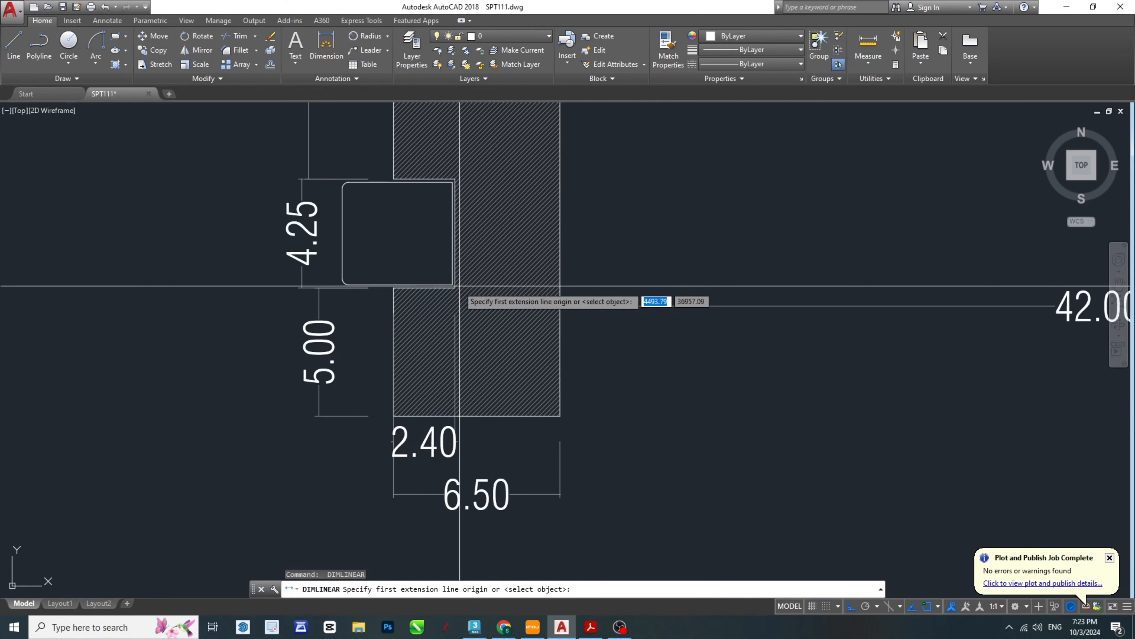
- Dimension the wall remaining beside the left leg's ring-lock groove, placing the dimension level with the groove-depth dimension beneath the leg
{"action": "left_click", "coordinate": [560, 304]}
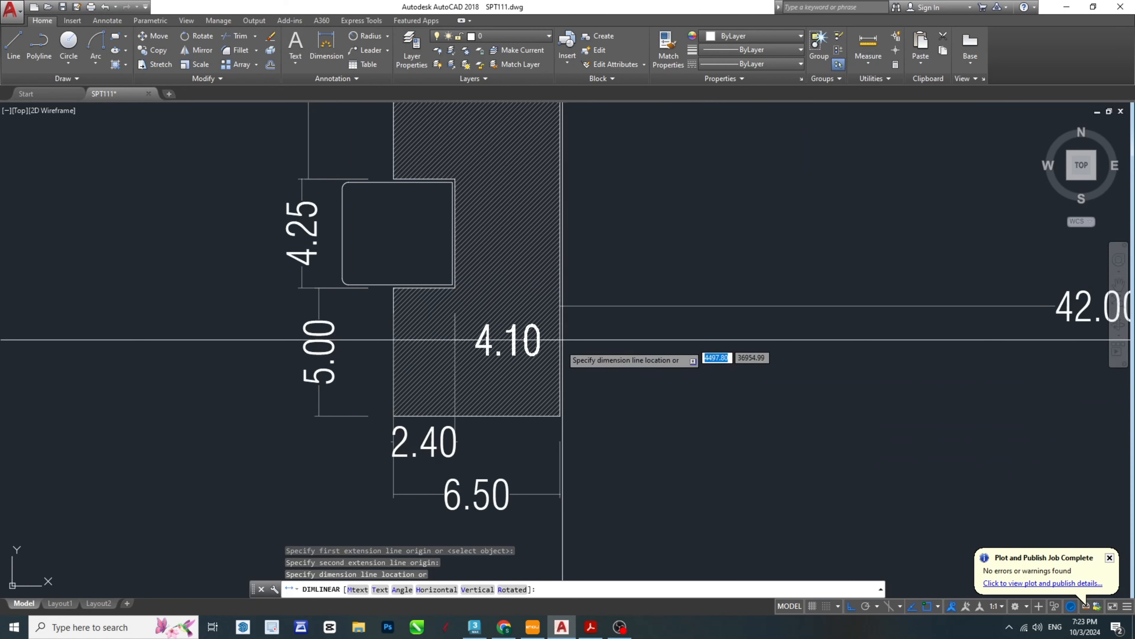
{"action": "left_click", "coordinate": [566, 430]}
{"action": "scroll", "coordinate": [566, 430], "scroll_direction": "down", "scroll_amount": 6}
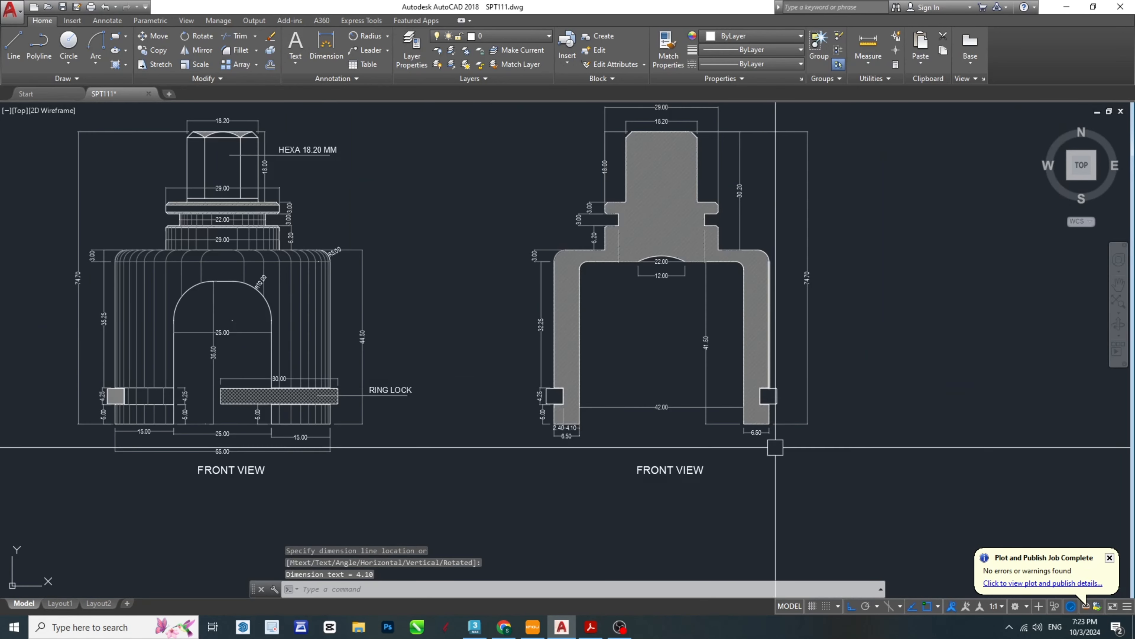
{"action": "key", "text": "Escape"}
{"action": "middle_click_drag", "start_coordinate": [746, 343], "coordinate": [744, 397]}
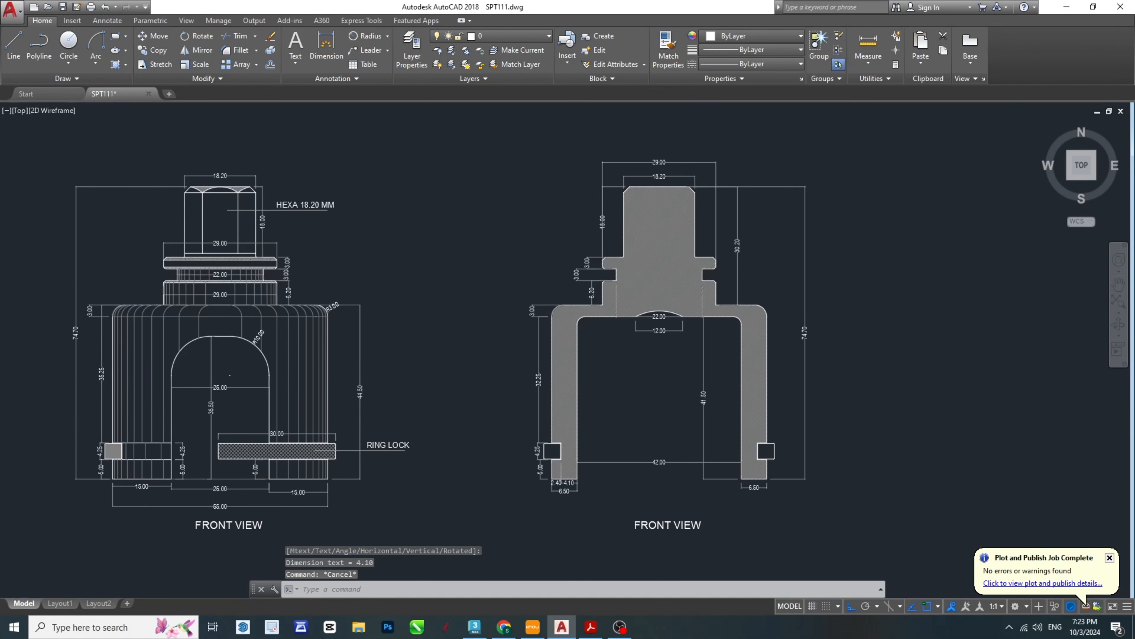
{"action": "key", "text": "Escape"}
{"action": "key", "text": "Escape"}
- Change the title beneath the hatched view to SECTION and save the drawing
{"action": "middle_click_drag", "start_coordinate": [700, 481], "coordinate": [742, 426]}
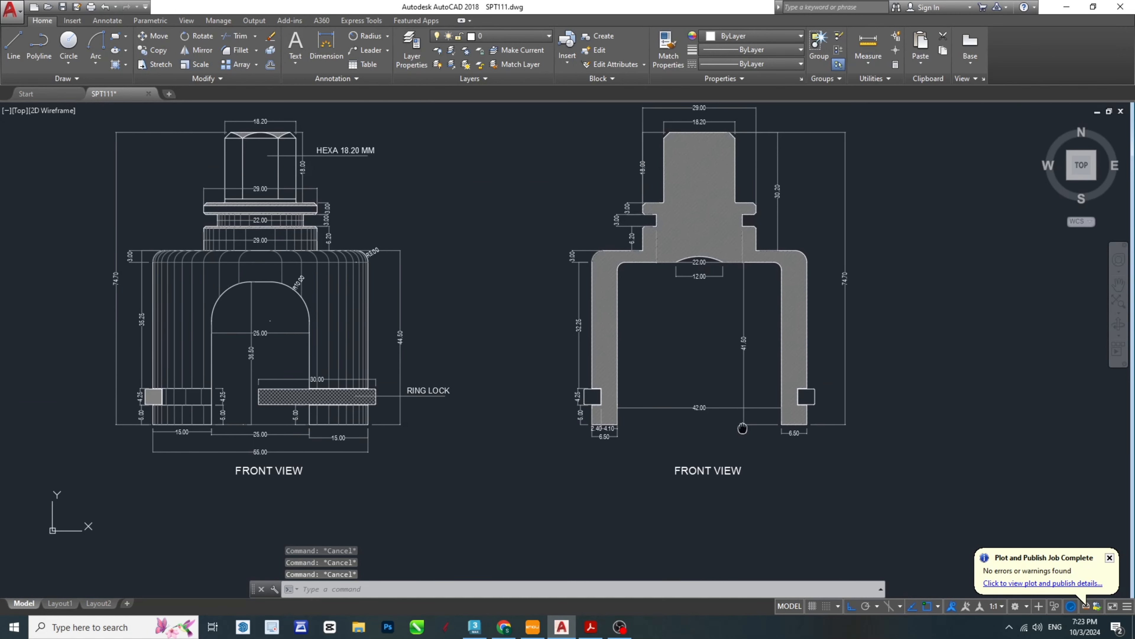
{"action": "scroll", "coordinate": [710, 495], "scroll_direction": "up", "scroll_amount": 6}
{"action": "left_click", "coordinate": [715, 427]}
{"action": "double_click", "coordinate": [716, 428]}
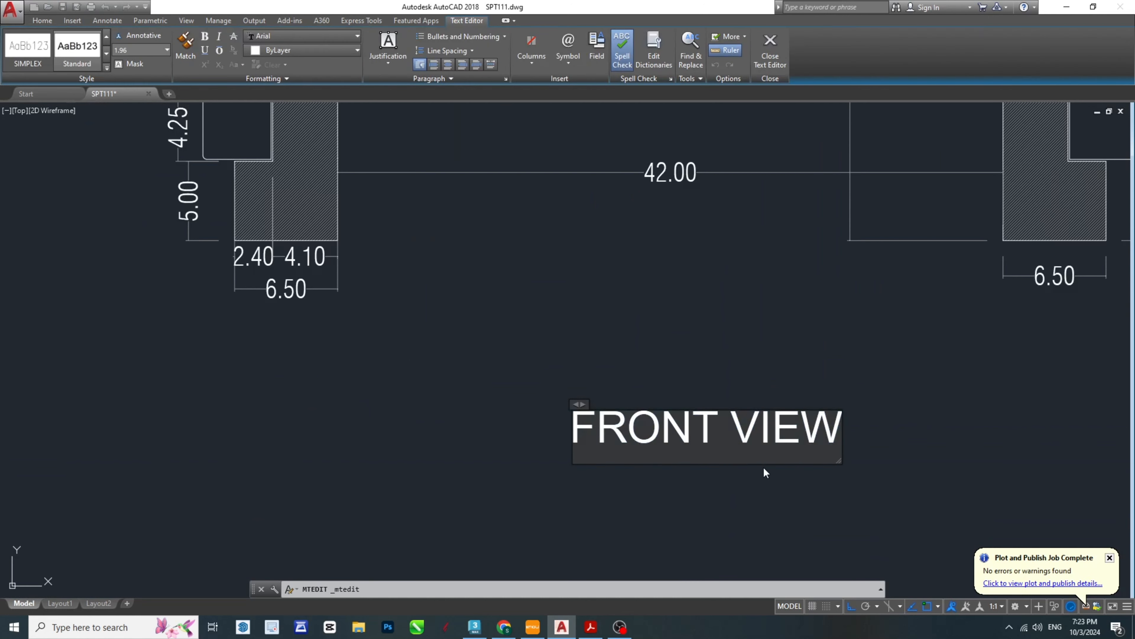
{"action": "key", "text": "Delete"}
{"action": "type", "text": "S"}
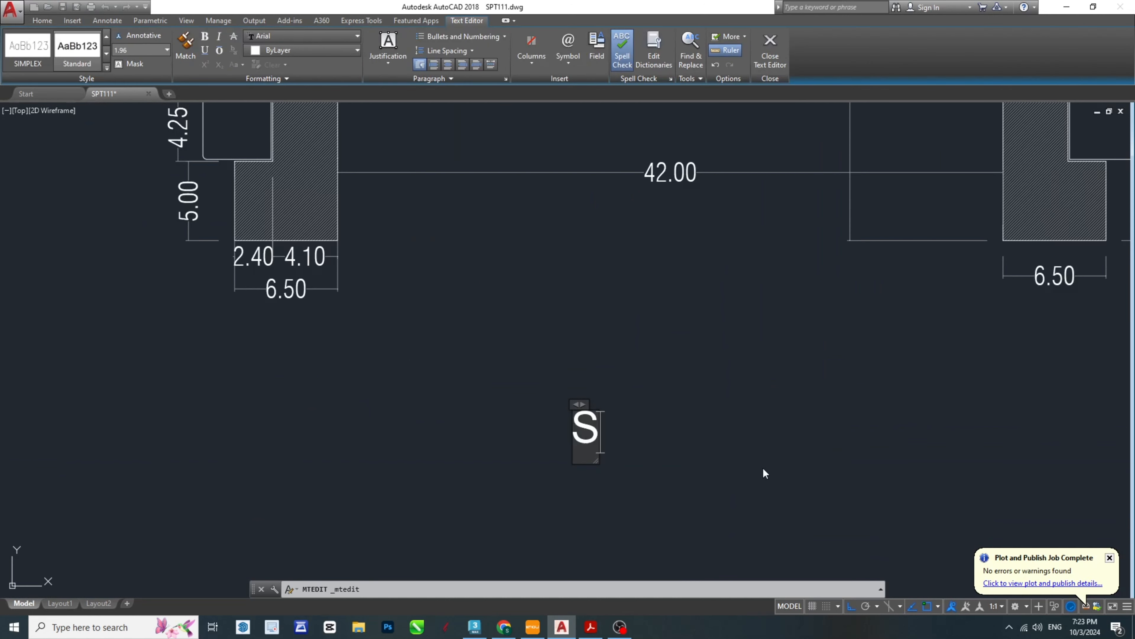
{"action": "type", "text": "ECTION"}
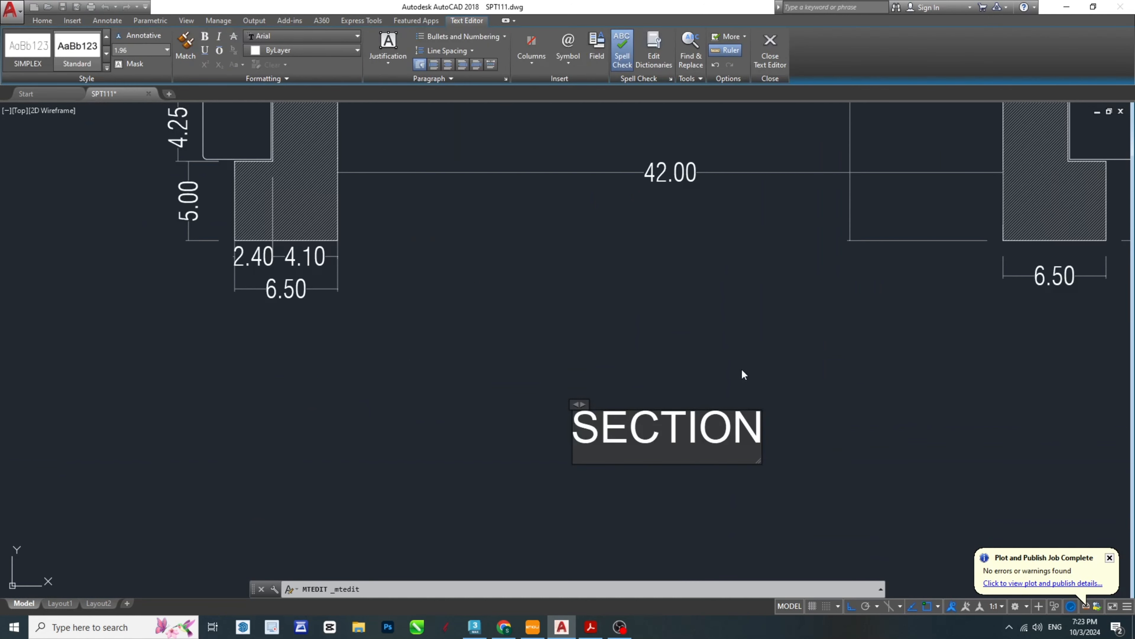
{"action": "left_click", "coordinate": [760, 372]}
{"action": "scroll", "coordinate": [807, 372], "scroll_direction": "down", "scroll_amount": 5}
{"action": "middle_click_drag", "start_coordinate": [769, 357], "coordinate": [743, 393]}
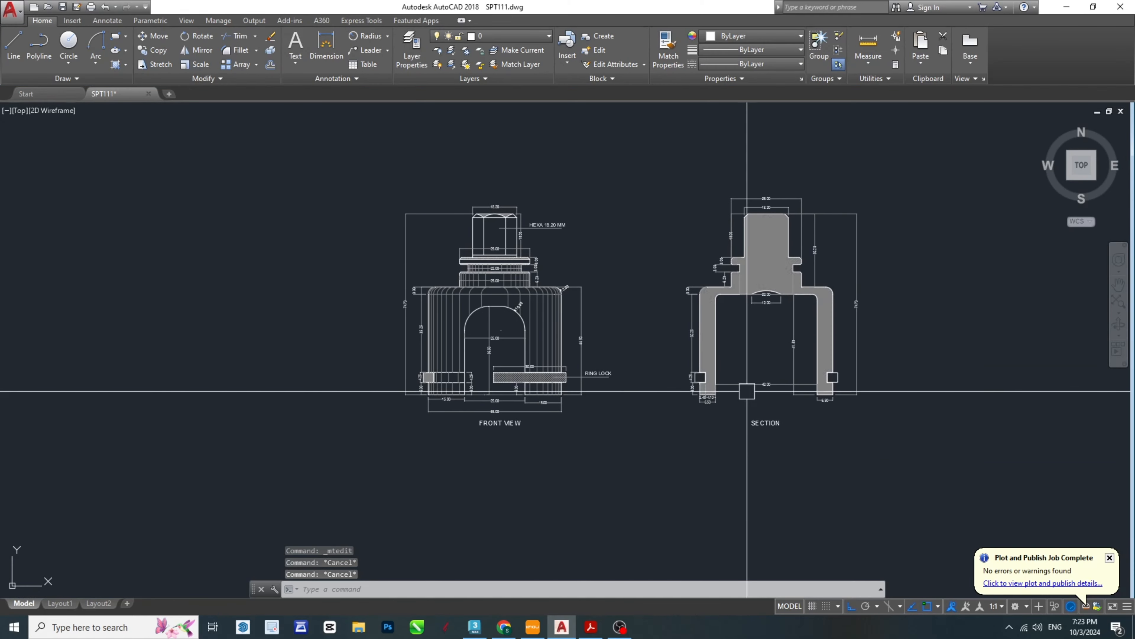
{"action": "key", "text": "ctrl+s"}
- Examine the TOP VIEW and RING LOCK drawings and their dimensions in the SPT-Model PDF, and return to AutoCAD
{"action": "left_click", "coordinate": [614, 631]}
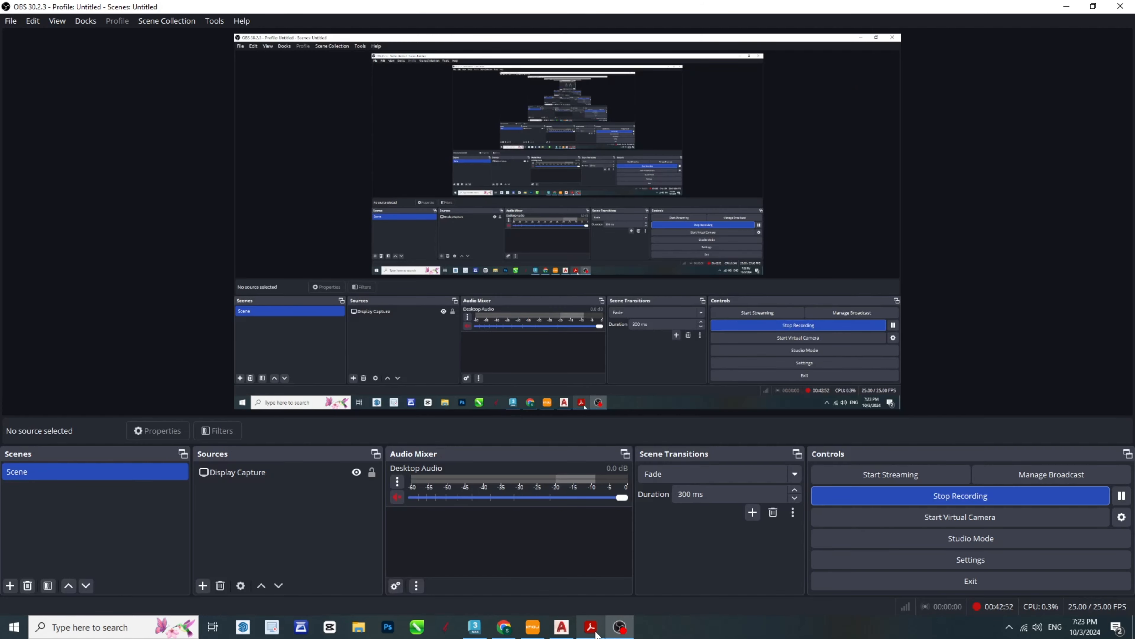
{"action": "left_click", "coordinate": [615, 627]}
{"action": "left_click", "coordinate": [592, 628]}
{"action": "middle_click_drag", "start_coordinate": [355, 488], "coordinate": [459, 455]}
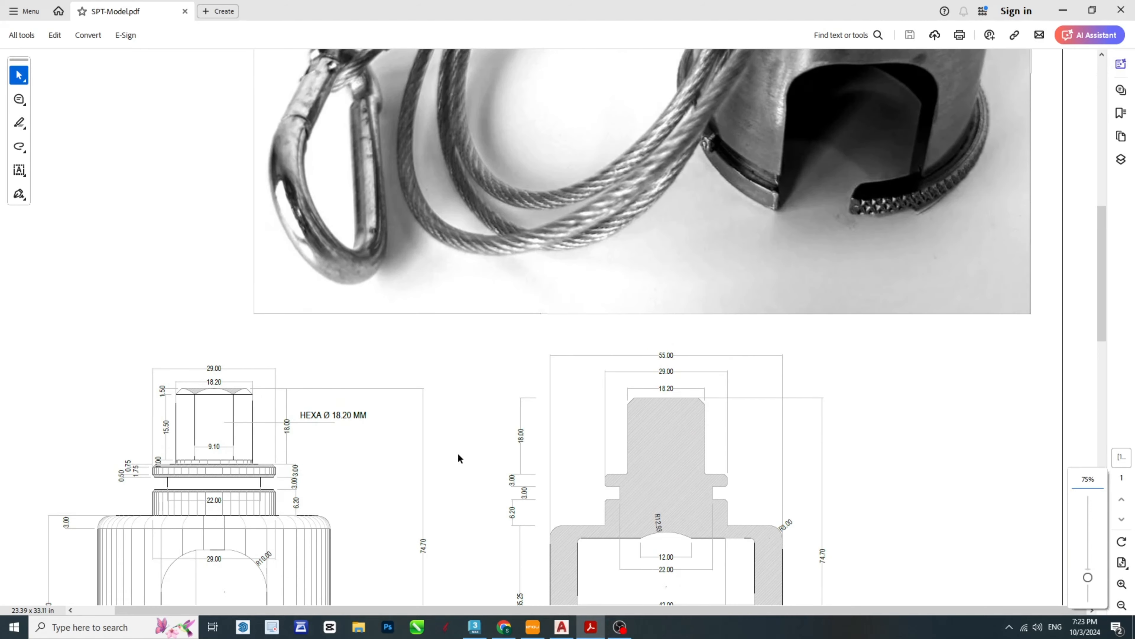
{"action": "scroll", "coordinate": [457, 454], "scroll_direction": "down", "scroll_amount": 10}
{"action": "scroll", "coordinate": [492, 403], "scroll_direction": "down", "scroll_amount": 2, "text": "ctrl"}
{"action": "scroll", "coordinate": [293, 546], "scroll_direction": "up", "scroll_amount": 1}
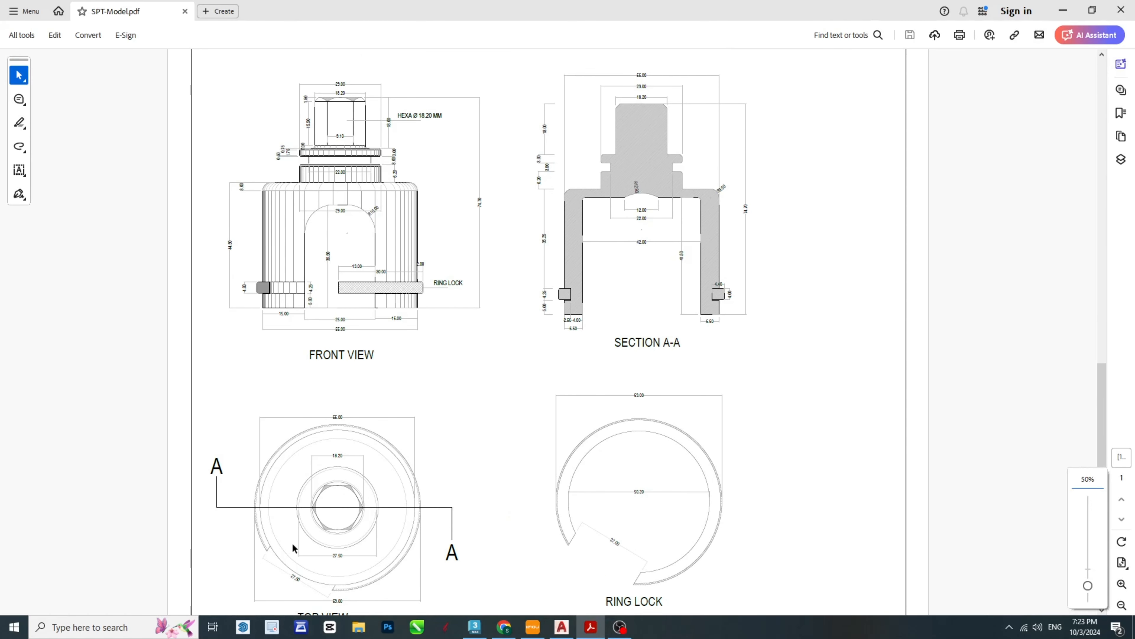
{"action": "scroll", "coordinate": [483, 445], "scroll_direction": "down", "scroll_amount": 2}
{"action": "scroll", "coordinate": [249, 534], "scroll_direction": "up", "scroll_amount": 3, "text": "ctrl"}
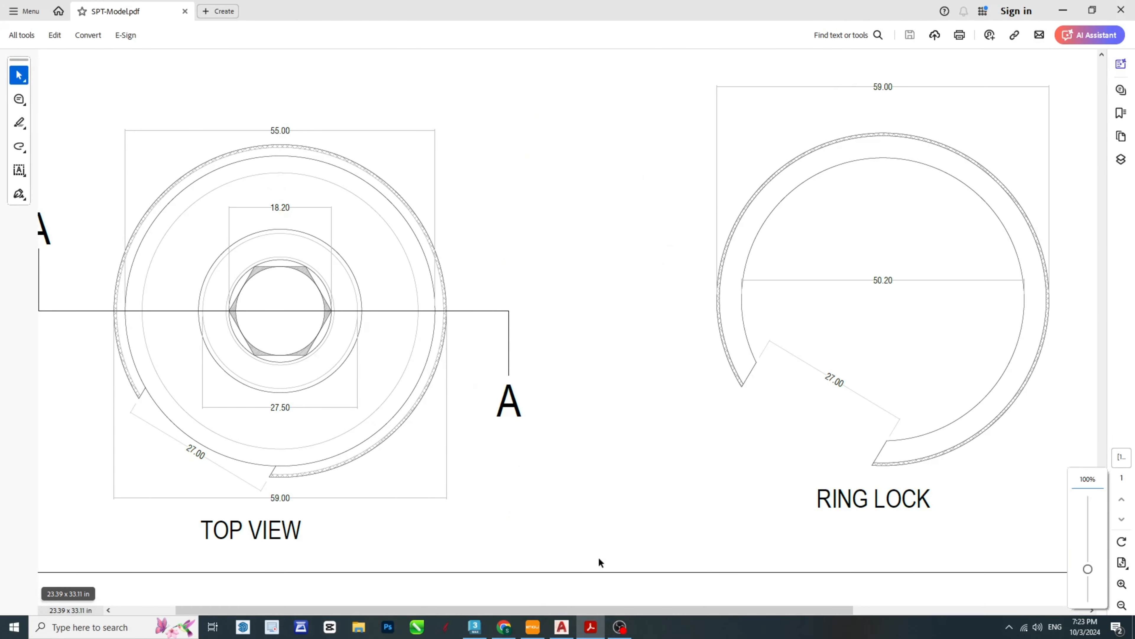
{"action": "left_click_drag", "start_coordinate": [741, 613], "coordinate": [571, 618]}
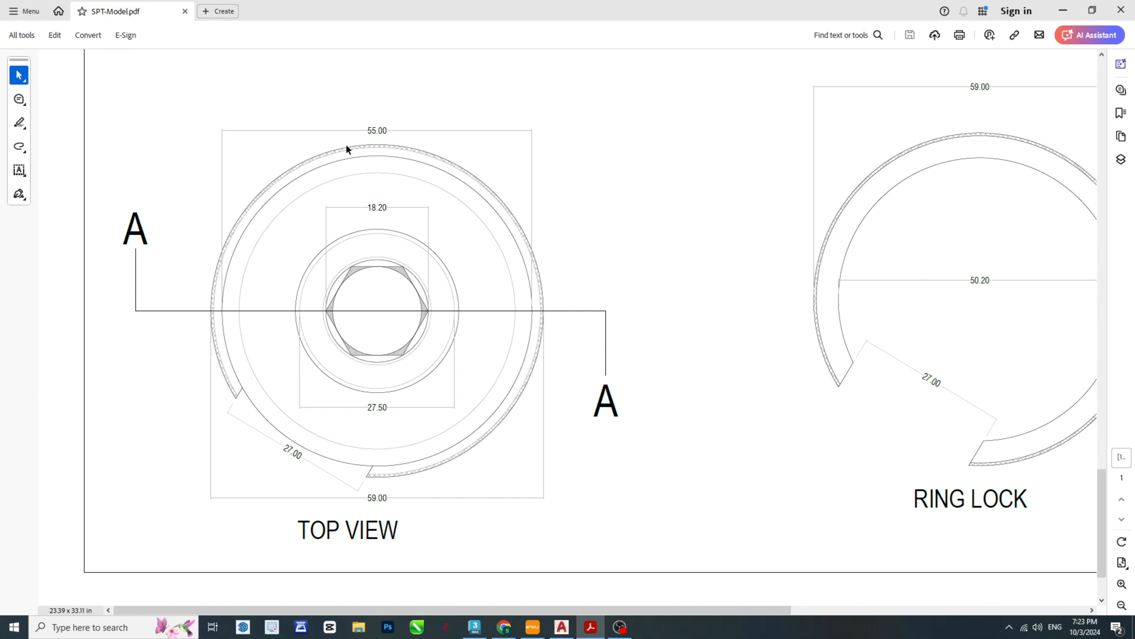
{"action": "left_click", "coordinate": [556, 628]}
{"action": "key", "text": "Escape"}
{"action": "key", "text": "Escape"}
{"action": "key", "text": "Escape"}
- Try a circle with radius 55 below the front view and delete it
{"action": "middle_click_drag", "start_coordinate": [491, 468], "coordinate": [504, 367]}
{"action": "type", "text": "C"}
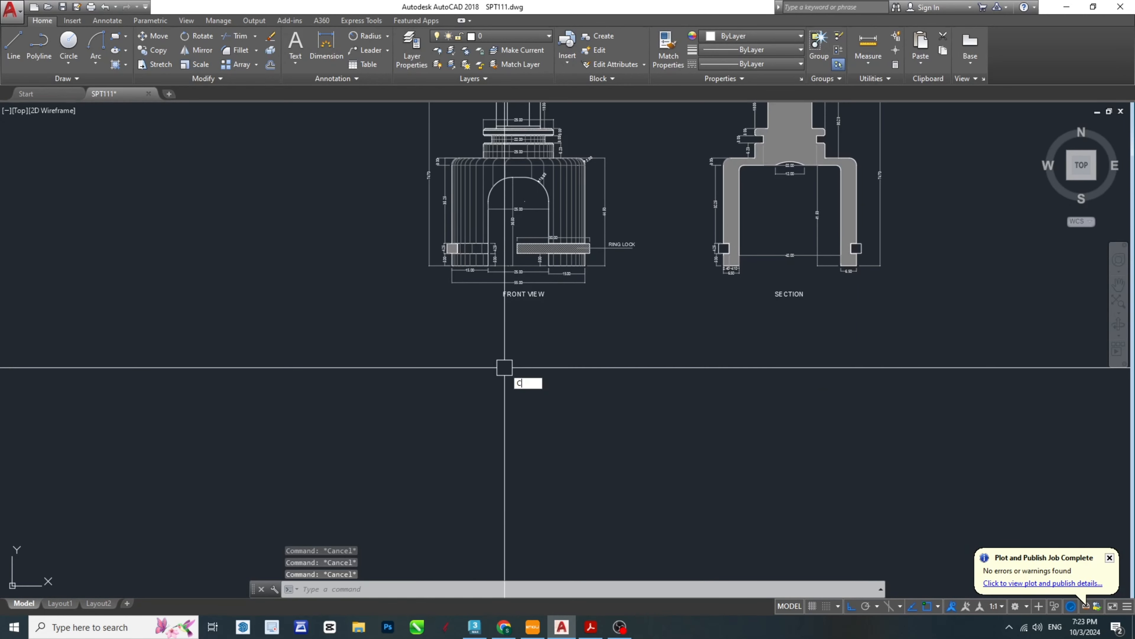
{"action": "key", "text": "Return"}
{"action": "left_click", "coordinate": [520, 441]}
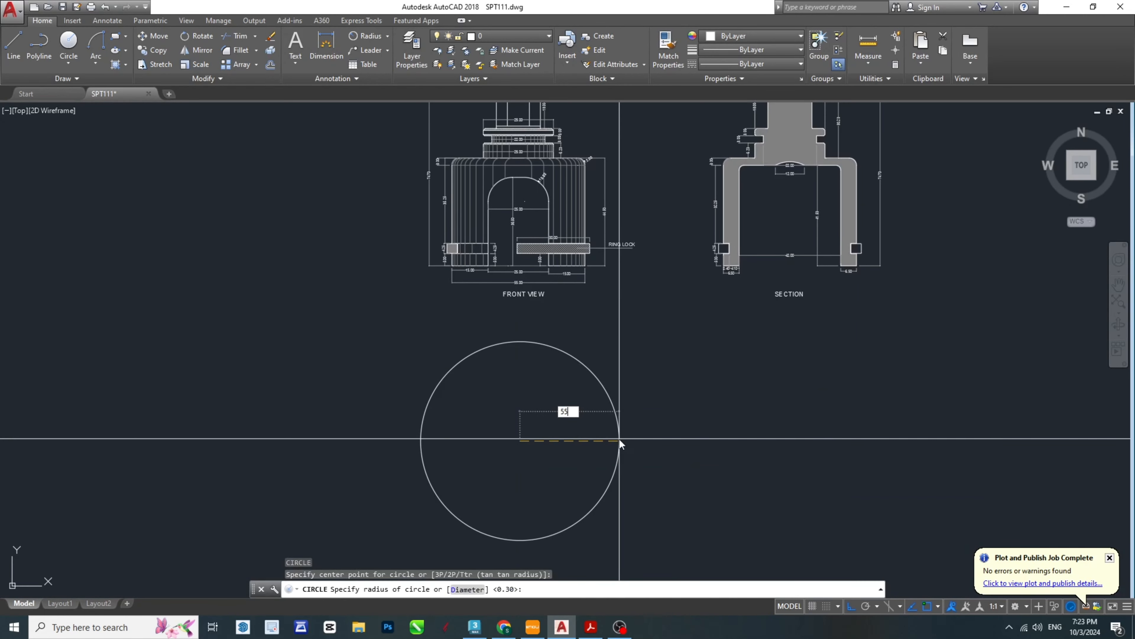
{"action": "type", "text": "55"}
{"action": "key", "text": "Return"}
{"action": "left_click", "coordinate": [652, 399]}
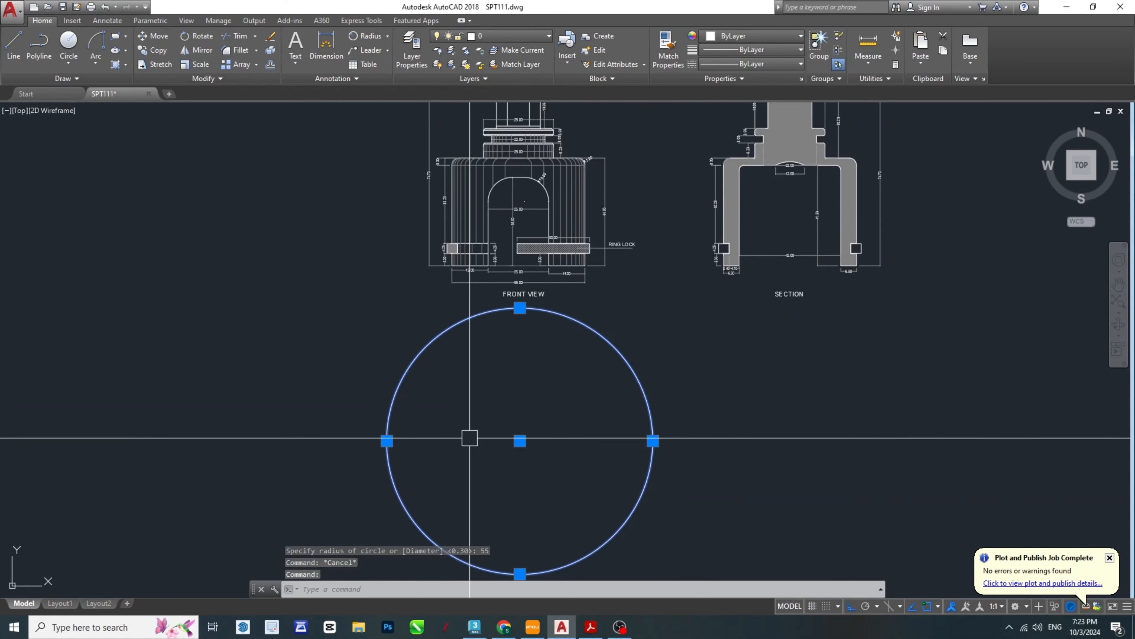
{"action": "key", "text": "Delete"}
- Draw a circle with a 55 mm diameter below the front view as the top view's body outline
{"action": "type", "text": "c"}
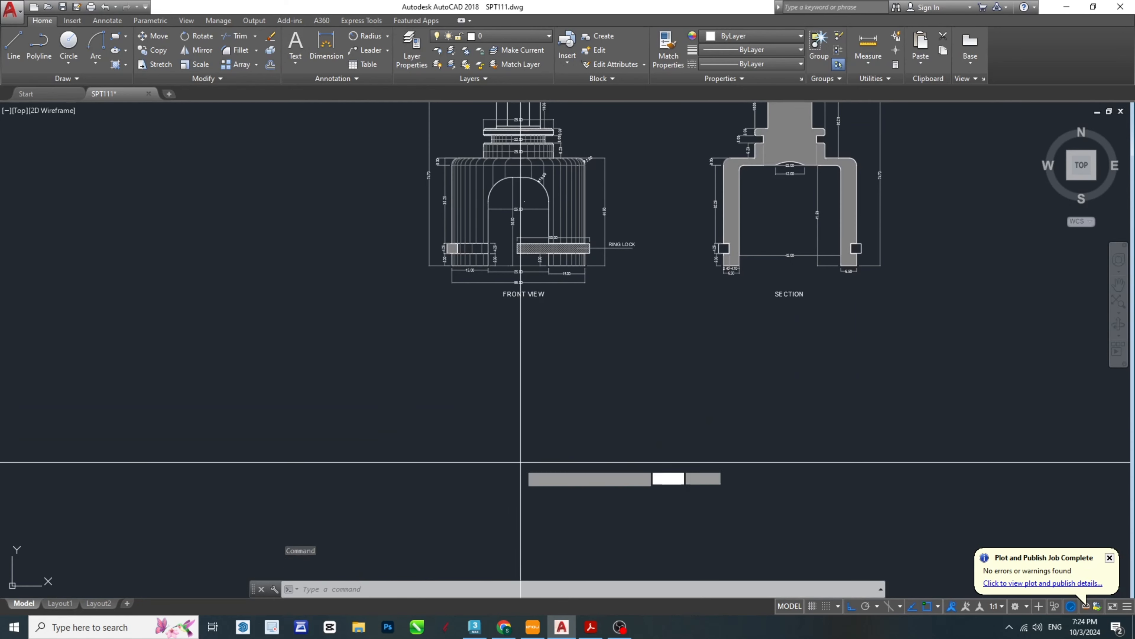
{"action": "key", "text": "Return"}
{"action": "left_click", "coordinate": [507, 466]}
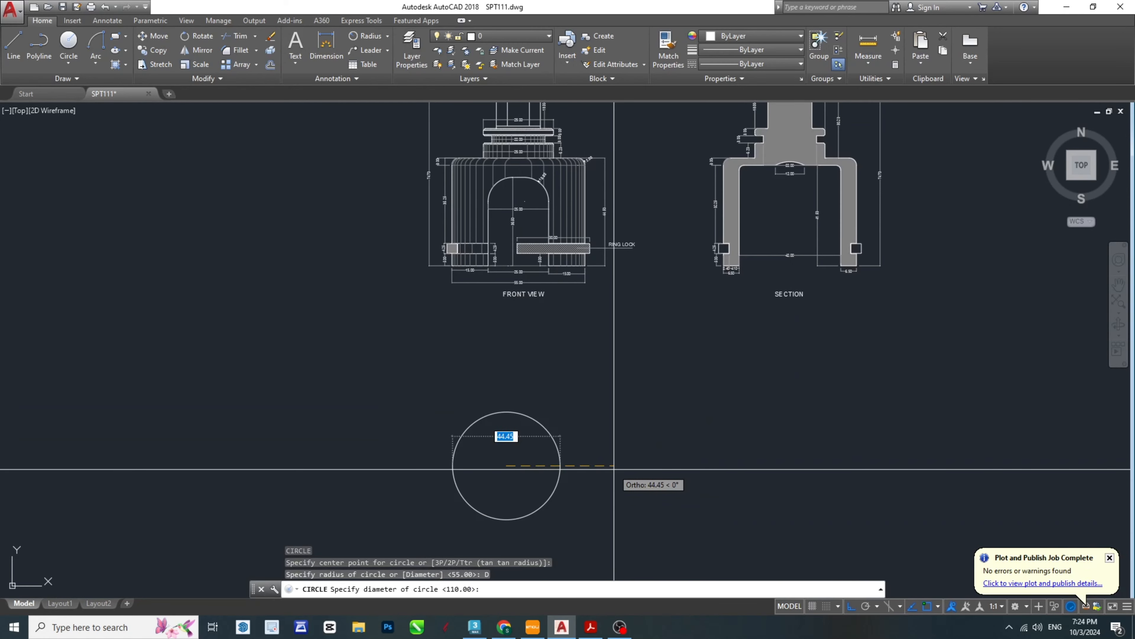
{"action": "type", "text": "55"}
{"action": "key", "text": "Return"}
{"action": "key", "text": "Escape"}
{"action": "key", "text": "Escape"}
{"action": "key", "text": "Escape"}
{"action": "middle_click_drag", "start_coordinate": [508, 485], "coordinate": [638, 396]}
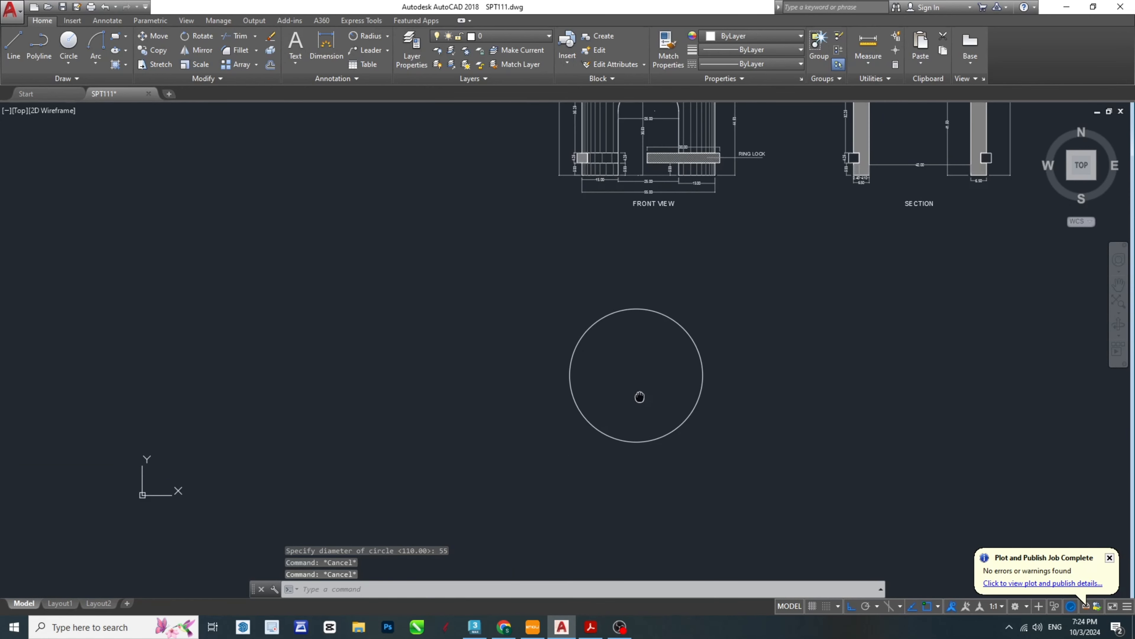
{"action": "scroll", "coordinate": [646, 388], "scroll_direction": "up", "scroll_amount": 4}
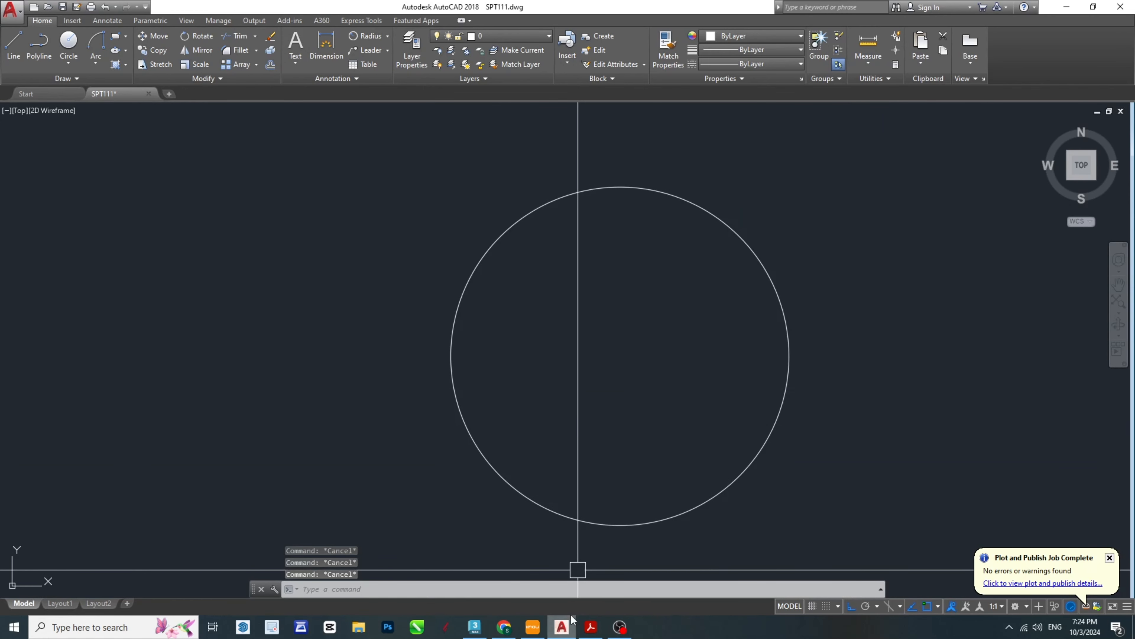
- Compare the TOP VIEW's inner circle with the front view in the SPT-Model PDF, and return to AutoCAD
{"action": "left_click", "coordinate": [592, 626]}
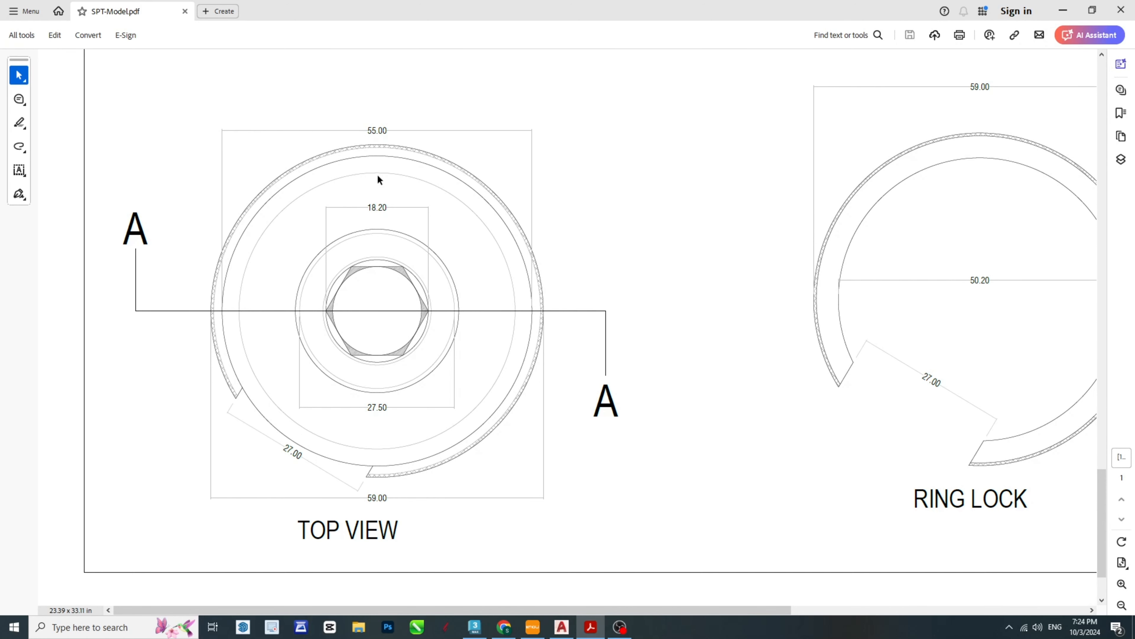
{"action": "scroll", "coordinate": [454, 416], "scroll_direction": "down", "scroll_amount": 1}
{"action": "scroll", "coordinate": [502, 418], "scroll_direction": "up", "scroll_amount": 10}
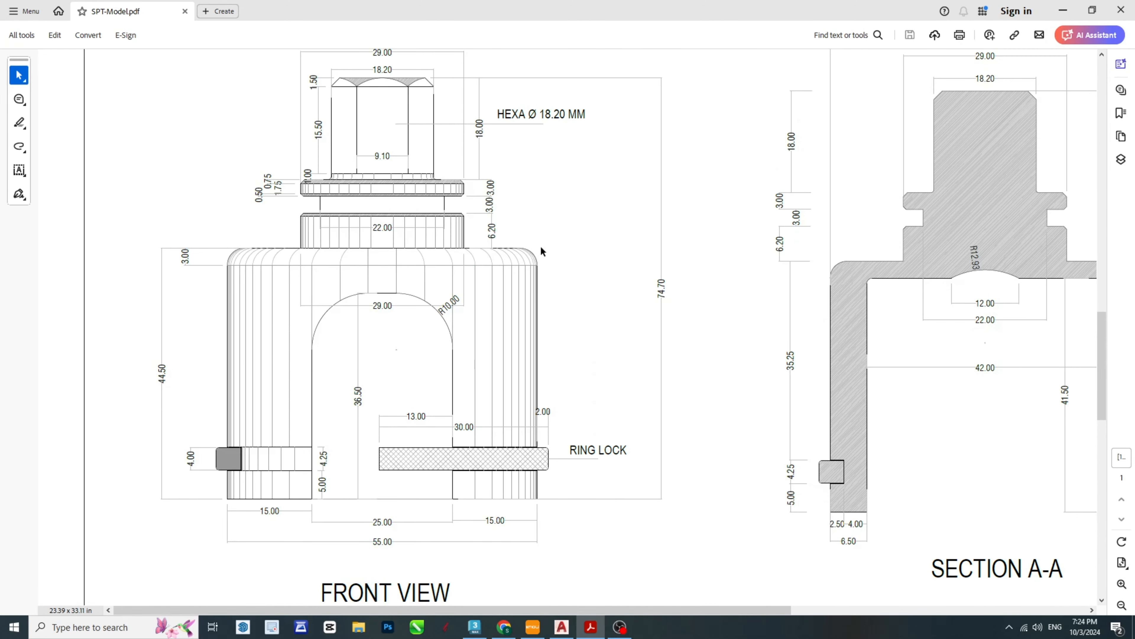
{"action": "scroll", "coordinate": [541, 250], "scroll_direction": "down", "scroll_amount": 10}
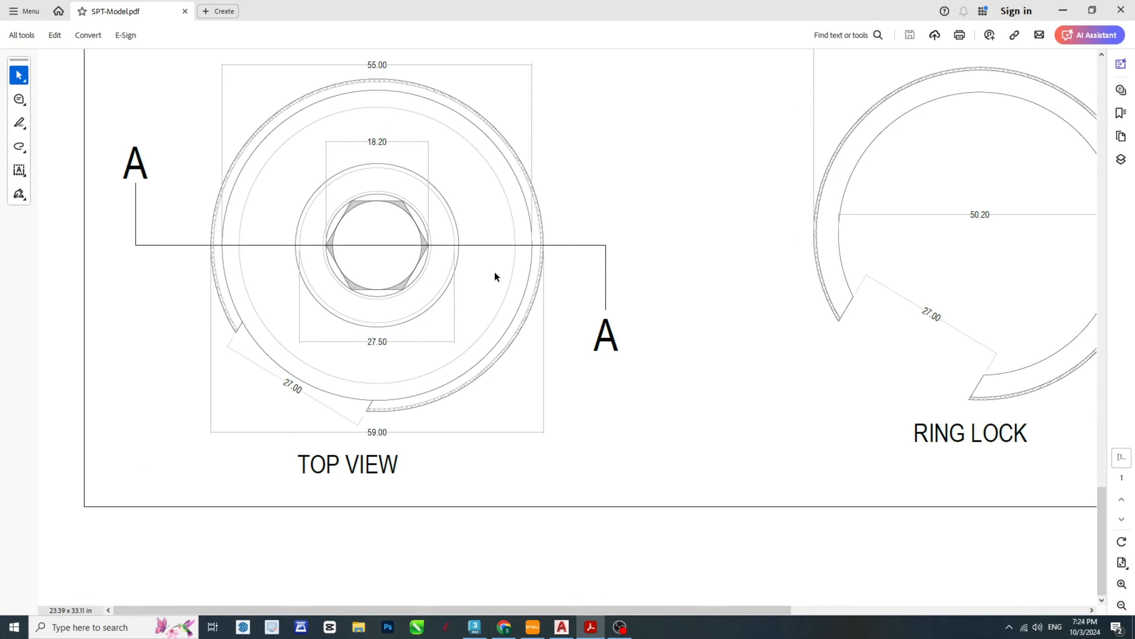
{"action": "left_click", "coordinate": [562, 627]}
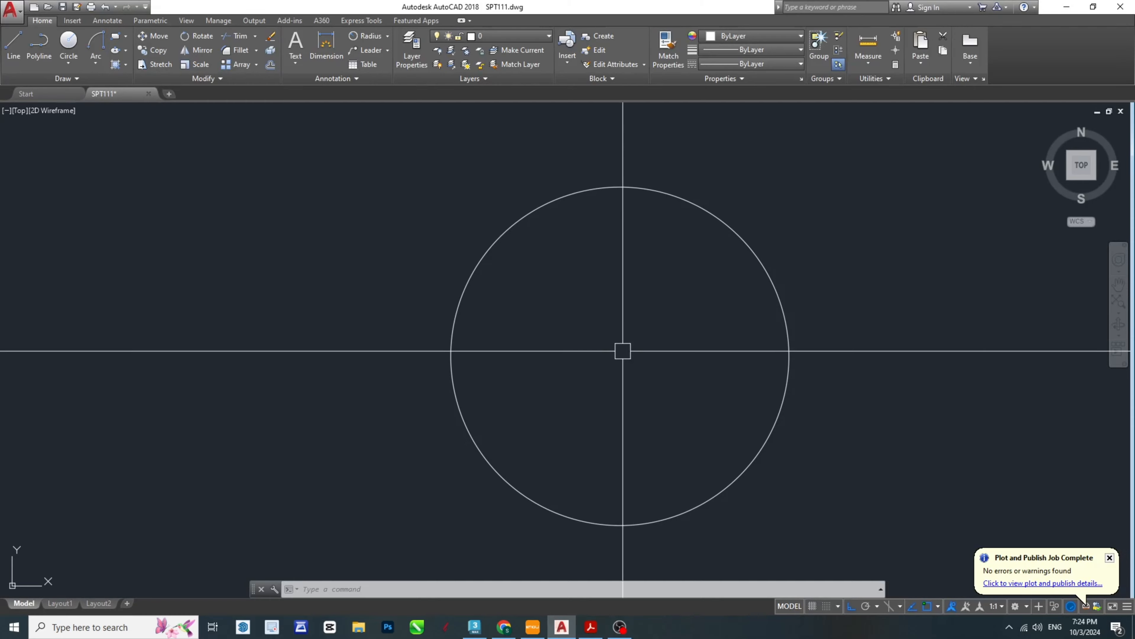
{"action": "key", "text": "Escape"}
{"action": "key", "text": "Escape"}
{"action": "key", "text": "Escape"}
- Measure the width of the body's flat top edge between the two corner fillets in the front view, without placing a dimension
{"action": "scroll", "coordinate": [677, 332], "scroll_direction": "down", "scroll_amount": 5}
{"action": "scroll", "coordinate": [628, 238], "scroll_direction": "up", "scroll_amount": 8}
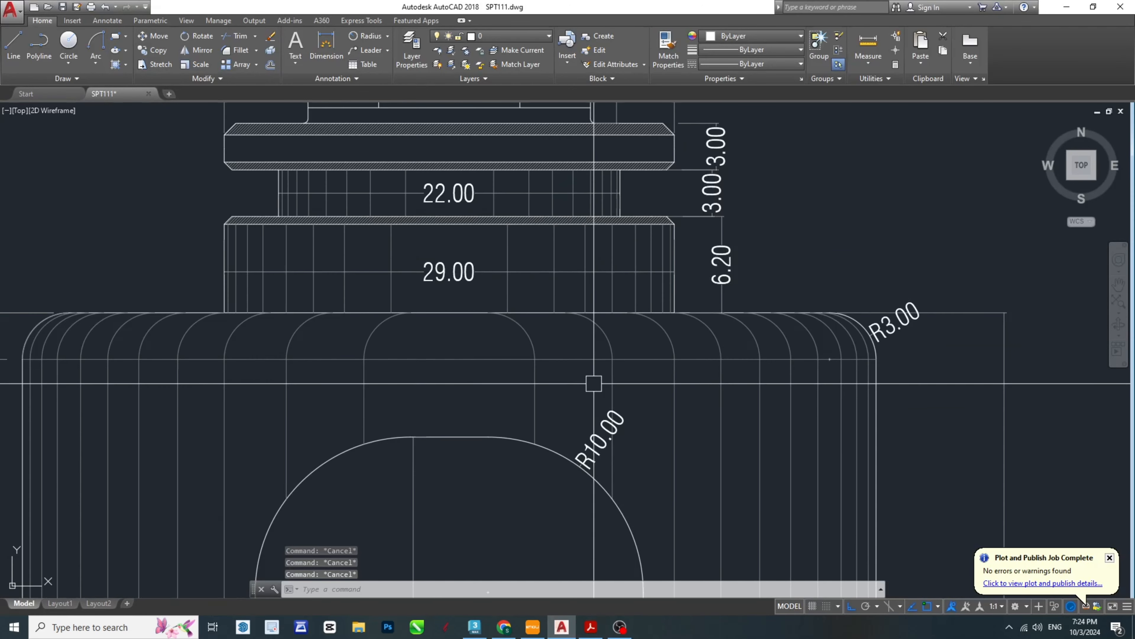
{"action": "key", "text": "Return"}
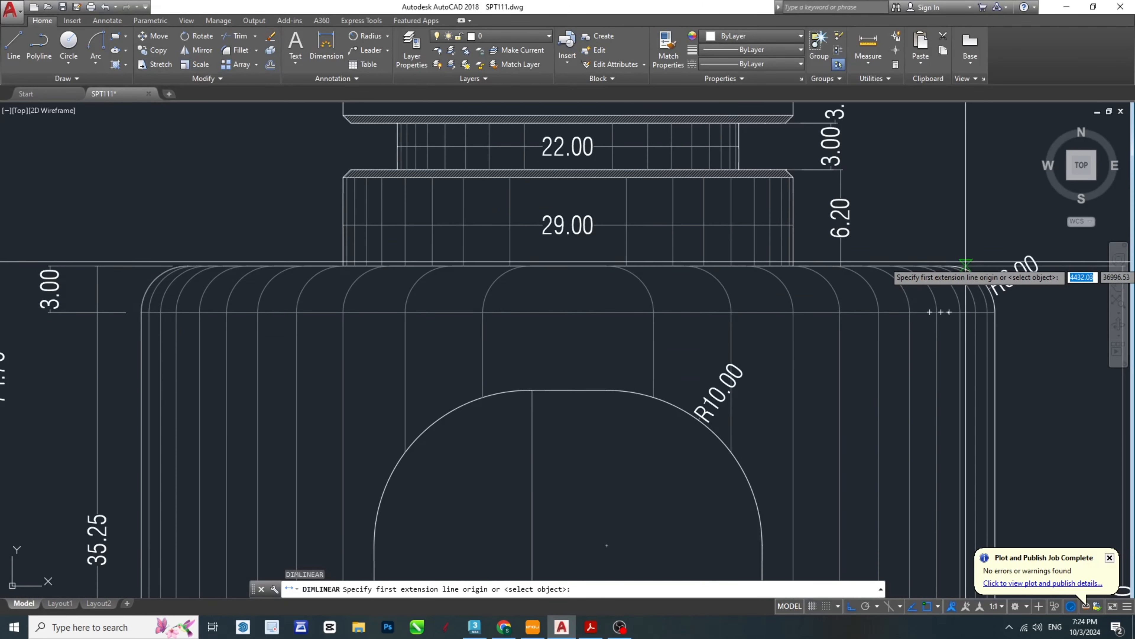
{"action": "left_click", "coordinate": [949, 265]}
{"action": "left_click", "coordinate": [186, 266]}
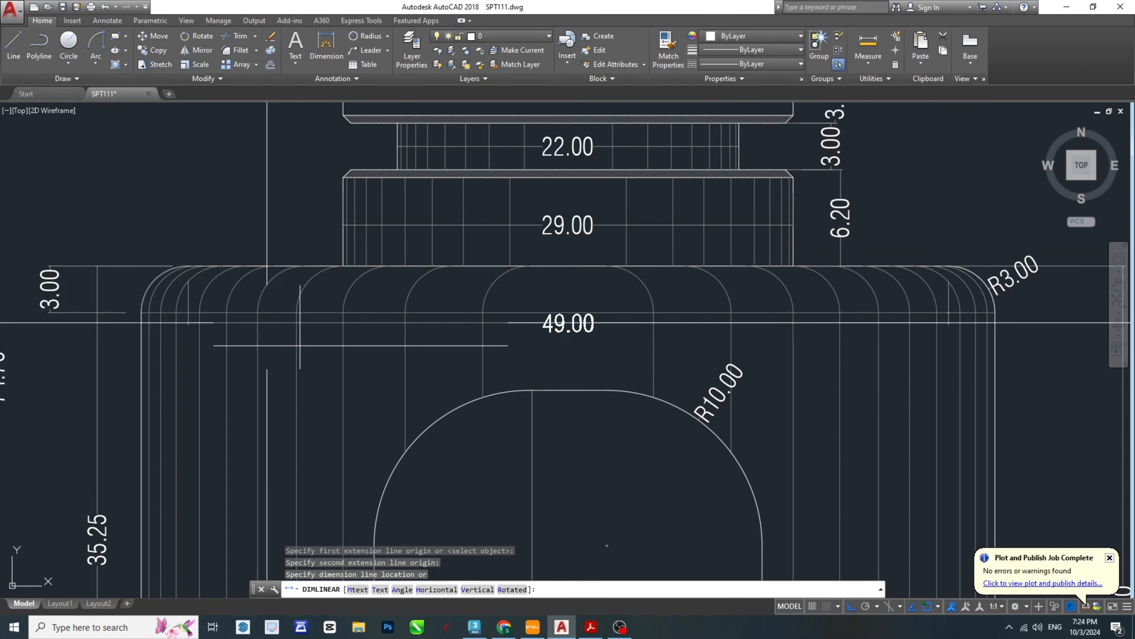
{"action": "scroll", "coordinate": [383, 390], "scroll_direction": "down", "scroll_amount": 2}
{"action": "scroll", "coordinate": [394, 418], "scroll_direction": "up", "scroll_amount": 4}
{"action": "key", "text": "Escape"}
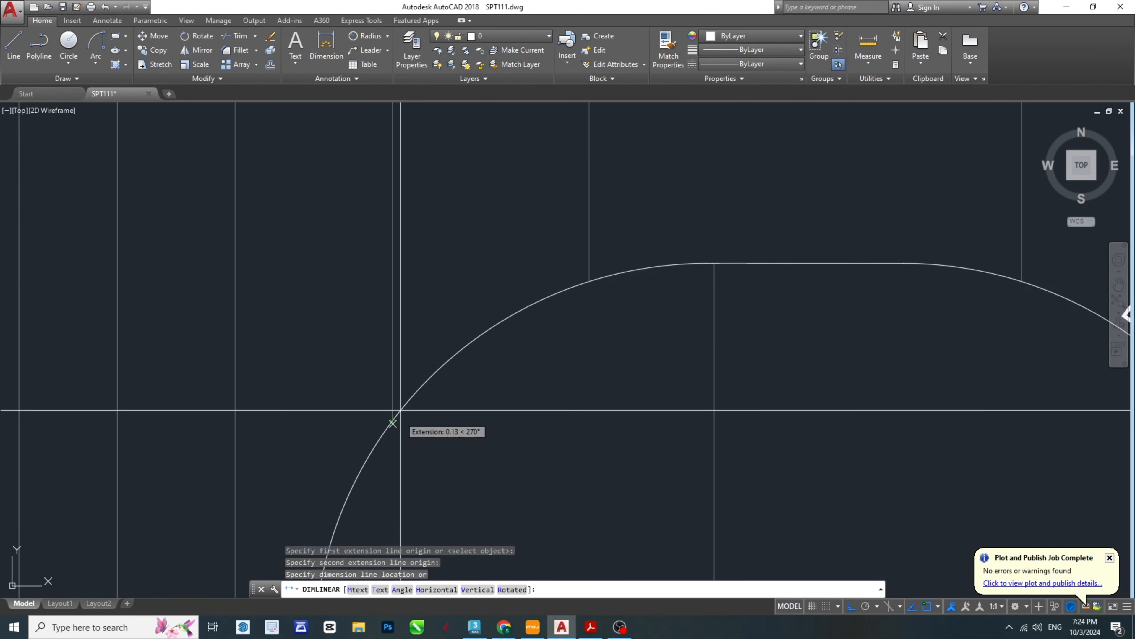
- Draw a circle with a 49 mm diameter concentric with the top view's outer circle
{"action": "scroll", "coordinate": [514, 337], "scroll_direction": "down", "scroll_amount": 10}
{"action": "scroll", "coordinate": [515, 338], "scroll_direction": "up", "scroll_amount": 5}
{"action": "middle_click_drag", "start_coordinate": [497, 368], "coordinate": [522, 416]}
{"action": "type", "text": "c"}
{"action": "key", "text": "Return"}
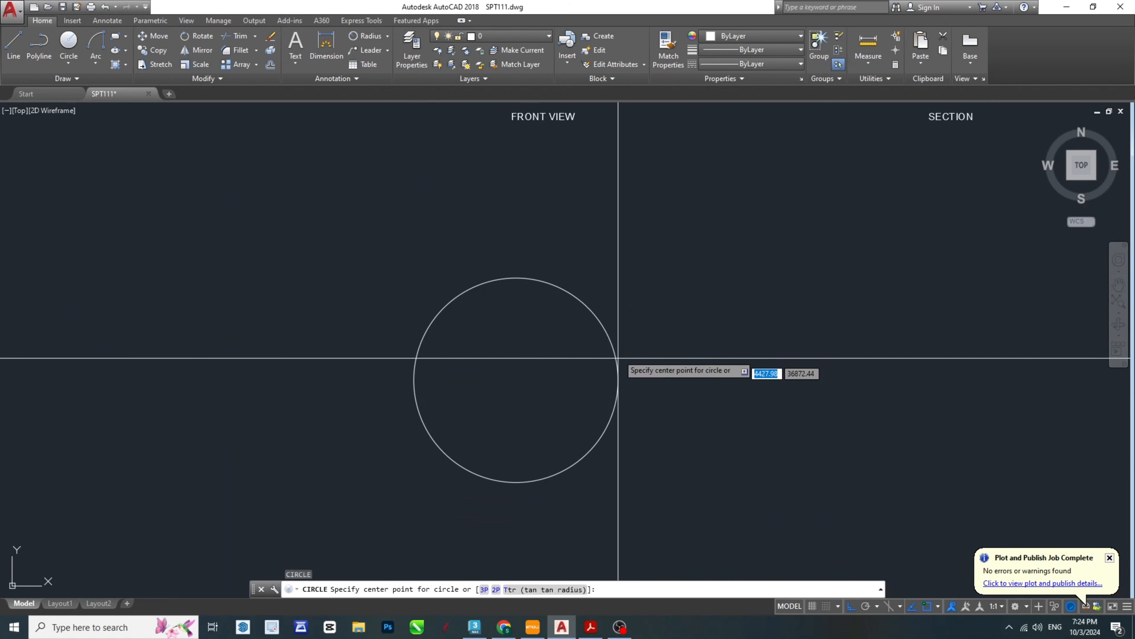
{"action": "left_click", "coordinate": [516, 379]}
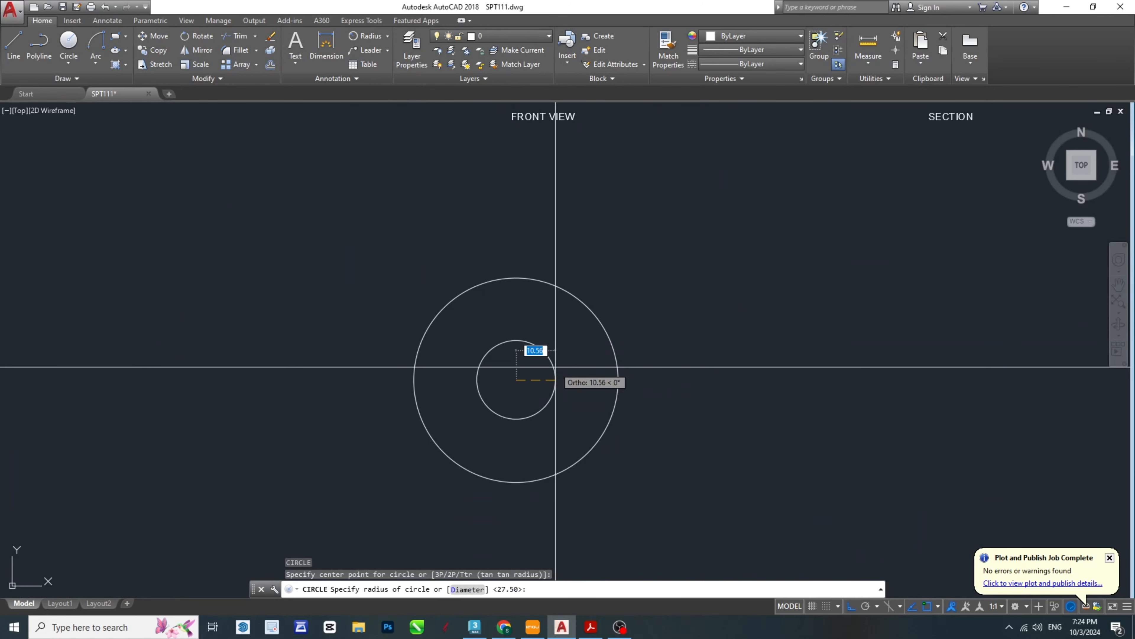
{"action": "type", "text": "49"}
{"action": "key", "text": "Return"}
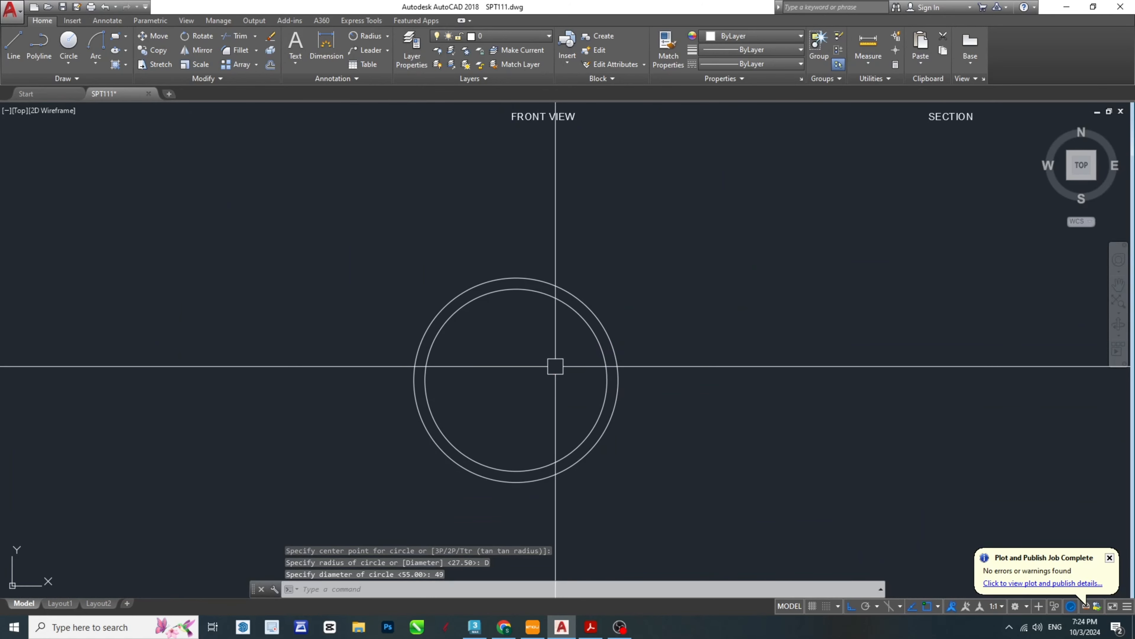
{"action": "key", "text": "Escape"}
- Compare the TOP VIEW in the SPT-Model PDF with the collar above the body in AutoCAD's front view
{"action": "left_click", "coordinate": [589, 628]}
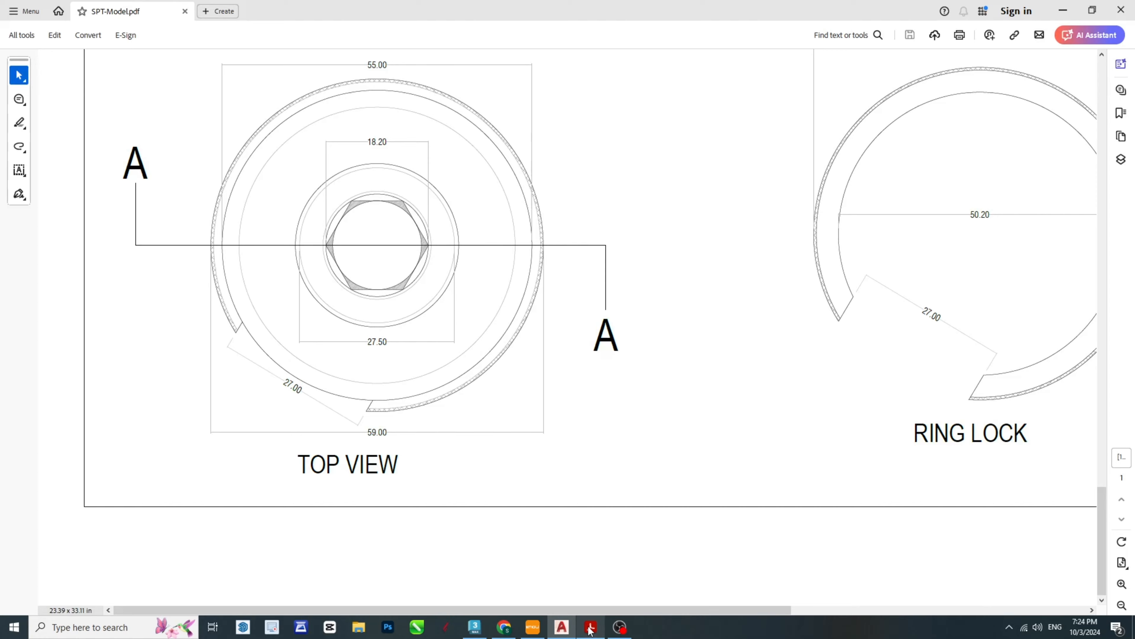
{"action": "scroll", "coordinate": [323, 251], "scroll_direction": "down", "scroll_amount": 2, "text": "ctrl"}
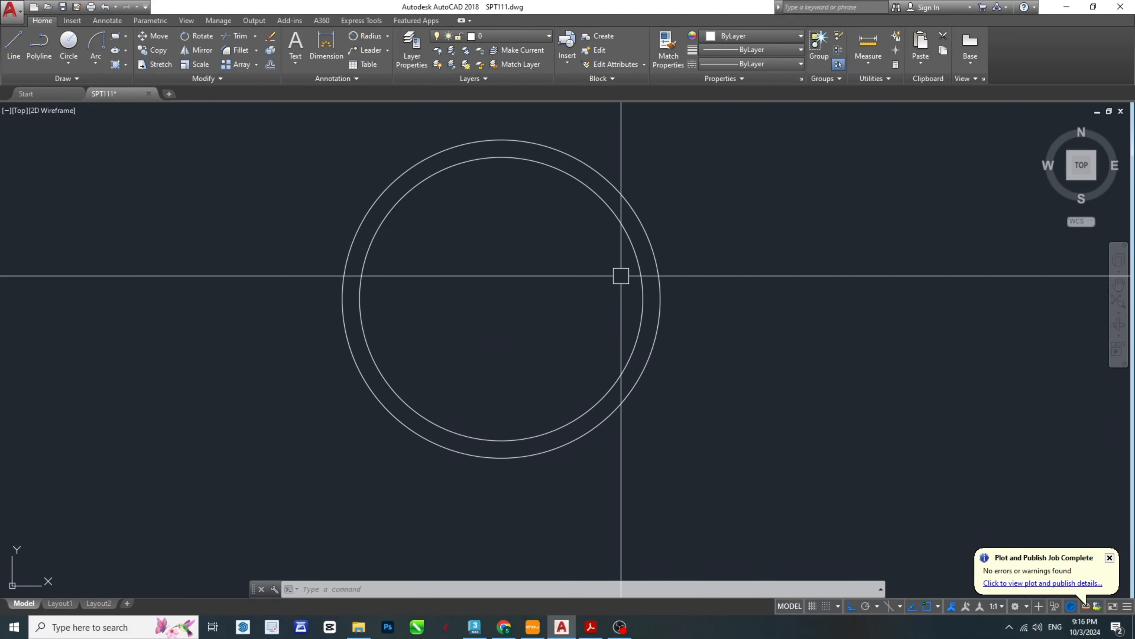
{"action": "scroll", "coordinate": [612, 432], "scroll_direction": "down", "scroll_amount": 2}
{"action": "scroll", "coordinate": [611, 432], "scroll_direction": "down", "scroll_amount": 3}
{"action": "scroll", "coordinate": [610, 241], "scroll_direction": "up", "scroll_amount": 10}
{"action": "key", "text": "Escape"}
{"action": "key", "text": "Escape"}
{"action": "key", "text": "Escape"}
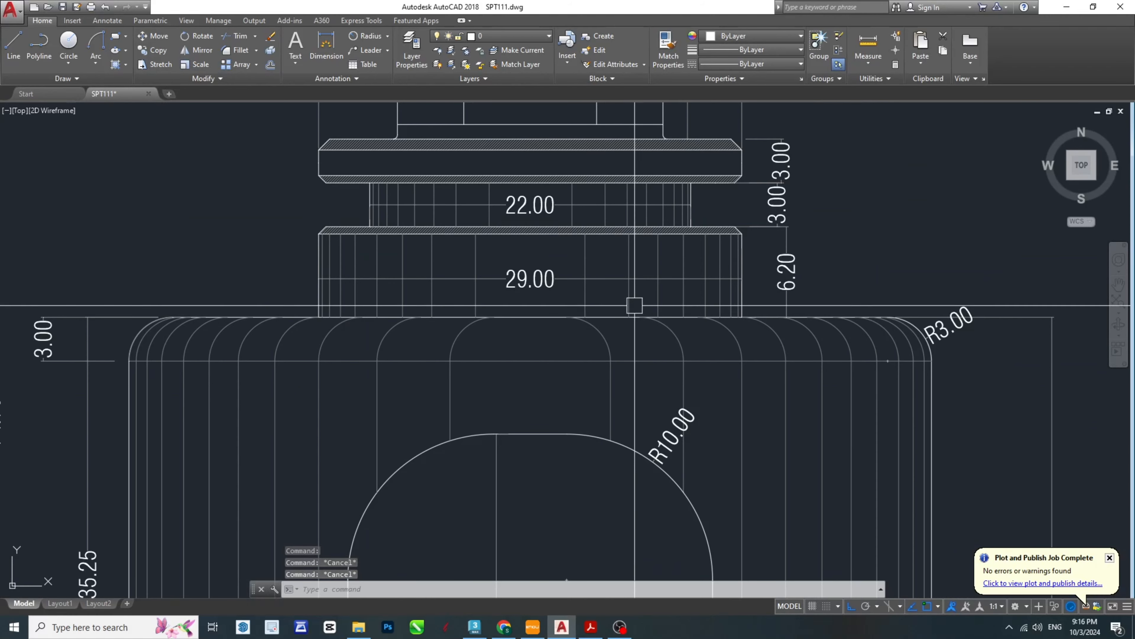
{"action": "middle_click_drag", "start_coordinate": [677, 384], "coordinate": [635, 332]}
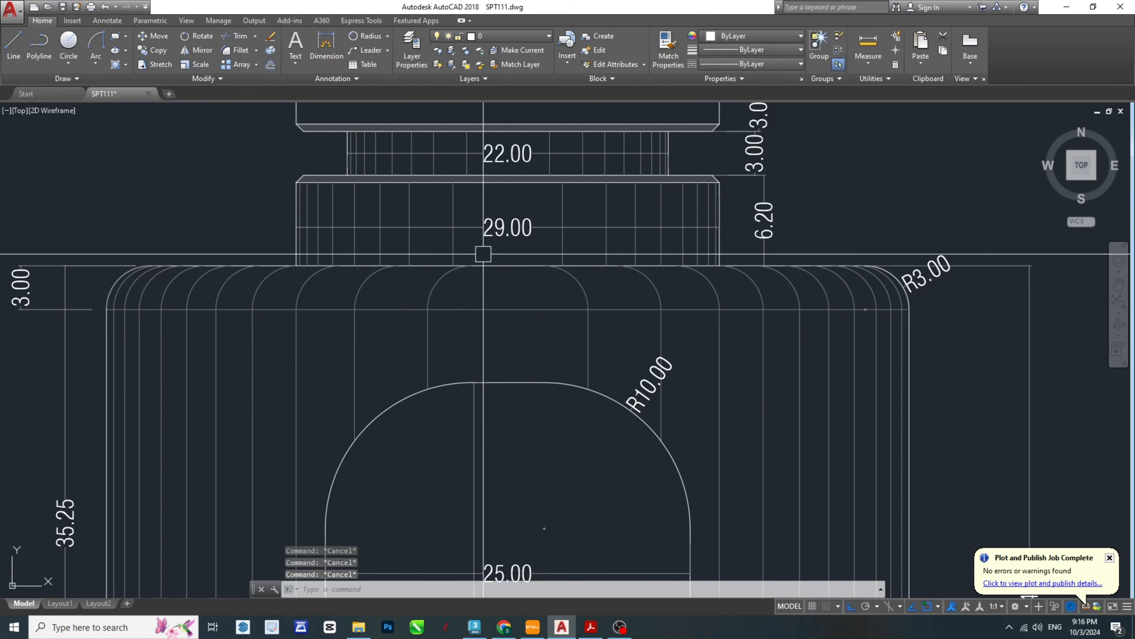
{"action": "scroll", "coordinate": [564, 239], "scroll_direction": "down", "scroll_amount": 8}
{"action": "mouse_move", "coordinate": [560, 571]}
{"action": "middle_mouse_down"}
{"action": "mouse_move", "coordinate": [554, 468]}
{"action": "mouse_move", "coordinate": [532, 482]}
{"action": "middle_mouse_up"}
{"action": "scroll", "coordinate": [553, 450], "scroll_direction": "up", "scroll_amount": 4}
- Draw a circle with a 29 mm diameter concentric with the top view's two outer circles
{"action": "type", "text": "c"}
{"action": "key", "text": "Return"}
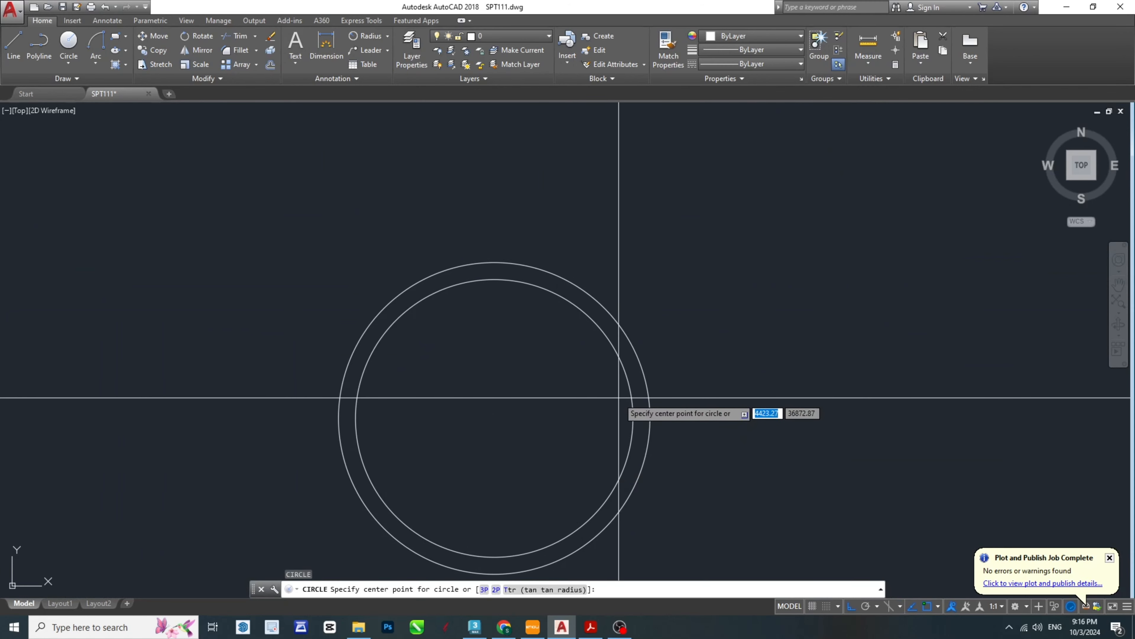
{"action": "left_click", "coordinate": [494, 418]}
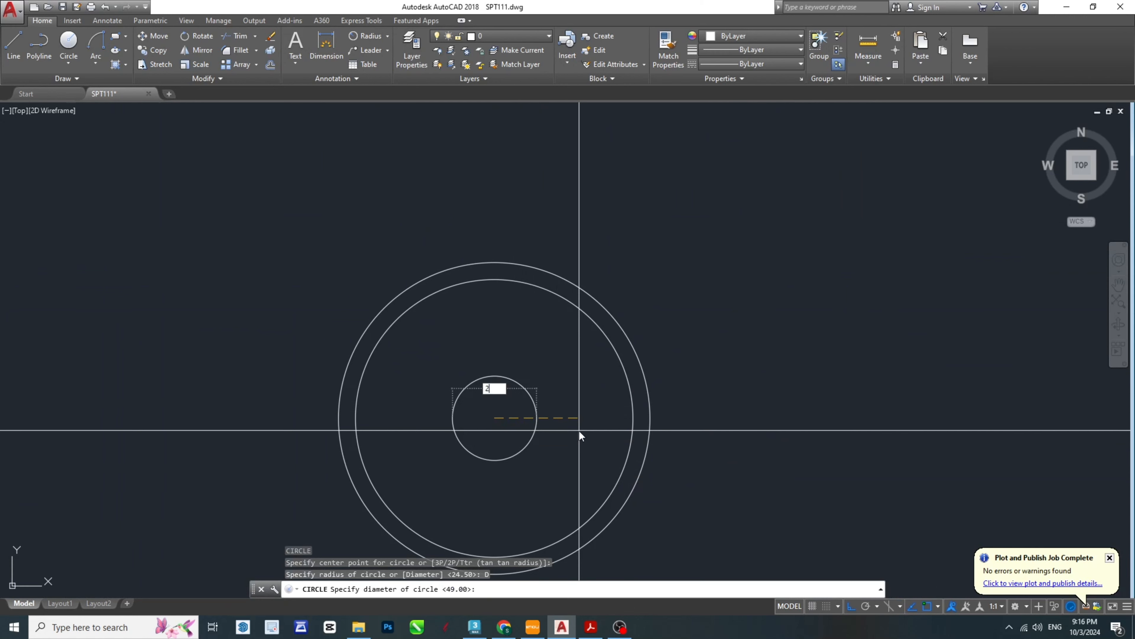
{"action": "type", "text": "9"}
{"action": "key", "text": "Return"}
{"action": "scroll", "coordinate": [578, 430], "scroll_direction": "down", "scroll_amount": 6}
{"action": "key", "text": "Escape"}
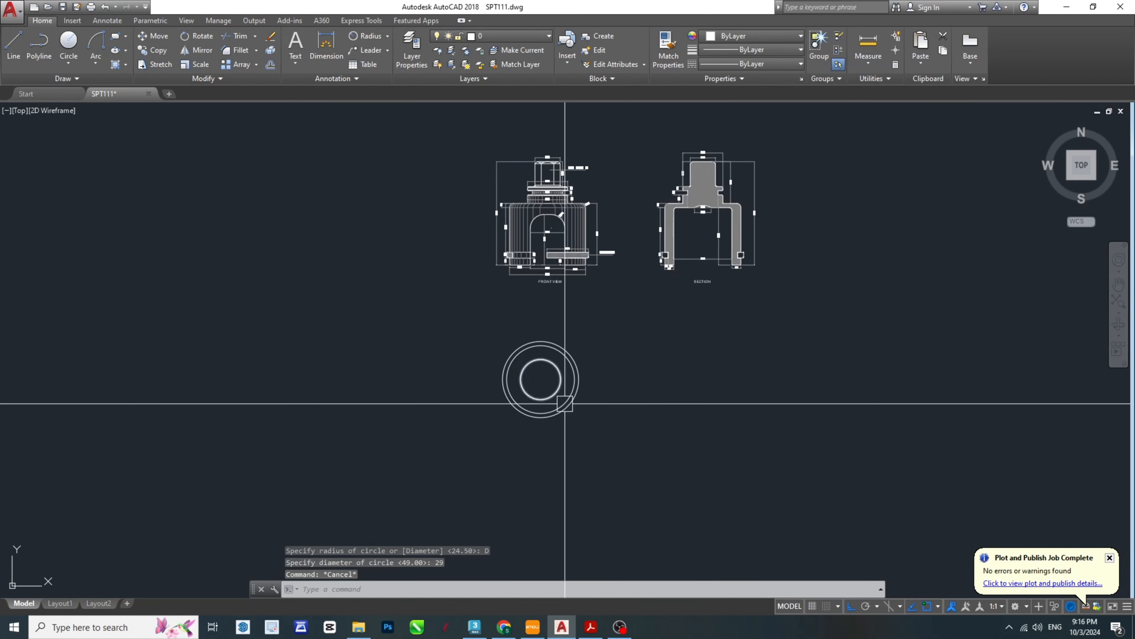
- Measure the chamfer at the upper corner of the front view's top flange, without placing a dimension
{"action": "scroll", "coordinate": [574, 200], "scroll_direction": "up", "scroll_amount": 4}
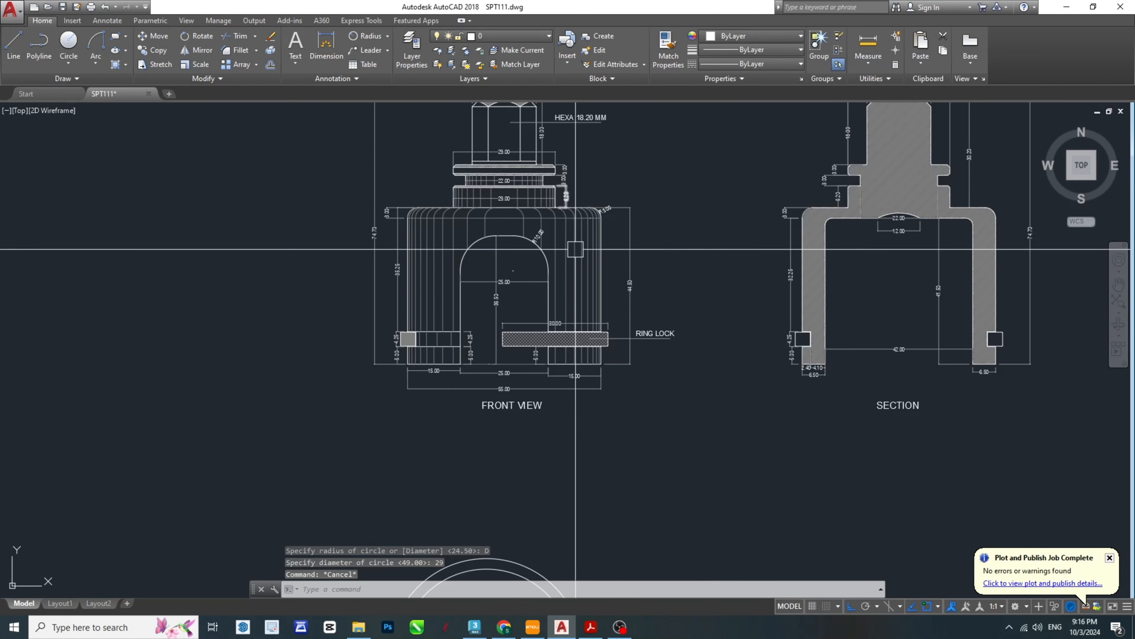
{"action": "scroll", "coordinate": [494, 172], "scroll_direction": "up", "scroll_amount": 6}
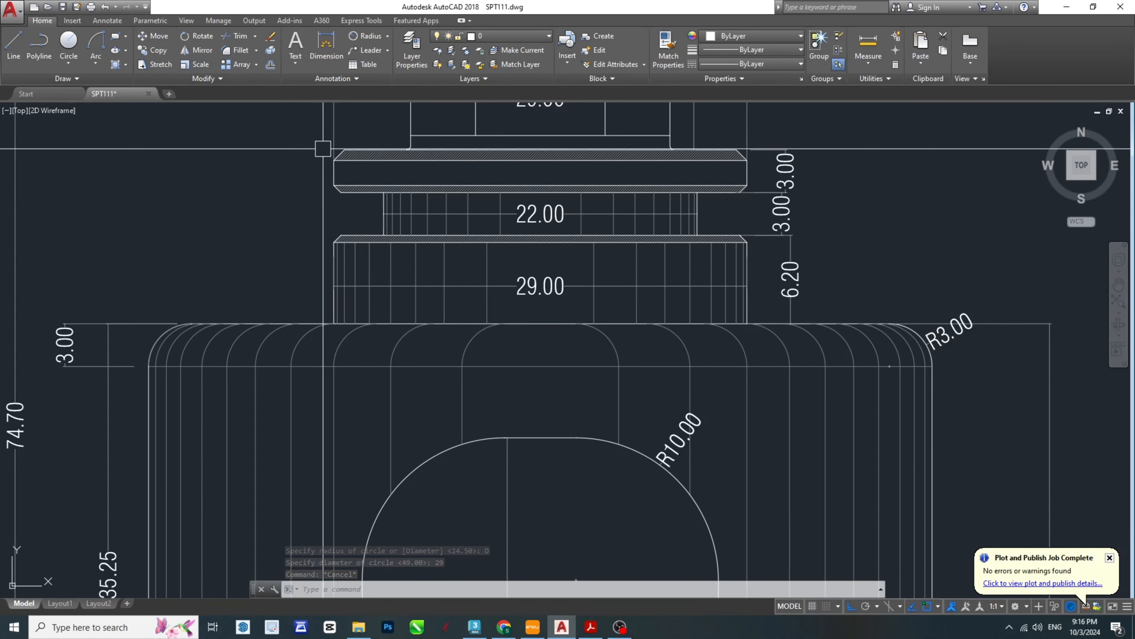
{"action": "key", "text": "Escape"}
{"action": "mouse_move", "coordinate": [725, 155]}
{"action": "middle_mouse_down"}
{"action": "mouse_move", "coordinate": [629, 343]}
{"action": "mouse_move", "coordinate": [665, 389]}
{"action": "middle_mouse_up"}
{"action": "key", "text": "Escape"}
{"action": "scroll", "coordinate": [643, 351], "scroll_direction": "up", "scroll_amount": 2}
{"action": "type", "text": "D"}
{"action": "left_click", "coordinate": [676, 385]}
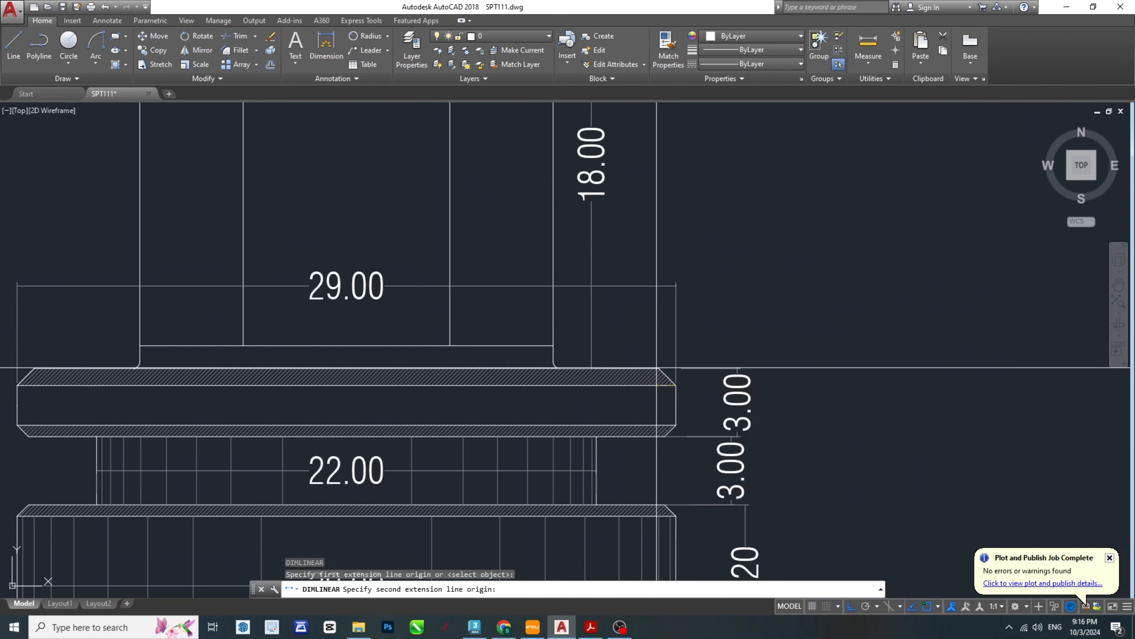
{"action": "left_click", "coordinate": [658, 368]}
{"action": "scroll", "coordinate": [714, 272], "scroll_direction": "down", "scroll_amount": 12}
{"action": "key", "text": "Escape"}
{"action": "scroll", "coordinate": [682, 409], "scroll_direction": "up", "scroll_amount": 10}
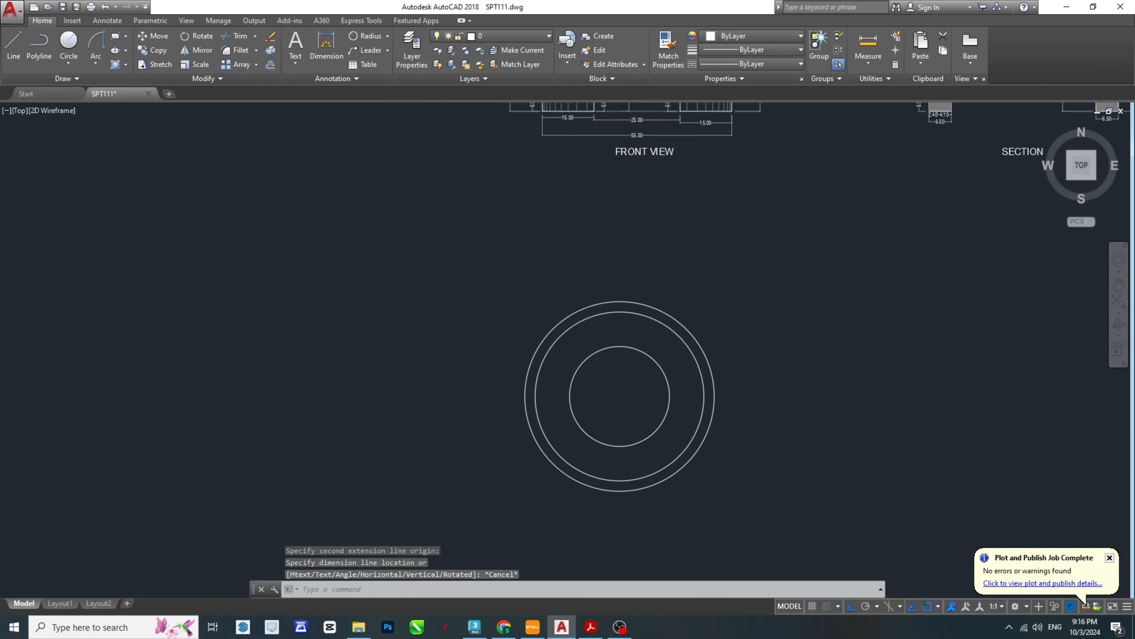
{"action": "key", "text": "Escape"}
{"action": "key", "text": "Escape"}
{"action": "key", "text": "Escape"}
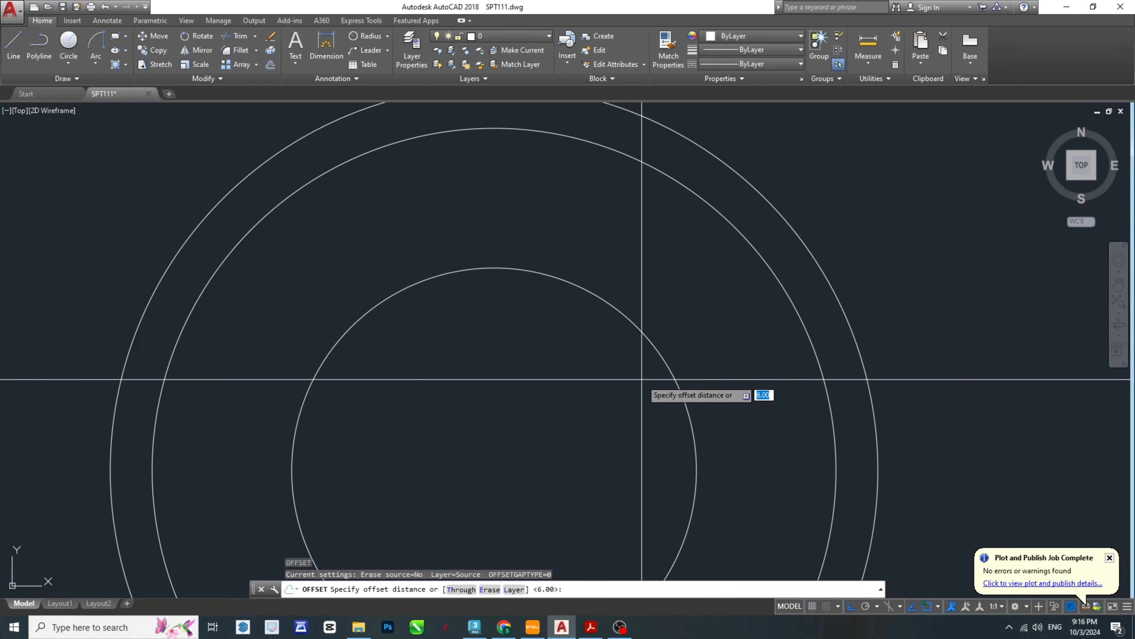
{"action": "key", "text": "Return"}
{"action": "left_click", "coordinate": [654, 350]}
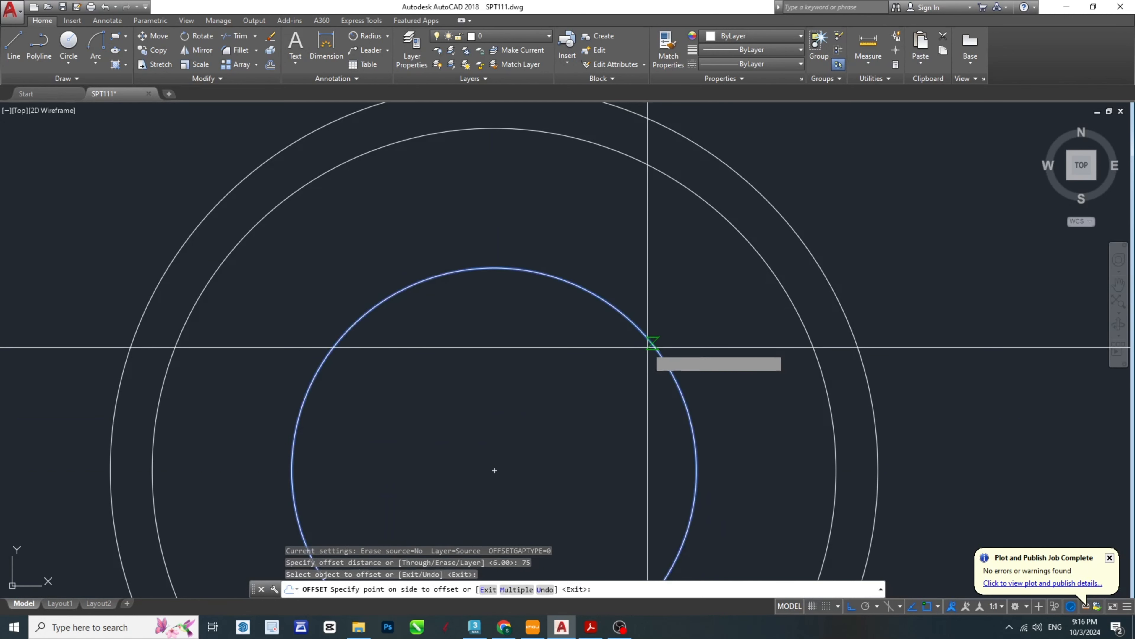
{"action": "left_click", "coordinate": [605, 379]}
{"action": "scroll", "coordinate": [638, 378], "scroll_direction": "down", "scroll_amount": 5}
{"action": "scroll", "coordinate": [671, 340], "scroll_direction": "up", "scroll_amount": 6}
{"action": "key", "text": "Escape"}
{"action": "key", "text": "Escape"}
{"action": "key", "text": "Escape"}
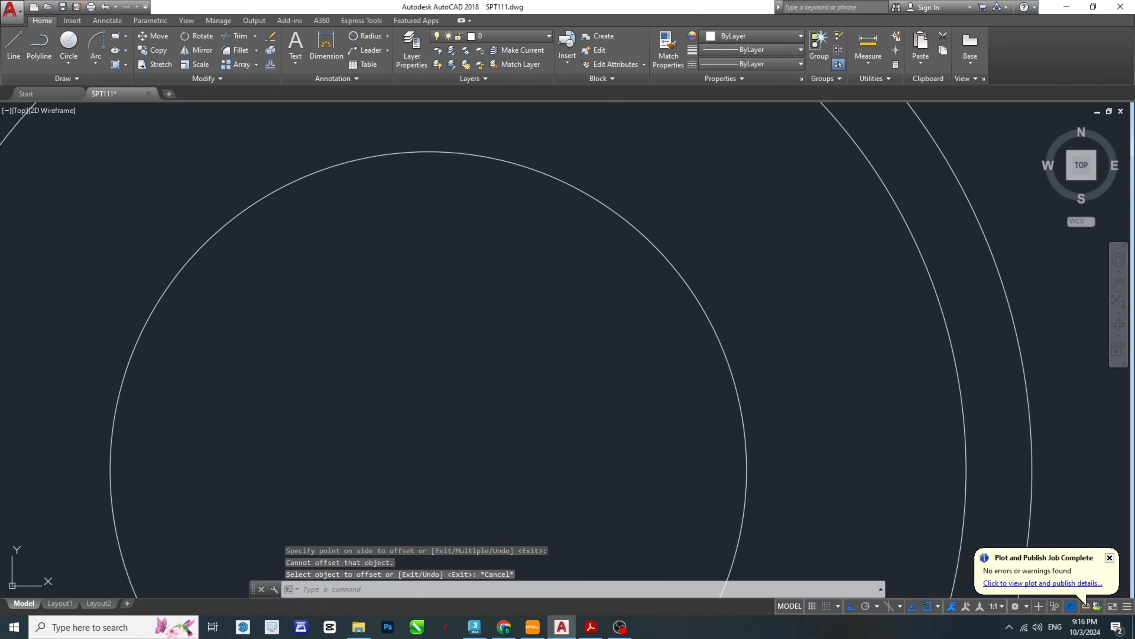
- Offset the top view's 29 mm circle inward by 0.75 mm
{"action": "type", "text": "o"}
{"action": "key", "text": "space"}
{"action": "type", "text": "."}
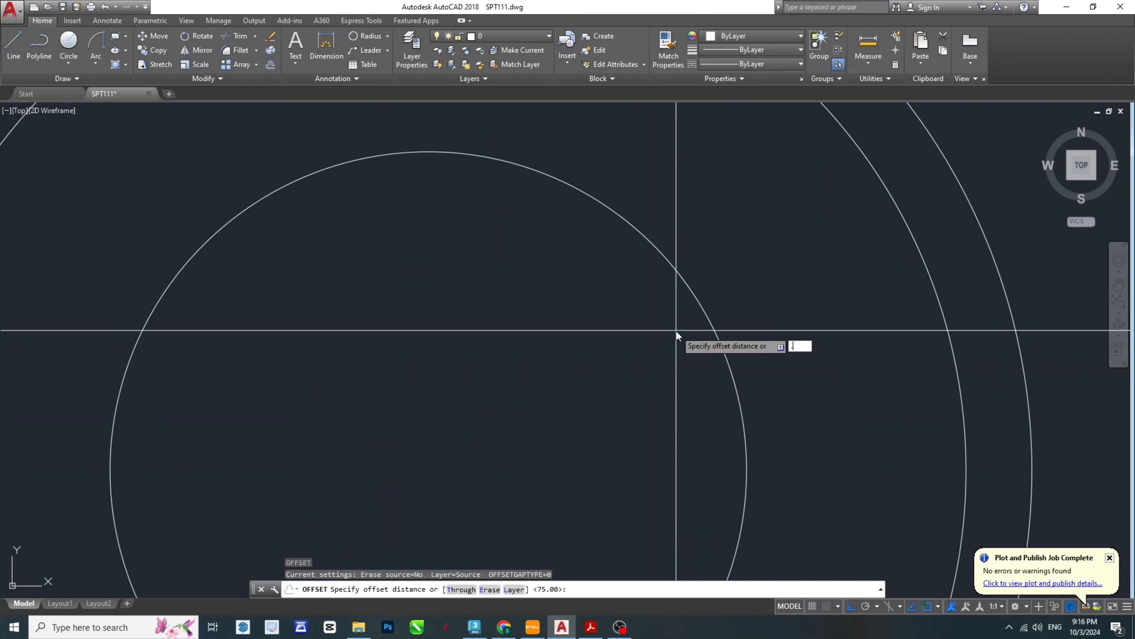
{"action": "type", "text": "75"}
{"action": "key", "text": "Return"}
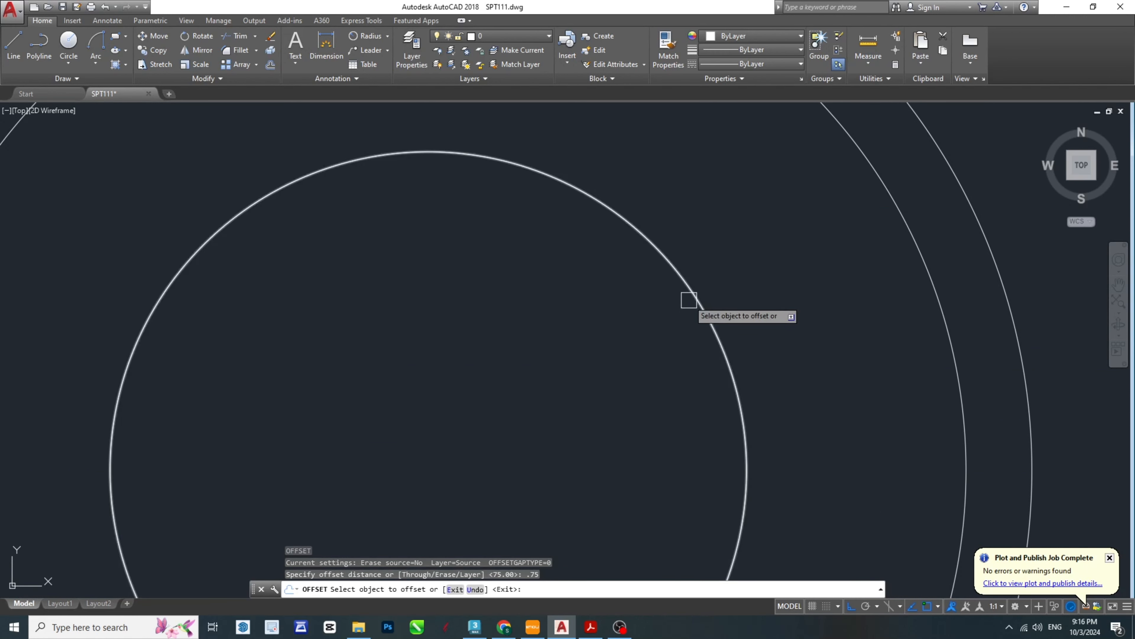
{"action": "left_click", "coordinate": [689, 299]}
{"action": "left_click", "coordinate": [612, 360]}
{"action": "key", "text": "Escape"}
{"action": "key", "text": "Escape"}
- Check the hexagon's dimension in the TOP VIEW of the SPT-Model PDF, and return to AutoCAD
{"action": "scroll", "coordinate": [667, 316], "scroll_direction": "down", "scroll_amount": 5}
{"action": "middle_click_drag", "start_coordinate": [666, 316], "coordinate": [619, 412]}
{"action": "scroll", "coordinate": [666, 374], "scroll_direction": "down", "scroll_amount": 4}
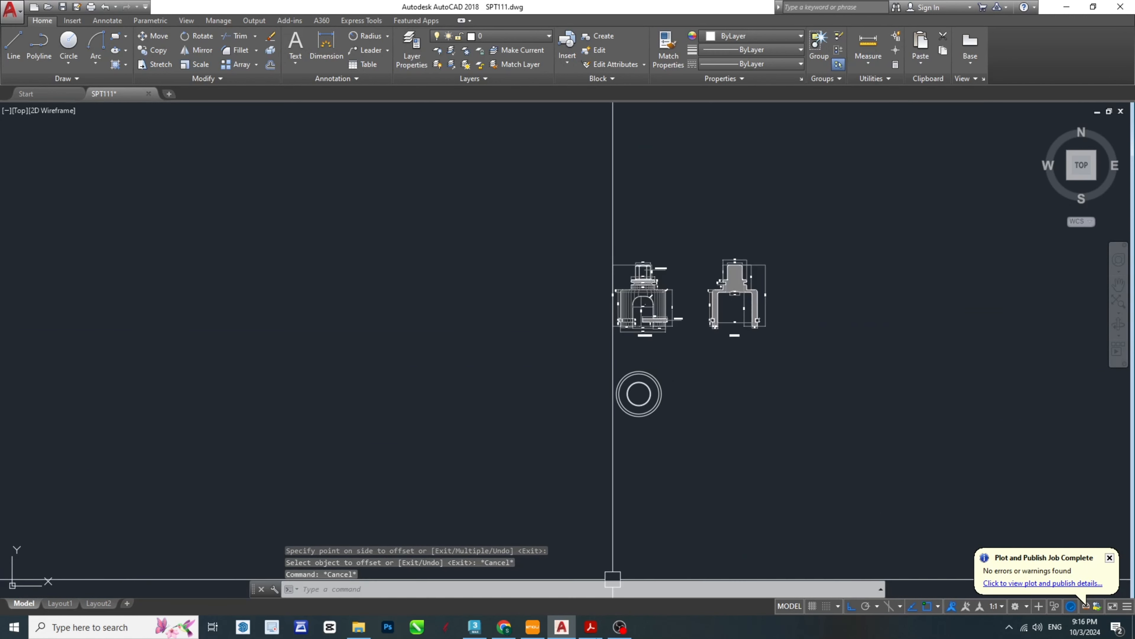
{"action": "left_click", "coordinate": [589, 631]}
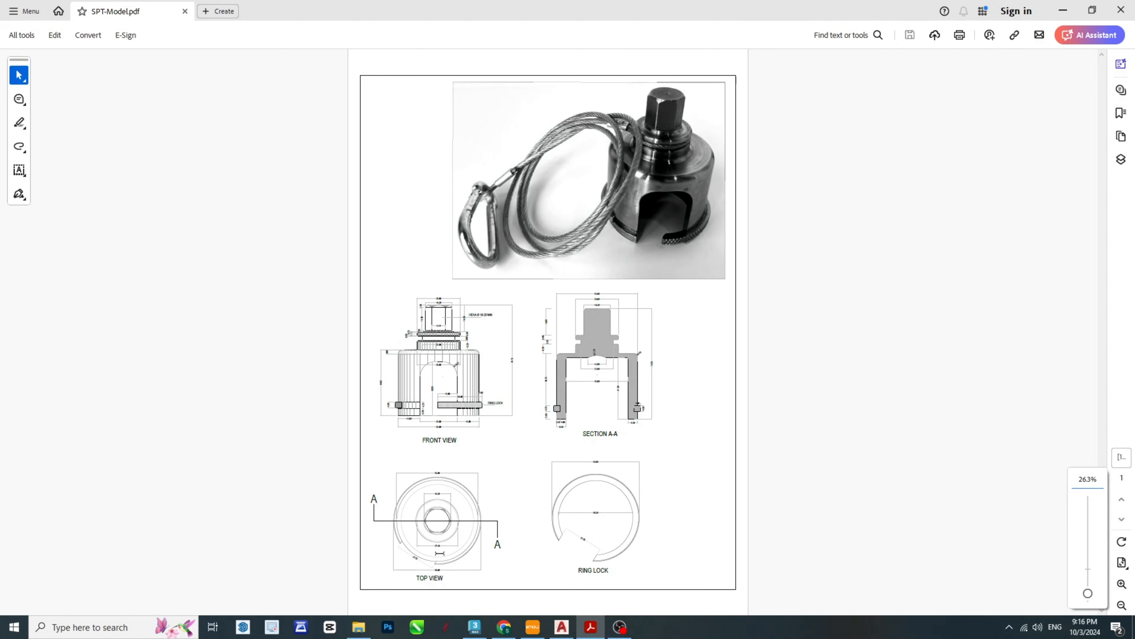
{"action": "scroll", "coordinate": [441, 549], "scroll_direction": "up", "scroll_amount": 6, "text": "ctrl"}
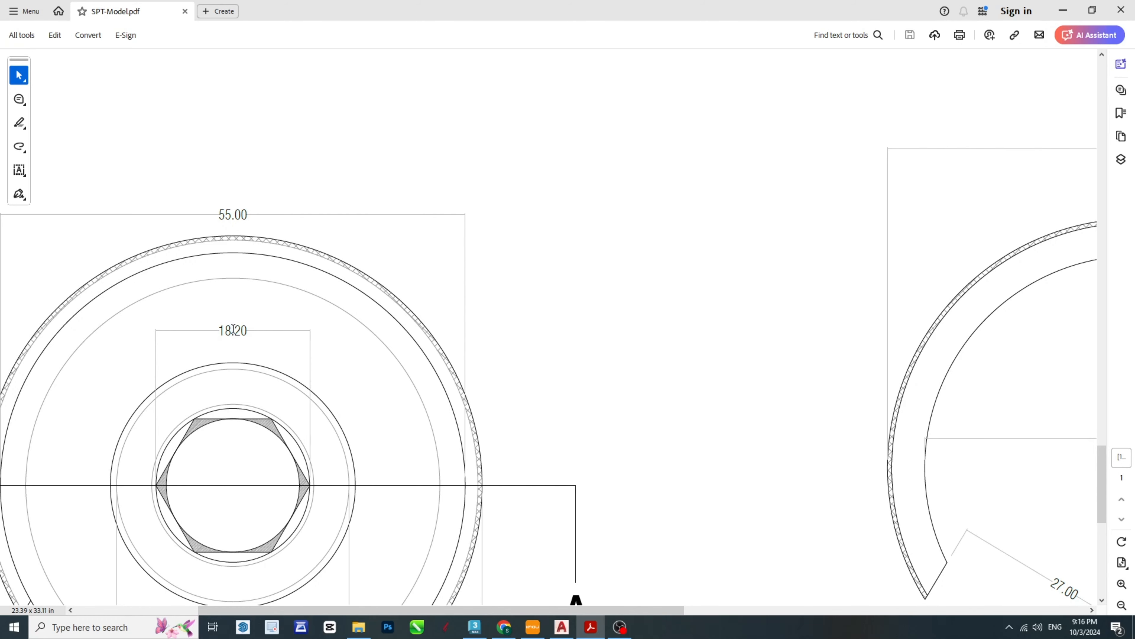
{"action": "left_click", "coordinate": [589, 636]}
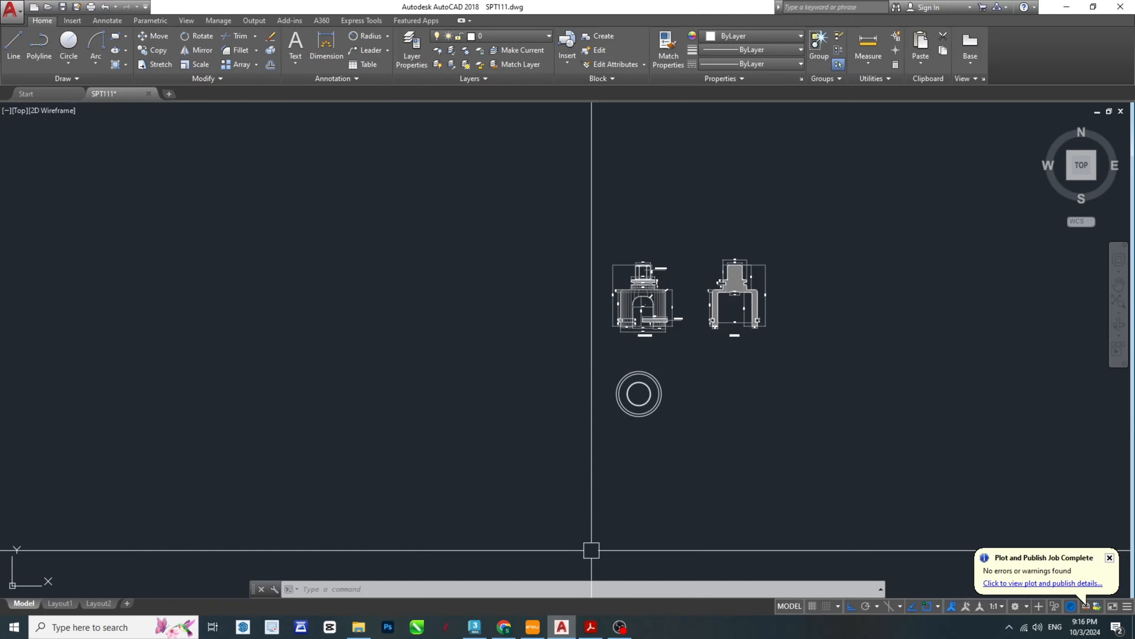
- Draw a circle with an 18.20 mm diameter at the common centre of the top view's circles
{"action": "scroll", "coordinate": [636, 401], "scroll_direction": "up", "scroll_amount": 10}
{"action": "key", "text": "Escape"}
{"action": "key", "text": "Escape"}
{"action": "key", "text": "Escape"}
{"action": "middle_click_drag", "start_coordinate": [707, 255], "coordinate": [583, 421]}
{"action": "type", "text": "c"}
{"action": "key", "text": "Return"}
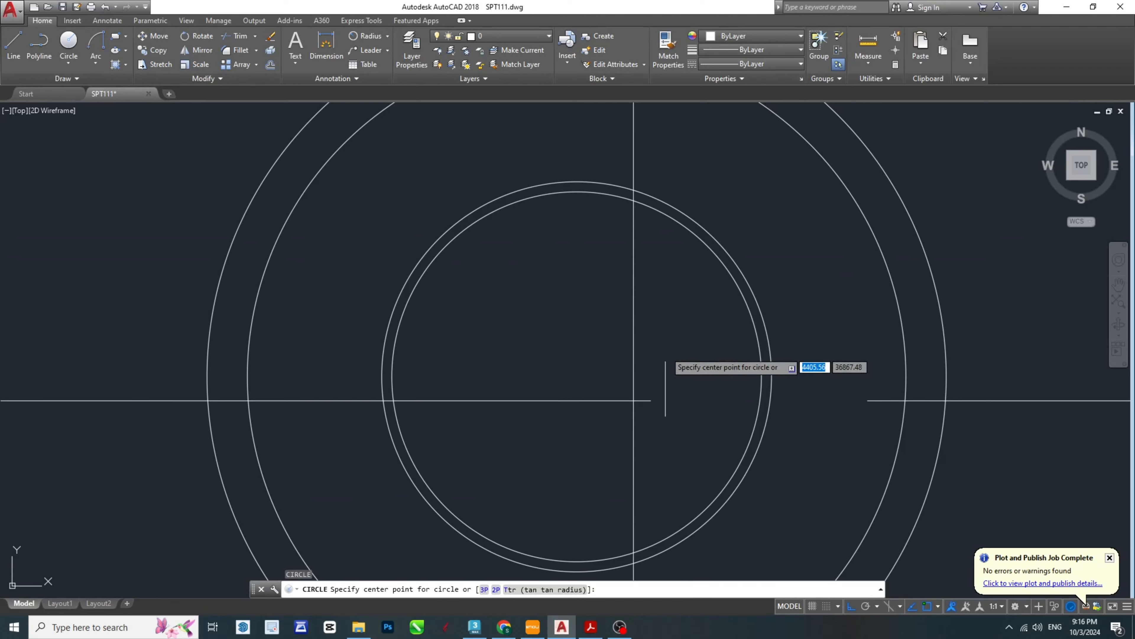
{"action": "left_click", "coordinate": [576, 376]}
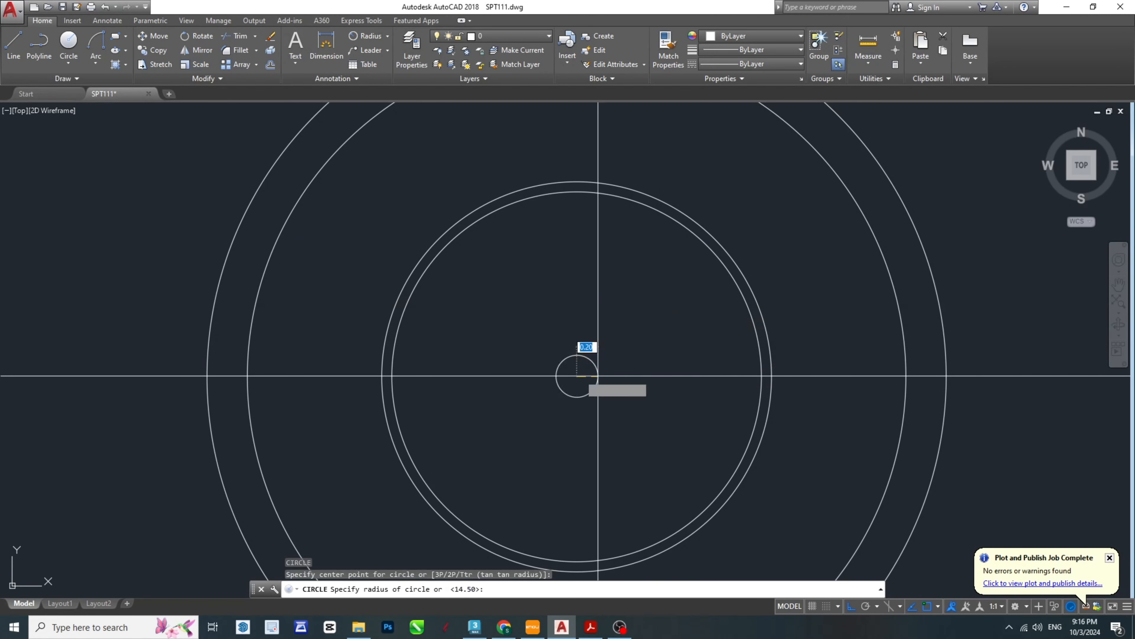
{"action": "type", "text": "d"}
{"action": "key", "text": "Return"}
{"action": "type", "text": "18."}
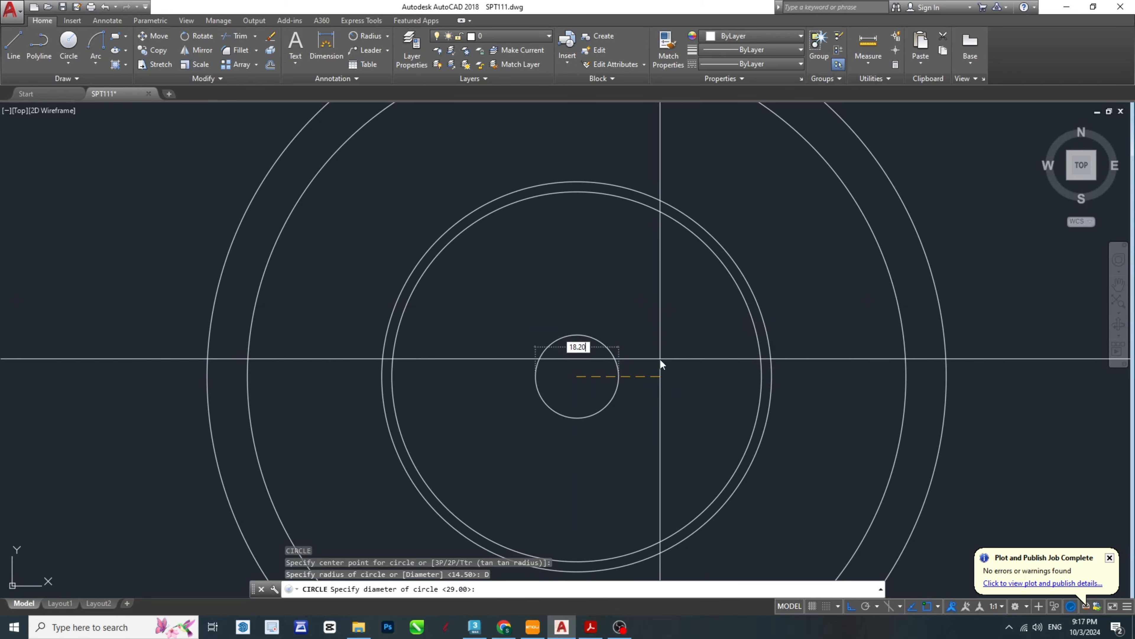
{"action": "type", "text": "20"}
{"action": "key", "text": "Return"}
{"action": "key", "text": "Escape"}
{"action": "key", "text": "Escape"}
{"action": "middle_click_drag", "start_coordinate": [694, 431], "coordinate": [631, 398]}
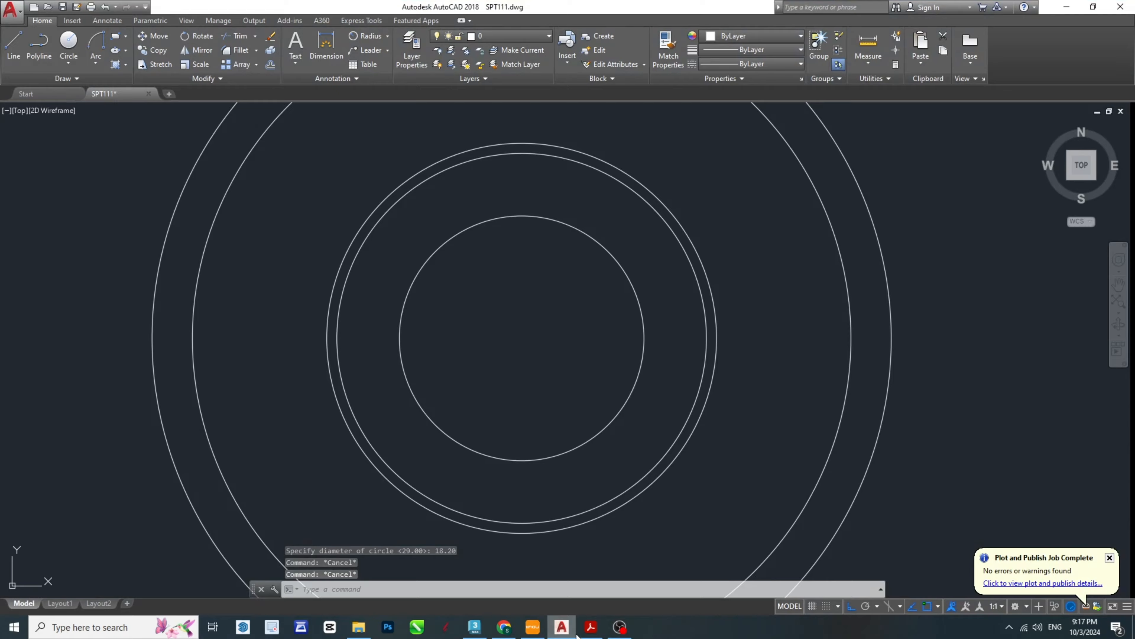
- Examine how the hexagon fits between its inner and outer circles in the SPT-Model PDF's TOP VIEW, and return to AutoCAD
{"action": "left_click", "coordinate": [587, 629]}
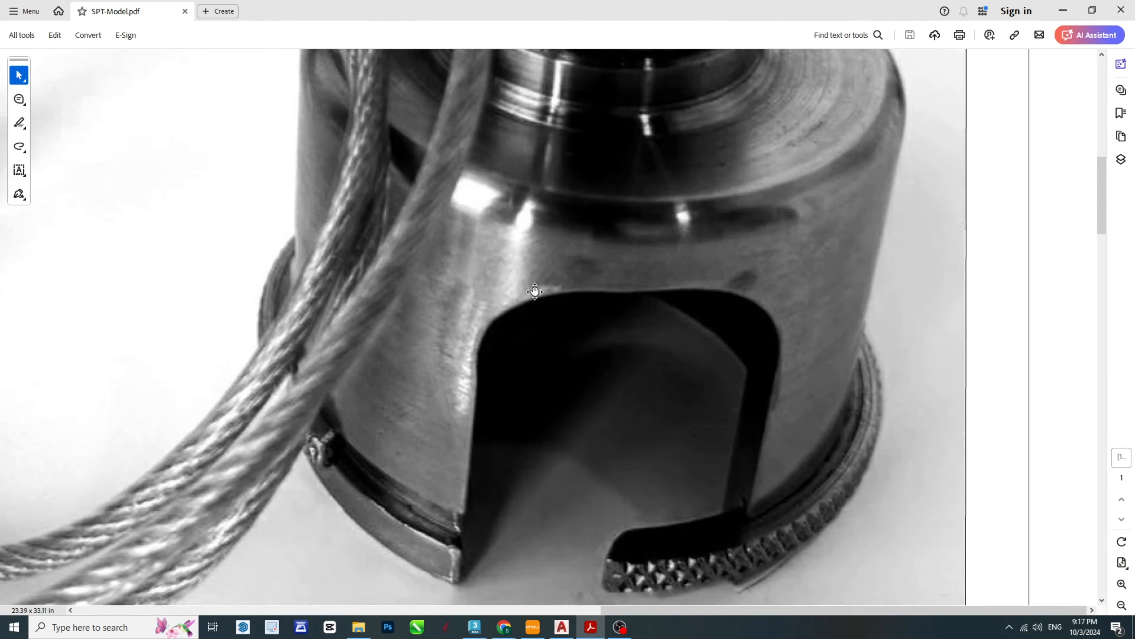
{"action": "scroll", "coordinate": [567, 369], "scroll_direction": "up", "scroll_amount": 8}
{"action": "scroll", "coordinate": [568, 369], "scroll_direction": "down", "scroll_amount": 6}
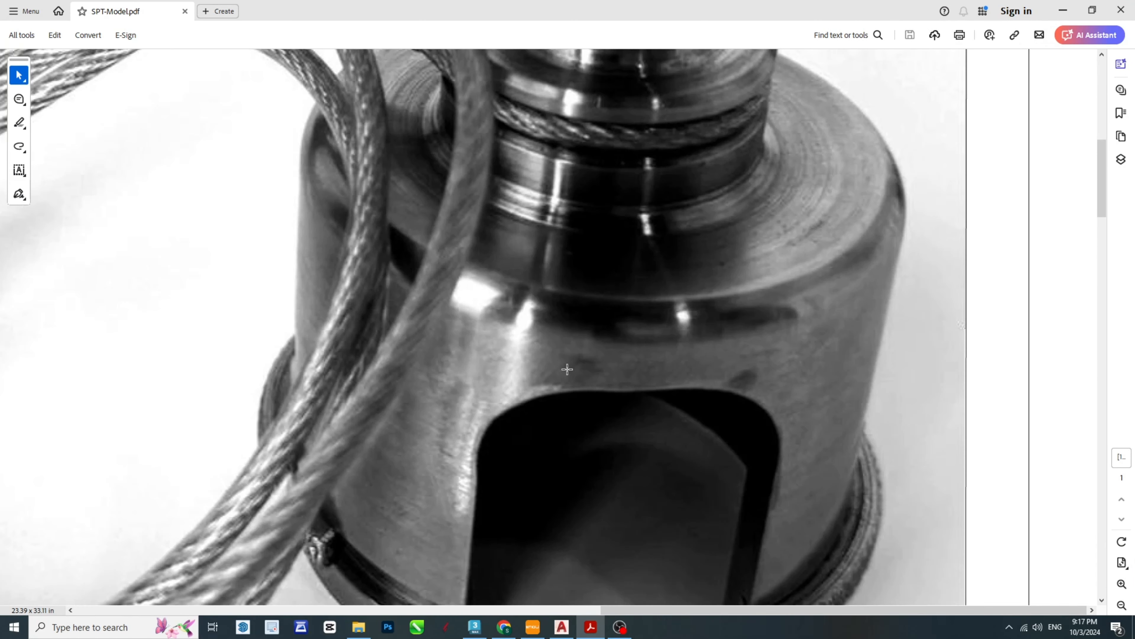
{"action": "scroll", "coordinate": [567, 369], "scroll_direction": "down", "scroll_amount": 10, "text": "ctrl"}
{"action": "scroll", "coordinate": [496, 427], "scroll_direction": "up", "scroll_amount": 7, "text": "ctrl"}
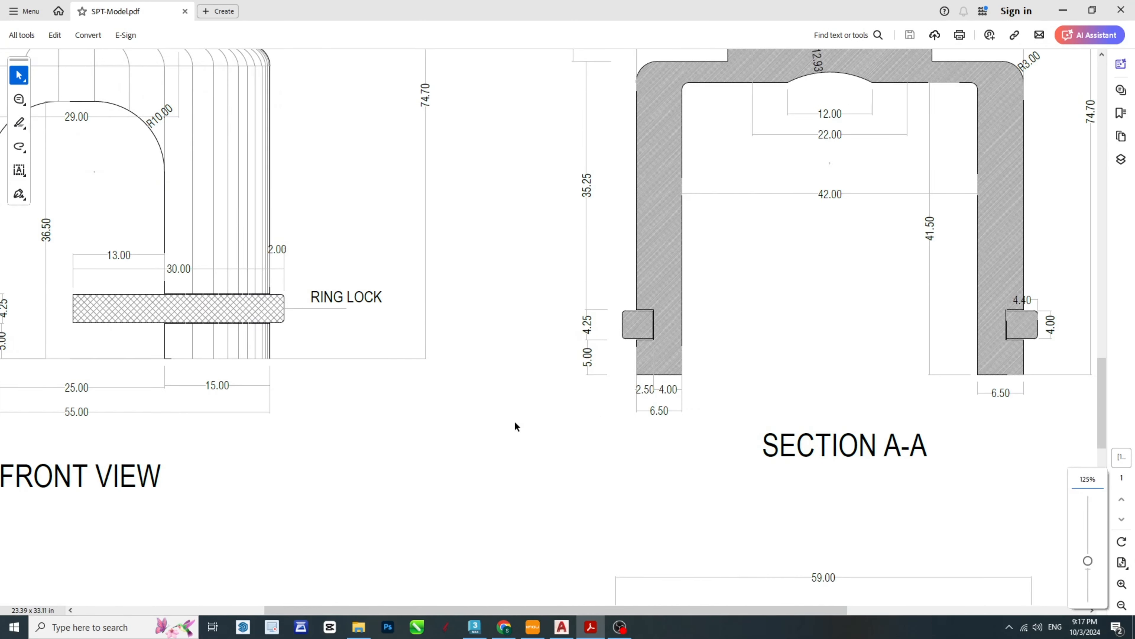
{"action": "scroll", "coordinate": [515, 423], "scroll_direction": "down", "scroll_amount": 4, "text": "ctrl"}
{"action": "scroll", "coordinate": [322, 602], "scroll_direction": "down", "scroll_amount": 4}
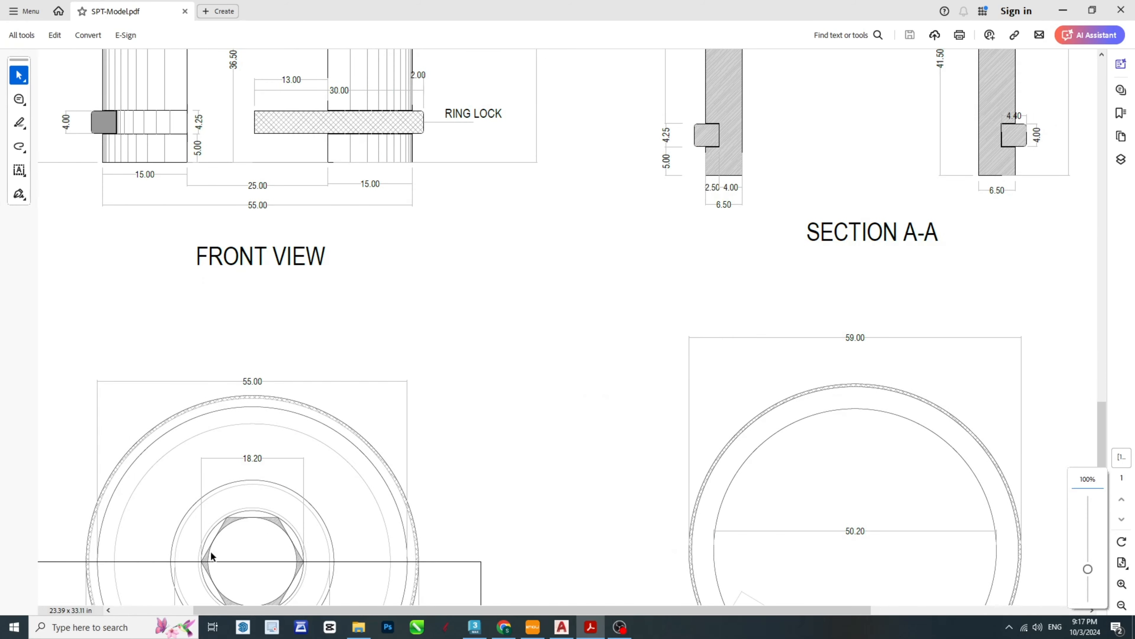
{"action": "scroll", "coordinate": [213, 554], "scroll_direction": "up", "scroll_amount": 8, "text": "ctrl"}
{"action": "scroll", "coordinate": [544, 331], "scroll_direction": "down", "scroll_amount": 5, "text": "ctrl"}
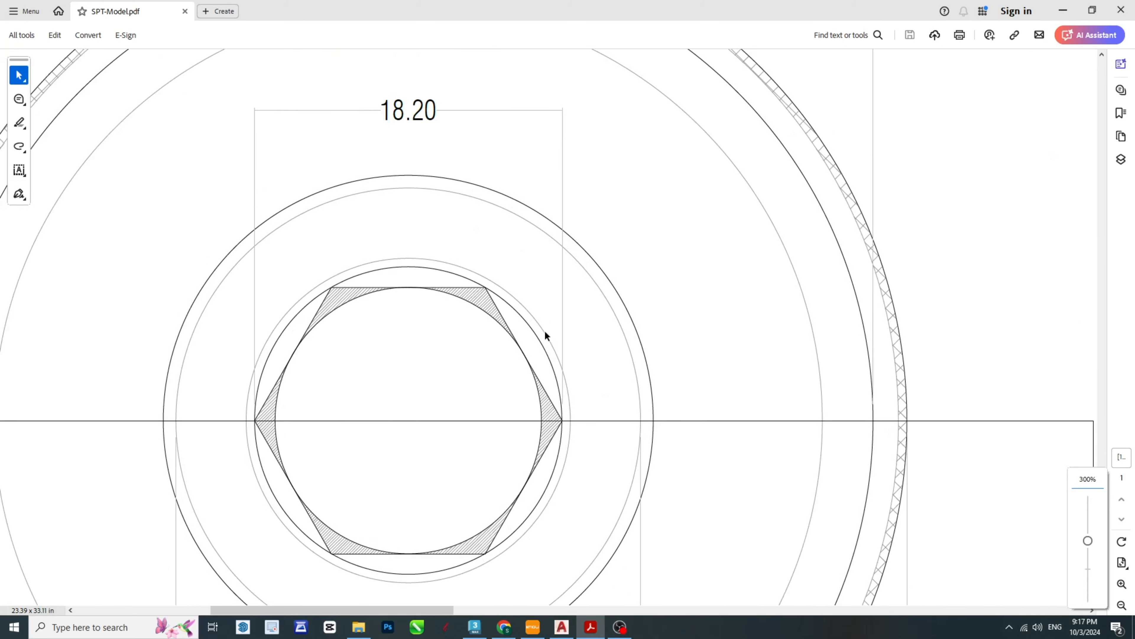
{"action": "scroll", "coordinate": [405, 416], "scroll_direction": "up", "scroll_amount": 3, "text": "ctrl"}
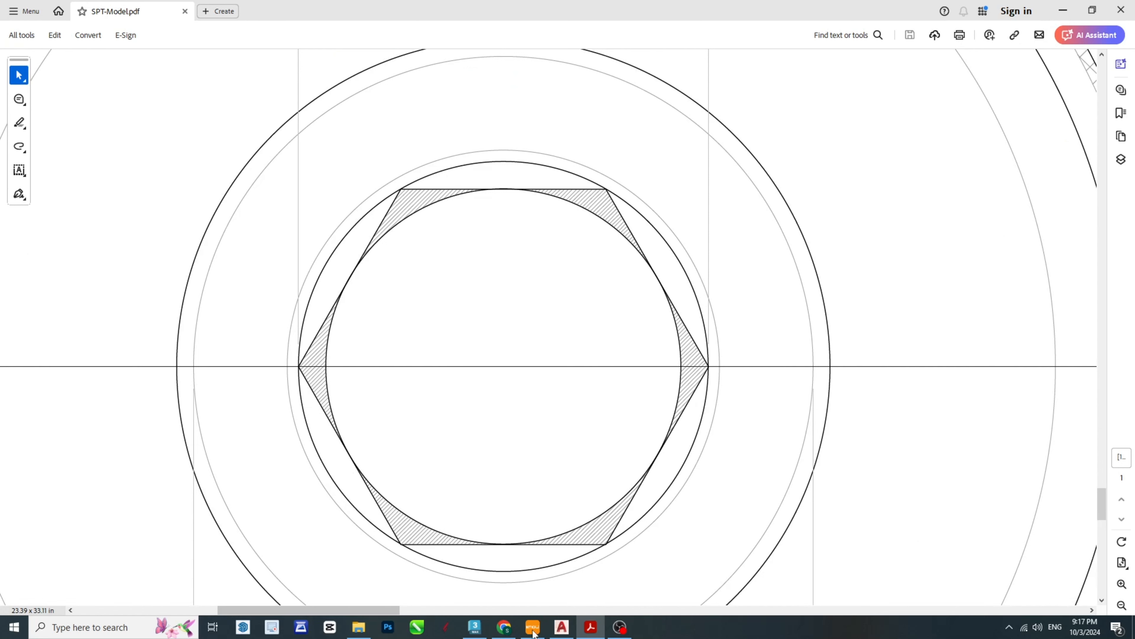
{"action": "left_click", "coordinate": [563, 631]}
- Draw a six-sided polygon inscribed in the top view's 18.20 mm circle, centred on it with one vertex at the circle's top quadrant
{"action": "scroll", "coordinate": [507, 296], "scroll_direction": "down", "scroll_amount": 4}
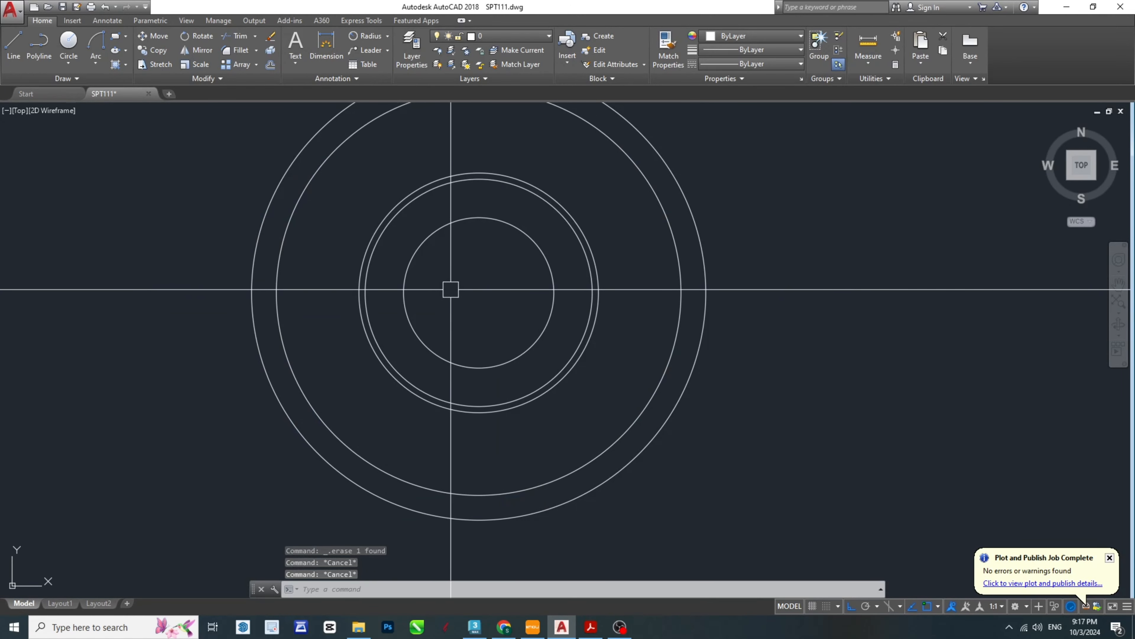
{"action": "type", "text": "L"}
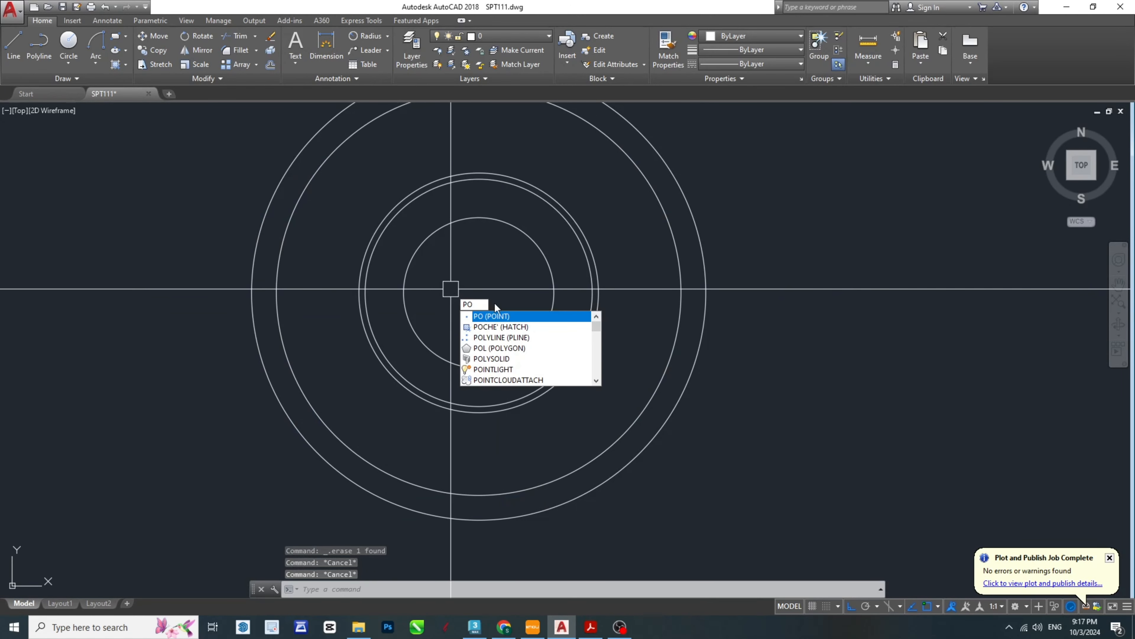
{"action": "left_click", "coordinate": [496, 317]}
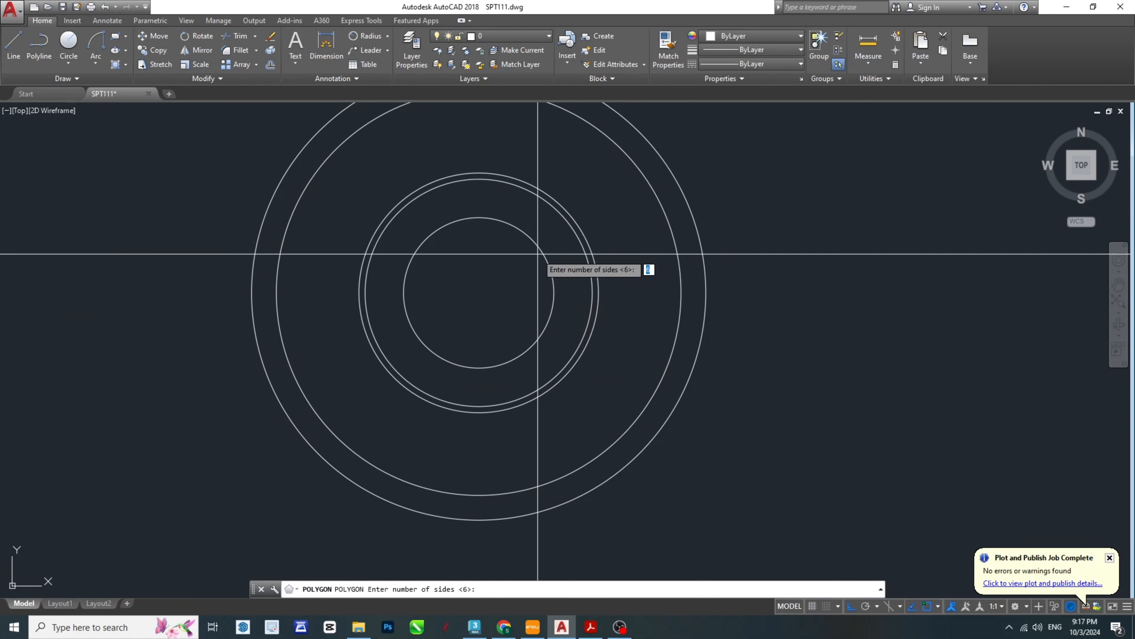
{"action": "key", "text": "Return"}
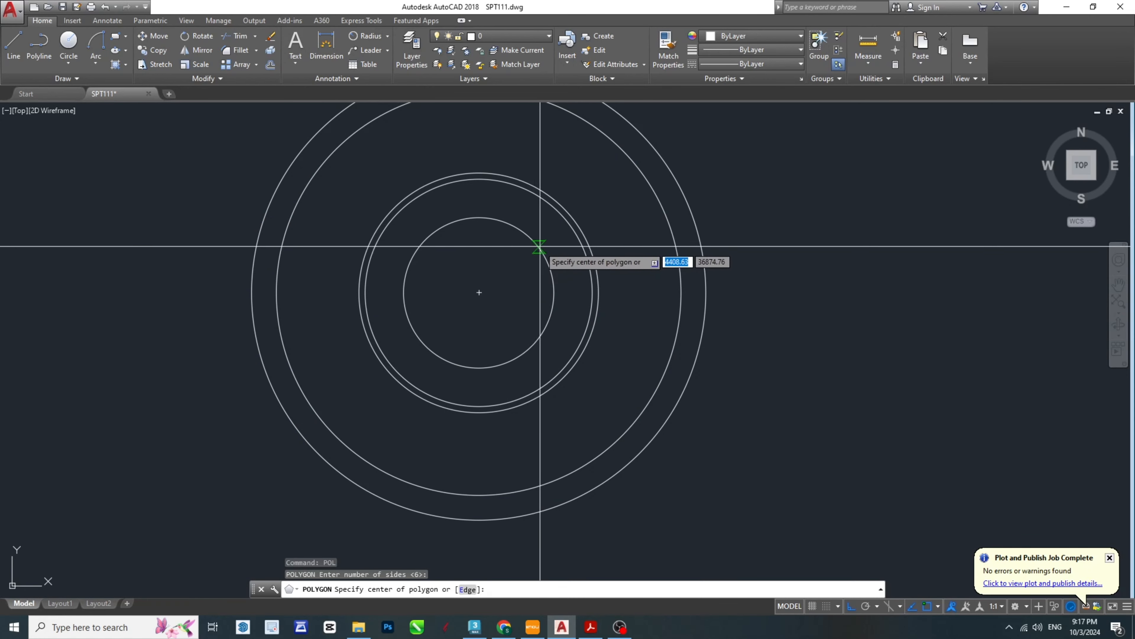
{"action": "scroll", "coordinate": [499, 285], "scroll_direction": "up", "scroll_amount": 2}
{"action": "left_click", "coordinate": [499, 285]}
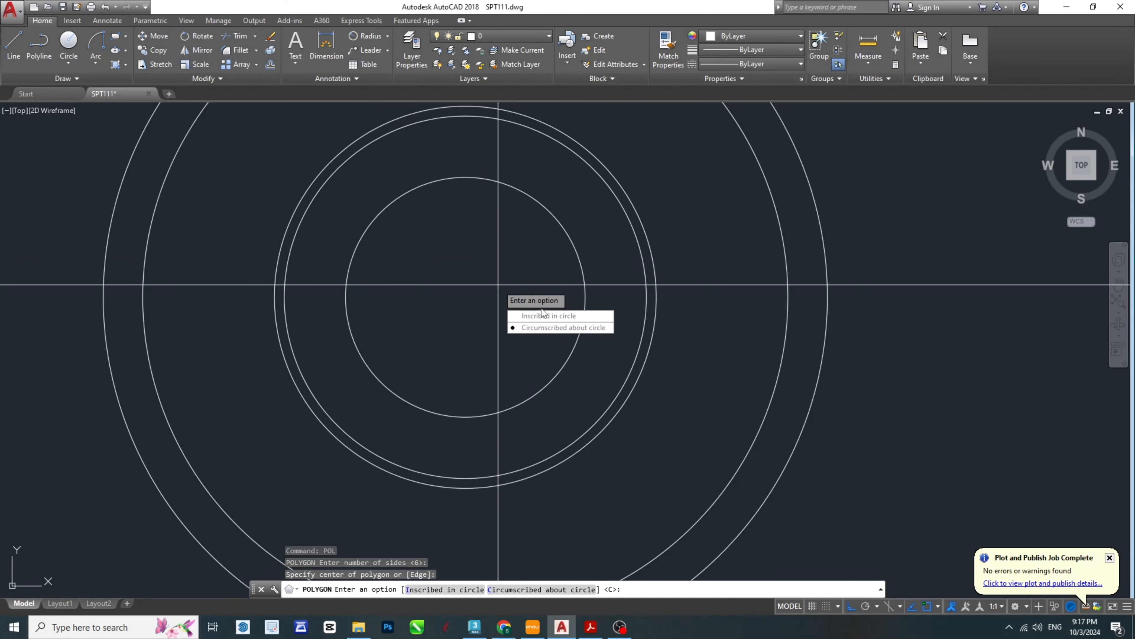
{"action": "left_click", "coordinate": [538, 315]}
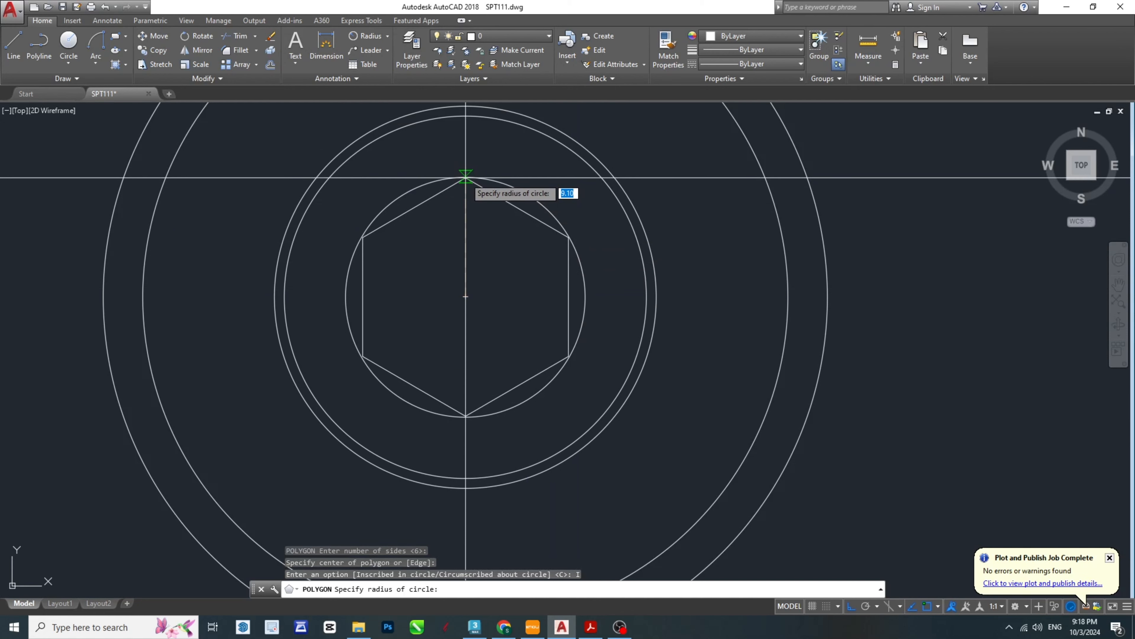
{"action": "key", "text": "Escape"}
{"action": "key", "text": "Escape"}
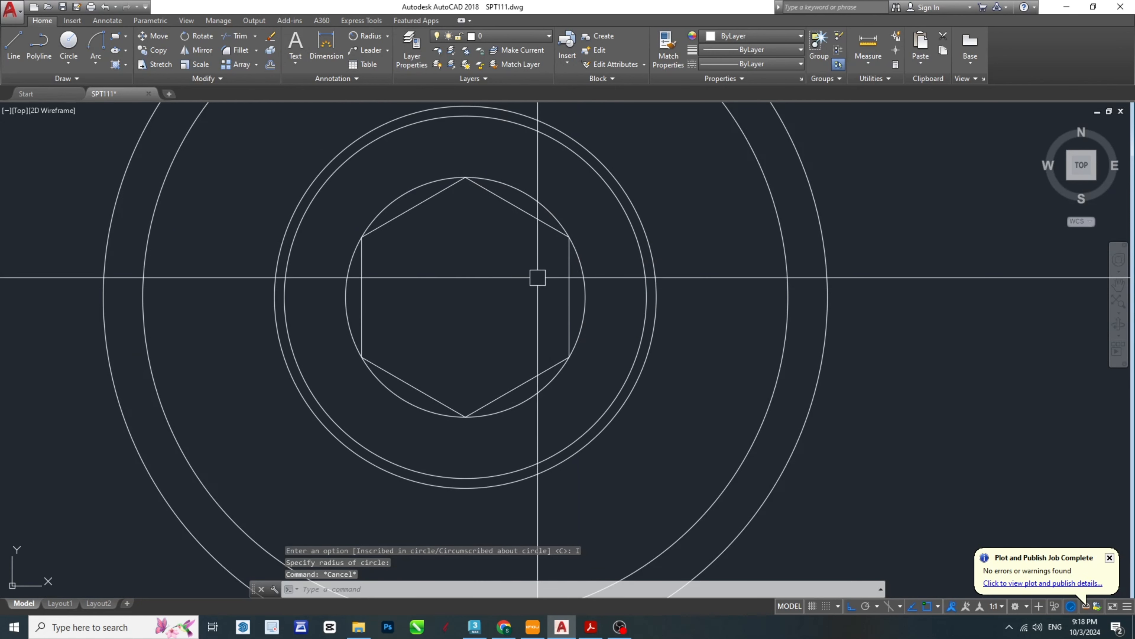
- Examine the top view's hexagon and its side lengths, and compare it with the hexagon head in the front view
{"action": "scroll", "coordinate": [531, 383], "scroll_direction": "up", "scroll_amount": 2}
{"action": "key", "text": "Escape"}
{"action": "scroll", "coordinate": [531, 383], "scroll_direction": "down", "scroll_amount": 8}
{"action": "scroll", "coordinate": [507, 375], "scroll_direction": "up", "scroll_amount": 8}
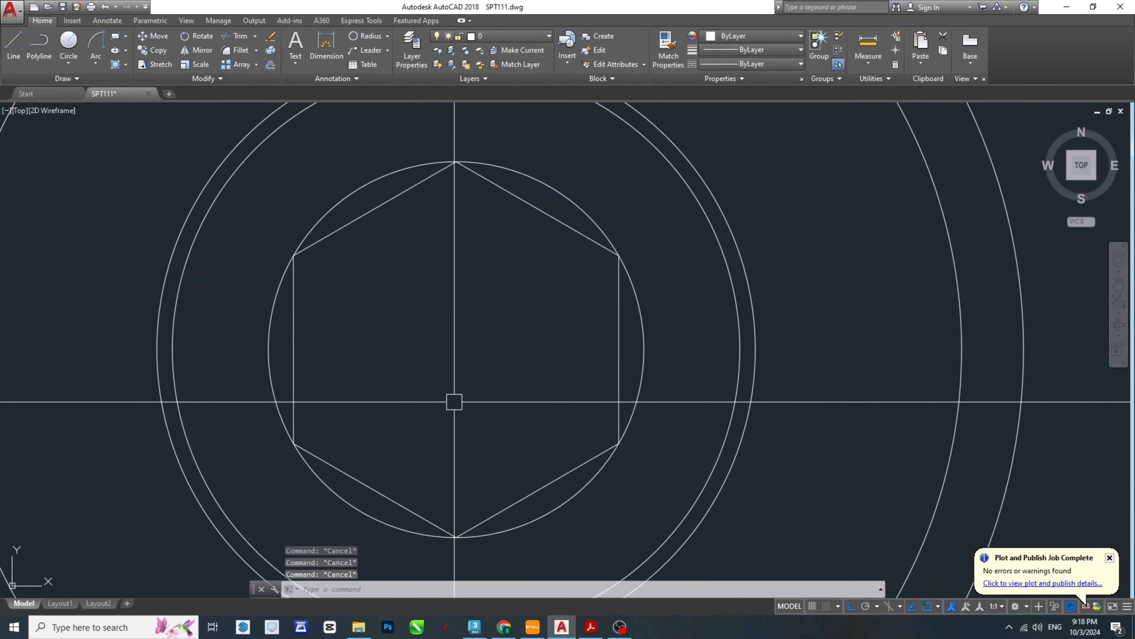
{"action": "scroll", "coordinate": [480, 348], "scroll_direction": "down", "scroll_amount": 4}
{"action": "scroll", "coordinate": [487, 350], "scroll_direction": "up", "scroll_amount": 6}
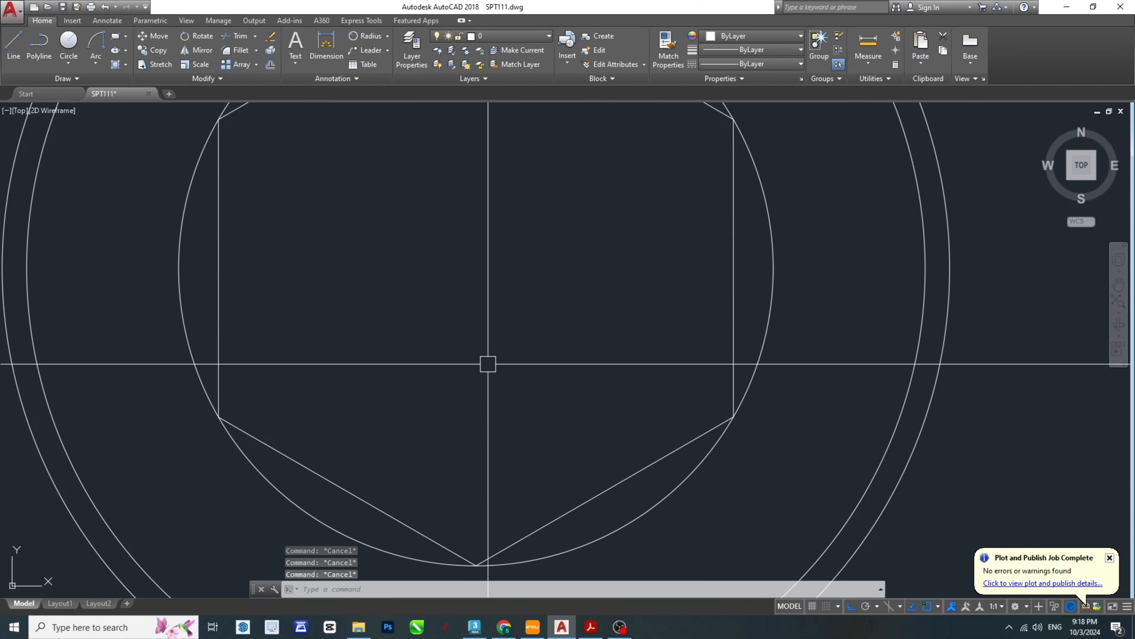
{"action": "scroll", "coordinate": [487, 363], "scroll_direction": "down", "scroll_amount": 4}
{"action": "left_click", "coordinate": [527, 233]}
{"action": "key", "text": "Escape"}
{"action": "scroll", "coordinate": [542, 425], "scroll_direction": "down", "scroll_amount": 6}
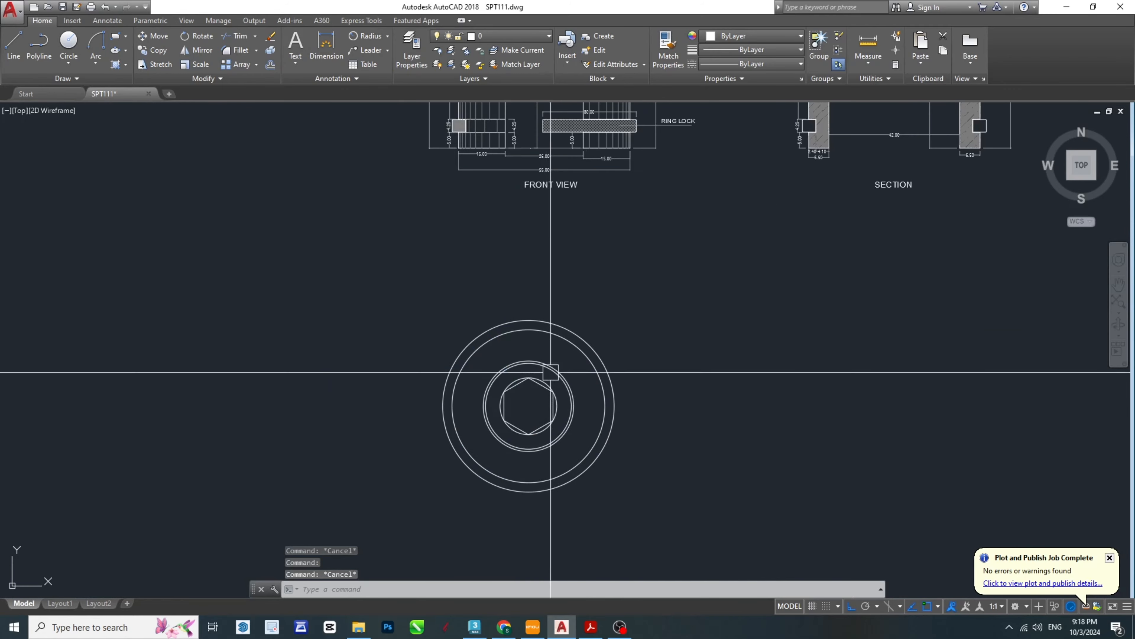
{"action": "middle_click_drag", "start_coordinate": [582, 154], "coordinate": [553, 387]}
{"action": "scroll", "coordinate": [492, 158], "scroll_direction": "up", "scroll_amount": 8}
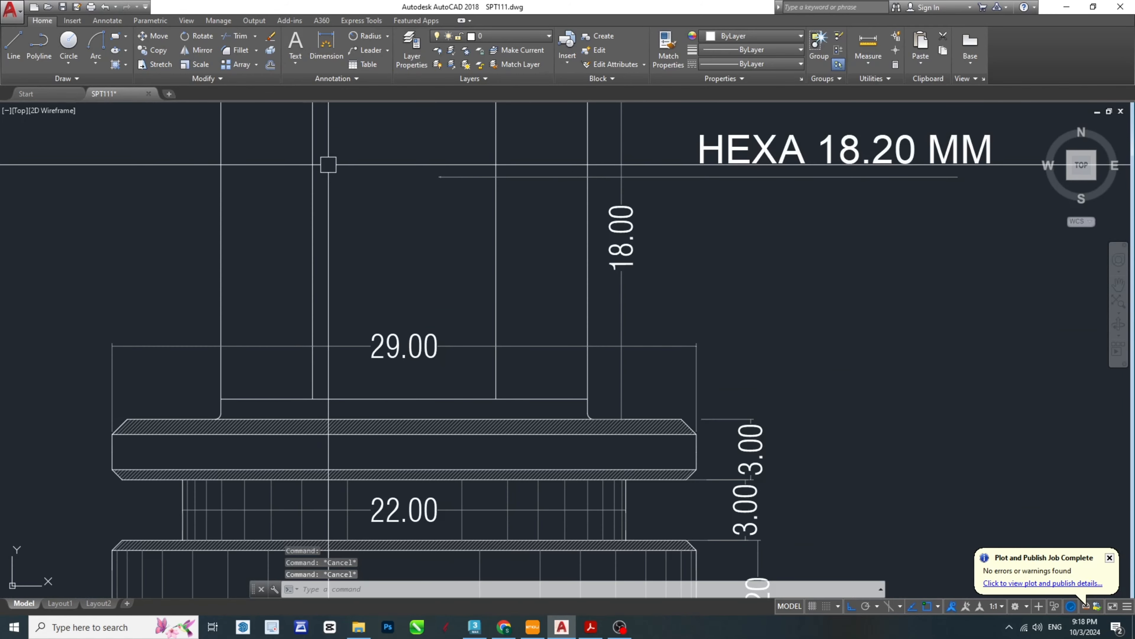
{"action": "scroll", "coordinate": [306, 166], "scroll_direction": "down", "scroll_amount": 7}
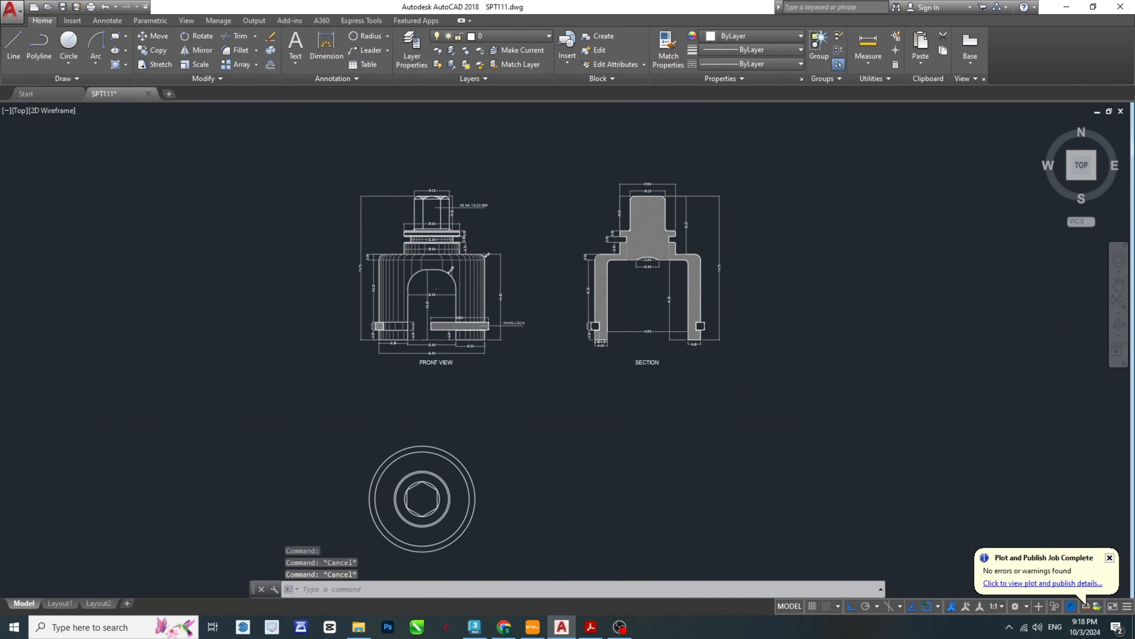
{"action": "scroll", "coordinate": [529, 442], "scroll_direction": "up", "scroll_amount": 8}
{"action": "scroll", "coordinate": [529, 442], "scroll_direction": "up", "scroll_amount": 2}
{"action": "middle_click_drag", "start_coordinate": [529, 442], "coordinate": [537, 314]}
{"action": "left_click", "coordinate": [481, 199]}
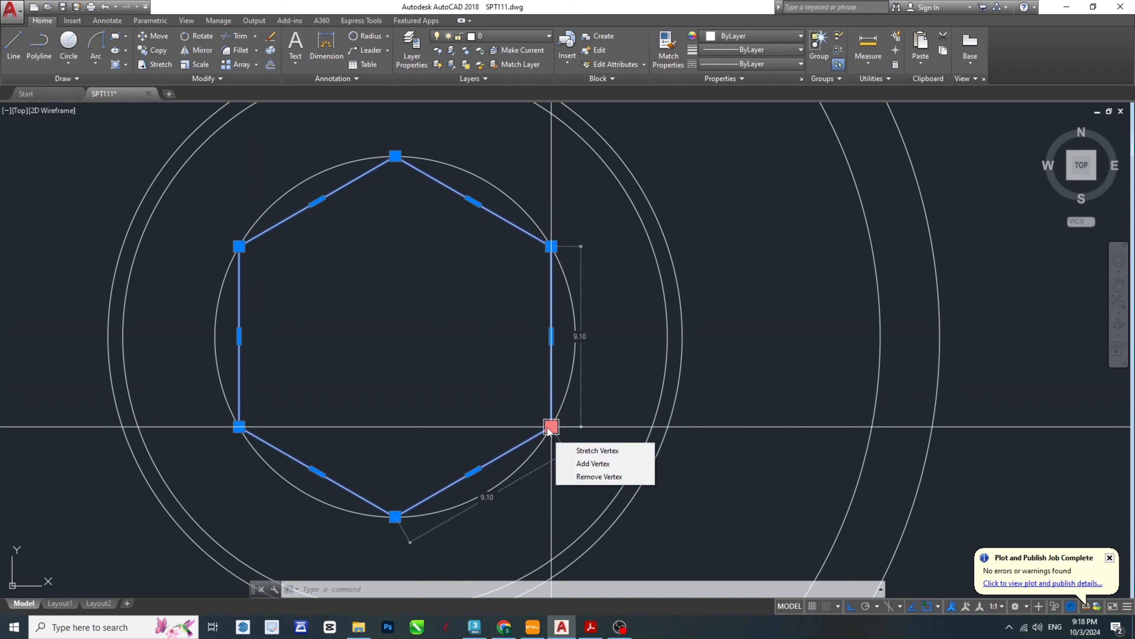
{"action": "key", "text": "Escape"}
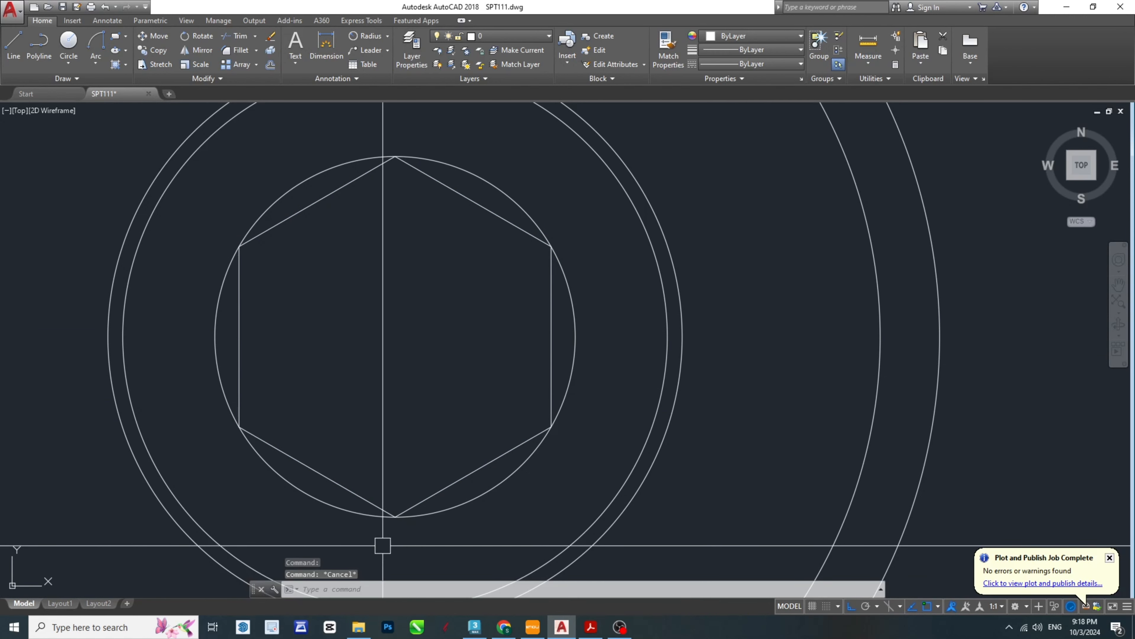
- Rotate the hexagon 30 degrees about the common centre of the top view's circles
{"action": "left_click", "coordinate": [424, 503]}
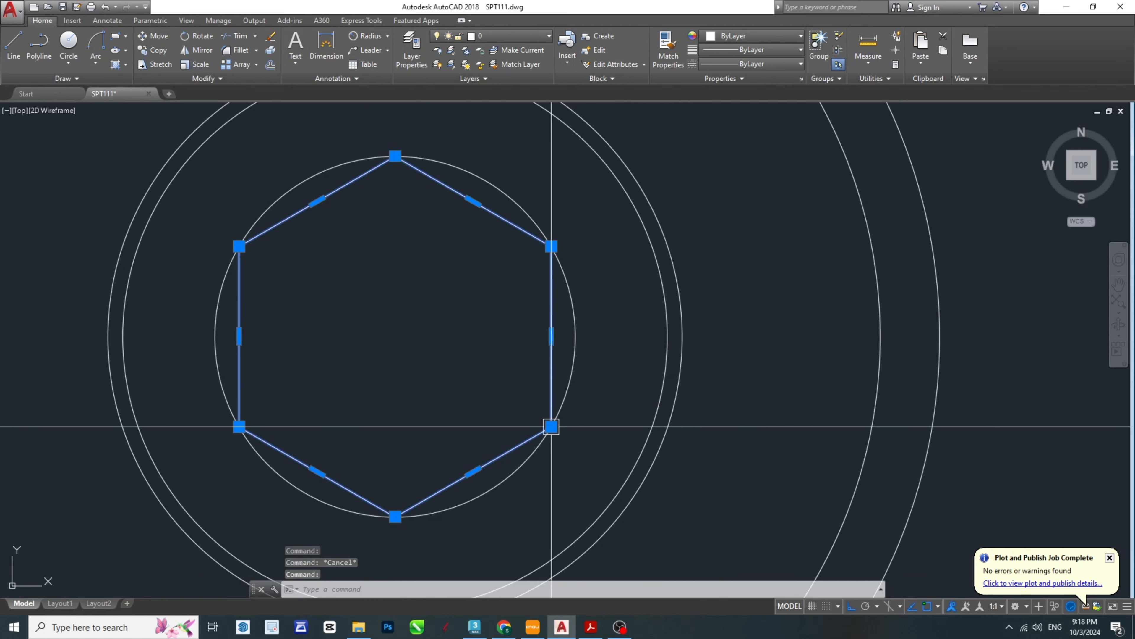
{"action": "left_click", "coordinate": [553, 426]}
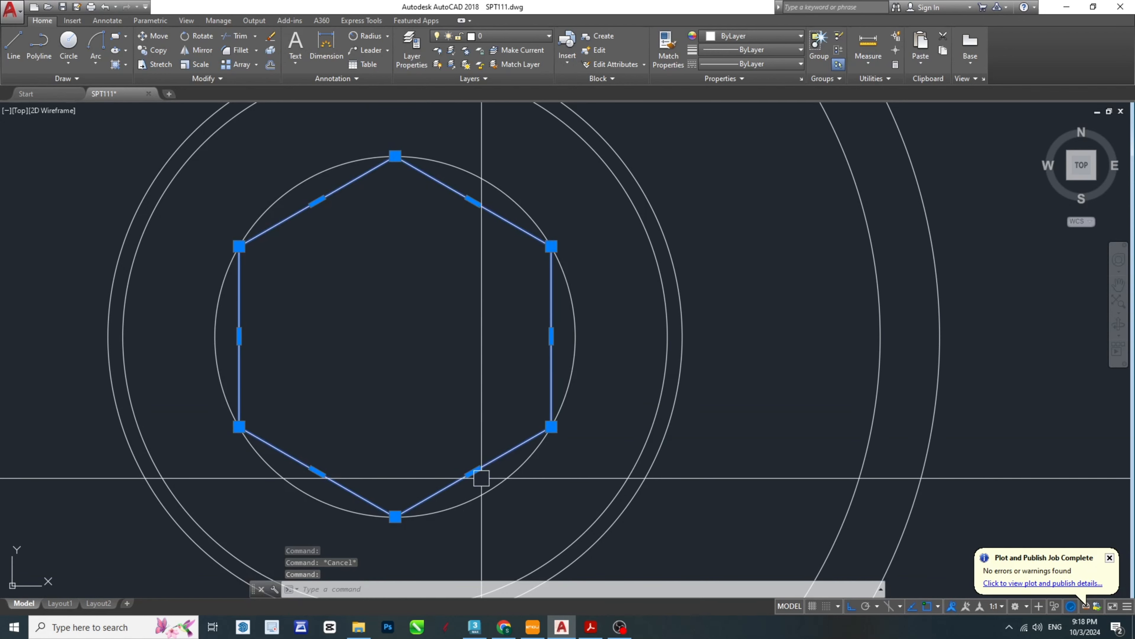
{"action": "key", "text": "Escape"}
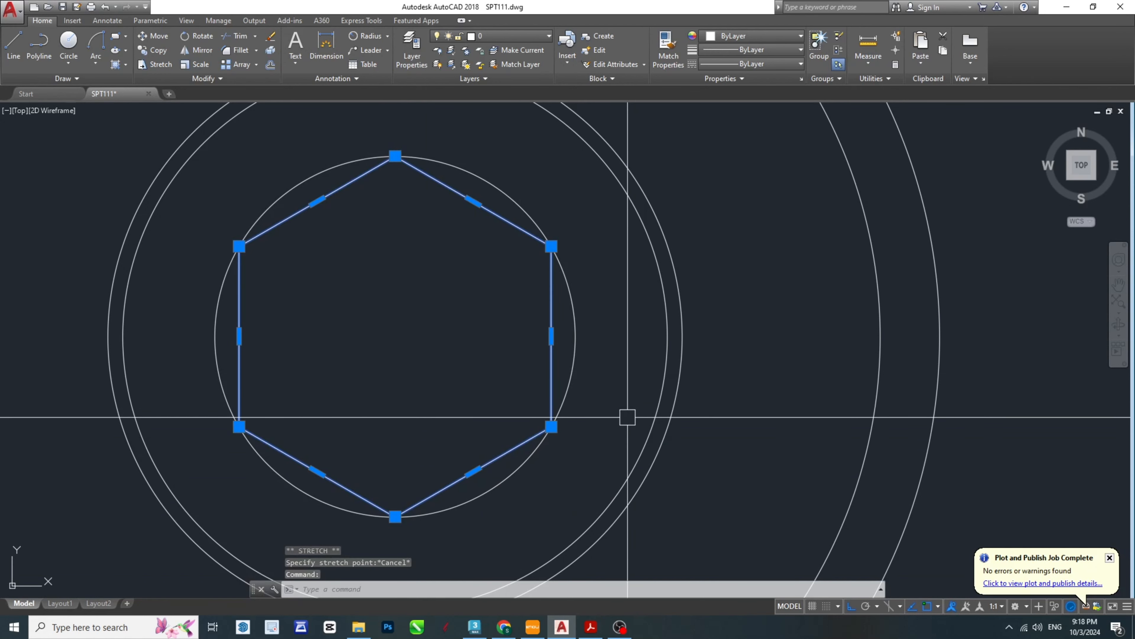
{"action": "type", "text": "RO"}
{"action": "key", "text": "Return"}
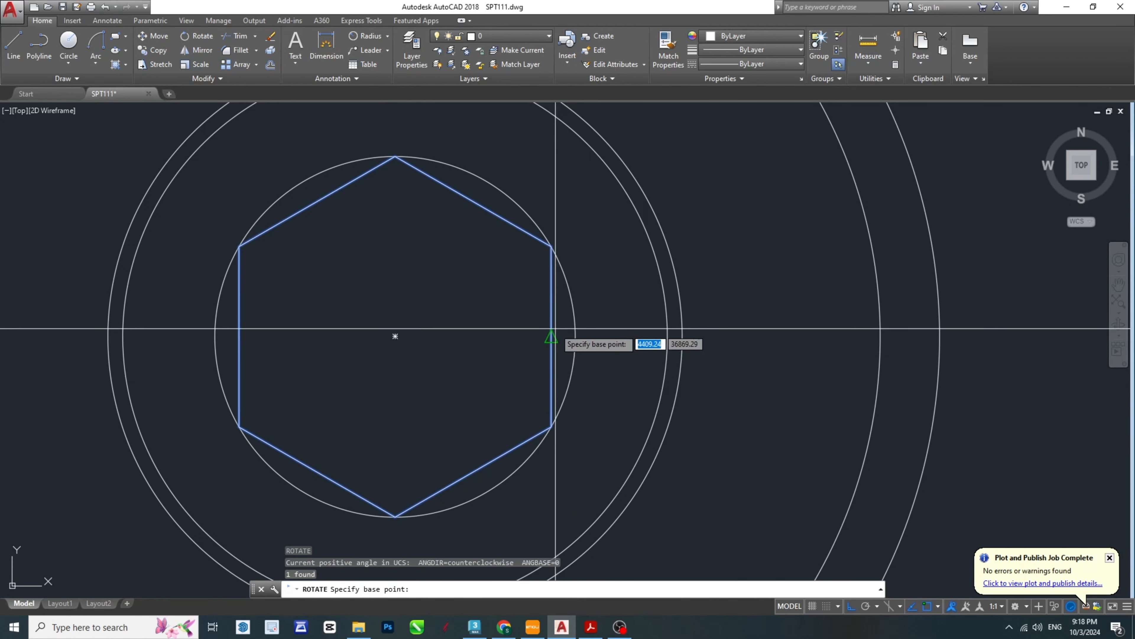
{"action": "left_click", "coordinate": [397, 335]}
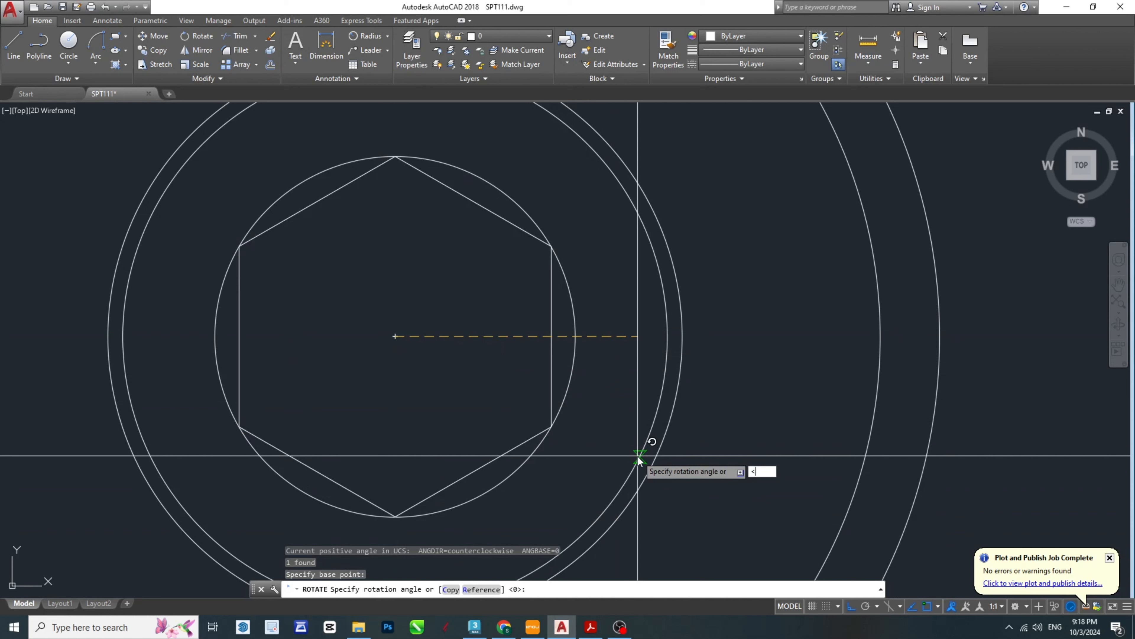
{"action": "type", "text": "30"}
{"action": "key", "text": "Return"}
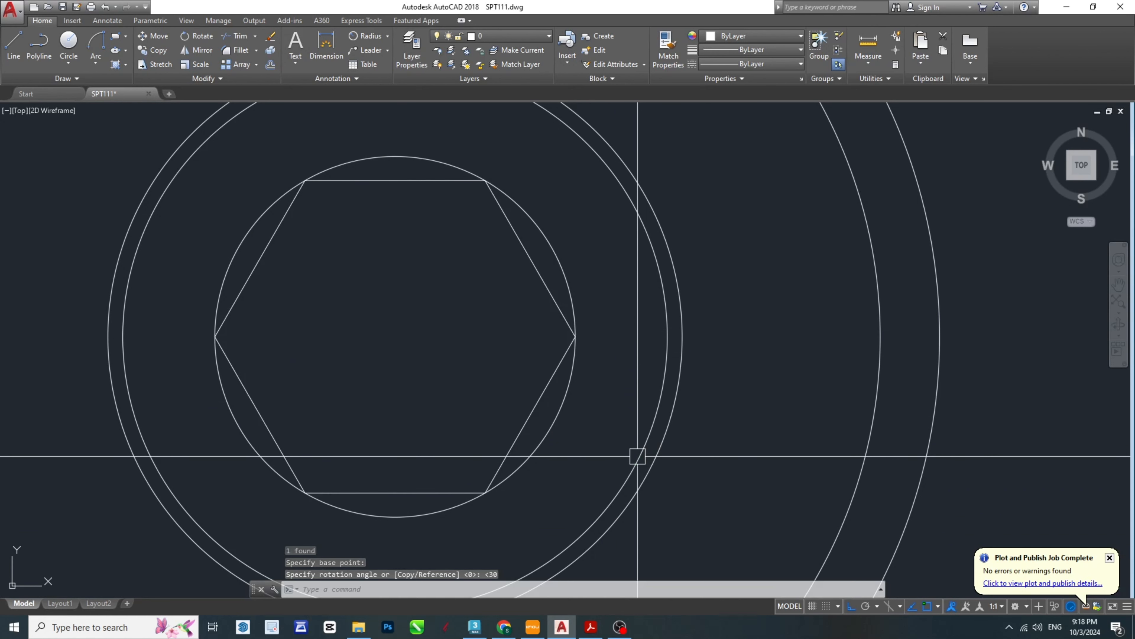
{"action": "key", "text": "Escape"}
{"action": "scroll", "coordinate": [398, 454], "scroll_direction": "down", "scroll_amount": 4}
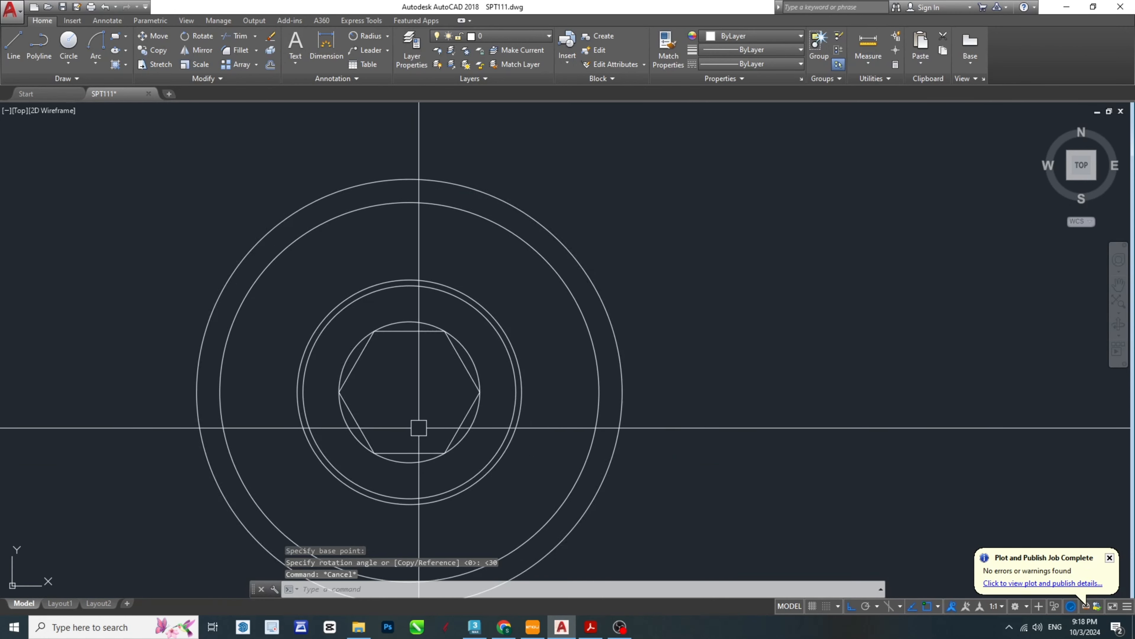
{"action": "key", "text": "Escape"}
{"action": "key", "text": "Escape"}
- Check the circle and hatching inside the hexagon in the SPT-Model PDF's top view, and return to AutoCAD
{"action": "scroll", "coordinate": [509, 305], "scroll_direction": "up", "scroll_amount": 4}
{"action": "scroll", "coordinate": [464, 304], "scroll_direction": "down", "scroll_amount": 8}
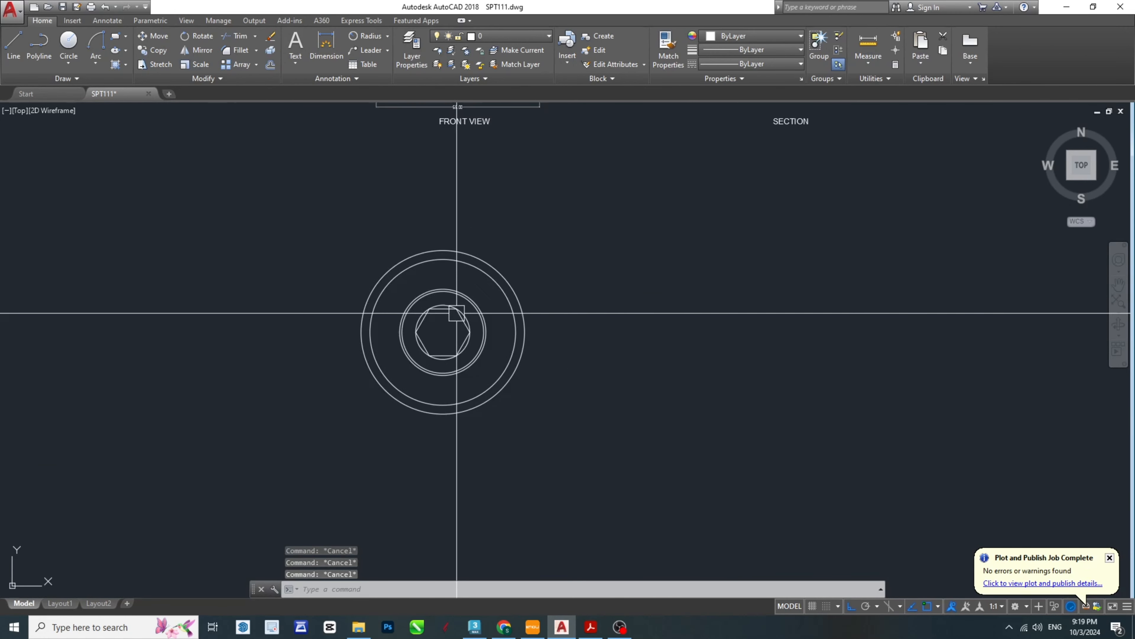
{"action": "scroll", "coordinate": [464, 518], "scroll_direction": "up", "scroll_amount": 5}
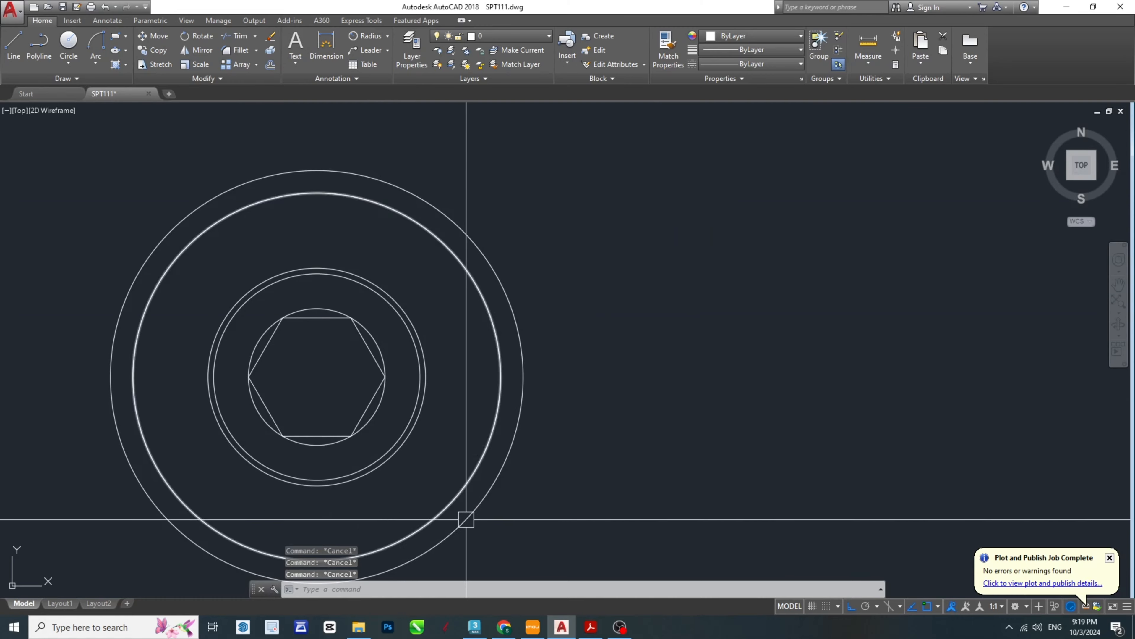
{"action": "left_click", "coordinate": [504, 627]}
{"action": "left_click", "coordinate": [504, 626]}
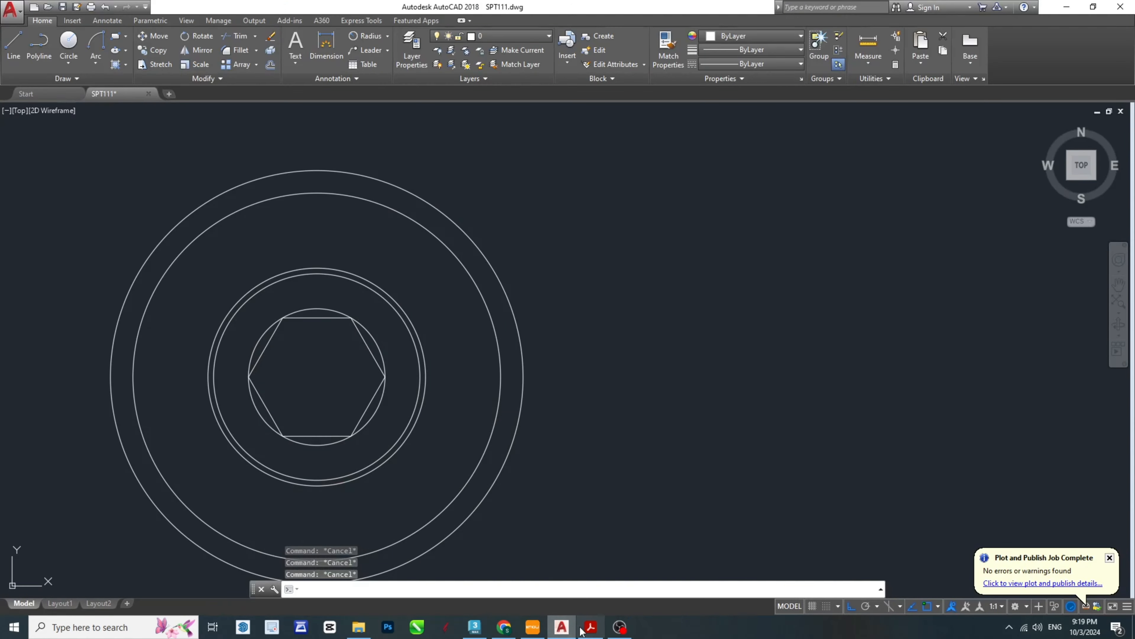
{"action": "left_click", "coordinate": [583, 629]}
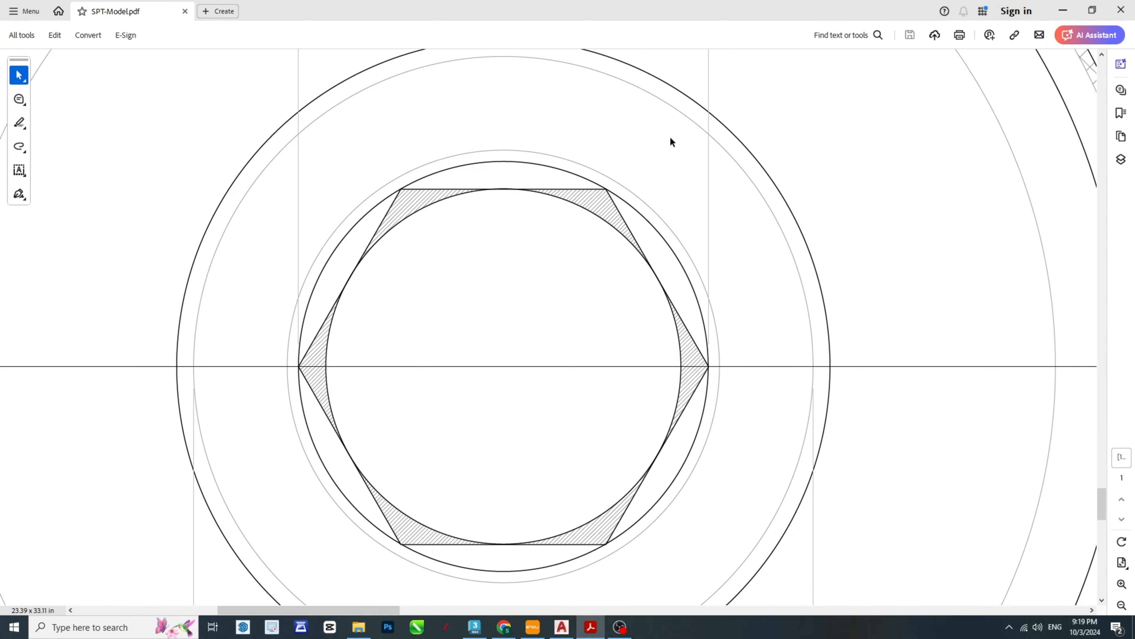
{"action": "left_click", "coordinate": [1065, 10]}
{"action": "scroll", "coordinate": [515, 402], "scroll_direction": "up", "scroll_amount": 3}
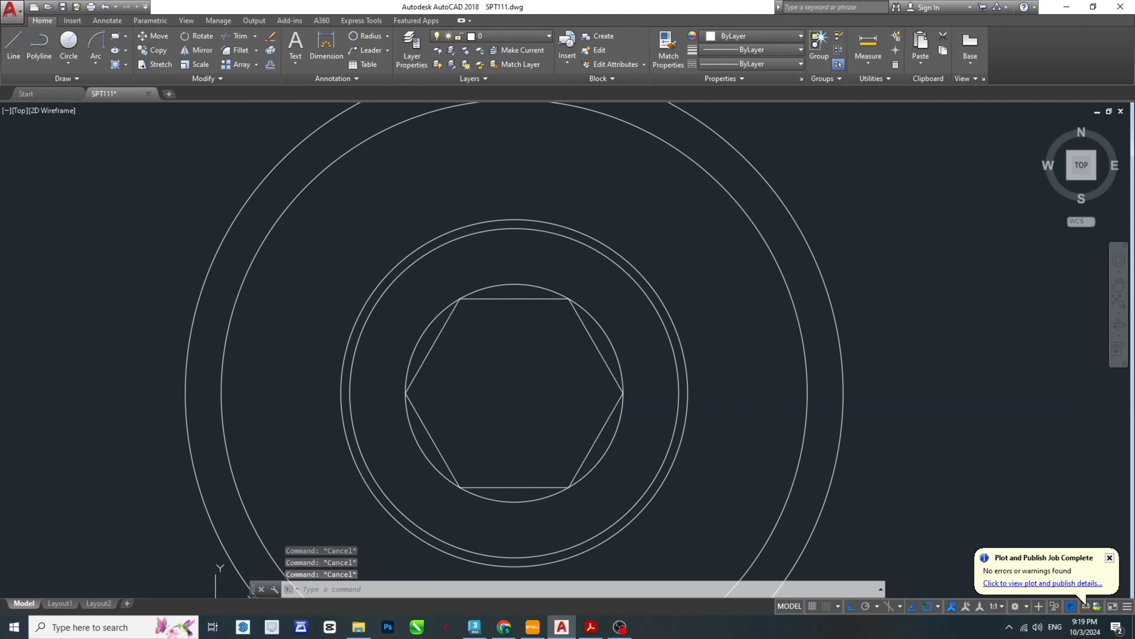
{"action": "type", "text": "x"}
{"action": "key", "text": "Return"}
{"action": "key", "text": "Escape"}
{"action": "key", "text": "Escape"}
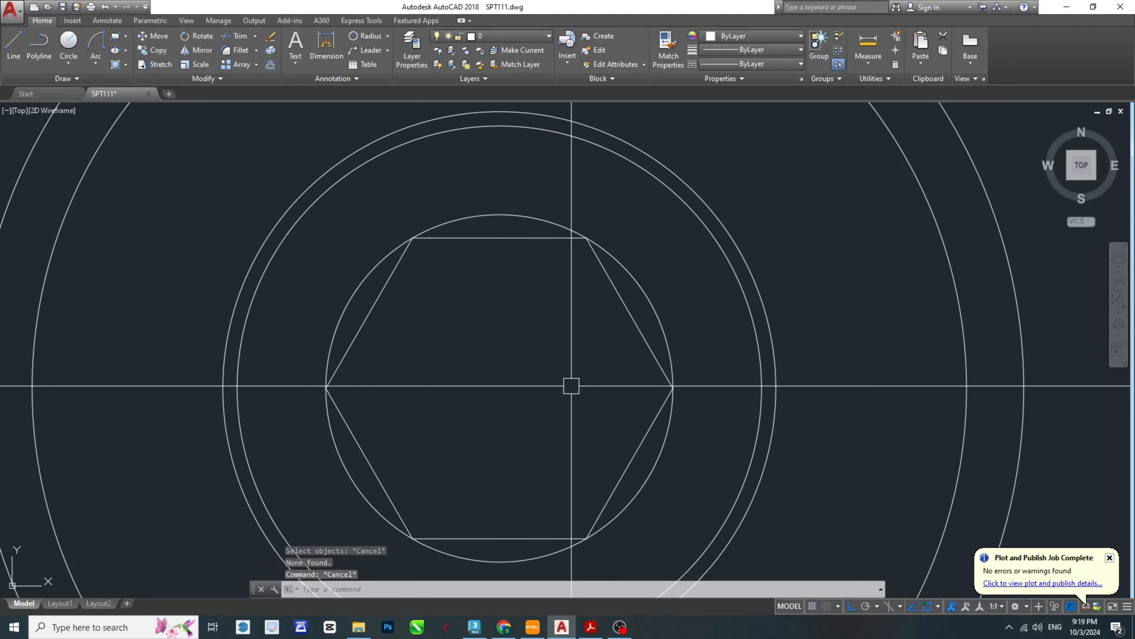
- Draw a circle inside the hexagon from the common centre, reaching the midpoint of the hexagon's upper side
{"action": "type", "text": "c"}
{"action": "key", "text": "Return"}
{"action": "left_click", "coordinate": [500, 388]}
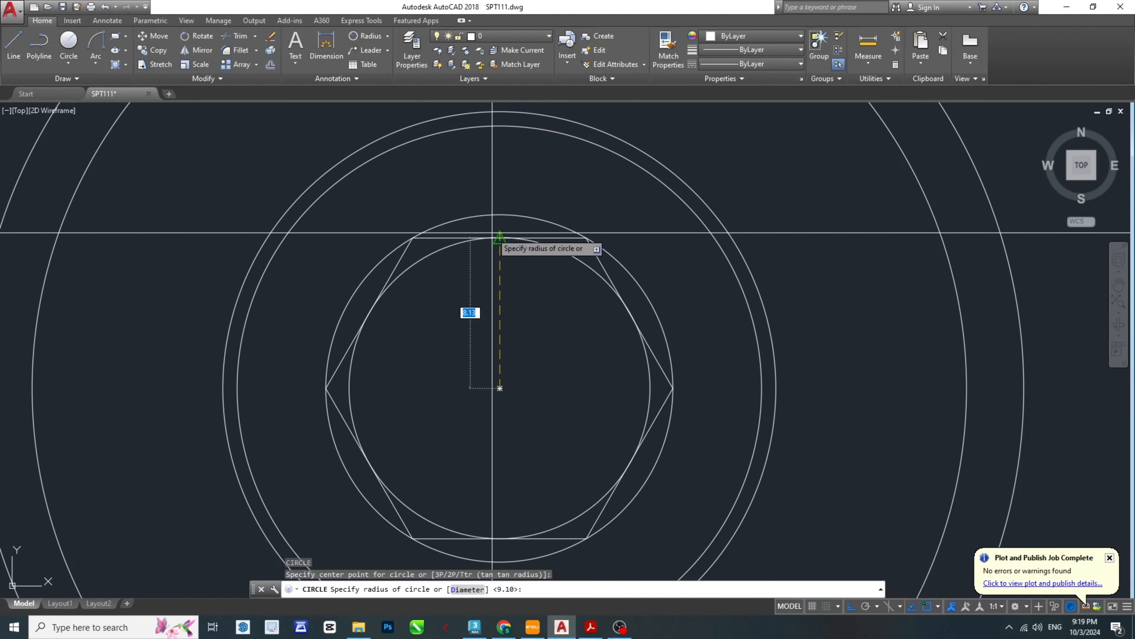
{"action": "left_click", "coordinate": [500, 238]}
{"action": "key", "text": "Escape"}
{"action": "key", "text": "Escape"}
{"action": "middle_click_drag", "start_coordinate": [520, 451], "coordinate": [551, 410]}
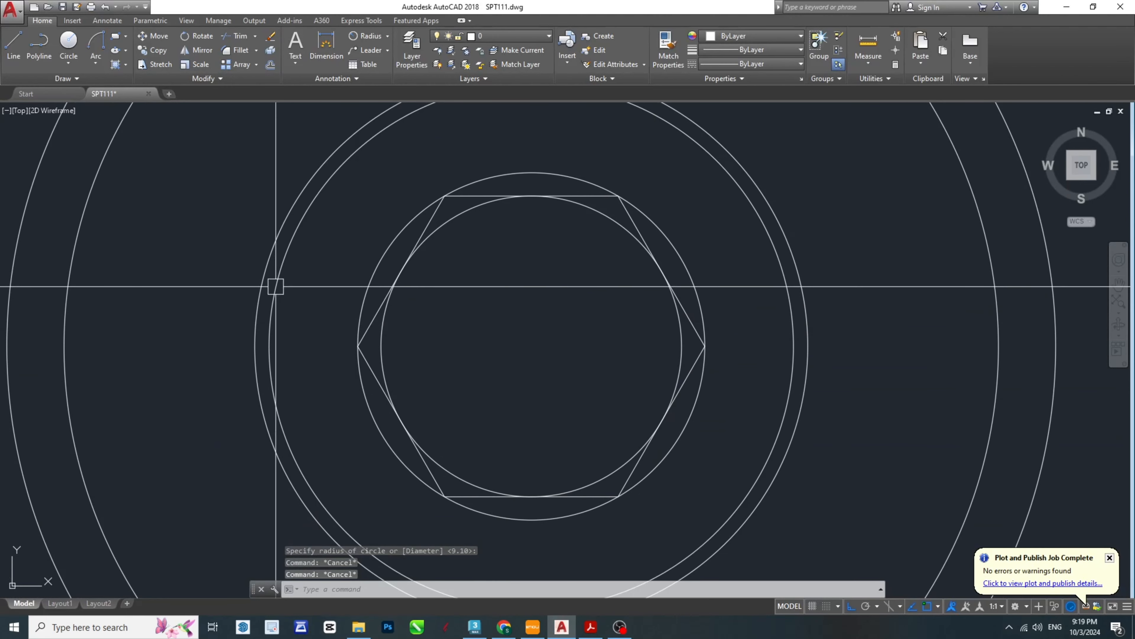
{"action": "key", "text": "Escape"}
- Hatch the corner areas between the hexagon and its inner circle with the ANSI37 pattern
{"action": "scroll", "coordinate": [276, 286], "scroll_direction": "down", "scroll_amount": 2}
{"action": "scroll", "coordinate": [371, 337], "scroll_direction": "up", "scroll_amount": 4}
{"action": "scroll", "coordinate": [362, 388], "scroll_direction": "down", "scroll_amount": 4}
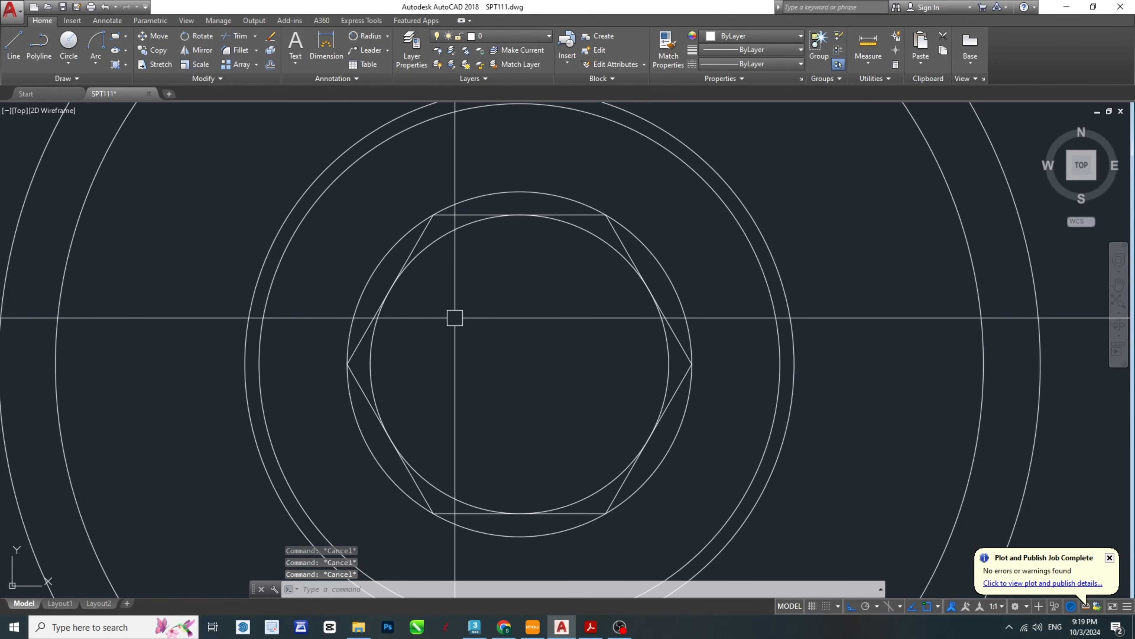
{"action": "scroll", "coordinate": [728, 256], "scroll_direction": "down", "scroll_amount": 2}
{"action": "scroll", "coordinate": [715, 273], "scroll_direction": "up", "scroll_amount": 1}
{"action": "type", "text": "h"}
{"action": "key", "text": "Return"}
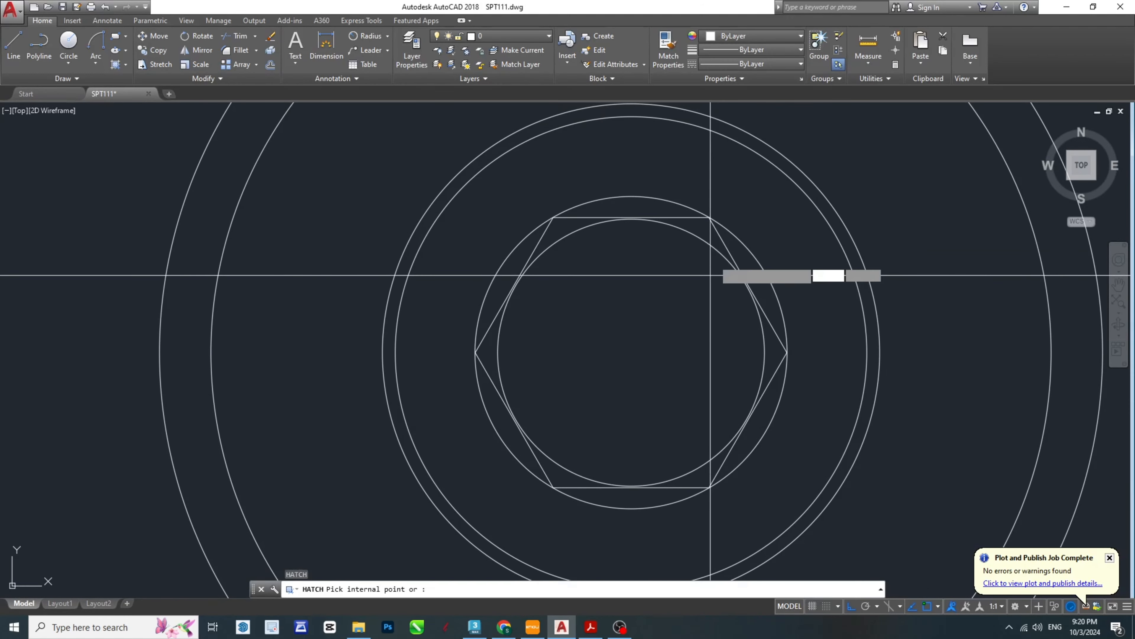
{"action": "left_click", "coordinate": [714, 236]}
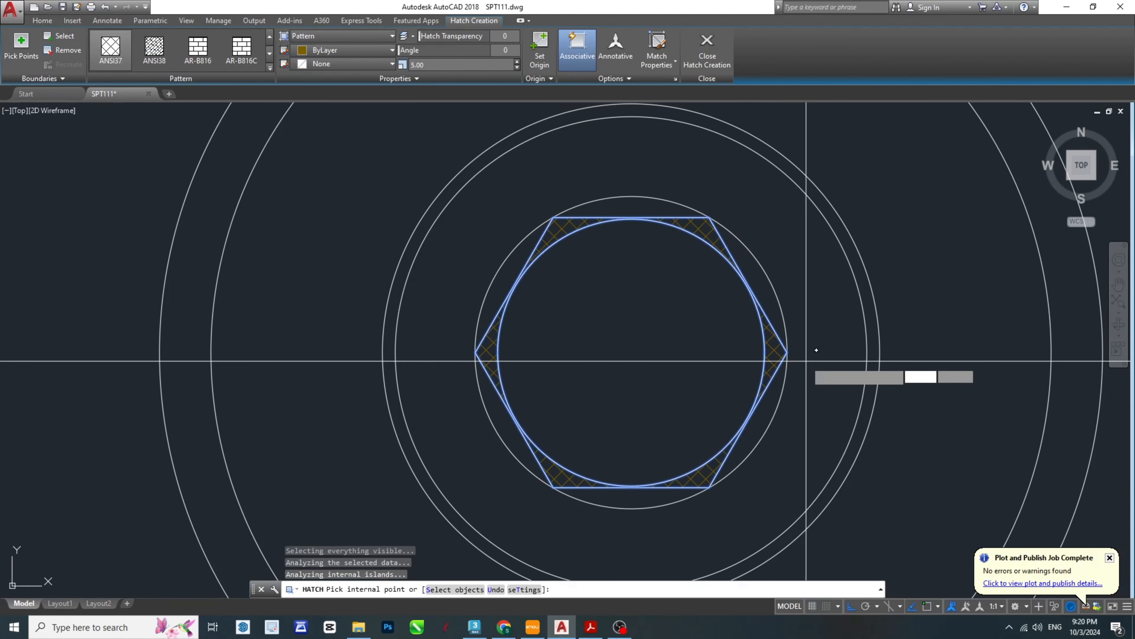
{"action": "key", "text": "Escape"}
- Match the hatch in the top view's hexagon corners to the properties of the hatch on the front view's hexagon head
{"action": "scroll", "coordinate": [674, 317], "scroll_direction": "down", "scroll_amount": 4}
{"action": "scroll", "coordinate": [594, 261], "scroll_direction": "up", "scroll_amount": 5}
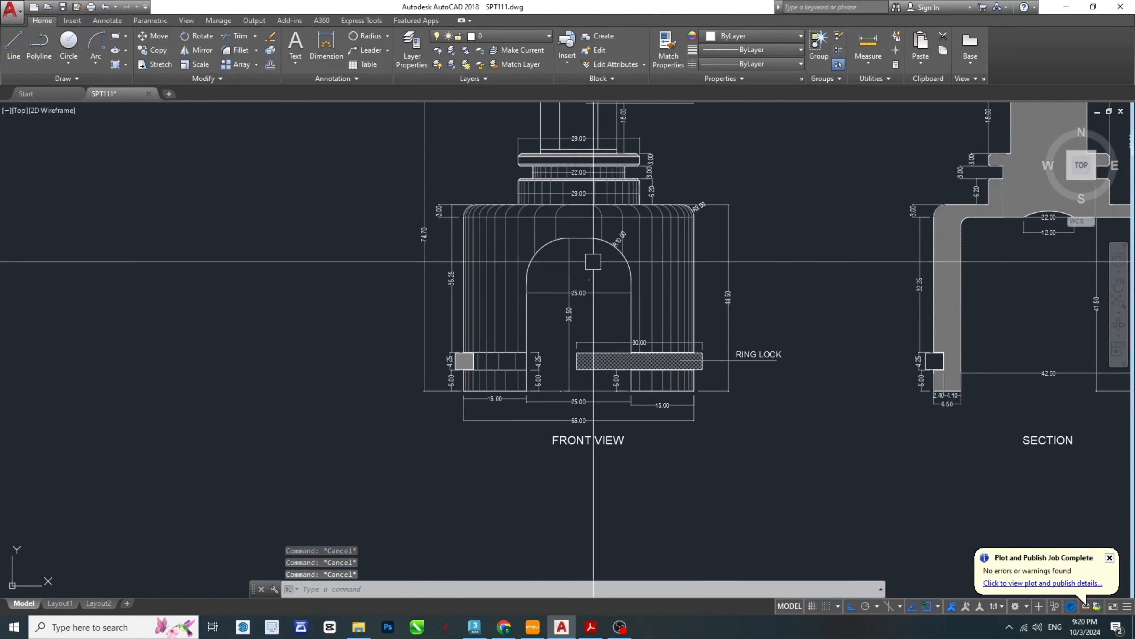
{"action": "scroll", "coordinate": [594, 331], "scroll_direction": "up", "scroll_amount": 6}
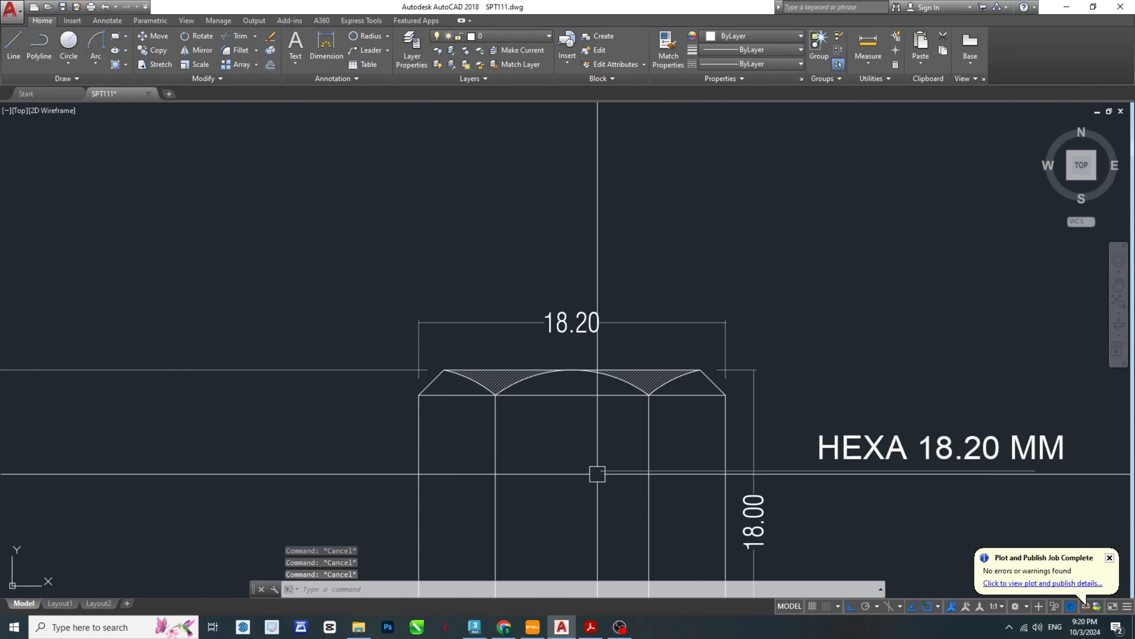
{"action": "type", "text": "ma"}
{"action": "key", "text": "Return"}
{"action": "scroll", "coordinate": [628, 375], "scroll_direction": "up", "scroll_amount": 6}
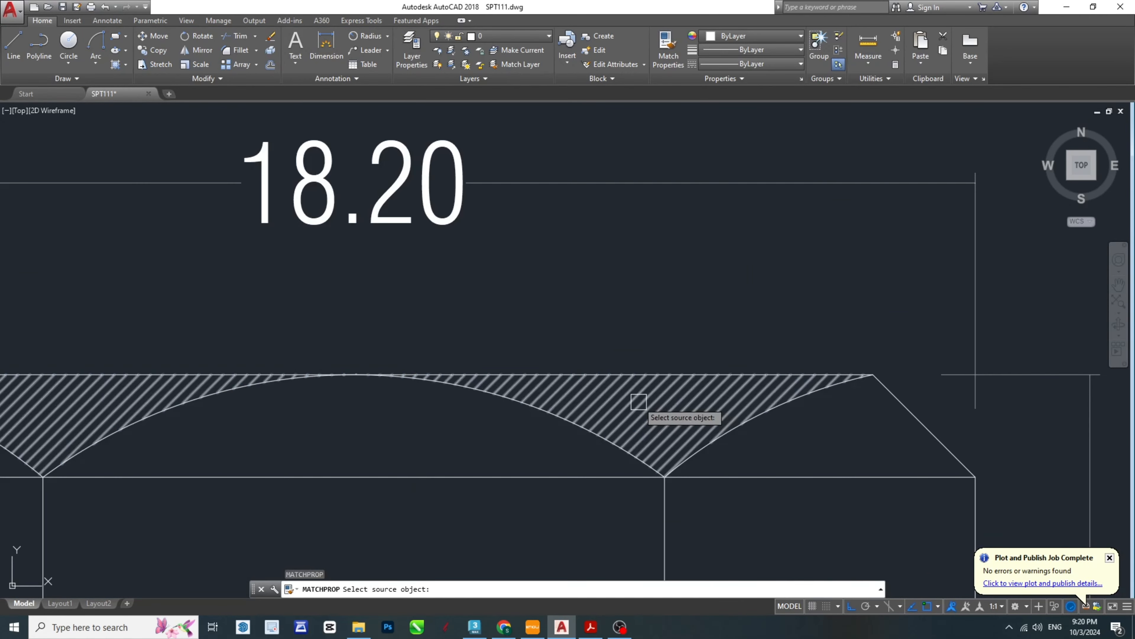
{"action": "left_click", "coordinate": [639, 402]}
{"action": "scroll", "coordinate": [639, 393], "scroll_direction": "down", "scroll_amount": 7}
{"action": "scroll", "coordinate": [629, 315], "scroll_direction": "up", "scroll_amount": 6}
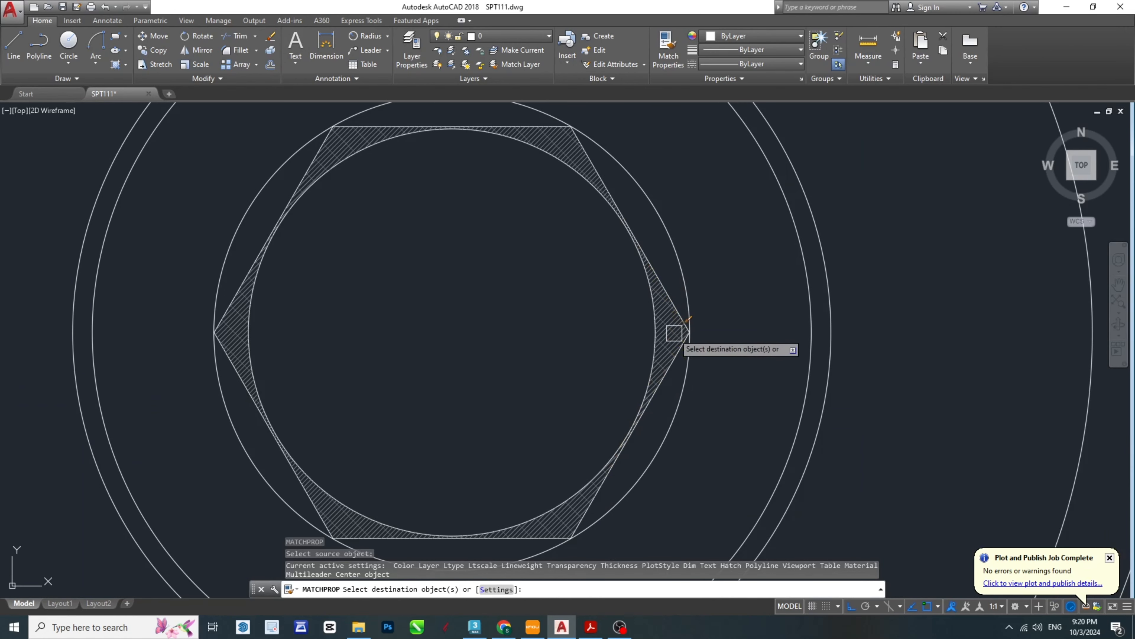
{"action": "key", "text": "Escape"}
{"action": "scroll", "coordinate": [697, 330], "scroll_direction": "down", "scroll_amount": 8}
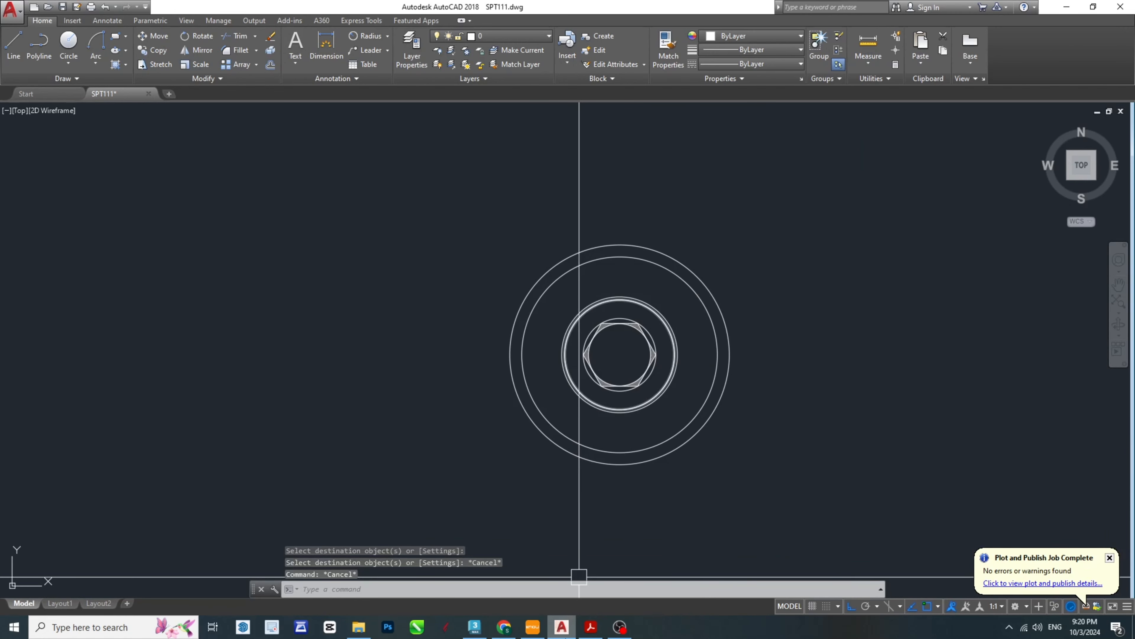
- Examine the top view's hexagon hatching and the ring lock's dimensions in the SPT-Model PDF, and return to AutoCAD
{"action": "left_click", "coordinate": [591, 626]}
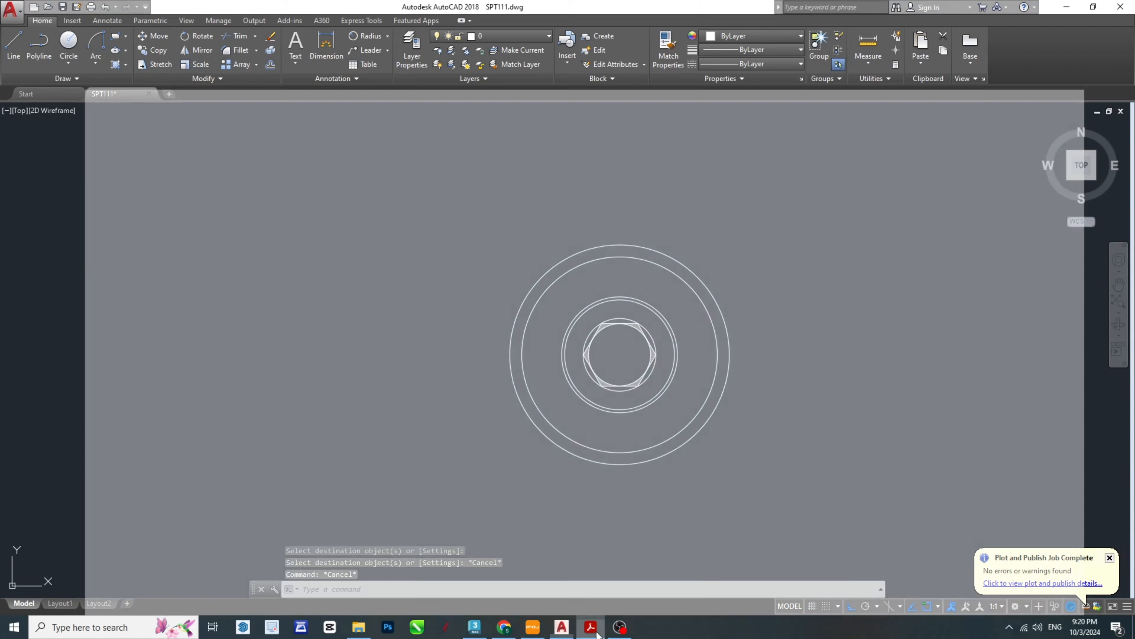
{"action": "scroll", "coordinate": [624, 291], "scroll_direction": "down", "scroll_amount": 5, "text": "ctrl"}
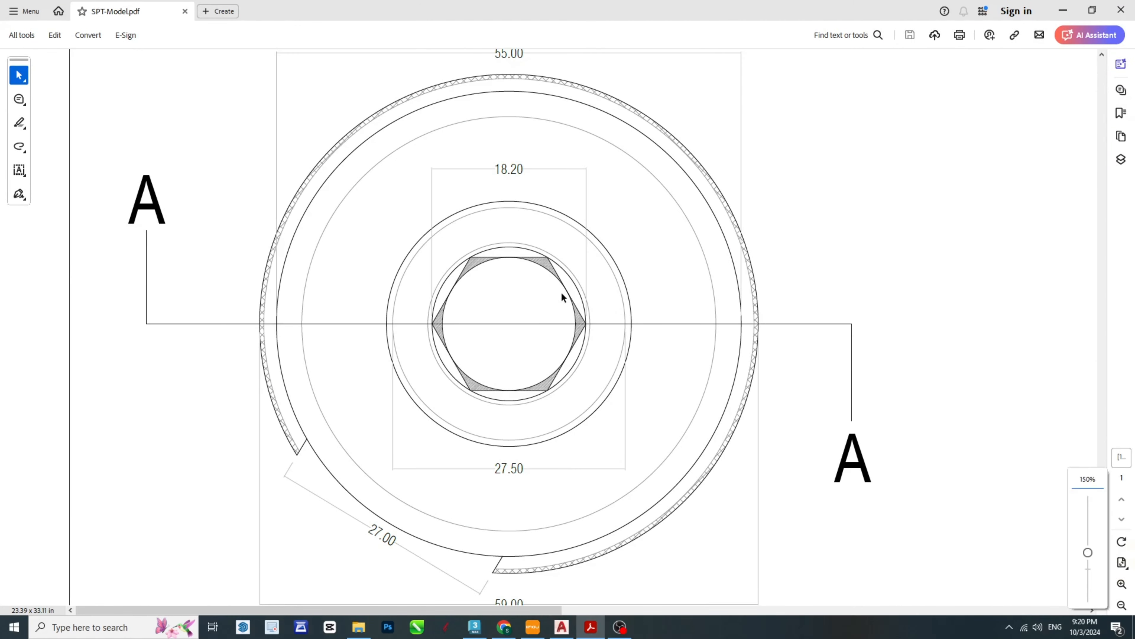
{"action": "scroll", "coordinate": [563, 291], "scroll_direction": "up", "scroll_amount": 2, "text": "ctrl"}
{"action": "scroll", "coordinate": [558, 375], "scroll_direction": "up", "scroll_amount": 4, "text": "ctrl"}
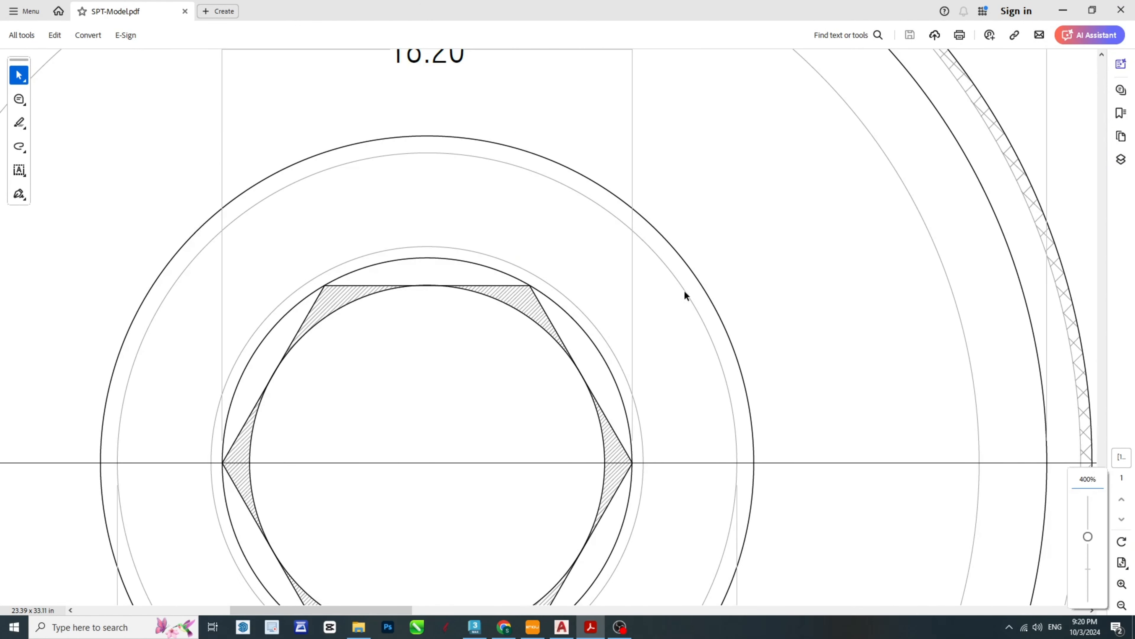
{"action": "scroll", "coordinate": [666, 278], "scroll_direction": "down", "scroll_amount": 4, "text": "ctrl"}
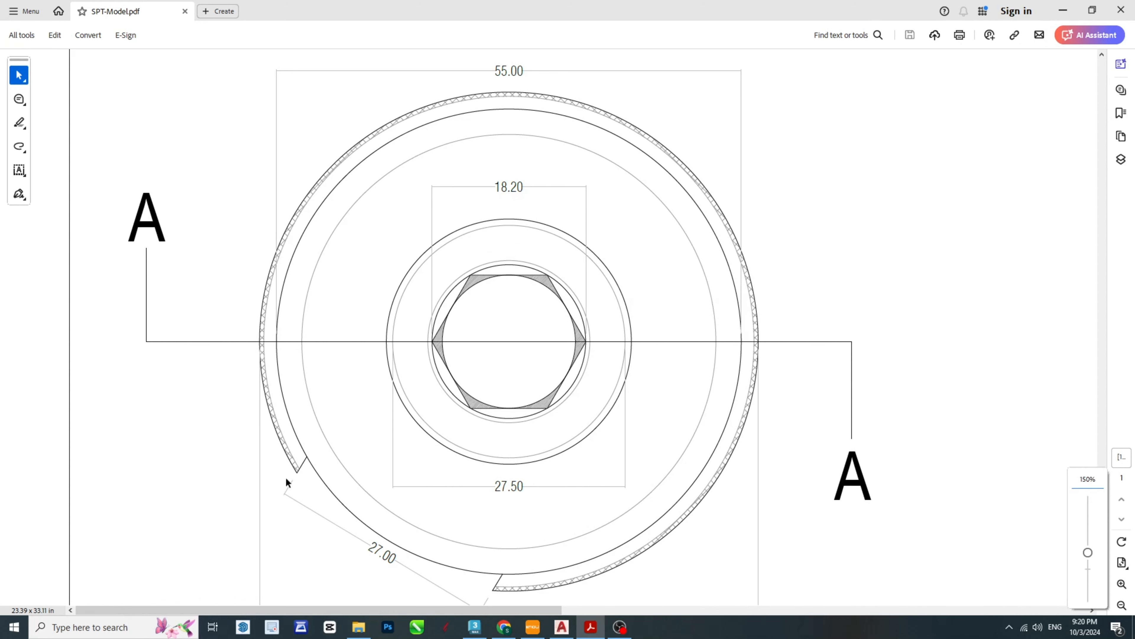
{"action": "scroll", "coordinate": [616, 278], "scroll_direction": "down", "scroll_amount": 2, "text": "ctrl"}
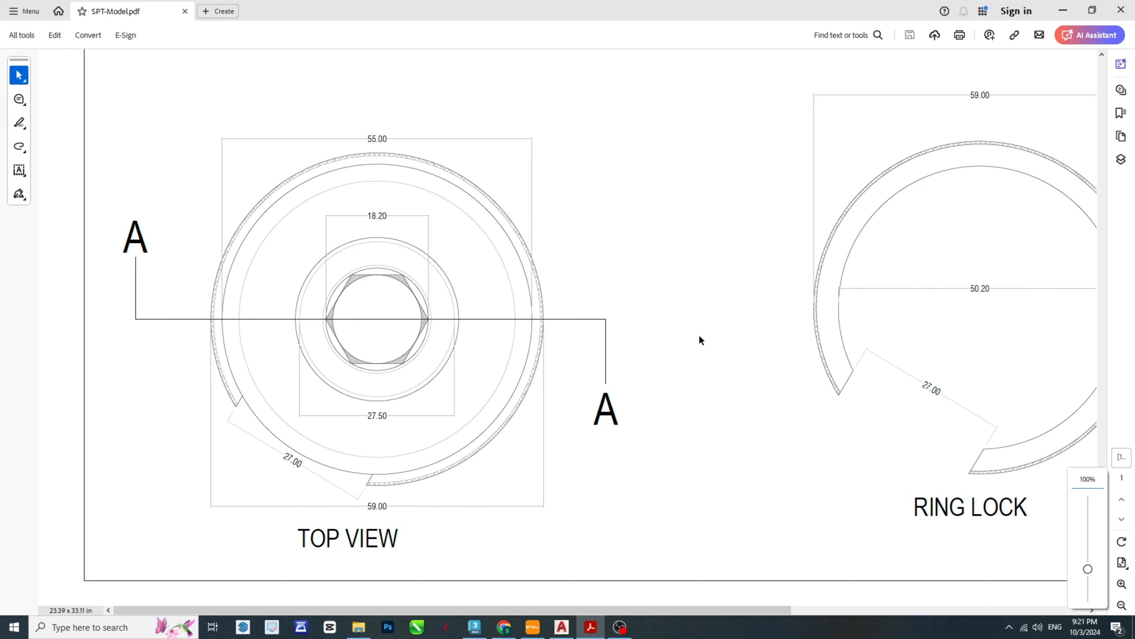
{"action": "scroll", "coordinate": [472, 298], "scroll_direction": "down", "scroll_amount": 2, "text": "ctrl"}
{"action": "scroll", "coordinate": [702, 339], "scroll_direction": "up", "scroll_amount": 2, "text": "ctrl"}
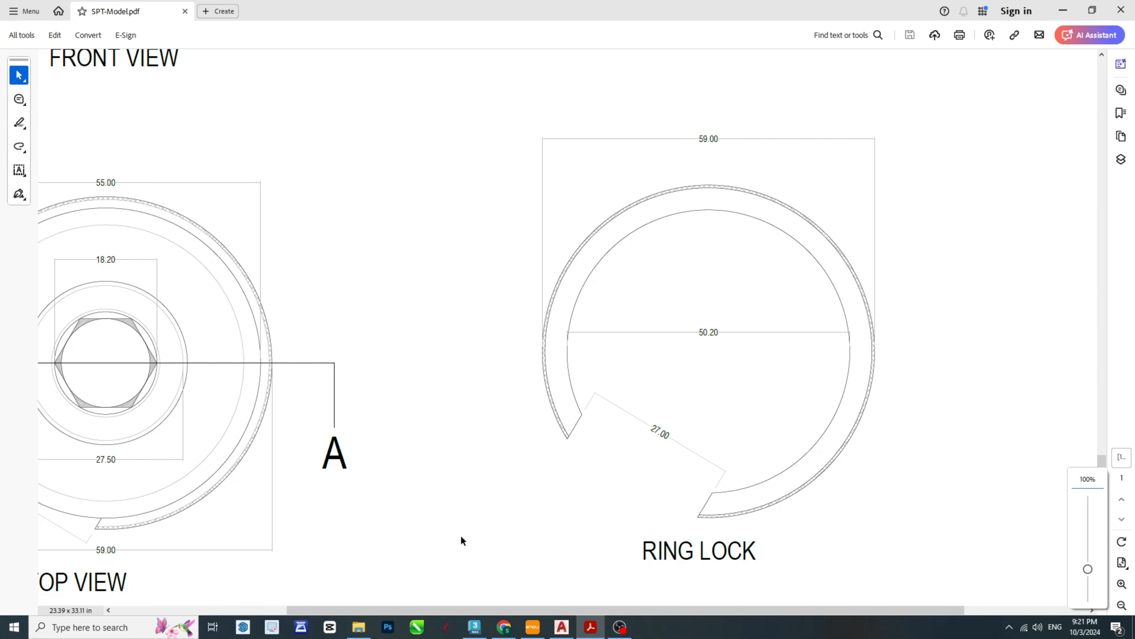
{"action": "left_click", "coordinate": [570, 625]}
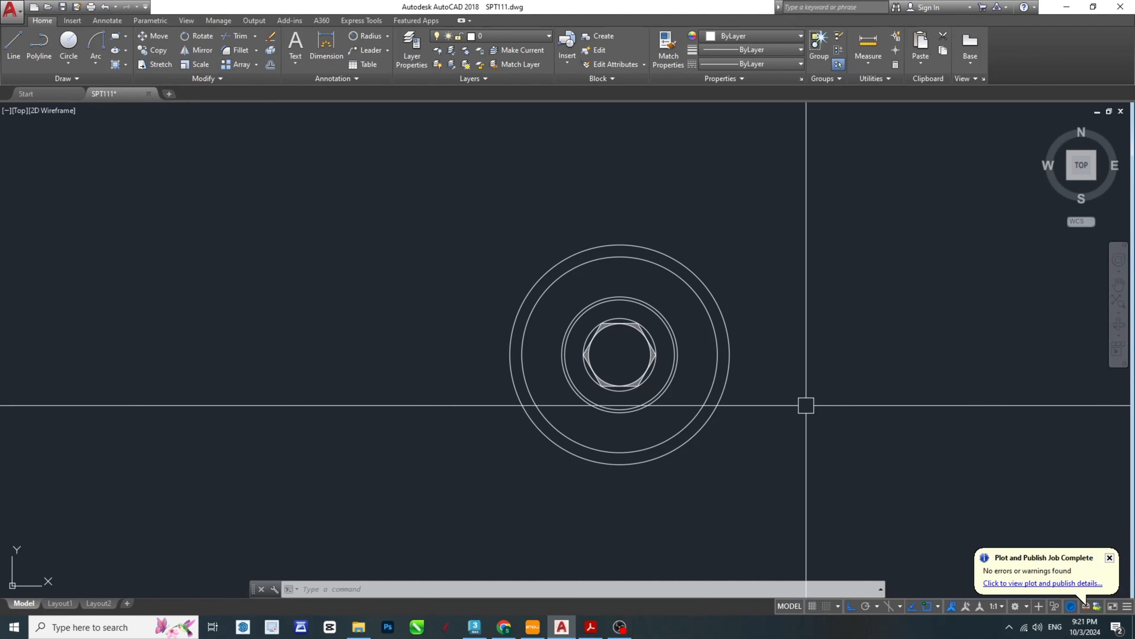
- Draw a circle of diameter 59 beside the top view, below the section view, for the ring lock's outer edge
{"action": "middle_click_drag", "start_coordinate": [845, 401], "coordinate": [329, 400]}
{"action": "key", "text": "Escape"}
{"action": "key", "text": "Escape"}
{"action": "key", "text": "Escape"}
{"action": "middle_click_drag", "start_coordinate": [394, 387], "coordinate": [542, 434]}
{"action": "key", "text": "Return"}
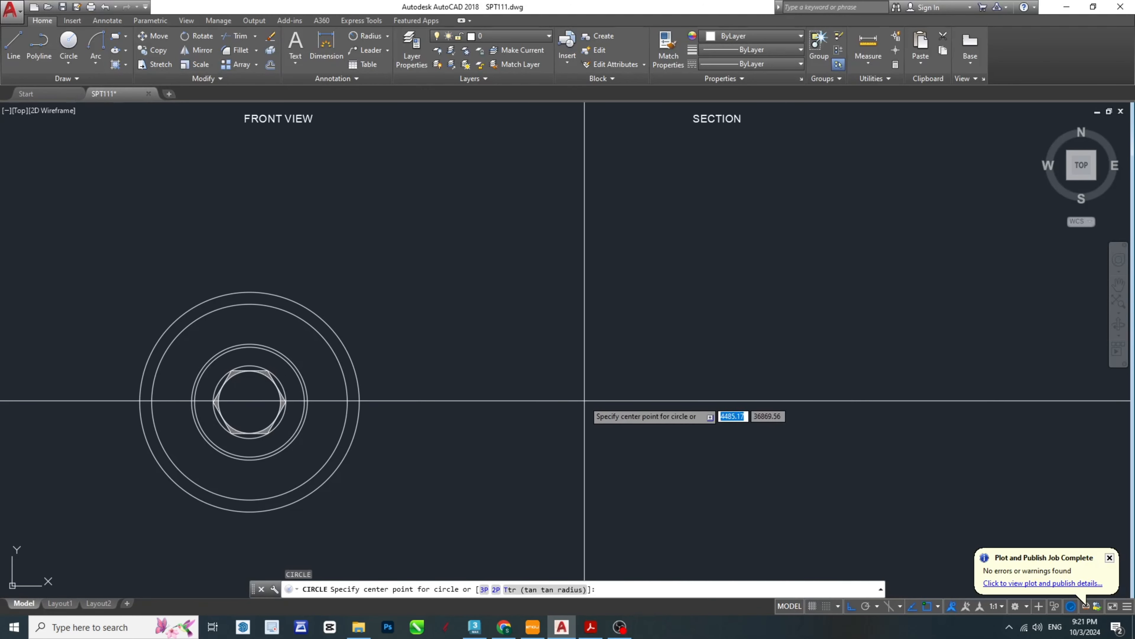
{"action": "left_click", "coordinate": [574, 406]}
{"action": "type", "text": "D"}
{"action": "key", "text": "Return"}
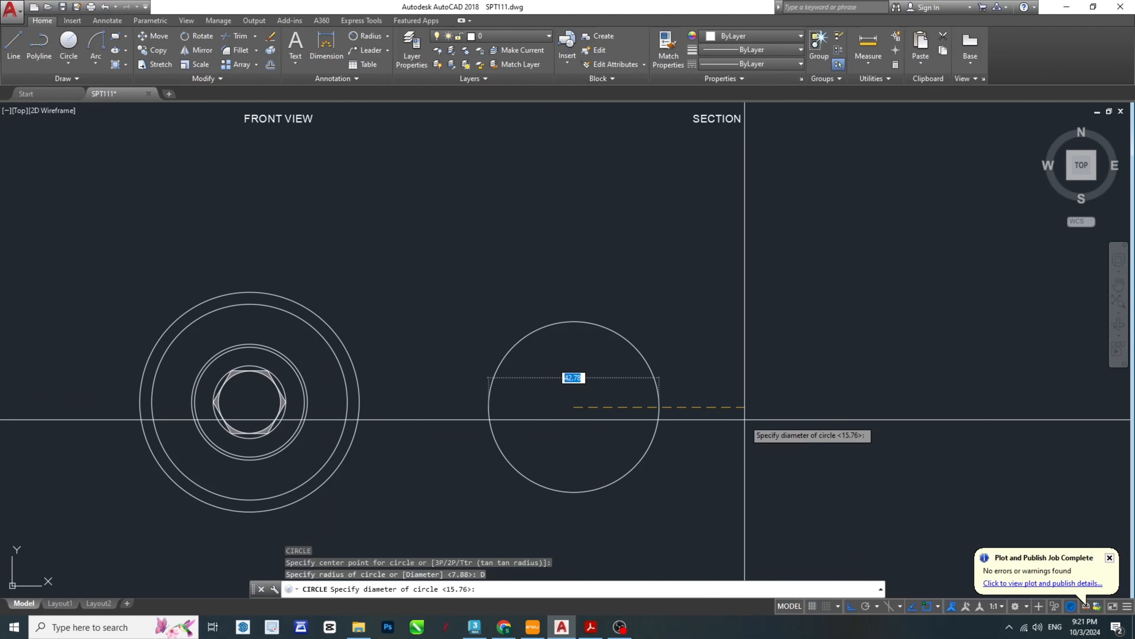
{"action": "type", "text": "59"}
{"action": "key", "text": "Return"}
{"action": "key", "text": "Escape"}
{"action": "key", "text": "Escape"}
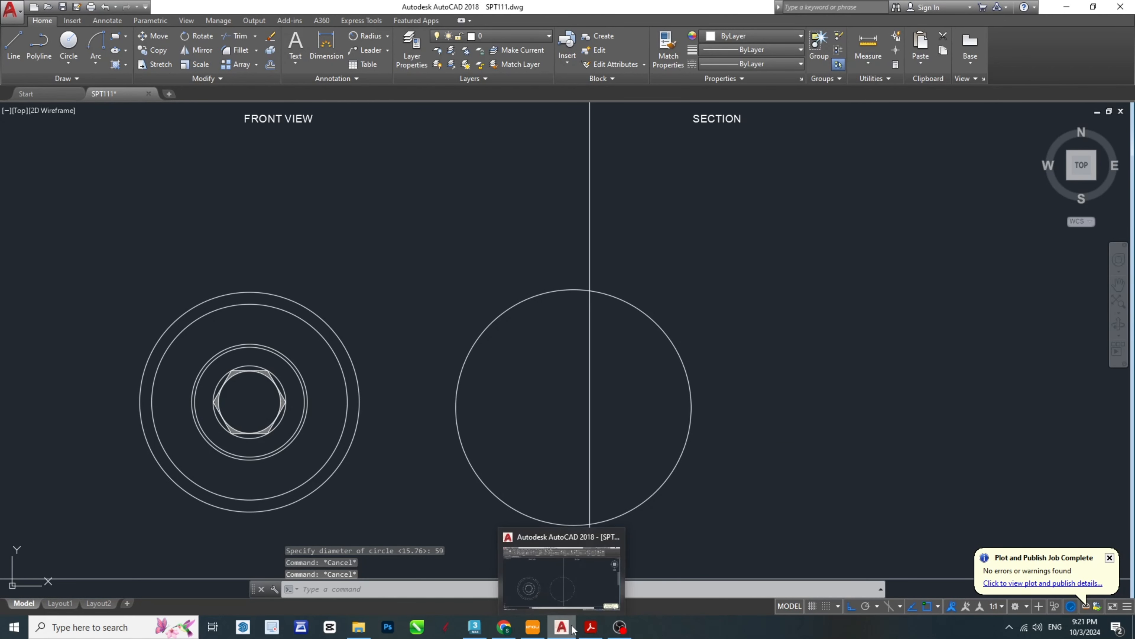
- Check the ring lock's inner diameter in the SPT-Model PDF, and return to AutoCAD
{"action": "left_click", "coordinate": [590, 627]}
{"action": "middle_click_drag", "start_coordinate": [817, 356], "coordinate": [609, 343]}
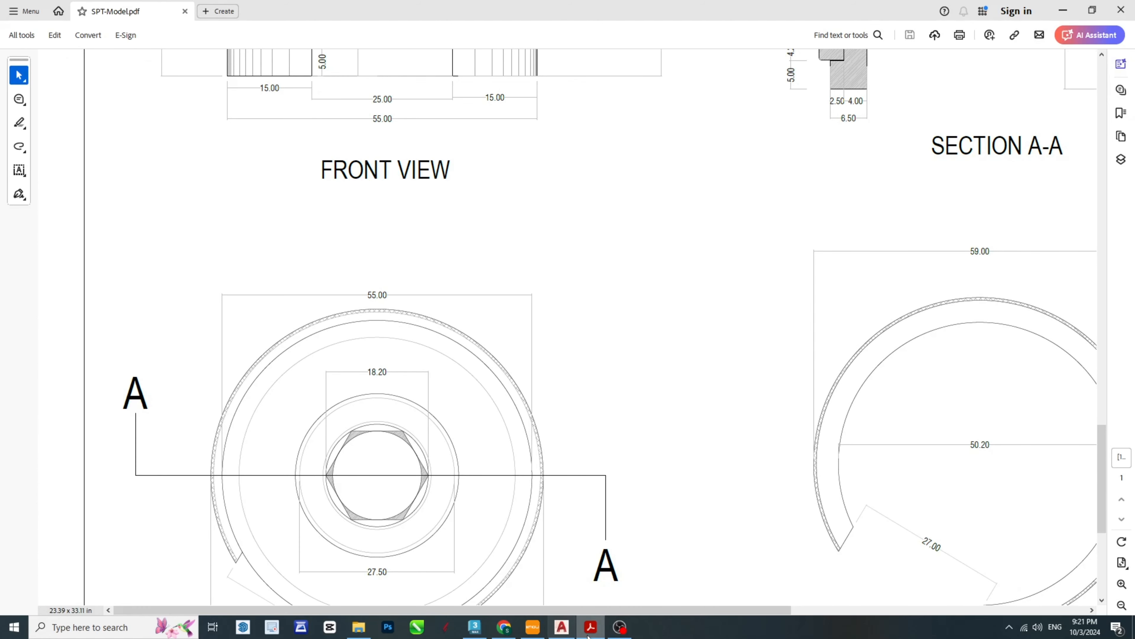
{"action": "left_click", "coordinate": [561, 627]}
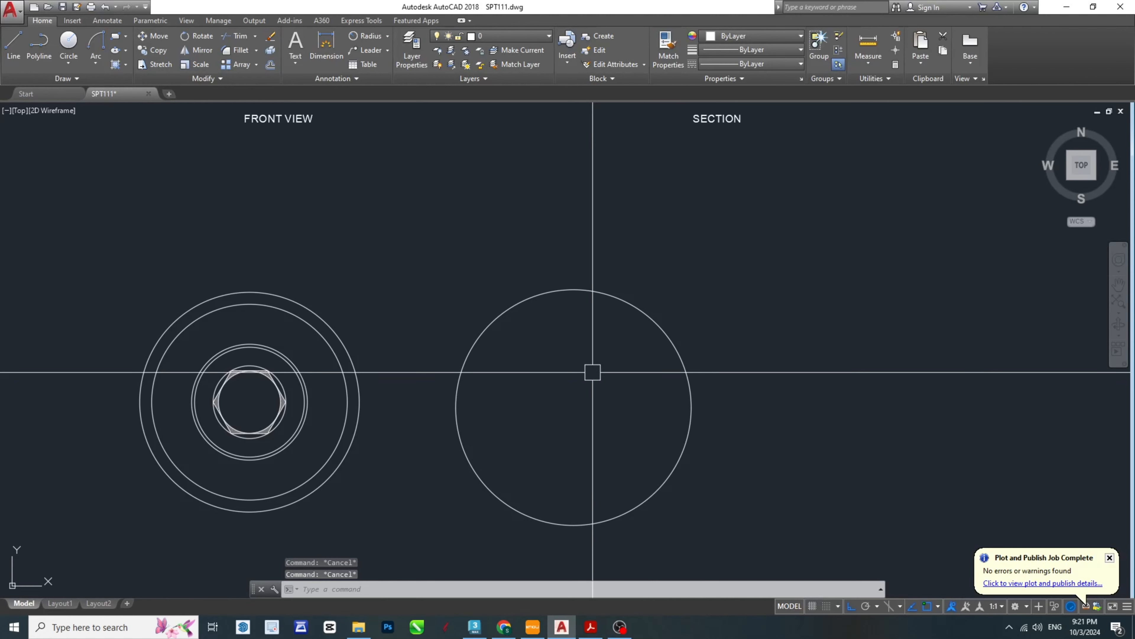
{"action": "type", "text": "c"}
{"action": "key", "text": "Return"}
{"action": "left_click", "coordinate": [574, 407]}
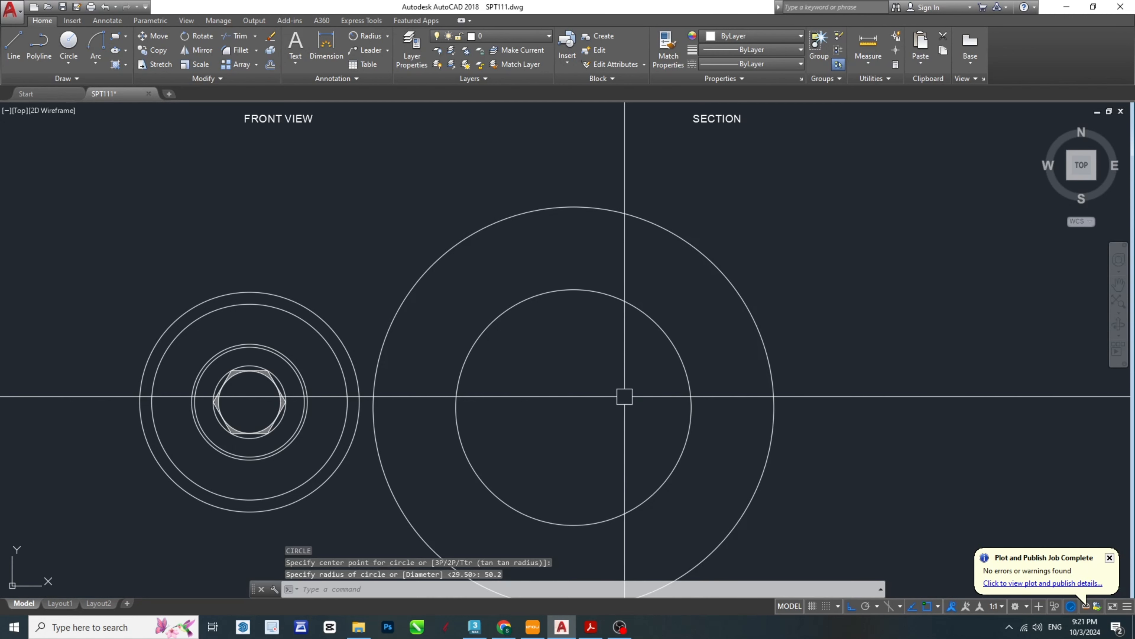
{"action": "key", "text": "Escape"}
{"action": "key", "text": "Delete"}
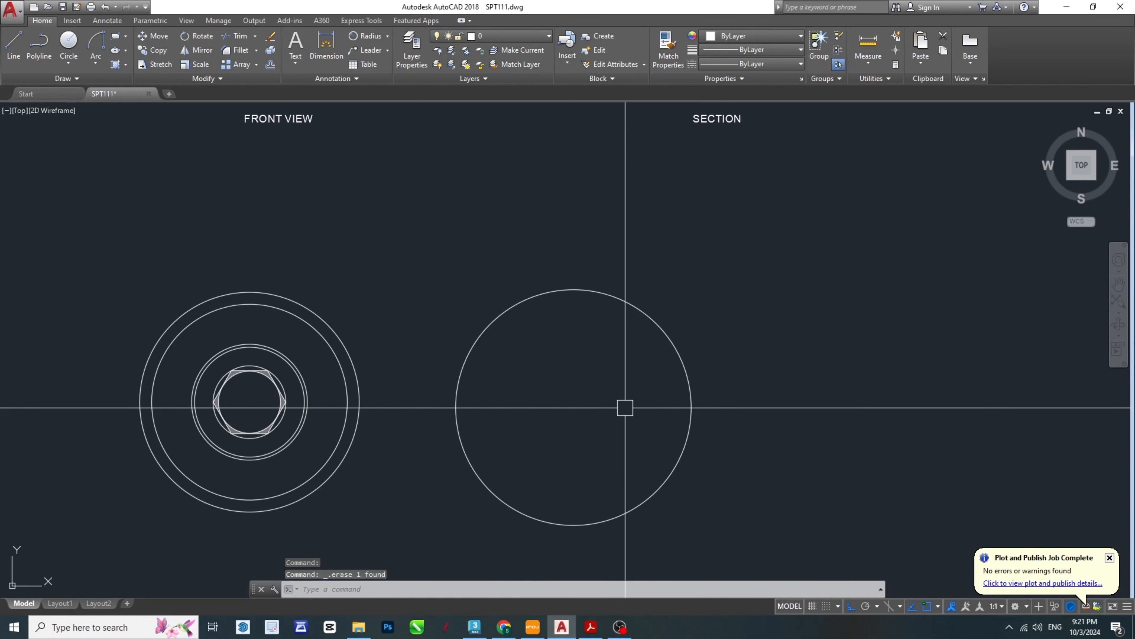
- Draw a circle of diameter 50.2 concentric with the ring lock's outer circle
{"action": "type", "text": "c"}
{"action": "key", "text": "Return"}
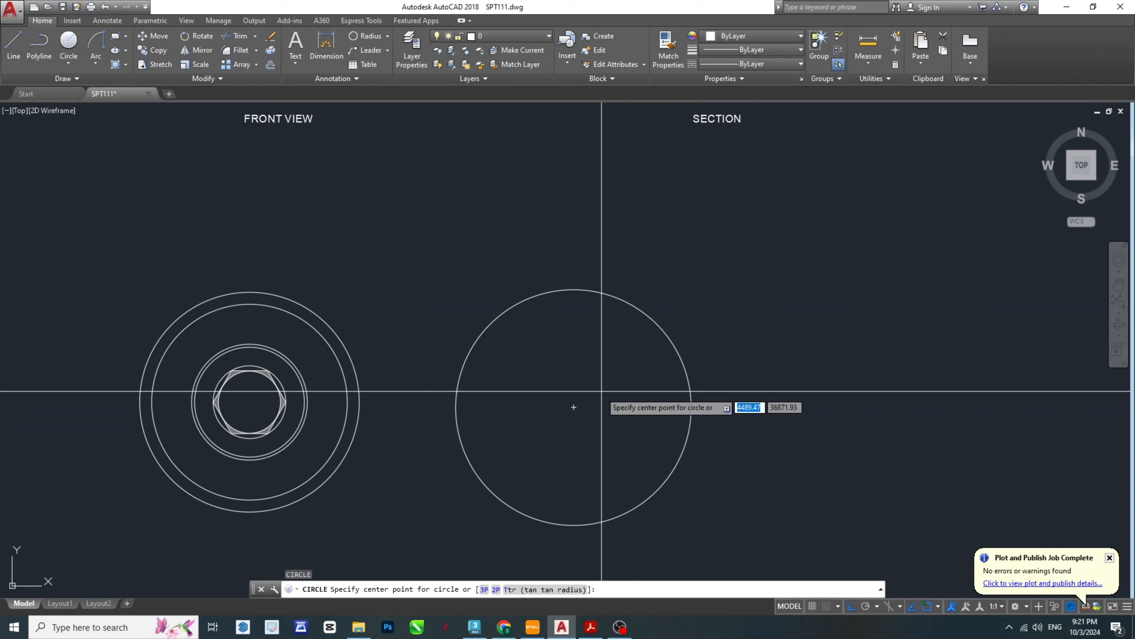
{"action": "left_click", "coordinate": [575, 407]}
{"action": "type", "text": "D"}
{"action": "key", "text": "Return"}
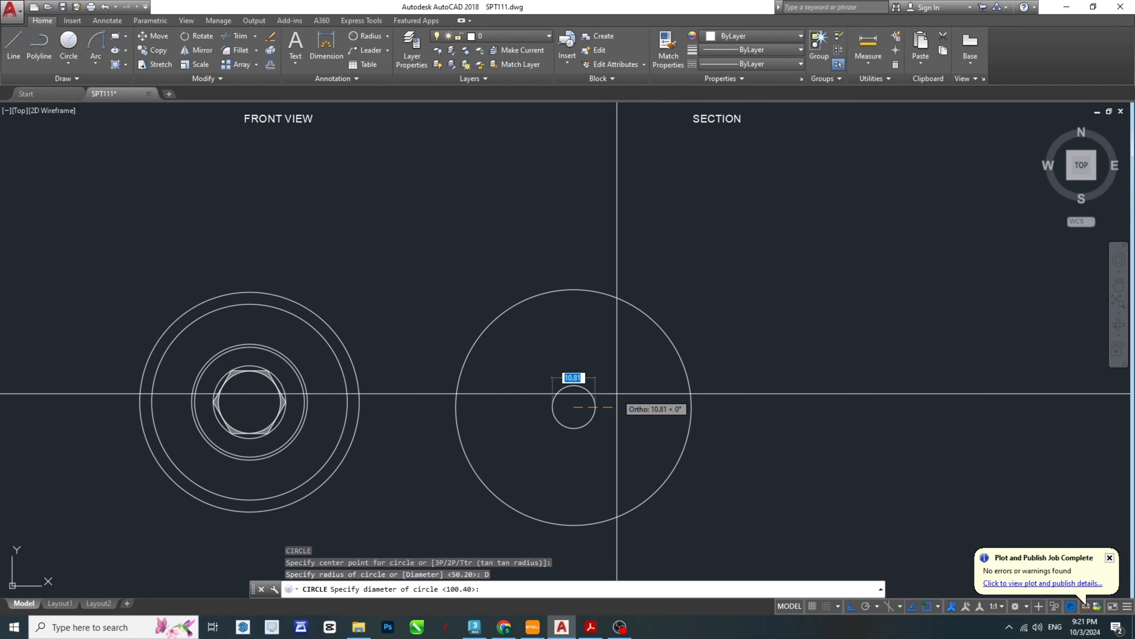
{"action": "type", "text": "50.2"}
{"action": "key", "text": "Return"}
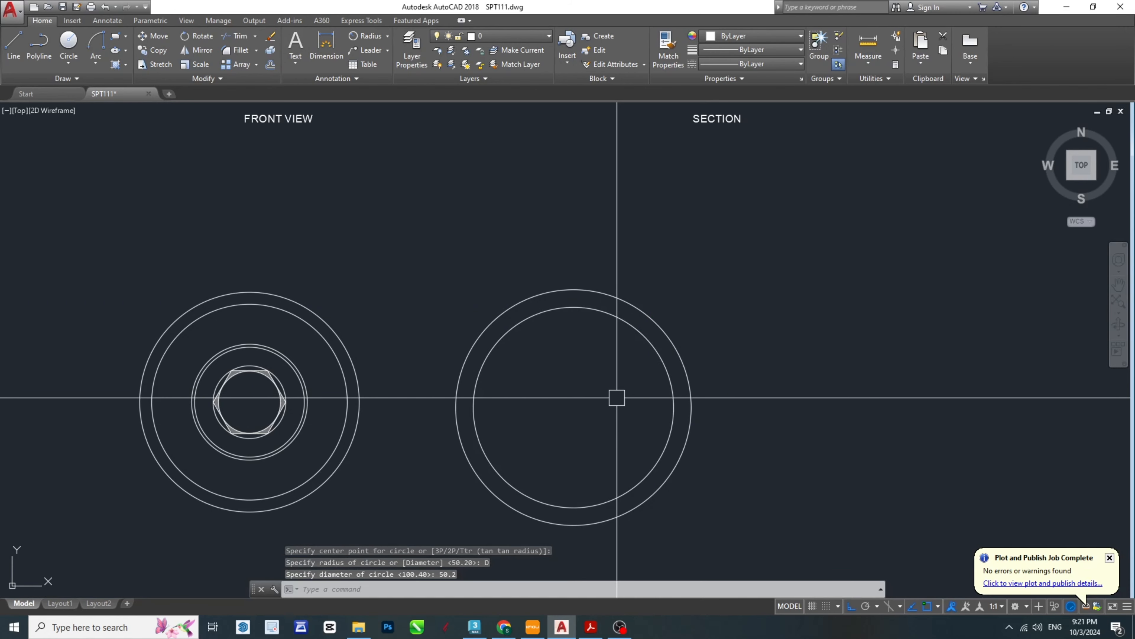
{"action": "key", "text": "Escape"}
{"action": "key", "text": "Escape"}
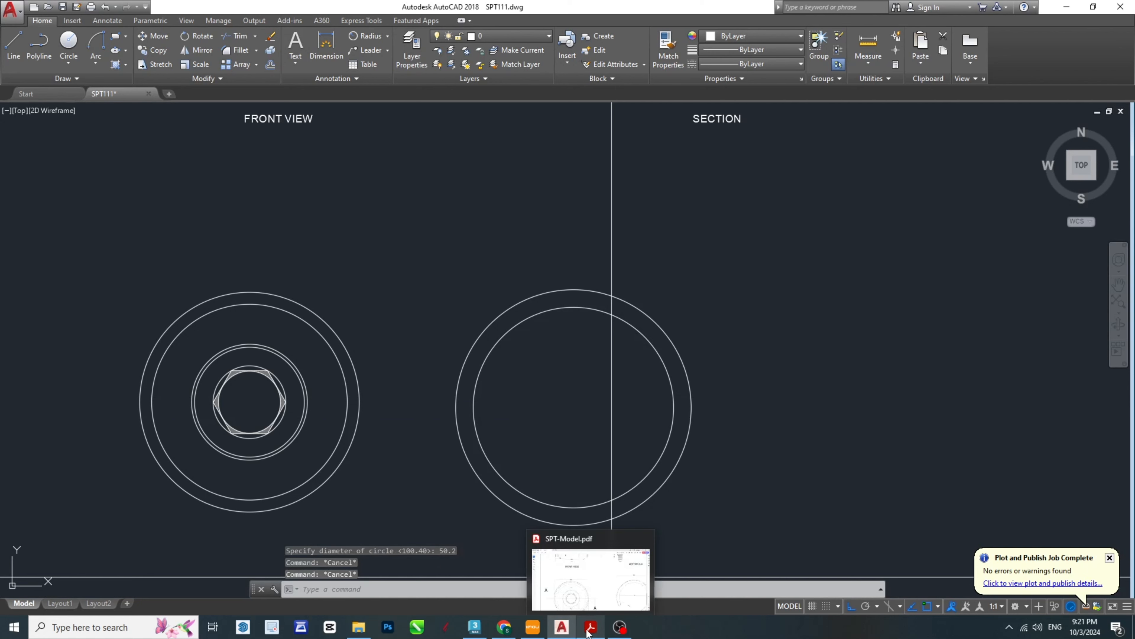
- Examine the ring lock's opening and edge details in the SPT-Model PDF
{"action": "left_click", "coordinate": [599, 555]}
{"action": "scroll", "coordinate": [943, 466], "scroll_direction": "up", "scroll_amount": 5}
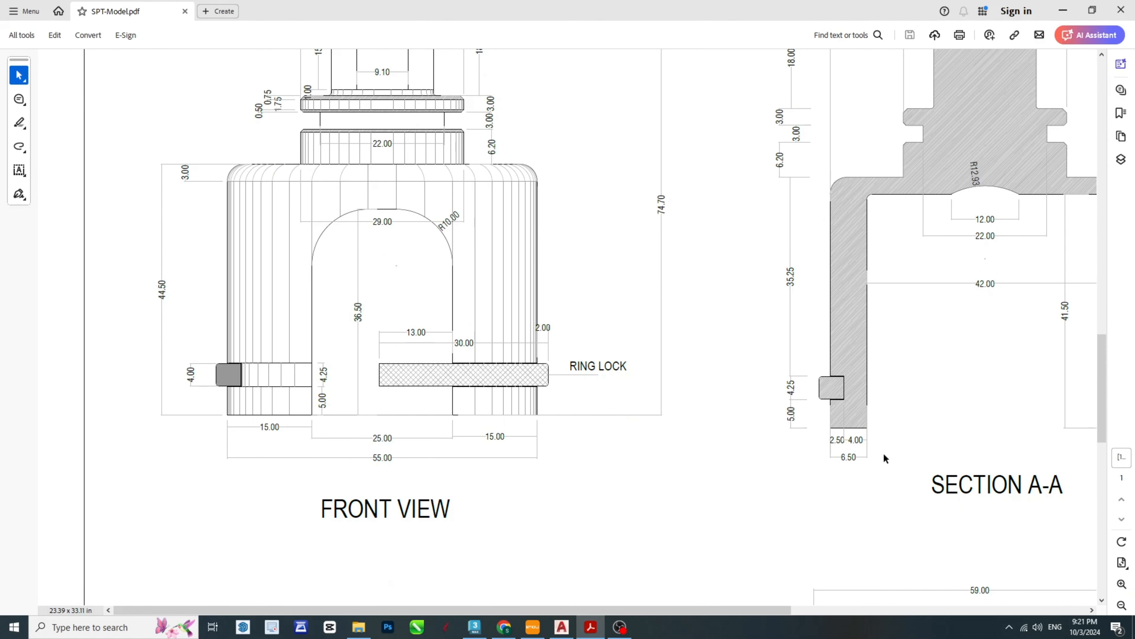
{"action": "scroll", "coordinate": [884, 459], "scroll_direction": "down", "scroll_amount": 7}
{"action": "scroll", "coordinate": [954, 436], "scroll_direction": "down", "scroll_amount": 2}
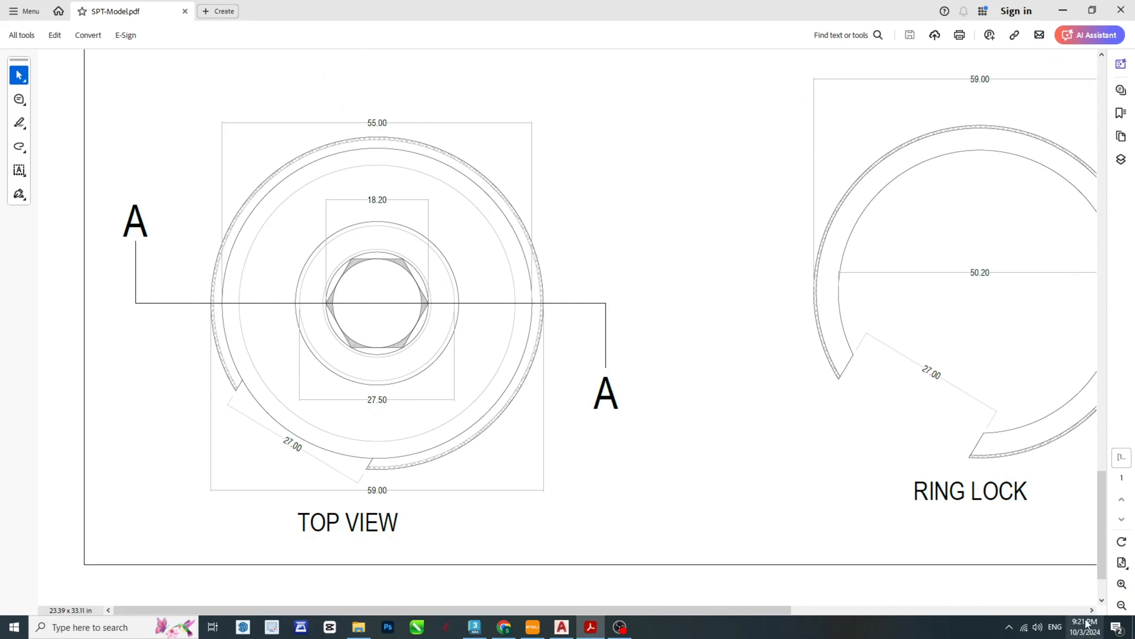
{"action": "left_click", "coordinate": [1092, 610]}
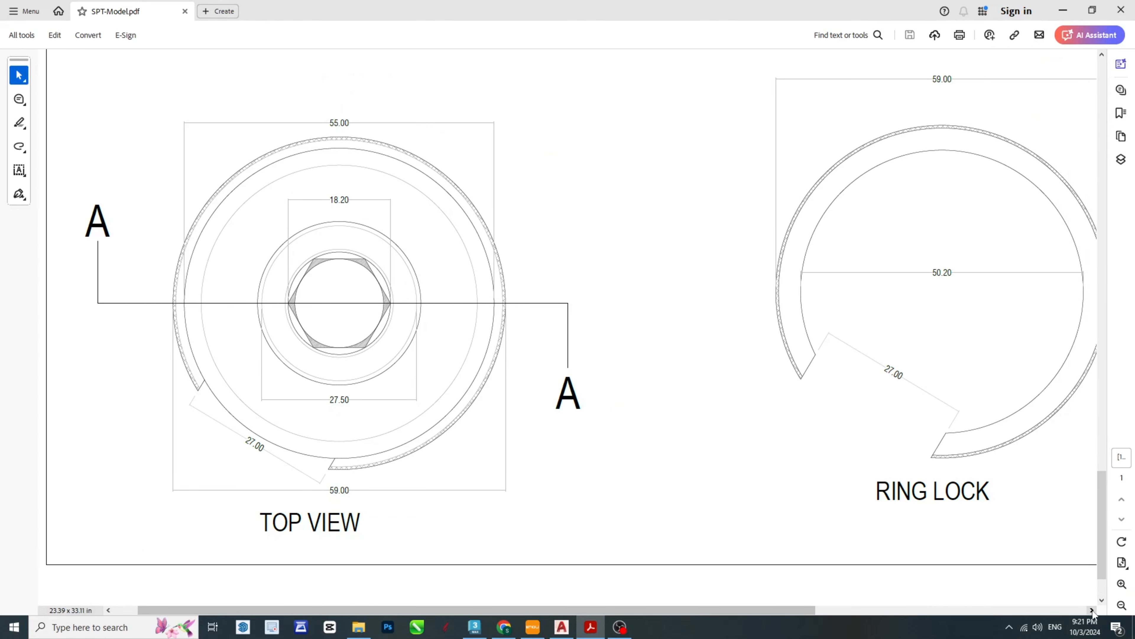
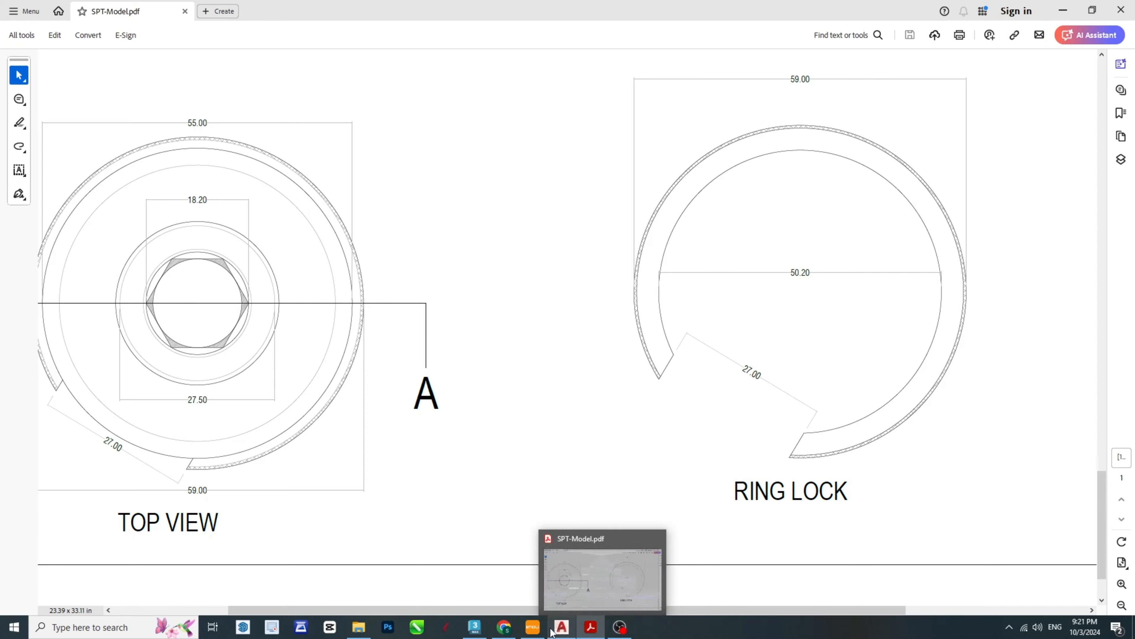
- Switch to AutoCAD and offset the vertical centre line of the right-hand circles by 13.5 to both sides
{"action": "left_click", "coordinate": [562, 626]}
{"action": "middle_click_drag", "start_coordinate": [584, 342], "coordinate": [579, 352]}
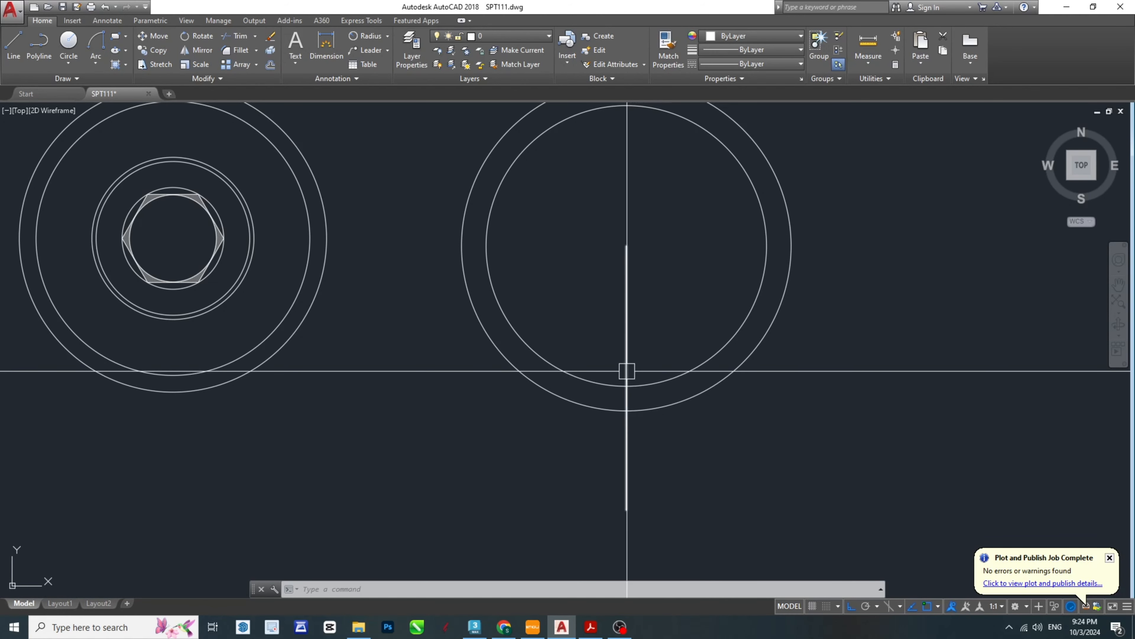
{"action": "key", "text": "Escape"}
{"action": "key", "text": "Escape"}
{"action": "scroll", "coordinate": [670, 351], "scroll_direction": "up", "scroll_amount": 4}
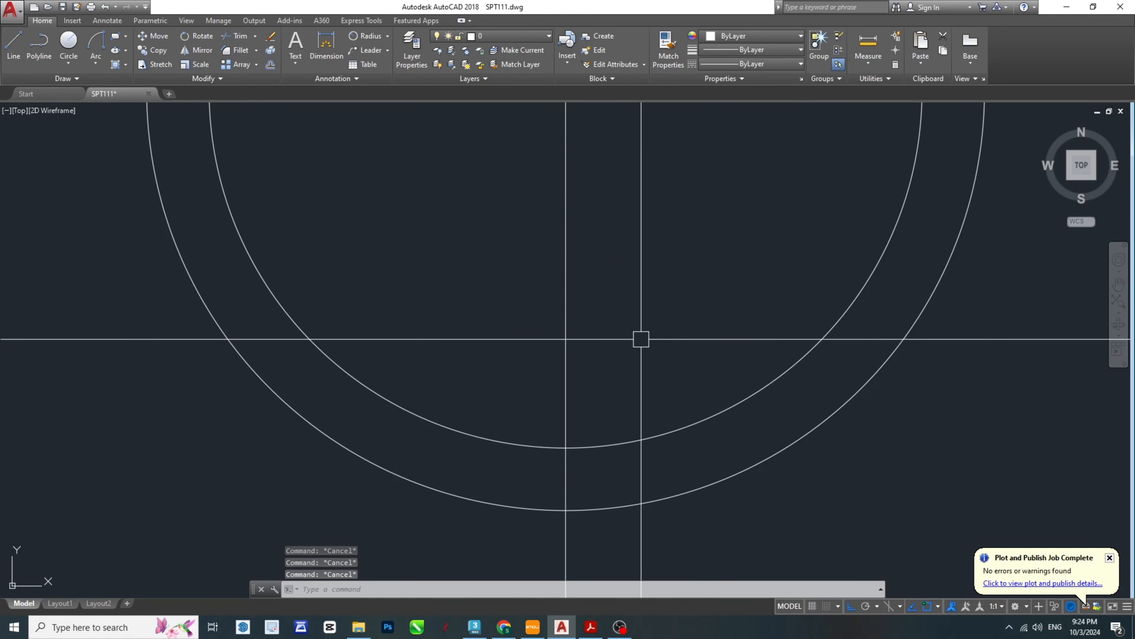
{"action": "scroll", "coordinate": [600, 409], "scroll_direction": "down", "scroll_amount": 4}
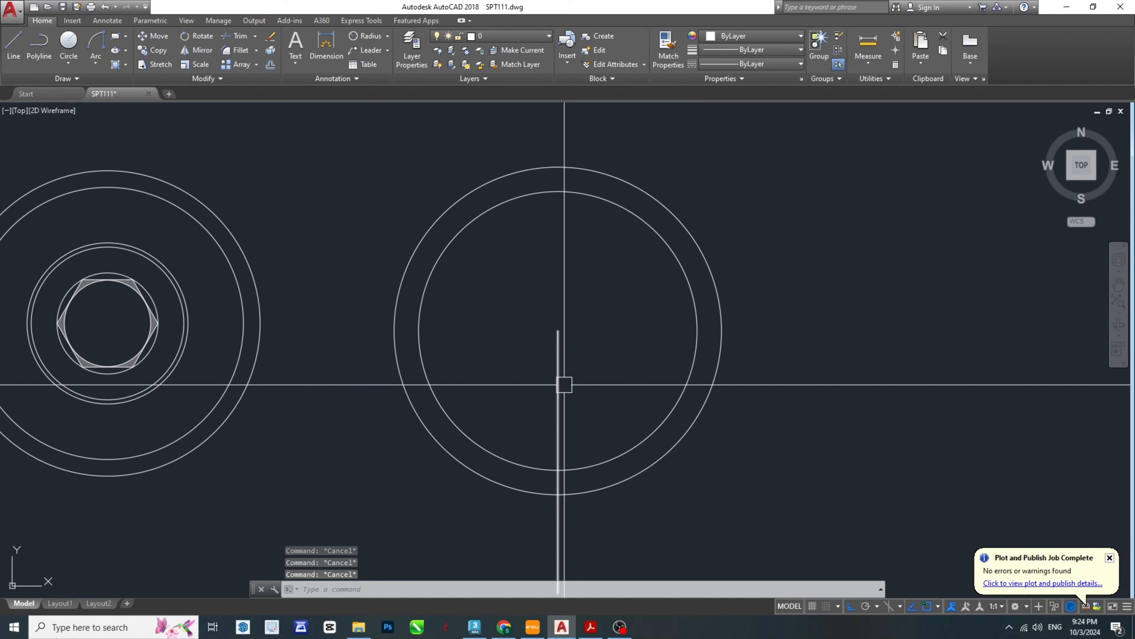
{"action": "key", "text": "Return"}
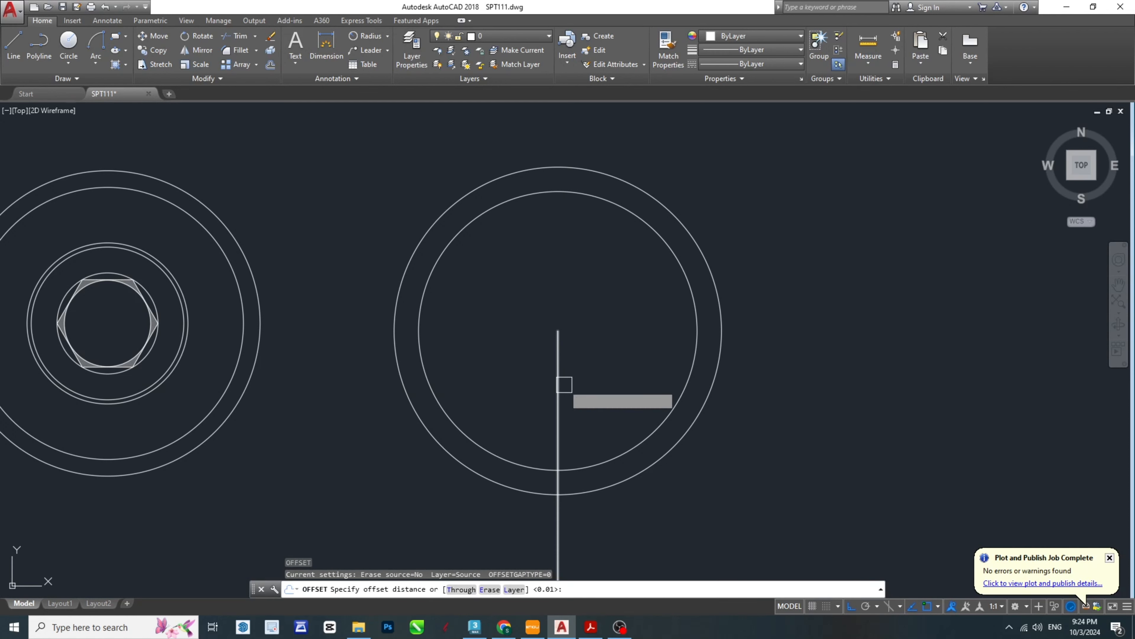
{"action": "type", "text": "13.5"}
{"action": "key", "text": "Return"}
{"action": "left_click", "coordinate": [564, 385]}
{"action": "left_click", "coordinate": [591, 377]}
{"action": "key", "text": "Escape"}
{"action": "key", "text": "Escape"}
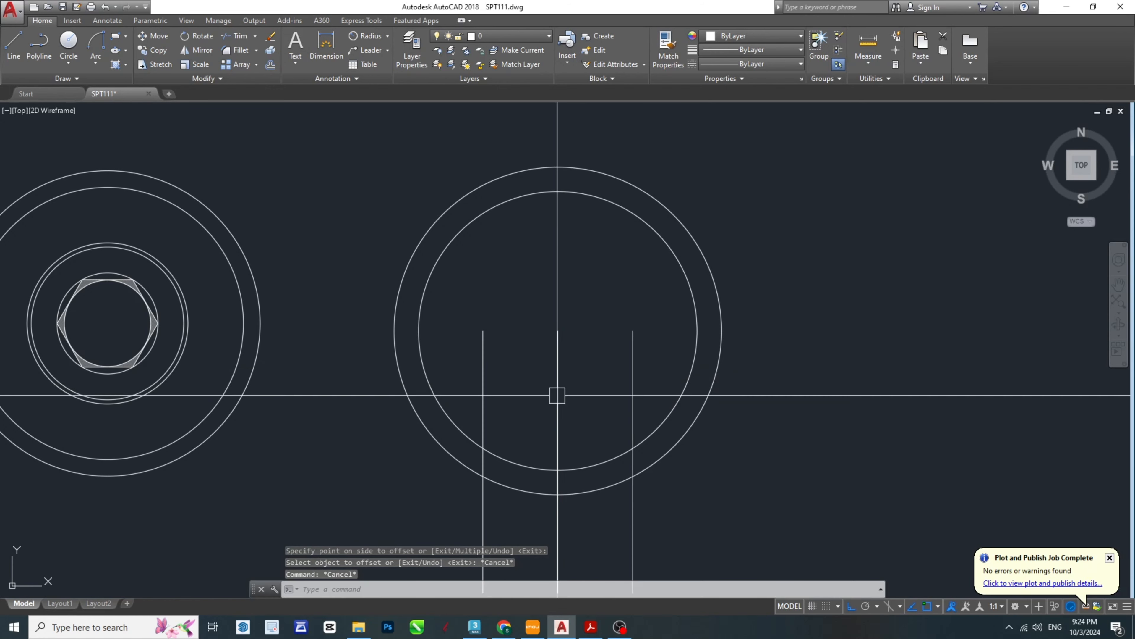
- Delete the original vertical centre line between the two offset lines
{"action": "middle_click_drag", "start_coordinate": [556, 394], "coordinate": [554, 384]}
{"action": "left_click", "coordinate": [548, 381]}
{"action": "left_click", "coordinate": [573, 422]}
{"action": "scroll", "coordinate": [570, 406], "scroll_direction": "down", "scroll_amount": 2}
{"action": "left_click", "coordinate": [575, 368]}
{"action": "left_click", "coordinate": [556, 396]}
{"action": "key", "text": "Delete"}
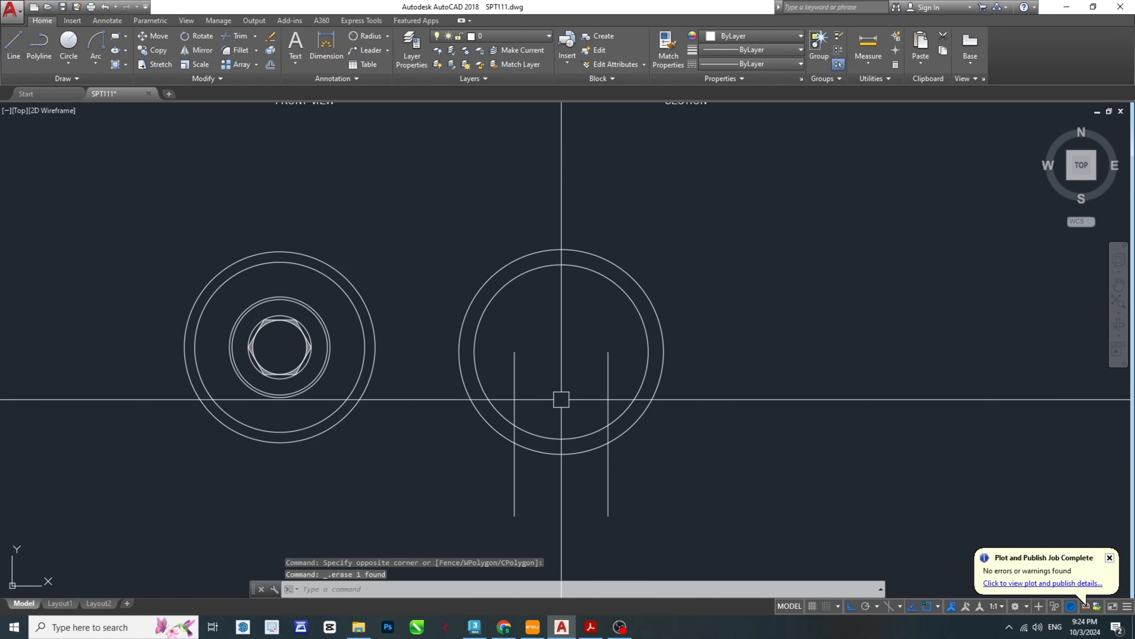
{"action": "scroll", "coordinate": [612, 392], "scroll_direction": "up", "scroll_amount": 4}
{"action": "key", "text": "Escape"}
{"action": "key", "text": "Escape"}
{"action": "left_click", "coordinate": [628, 380]}
{"action": "left_click", "coordinate": [343, 290]}
{"action": "scroll", "coordinate": [563, 338], "scroll_direction": "down", "scroll_amount": 4}
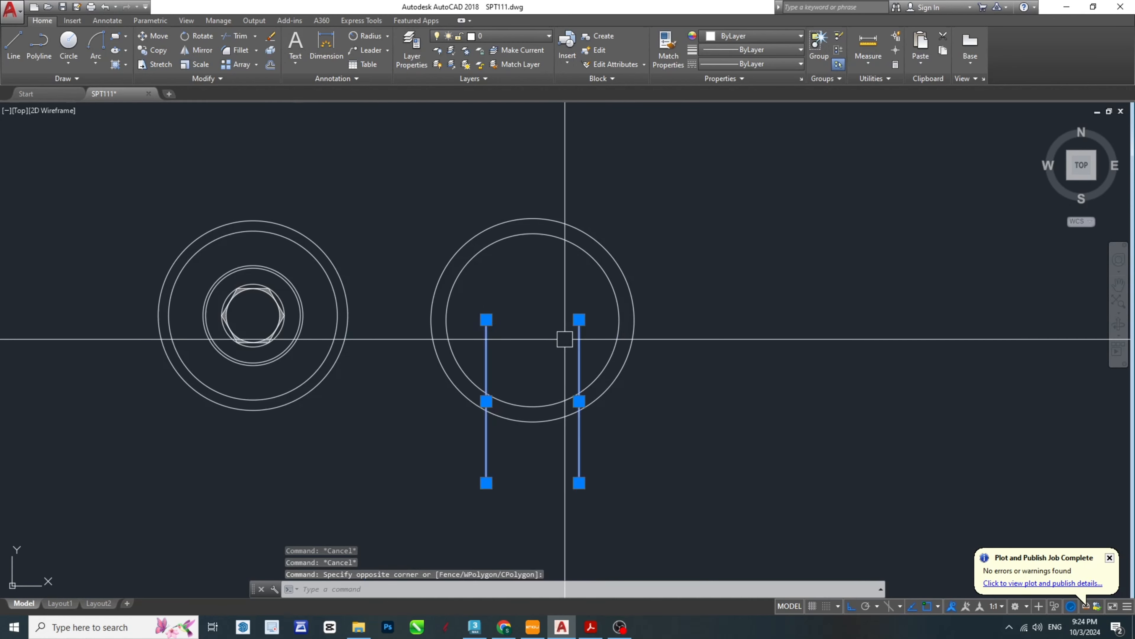
{"action": "key", "text": "Escape"}
- Draw a vertical reference line from the ring circles' centre down past the outer circle
{"action": "scroll", "coordinate": [548, 418], "scroll_direction": "up", "scroll_amount": 2}
{"action": "type", "text": "l"}
{"action": "key", "text": "Return"}
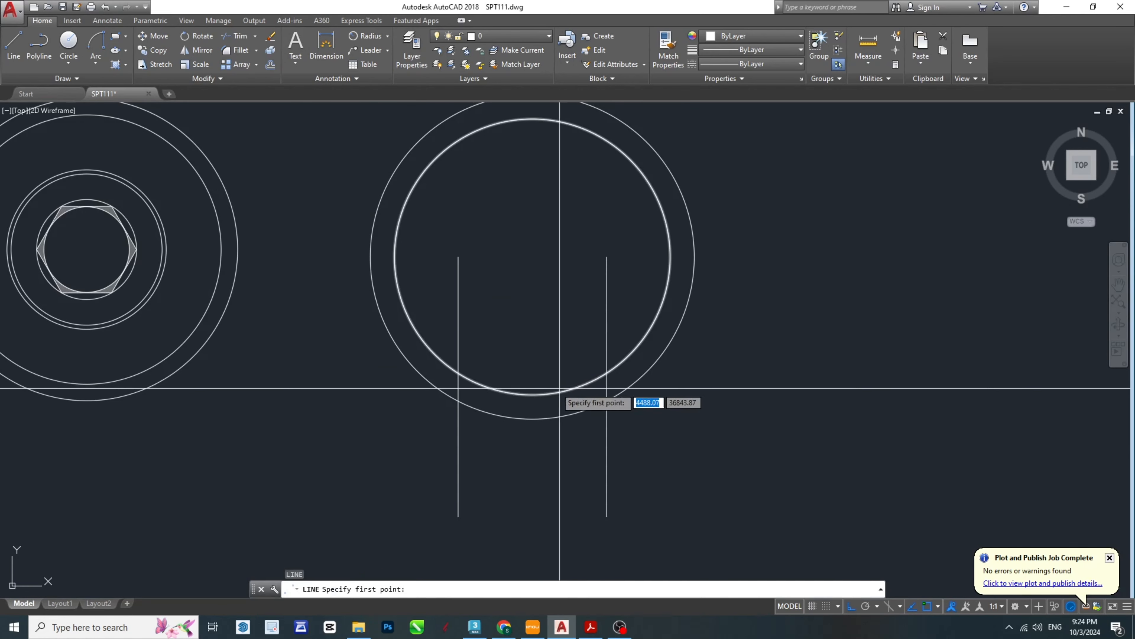
{"action": "left_click", "coordinate": [550, 480]}
{"action": "key", "text": "Escape"}
{"action": "key", "text": "Escape"}
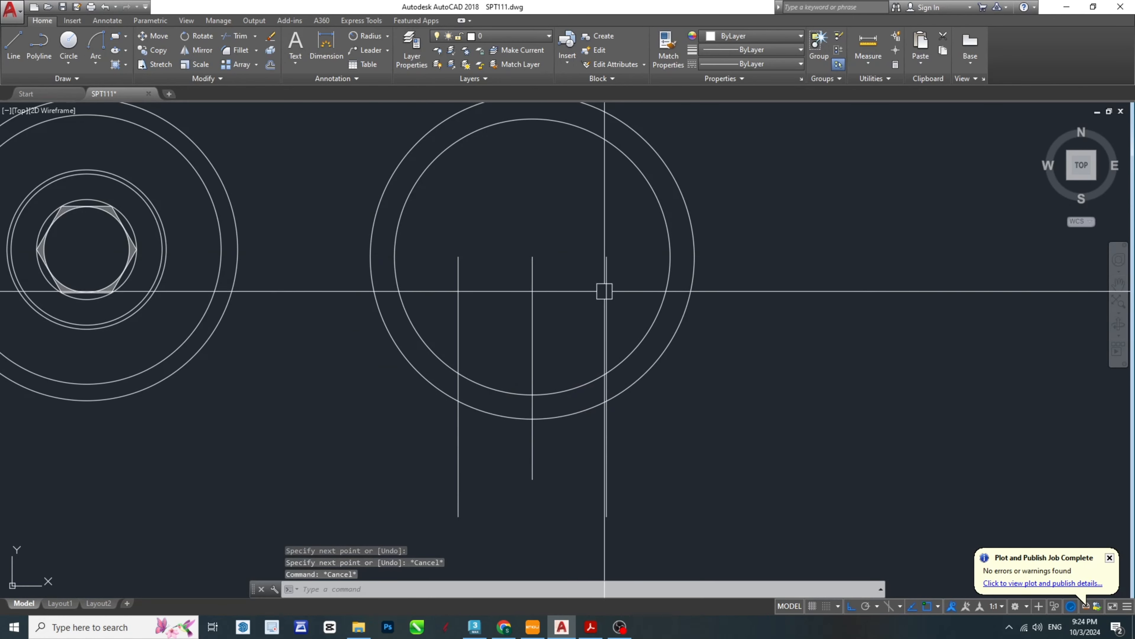
- Rotate both offset lines clockwise about the circles' centre by reference, from the second line's outer-circle intersection to the vertical reference line
{"action": "scroll", "coordinate": [615, 305], "scroll_direction": "up", "scroll_amount": 4}
{"action": "left_click", "coordinate": [628, 315]}
{"action": "left_click", "coordinate": [554, 341]}
{"action": "left_click", "coordinate": [239, 327]}
{"action": "left_click", "coordinate": [206, 340]}
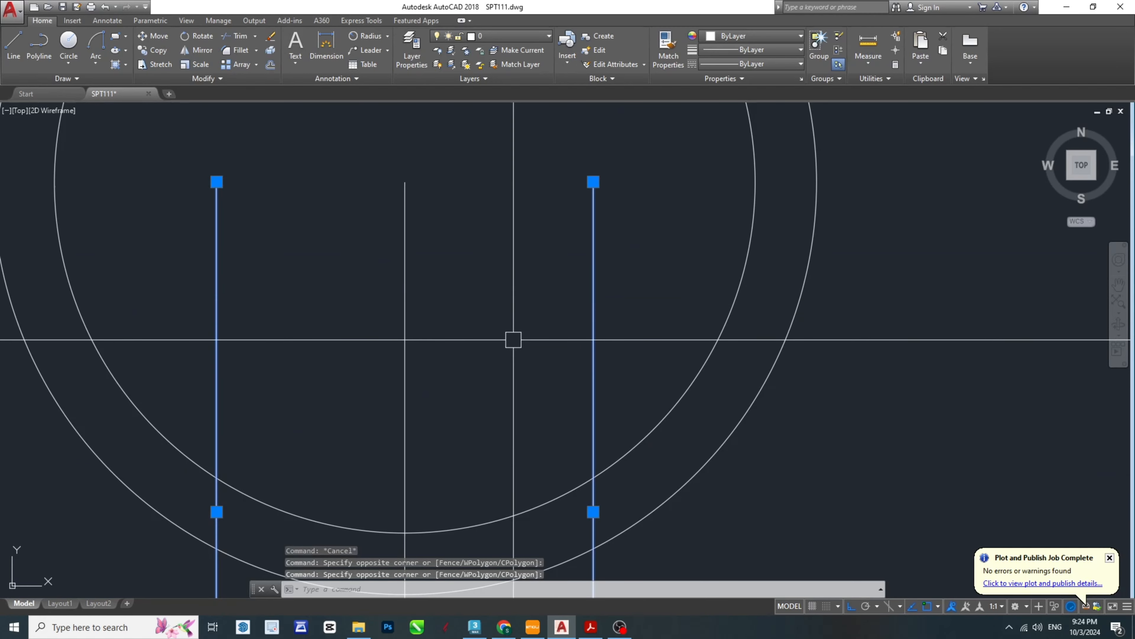
{"action": "middle_click_drag", "start_coordinate": [512, 337], "coordinate": [647, 303]}
{"action": "type", "text": "ro"}
{"action": "key", "text": "Return"}
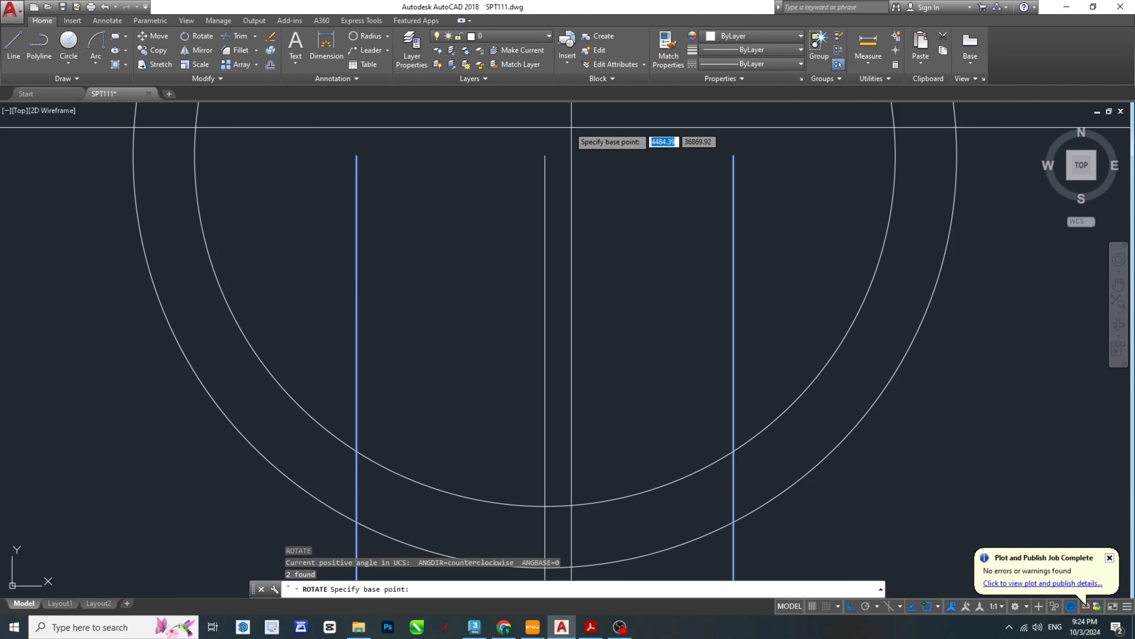
{"action": "left_click", "coordinate": [545, 155]}
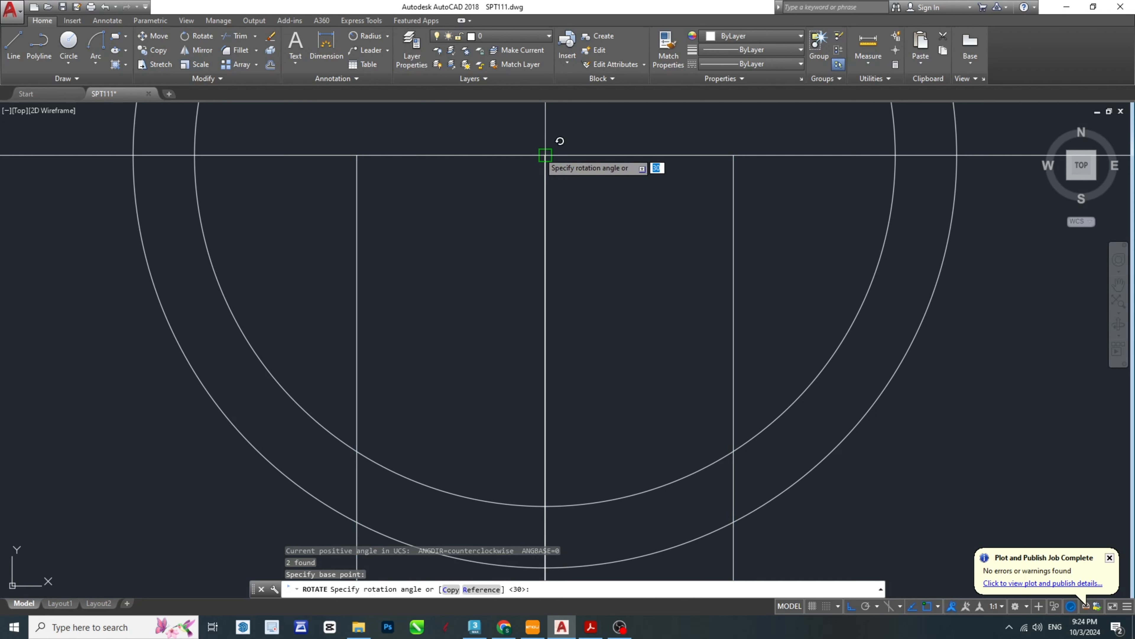
{"action": "type", "text": "R"}
{"action": "key", "text": "Return"}
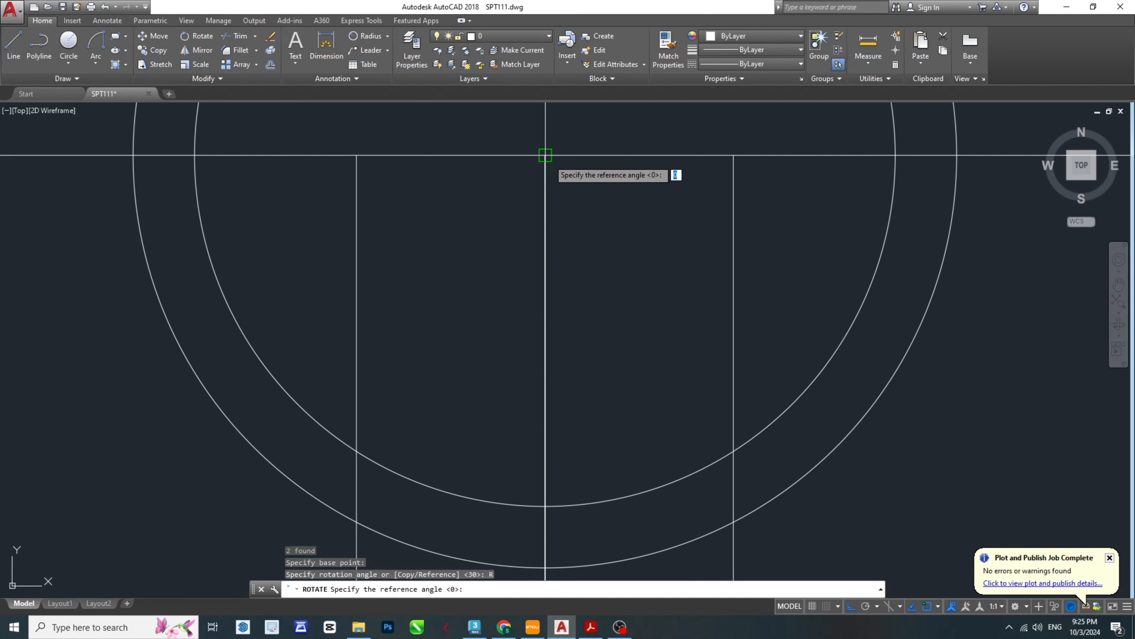
{"action": "scroll", "coordinate": [653, 312], "scroll_direction": "down", "scroll_amount": 4}
{"action": "scroll", "coordinate": [683, 383], "scroll_direction": "up", "scroll_amount": 4}
{"action": "left_click", "coordinate": [689, 408]}
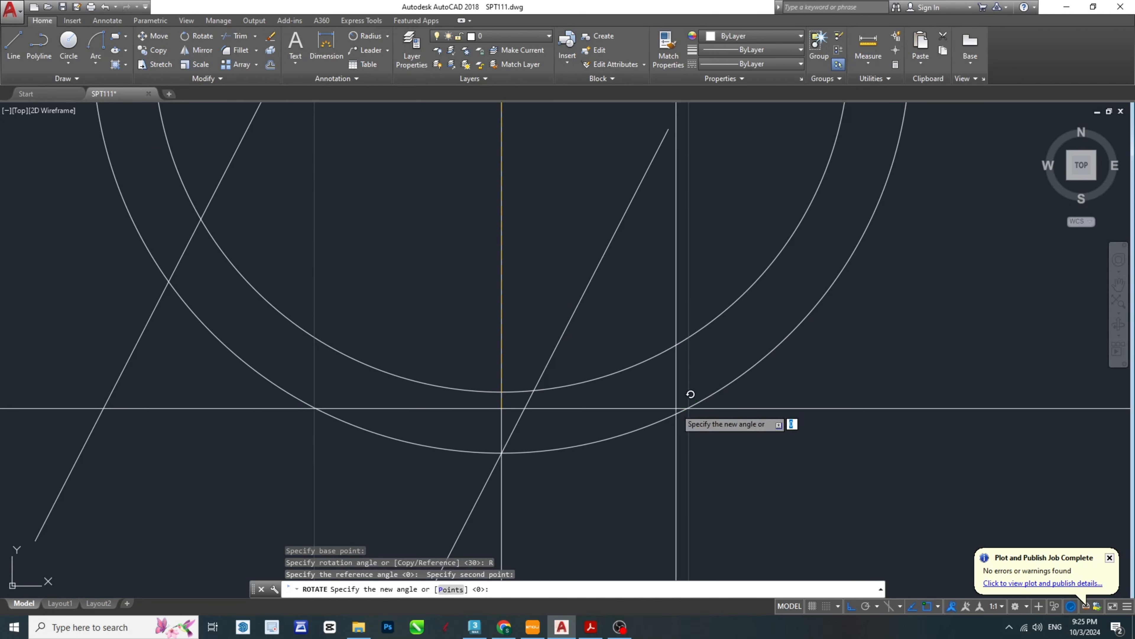
{"action": "scroll", "coordinate": [525, 442], "scroll_direction": "down", "scroll_amount": 4}
{"action": "key", "text": "Escape"}
{"action": "key", "text": "Escape"}
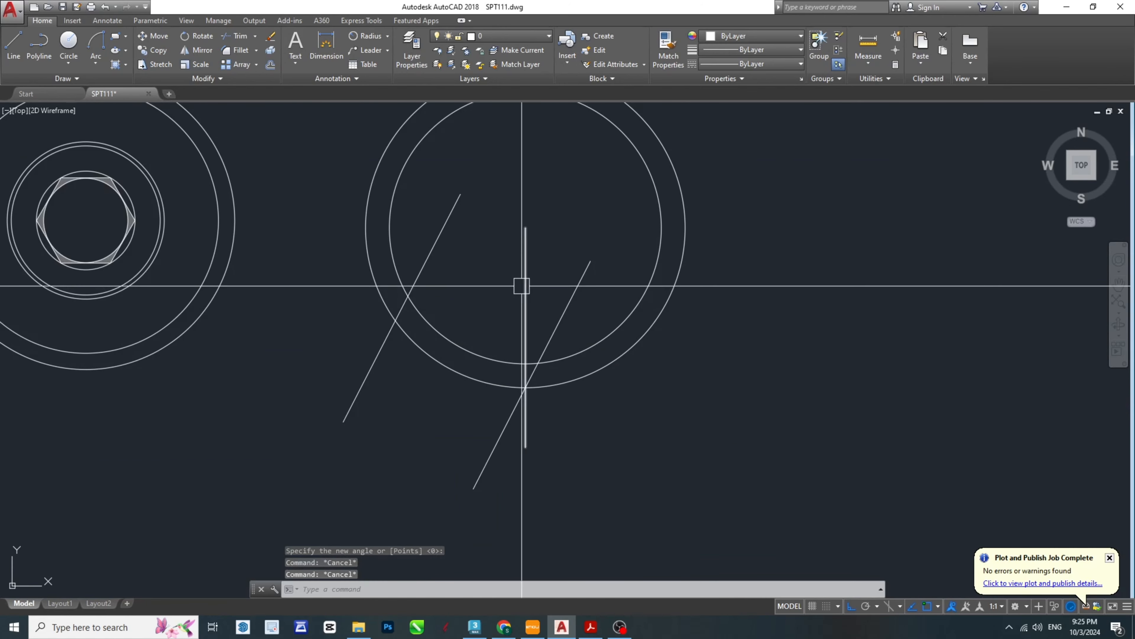
- Delete the vertical reference line between the two slanted lines
{"action": "left_click", "coordinate": [539, 301]}
{"action": "middle_click_drag", "start_coordinate": [540, 301], "coordinate": [575, 340]}
{"action": "key", "text": "Delete"}
{"action": "scroll", "coordinate": [560, 417], "scroll_direction": "up", "scroll_amount": 3}
{"action": "scroll", "coordinate": [540, 418], "scroll_direction": "down", "scroll_amount": 3}
{"action": "key", "text": "Escape"}
{"action": "key", "text": "Escape"}
{"action": "key", "text": "Escape"}
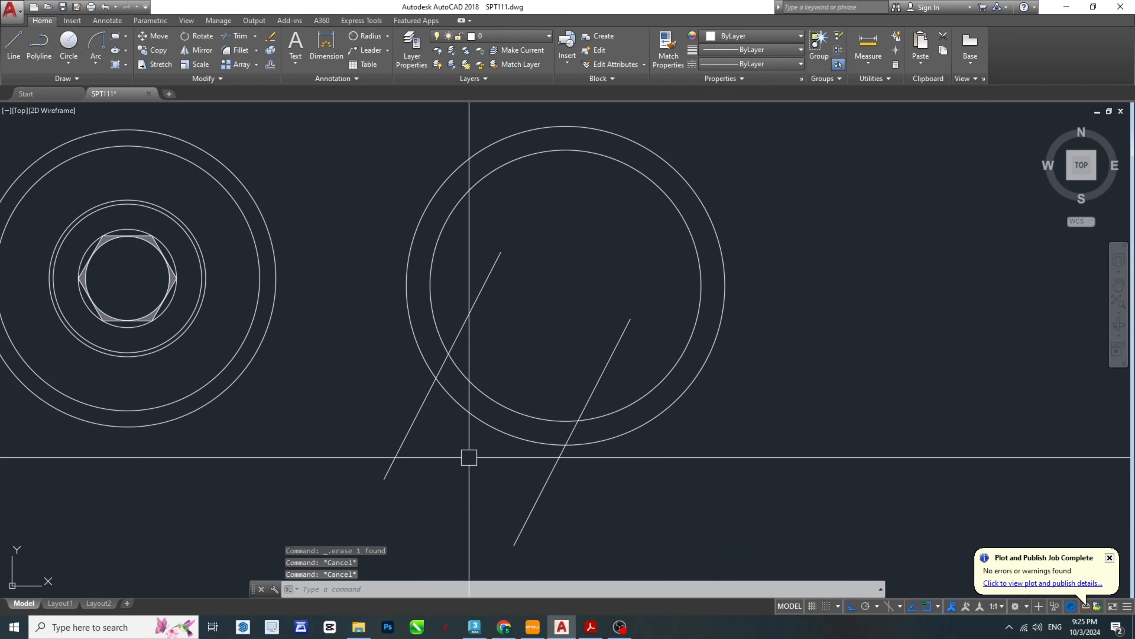
- Trim both circles between the slanted lines and cut the lines back to the ring to form its open gap
{"action": "middle_click_drag", "start_coordinate": [470, 458], "coordinate": [504, 452]}
{"action": "key", "text": "space"}
{"action": "key", "text": "space"}
{"action": "left_click", "coordinate": [544, 447]}
{"action": "left_click", "coordinate": [519, 335]}
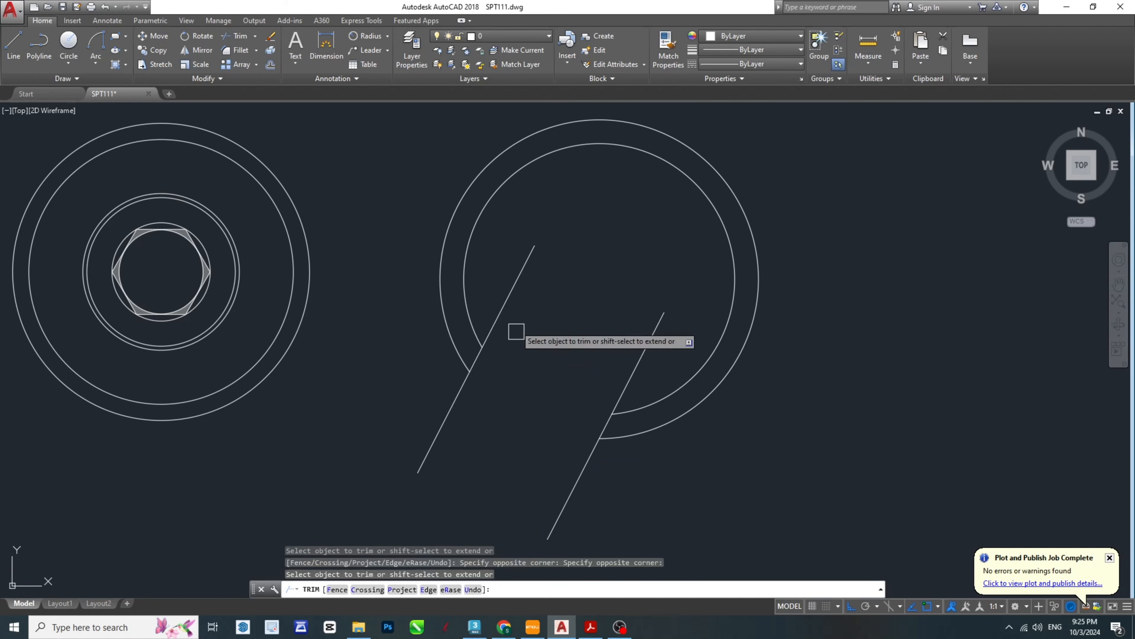
{"action": "left_click", "coordinate": [507, 274]}
{"action": "left_click", "coordinate": [525, 348]}
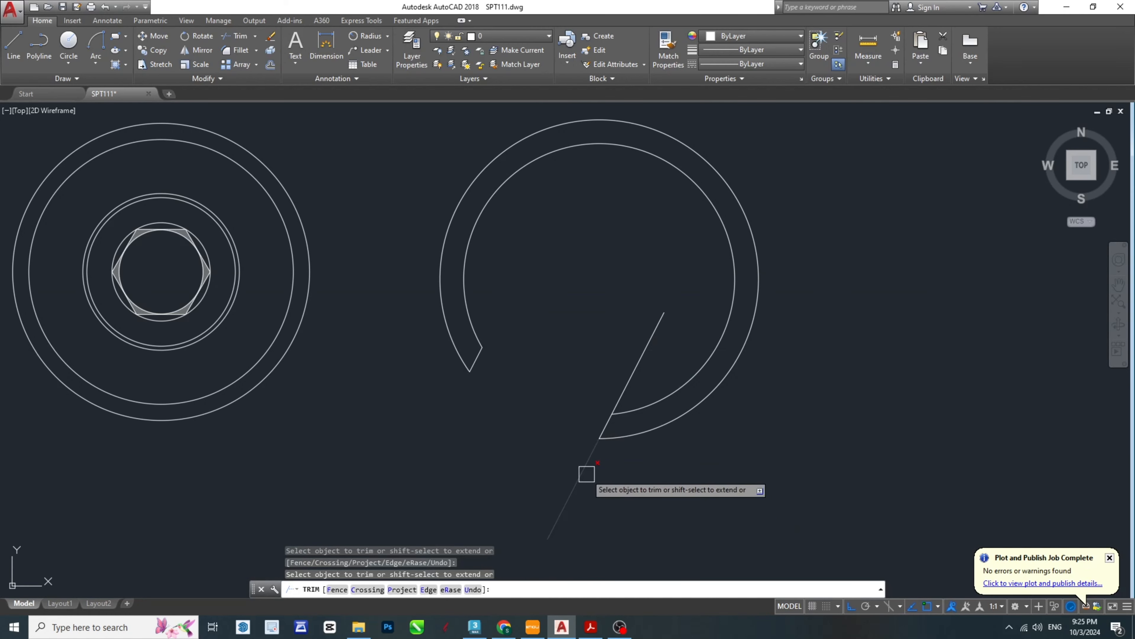
{"action": "key", "text": "Escape"}
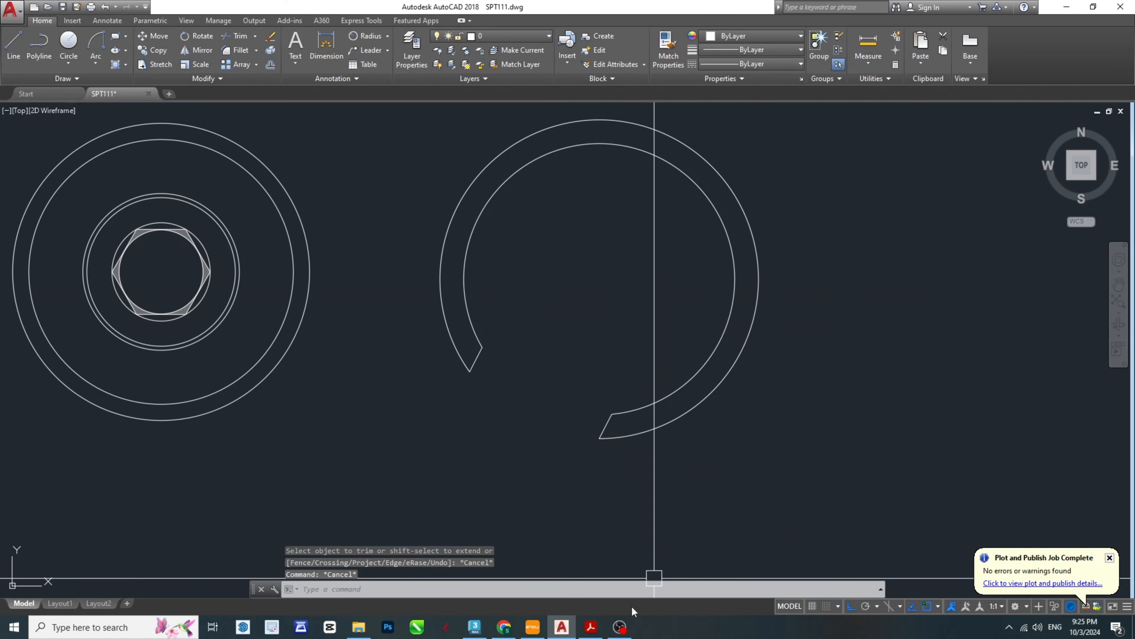
- Check the ring lock in the PDF drawing, return to AutoCAD and try offsetting the ring's outer arc 1 inward
{"action": "left_click", "coordinate": [598, 631]}
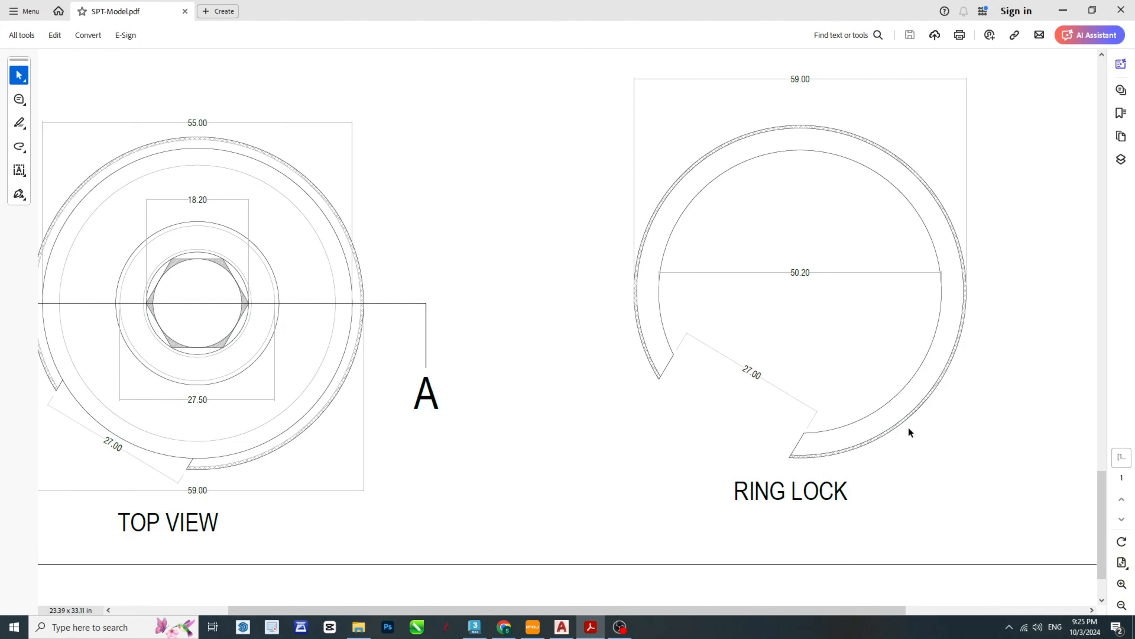
{"action": "left_click", "coordinate": [591, 628]}
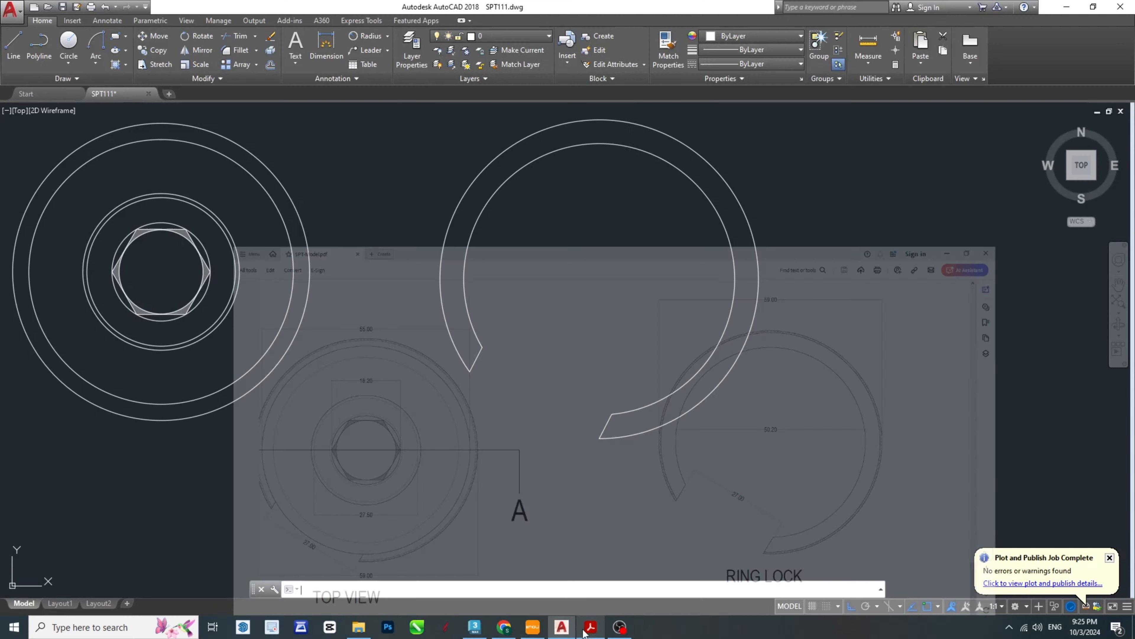
{"action": "type", "text": "o 3"}
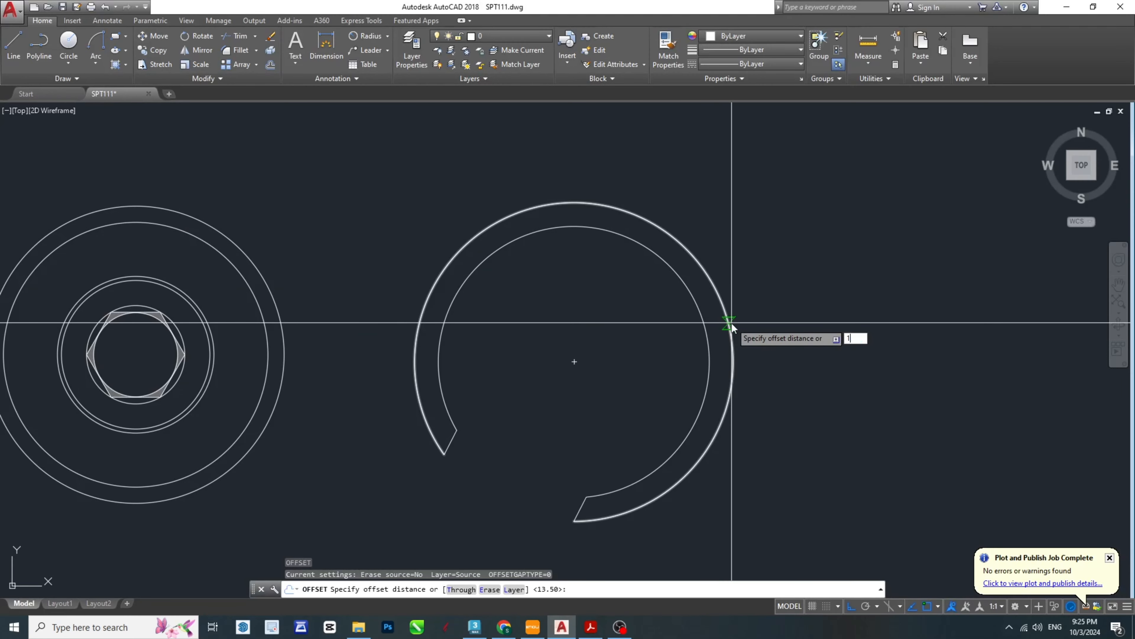
{"action": "key", "text": "space"}
{"action": "scroll", "coordinate": [731, 307], "scroll_direction": "up", "scroll_amount": 2}
{"action": "left_click", "coordinate": [719, 308]}
{"action": "left_click", "coordinate": [621, 317]}
{"action": "key", "text": "Escape"}
{"action": "scroll", "coordinate": [714, 303], "scroll_direction": "up", "scroll_amount": 2}
{"action": "key", "text": "Escape"}
{"action": "scroll", "coordinate": [712, 302], "scroll_direction": "up", "scroll_amount": 2}
- Delete the arc offset by 1 inside the ring's outer edge
{"action": "left_click", "coordinate": [687, 292]}
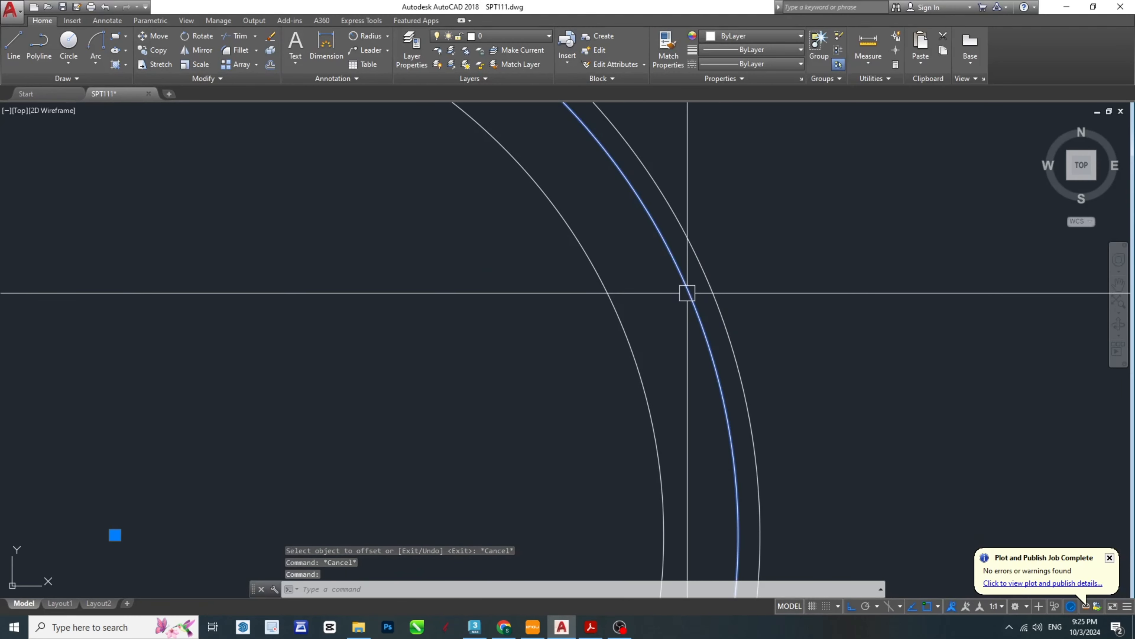
{"action": "scroll", "coordinate": [690, 295], "scroll_direction": "down", "scroll_amount": 6}
{"action": "key", "text": "Delete"}
{"action": "scroll", "coordinate": [705, 322], "scroll_direction": "up", "scroll_amount": 4}
{"action": "key", "text": "Escape"}
{"action": "key", "text": "Escape"}
{"action": "key", "text": "Escape"}
- Offset the ring's outer arc 0.5 inward
{"action": "type", "text": "o"}
{"action": "key", "text": "space"}
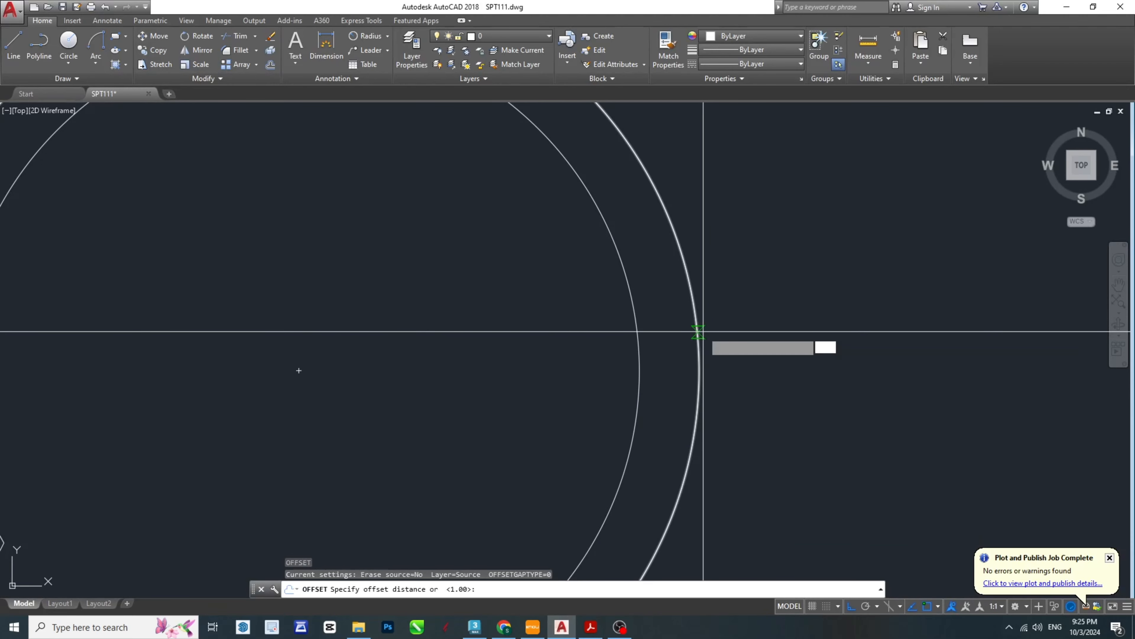
{"action": "type", "text": ".5"}
{"action": "key", "text": "space"}
{"action": "left_click", "coordinate": [684, 312]}
{"action": "left_click", "coordinate": [667, 330]}
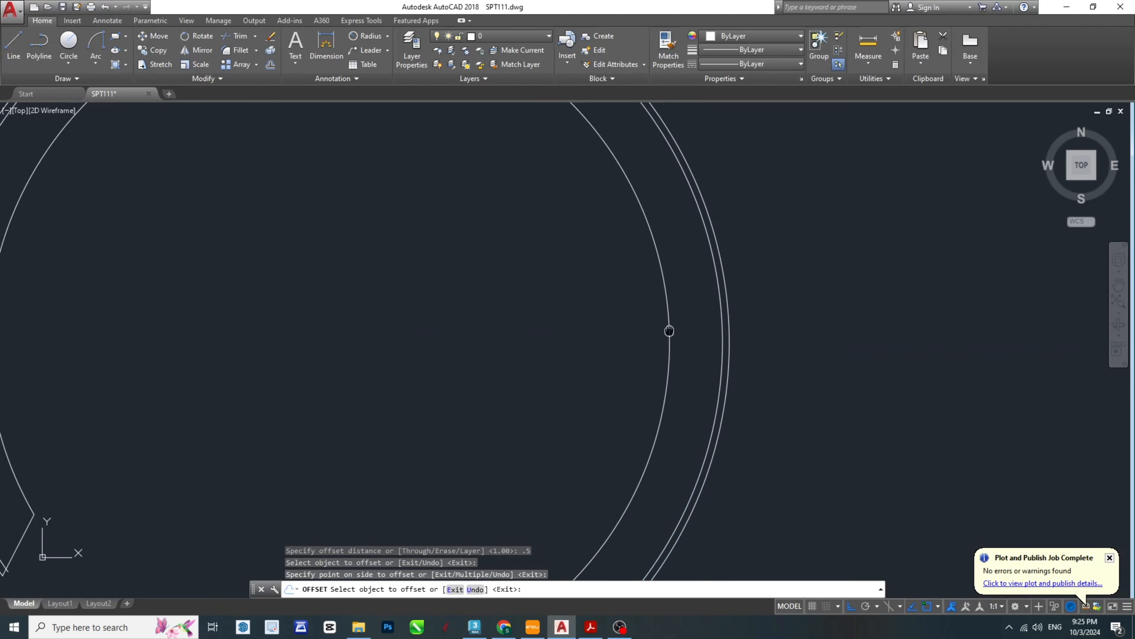
{"action": "scroll", "coordinate": [670, 326], "scroll_direction": "down", "scroll_amount": 5}
{"action": "key", "text": "Escape"}
{"action": "key", "text": "Escape"}
{"action": "key", "text": "Escape"}
- Trim the overhanging end of the new inner arc at the ring's lower slanted edge
{"action": "scroll", "coordinate": [601, 398], "scroll_direction": "up", "scroll_amount": 6}
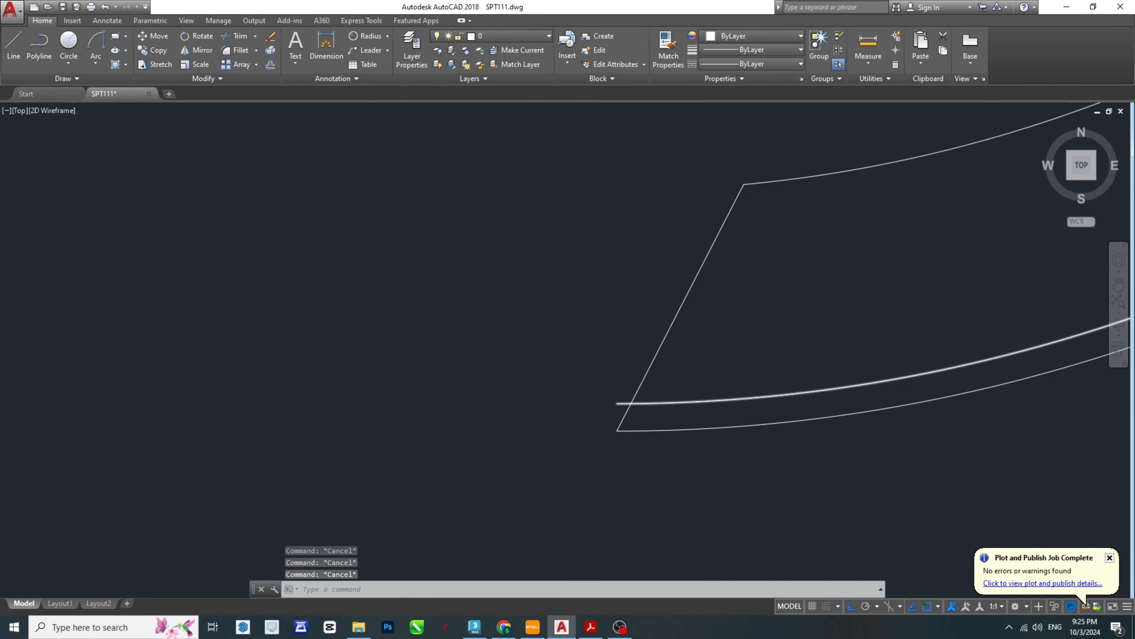
{"action": "type", "text": "tr"}
{"action": "key", "text": "space"}
{"action": "key", "text": "space"}
{"action": "left_click", "coordinate": [583, 408]}
{"action": "scroll", "coordinate": [611, 376], "scroll_direction": "down", "scroll_amount": 6}
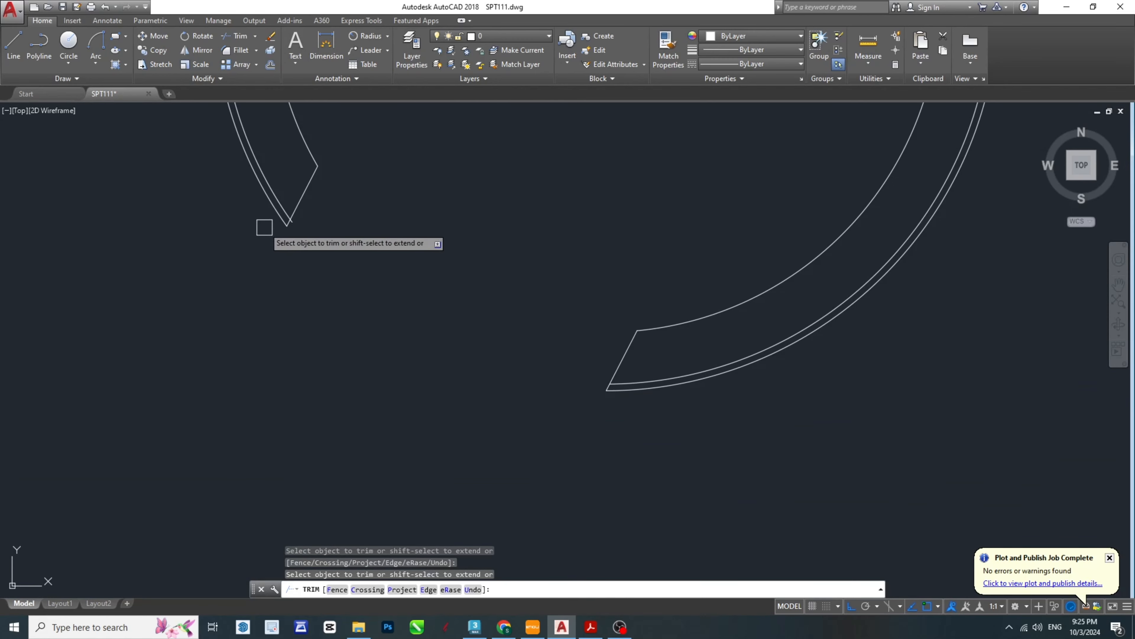
{"action": "scroll", "coordinate": [585, 396], "scroll_direction": "down", "scroll_amount": 6}
{"action": "key", "text": "Escape"}
{"action": "middle_click_drag", "start_coordinate": [686, 245], "coordinate": [693, 298]}
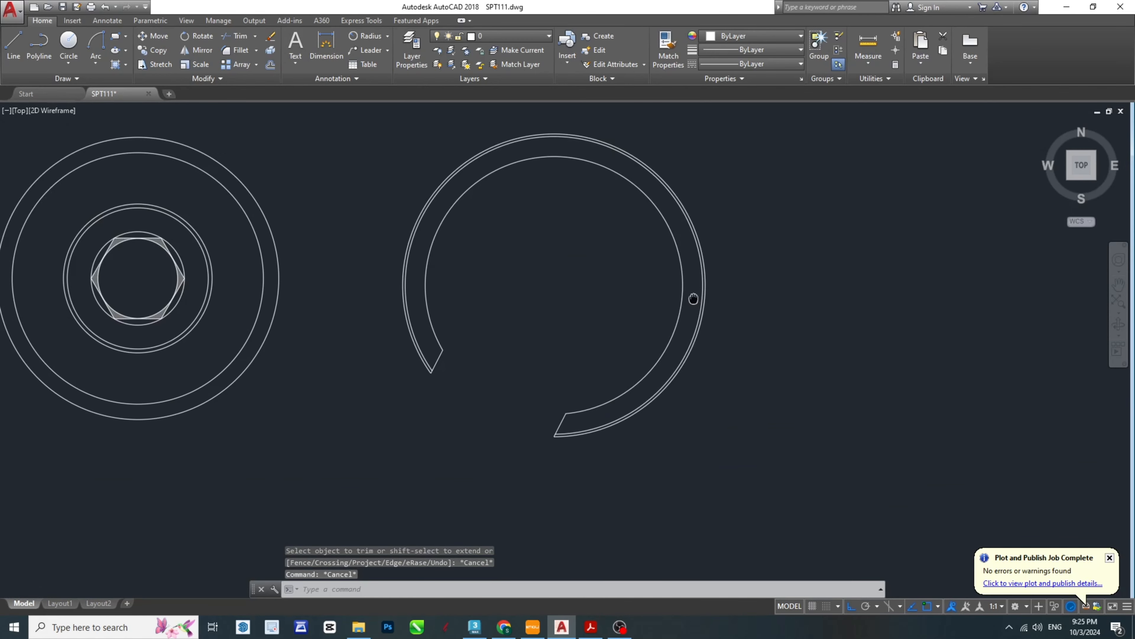
- Hatch the thin band along the ring's outer edge with the ANSI37 pattern at scale 5
{"action": "type", "text": "h"}
{"action": "key", "text": "space"}
{"action": "scroll", "coordinate": [696, 236], "scroll_direction": "up", "scroll_amount": 4}
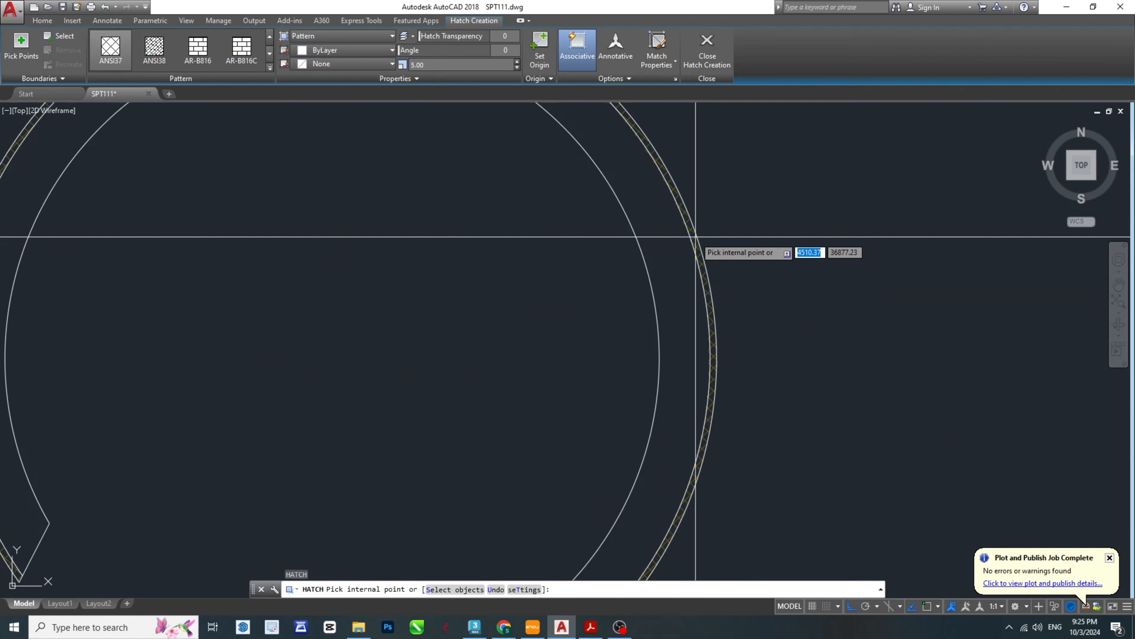
{"action": "left_click", "coordinate": [696, 237]}
{"action": "scroll", "coordinate": [746, 263], "scroll_direction": "down", "scroll_amount": 2}
{"action": "key", "text": "space"}
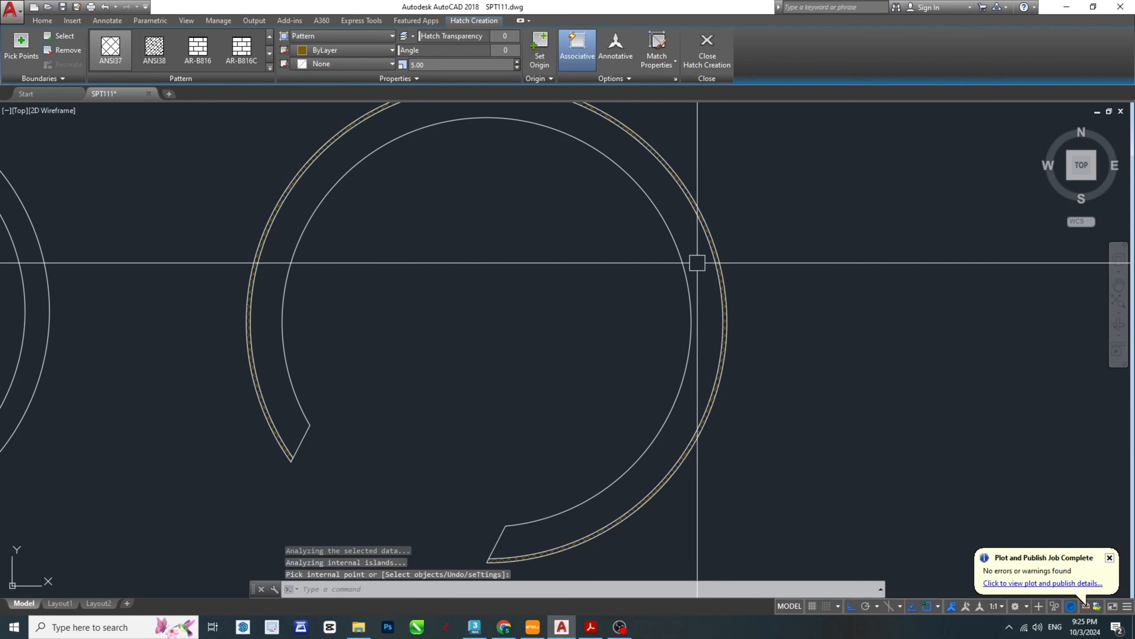
{"action": "key", "text": "Escape"}
{"action": "key", "text": "Escape"}
- Match the properties of the ring lock hatch in the front view onto the ring's new outer-band hatch
{"action": "middle_click_drag", "start_coordinate": [353, 201], "coordinate": [623, 399]}
{"action": "key", "text": "Escape"}
{"action": "middle_click_drag", "start_coordinate": [664, 477], "coordinate": [672, 416]}
{"action": "type", "text": "M"}
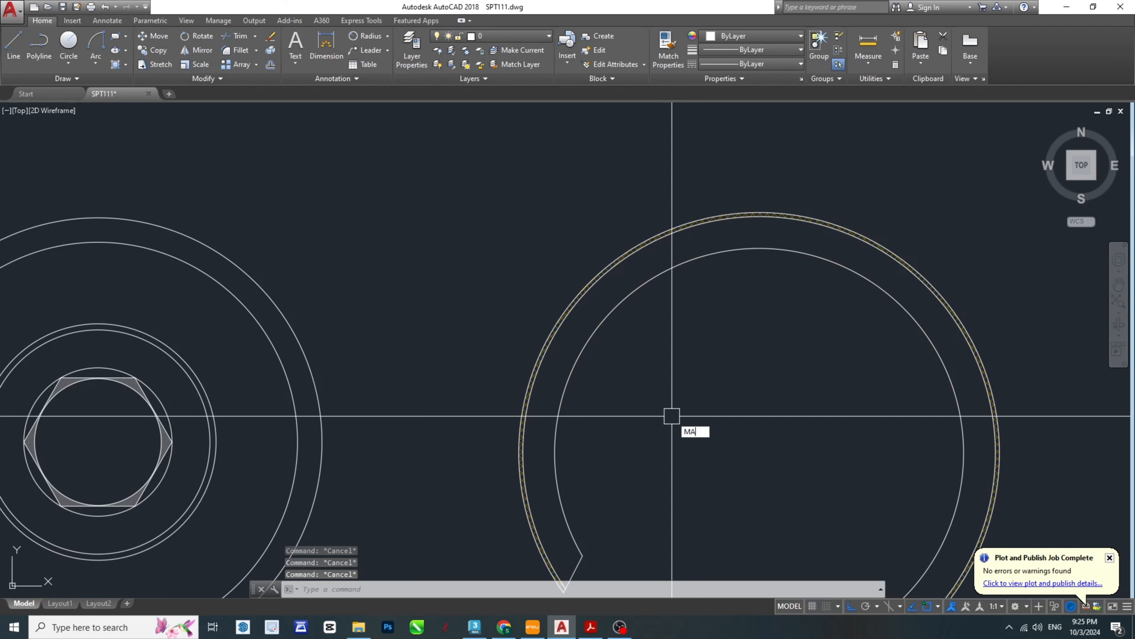
{"action": "type", "text": "A"}
{"action": "key", "text": "space"}
{"action": "scroll", "coordinate": [562, 287], "scroll_direction": "down", "scroll_amount": 4}
{"action": "scroll", "coordinate": [520, 140], "scroll_direction": "up", "scroll_amount": 5}
{"action": "left_click", "coordinate": [443, 234]}
{"action": "scroll", "coordinate": [518, 338], "scroll_direction": "down", "scroll_amount": 4}
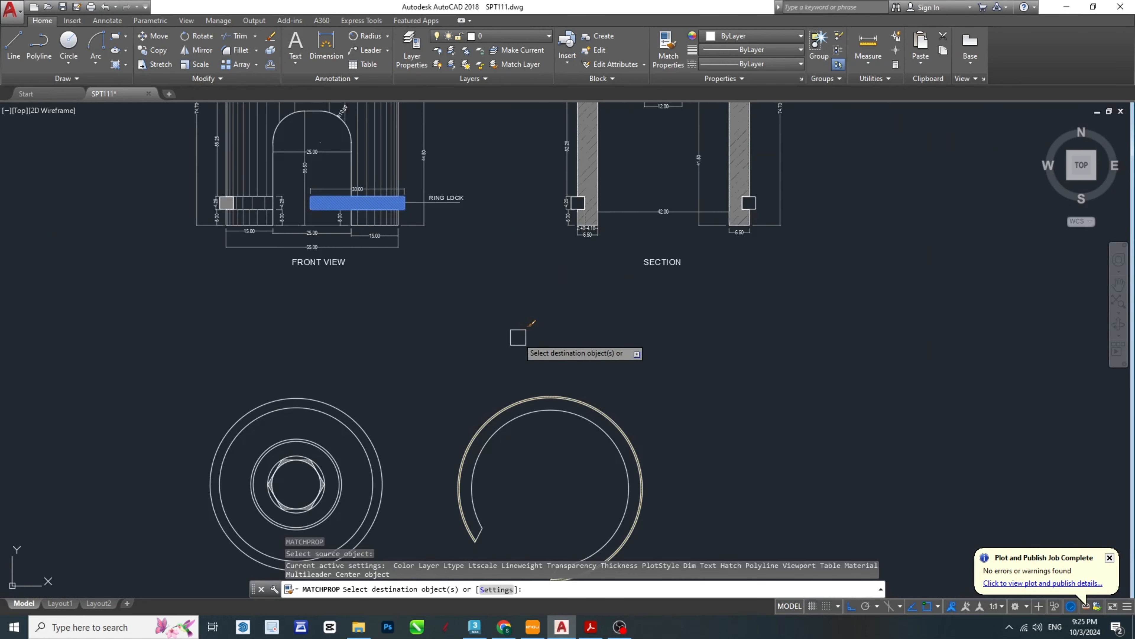
{"action": "scroll", "coordinate": [559, 401], "scroll_direction": "up", "scroll_amount": 8}
{"action": "left_click", "coordinate": [533, 369]}
{"action": "key", "text": "Escape"}
{"action": "key", "text": "Escape"}
{"action": "scroll", "coordinate": [496, 337], "scroll_direction": "down", "scroll_amount": 5}
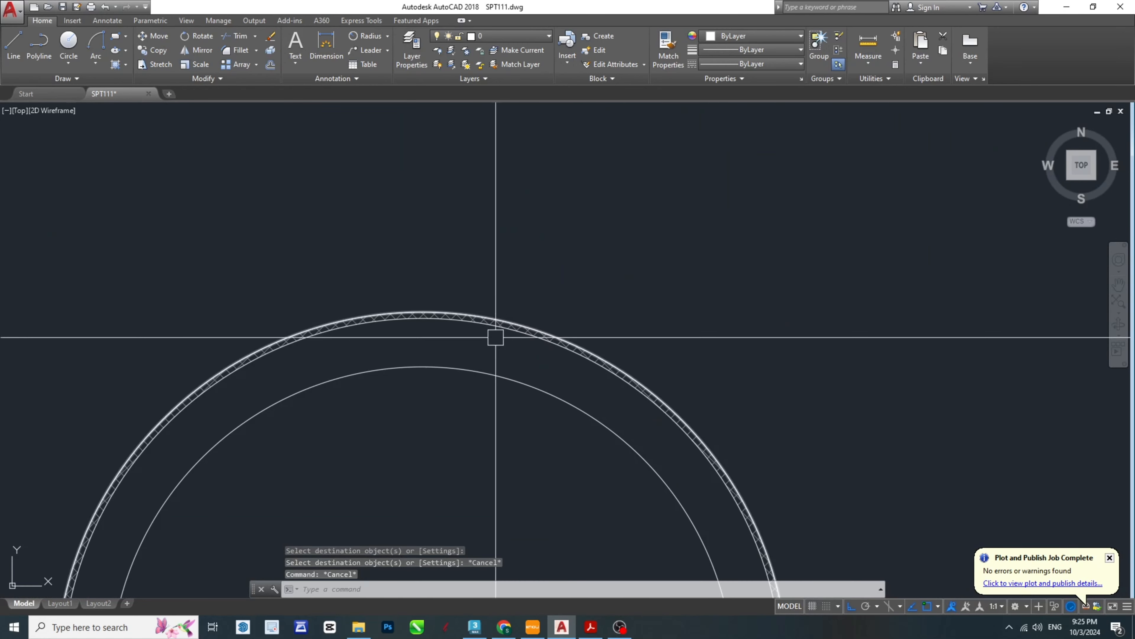
{"action": "key", "text": "Escape"}
- Copy the complete open ring lock by its centre onto the centre of the top view
{"action": "scroll", "coordinate": [495, 337], "scroll_direction": "down", "scroll_amount": 7}
{"action": "key", "text": "Escape"}
{"action": "scroll", "coordinate": [595, 264], "scroll_direction": "up", "scroll_amount": 3}
{"action": "middle_click_drag", "start_coordinate": [583, 352], "coordinate": [620, 299]}
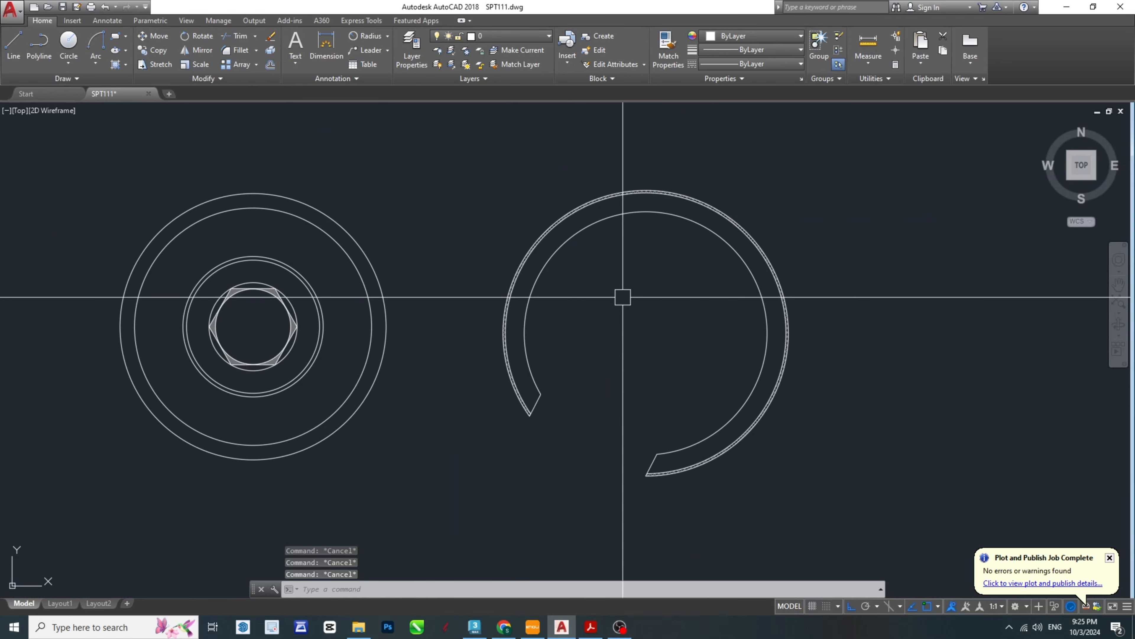
{"action": "left_click", "coordinate": [485, 163]}
{"action": "left_click", "coordinate": [796, 498]}
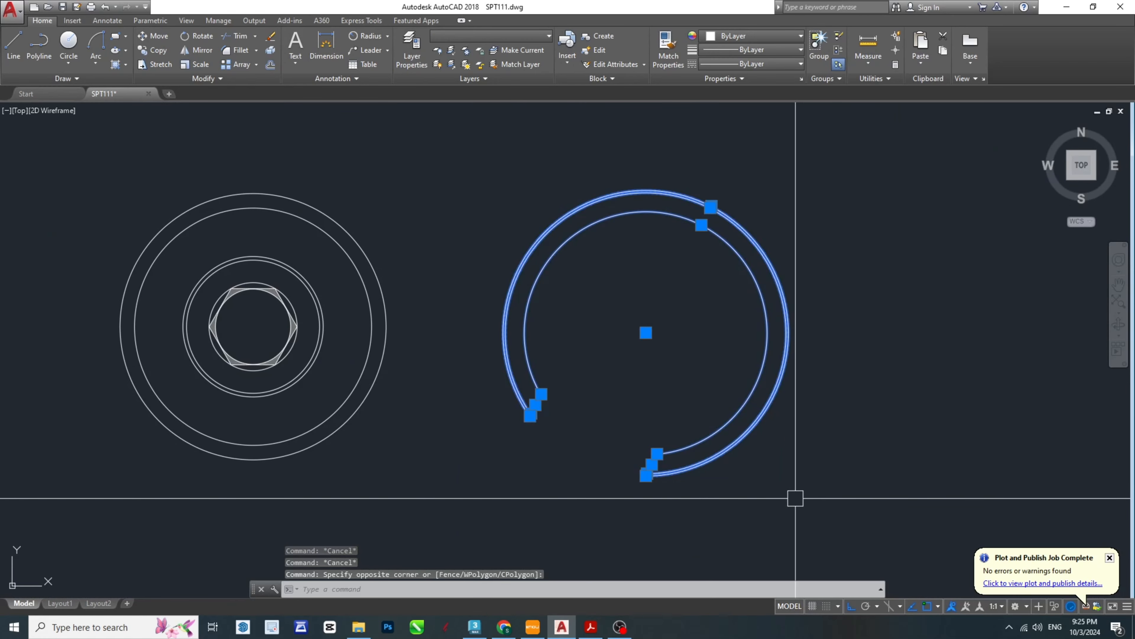
{"action": "type", "text": "cp"}
{"action": "key", "text": "Return"}
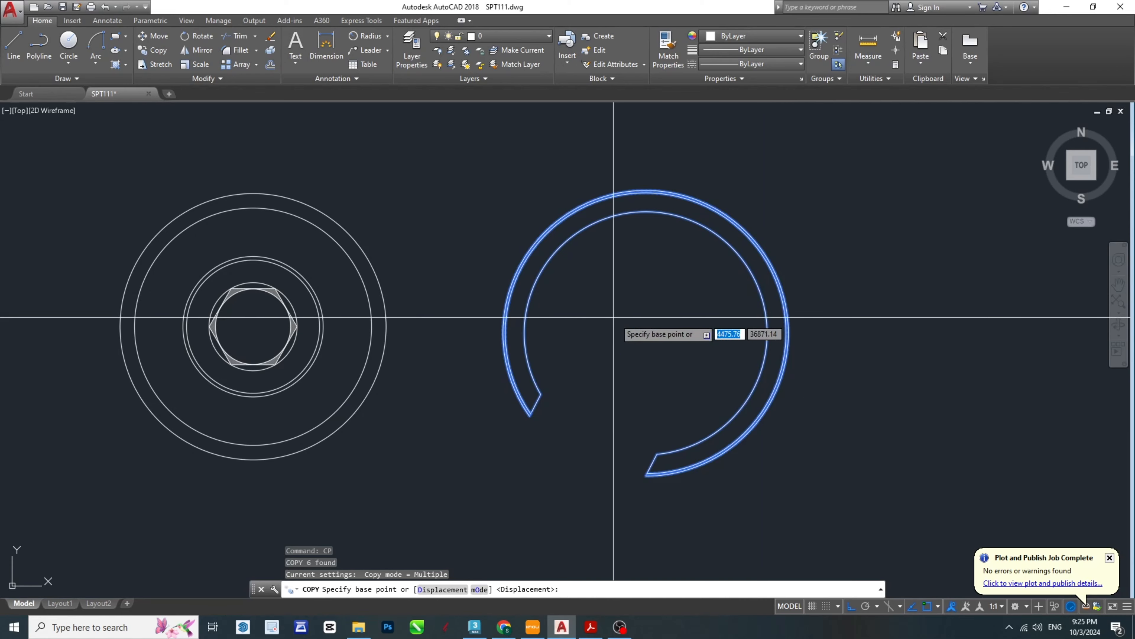
{"action": "left_click", "coordinate": [646, 332]}
{"action": "left_click", "coordinate": [253, 326]}
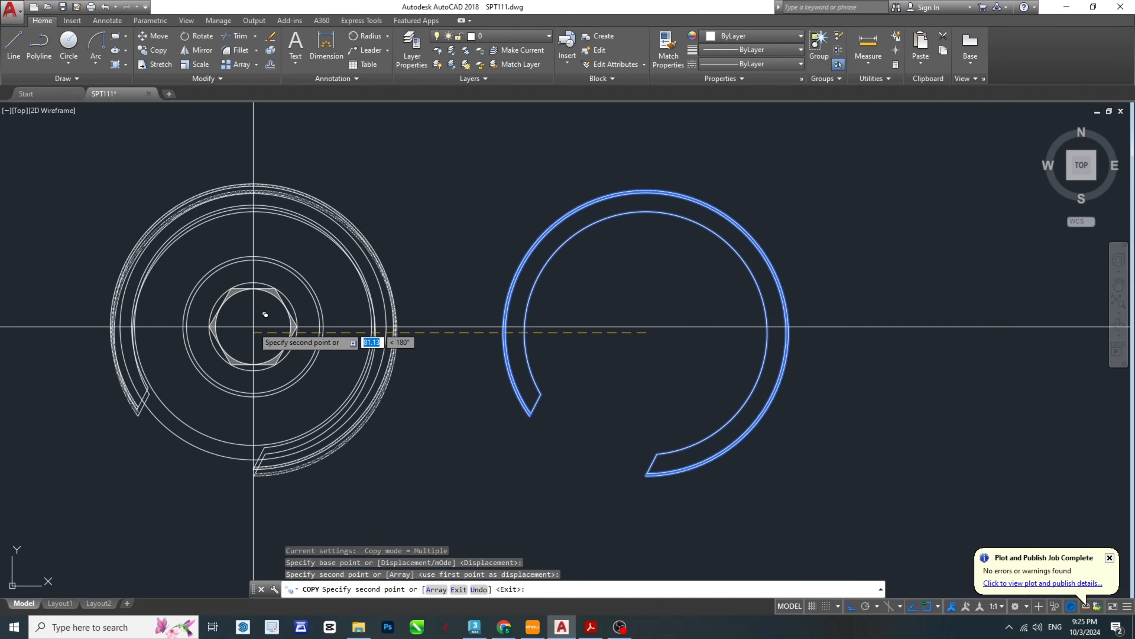
{"action": "key", "text": "Escape"}
- Trim the copied ring lock's two slanted end lines inside the top view's outer body circle
{"action": "middle_click_drag", "start_coordinate": [168, 399], "coordinate": [389, 389]}
{"action": "scroll", "coordinate": [389, 389], "scroll_direction": "up", "scroll_amount": 4}
{"action": "key", "text": "Escape"}
{"action": "key", "text": "Escape"}
{"action": "left_click", "coordinate": [347, 425]}
{"action": "middle_click_drag", "start_coordinate": [616, 481], "coordinate": [534, 492]}
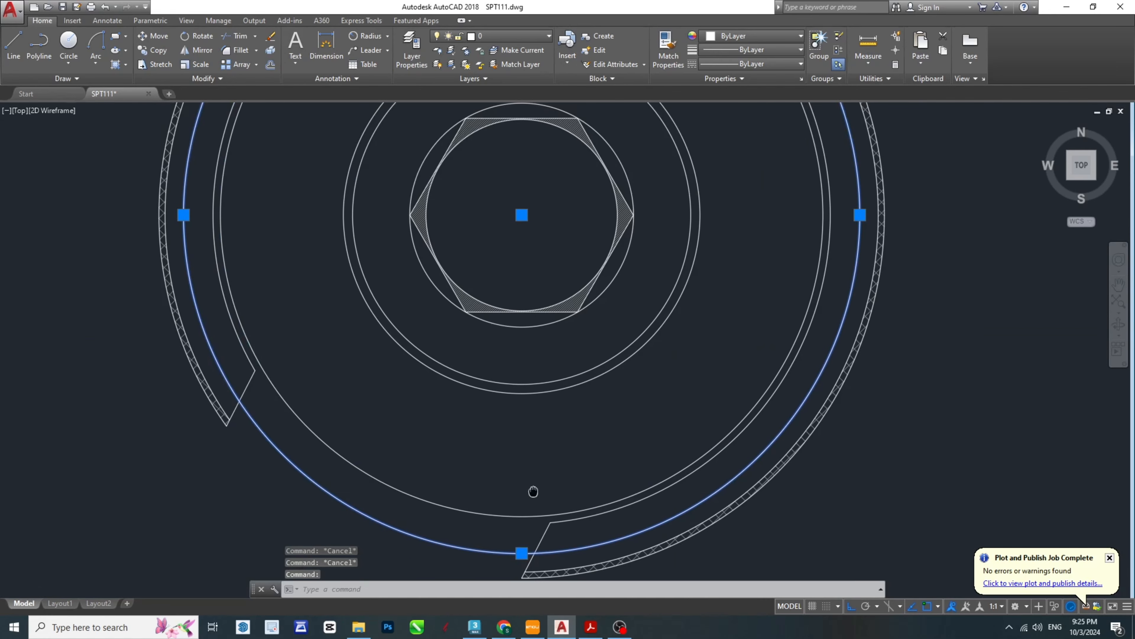
{"action": "type", "text": "r"}
{"action": "key", "text": "Return"}
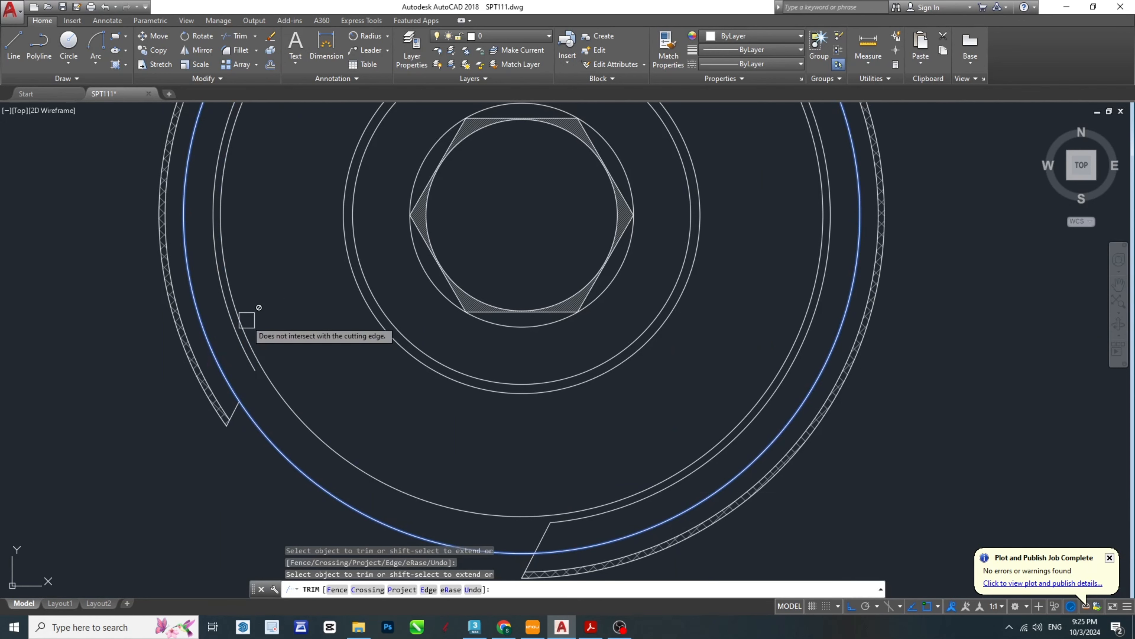
{"action": "scroll", "coordinate": [264, 324], "scroll_direction": "down", "scroll_amount": 4}
{"action": "scroll", "coordinate": [383, 422], "scroll_direction": "up", "scroll_amount": 6}
- Delete the copied ring lock's inner arc from the top view
{"action": "left_click", "coordinate": [510, 336]}
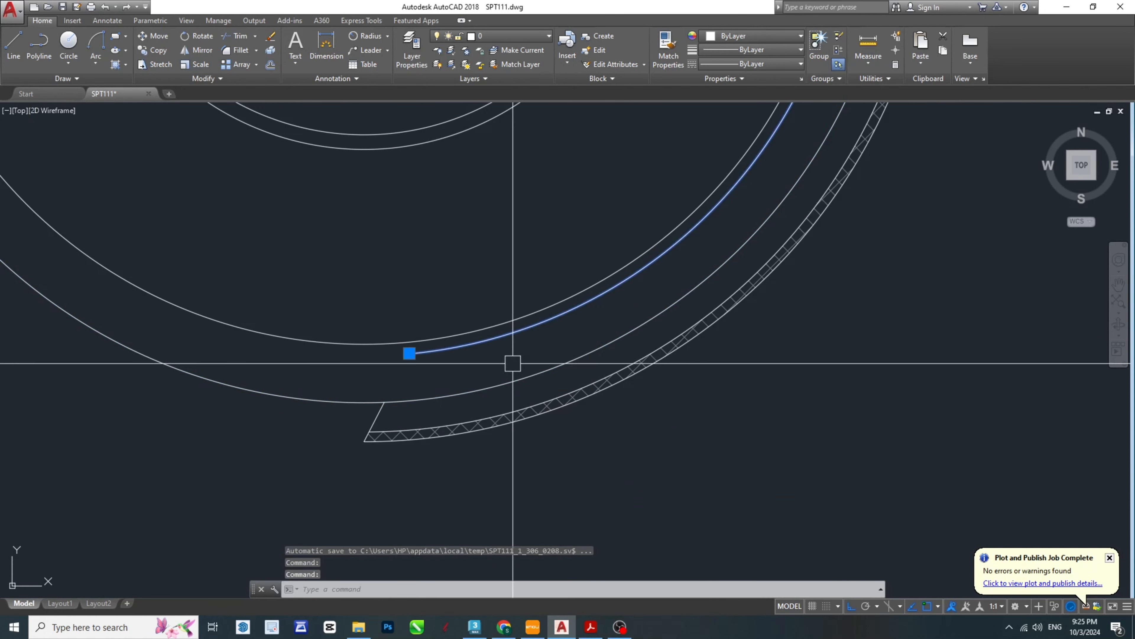
{"action": "scroll", "coordinate": [545, 464], "scroll_direction": "down", "scroll_amount": 5}
{"action": "key", "text": "Delete"}
{"action": "key", "text": "Escape"}
{"action": "key", "text": "Escape"}
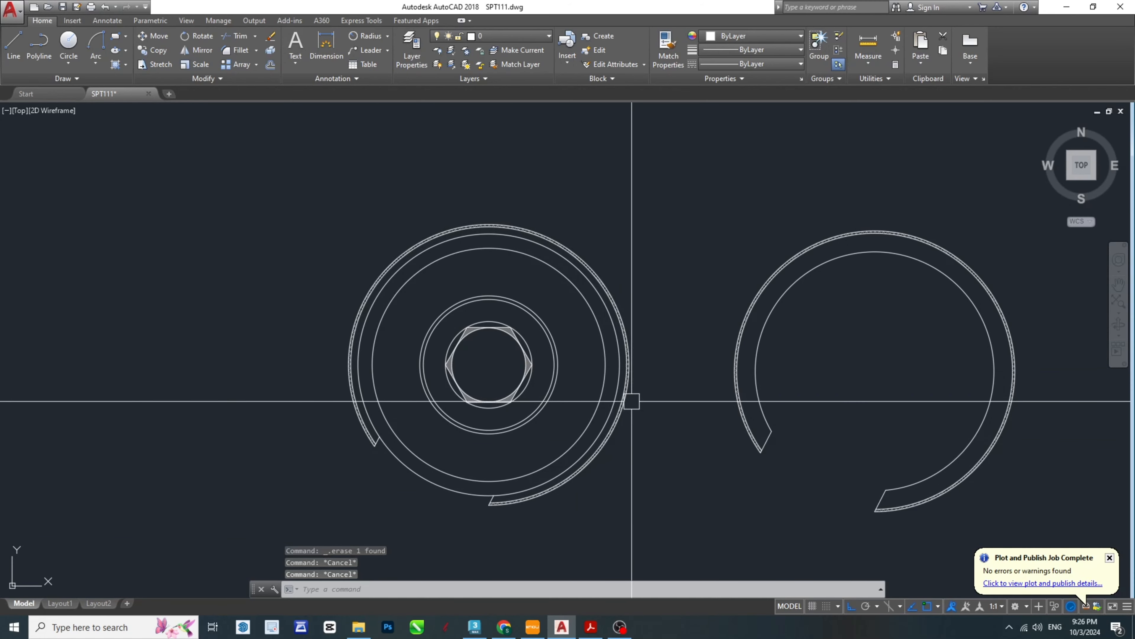
- Add a horizontal linear dimension across the separate ring lock's inner diameter, placed just above its centre
{"action": "middle_click_drag", "start_coordinate": [632, 398], "coordinate": [200, 376]}
{"action": "middle_click_drag", "start_coordinate": [413, 330], "coordinate": [621, 329]}
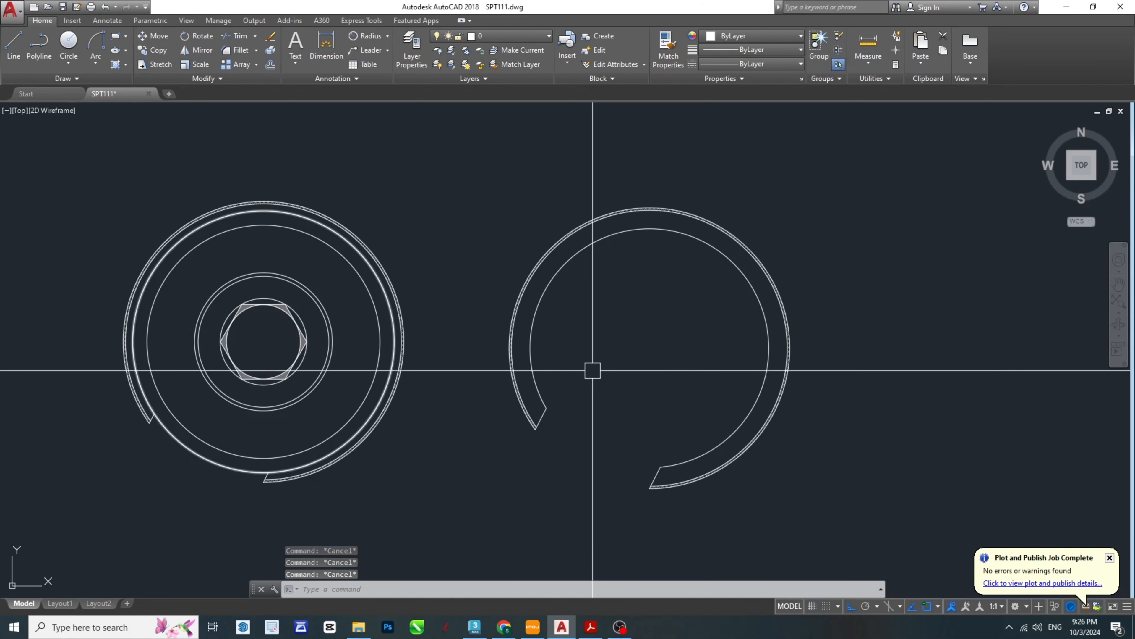
{"action": "middle_click_drag", "start_coordinate": [527, 351], "coordinate": [550, 354]}
{"action": "middle_click_drag", "start_coordinate": [682, 357], "coordinate": [671, 366]}
{"action": "type", "text": "D"}
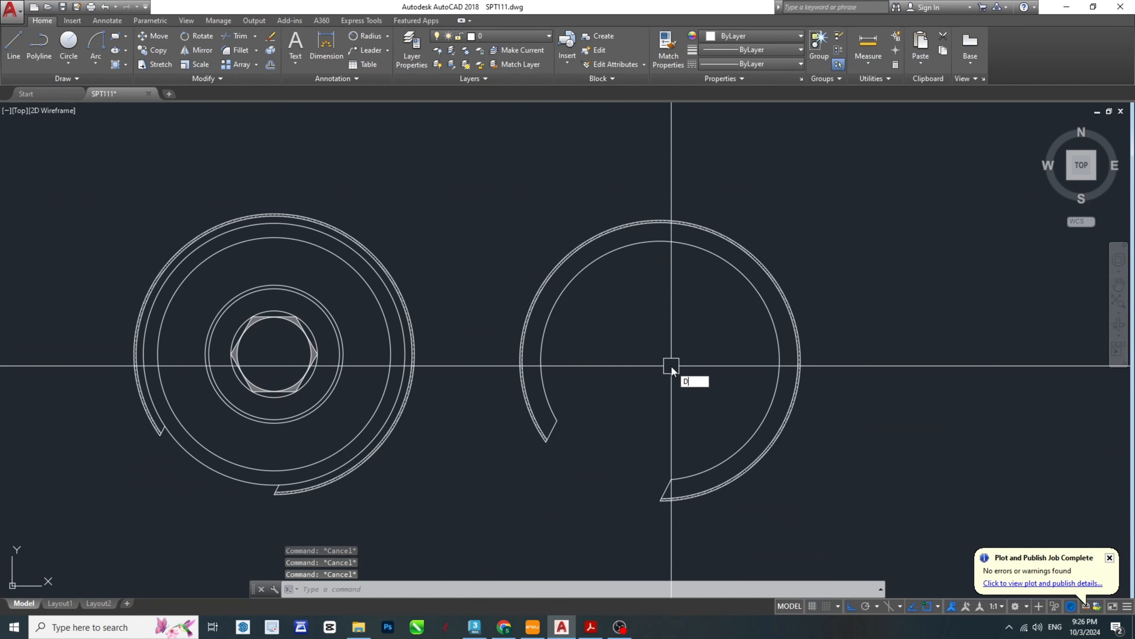
{"action": "type", "text": "IMLI"}
{"action": "key", "text": "Return"}
{"action": "left_click", "coordinate": [541, 360]}
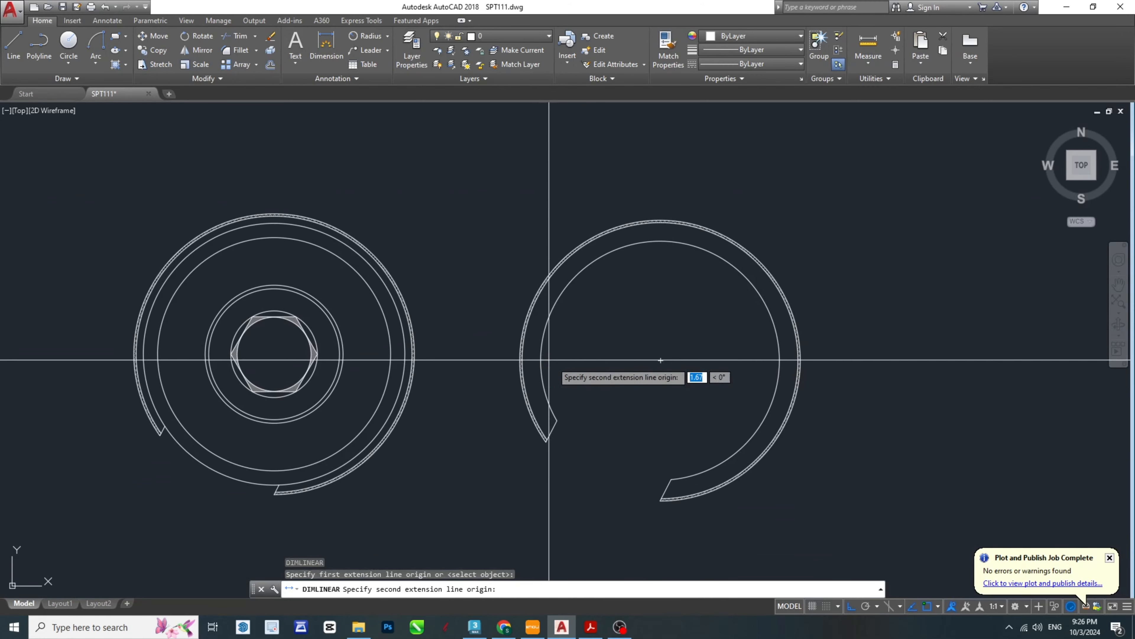
{"action": "left_click", "coordinate": [786, 360]}
{"action": "left_click", "coordinate": [659, 346]}
- Add a horizontal linear dimension across the separate ring lock's outer diameter, placed above the ring
{"action": "key", "text": "Return"}
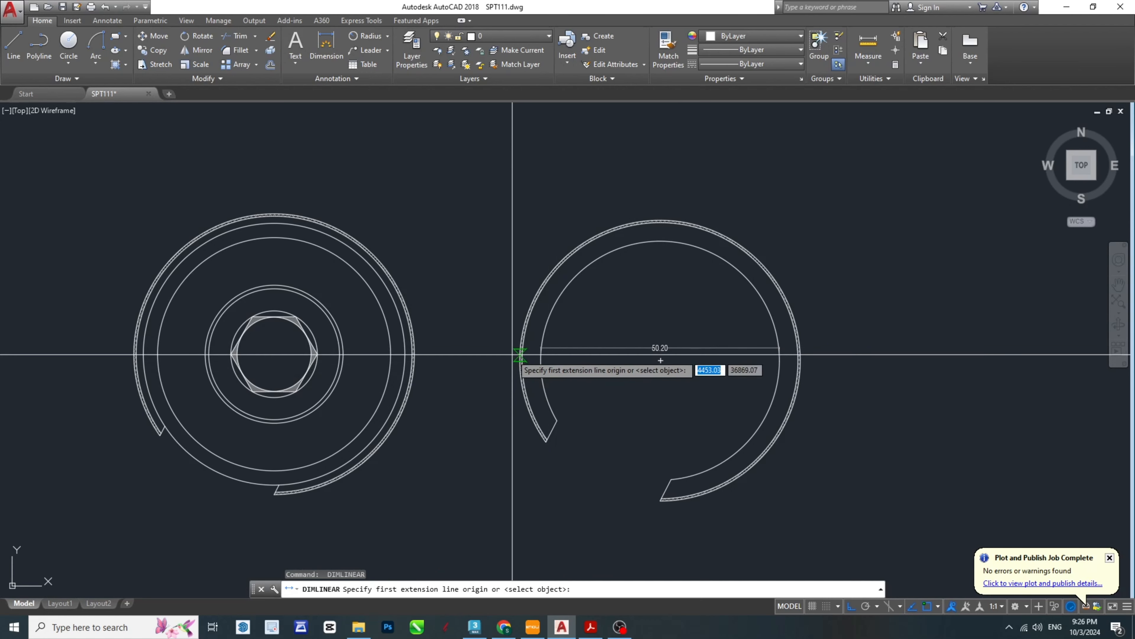
{"action": "left_click", "coordinate": [521, 355]}
{"action": "left_click", "coordinate": [803, 359]}
{"action": "left_click", "coordinate": [727, 196]}
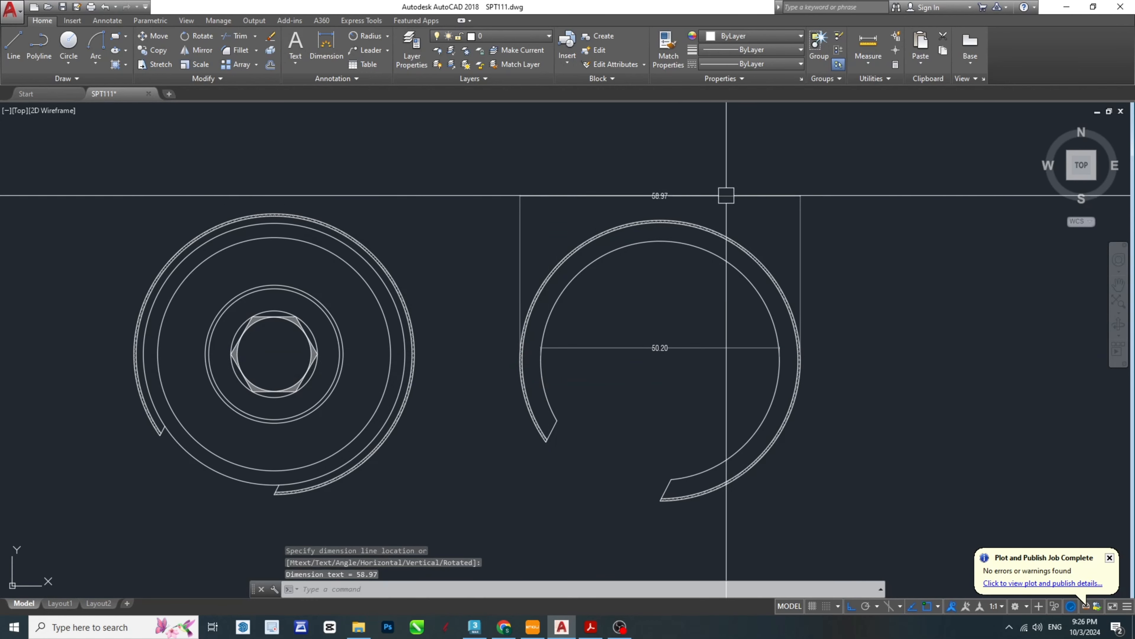
{"action": "key", "text": "Return"}
{"action": "scroll", "coordinate": [532, 420], "scroll_direction": "up", "scroll_amount": 2}
{"action": "left_click", "coordinate": [540, 411]}
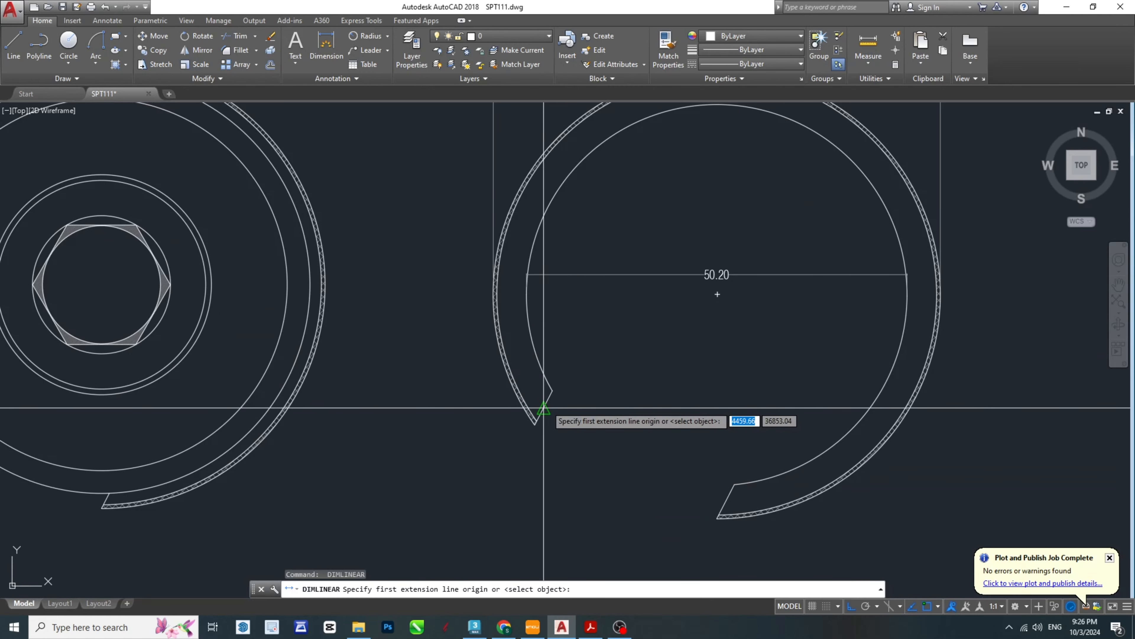
{"action": "left_click", "coordinate": [740, 508]}
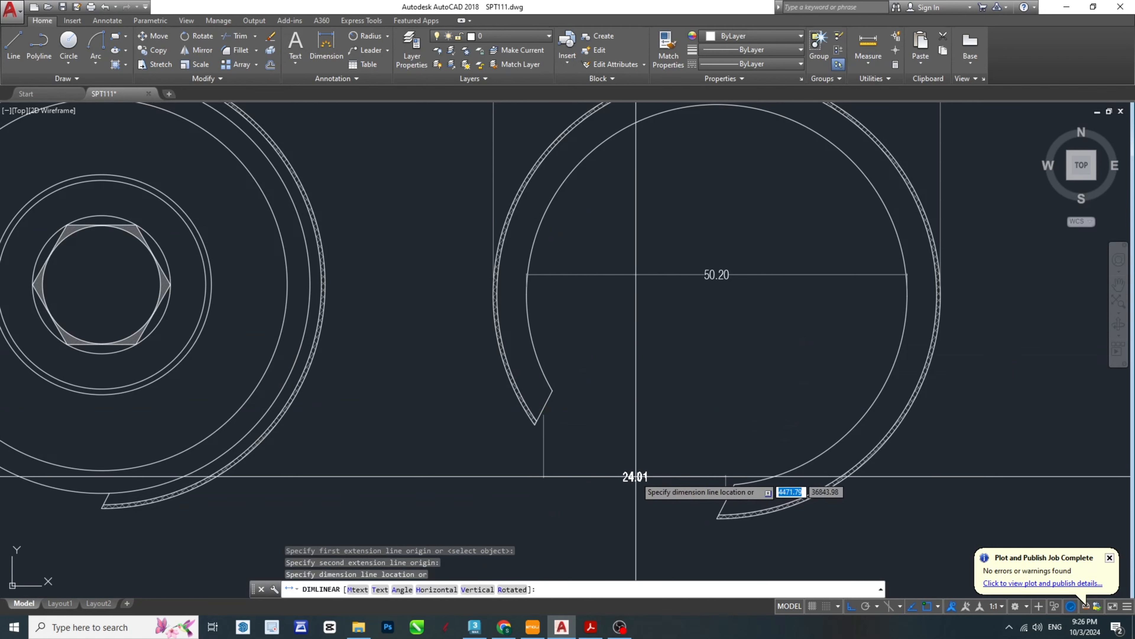
{"action": "key", "text": "Escape"}
- Add an aligned dimension between the outer corners of the separate ring lock's gap
{"action": "key", "text": "Return"}
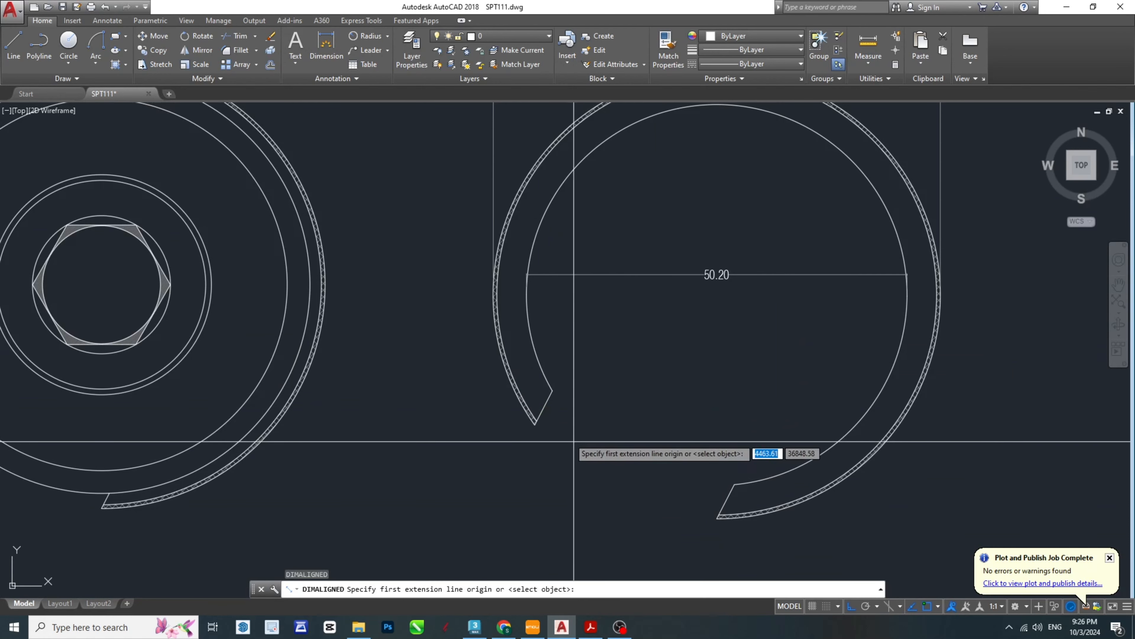
{"action": "left_click", "coordinate": [536, 422]}
{"action": "left_click", "coordinate": [717, 517]}
{"action": "left_click", "coordinate": [665, 495]}
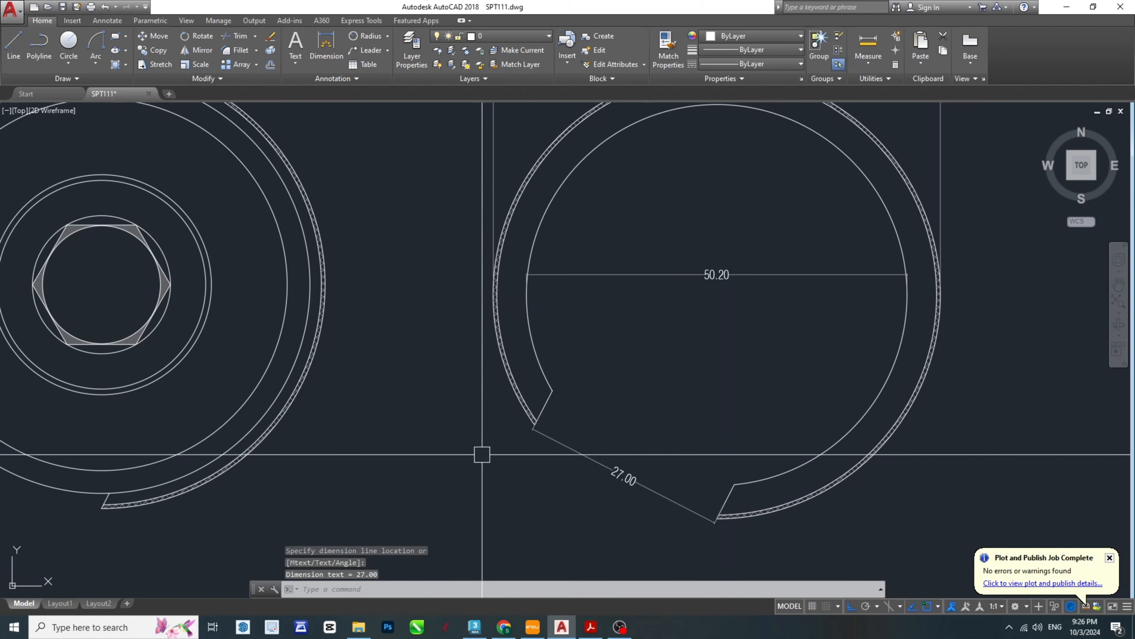
- Add an aligned dimension across the ring lock's gap in the top view, placed outside the ring
{"action": "middle_click_drag", "start_coordinate": [276, 473], "coordinate": [783, 449]}
{"action": "scroll", "coordinate": [515, 455], "scroll_direction": "up", "scroll_amount": 2}
{"action": "key", "text": "Return"}
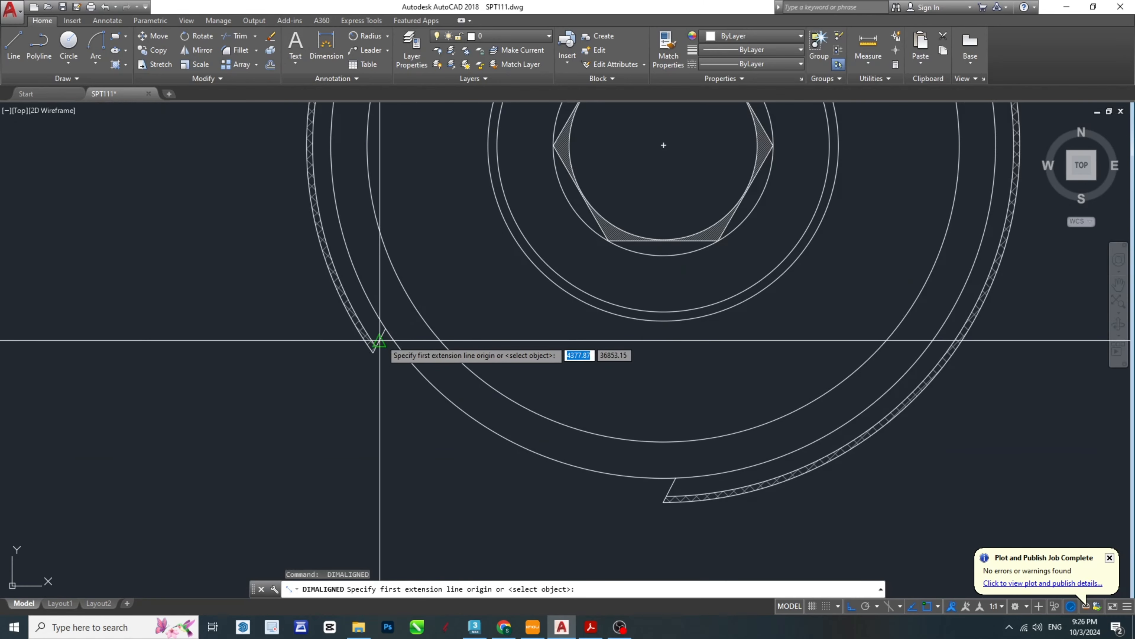
{"action": "left_click", "coordinate": [375, 349]}
{"action": "left_click", "coordinate": [665, 499]}
{"action": "left_click", "coordinate": [464, 494]}
{"action": "scroll", "coordinate": [553, 114], "scroll_direction": "down", "scroll_amount": 4}
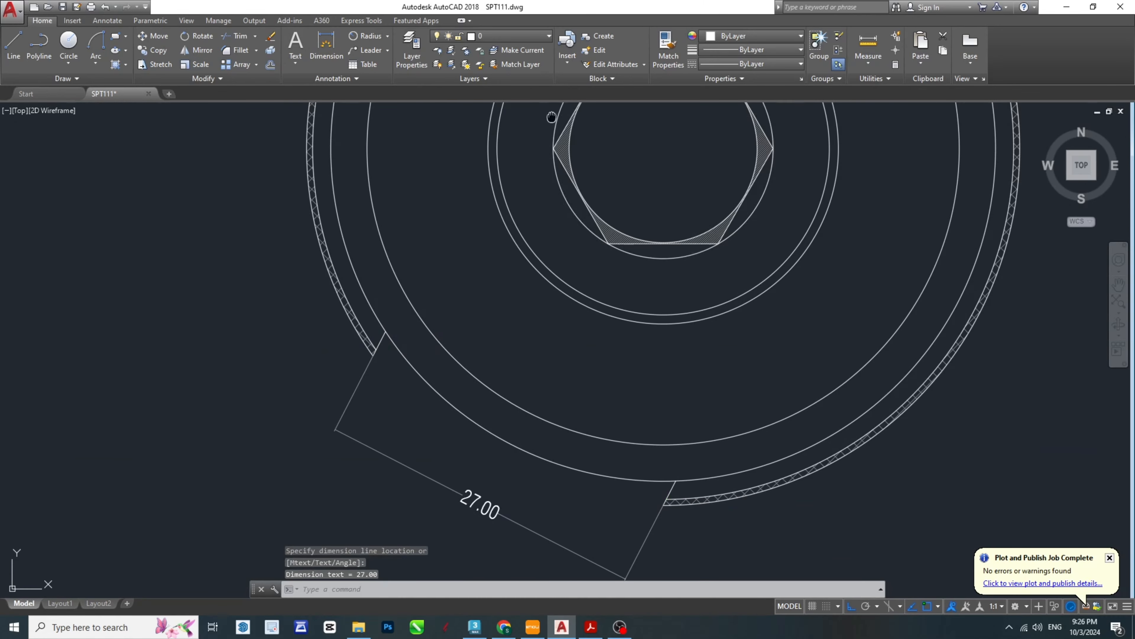
{"action": "key", "text": "Return"}
{"action": "scroll", "coordinate": [578, 322], "scroll_direction": "up", "scroll_amount": 4}
{"action": "left_click", "coordinate": [550, 350]}
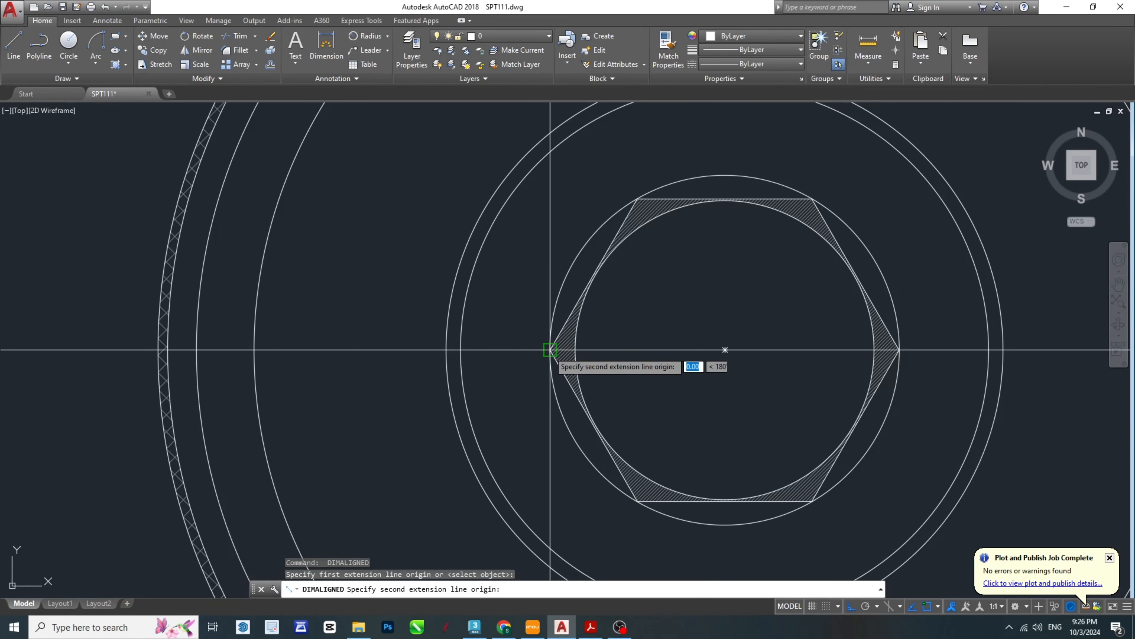
{"action": "left_click", "coordinate": [899, 349]}
{"action": "scroll", "coordinate": [835, 311], "scroll_direction": "down", "scroll_amount": 2}
{"action": "key", "text": "Escape"}
- Add an aligned dimension across the circle surrounding the hexagon in the top view, placed above the hexagon
{"action": "scroll", "coordinate": [657, 334], "scroll_direction": "up", "scroll_amount": 6}
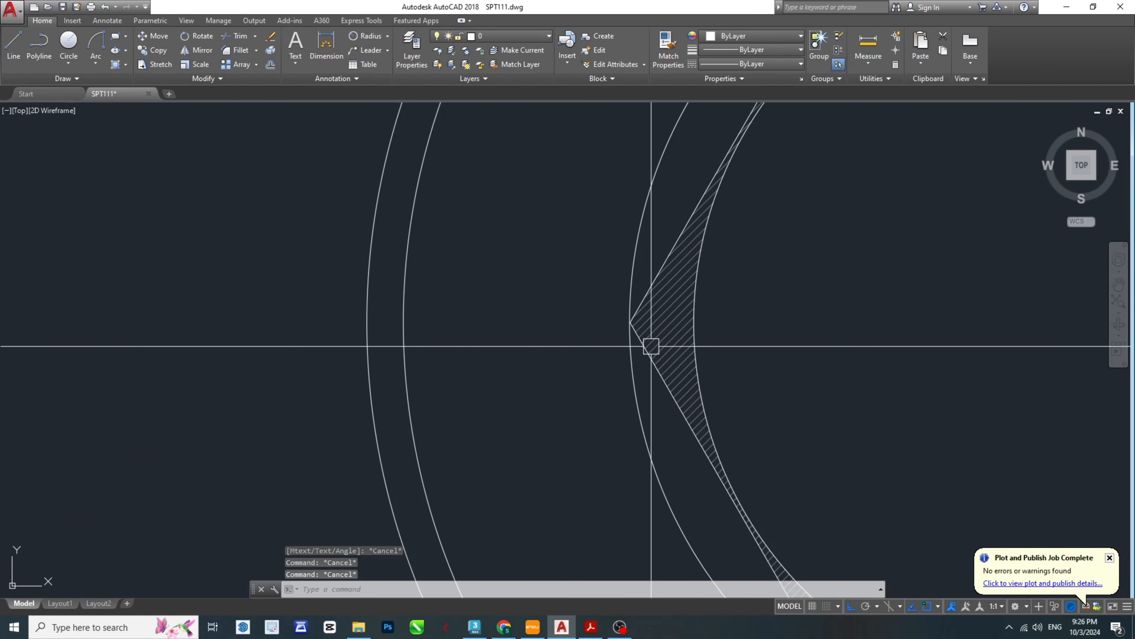
{"action": "key", "text": "Return"}
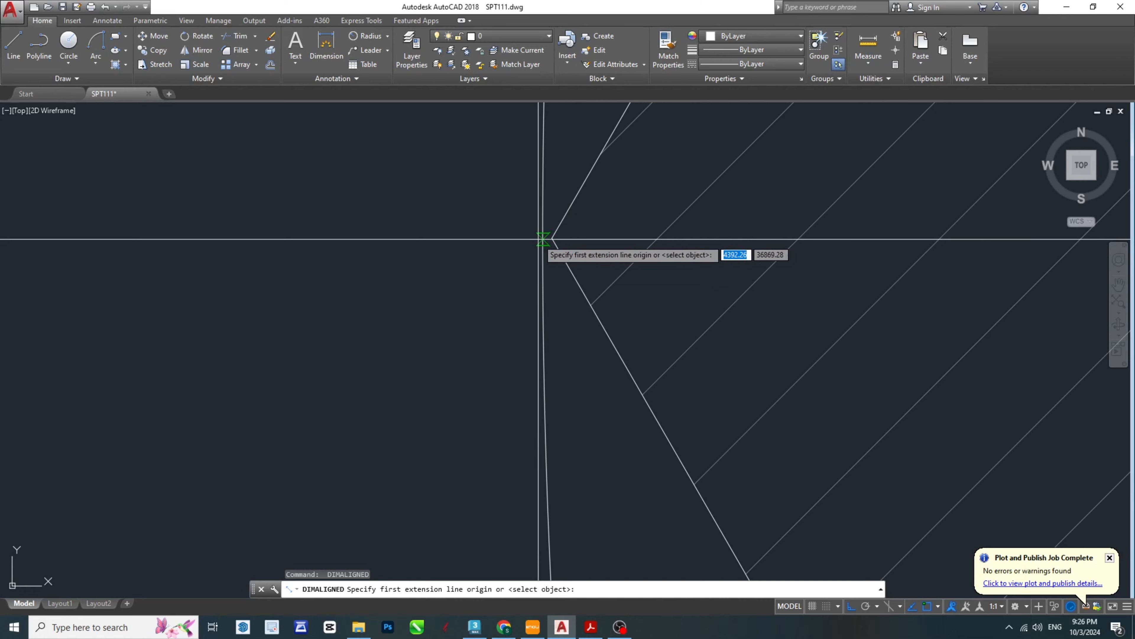
{"action": "left_click", "coordinate": [543, 239]}
{"action": "scroll", "coordinate": [537, 269], "scroll_direction": "down", "scroll_amount": 5}
{"action": "scroll", "coordinate": [515, 313], "scroll_direction": "up", "scroll_amount": 5}
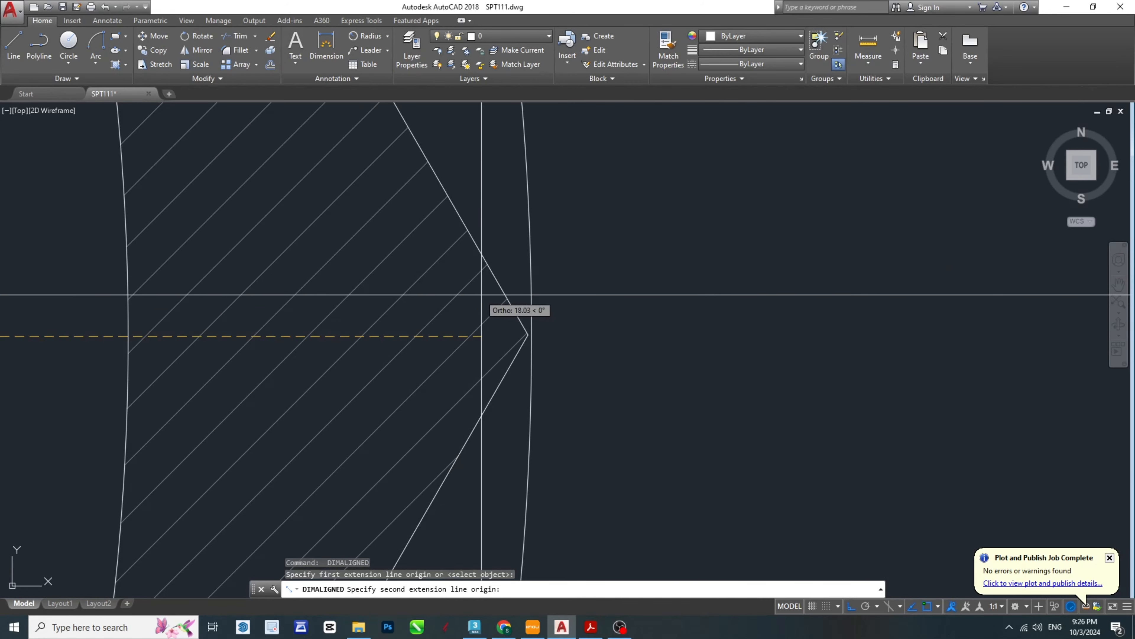
{"action": "scroll", "coordinate": [481, 294], "scroll_direction": "up", "scroll_amount": 2}
{"action": "left_click", "coordinate": [671, 436]}
{"action": "scroll", "coordinate": [666, 431], "scroll_direction": "down", "scroll_amount": 8}
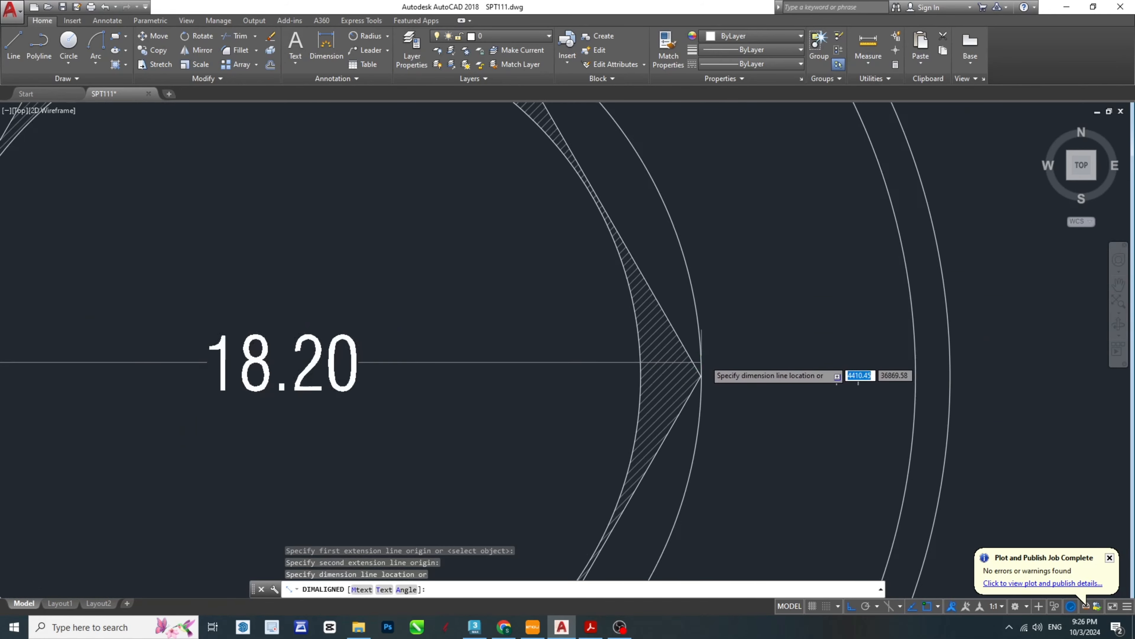
{"action": "left_click", "coordinate": [662, 216]}
- Add an aligned dimension across the larger of the two collar circles in the top view, placed below them
{"action": "scroll", "coordinate": [545, 329], "scroll_direction": "up", "scroll_amount": 3}
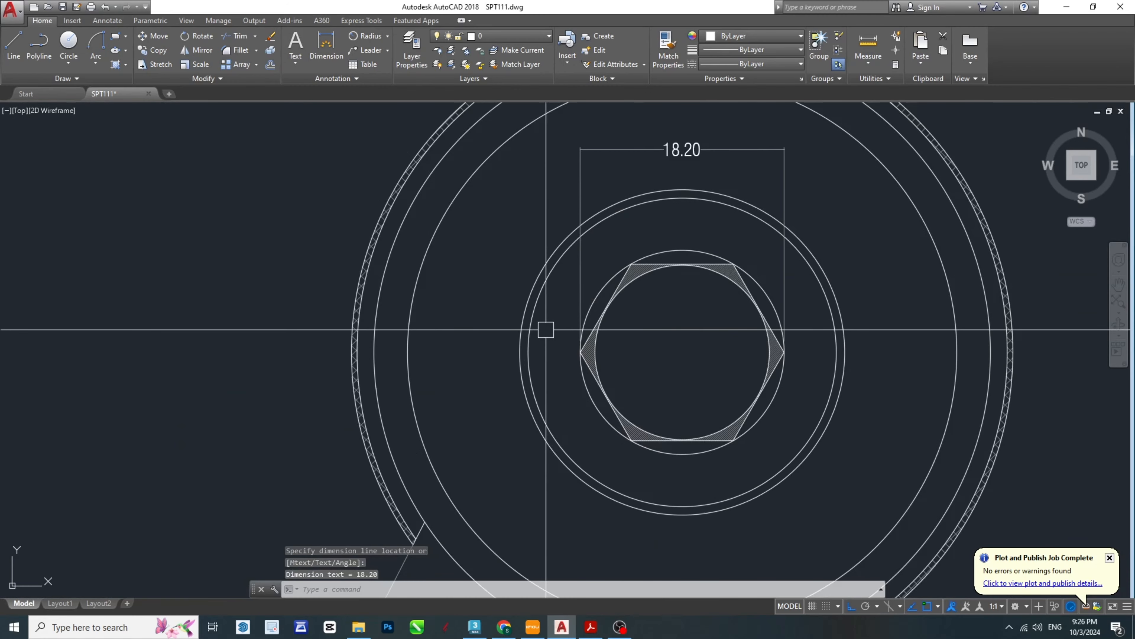
{"action": "key", "text": "Return"}
{"action": "left_click", "coordinate": [520, 342]}
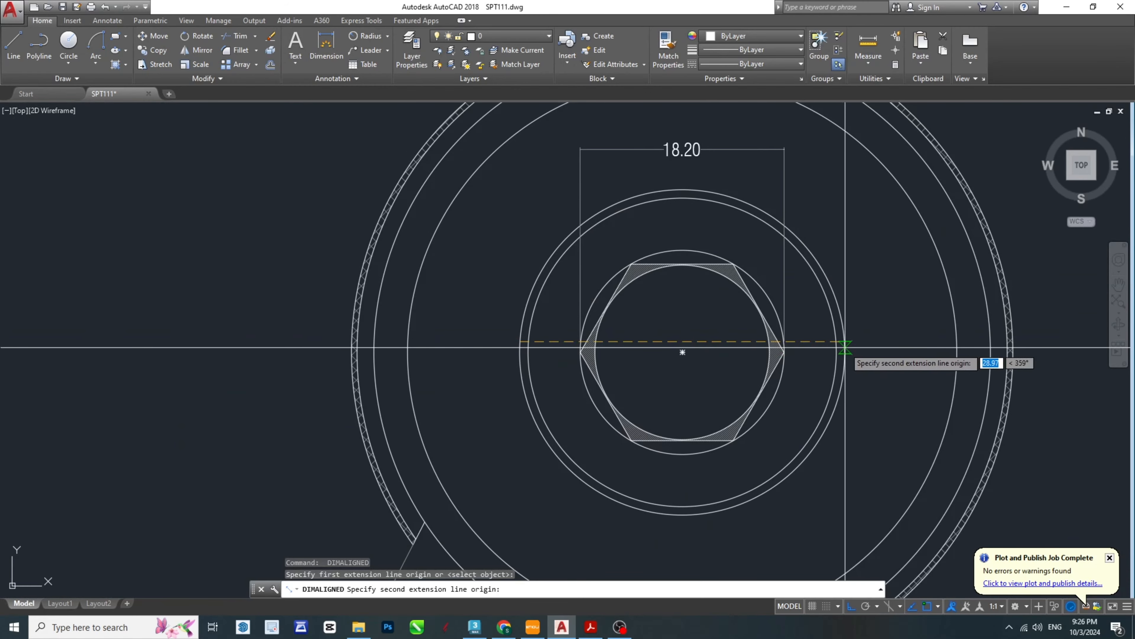
{"action": "left_click", "coordinate": [844, 347]}
{"action": "left_click", "coordinate": [786, 545]}
- Add an aligned dimension across the body's outer circle in the top view, placed above the whole view
{"action": "scroll", "coordinate": [684, 405], "scroll_direction": "down", "scroll_amount": 5}
{"action": "scroll", "coordinate": [625, 293], "scroll_direction": "up", "scroll_amount": 1}
{"action": "key", "text": "Return"}
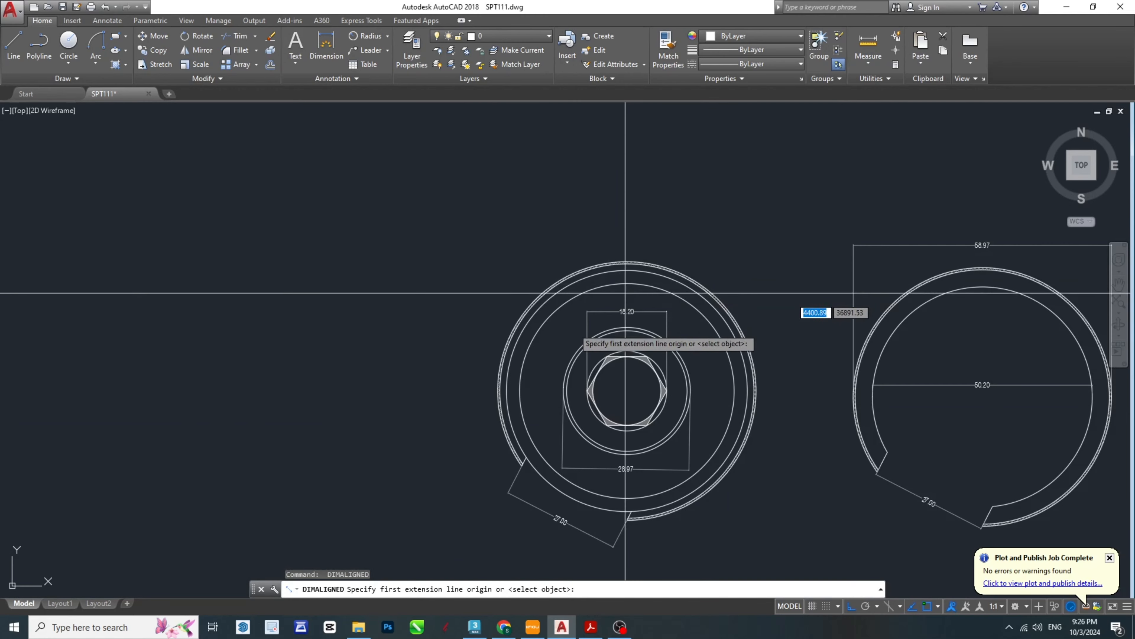
{"action": "scroll", "coordinate": [488, 398], "scroll_direction": "up", "scroll_amount": 5}
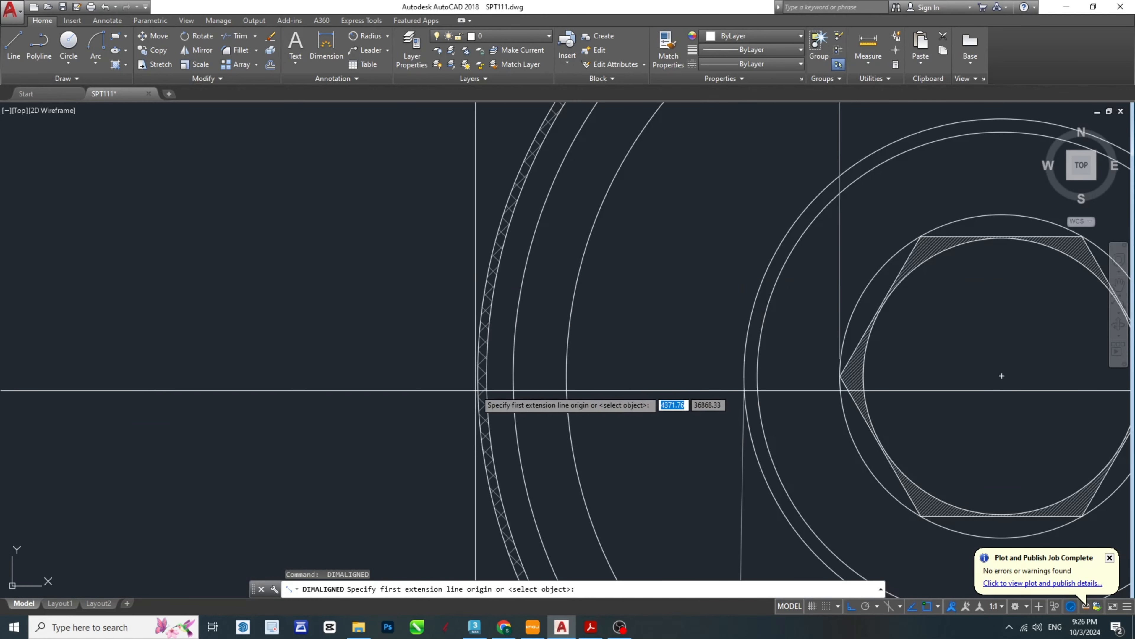
{"action": "left_click", "coordinate": [505, 366]}
{"action": "scroll", "coordinate": [505, 366], "scroll_direction": "down", "scroll_amount": 5}
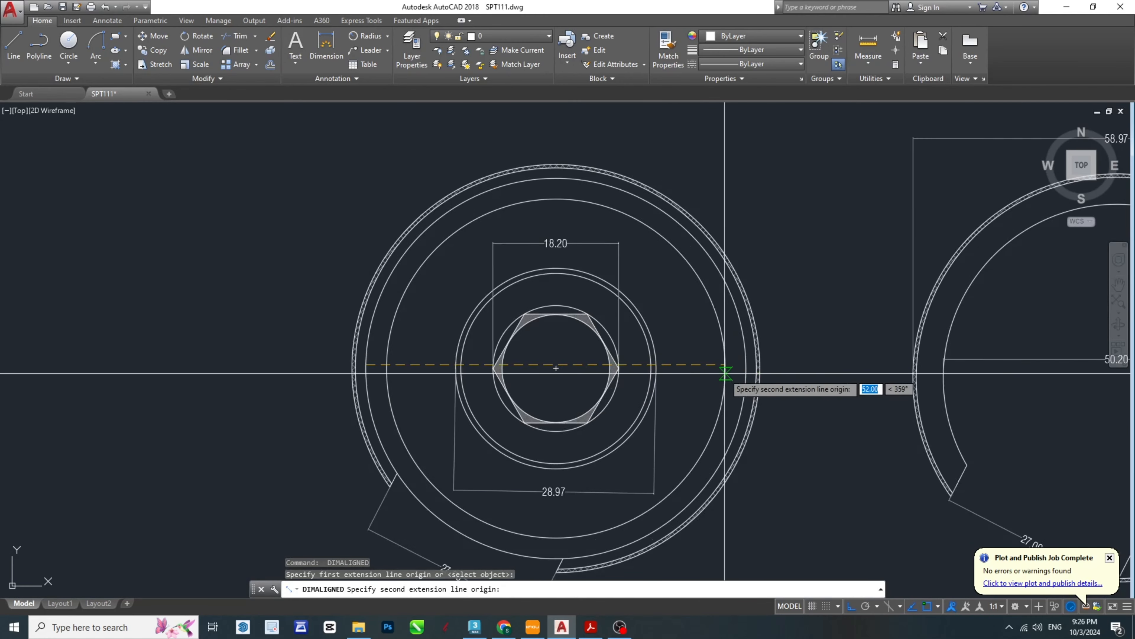
{"action": "scroll", "coordinate": [769, 366], "scroll_direction": "up", "scroll_amount": 5}
{"action": "left_click", "coordinate": [767, 355]}
{"action": "scroll", "coordinate": [715, 304], "scroll_direction": "down", "scroll_amount": 5}
{"action": "left_click", "coordinate": [659, 198]}
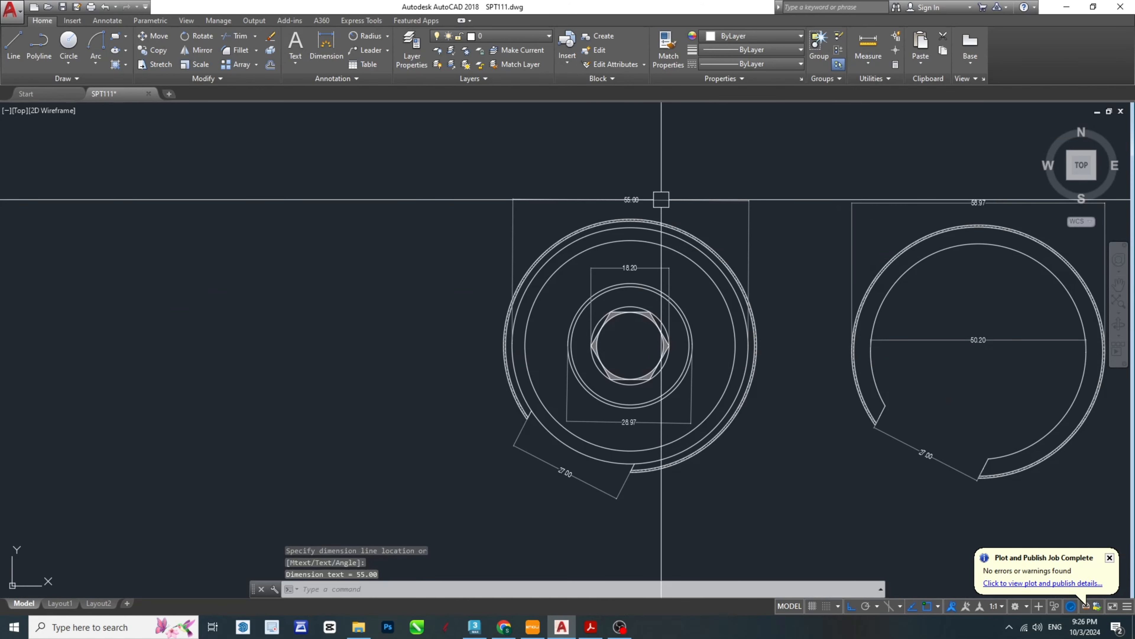
- Move the top view and the ring lock view with their dimensions straight up, closer to the front and section views
{"action": "key", "text": "Escape"}
{"action": "key", "text": "Escape"}
{"action": "scroll", "coordinate": [537, 269], "scroll_direction": "down", "scroll_amount": 5}
{"action": "left_click", "coordinate": [431, 313]}
{"action": "left_click", "coordinate": [861, 494]}
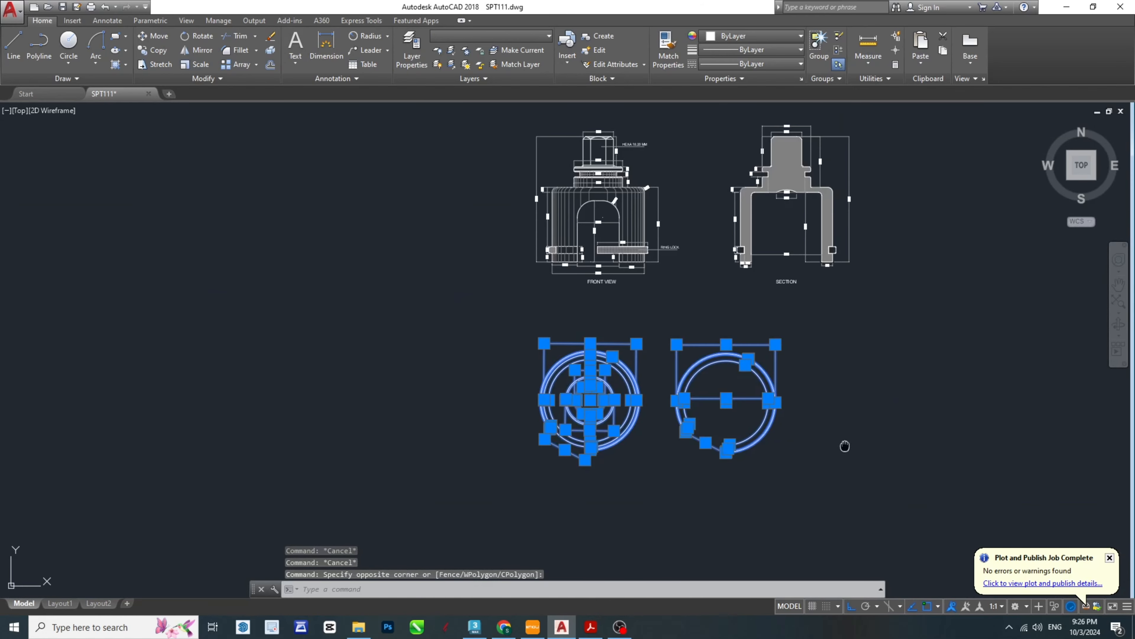
{"action": "scroll", "coordinate": [831, 452], "scroll_direction": "up", "scroll_amount": 3}
{"action": "type", "text": "m"}
{"action": "key", "text": "Return"}
{"action": "scroll", "coordinate": [744, 442], "scroll_direction": "down", "scroll_amount": 2}
{"action": "left_click", "coordinate": [782, 428]}
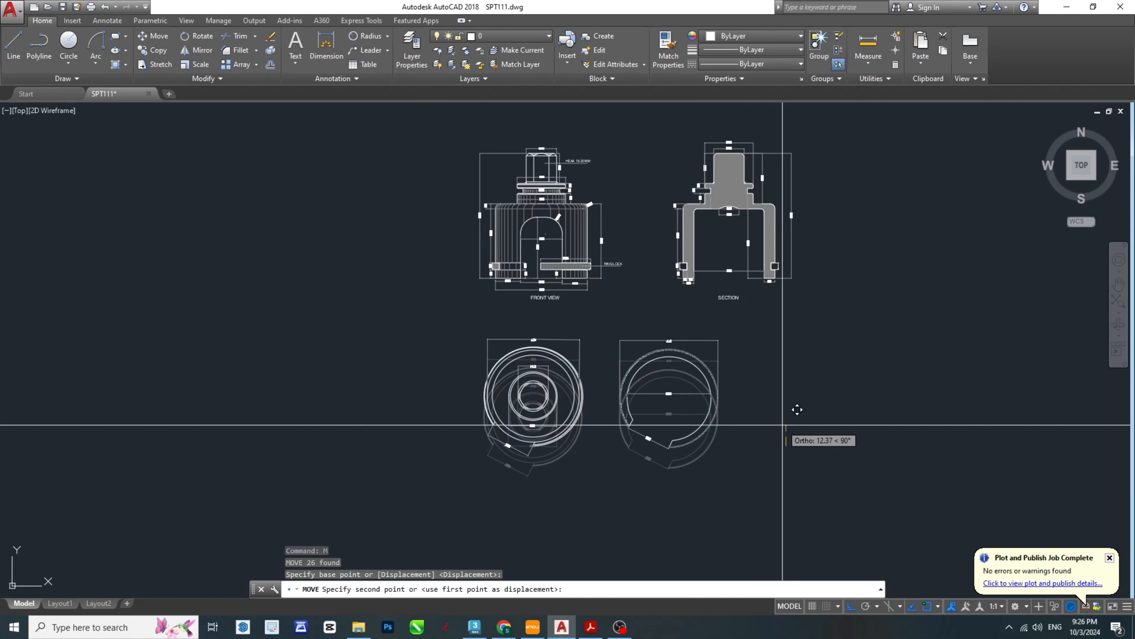
{"action": "key", "text": "Escape"}
- Move the separate ring lock with its dimensions horizontally away from the top view, towards the space under the section
{"action": "left_click", "coordinate": [777, 485]}
{"action": "left_click", "coordinate": [601, 309]}
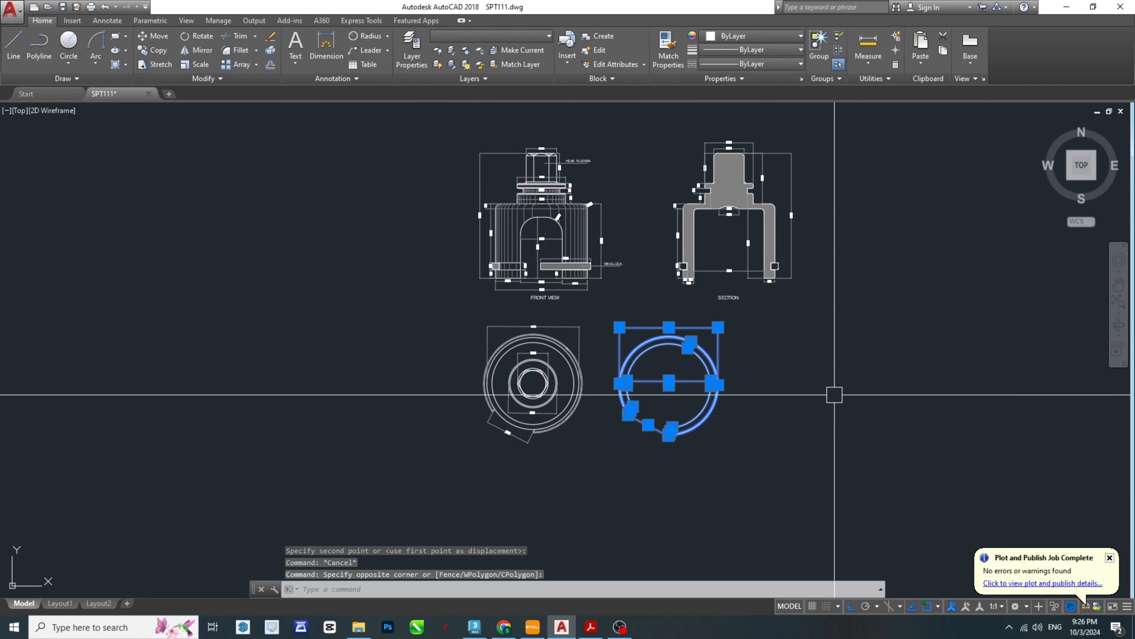
{"action": "scroll", "coordinate": [803, 401], "scroll_direction": "up", "scroll_amount": 1}
{"action": "type", "text": "m"}
{"action": "key", "text": "Return"}
{"action": "scroll", "coordinate": [769, 396], "scroll_direction": "down", "scroll_amount": 1}
{"action": "left_click", "coordinate": [756, 395]}
{"action": "key", "text": "Escape"}
{"action": "key", "text": "Escape"}
{"action": "key", "text": "Escape"}
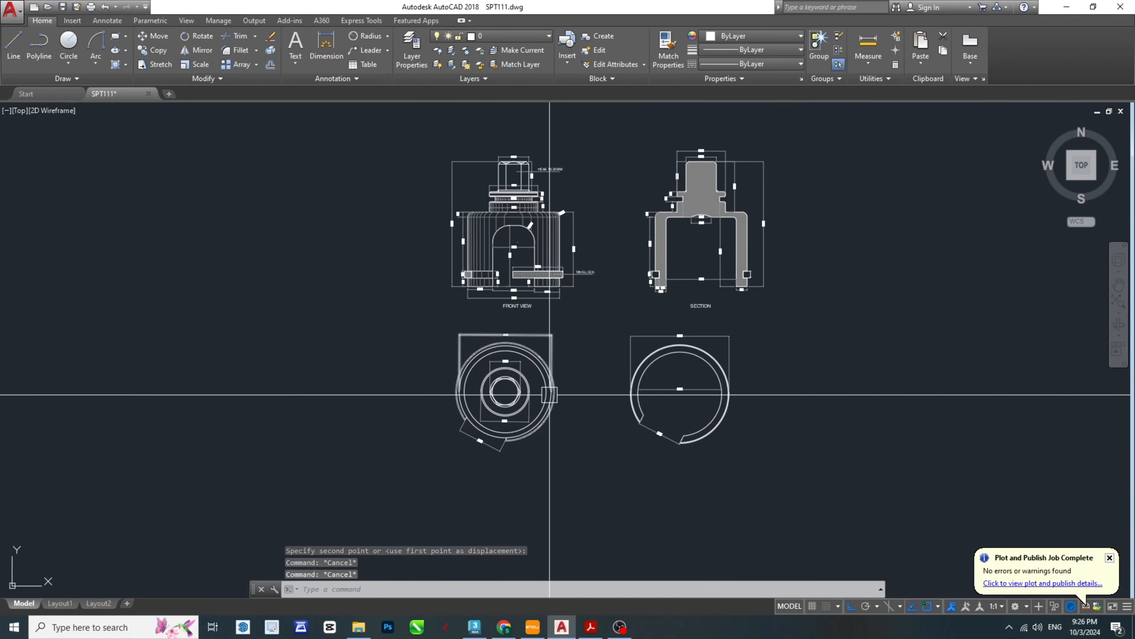
- Move the top view with its dimensions horizontally so it lines up directly beneath the front view
{"action": "scroll", "coordinate": [547, 389], "scroll_direction": "up", "scroll_amount": 2}
{"action": "left_click", "coordinate": [591, 501]}
{"action": "left_click", "coordinate": [373, 294]}
{"action": "middle_click_drag", "start_coordinate": [739, 527], "coordinate": [723, 504]}
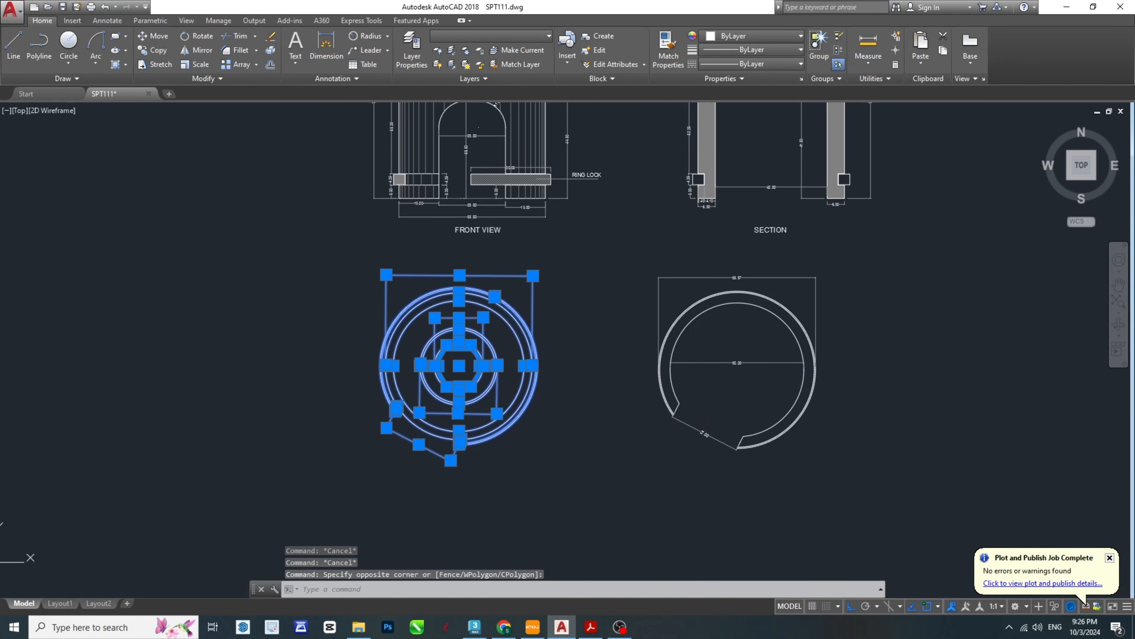
{"action": "type", "text": "m"}
{"action": "key", "text": "Return"}
{"action": "left_click", "coordinate": [574, 437]}
{"action": "key", "text": "Escape"}
{"action": "key", "text": "Escape"}
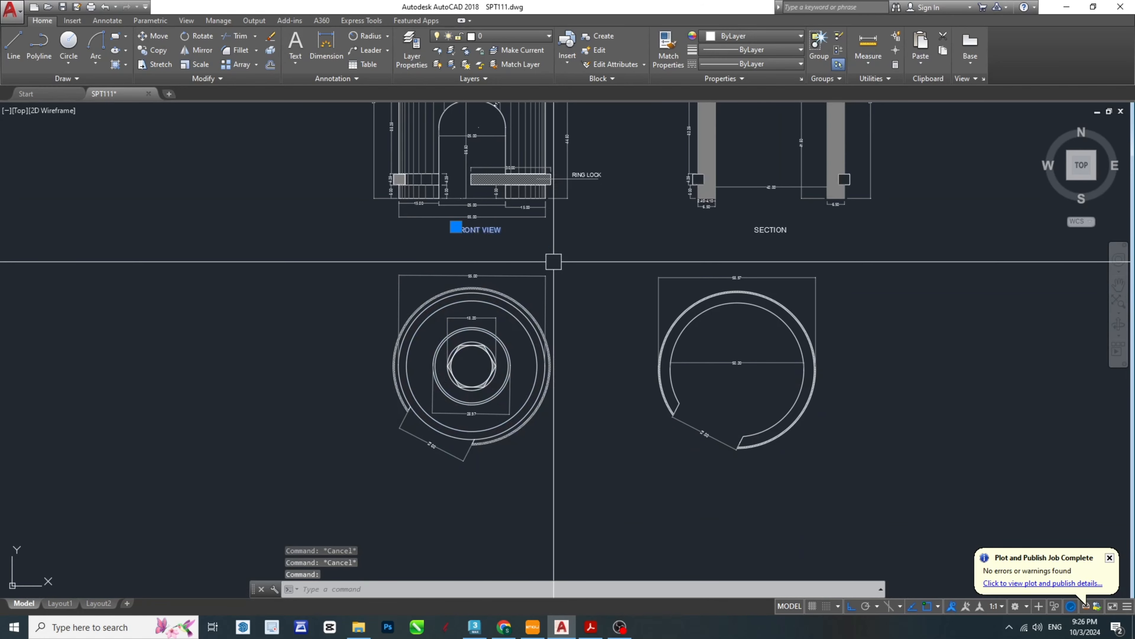
- Copy the FRONT VIEW label straight down to below the top view
{"action": "middle_click_drag", "start_coordinate": [575, 267], "coordinate": [631, 265]}
{"action": "key", "text": "Return"}
{"action": "left_click", "coordinate": [531, 232]}
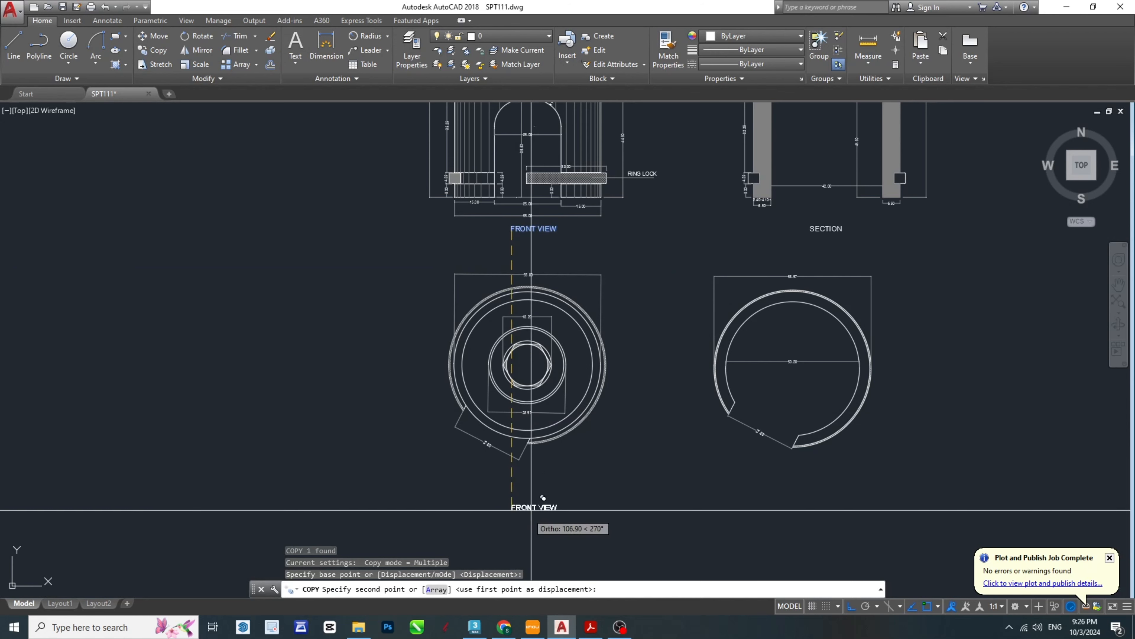
{"action": "left_click", "coordinate": [524, 477]}
{"action": "key", "text": "Escape"}
{"action": "key", "text": "Escape"}
- Change the copied label below the top view to TOP VIEW
{"action": "double_click", "coordinate": [527, 480]}
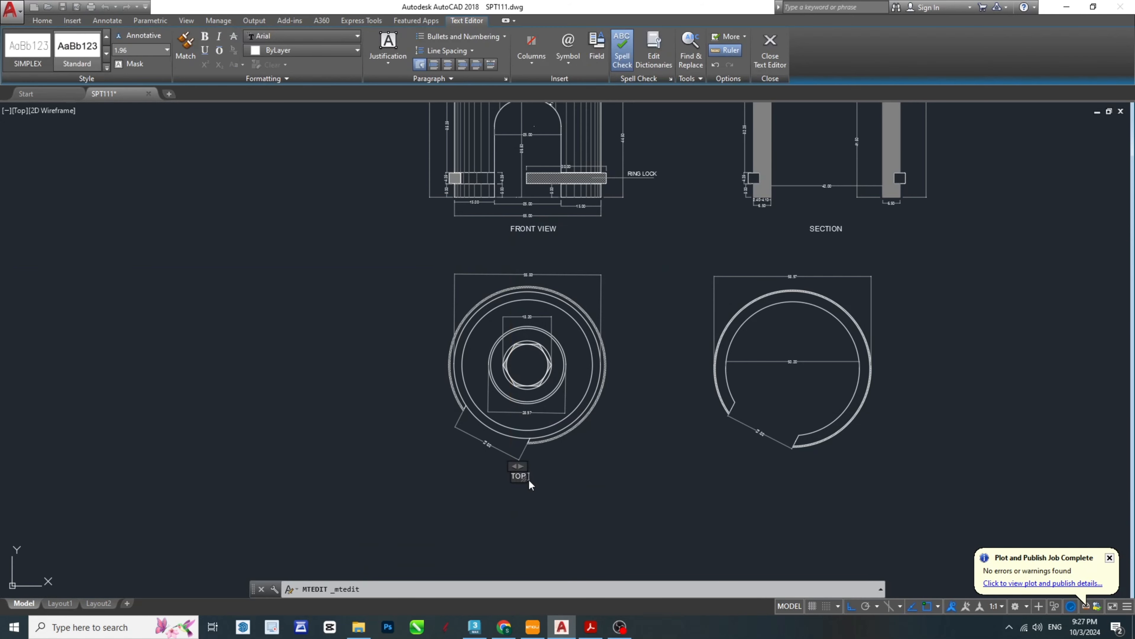
{"action": "type", "text": "TOP VIEW"}
{"action": "left_click", "coordinate": [674, 437]}
{"action": "key", "text": "Escape"}
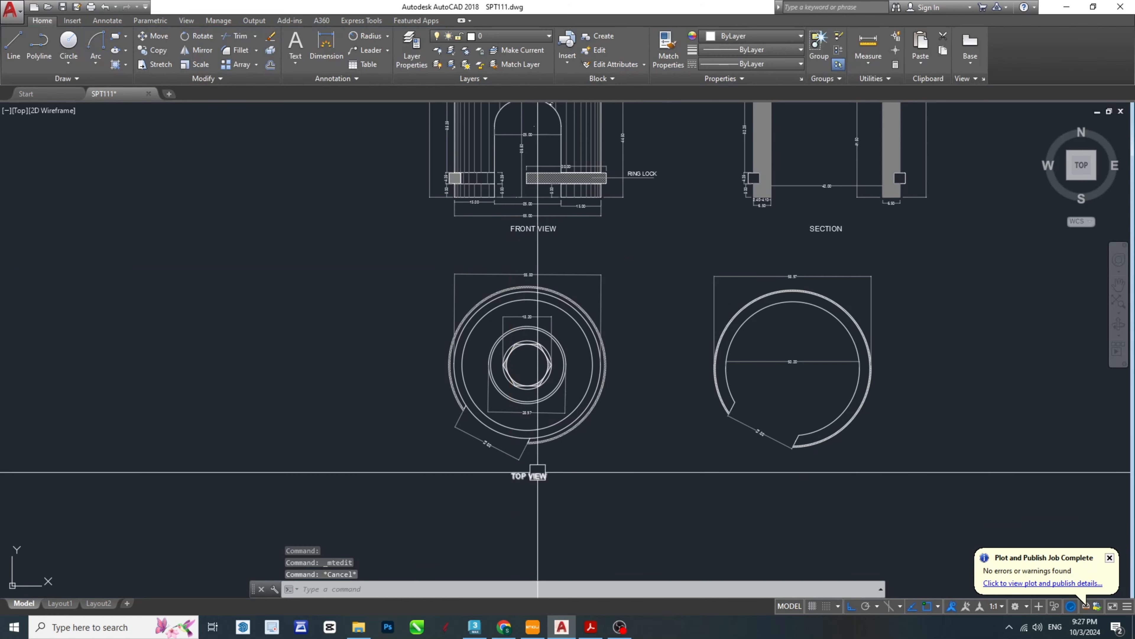
- Copy the TOP VIEW label horizontally to below the separate ring lock view
{"action": "left_click", "coordinate": [538, 474]}
{"action": "middle_click_drag", "start_coordinate": [633, 537], "coordinate": [546, 503]}
{"action": "type", "text": "co"}
{"action": "key", "text": "space"}
{"action": "left_click", "coordinate": [460, 439]}
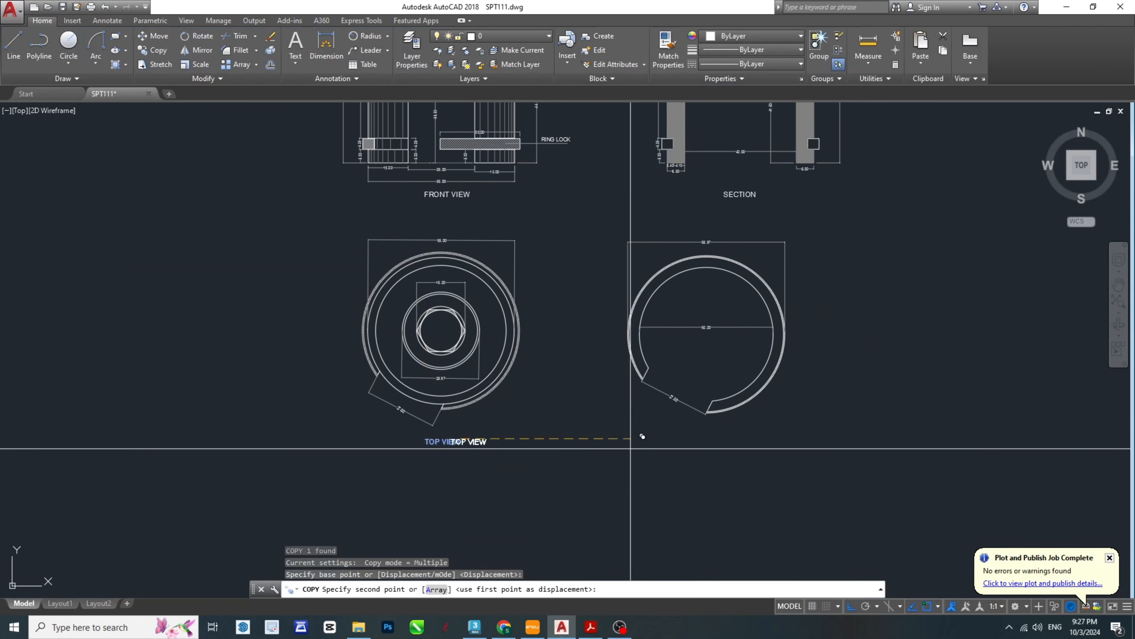
{"action": "left_click", "coordinate": [714, 431]}
{"action": "key", "text": "Escape"}
{"action": "key", "text": "Escape"}
- Change the copied label below the separate ring to RING LOCK and save the drawing
{"action": "left_click", "coordinate": [696, 448]}
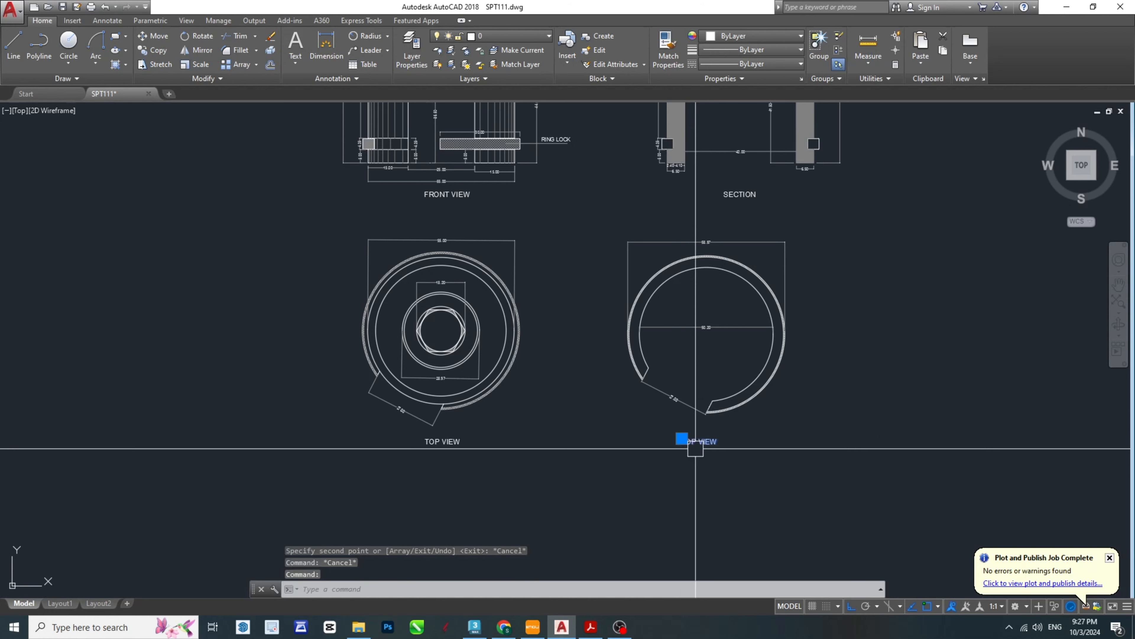
{"action": "double_click", "coordinate": [696, 451]}
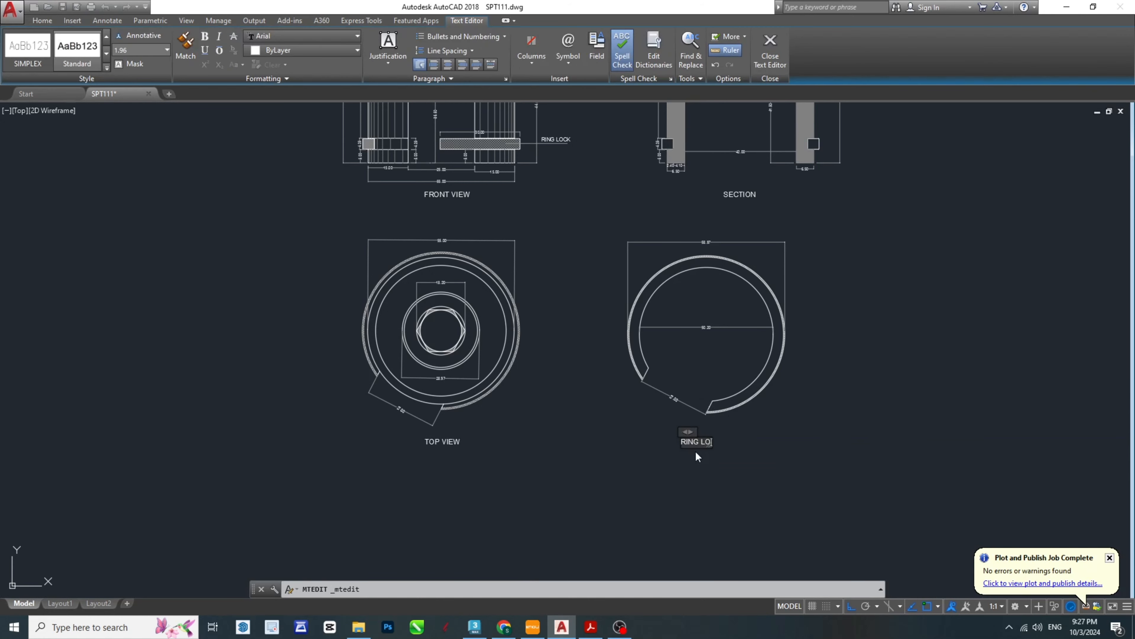
{"action": "left_click", "coordinate": [836, 464]}
{"action": "key", "text": "Escape"}
{"action": "key", "text": "Escape"}
{"action": "scroll", "coordinate": [809, 358], "scroll_direction": "down", "scroll_amount": 2}
{"action": "mouse_move", "coordinate": [809, 358]}
{"action": "middle_mouse_down"}
{"action": "mouse_move", "coordinate": [716, 408]}
{"action": "mouse_move", "coordinate": [757, 409]}
{"action": "mouse_move", "coordinate": [740, 428]}
{"action": "middle_mouse_up"}
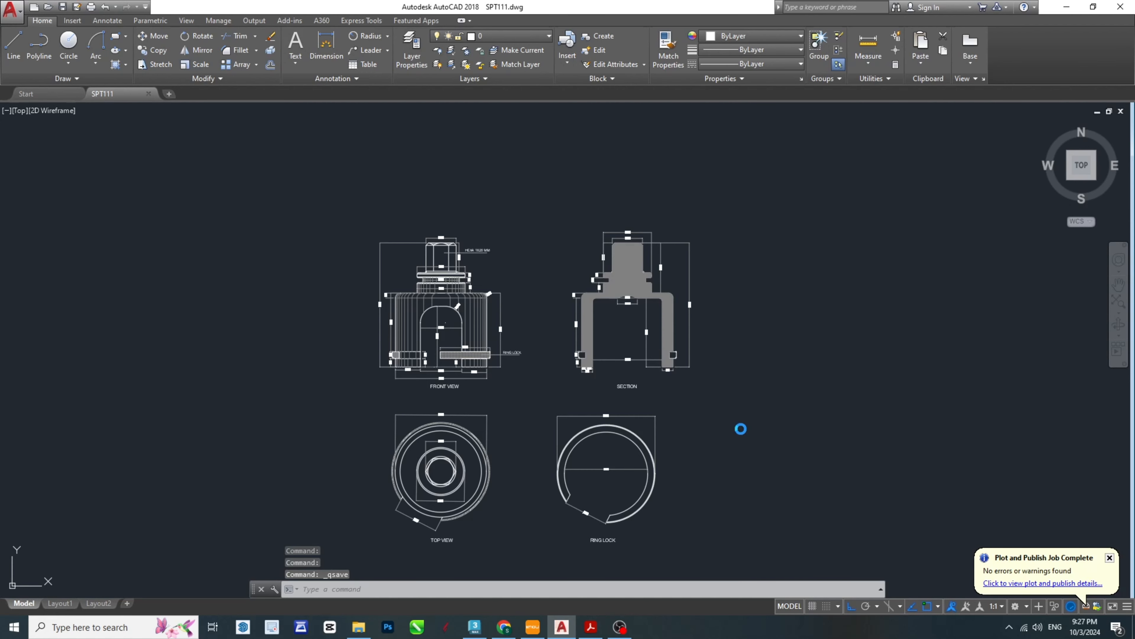
- Set up a DWG To PDF plot with a window around all four labelled views and landscape orientation
{"action": "key", "text": "ctrl+p"}
{"action": "left_click", "coordinate": [555, 349]}
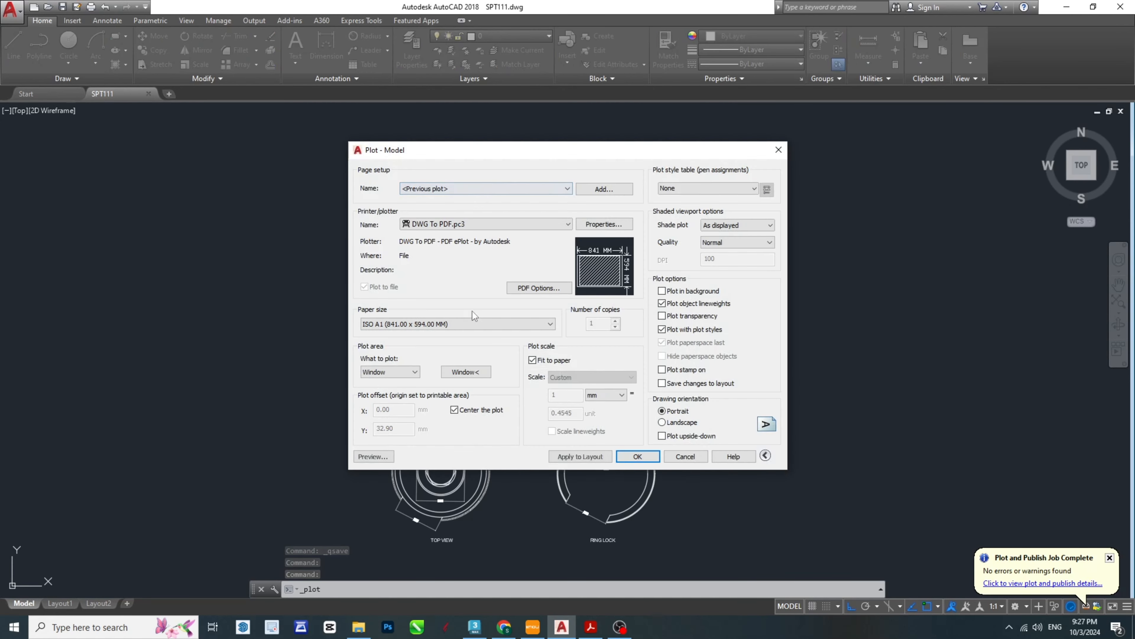
{"action": "left_click", "coordinate": [468, 371]}
{"action": "left_click", "coordinate": [316, 218]}
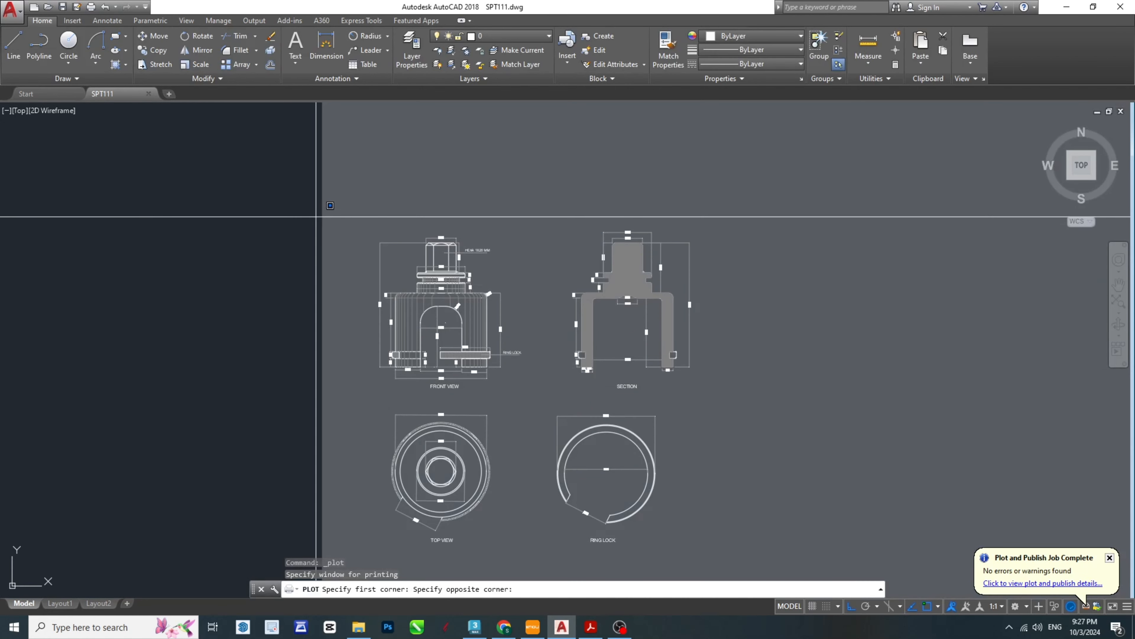
{"action": "left_click", "coordinate": [766, 553]}
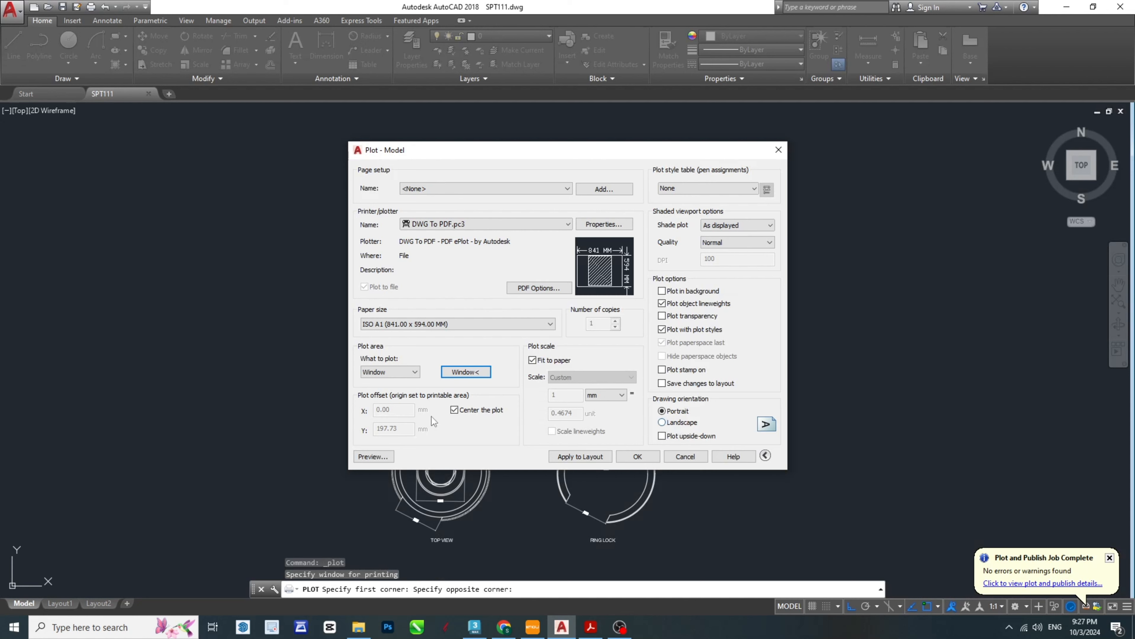
{"action": "left_click", "coordinate": [680, 423]}
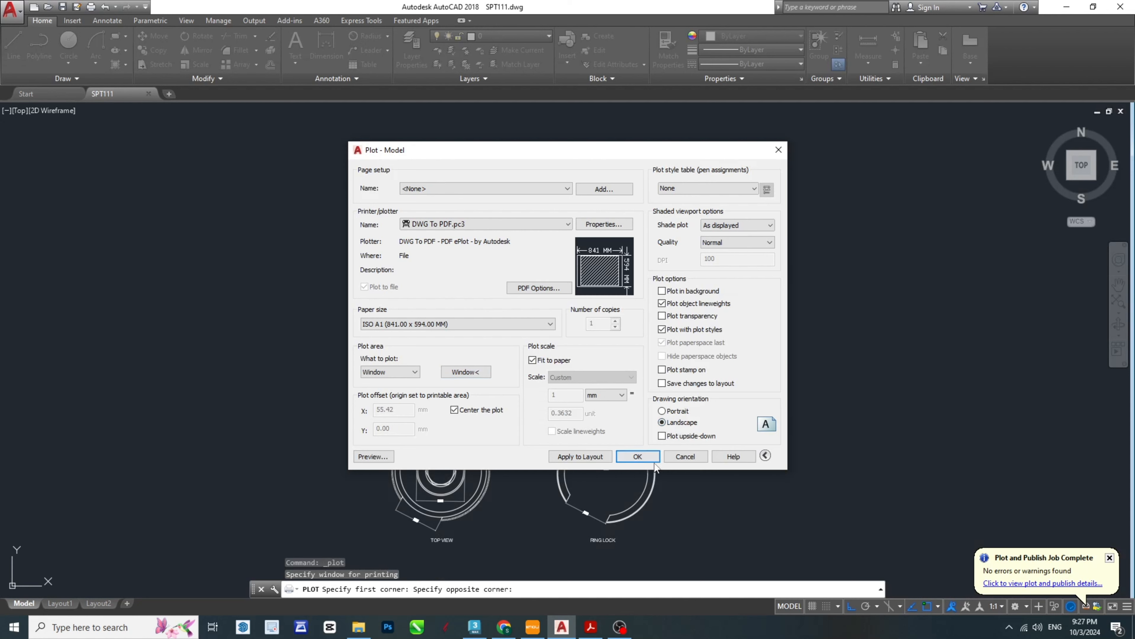
- Plot the drawing to a PDF named Mach Part on the Desktop and close the bookmarks pane in the opened PDF
{"action": "left_click", "coordinate": [638, 456]}
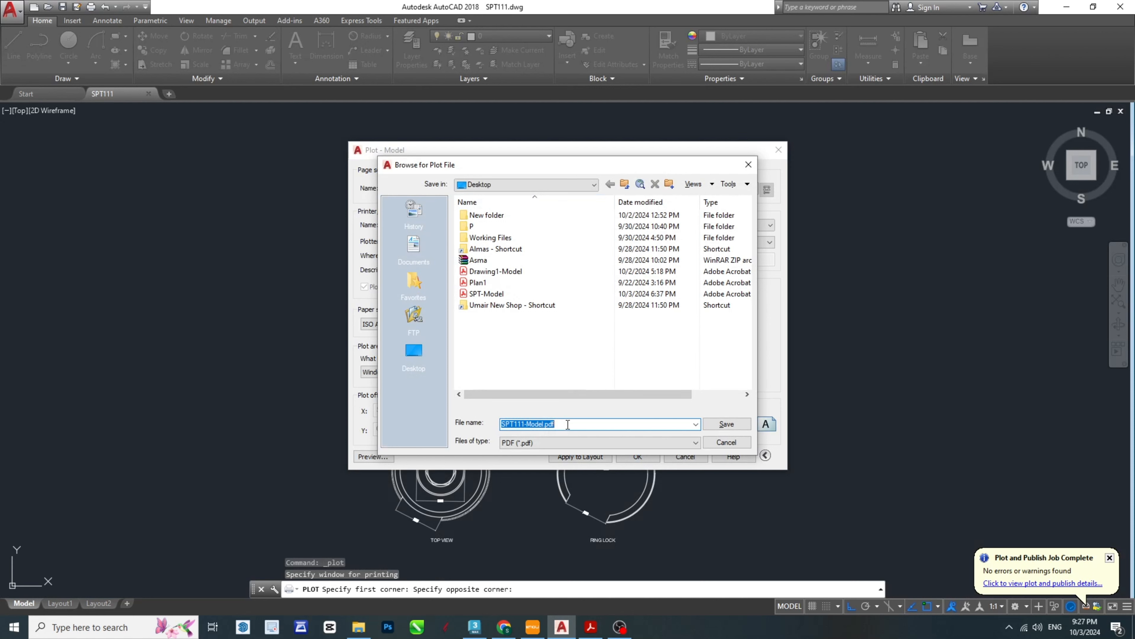
{"action": "type", "text": "mAC"}
{"action": "key", "text": "BackSpace"}
{"action": "key", "text": "BackSpace"}
{"action": "key", "text": "BackSpace"}
{"action": "type", "text": "Mach Part"}
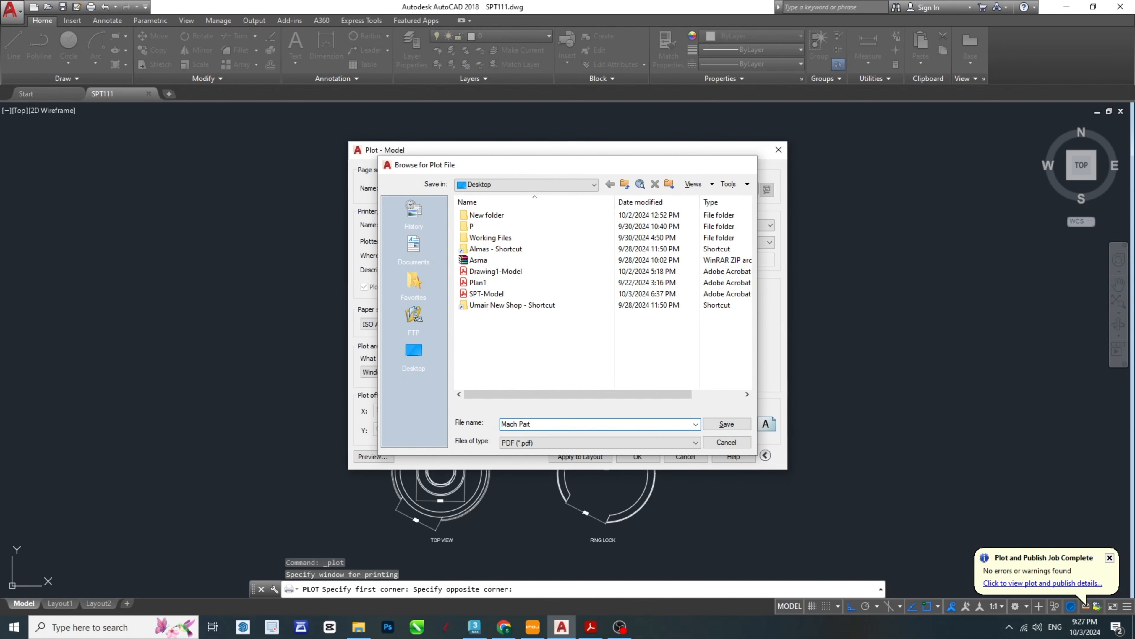
{"action": "key", "text": "Return"}
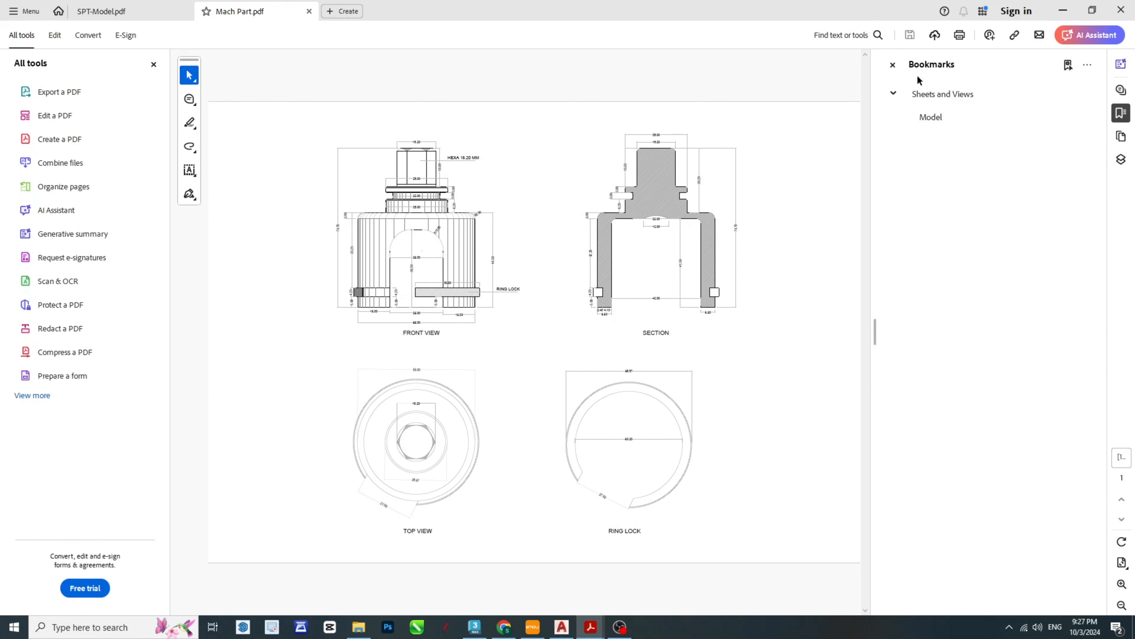
{"action": "left_click", "coordinate": [892, 64]}
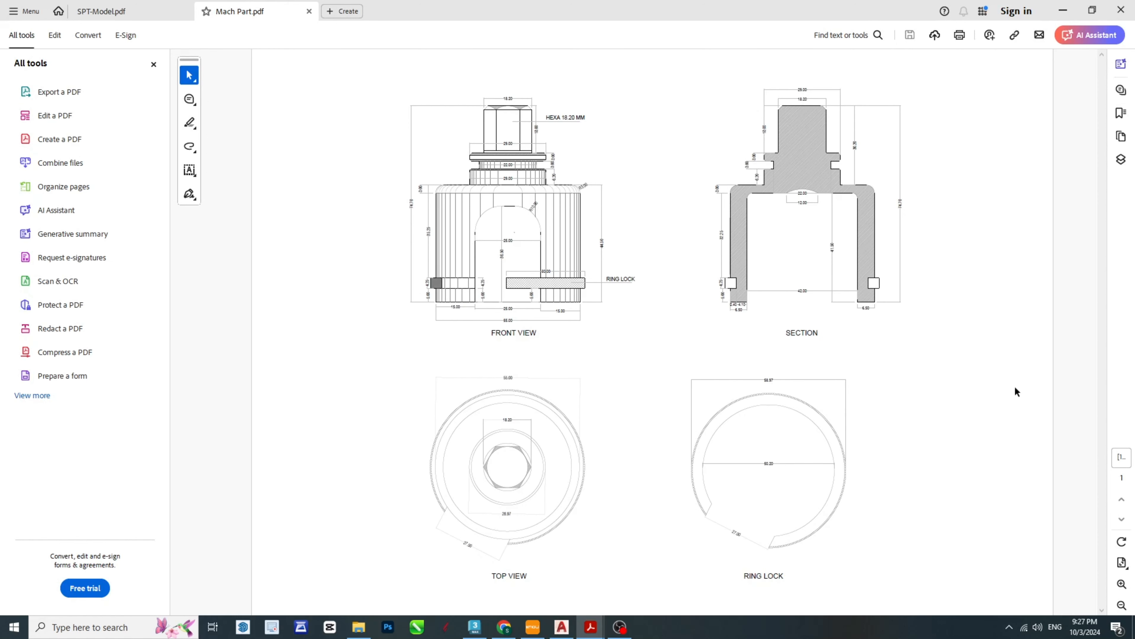